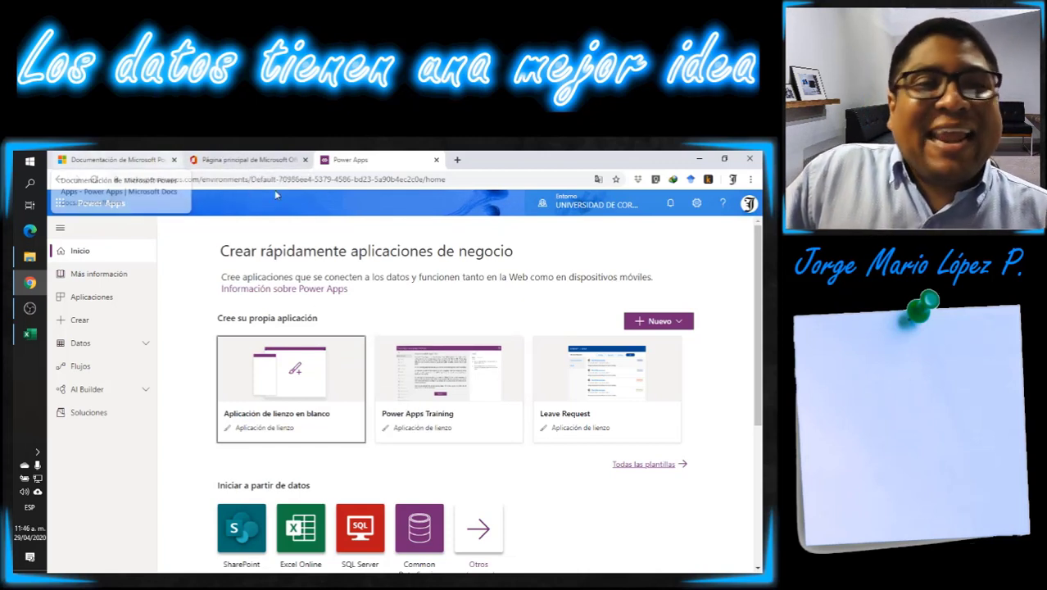
- Copy the full web address of the Power Apps documentation page
{"action": "left_click", "coordinate": [131, 161]}
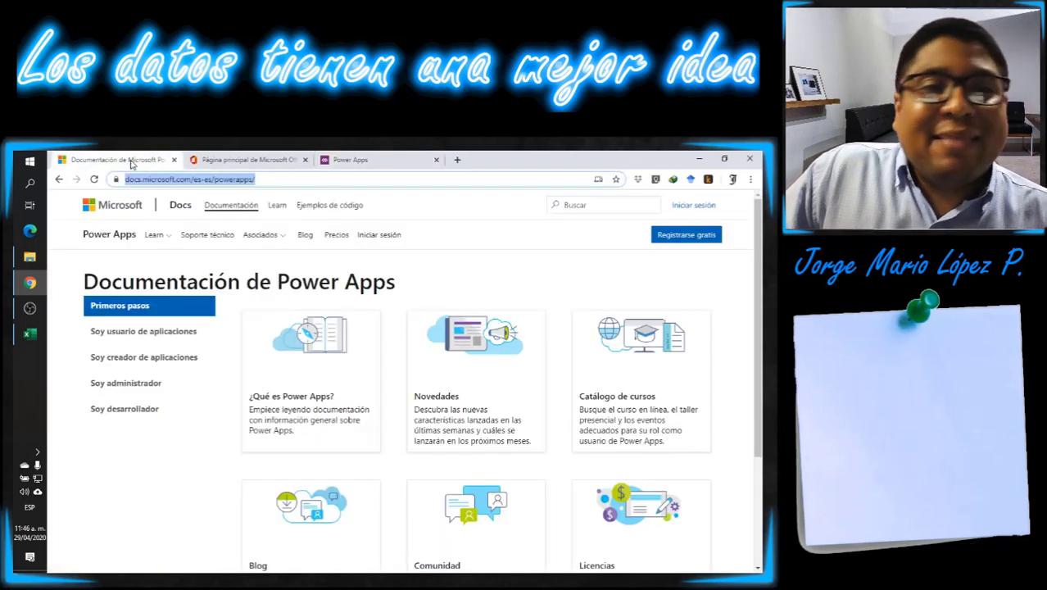
{"action": "left_click", "coordinate": [275, 178]}
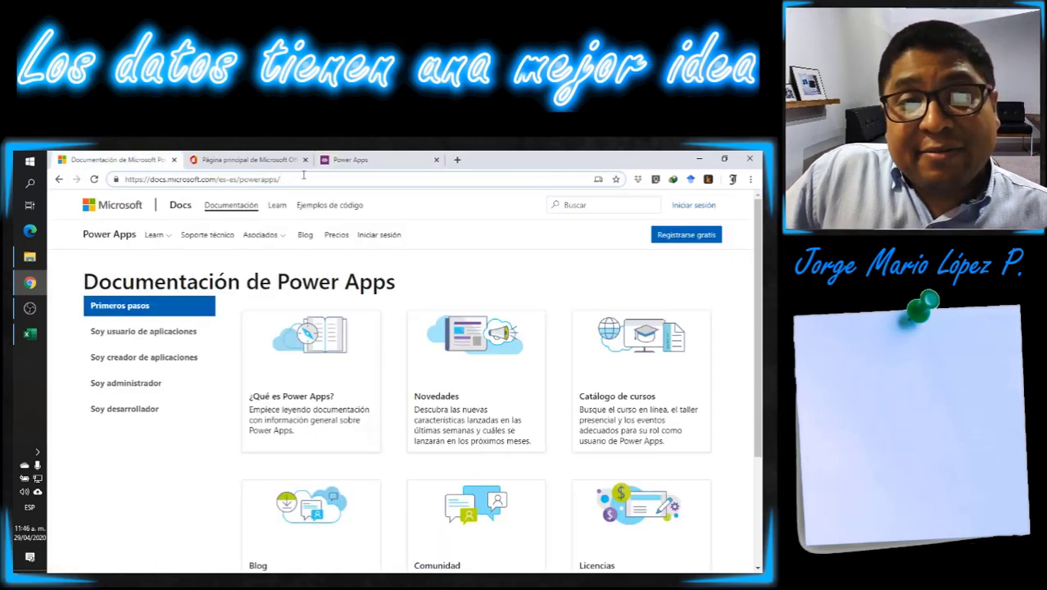
{"action": "left_click_drag", "start_coordinate": [299, 179], "coordinate": [106, 187]}
{"action": "key", "text": "ctrl+c"}
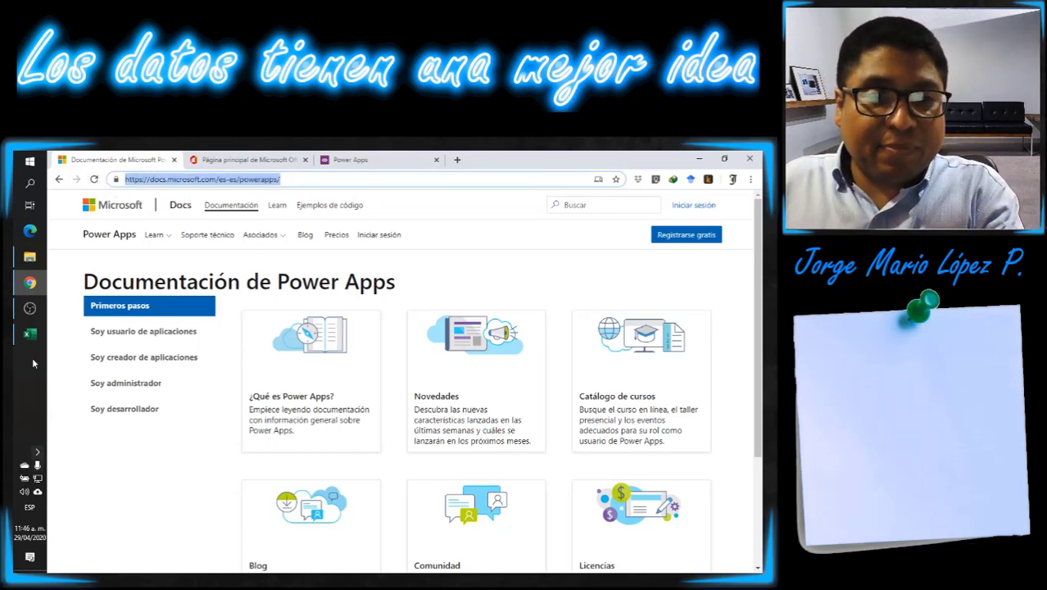
- Switch to Word, create a blank document, paste the copied documentation link, and close the navigation pane
{"action": "left_click", "coordinate": [29, 162]}
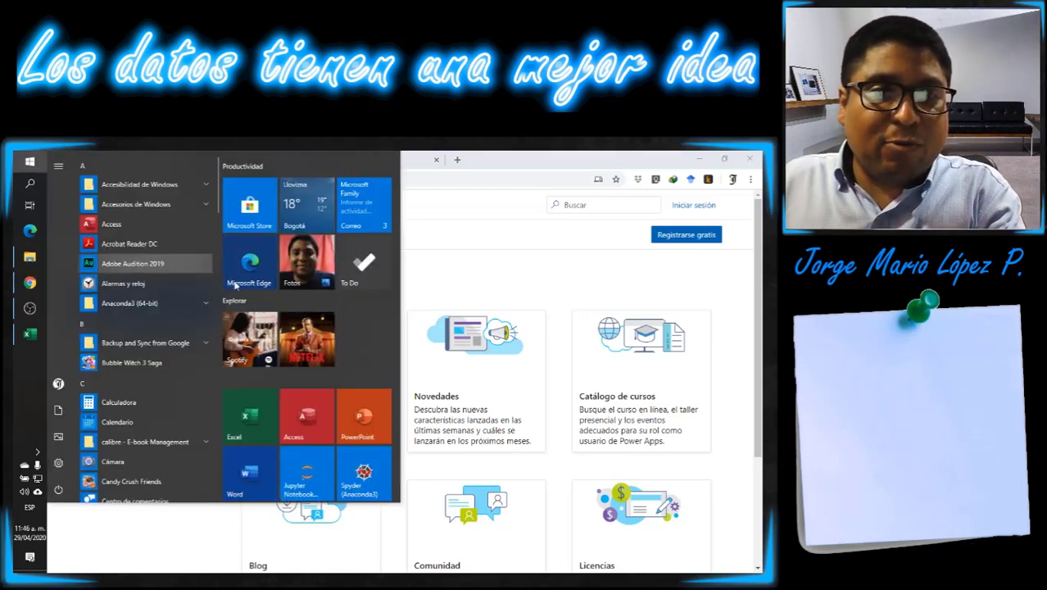
{"action": "left_click", "coordinate": [408, 354]}
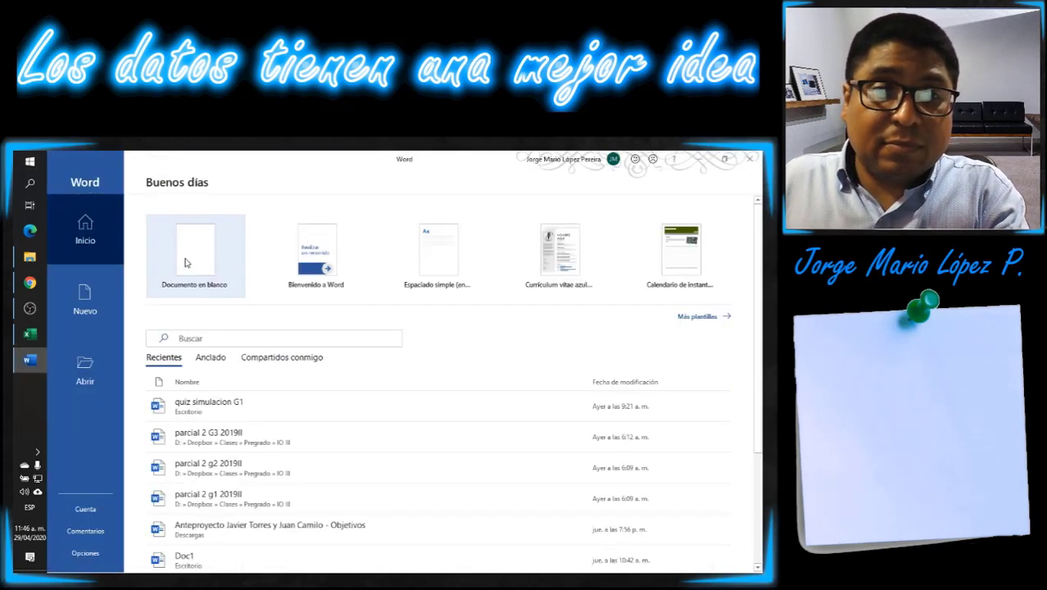
{"action": "left_click", "coordinate": [195, 254]}
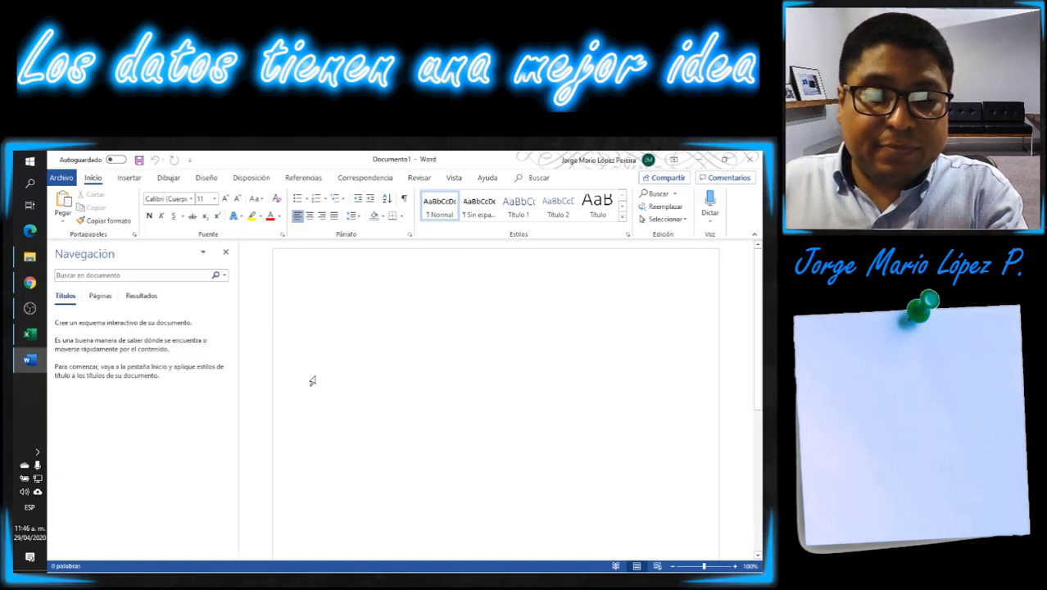
{"action": "key", "text": "ctrl+v"}
{"action": "left_click", "coordinate": [225, 251]}
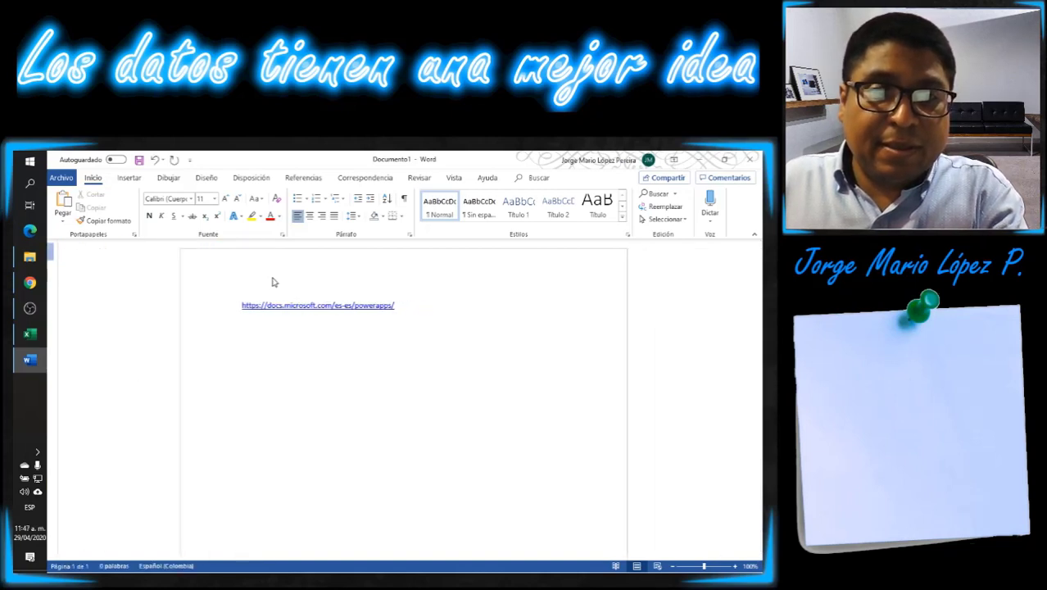
- Enlarge the pasted documentation link to font size 20
{"action": "left_click", "coordinate": [199, 307]}
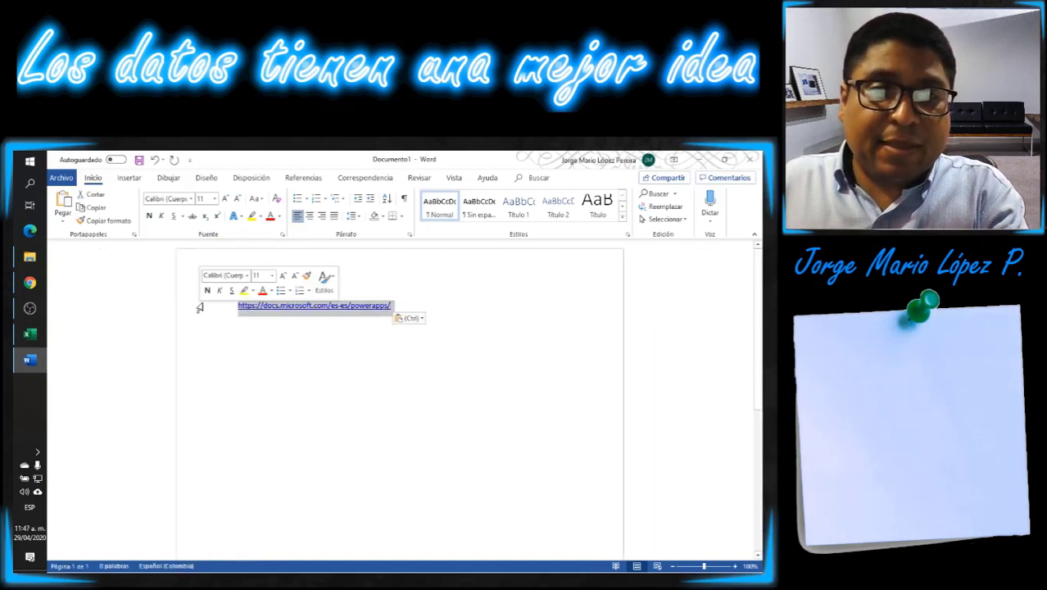
{"action": "left_click", "coordinate": [227, 200]}
{"action": "left_click", "coordinate": [226, 200]}
{"action": "left_click", "coordinate": [226, 200]}
{"action": "left_click", "coordinate": [226, 200]}
{"action": "left_click", "coordinate": [226, 200]}
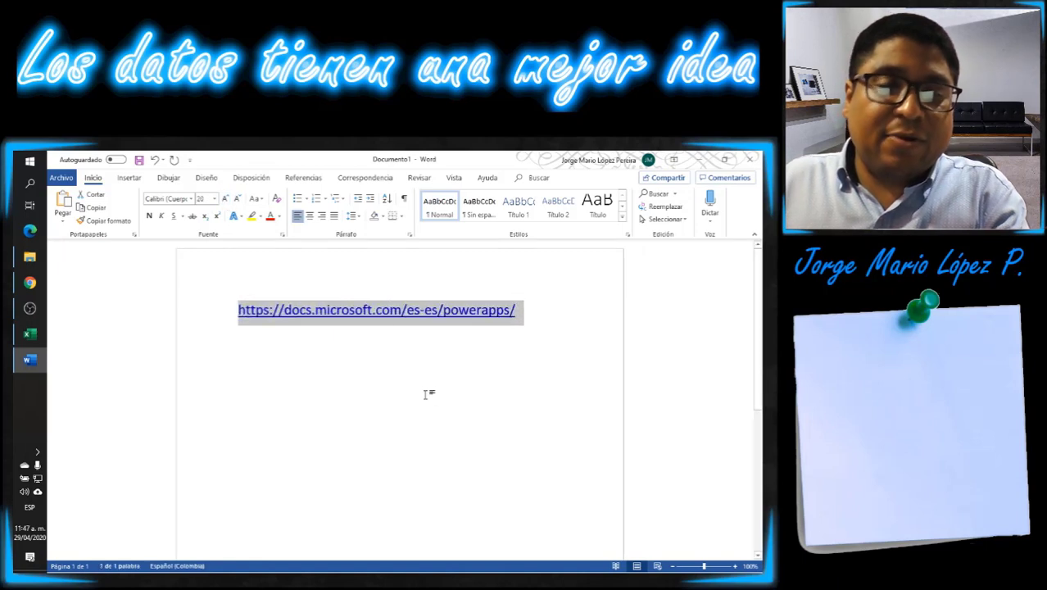
{"action": "left_click", "coordinate": [458, 428]}
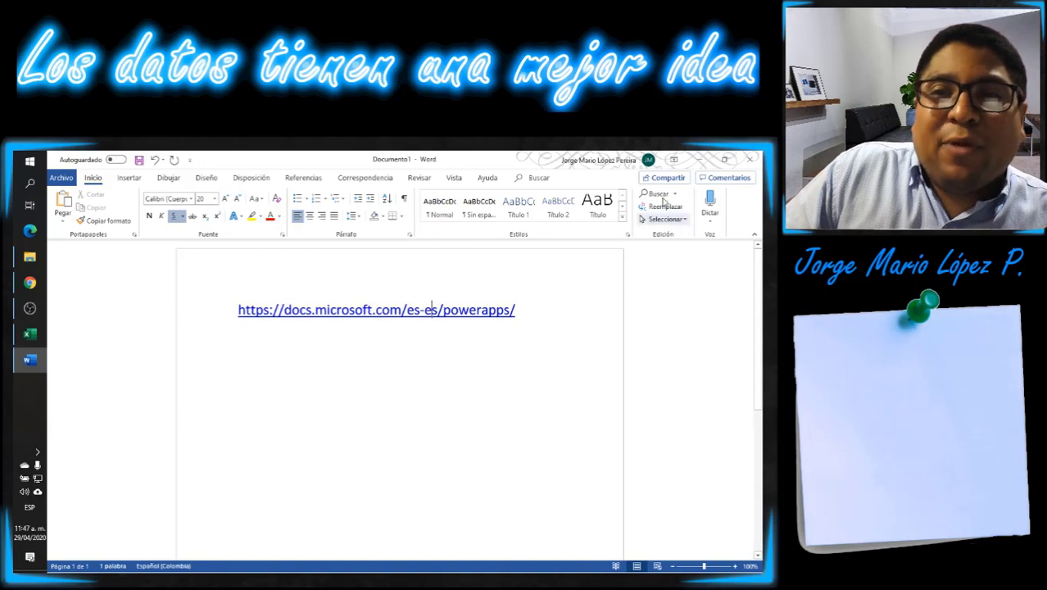
- Switch back to Chrome and look over the getting-started topics on the Power Apps documentation page
{"action": "left_click", "coordinate": [31, 284]}
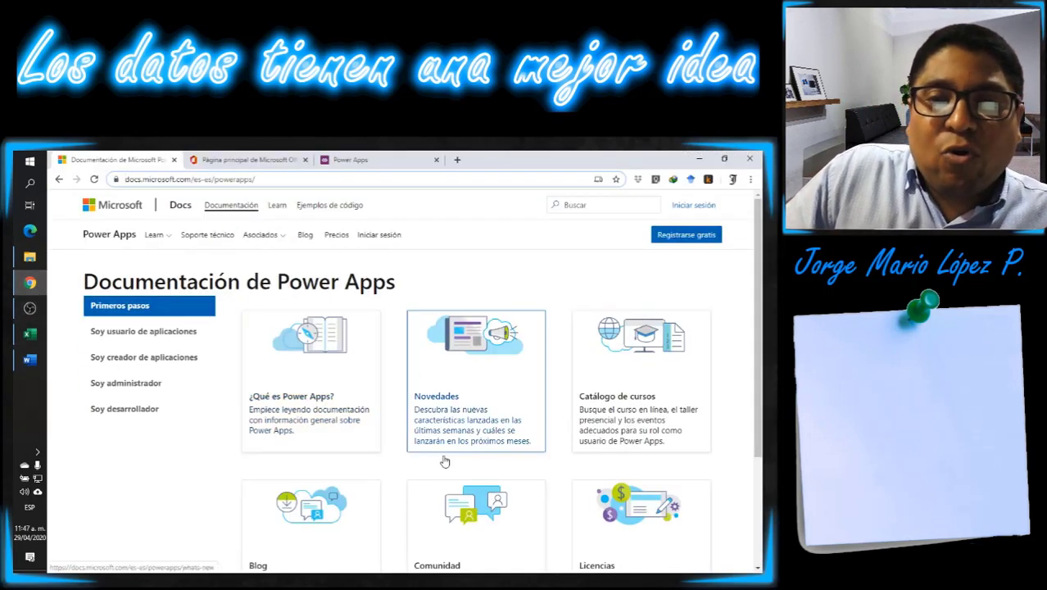
{"action": "scroll", "coordinate": [609, 442], "scroll_direction": "down", "scroll_amount": 3}
{"action": "scroll", "coordinate": [610, 442], "scroll_direction": "up", "scroll_amount": 5}
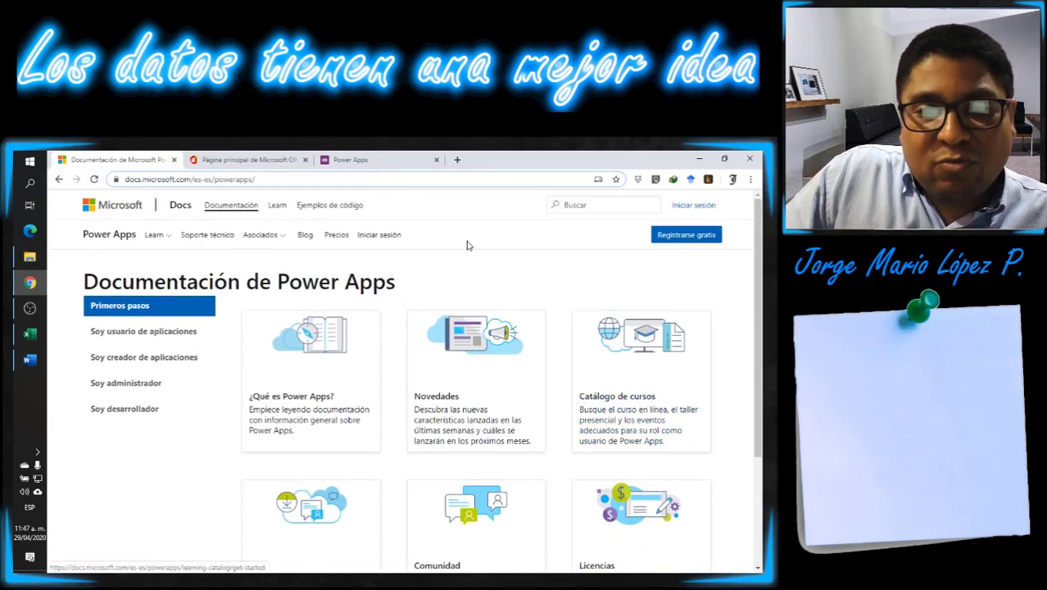
{"action": "scroll", "coordinate": [475, 328], "scroll_direction": "down", "scroll_amount": 5}
{"action": "scroll", "coordinate": [366, 376], "scroll_direction": "up", "scroll_amount": 1}
{"action": "scroll", "coordinate": [366, 376], "scroll_direction": "up", "scroll_amount": 1}
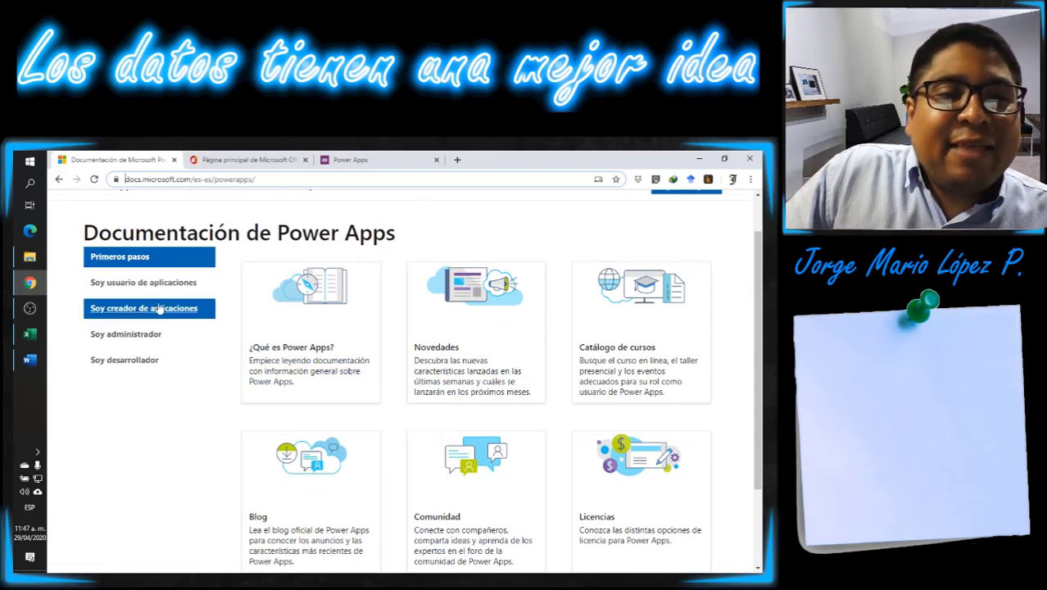
- In the documentation for app creators, open the canvas-app topic "Configurar la funcionalidad de una aplicación"
{"action": "left_click", "coordinate": [153, 309]}
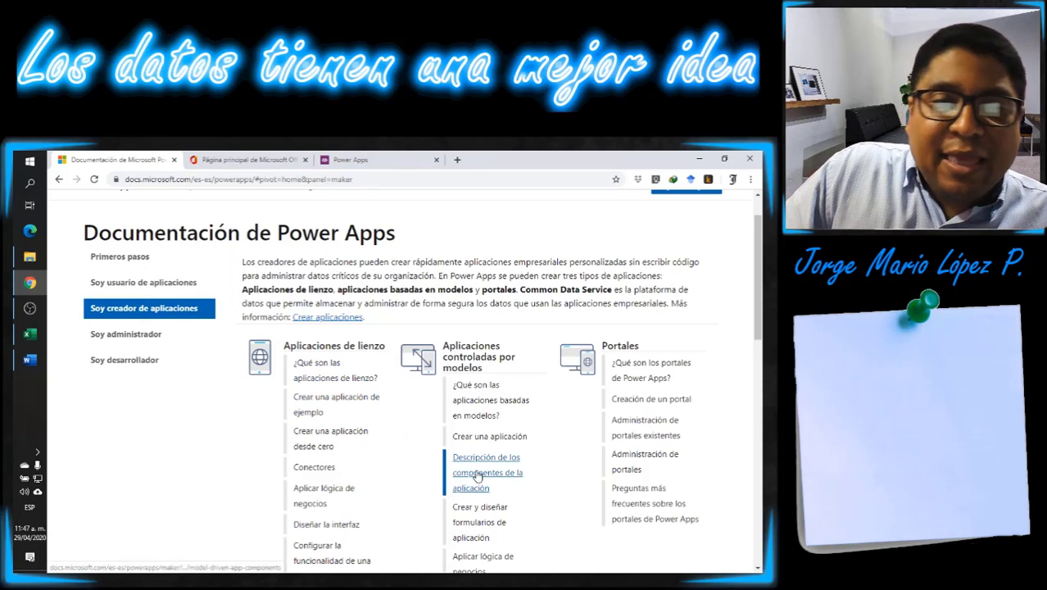
{"action": "scroll", "coordinate": [443, 451], "scroll_direction": "down", "scroll_amount": 3}
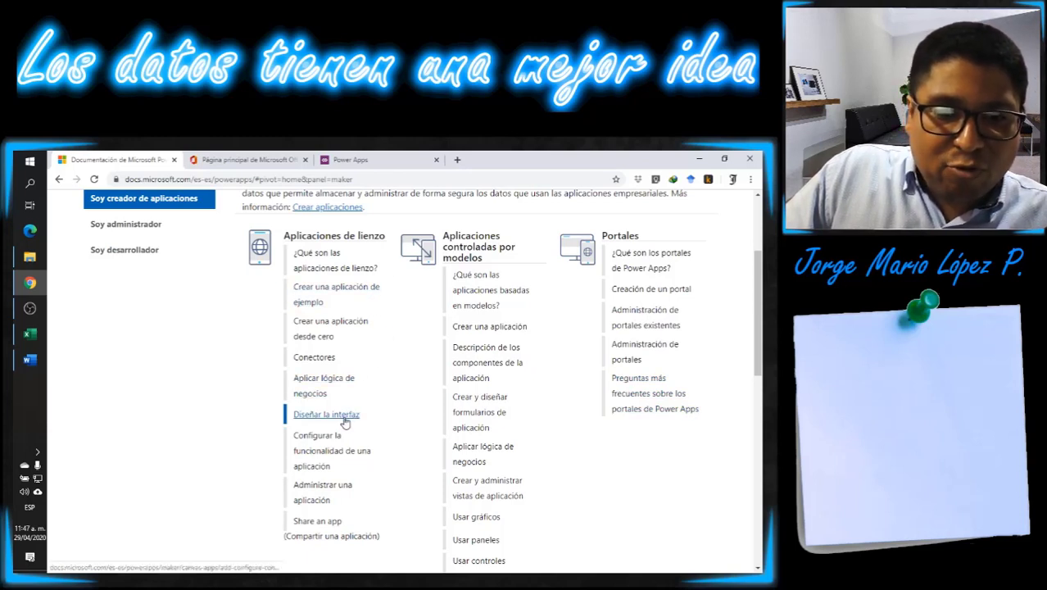
{"action": "left_click", "coordinate": [314, 457]}
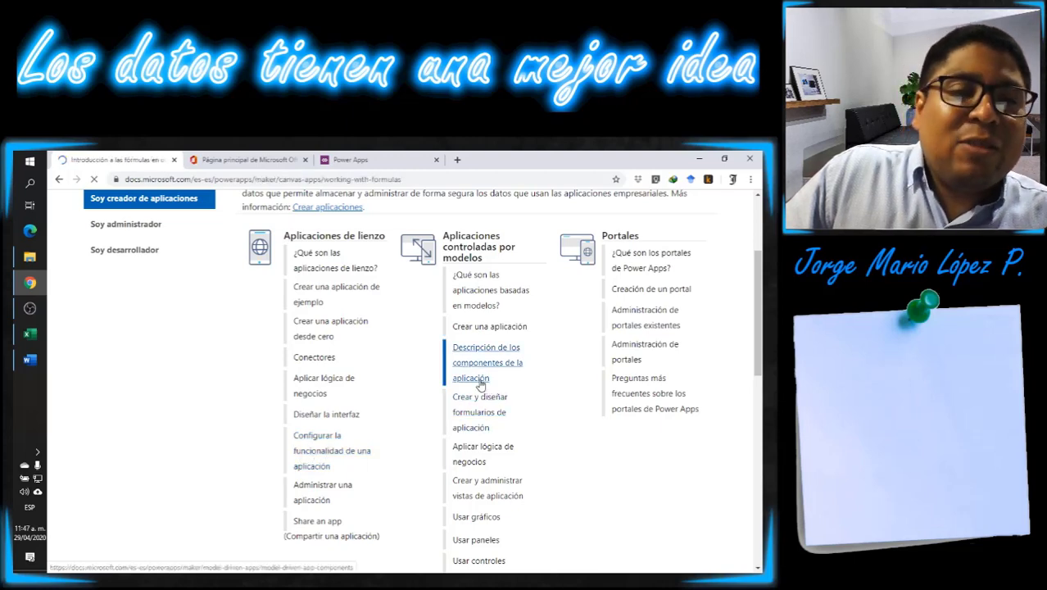
- Open the Variables article from the topic list and skim its explanation of canvas-app variables
{"action": "scroll", "coordinate": [229, 388], "scroll_direction": "down", "scroll_amount": 2}
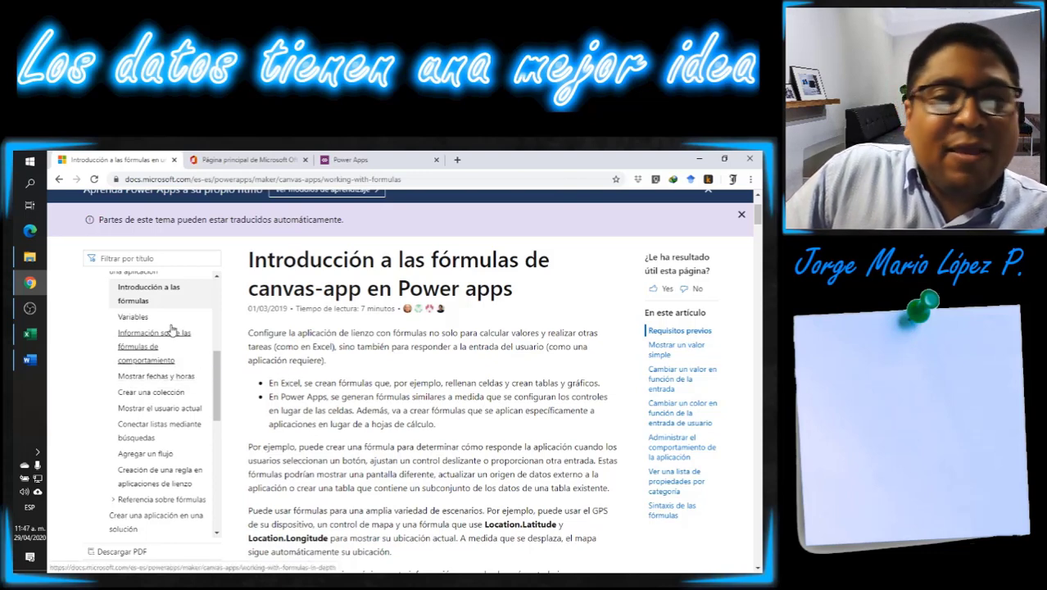
{"action": "left_click", "coordinate": [131, 319]}
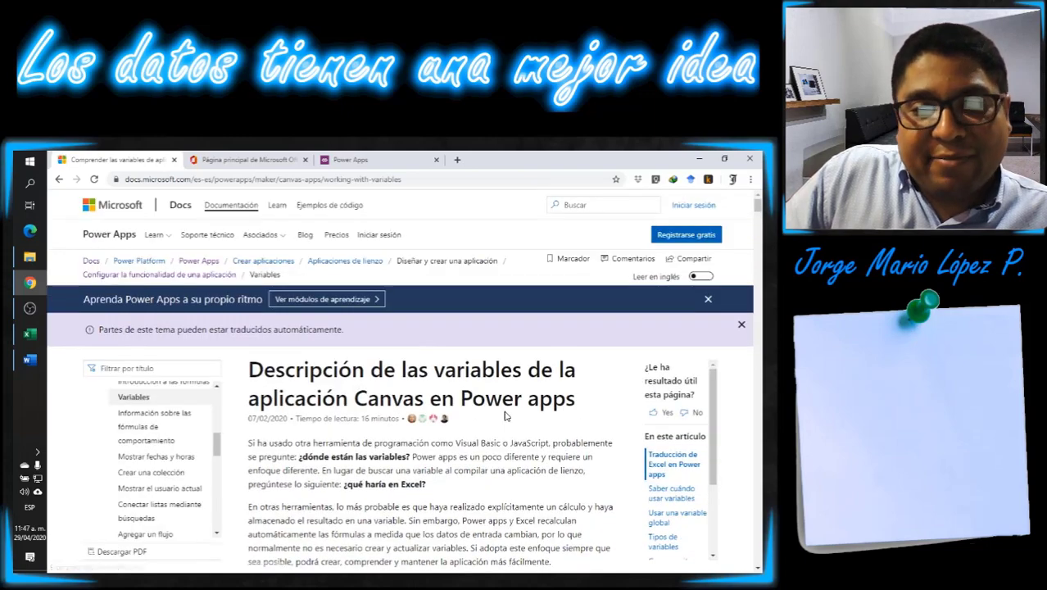
{"action": "scroll", "coordinate": [148, 328], "scroll_direction": "down", "scroll_amount": 3}
{"action": "scroll", "coordinate": [170, 330], "scroll_direction": "up", "scroll_amount": 1}
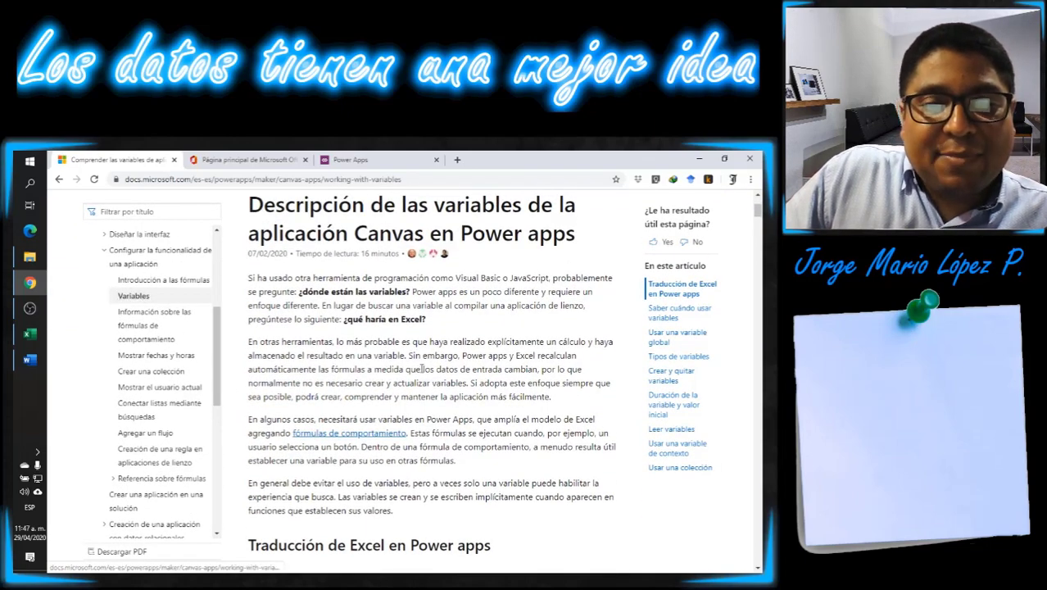
{"action": "scroll", "coordinate": [316, 475], "scroll_direction": "down", "scroll_amount": 4}
{"action": "scroll", "coordinate": [420, 391], "scroll_direction": "up", "scroll_amount": 6}
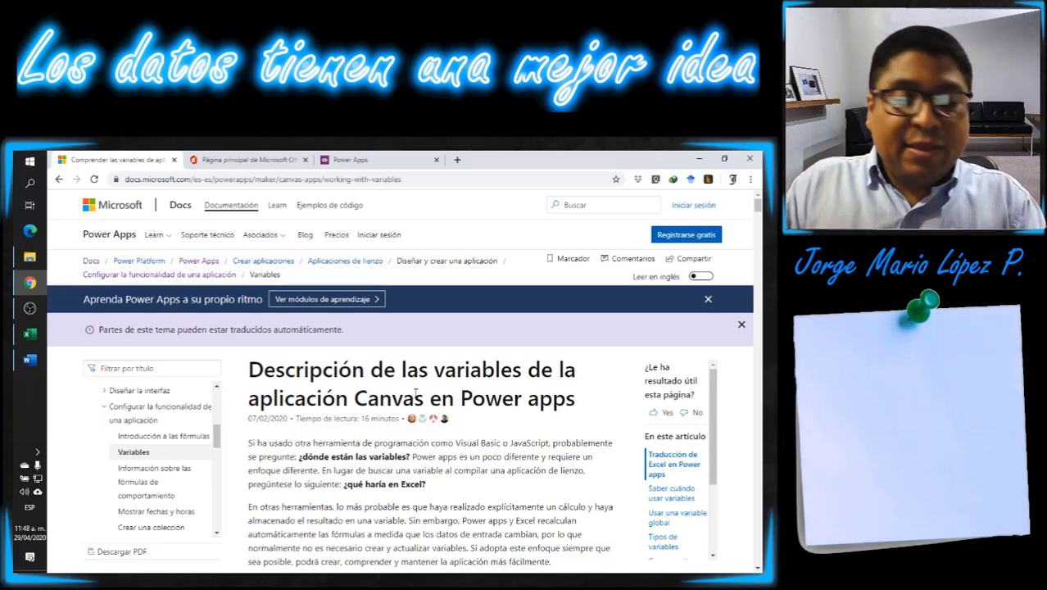
- Go to the Power Apps home page and review the data sources and the list of existing apps
{"action": "left_click", "coordinate": [351, 160]}
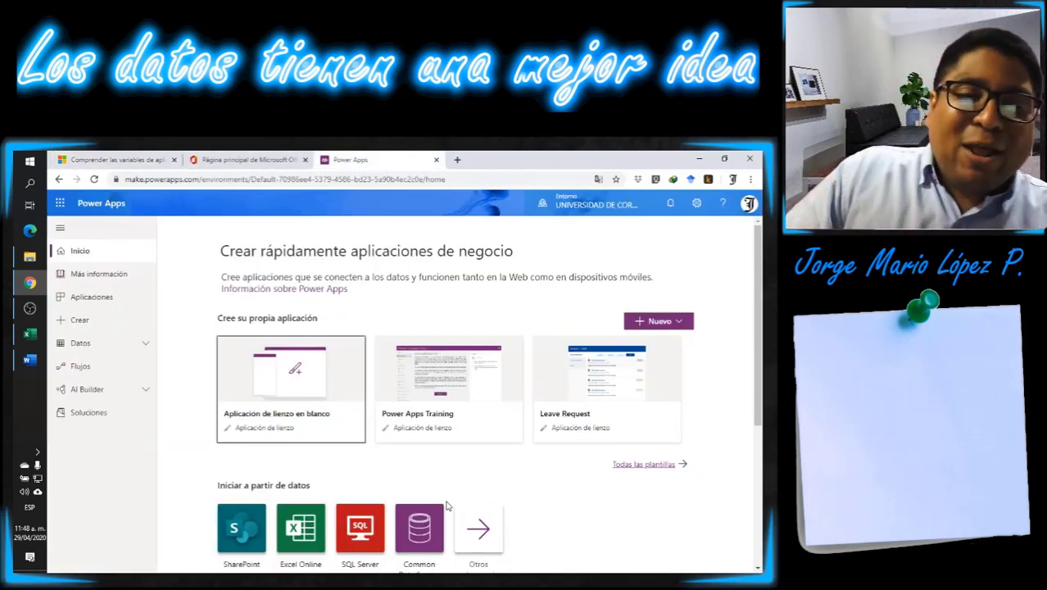
{"action": "scroll", "coordinate": [445, 451], "scroll_direction": "down", "scroll_amount": 3}
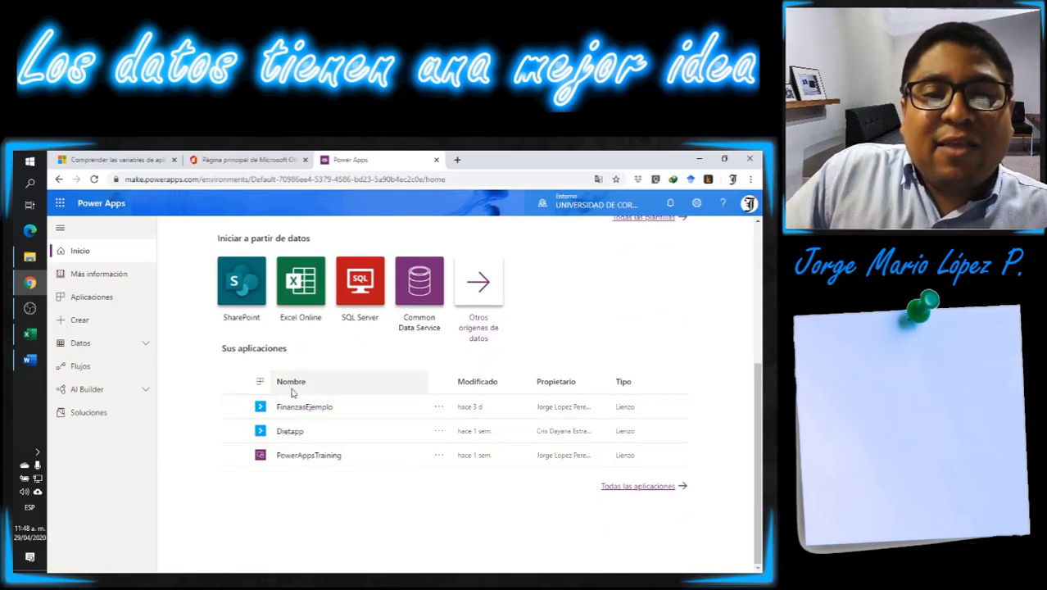
{"action": "scroll", "coordinate": [222, 392], "scroll_direction": "up", "scroll_amount": 1}
{"action": "scroll", "coordinate": [223, 392], "scroll_direction": "up", "scroll_amount": 3}
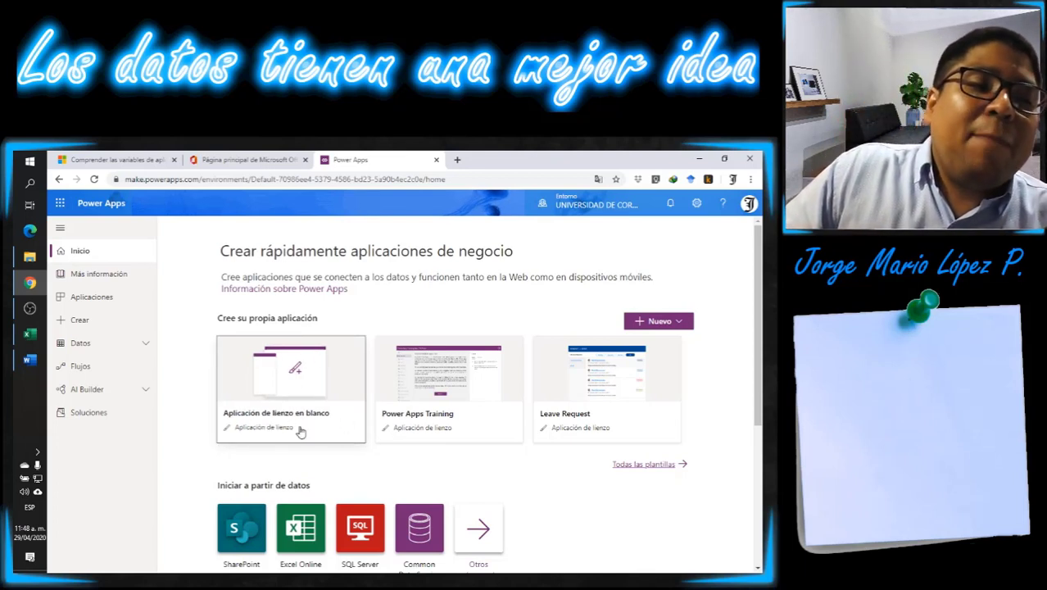
- Create a blank canvas app named EjemploVariables in Teléfono format and open it in the studio
{"action": "left_click", "coordinate": [291, 375]}
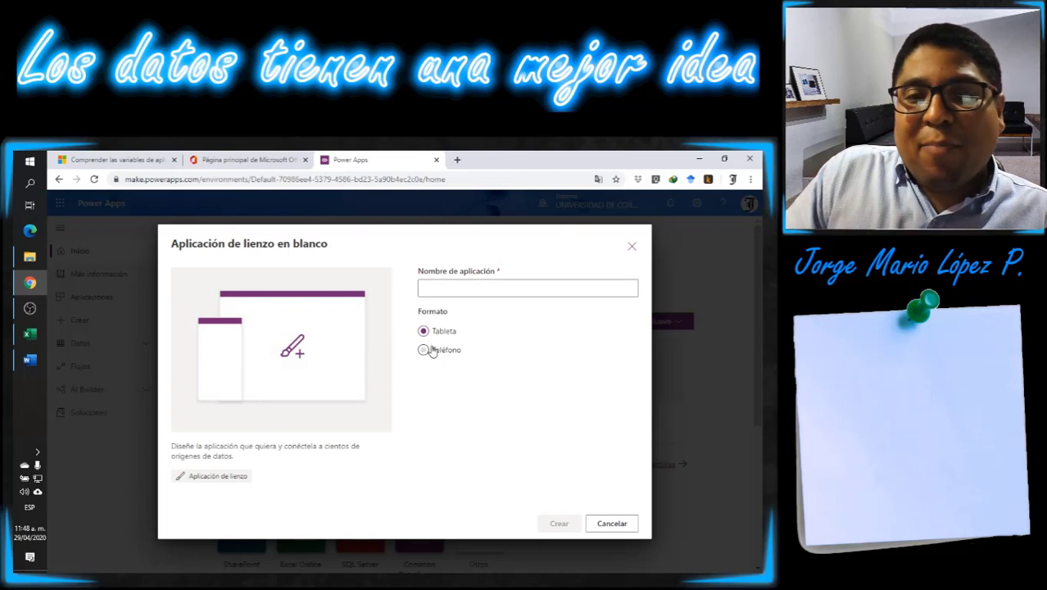
{"action": "left_click", "coordinate": [427, 350]}
{"action": "left_click", "coordinate": [464, 286]}
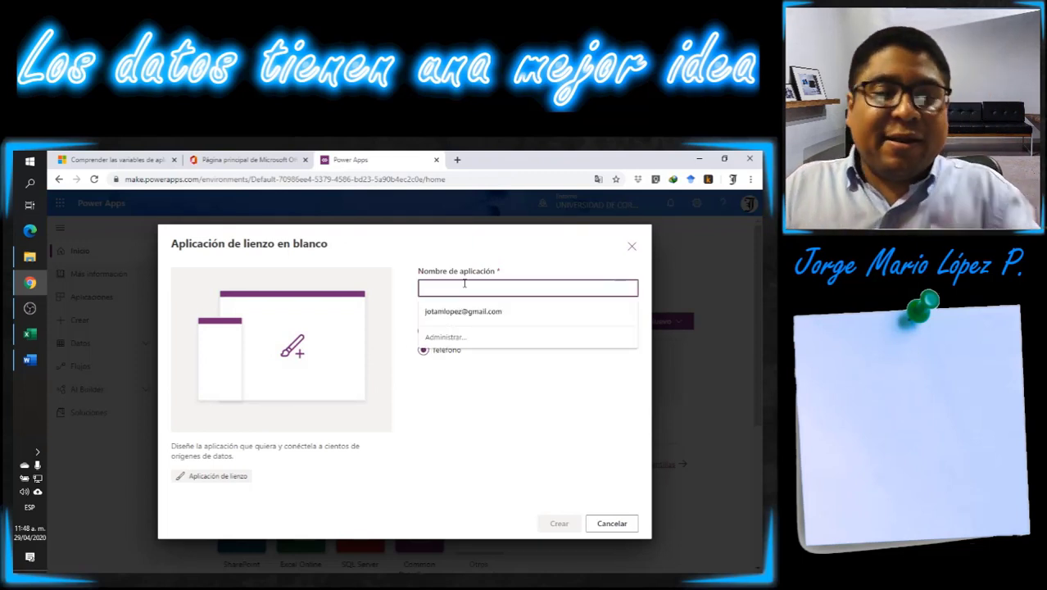
{"action": "type", "text": "EjemploVariables"}
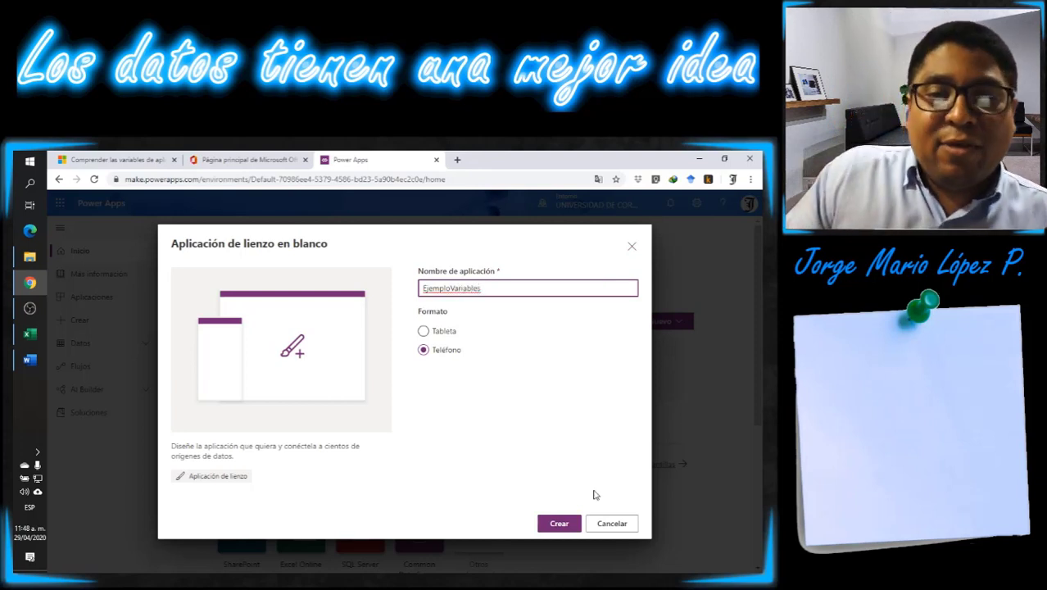
{"action": "left_click", "coordinate": [554, 529]}
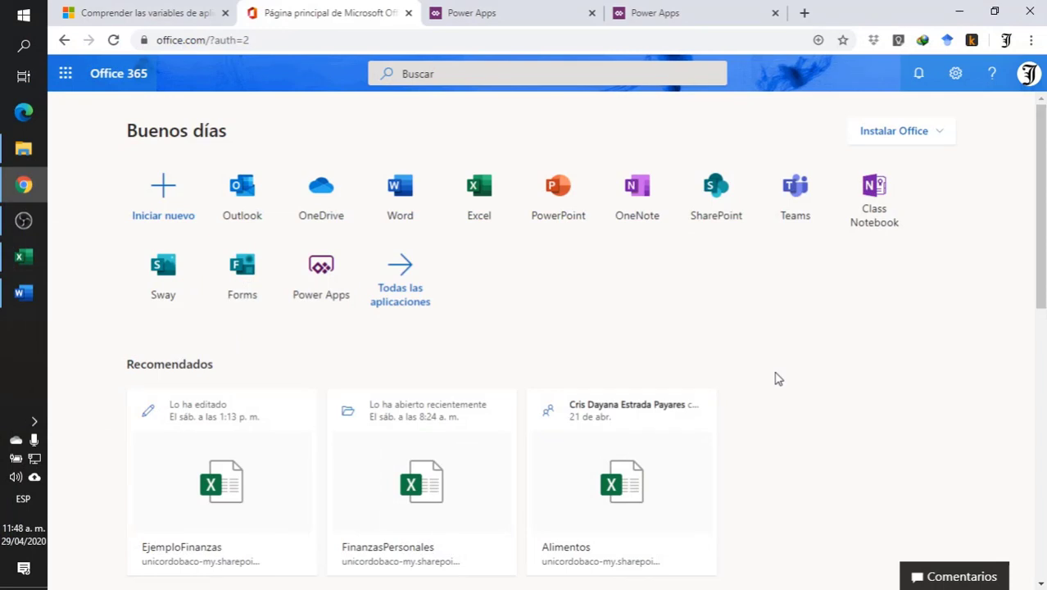
{"action": "left_click", "coordinate": [650, 12]}
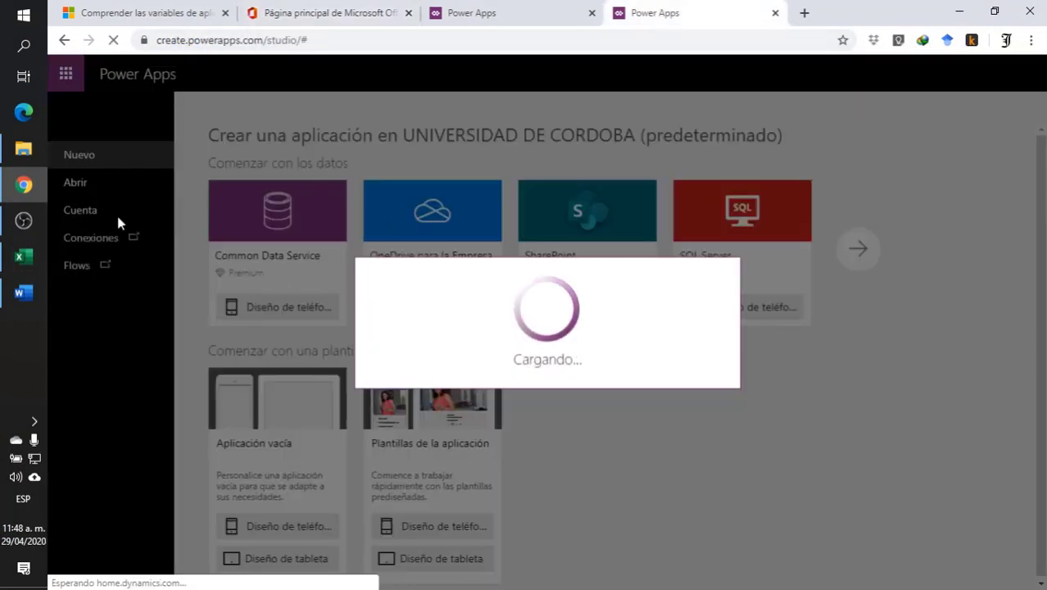
{"action": "mouse_move", "coordinate": [20, 223]}
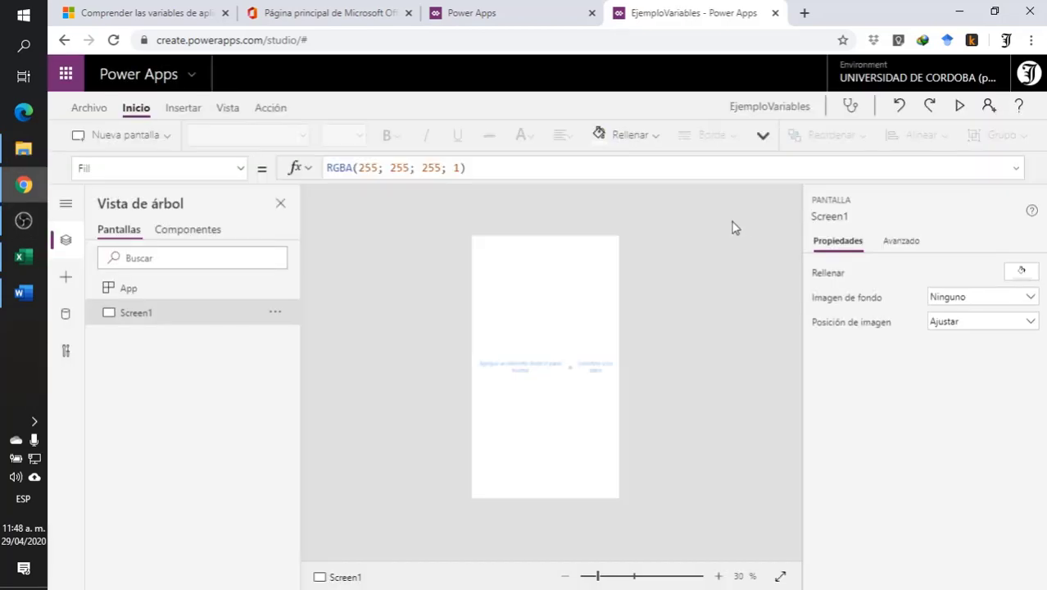
- Add two blank screens to the EjemploVariables app
{"action": "left_click", "coordinate": [721, 578]}
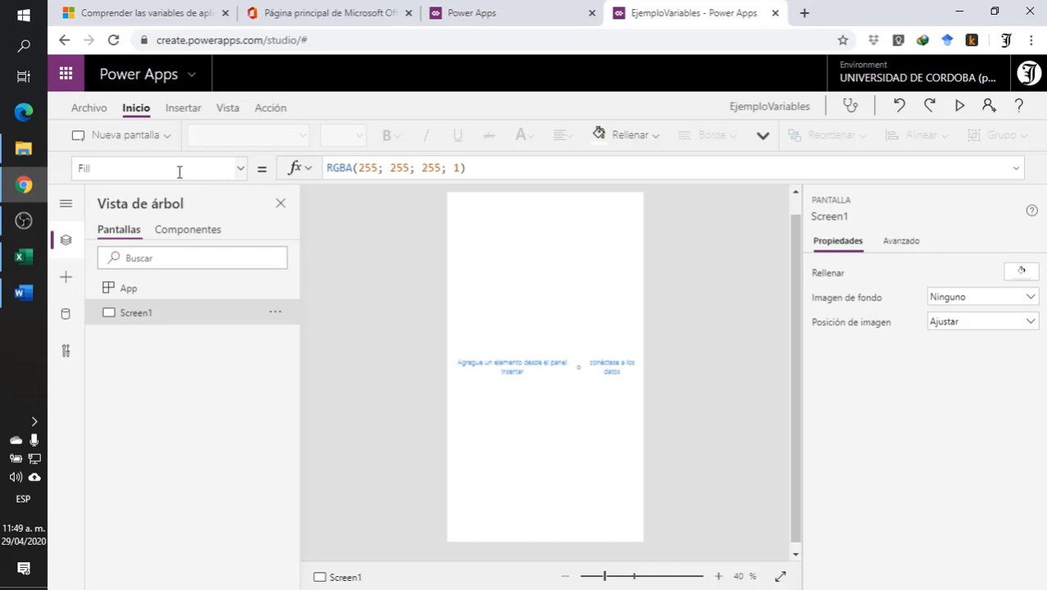
{"action": "left_click", "coordinate": [129, 136]}
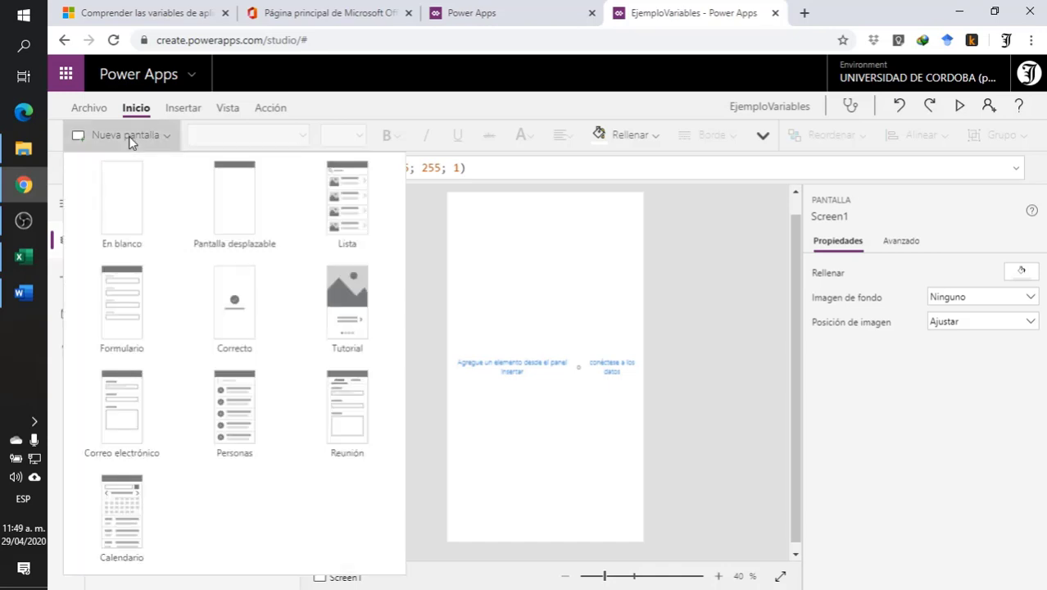
{"action": "left_click", "coordinate": [122, 223]}
{"action": "left_click", "coordinate": [154, 137]}
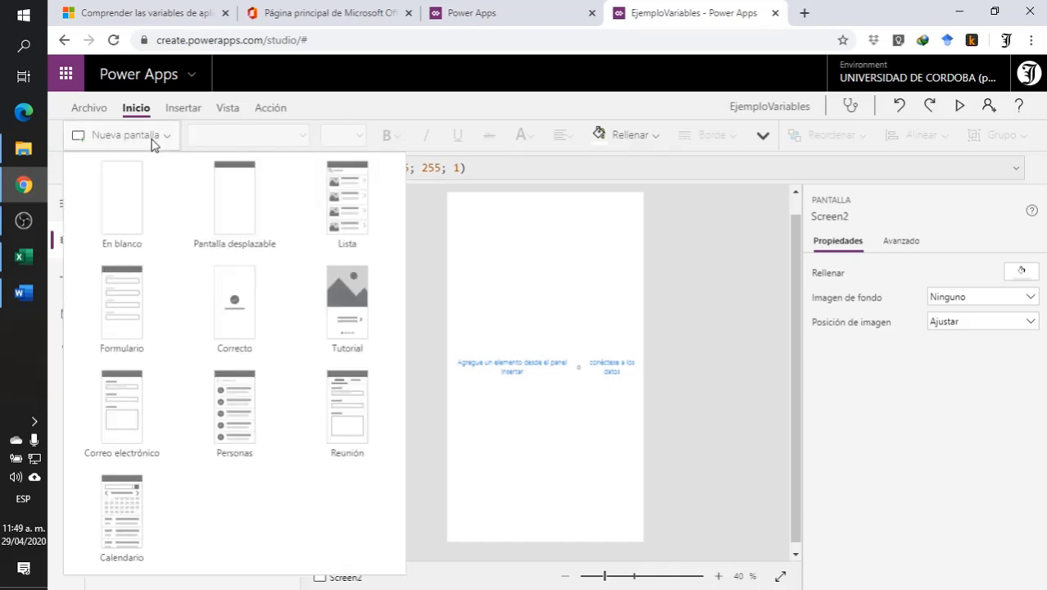
{"action": "left_click", "coordinate": [129, 212]}
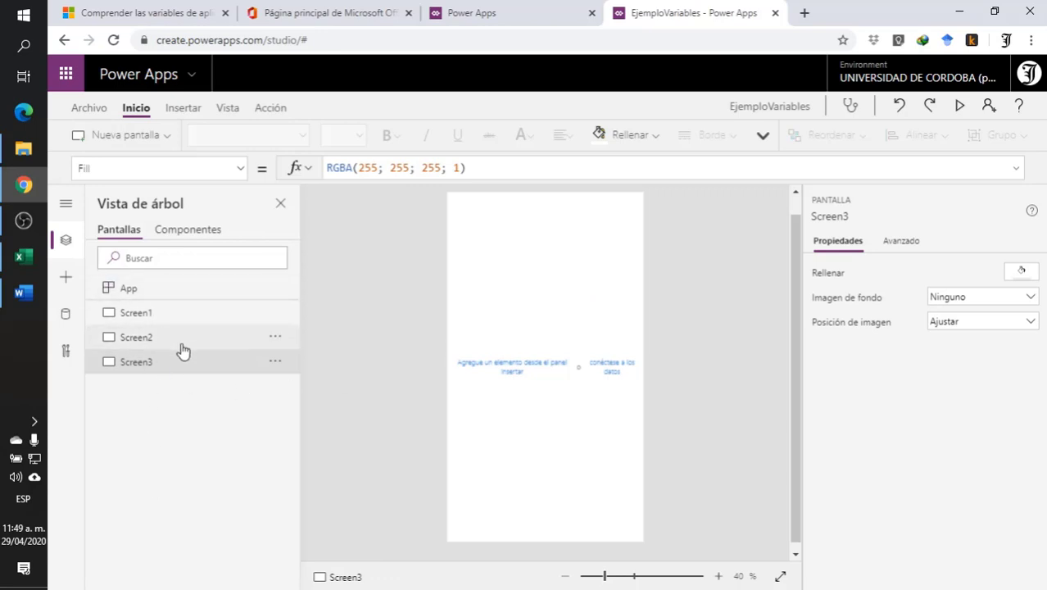
- Rename Screen1 as Pantalla_VariableGlobal
{"action": "left_click", "coordinate": [150, 316]}
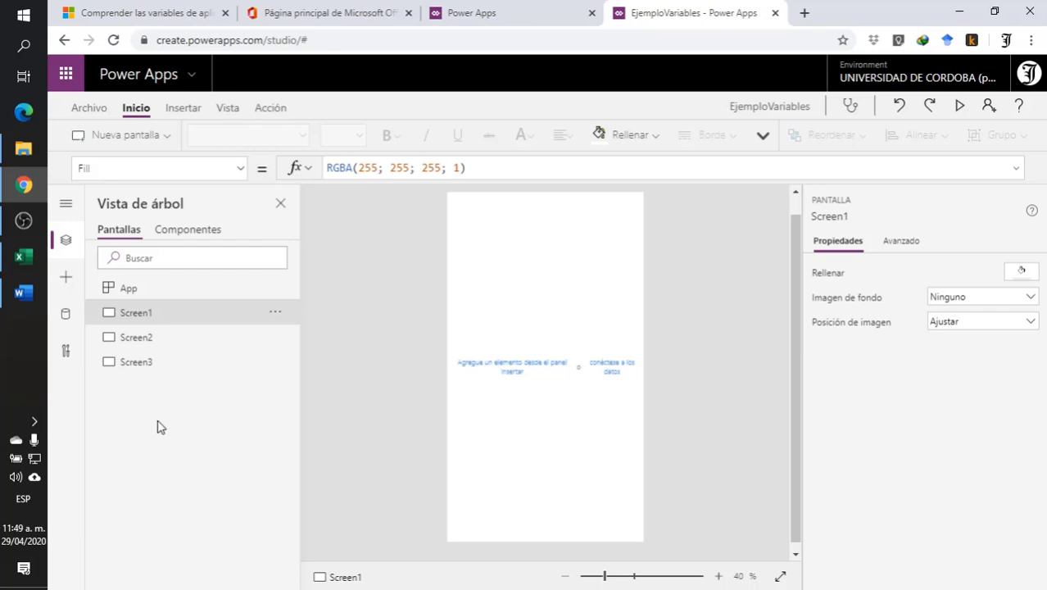
{"action": "right_click", "coordinate": [146, 316]}
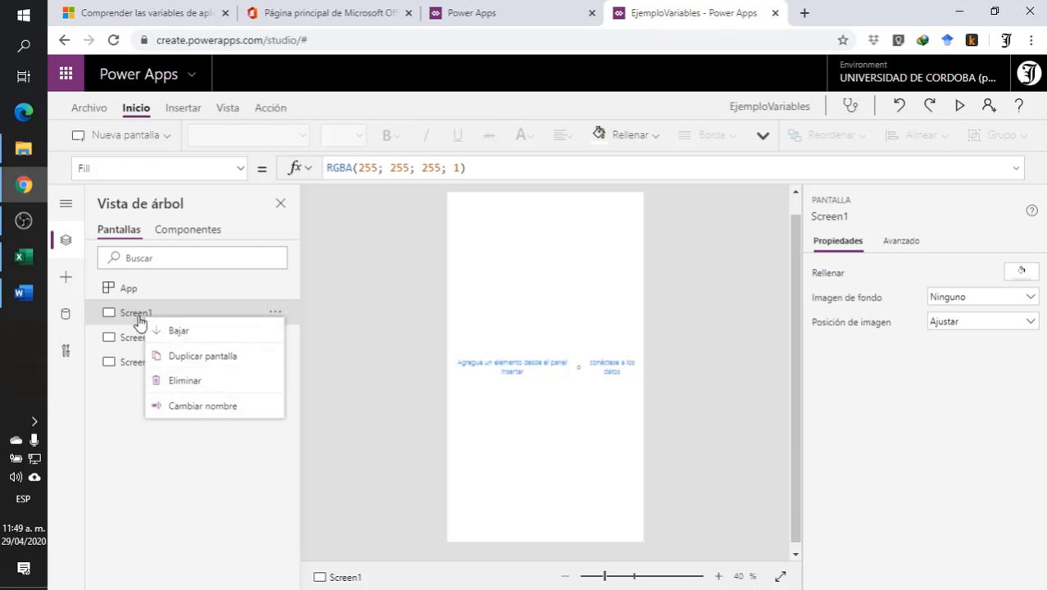
{"action": "left_click", "coordinate": [192, 412]}
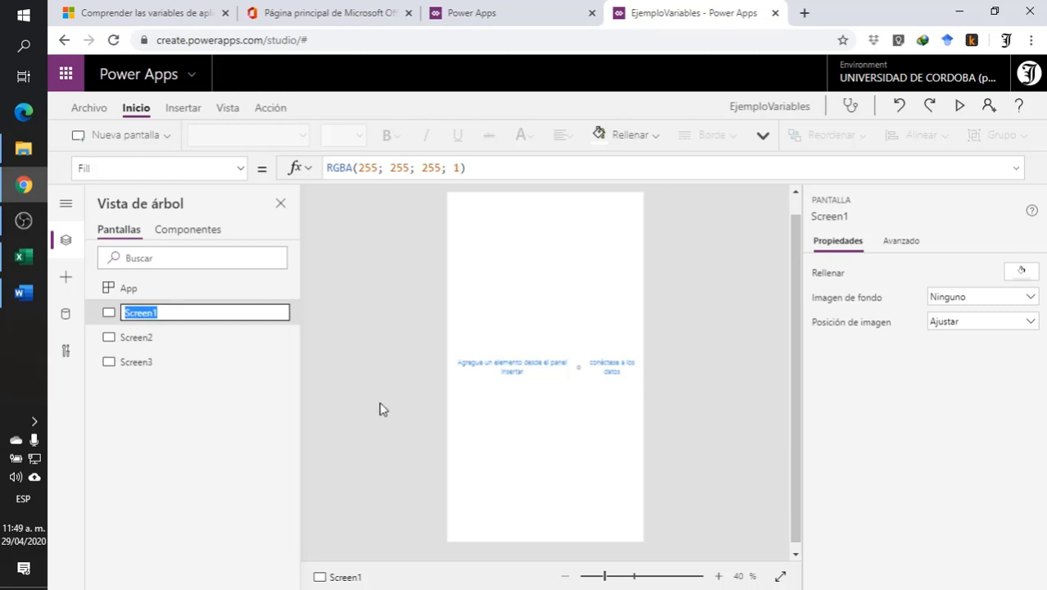
{"action": "type", "text": "Pantalla_VariableGlobal"}
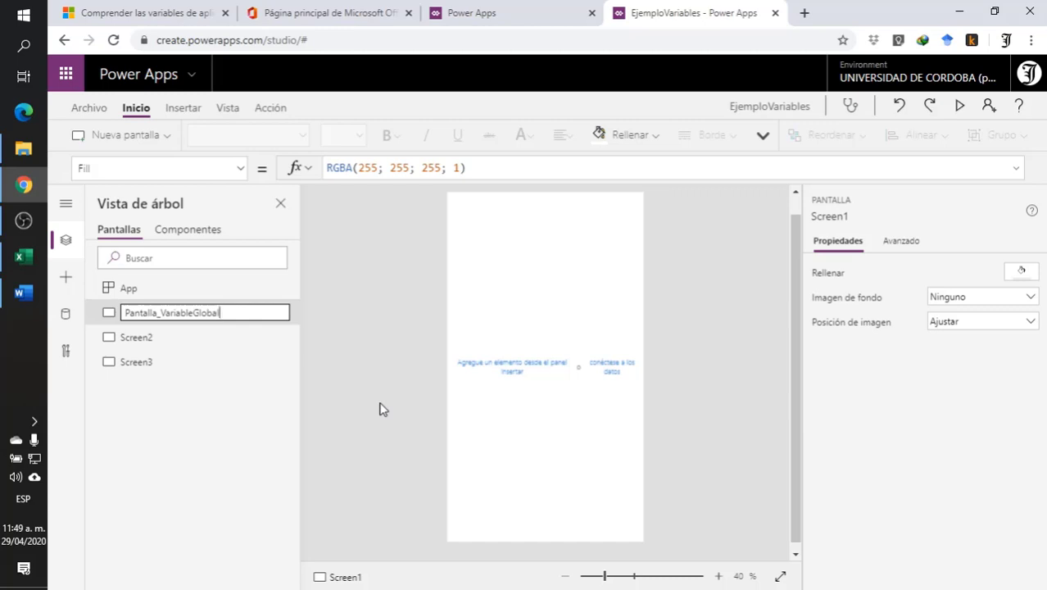
{"action": "key", "text": "Return"}
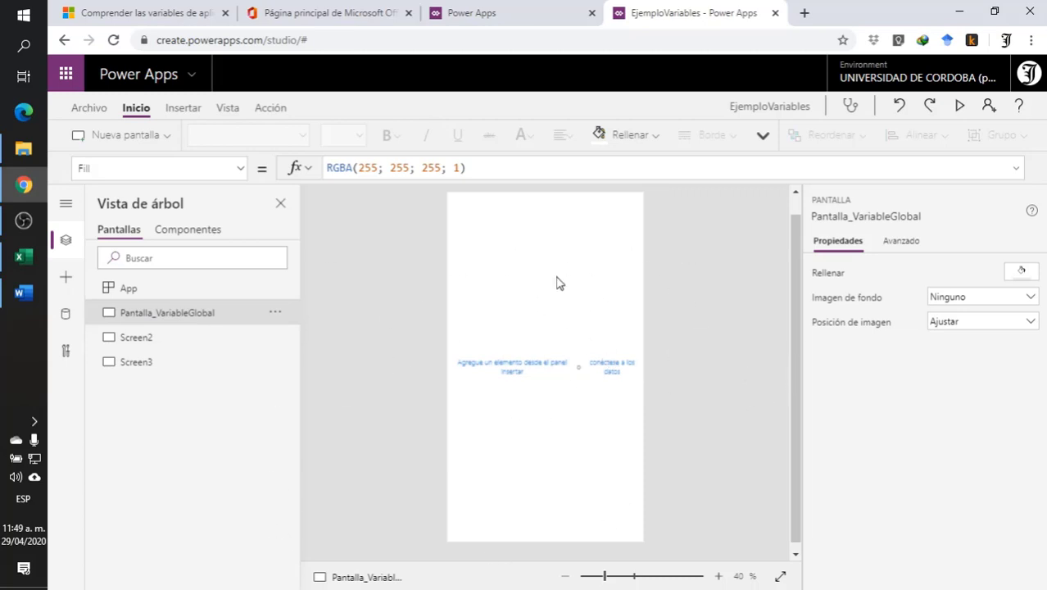
- Add two text inputs to the Pantalla_VariableGlobal screen and stack them one below the other in the upper half
{"action": "left_click", "coordinate": [188, 108]}
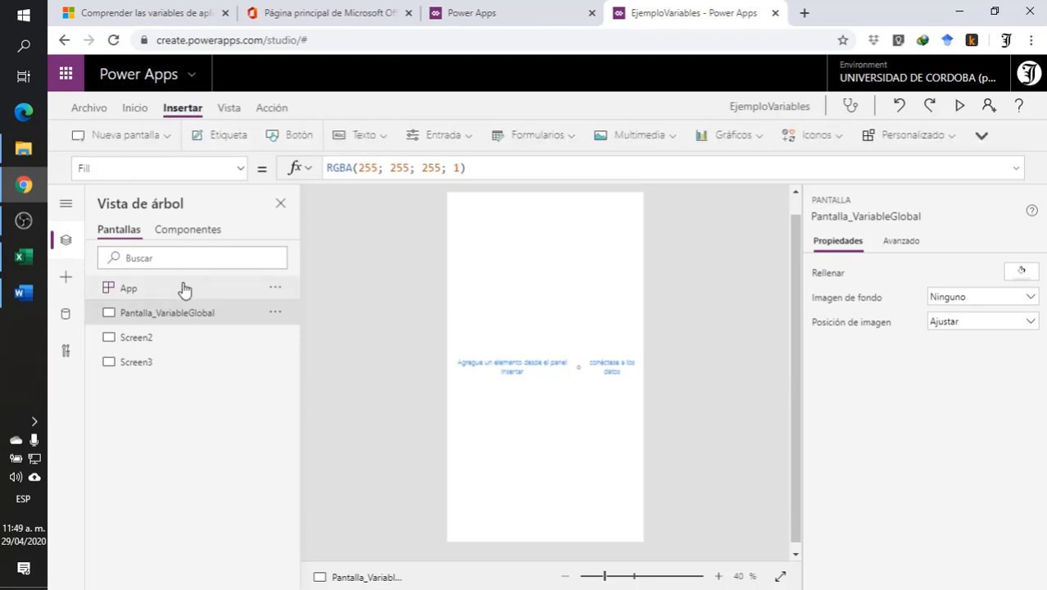
{"action": "left_click", "coordinate": [443, 136]}
{"action": "left_click", "coordinate": [449, 197]}
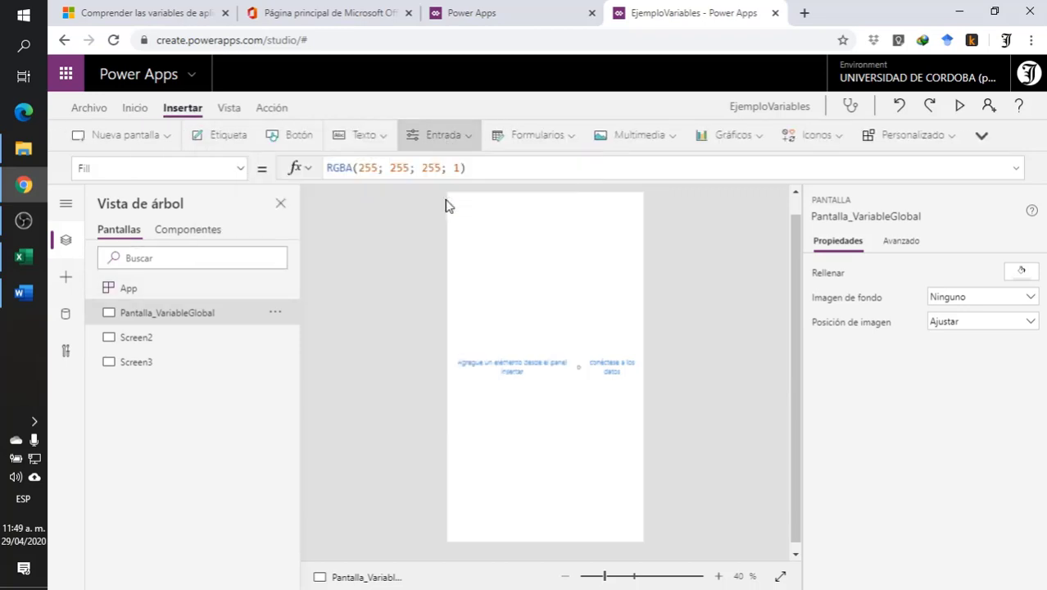
{"action": "left_click_drag", "start_coordinate": [515, 213], "coordinate": [512, 264]}
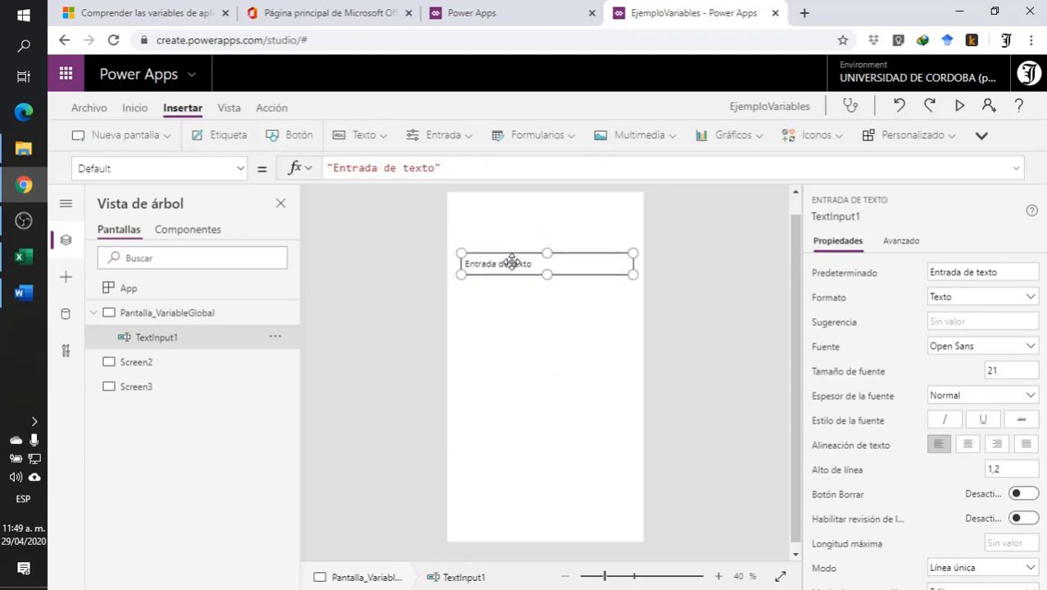
{"action": "left_click", "coordinate": [443, 139]}
{"action": "left_click", "coordinate": [449, 197]}
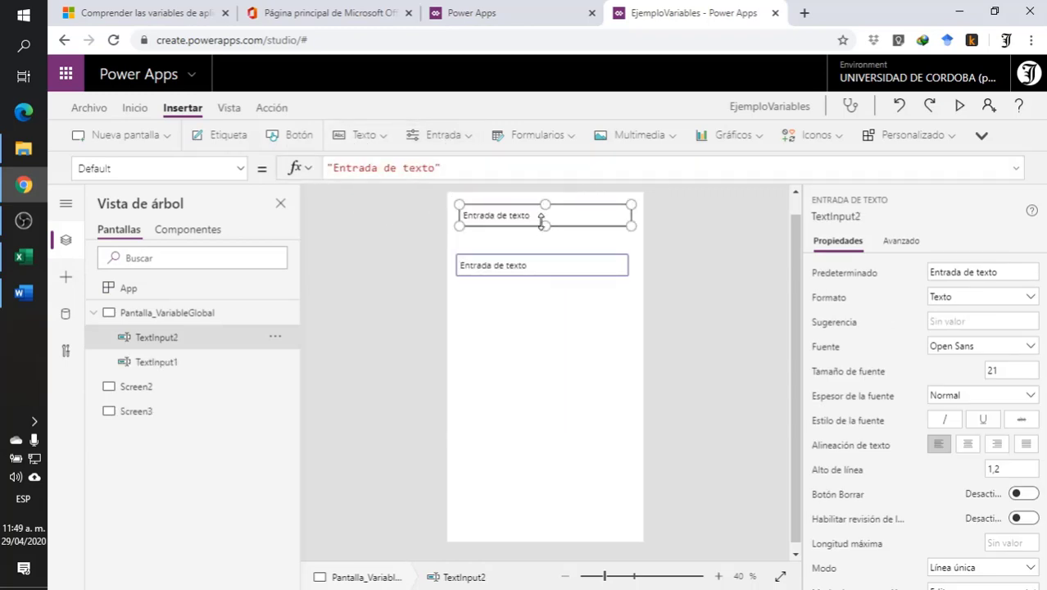
{"action": "left_click_drag", "start_coordinate": [542, 216], "coordinate": [543, 304]}
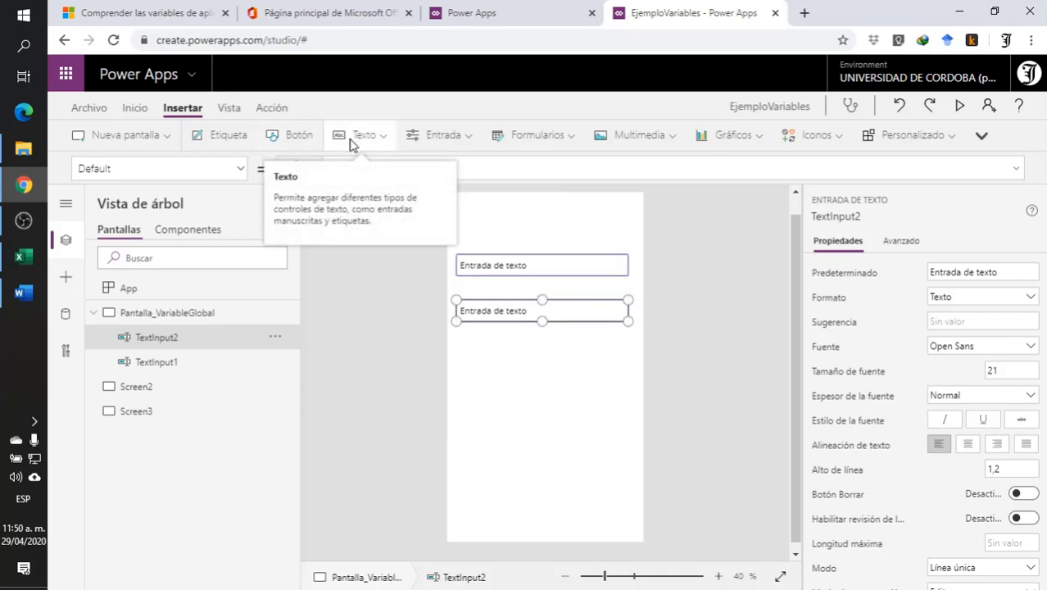
- Add a label below the two text inputs and a button centred beneath the label
{"action": "left_click", "coordinate": [221, 135]}
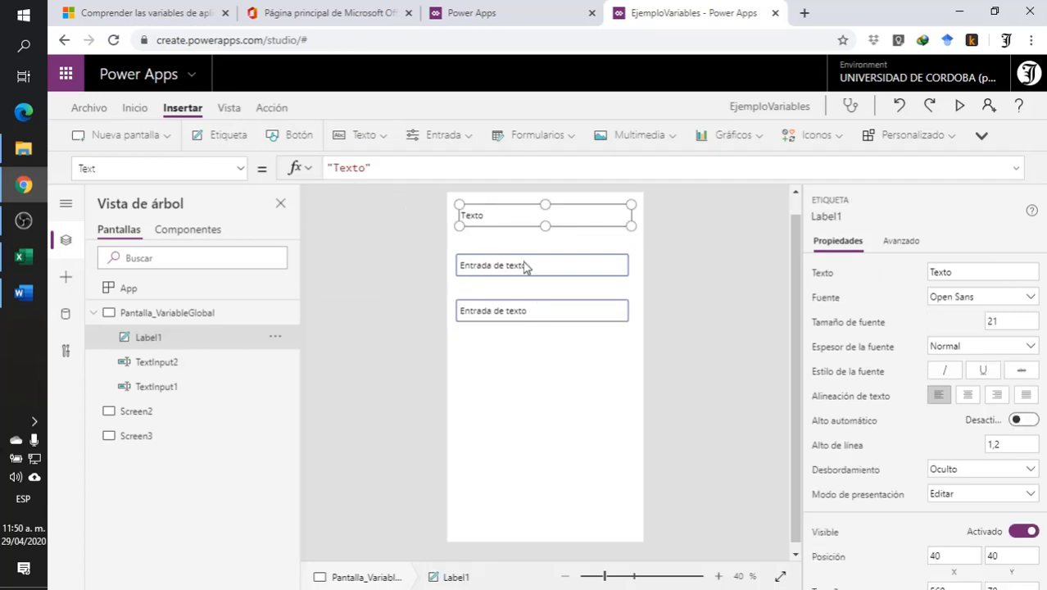
{"action": "left_click_drag", "start_coordinate": [519, 214], "coordinate": [518, 353]}
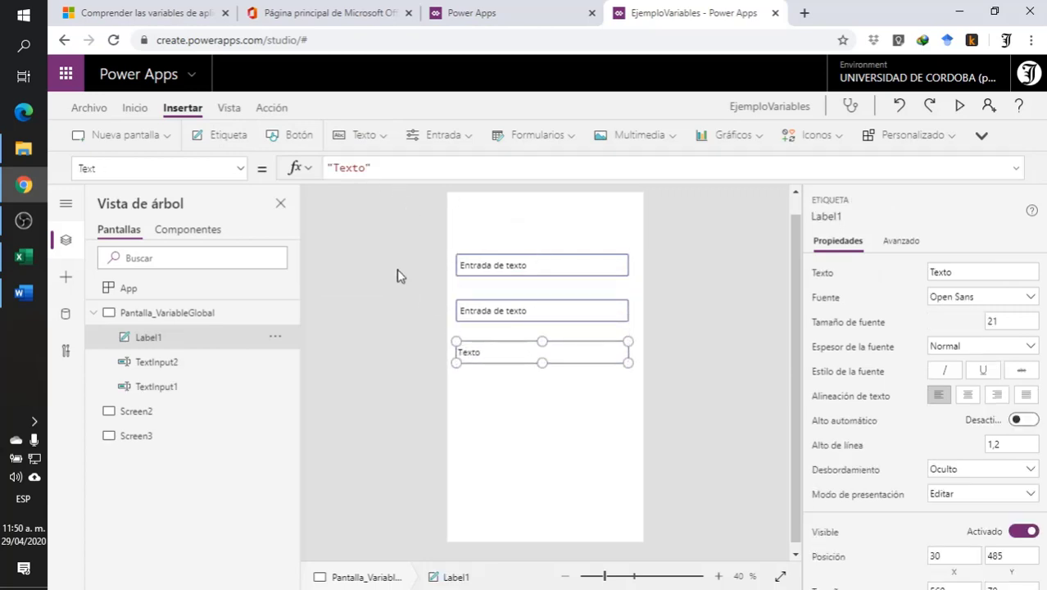
{"action": "left_click", "coordinate": [284, 138]}
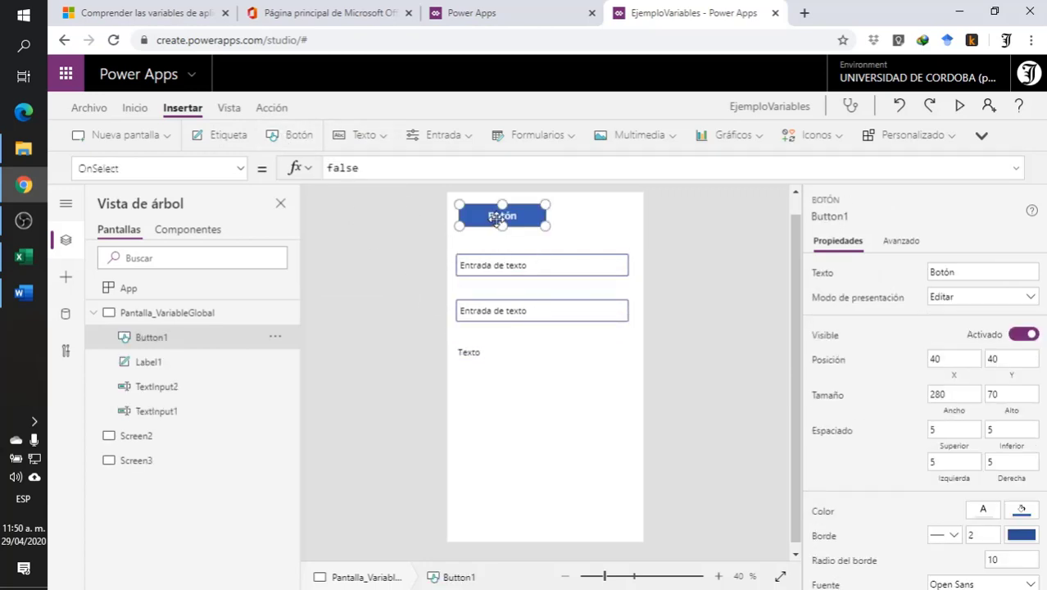
{"action": "left_click_drag", "start_coordinate": [502, 217], "coordinate": [536, 392]}
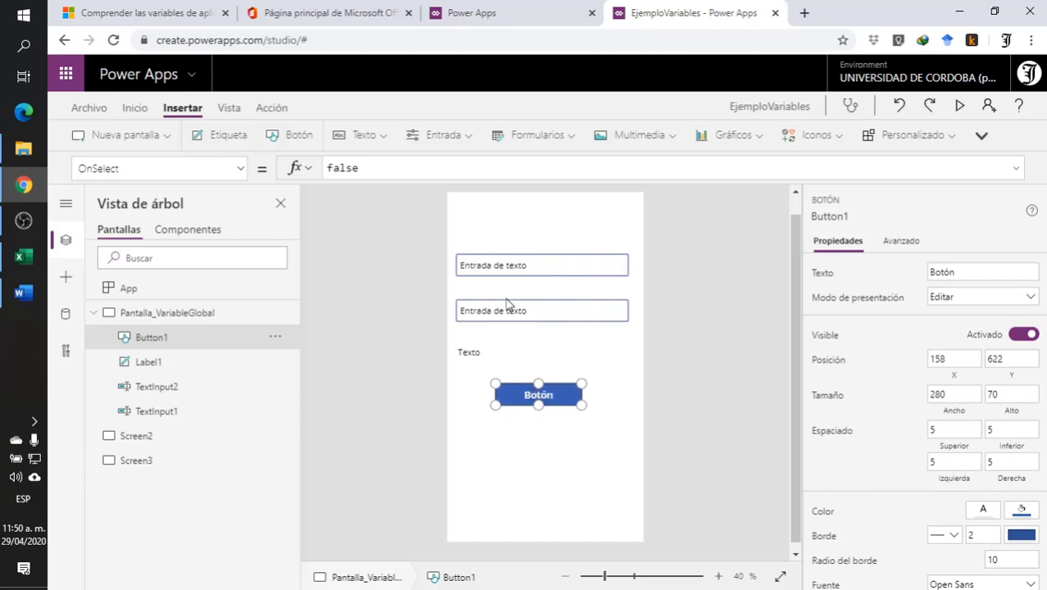
- Set the default value of both text inputs to 0
{"action": "left_click", "coordinate": [472, 350]}
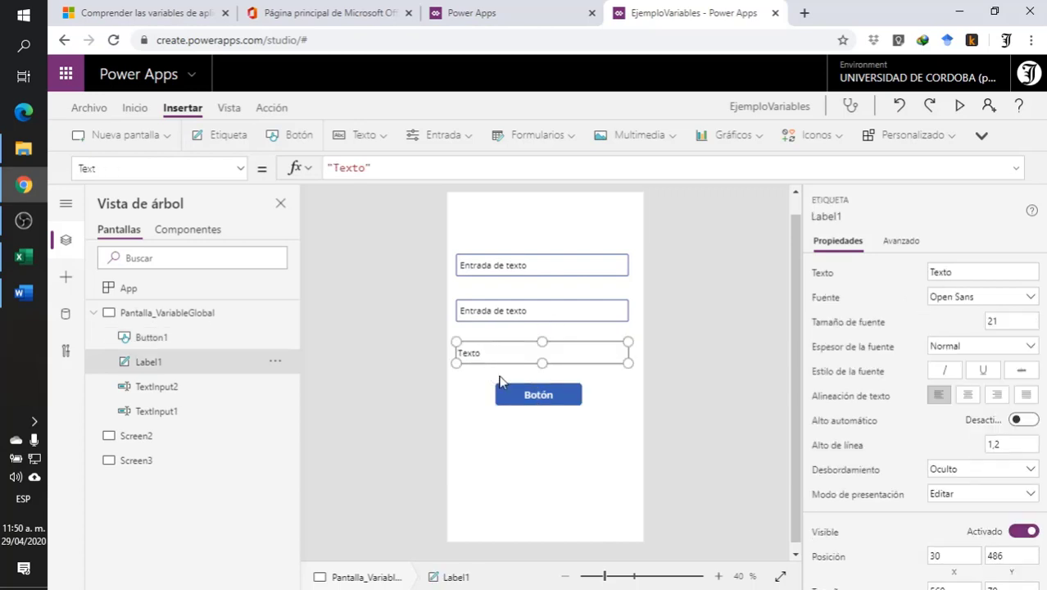
{"action": "left_click", "coordinate": [543, 266]}
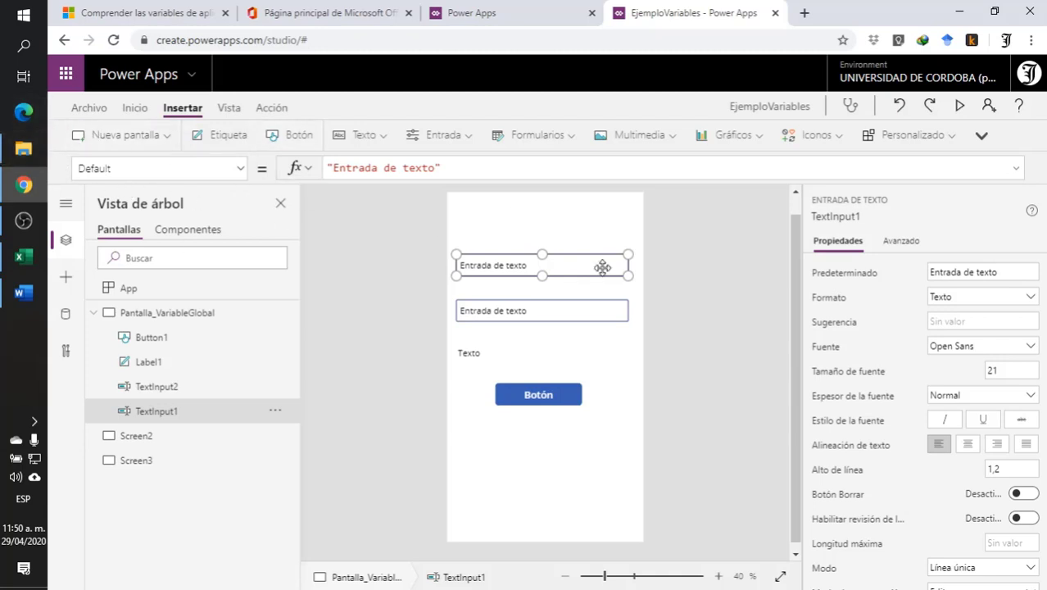
{"action": "left_click_drag", "start_coordinate": [458, 167], "coordinate": [239, 168]}
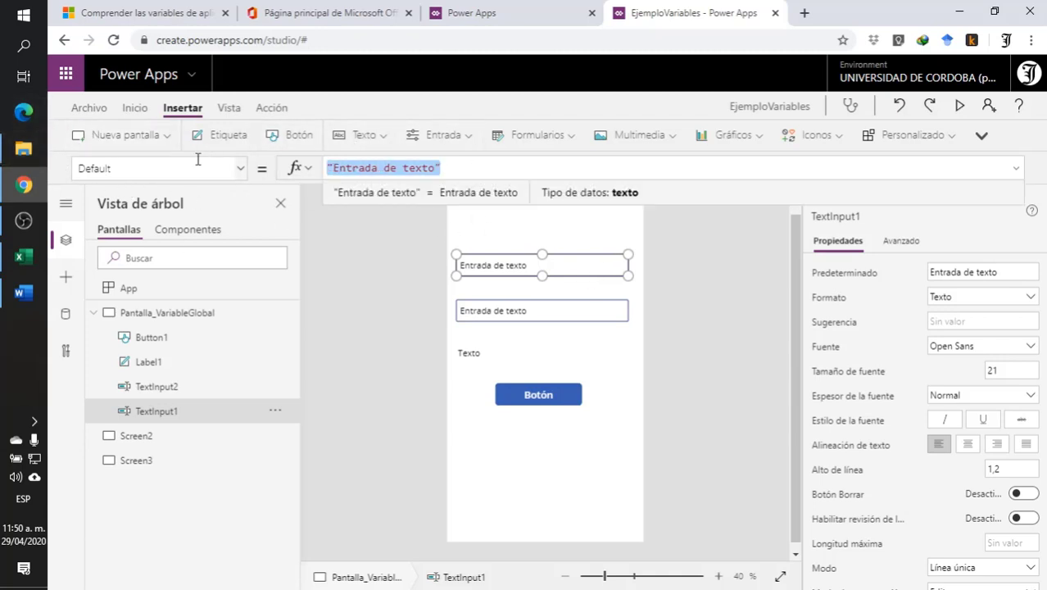
{"action": "type", "text": "0"}
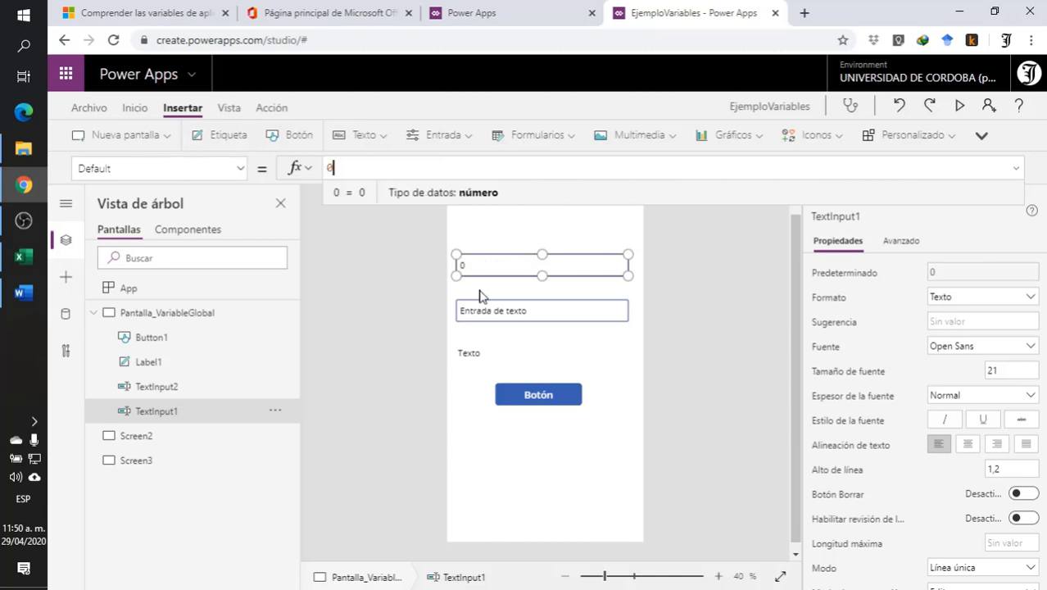
{"action": "left_click", "coordinate": [499, 311]}
{"action": "left_click_drag", "start_coordinate": [457, 167], "coordinate": [246, 168]}
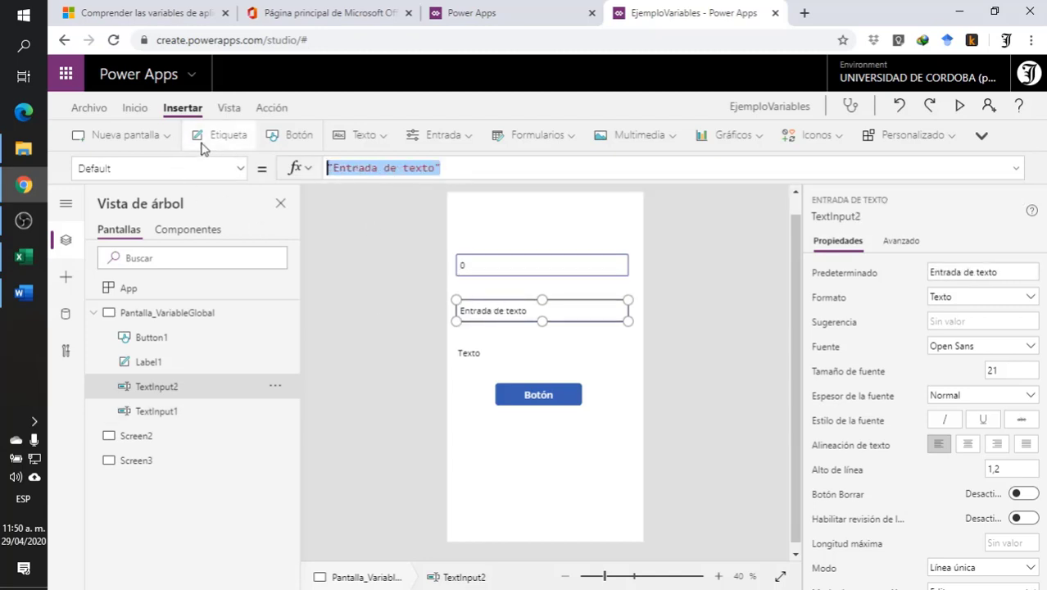
{"action": "type", "text": "0"}
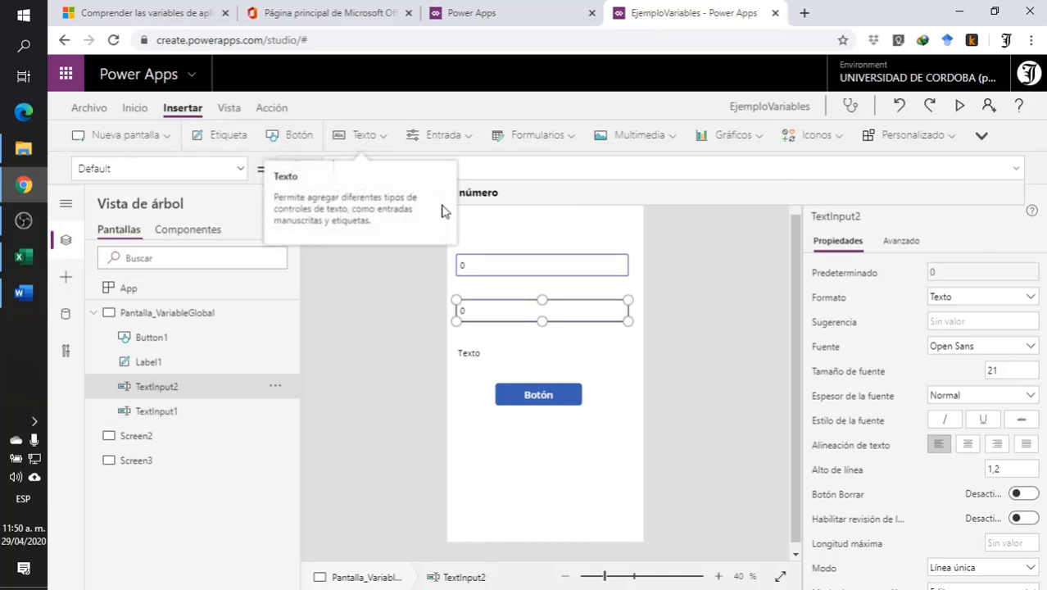
{"action": "left_click", "coordinate": [670, 297]}
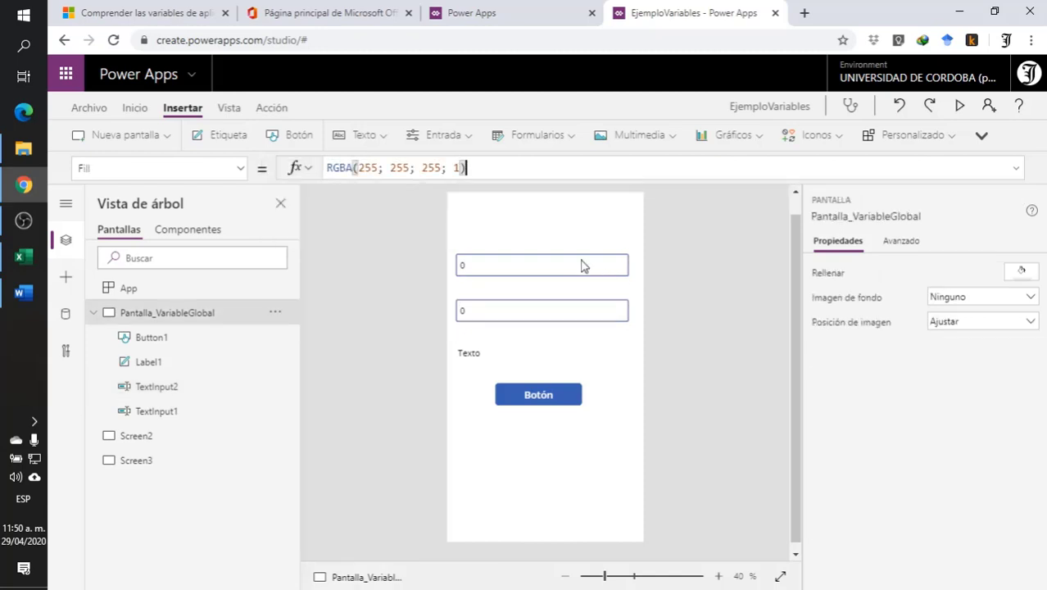
- Replace the label's text with a formula that begins with TextInput1 followed by a plus sign
{"action": "left_click", "coordinate": [495, 357]}
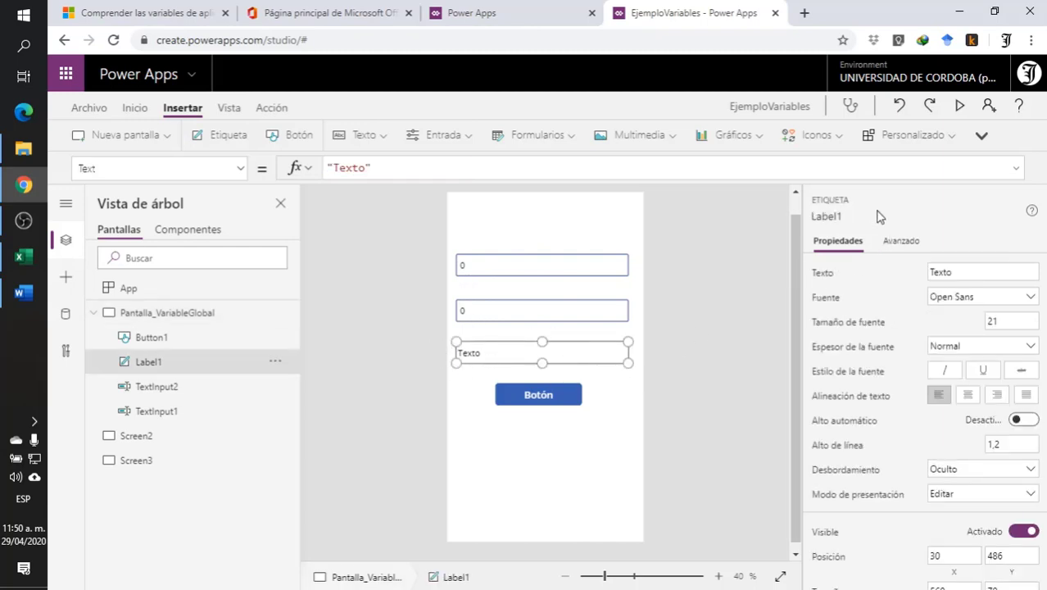
{"action": "left_click", "coordinate": [500, 274]}
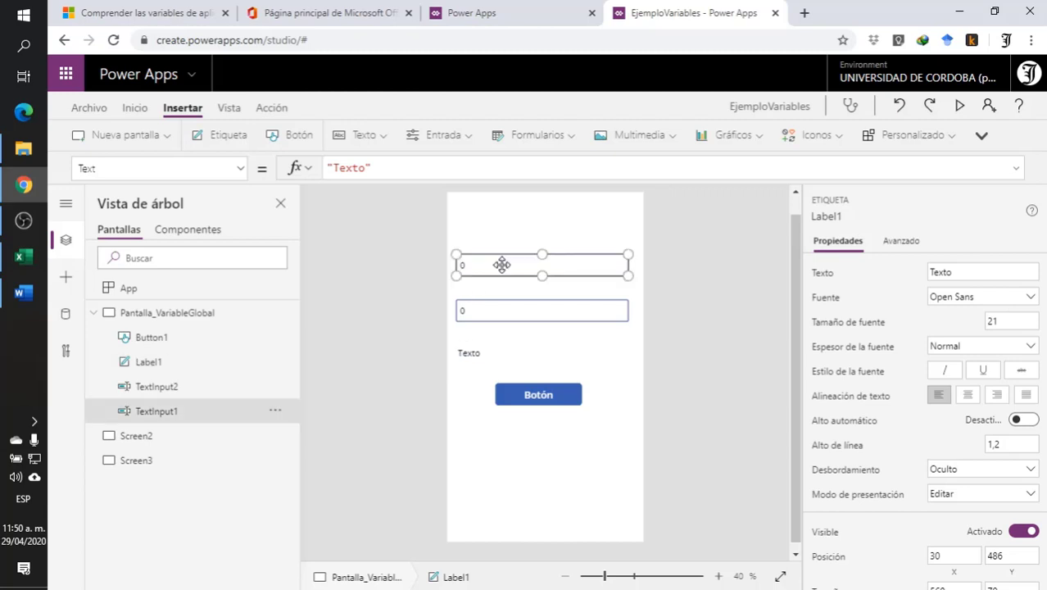
{"action": "left_click", "coordinate": [509, 352]}
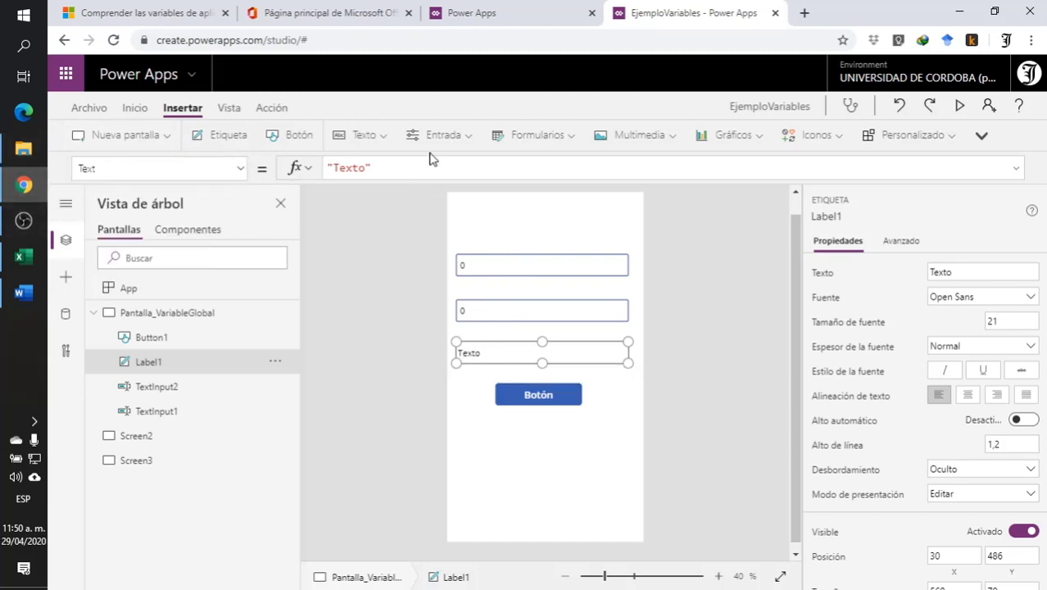
{"action": "left_click", "coordinate": [343, 168]}
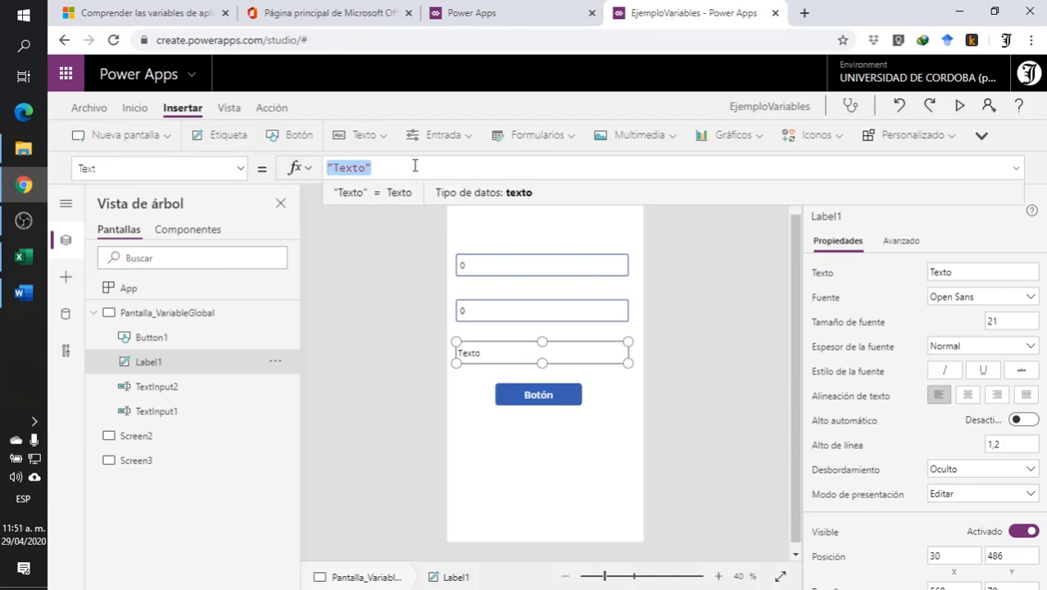
{"action": "left_click", "coordinate": [557, 272]}
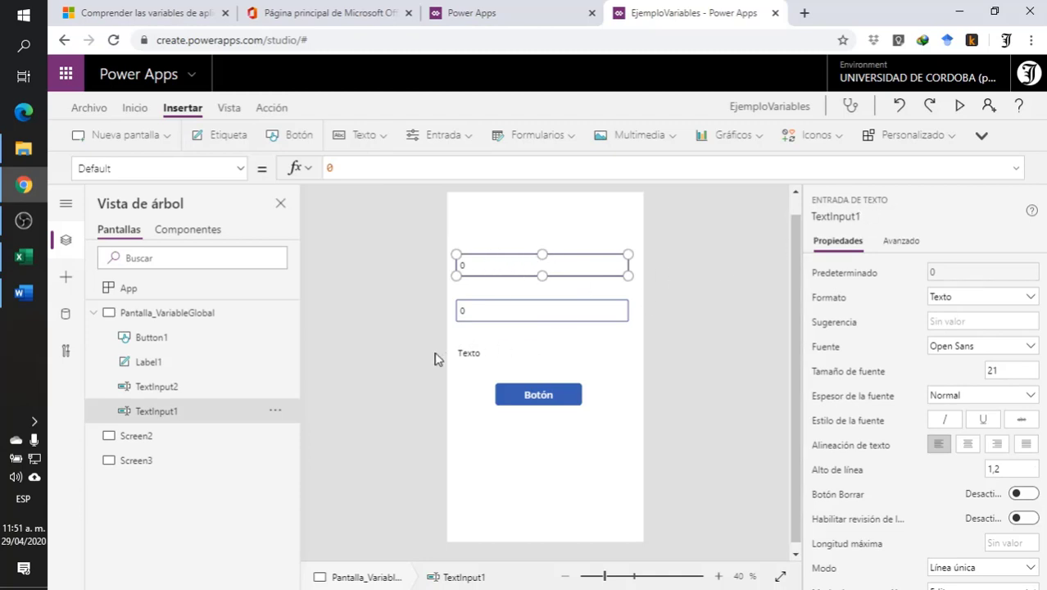
{"action": "left_click", "coordinate": [485, 351]}
{"action": "left_click_drag", "start_coordinate": [398, 168], "coordinate": [241, 168]}
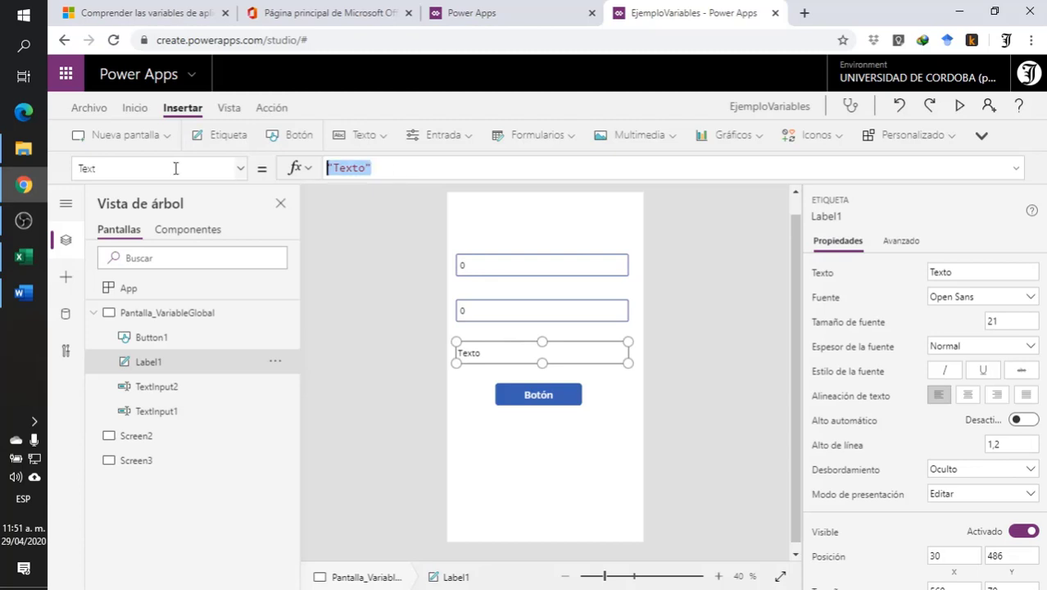
{"action": "type", "text": "Tex"}
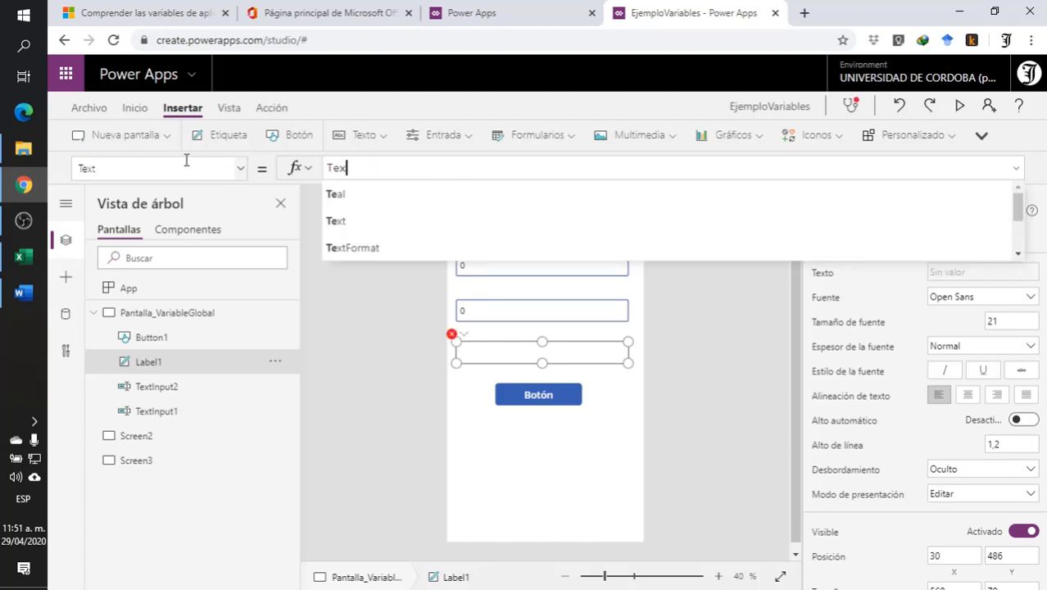
{"action": "scroll", "coordinate": [446, 238], "scroll_direction": "down", "scroll_amount": 3}
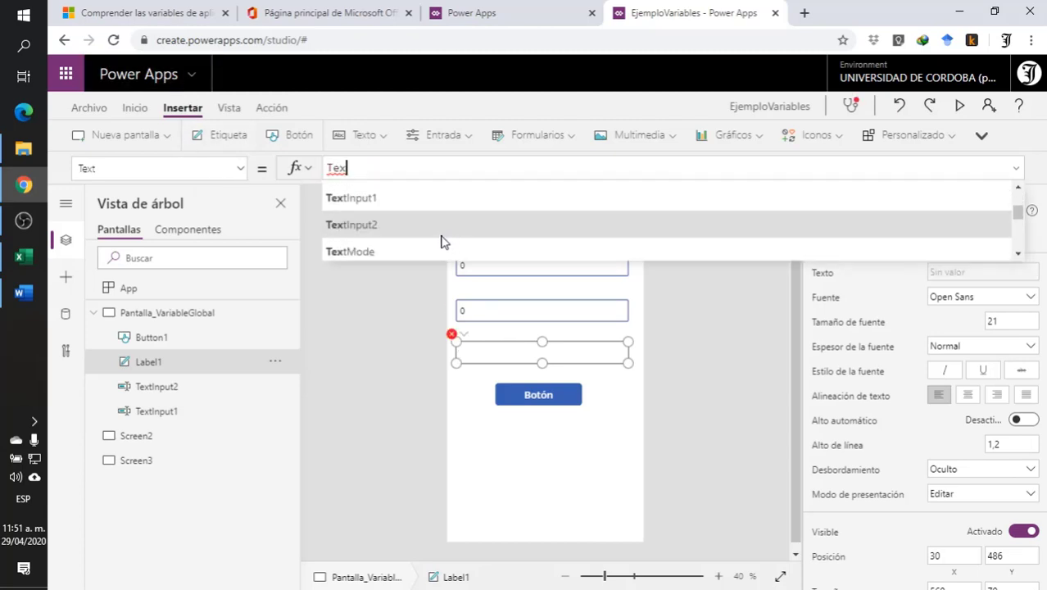
{"action": "left_click", "coordinate": [415, 198]}
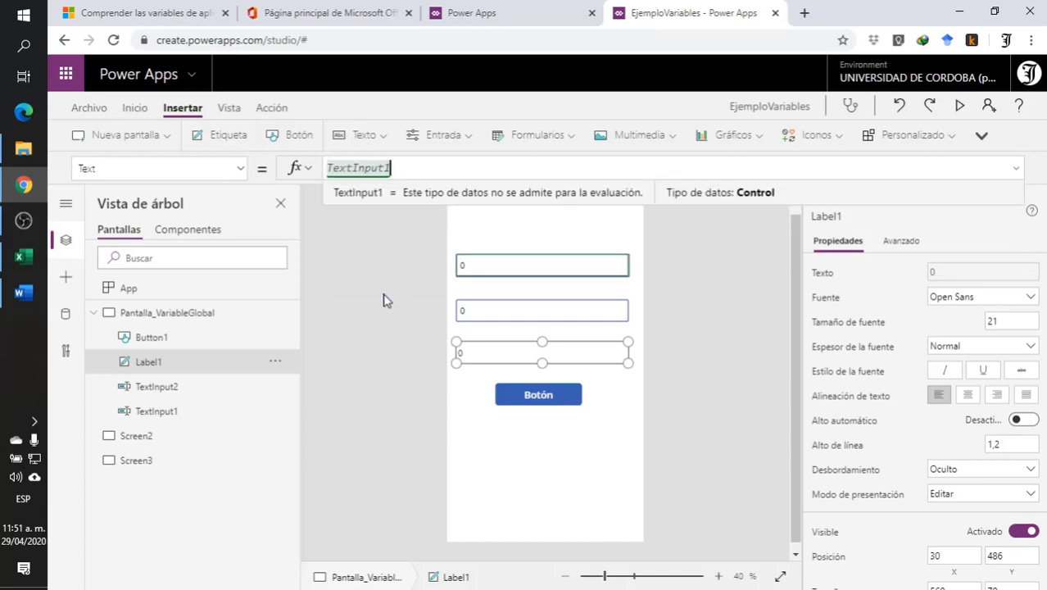
{"action": "type", "text": "+"}
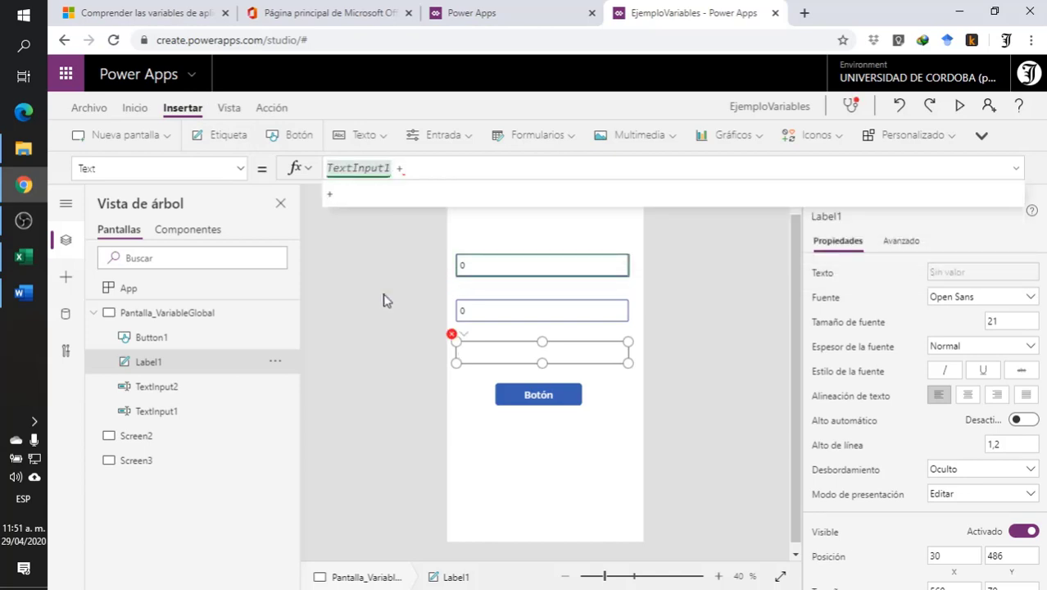
- Complete the label's text formula as TextInput1 + TextInput2
{"action": "left_click", "coordinate": [495, 312]}
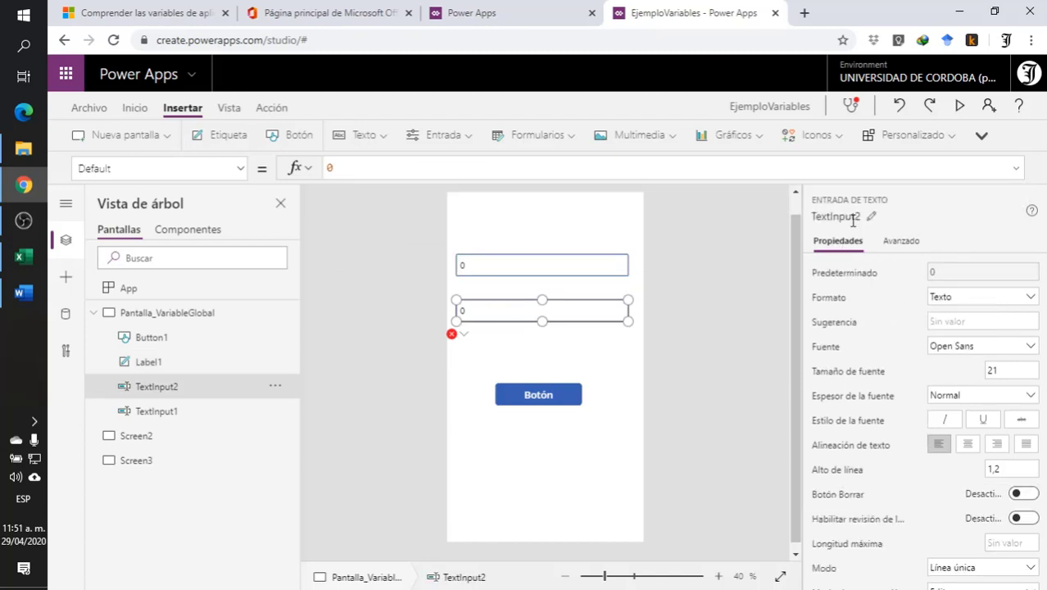
{"action": "left_click", "coordinate": [507, 345]}
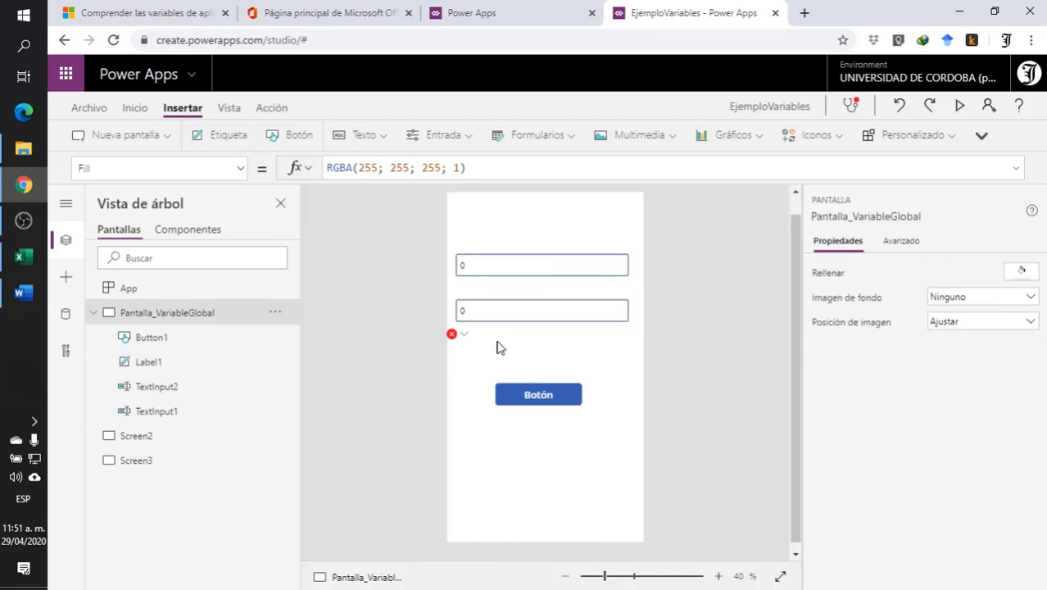
{"action": "left_click", "coordinate": [464, 334]}
{"action": "left_click", "coordinate": [508, 354]}
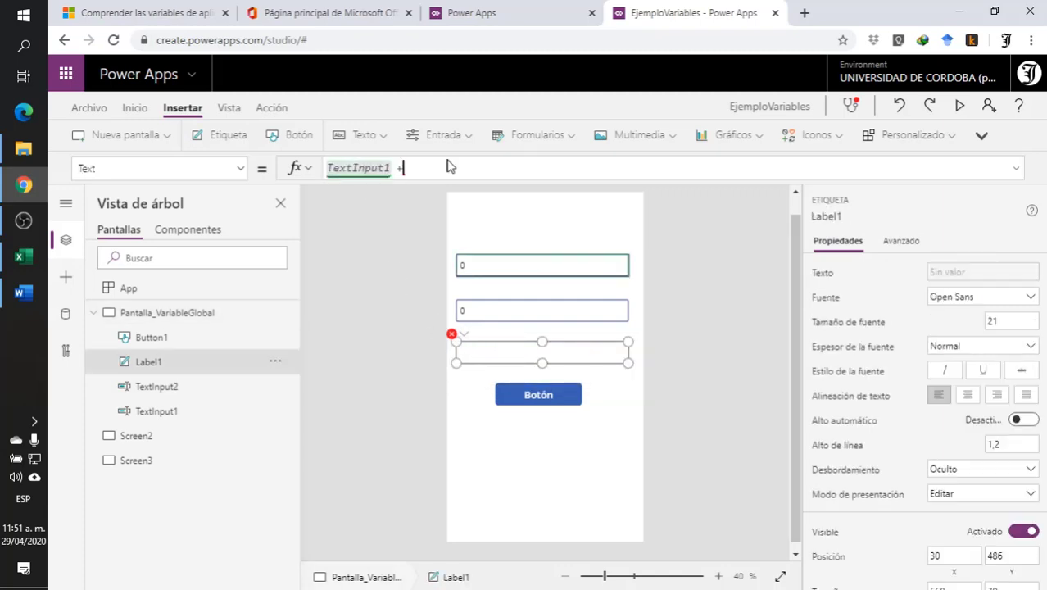
{"action": "type", "text": "+ tex"}
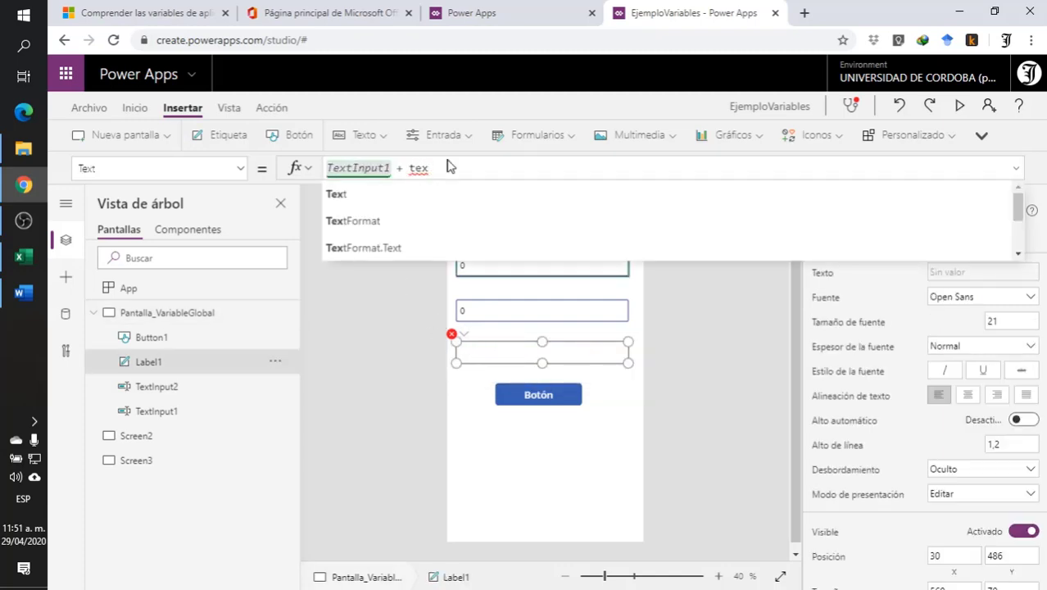
{"action": "left_click", "coordinate": [427, 226]}
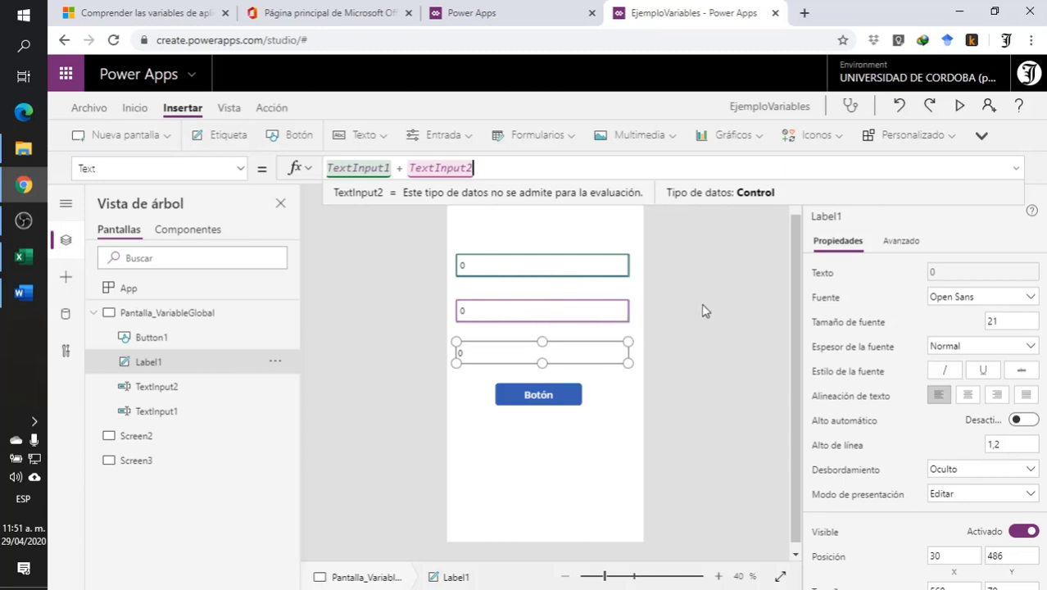
{"action": "left_click", "coordinate": [719, 259]}
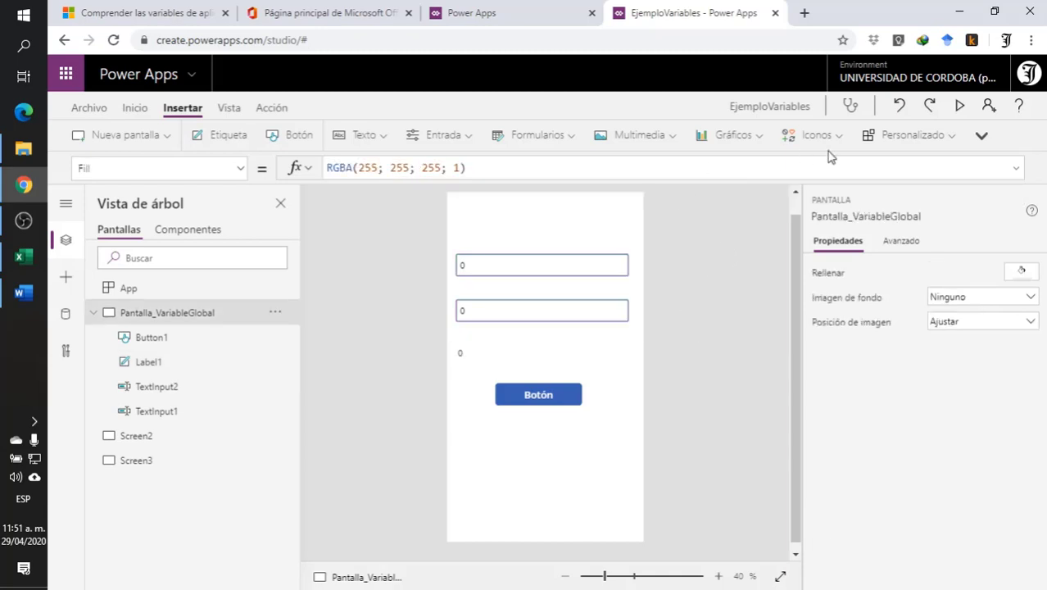
- Preview the app with 5 and 70 in the two inputs, change the first to 51, and review the label's formula back in the editor
{"action": "left_click", "coordinate": [960, 105]}
{"action": "left_click", "coordinate": [449, 170]}
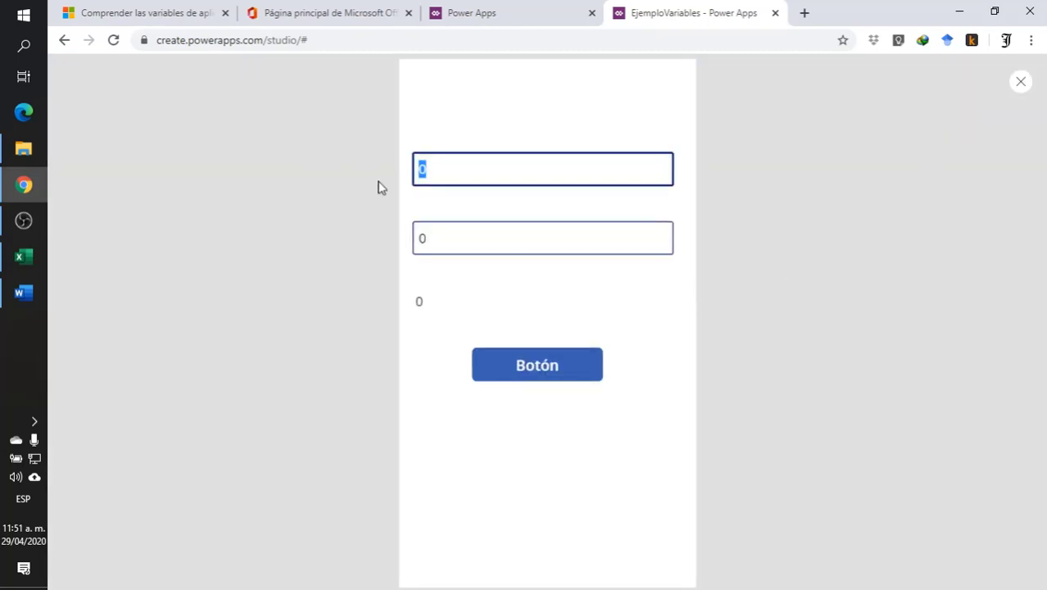
{"action": "type", "text": "5"}
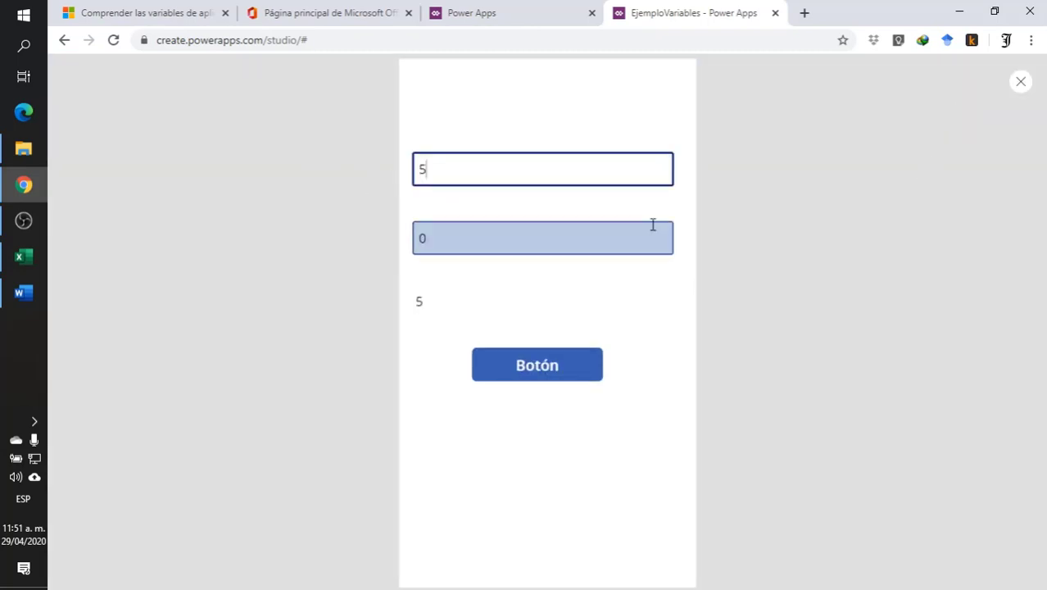
{"action": "left_click", "coordinate": [439, 238]}
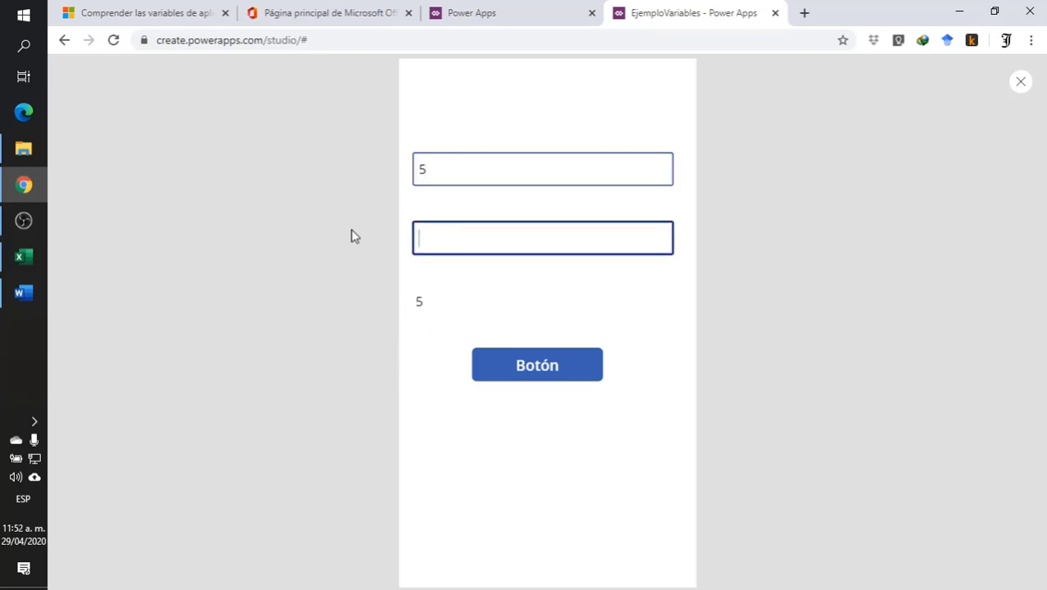
{"action": "type", "text": "70"}
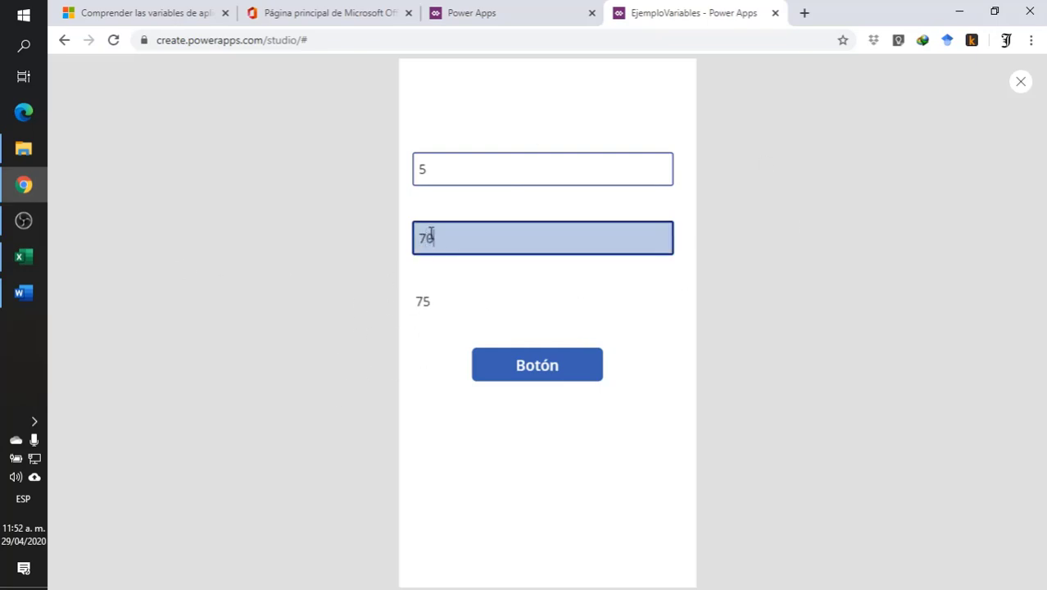
{"action": "left_click", "coordinate": [472, 171]}
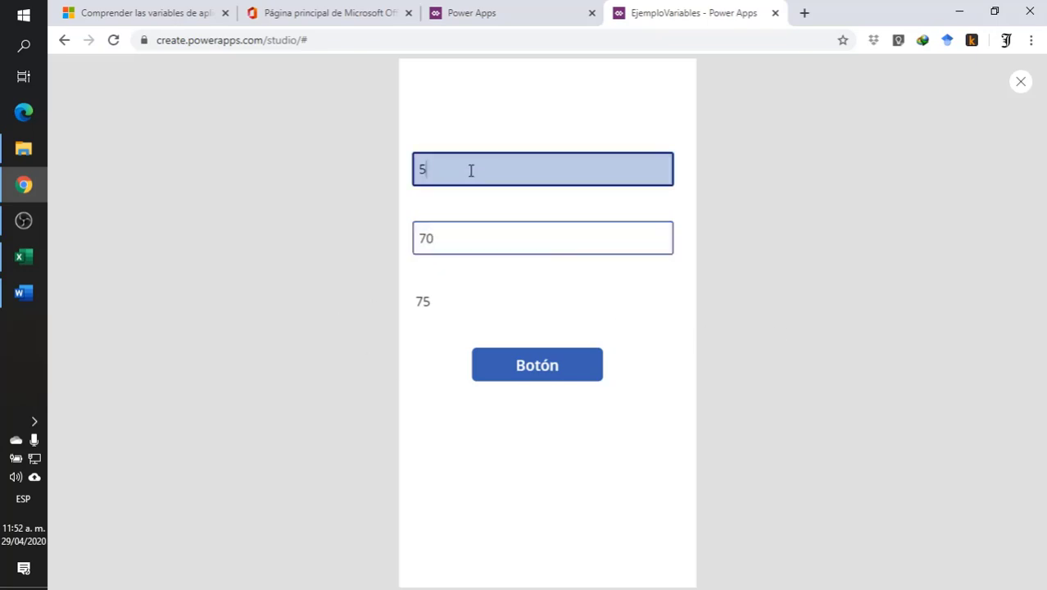
{"action": "type", "text": "1"}
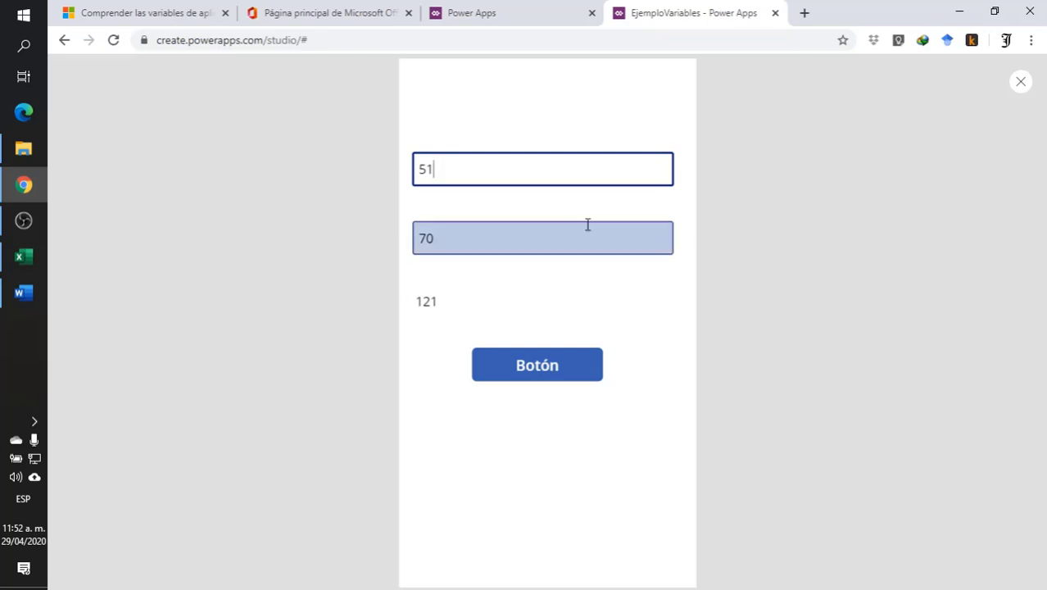
{"action": "left_click", "coordinate": [1021, 82]}
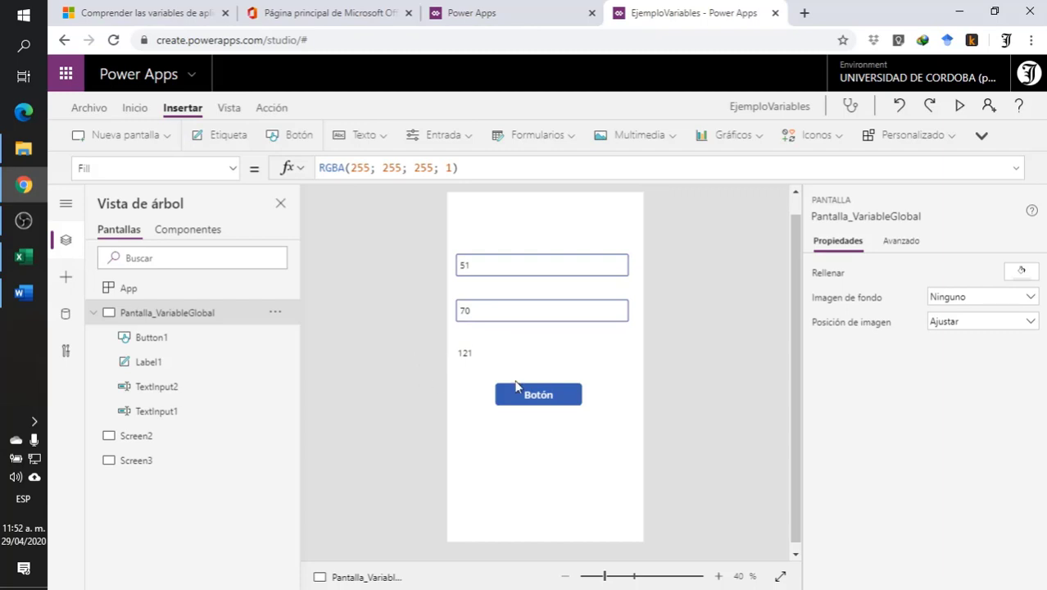
{"action": "left_click", "coordinate": [504, 357]}
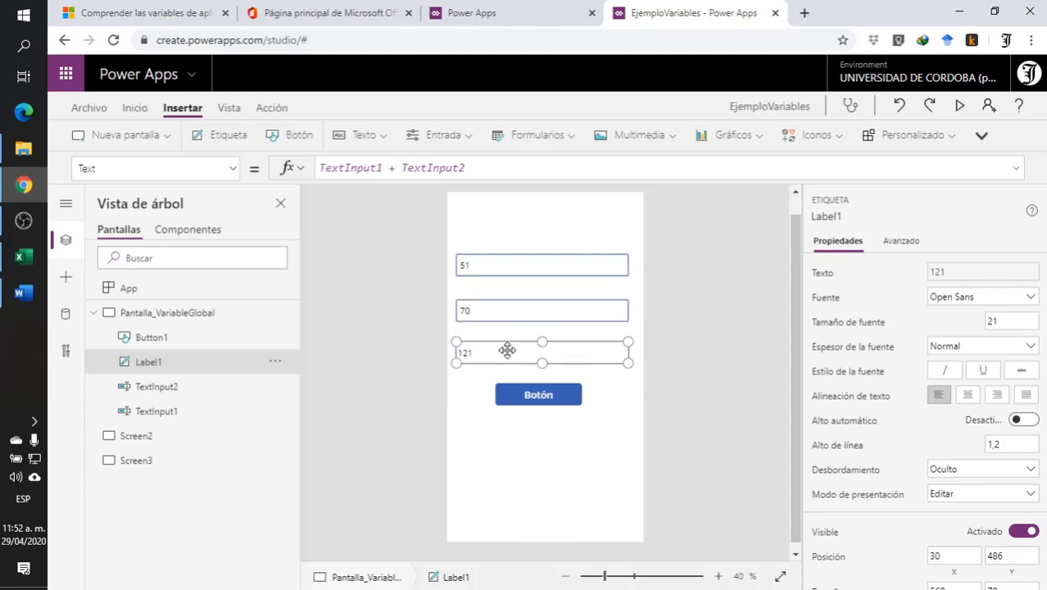
{"action": "left_click", "coordinate": [370, 348]}
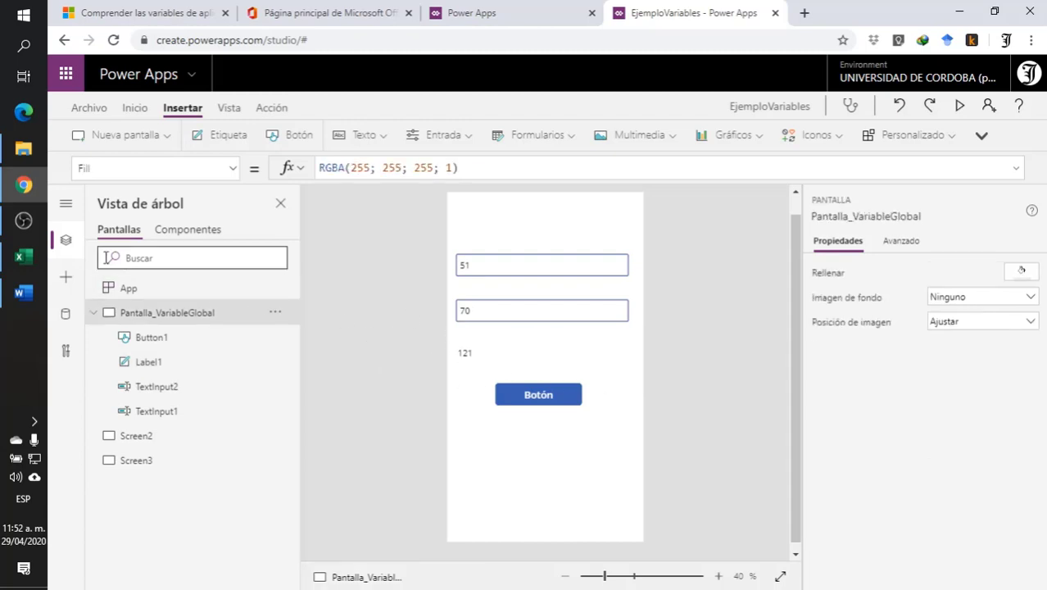
- Switch to Excel and examine cells B3 and B4 and the formula in B5 that adds them
{"action": "left_click", "coordinate": [23, 256]}
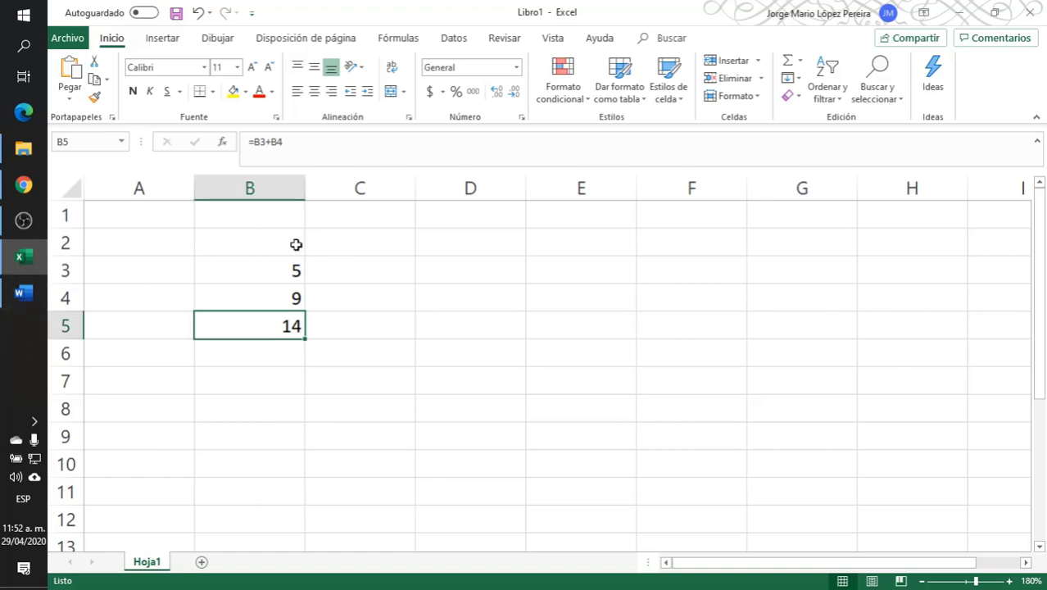
{"action": "left_click_drag", "start_coordinate": [246, 278], "coordinate": [244, 293]}
{"action": "left_click", "coordinate": [246, 270]}
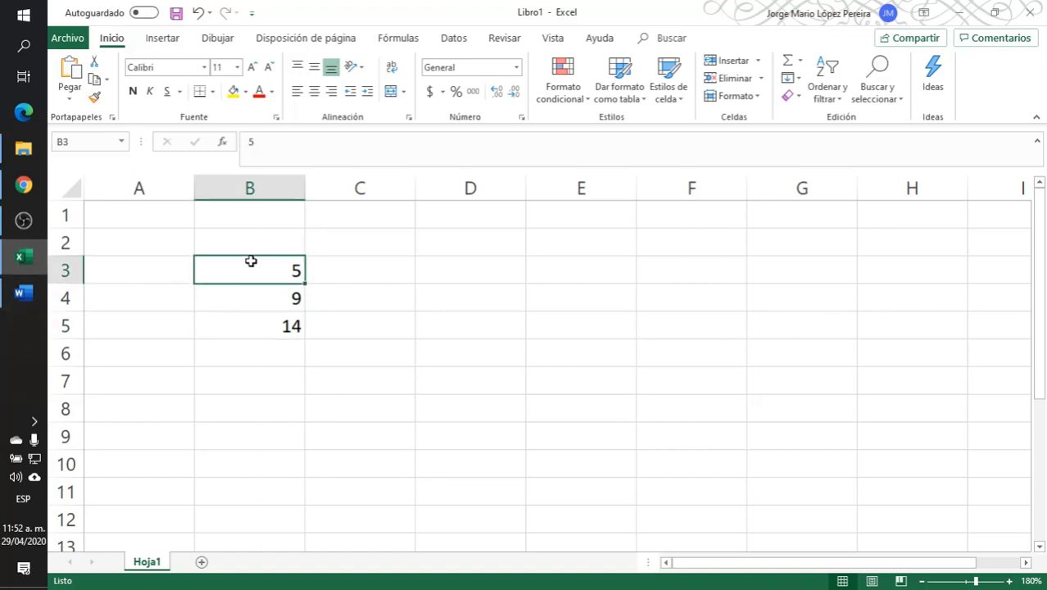
{"action": "left_click", "coordinate": [238, 300]}
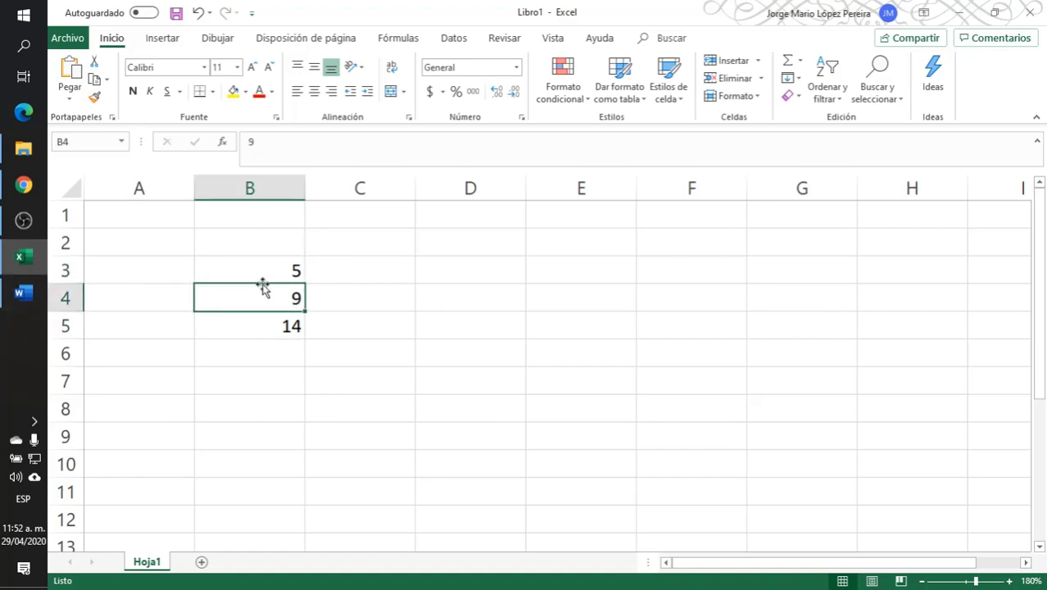
{"action": "left_click", "coordinate": [250, 330]}
{"action": "left_click", "coordinate": [327, 154]}
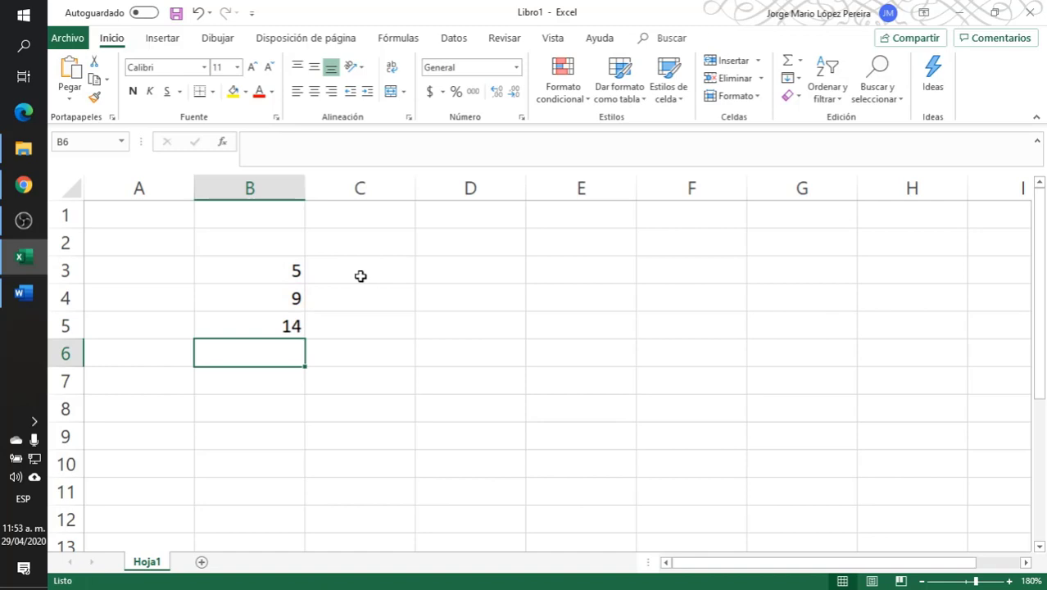
{"action": "left_click", "coordinate": [274, 325]}
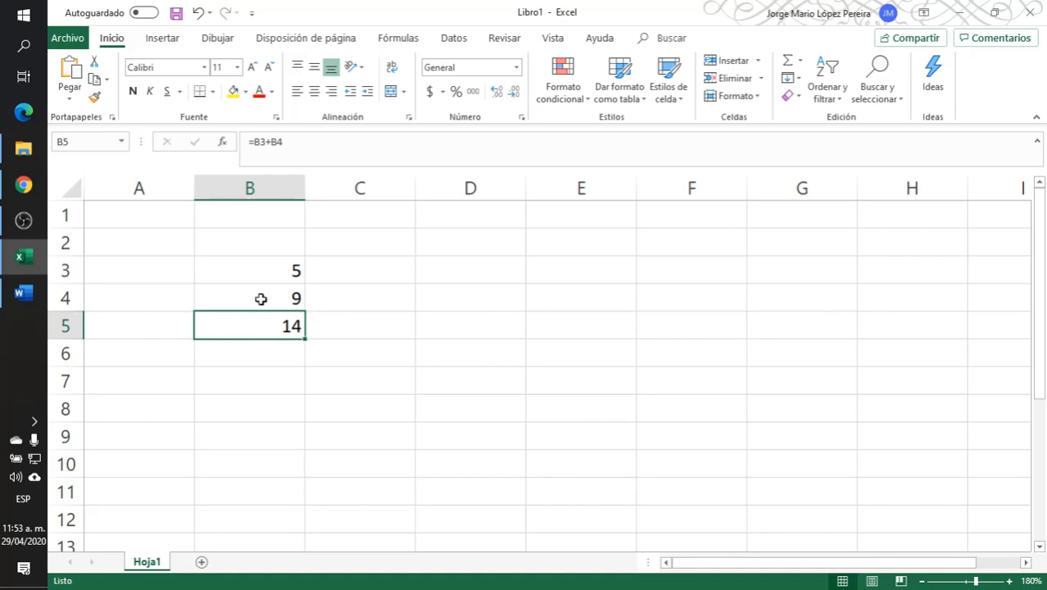
{"action": "left_click_drag", "start_coordinate": [278, 270], "coordinate": [278, 289]}
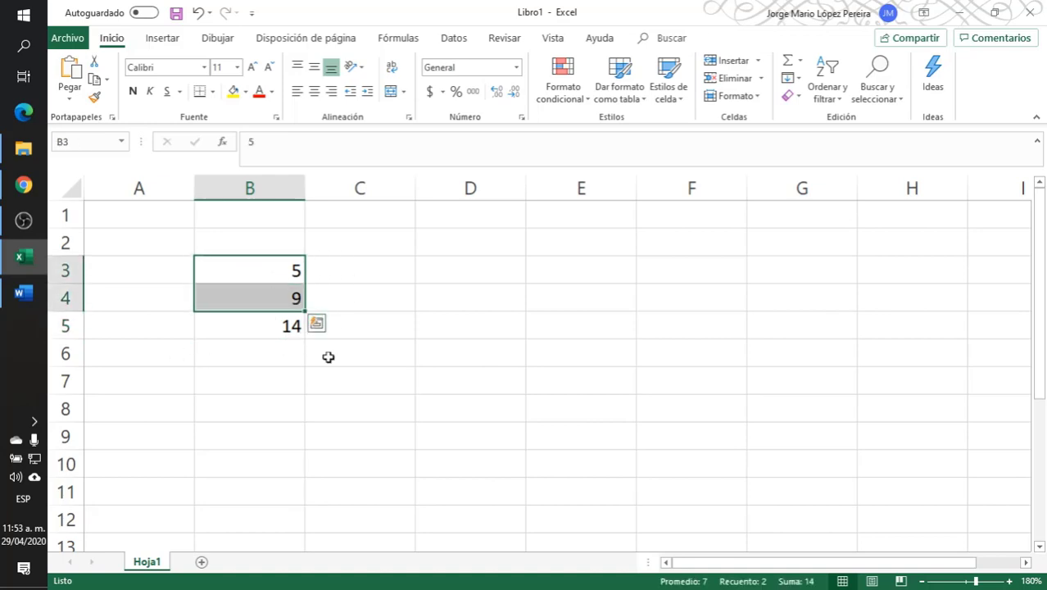
{"action": "left_click", "coordinate": [262, 325]}
{"action": "double_click", "coordinate": [263, 321]}
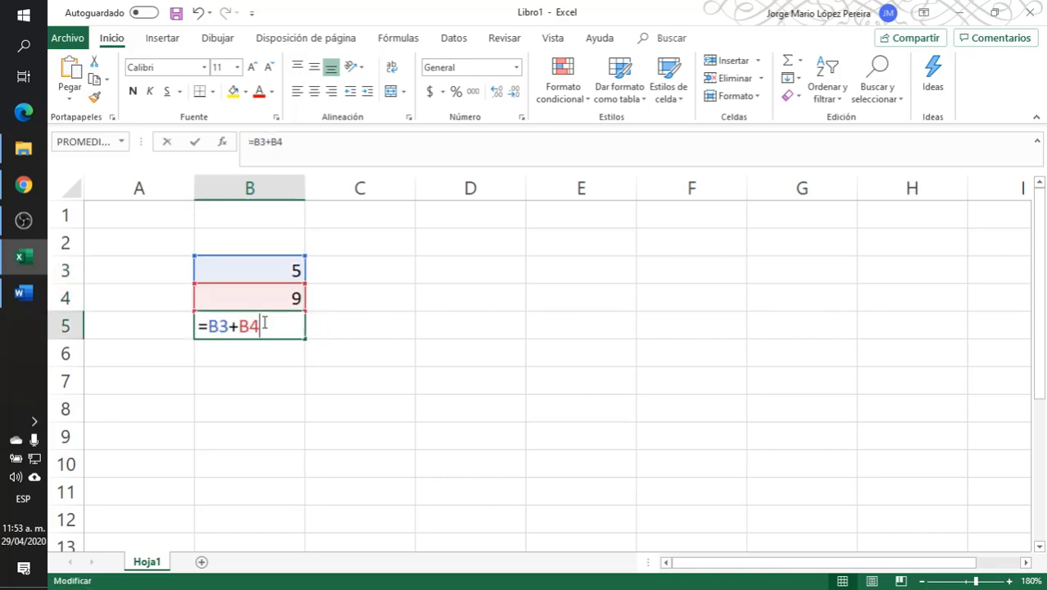
{"action": "key", "text": "Return"}
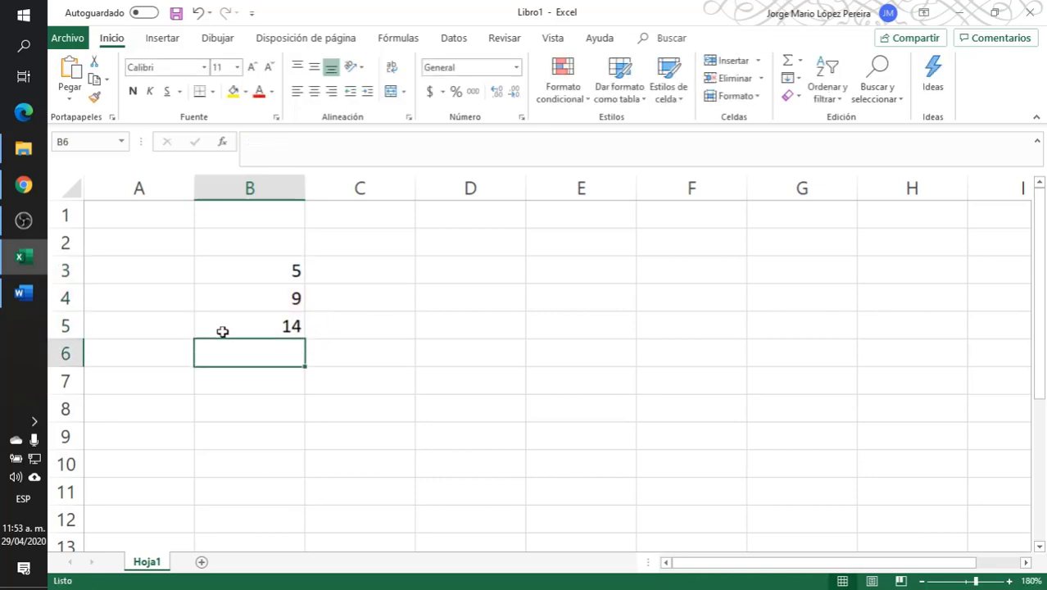
- Set cell B3 to 8 and check the sum in B5 against the two cells it adds
{"action": "left_click", "coordinate": [277, 288]}
{"action": "left_click", "coordinate": [278, 275]}
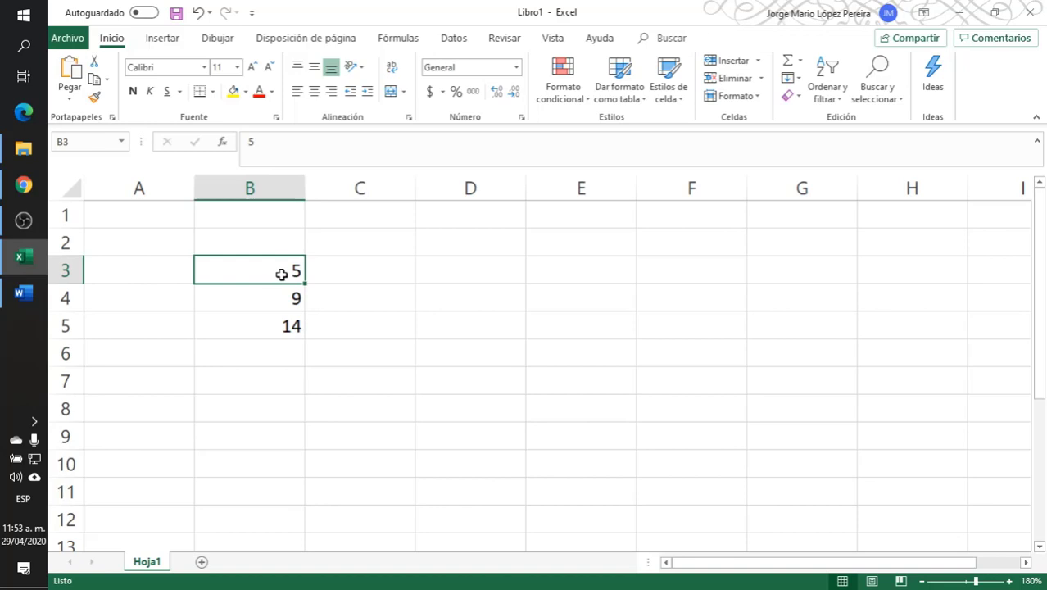
{"action": "type", "text": "8"}
{"action": "key", "text": "Return"}
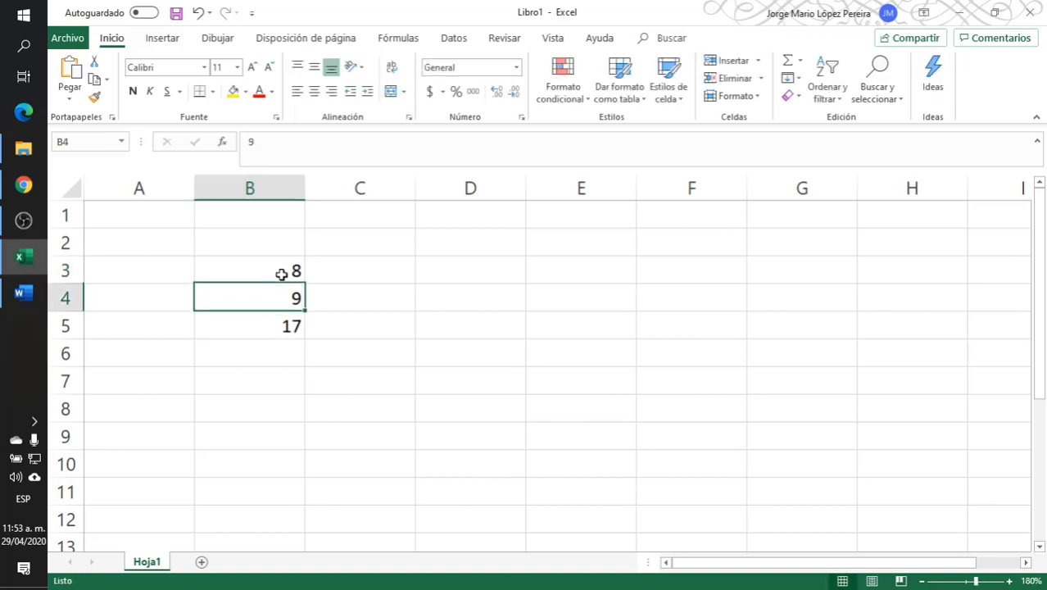
{"action": "left_click", "coordinate": [292, 330]}
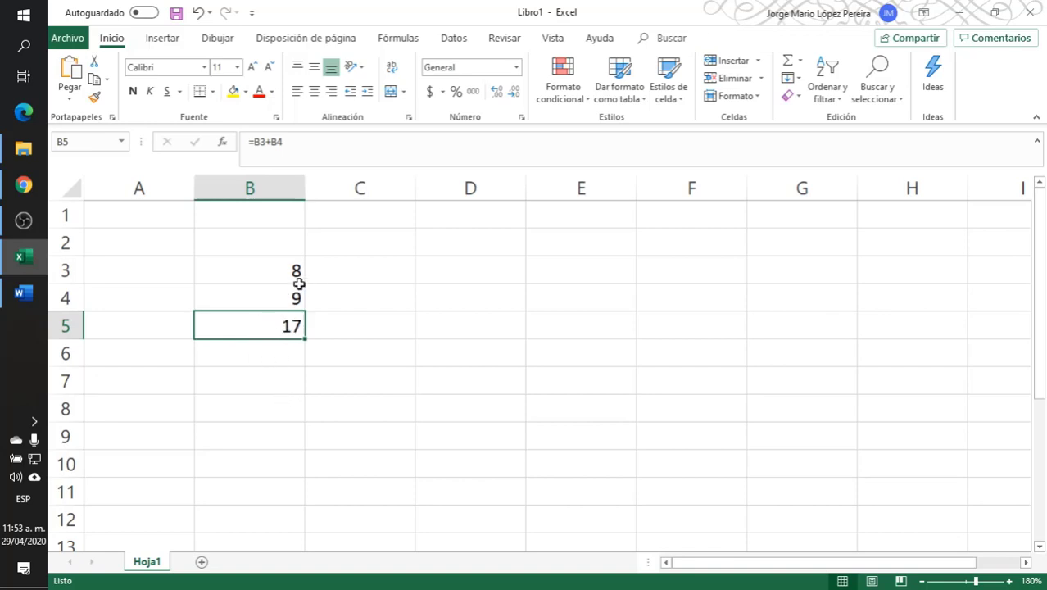
{"action": "left_click_drag", "start_coordinate": [276, 269], "coordinate": [274, 297]}
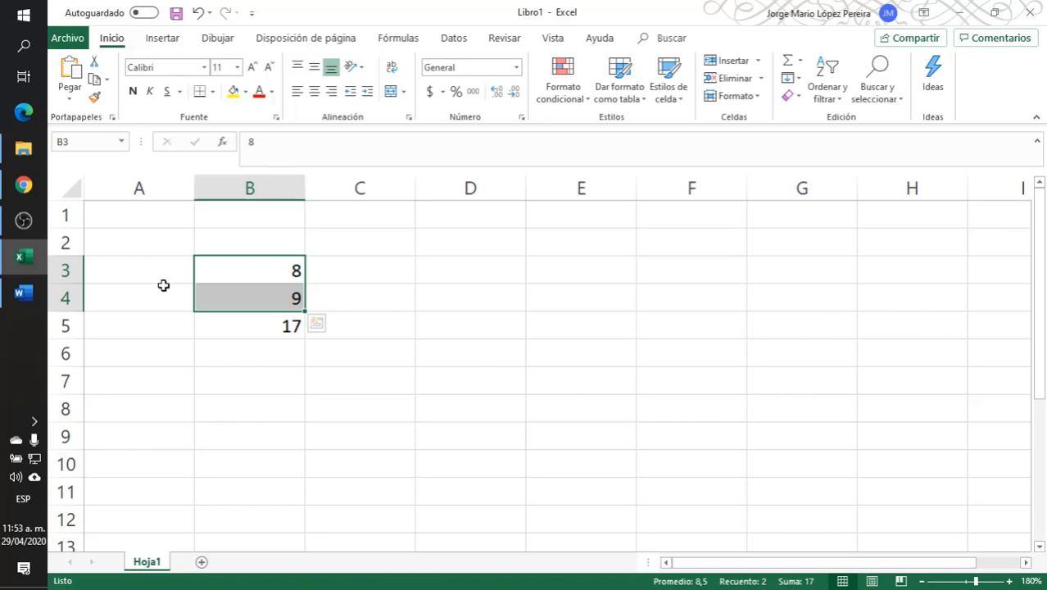
- Switch back to Power Apps in Chrome and review the formula of the label below the text inputs
{"action": "left_click", "coordinate": [23, 186]}
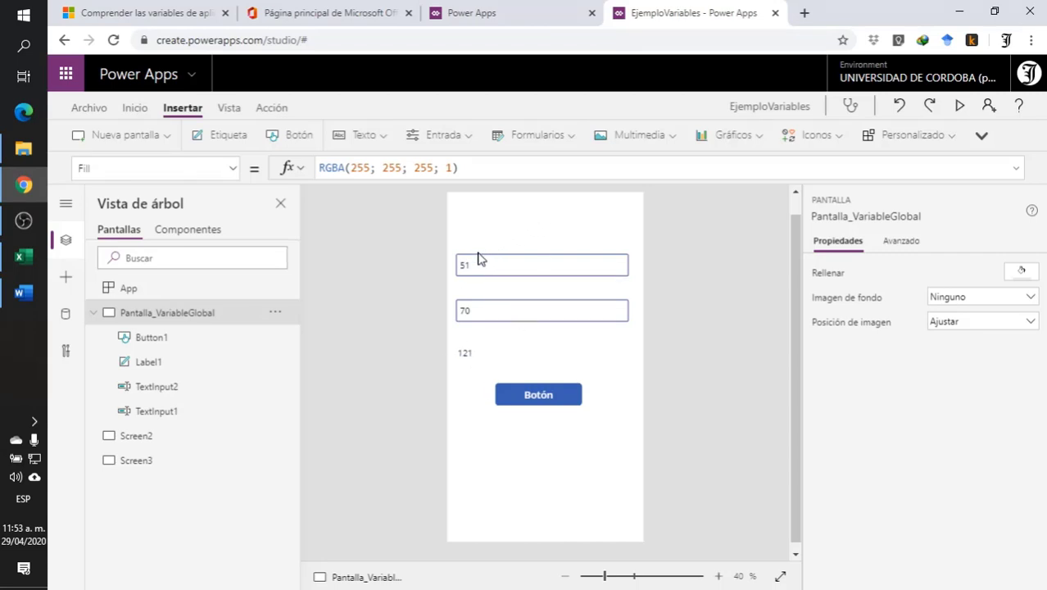
{"action": "left_click", "coordinate": [495, 354]}
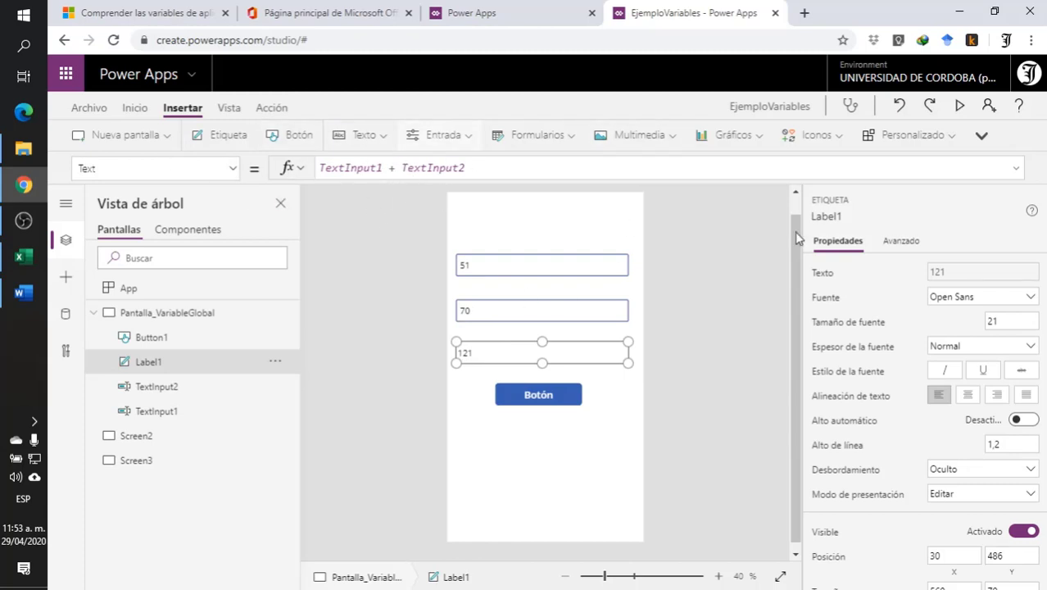
{"action": "left_click", "coordinate": [703, 344]}
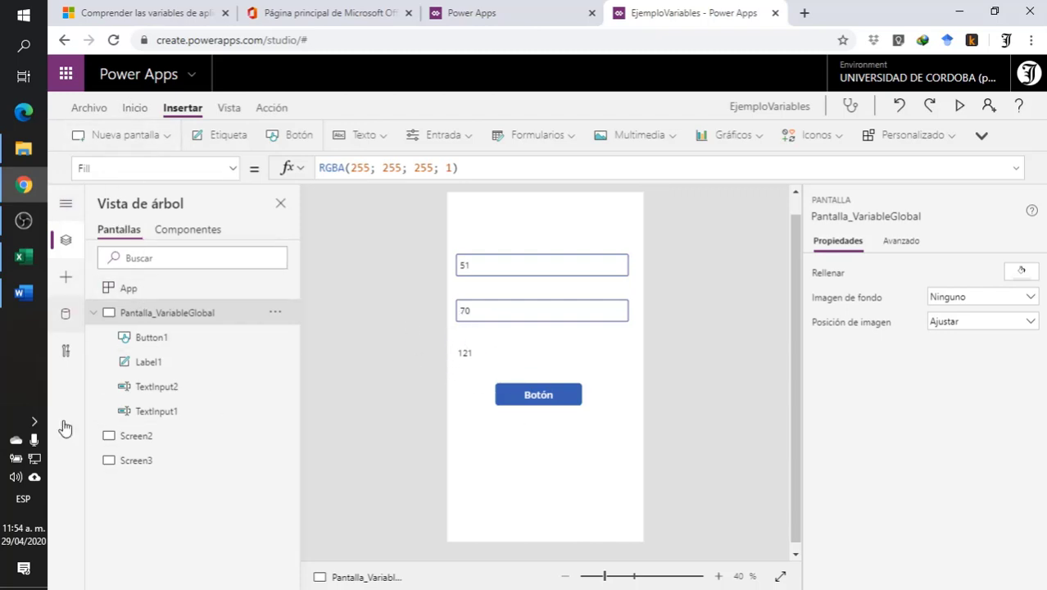
{"action": "left_click", "coordinate": [93, 314]}
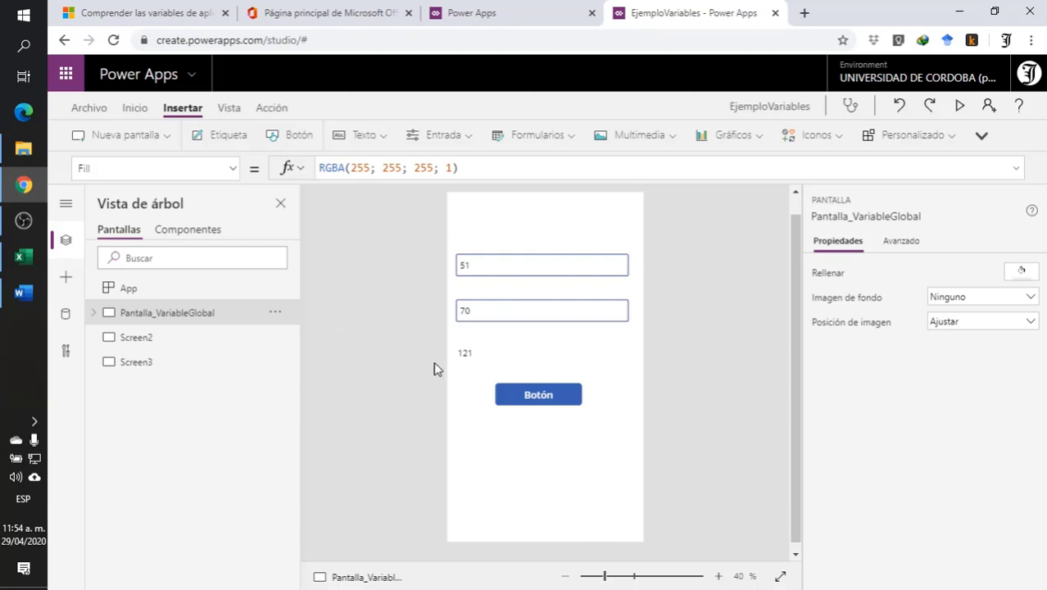
- Set the text of the button beneath the label to "Suma Global"
{"action": "left_click", "coordinate": [562, 402]}
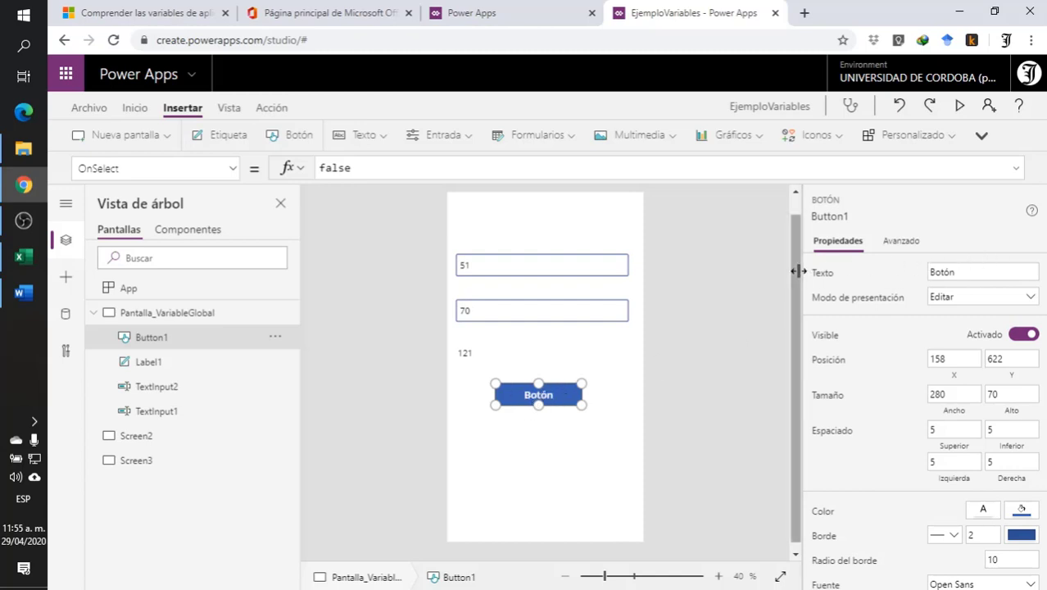
{"action": "left_click", "coordinate": [967, 270]}
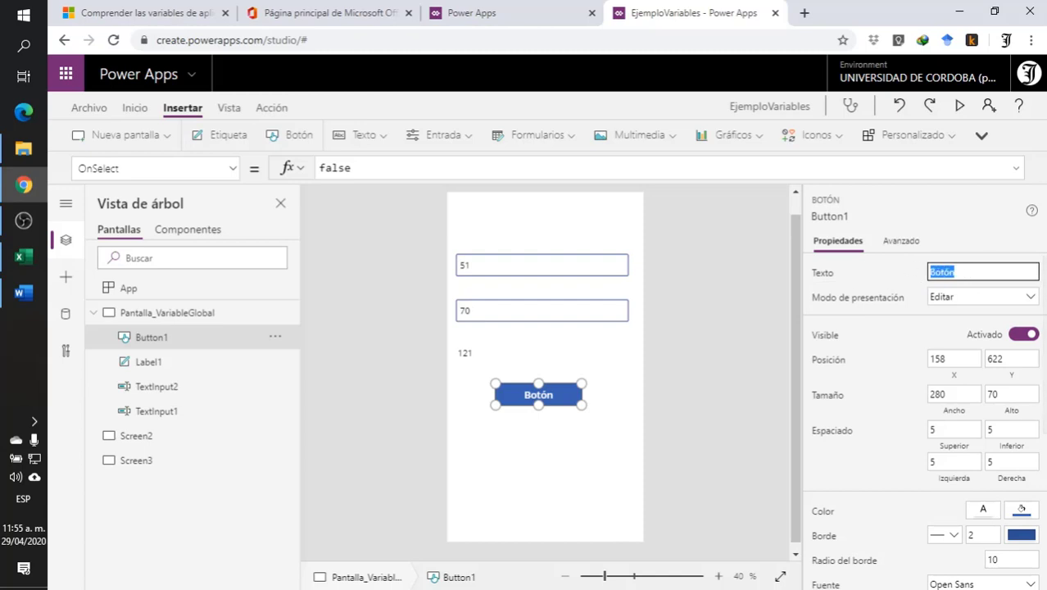
{"action": "type", "text": "Suma Global"}
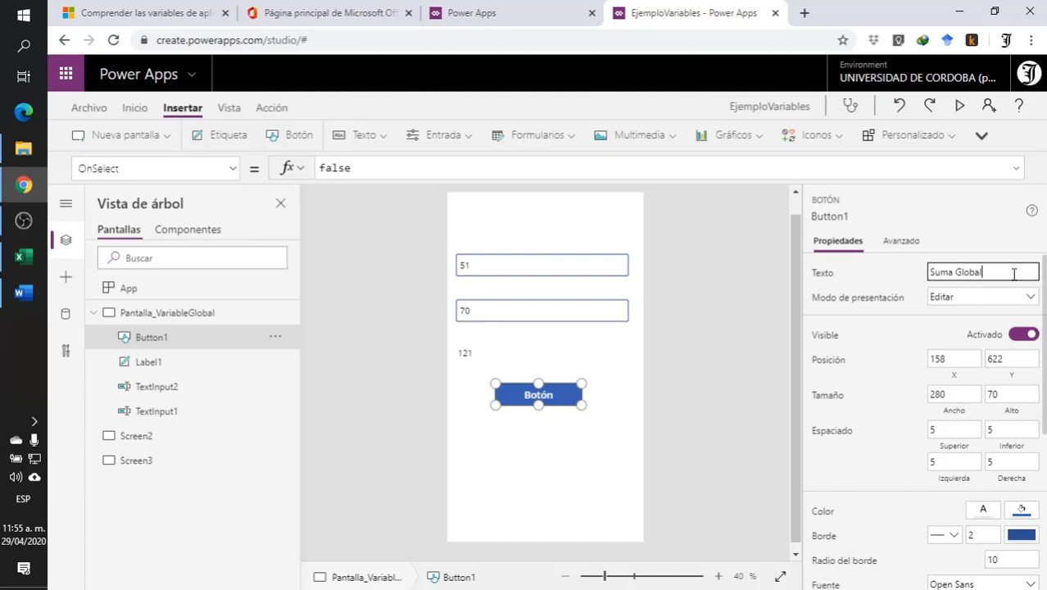
{"action": "left_click", "coordinate": [622, 360]}
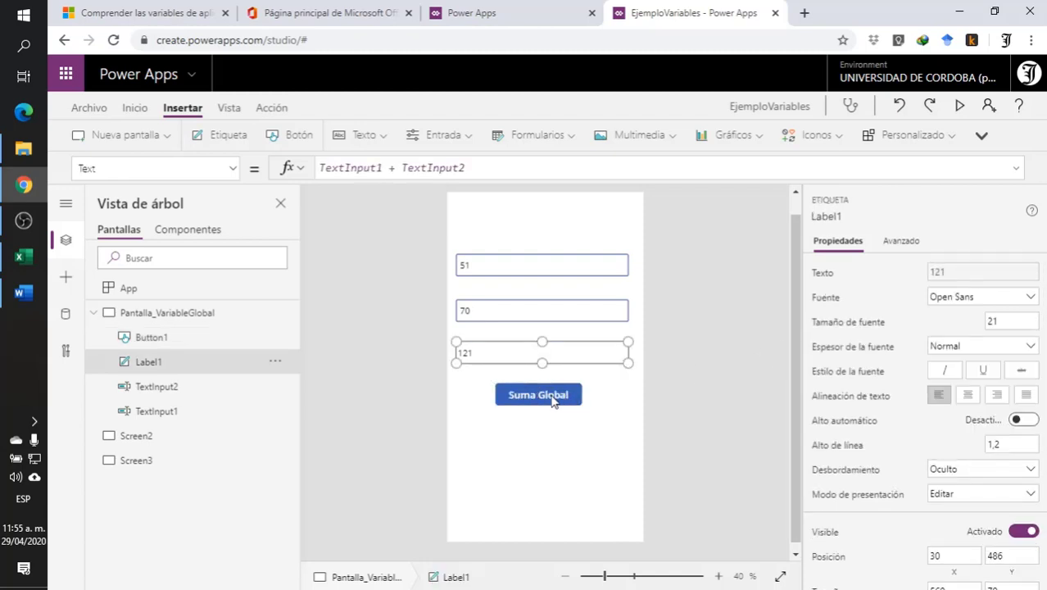
- Replace the Suma Global button's OnSelect formula with a Set function that names the global variable SumaGlobal
{"action": "left_click", "coordinate": [602, 398]}
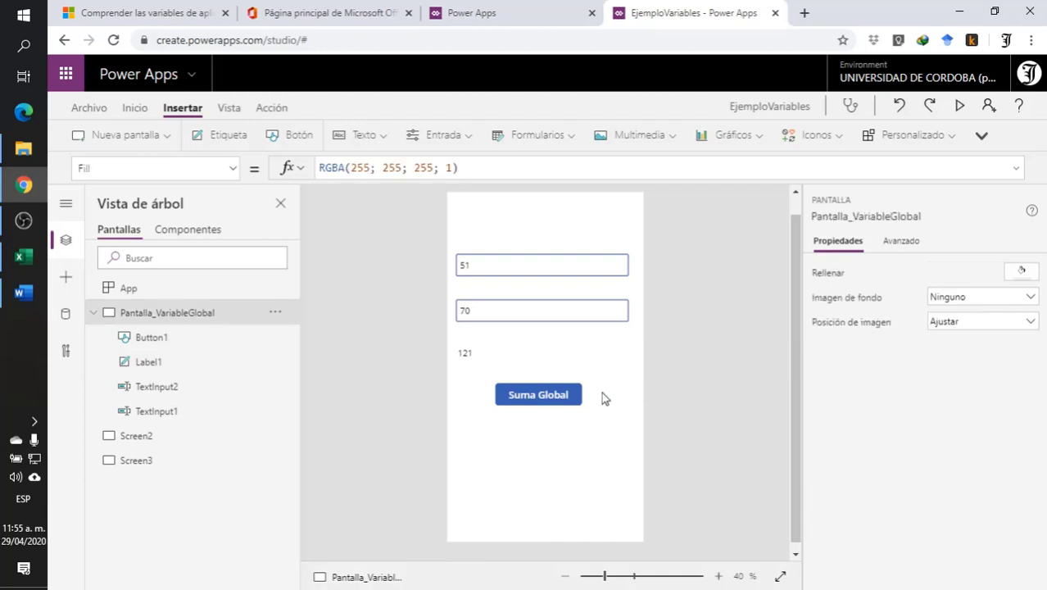
{"action": "left_click", "coordinate": [538, 397]}
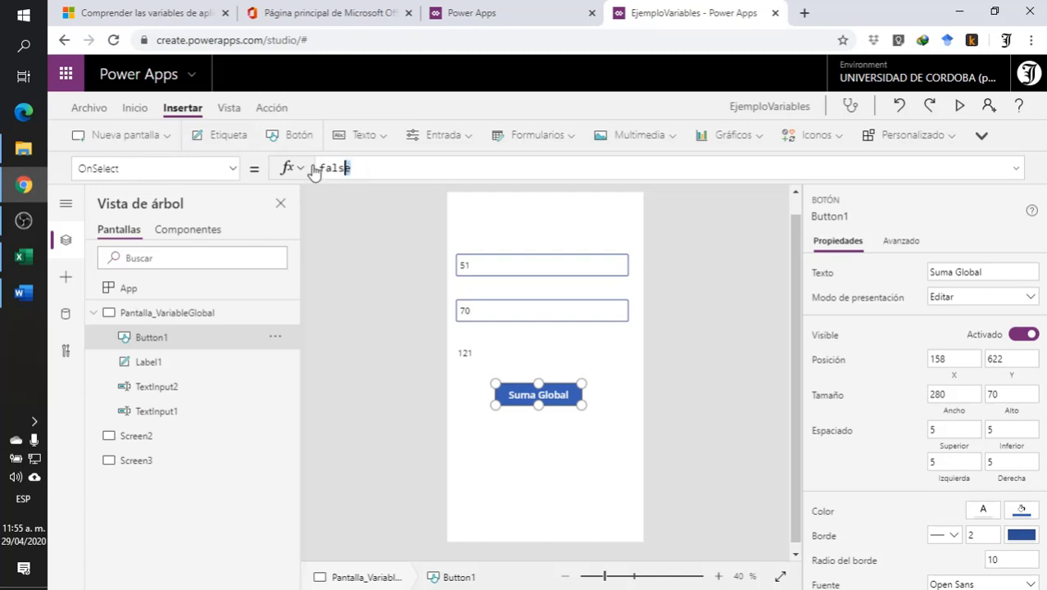
{"action": "left_click_drag", "start_coordinate": [318, 168], "coordinate": [395, 175]}
{"action": "key", "text": "BackSpace"}
{"action": "type", "text": "et"}
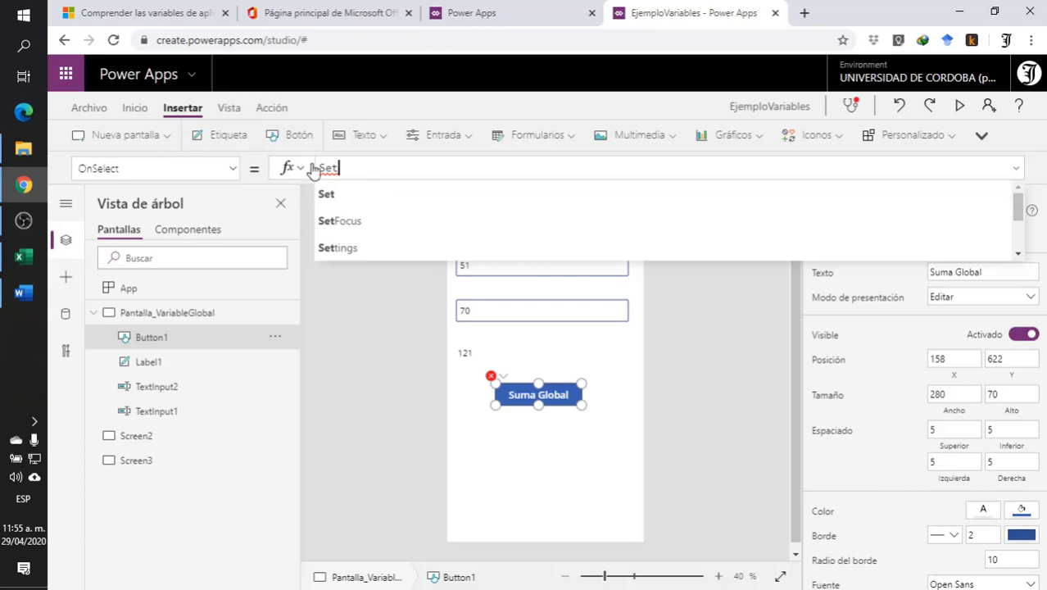
{"action": "left_click", "coordinate": [328, 194]}
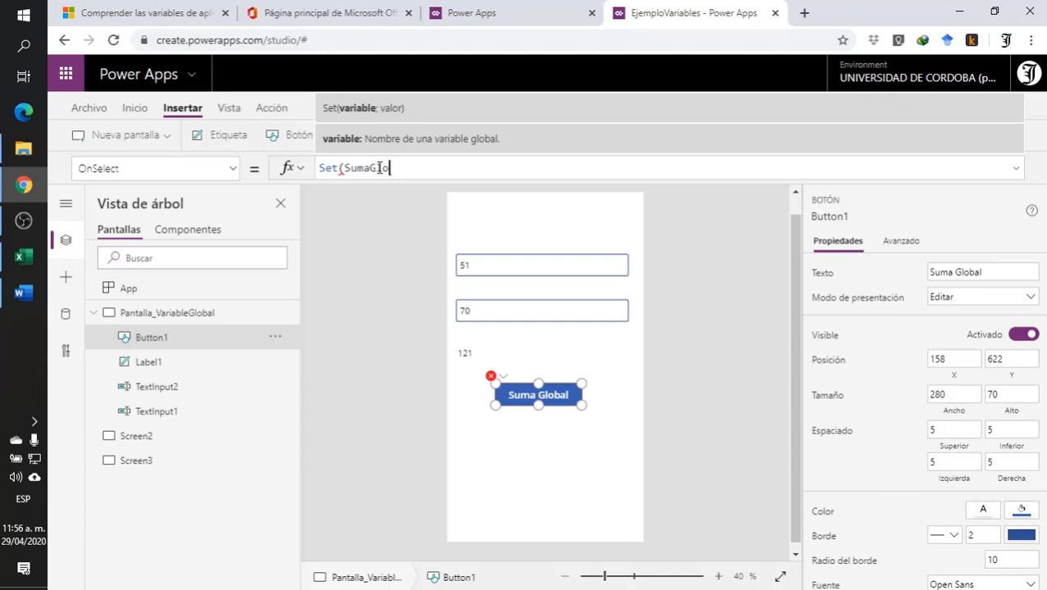
{"action": "type", "text": "al"}
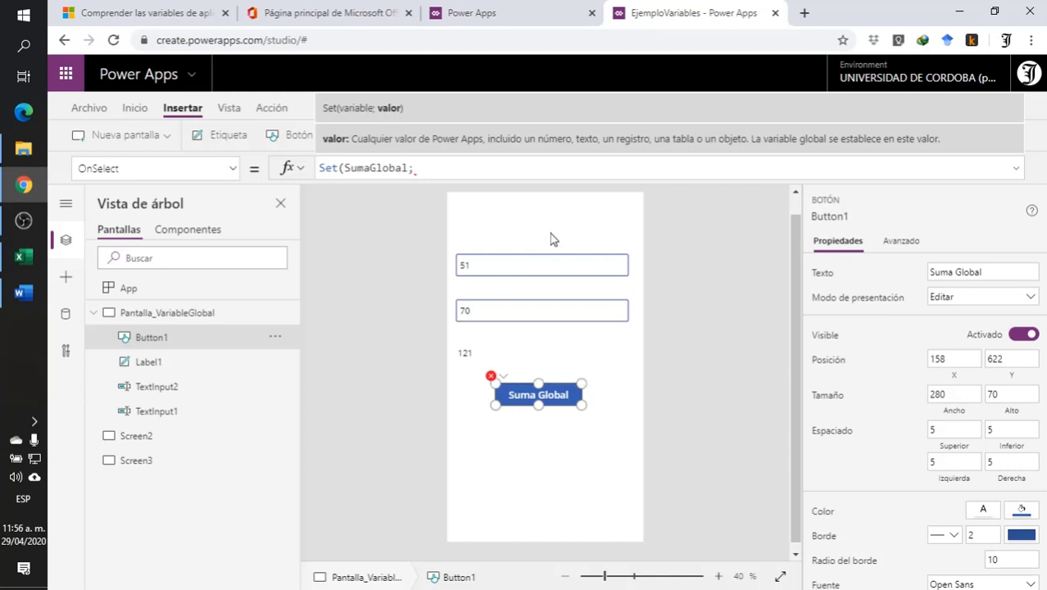
- Give Label1.Text as the value argument of the Set function
{"action": "type", "text": "La"}
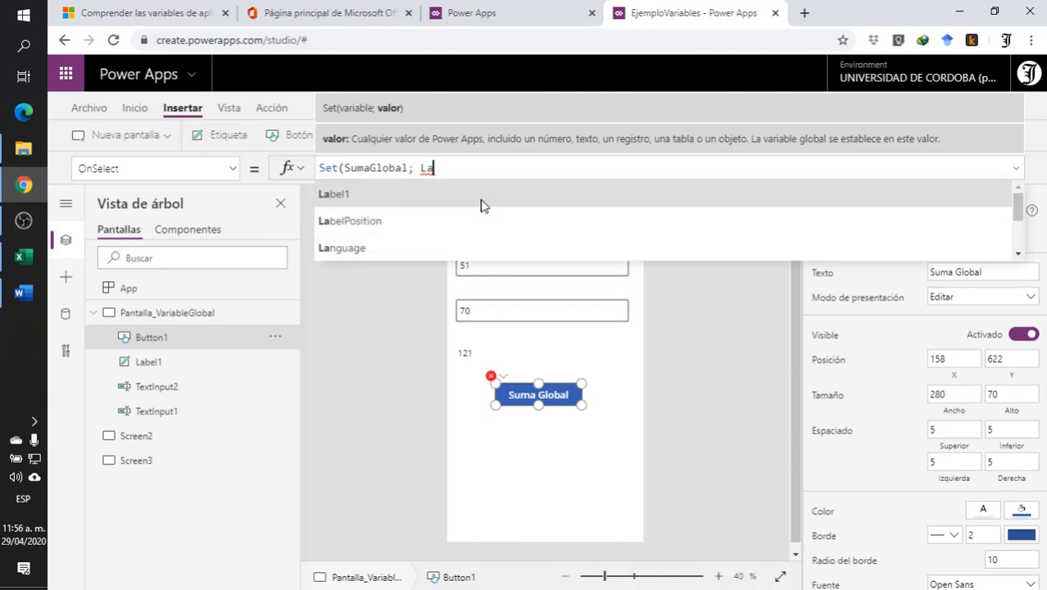
{"action": "left_click", "coordinate": [435, 203]}
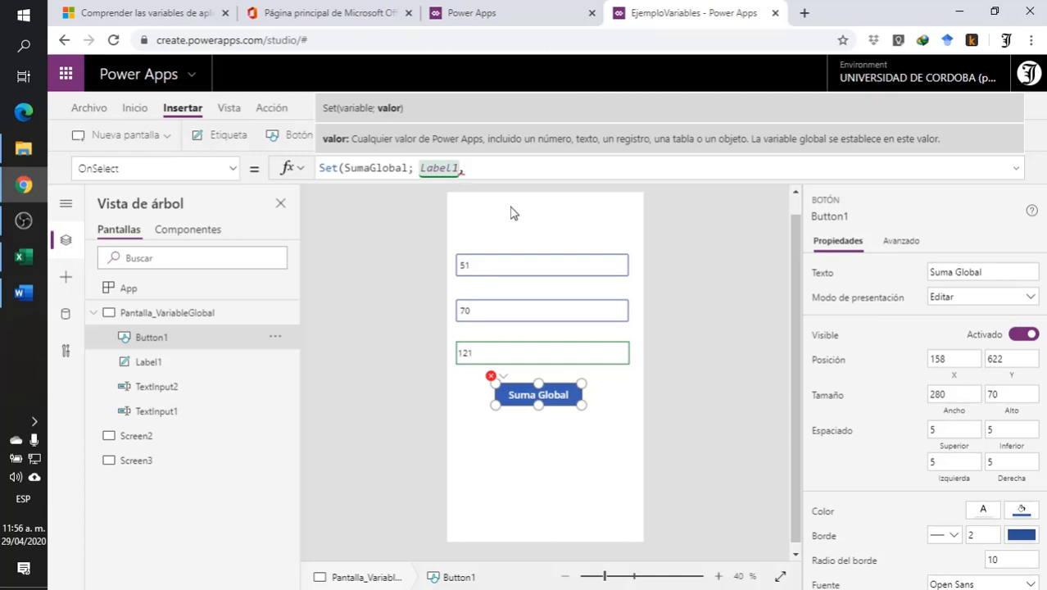
{"action": "type", "text": ","}
{"action": "key", "text": "BackSpace"}
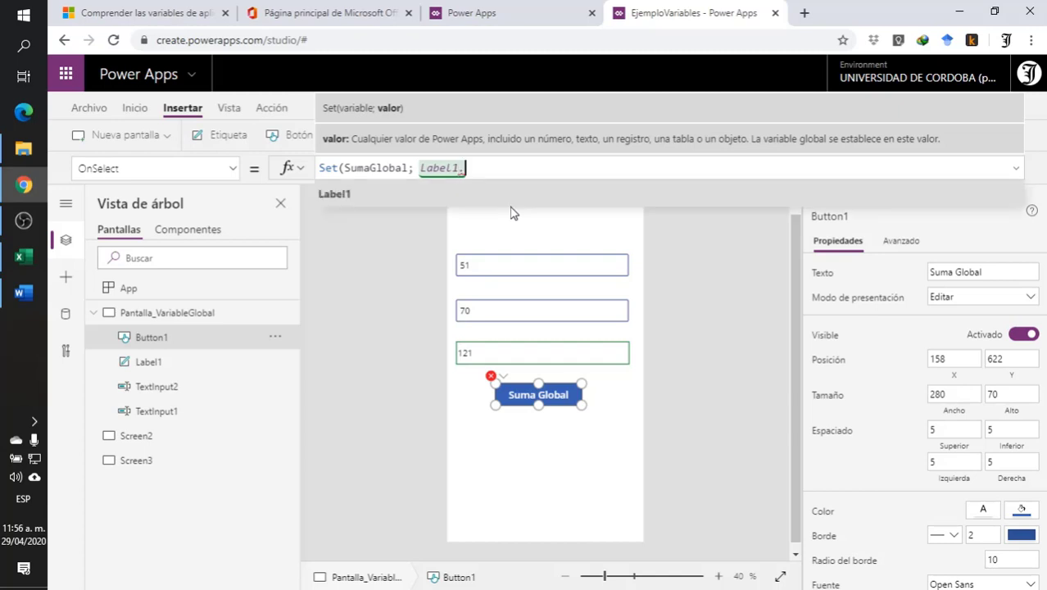
{"action": "type", "text": "."}
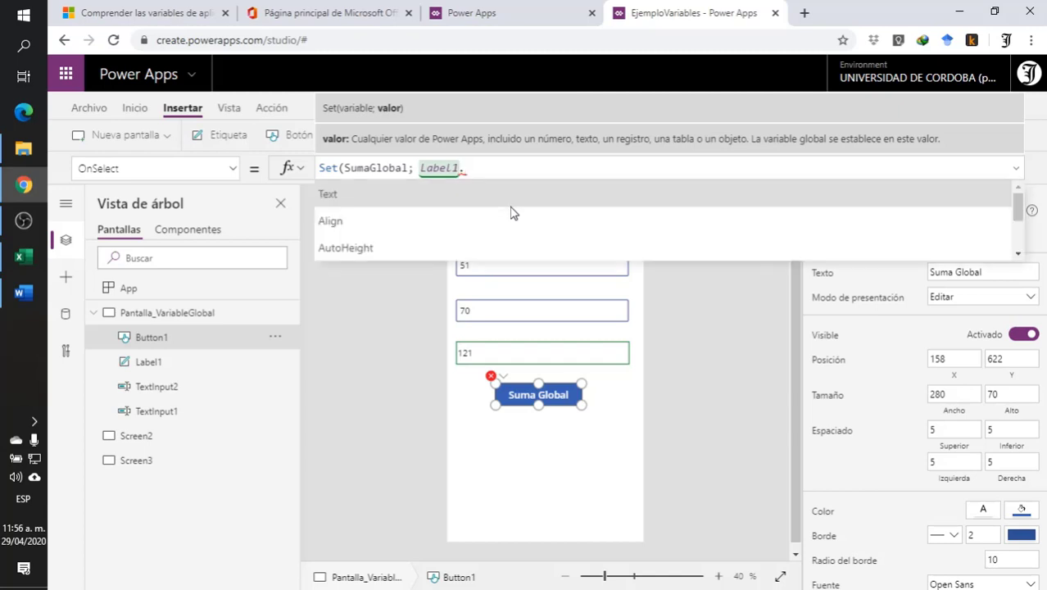
{"action": "left_click", "coordinate": [380, 195]}
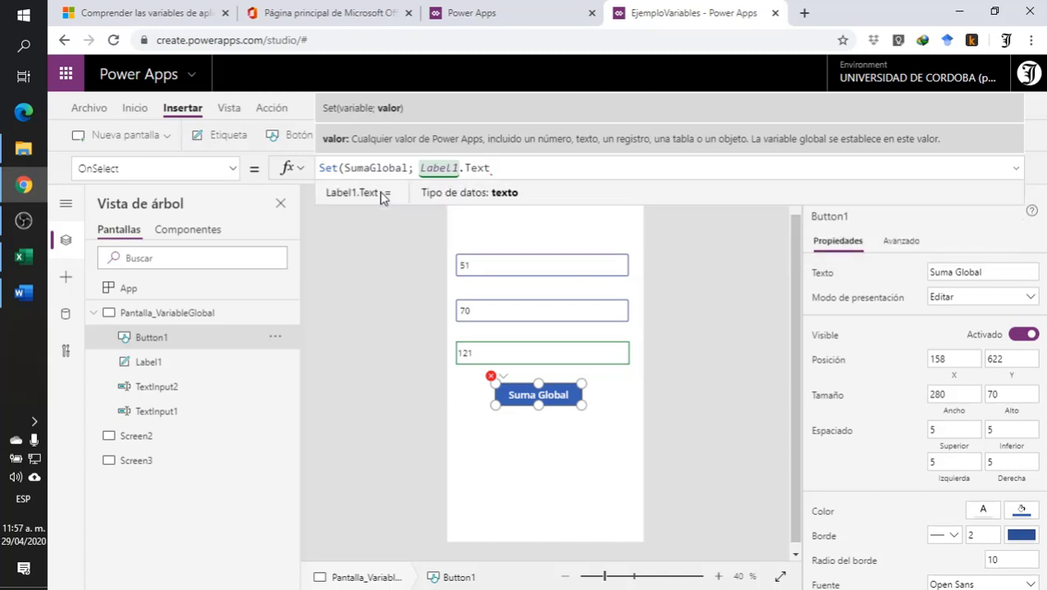
- Wrap Label1.Text in the Value function and complete the formula as Set(SumaGlobal; Value(Label1.Text))
{"action": "left_click", "coordinate": [420, 167]}
{"action": "type", "text": "valo"}
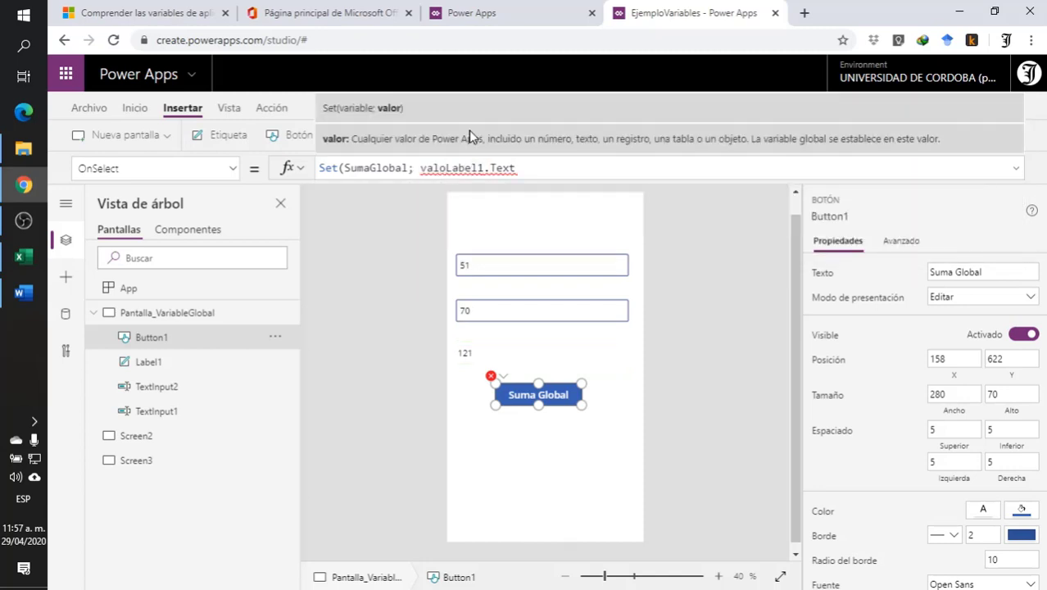
{"action": "key", "text": "BackSpace"}
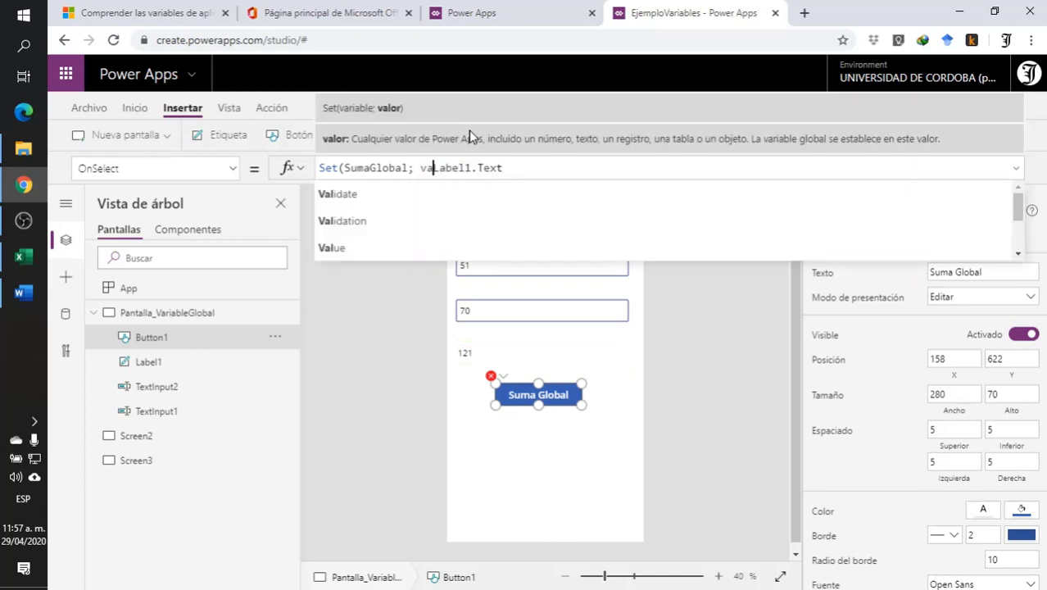
{"action": "left_click", "coordinate": [385, 248]}
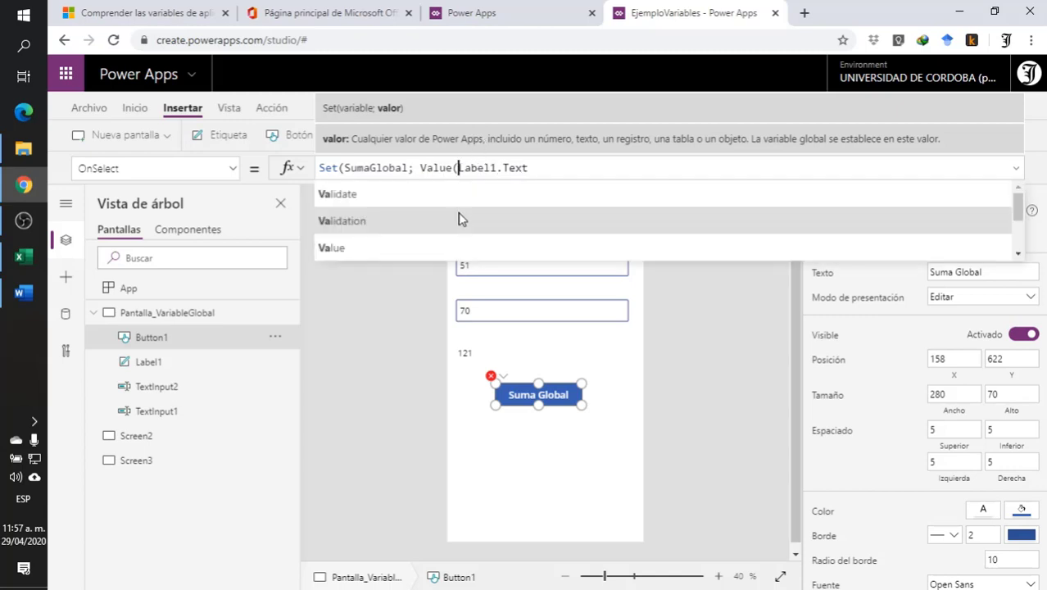
{"action": "key", "text": "End"}
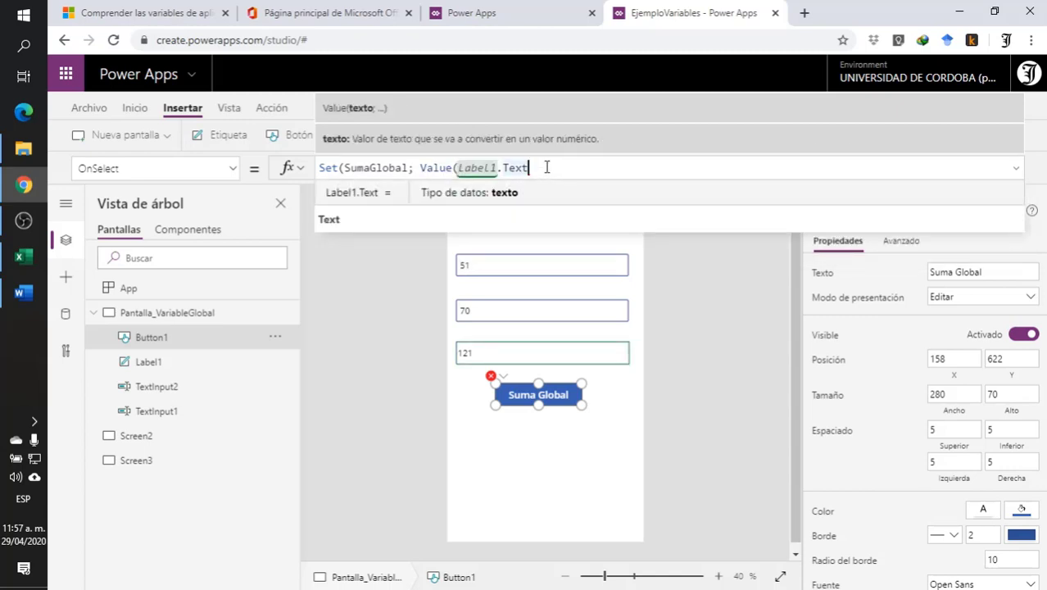
{"action": "type", "text": ")"}
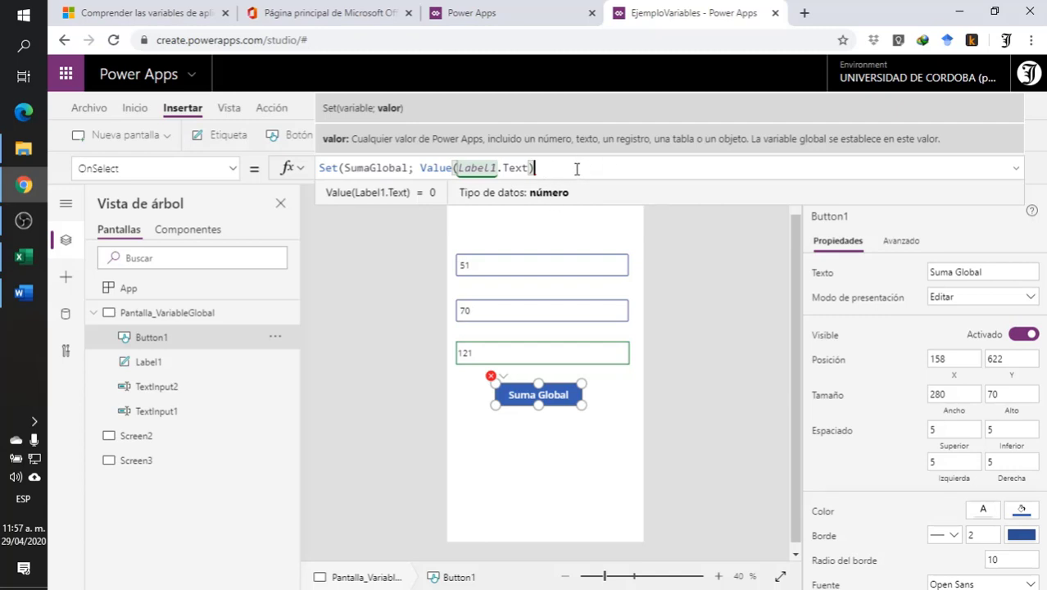
{"action": "type", "text": ")"}
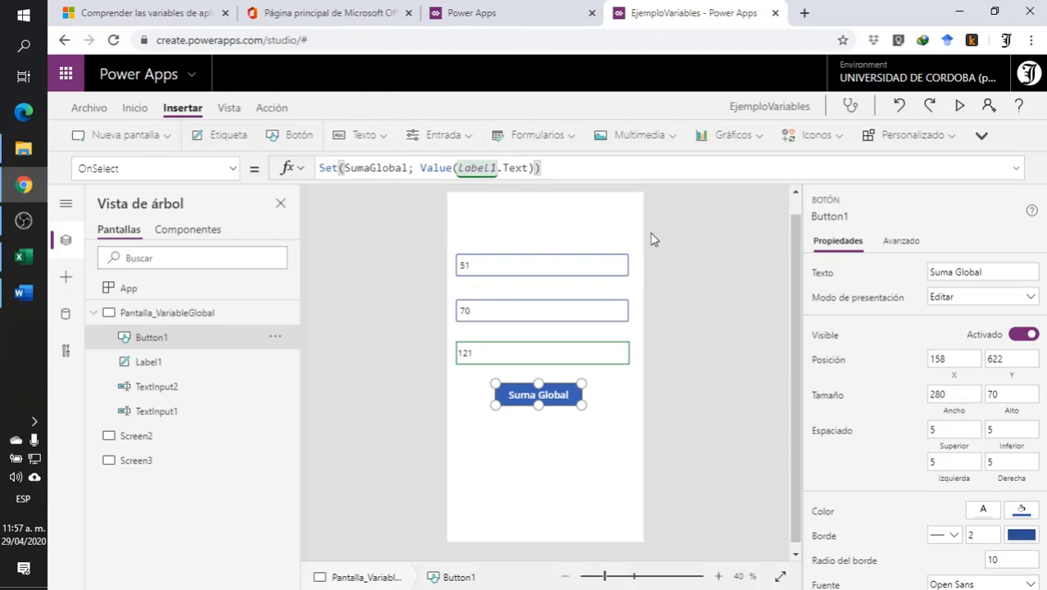
{"action": "left_click", "coordinate": [688, 287]}
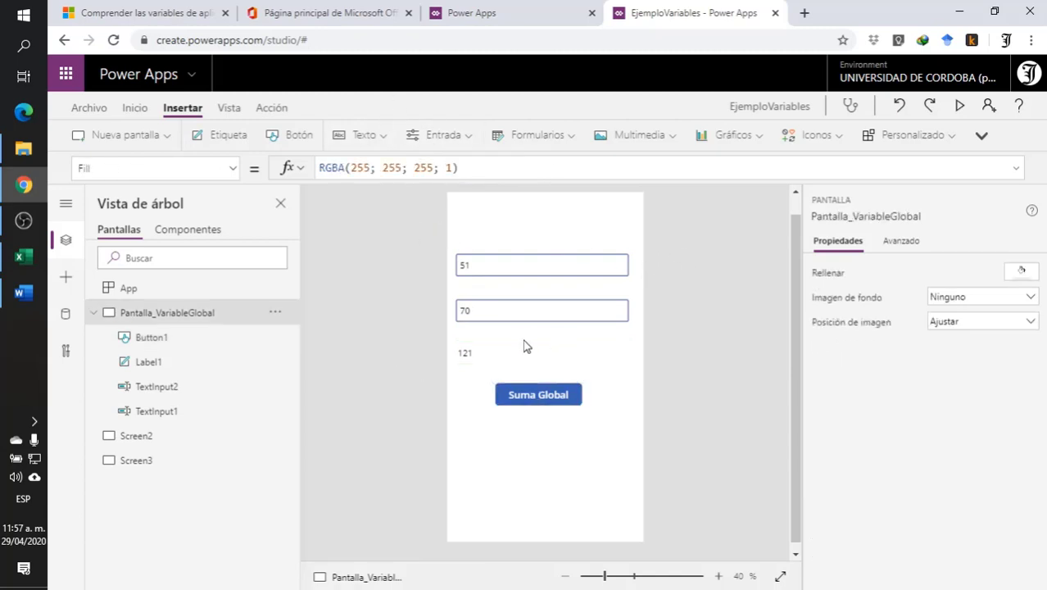
- Preview the app, enter 5 and 49 in the two text inputs, and run the Suma Global button
{"action": "left_click", "coordinate": [960, 105]}
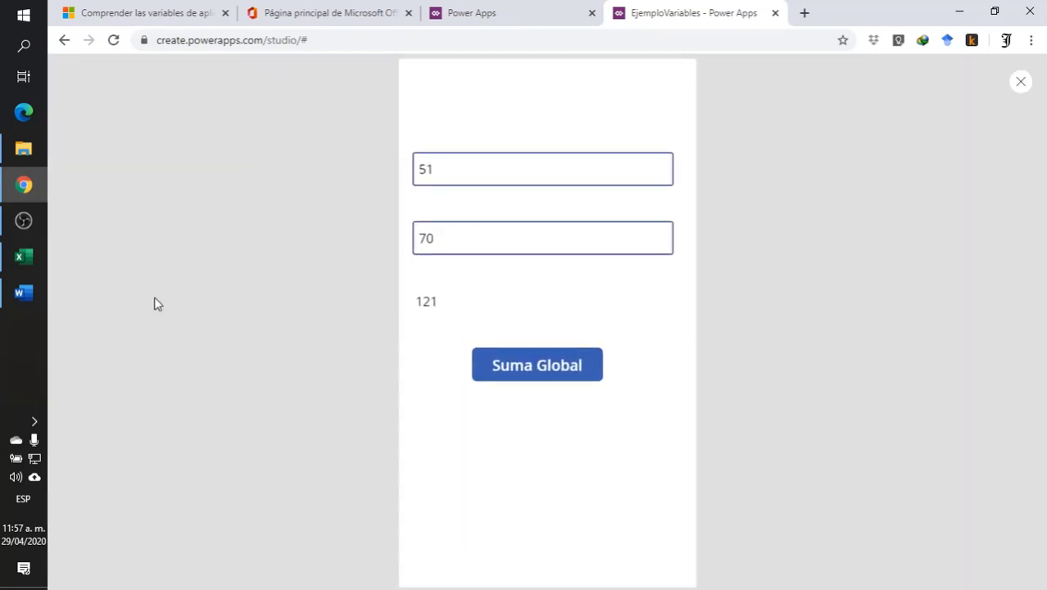
{"action": "left_click", "coordinate": [452, 170]}
{"action": "left_click_drag", "start_coordinate": [452, 171], "coordinate": [339, 162]}
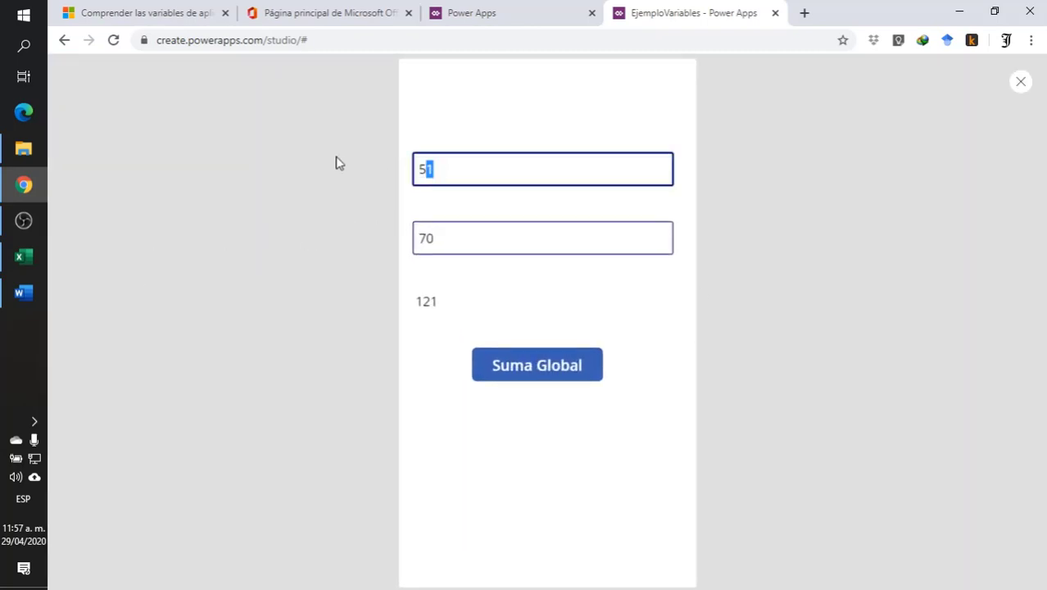
{"action": "key", "text": "BackSpace"}
{"action": "left_click_drag", "start_coordinate": [484, 236], "coordinate": [322, 236]}
{"action": "type", "text": "5"}
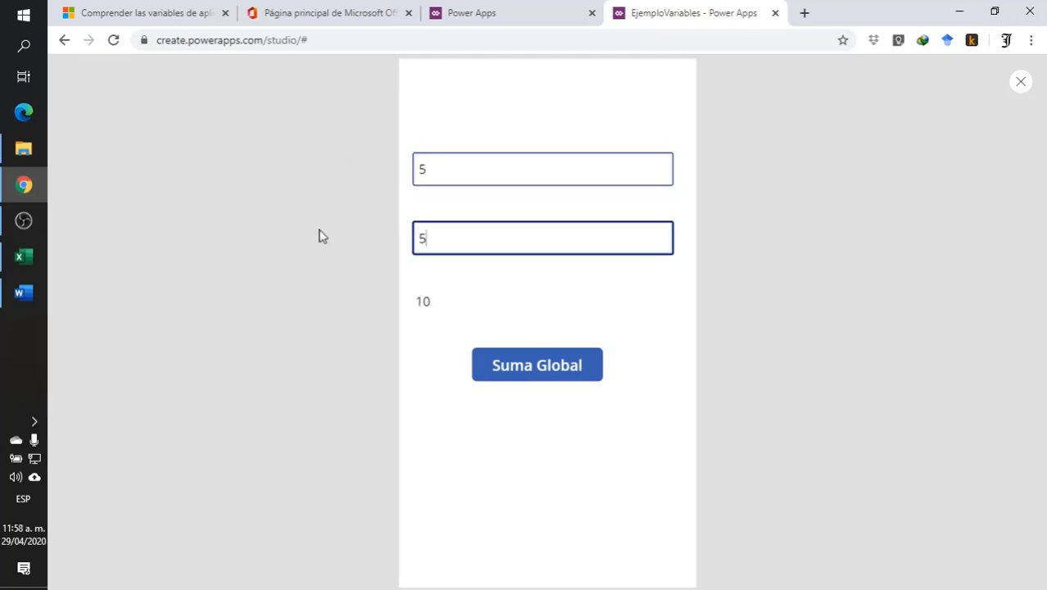
{"action": "type", "text": "9"}
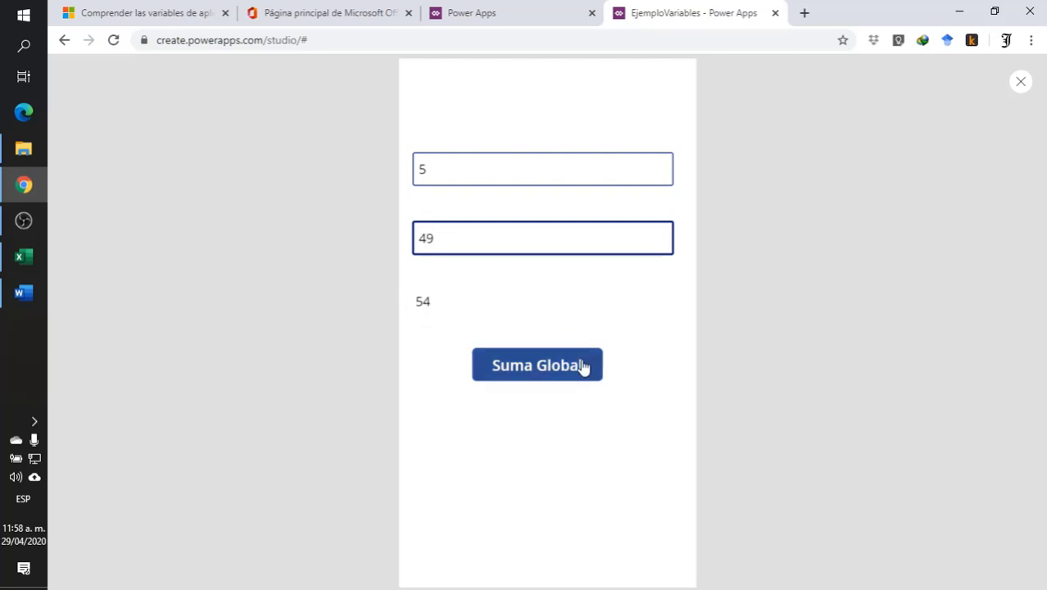
{"action": "left_click", "coordinate": [545, 377]}
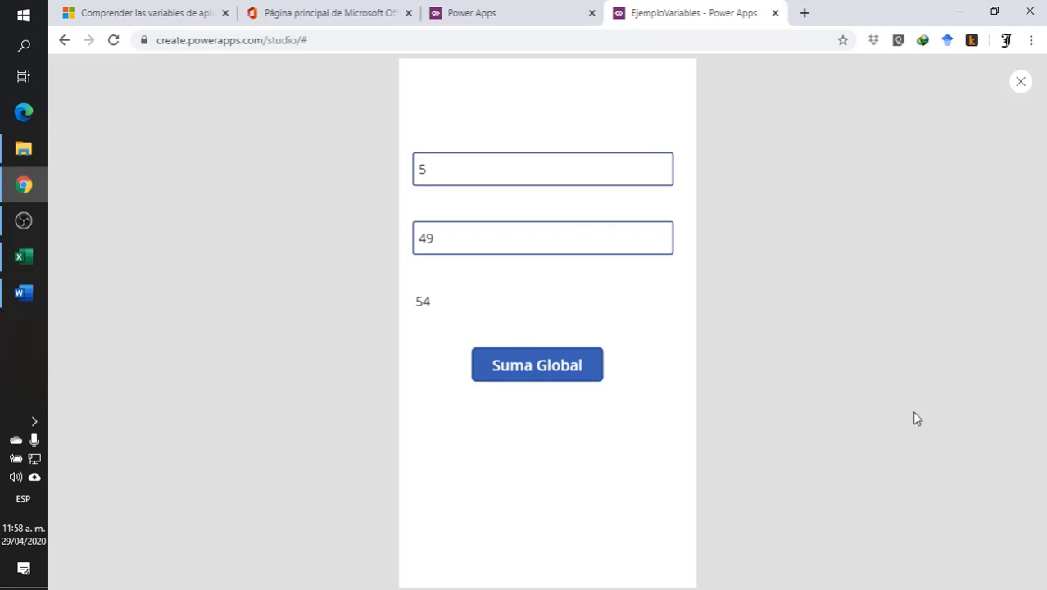
- Close the preview, check the value stored in SumaGlobal among the app's global variables, and return to the editor
{"action": "left_click", "coordinate": [1021, 82]}
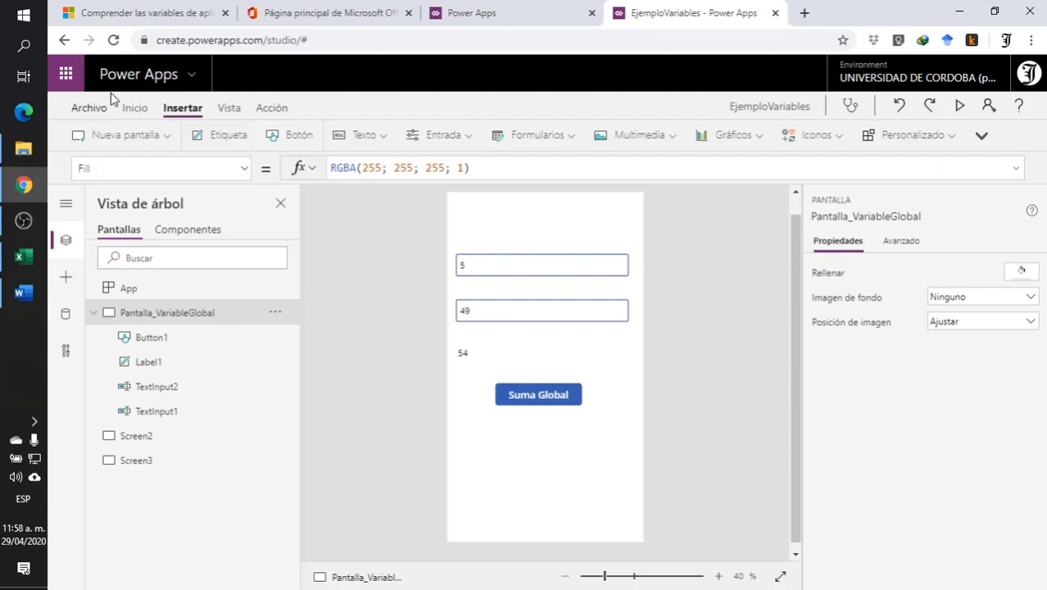
{"action": "left_click", "coordinate": [86, 109]}
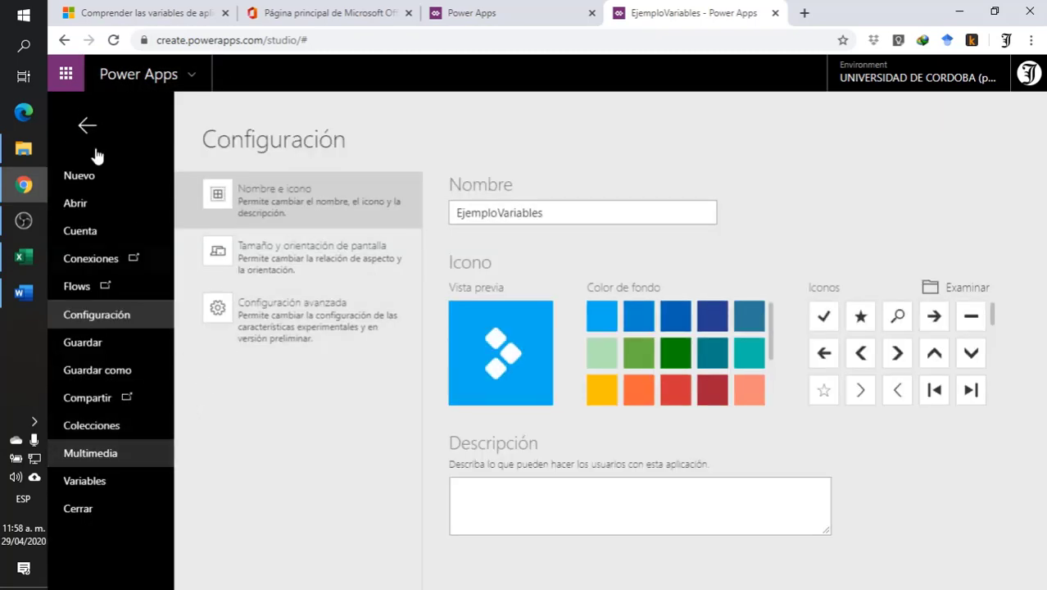
{"action": "left_click", "coordinate": [109, 486]}
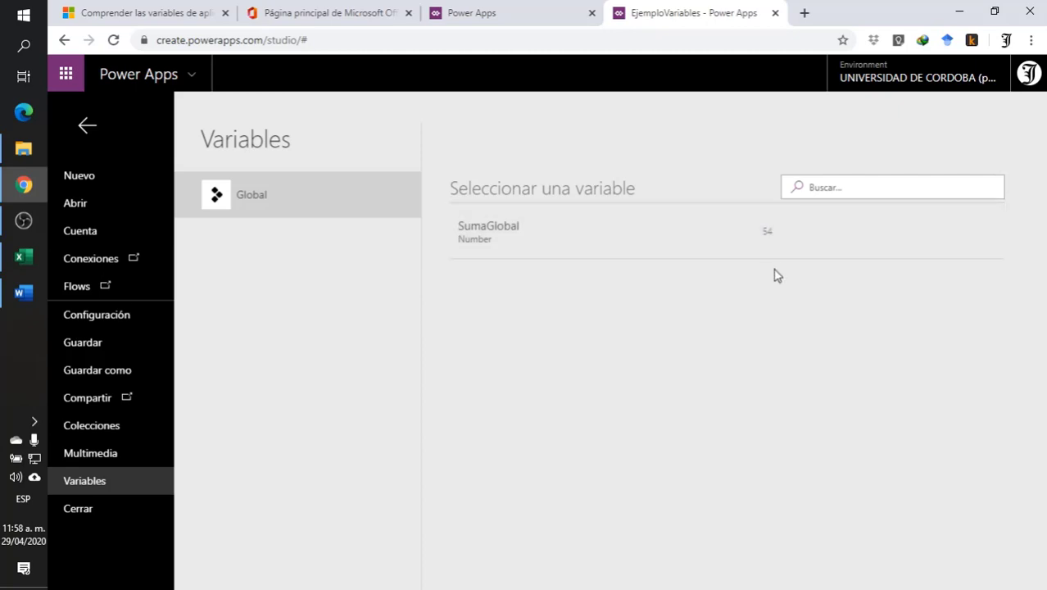
{"action": "left_click", "coordinate": [87, 124]}
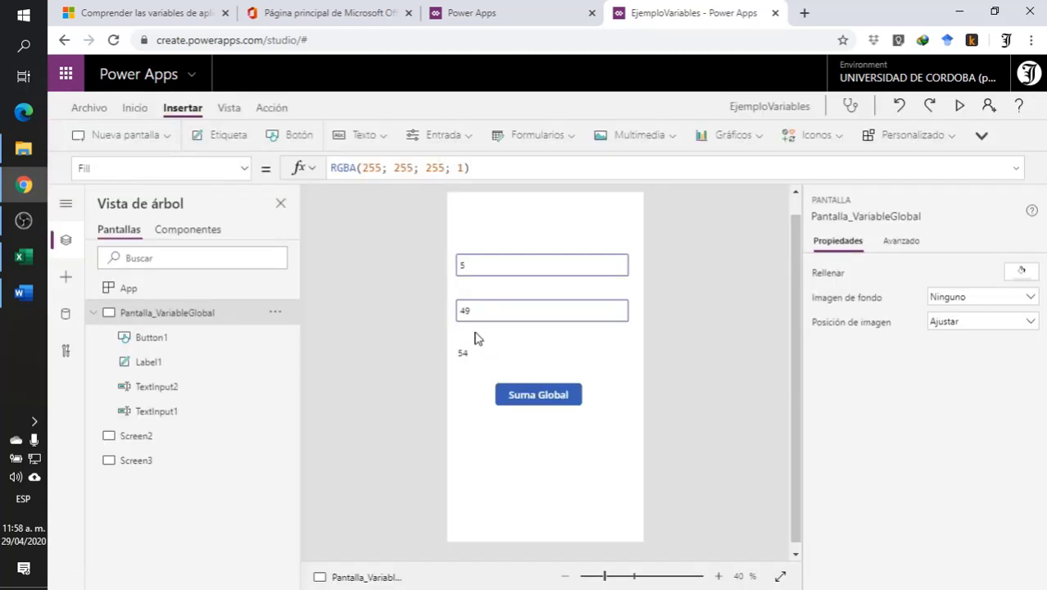
- Inspect the definitions of the SumaGlobal variable and go to the button formula that sets it
{"action": "left_click", "coordinate": [87, 109]}
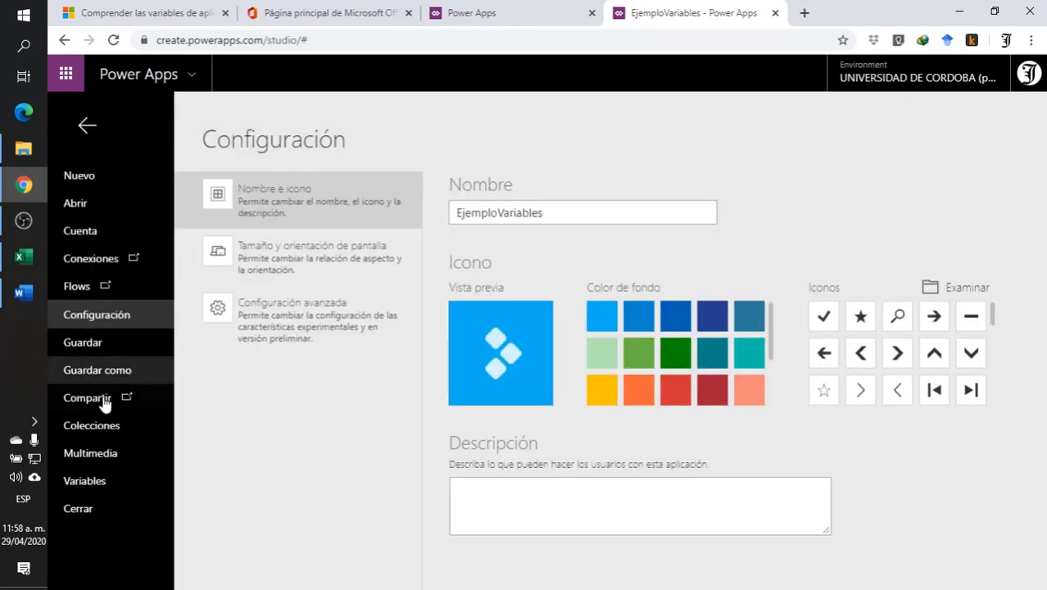
{"action": "left_click", "coordinate": [85, 481]}
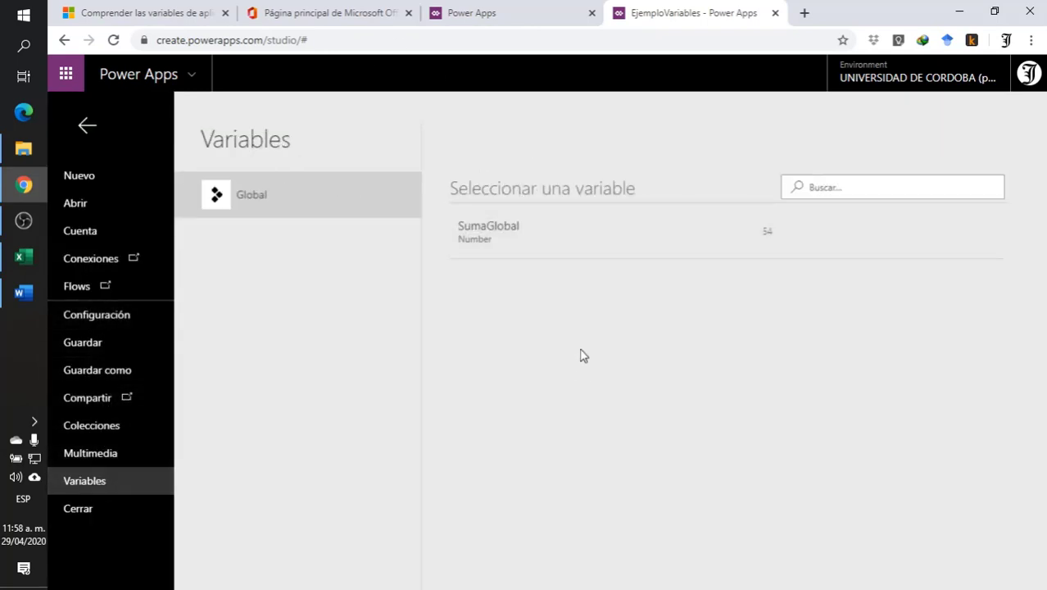
{"action": "left_click", "coordinate": [518, 233]}
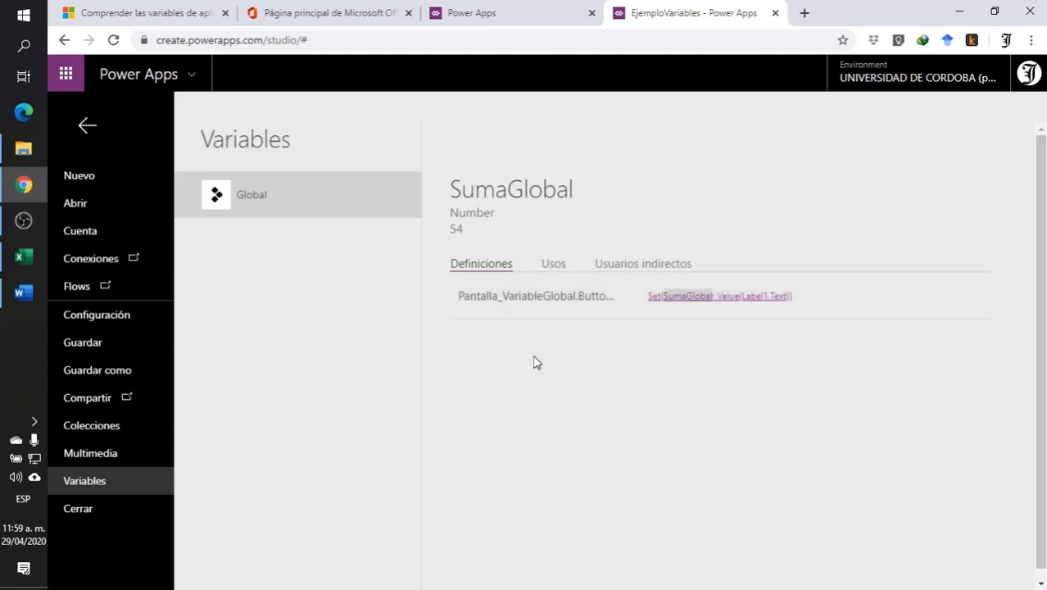
{"action": "left_click", "coordinate": [516, 303]}
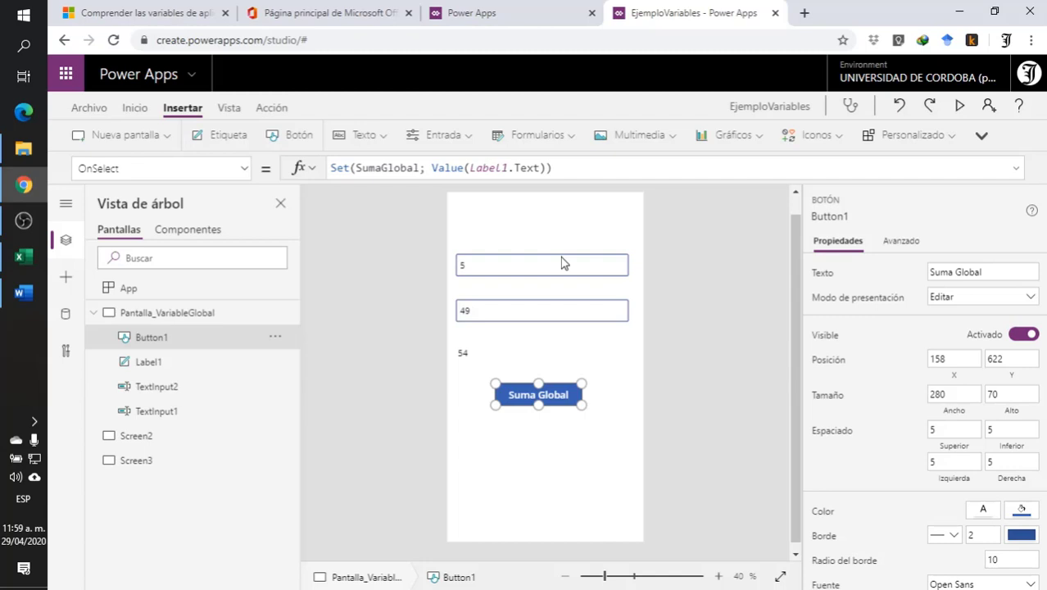
- Add a text label to Screen2 and place it near the middle, at about X 40, Y 472
{"action": "left_click", "coordinate": [156, 439]}
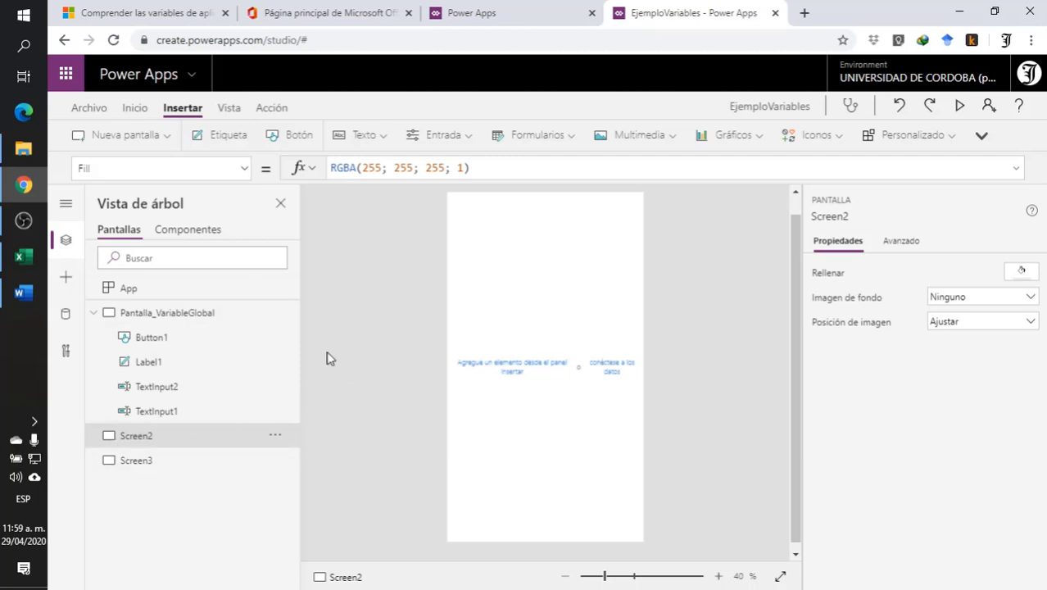
{"action": "left_click", "coordinate": [227, 137]}
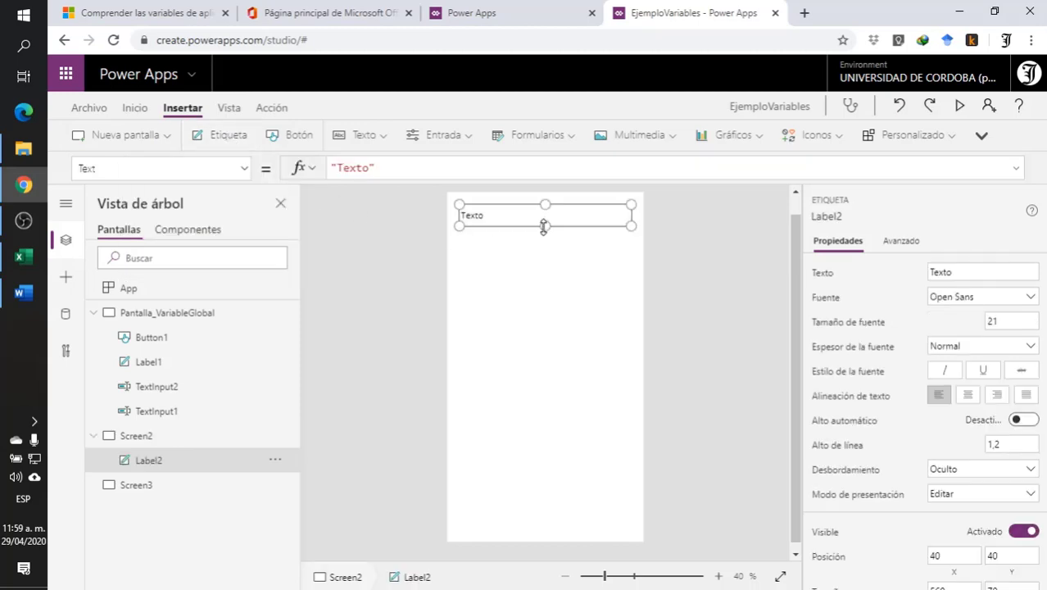
{"action": "left_click_drag", "start_coordinate": [529, 216], "coordinate": [527, 350]}
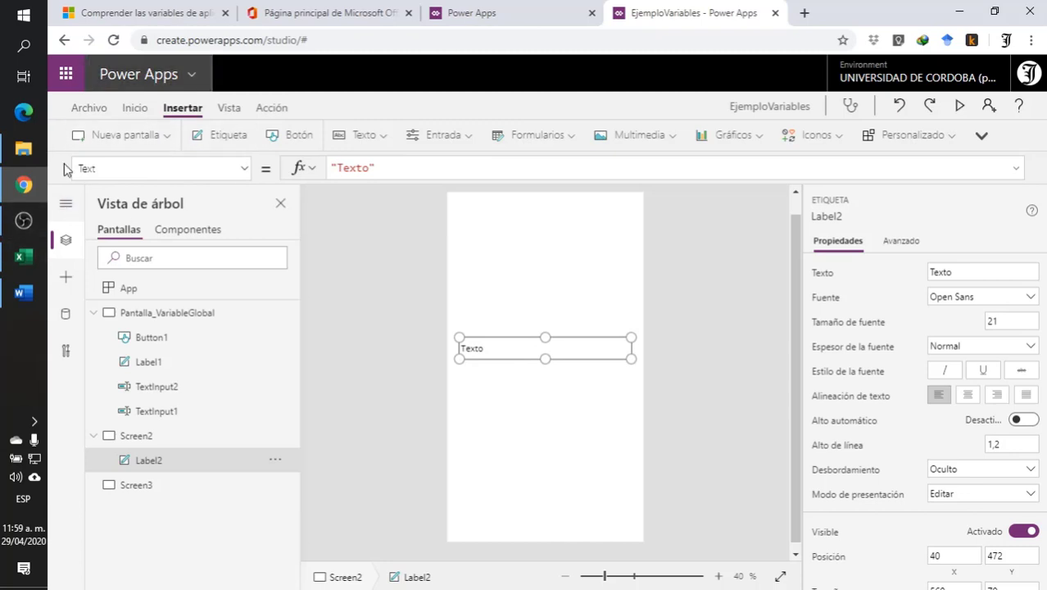
- Set the Text property of the label on Screen2 to the SumaGlobal variable
{"action": "triple_click", "coordinate": [402, 167]}
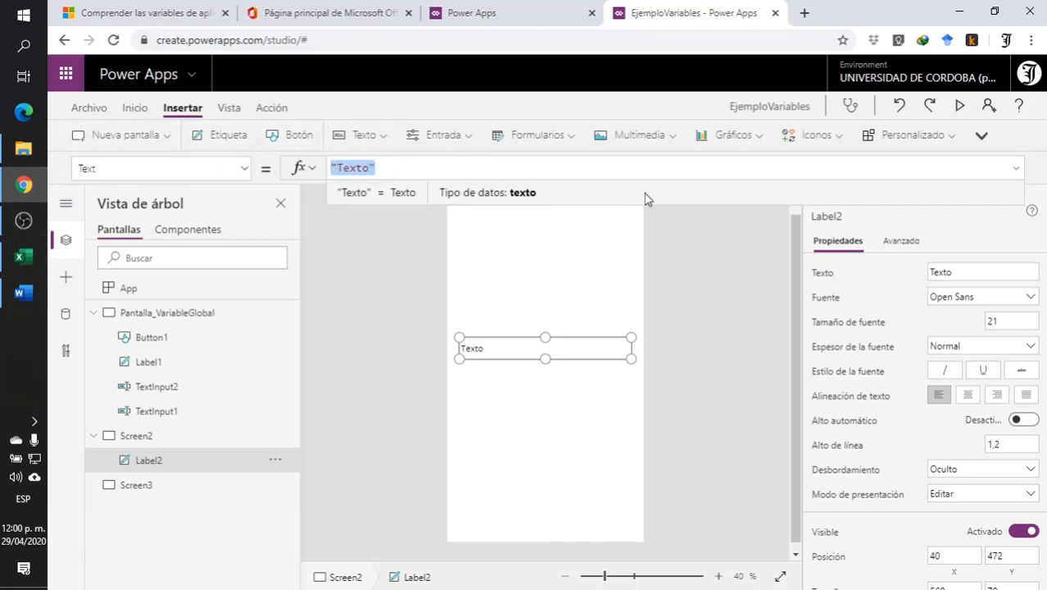
{"action": "type", "text": "sum"}
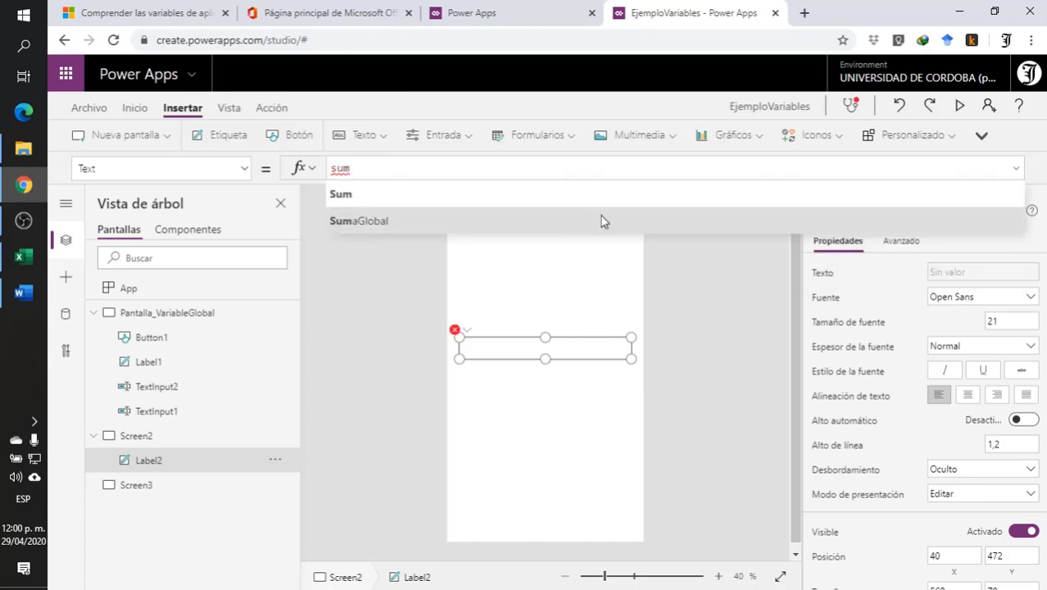
{"action": "left_click", "coordinate": [604, 220]}
{"action": "left_click", "coordinate": [370, 369]}
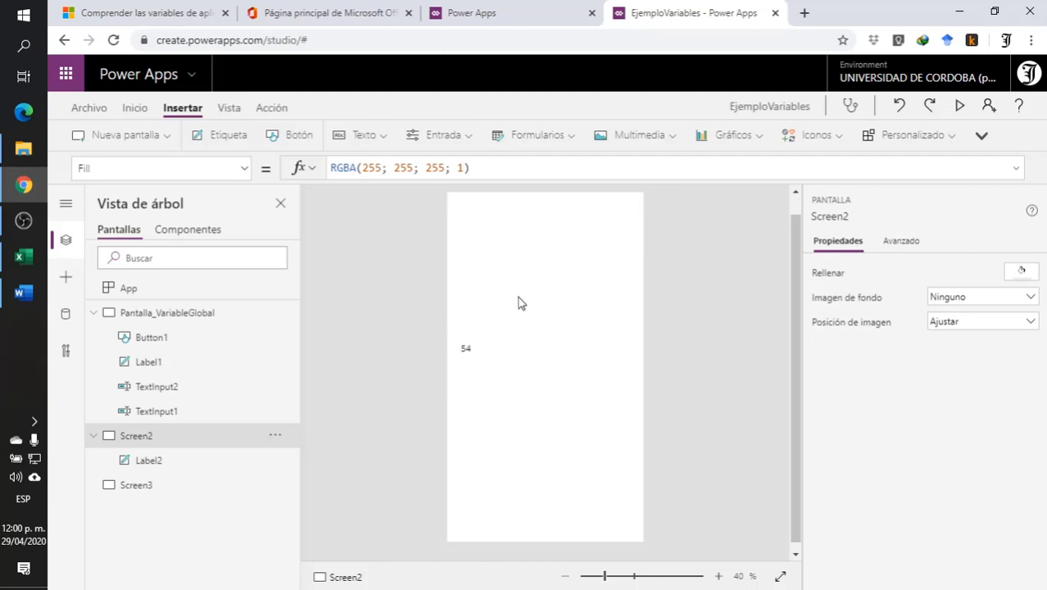
- Preview Pantalla_VariableGlobal, set the second number field to 89, and return to the editor
{"action": "left_click", "coordinate": [195, 315]}
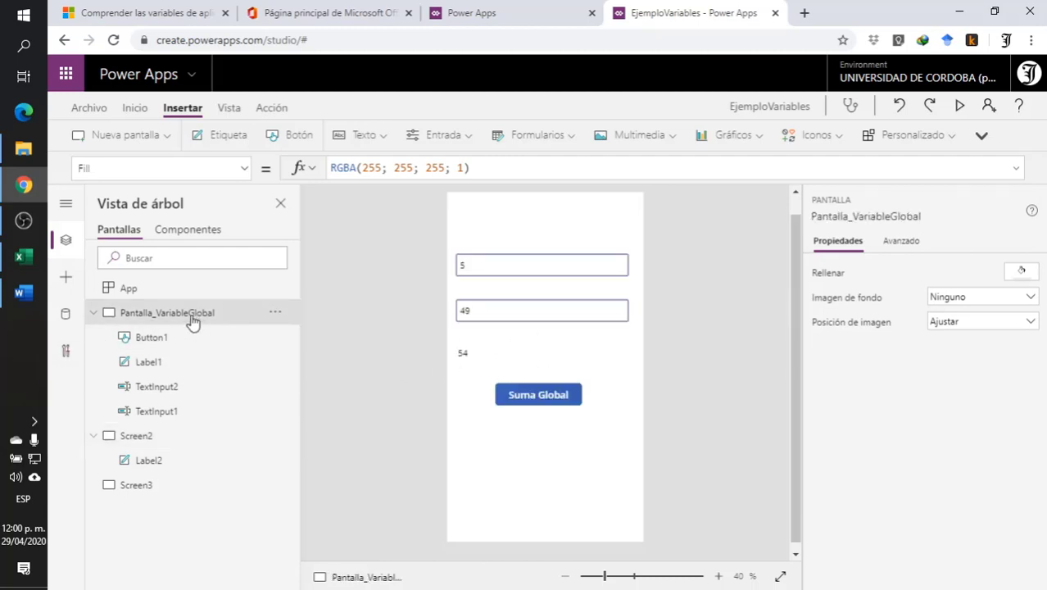
{"action": "left_click", "coordinate": [960, 105]}
{"action": "left_click", "coordinate": [443, 240]}
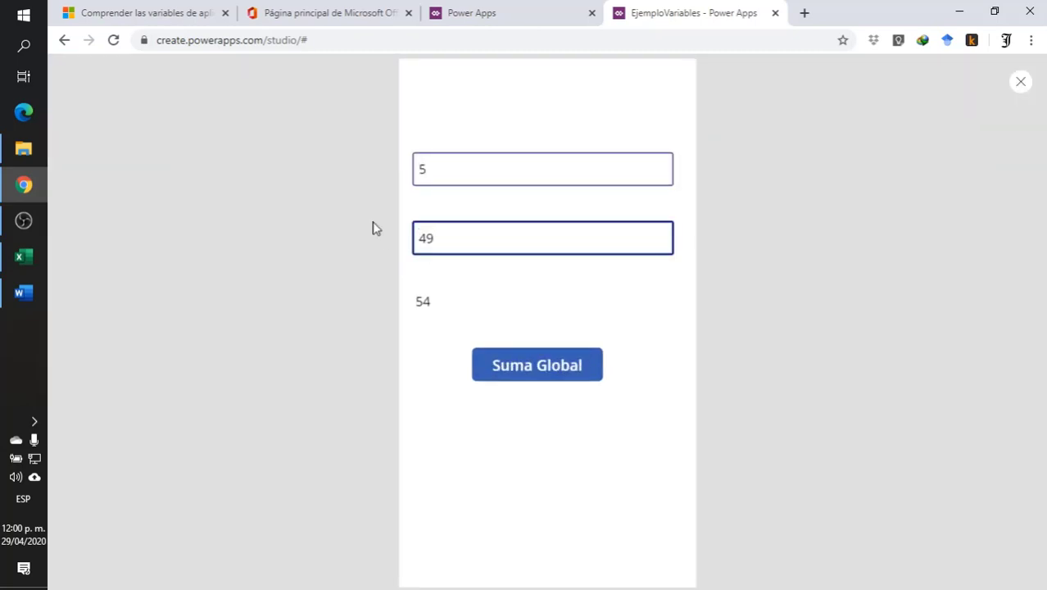
{"action": "key", "text": "BackSpace"}
{"action": "key", "text": "BackSpace"}
{"action": "type", "text": "89"}
{"action": "left_click", "coordinate": [1021, 83]}
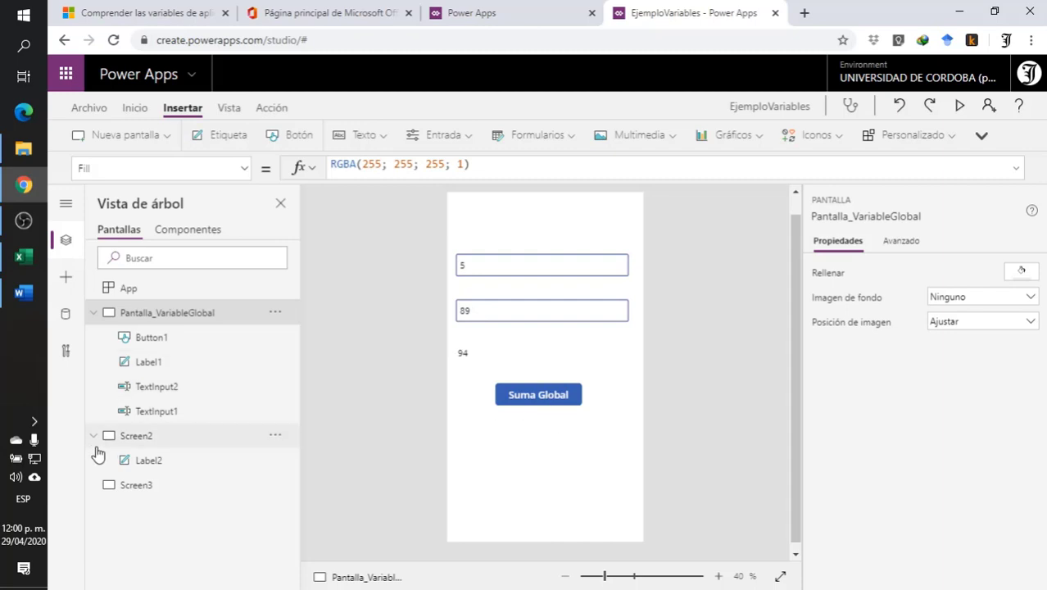
- Check the label on Screen2, return to Pantalla_VariableGlobal, and run its Suma Global button in the preview to store the new sum
{"action": "left_click", "coordinate": [136, 438]}
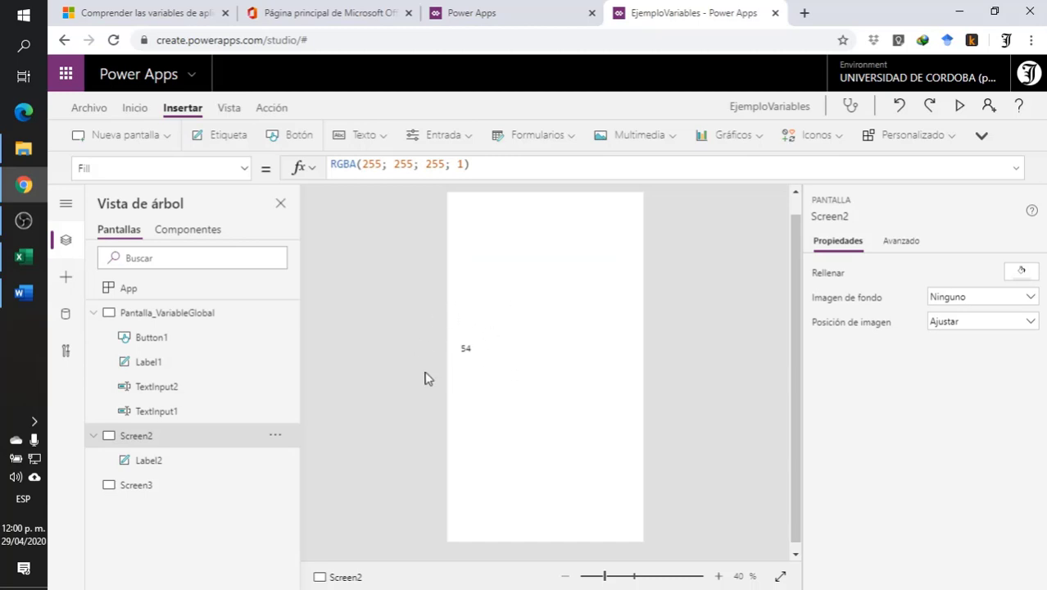
{"action": "left_click", "coordinate": [141, 313]}
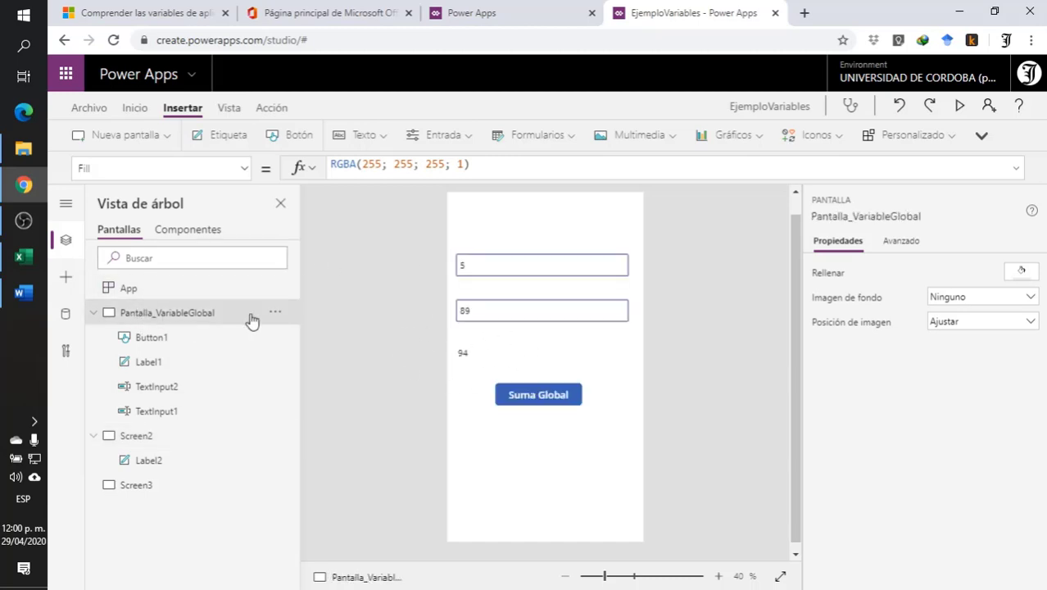
{"action": "left_click", "coordinate": [960, 106]}
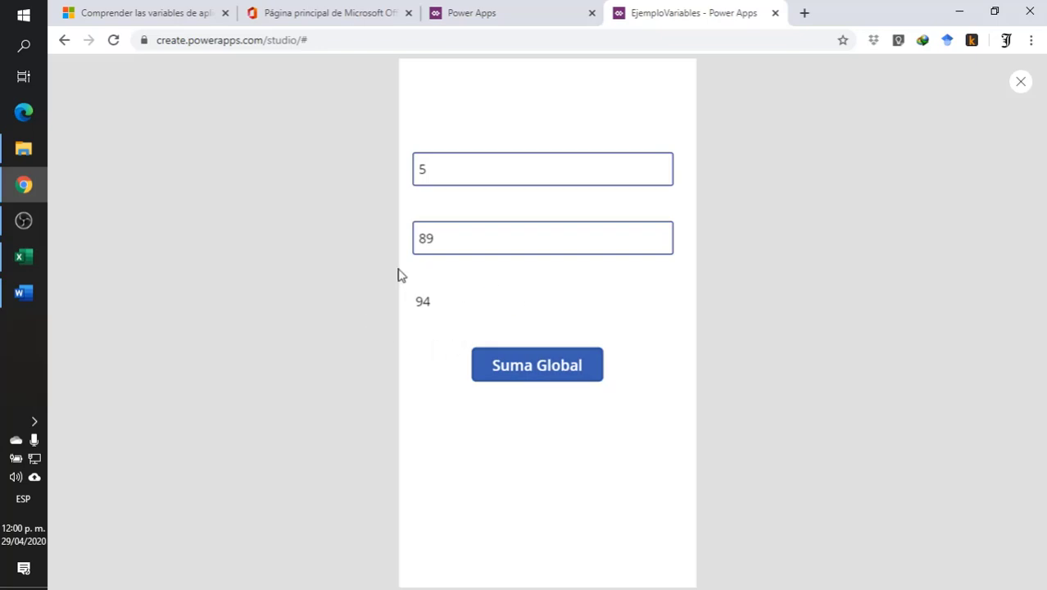
{"action": "left_click", "coordinate": [1021, 86]}
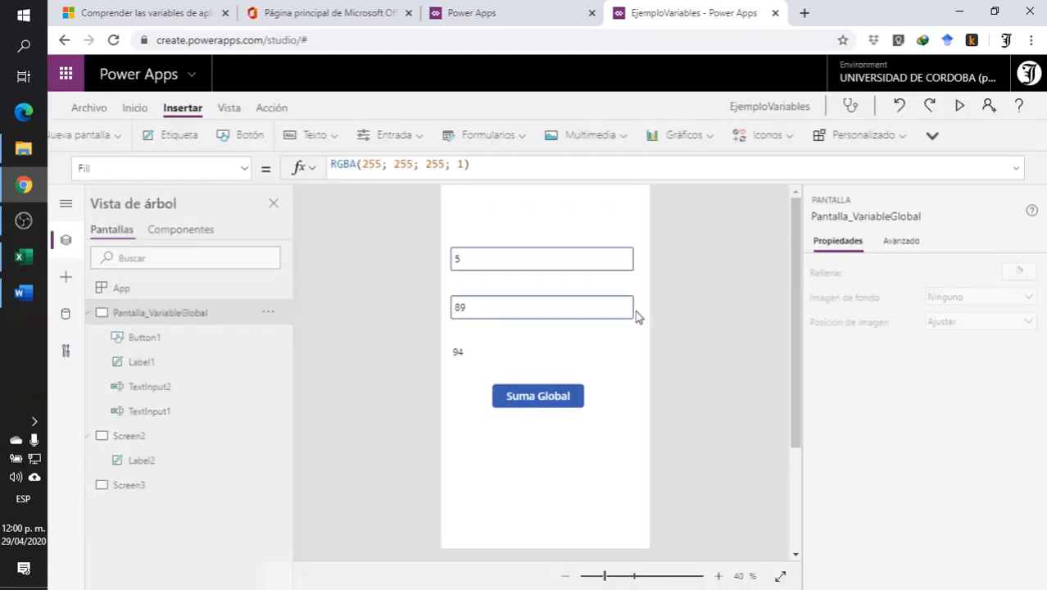
- Check the label on Screen2 and delete it from the screen
{"action": "left_click", "coordinate": [143, 441]}
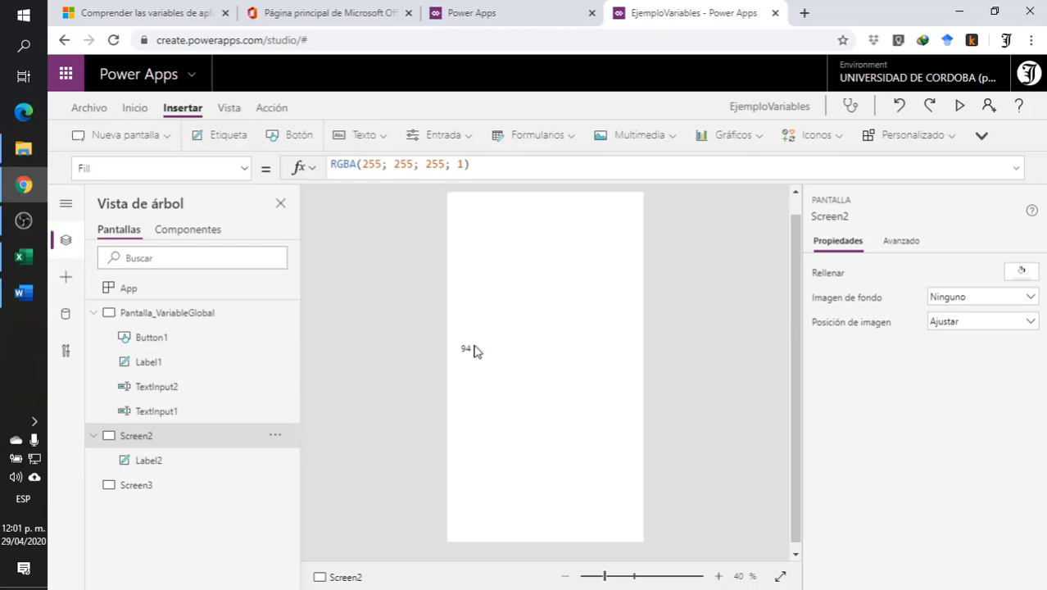
{"action": "left_click", "coordinate": [476, 351]}
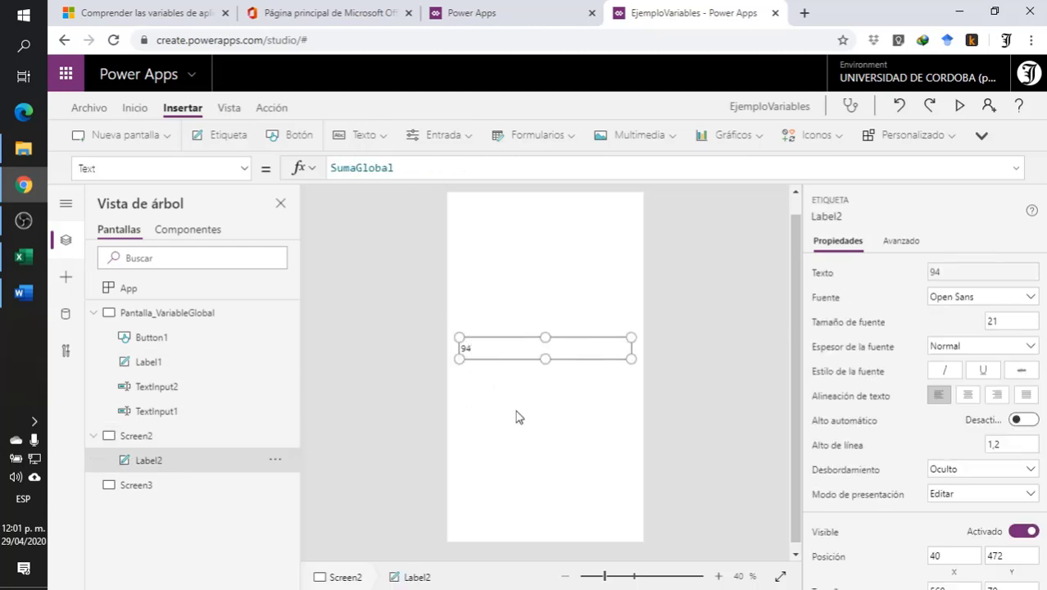
{"action": "key", "text": "Delete"}
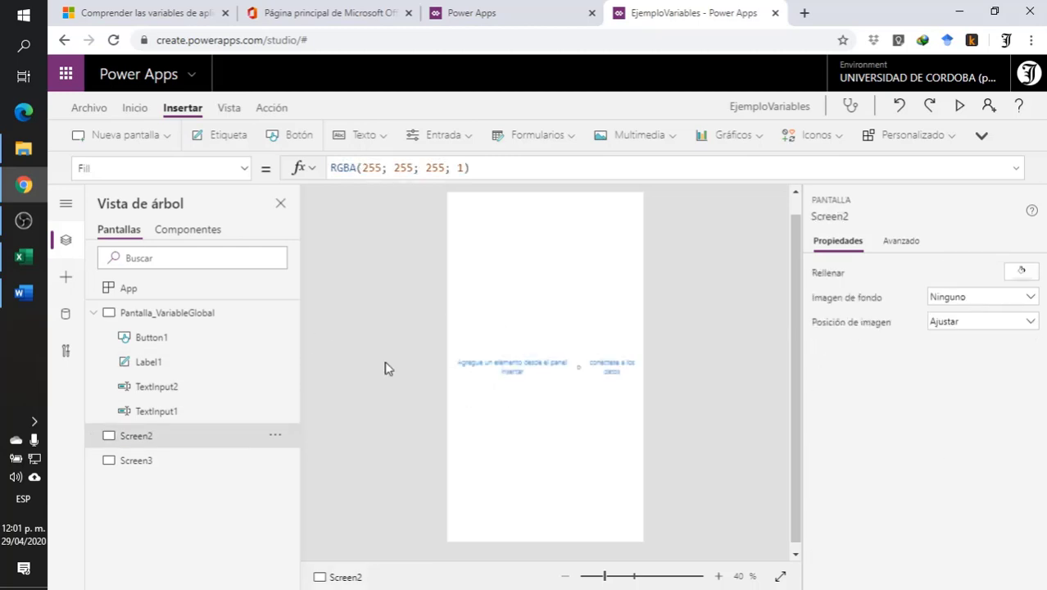
- Return to Pantalla_VariableGlobal and review the OnSelect formula of the Suma Global button
{"action": "left_click", "coordinate": [192, 313]}
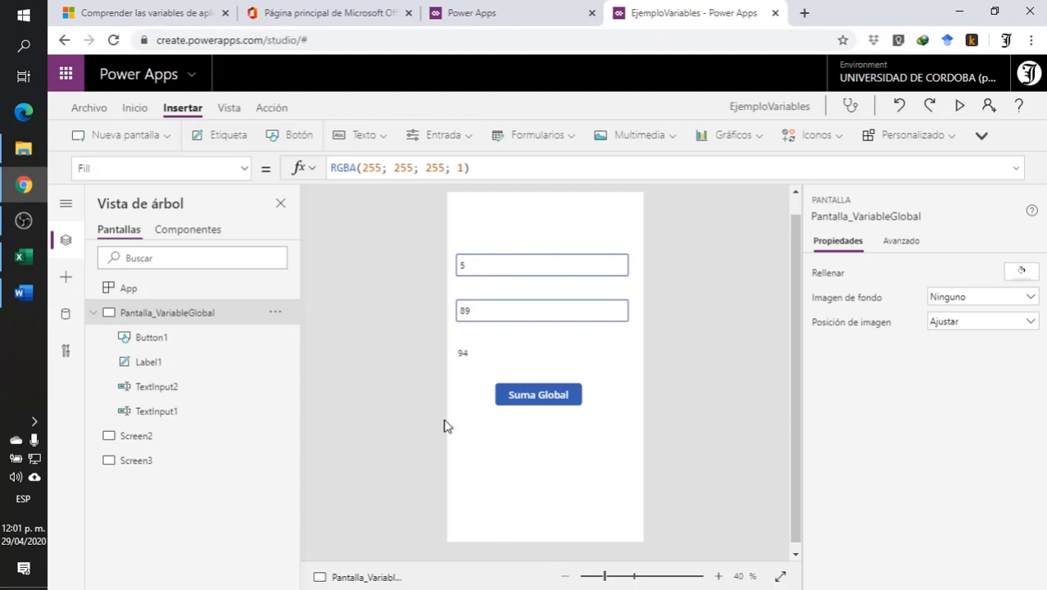
{"action": "left_click", "coordinate": [527, 401]}
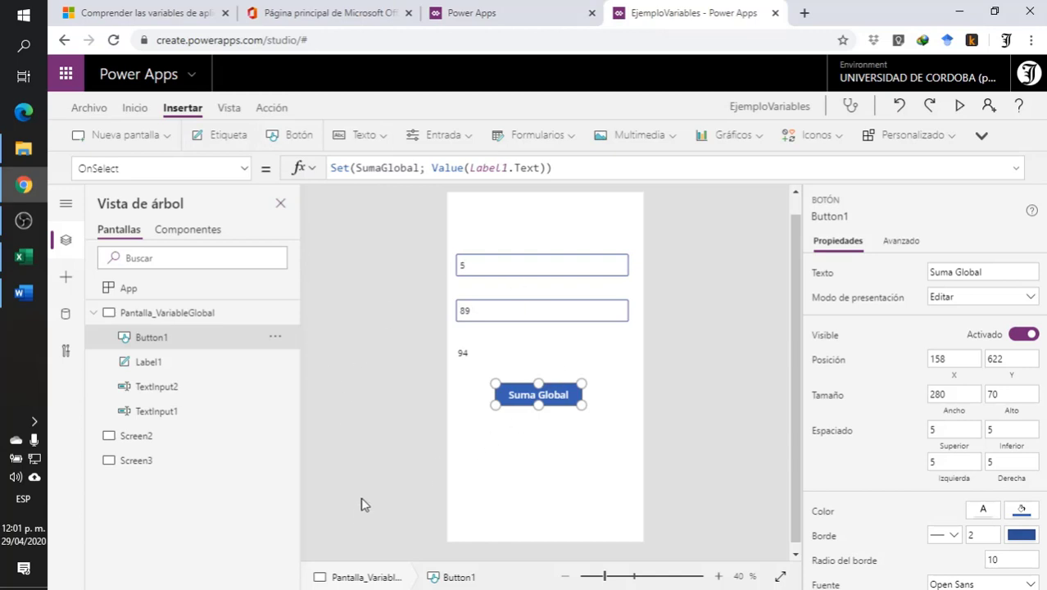
{"action": "left_click", "coordinate": [511, 449]}
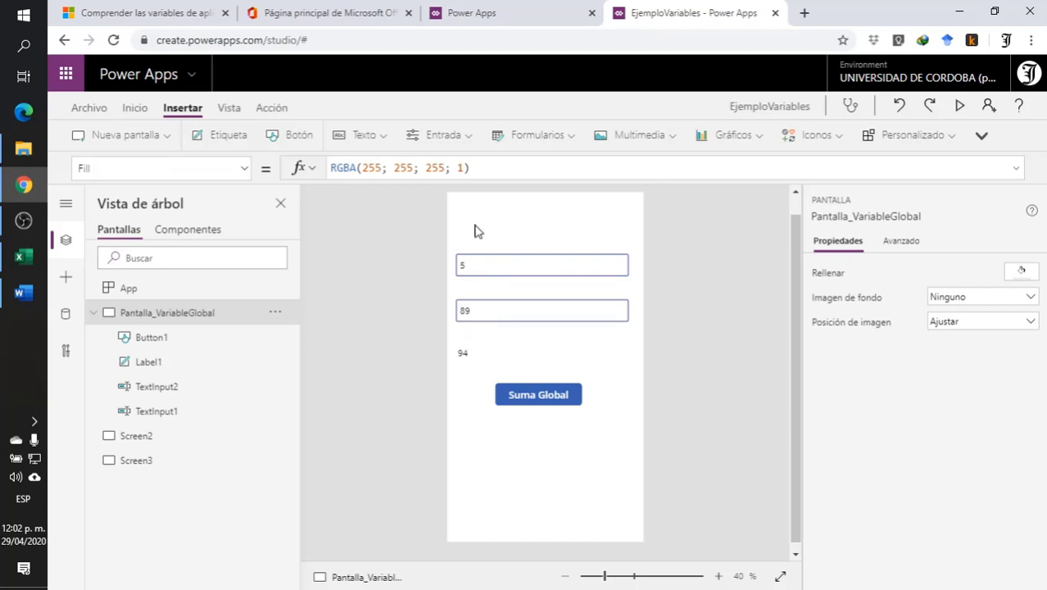
{"action": "left_click", "coordinate": [532, 397]}
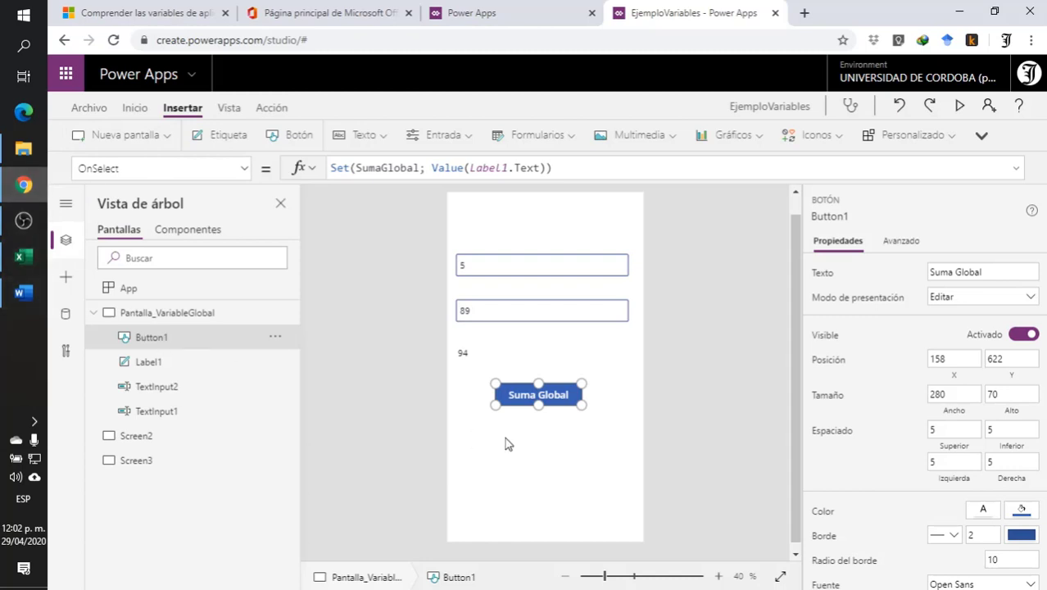
{"action": "left_click", "coordinate": [482, 424]}
- Replace the OnChange formula of the first text input with the beginning of a Set call on the SumaGlobal variable
{"action": "left_click", "coordinate": [489, 254]}
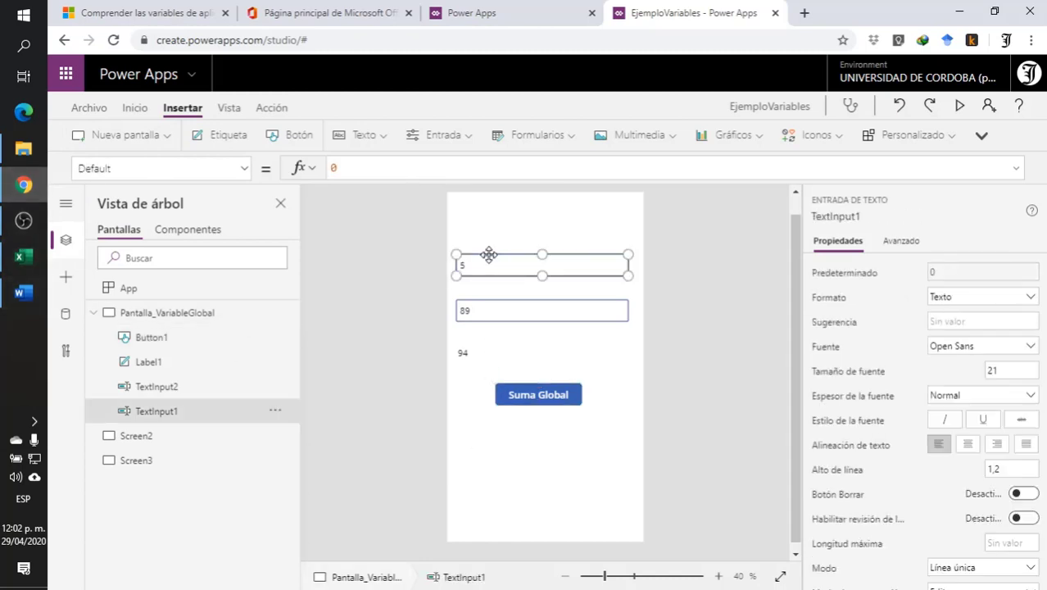
{"action": "left_click", "coordinate": [244, 169]}
{"action": "left_click_drag", "start_coordinate": [252, 203], "coordinate": [247, 360]}
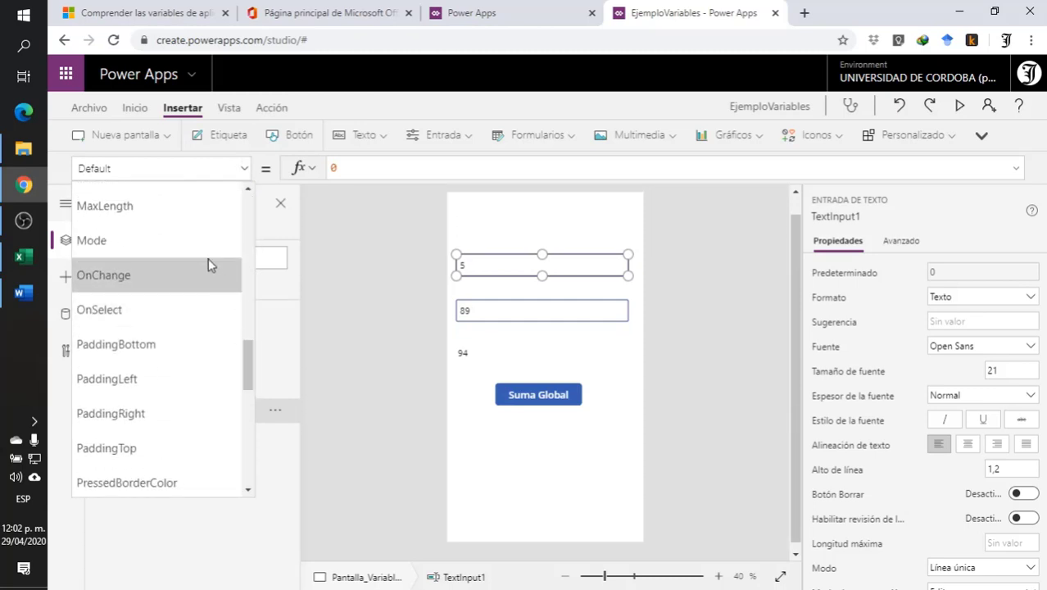
{"action": "left_click", "coordinate": [130, 283]}
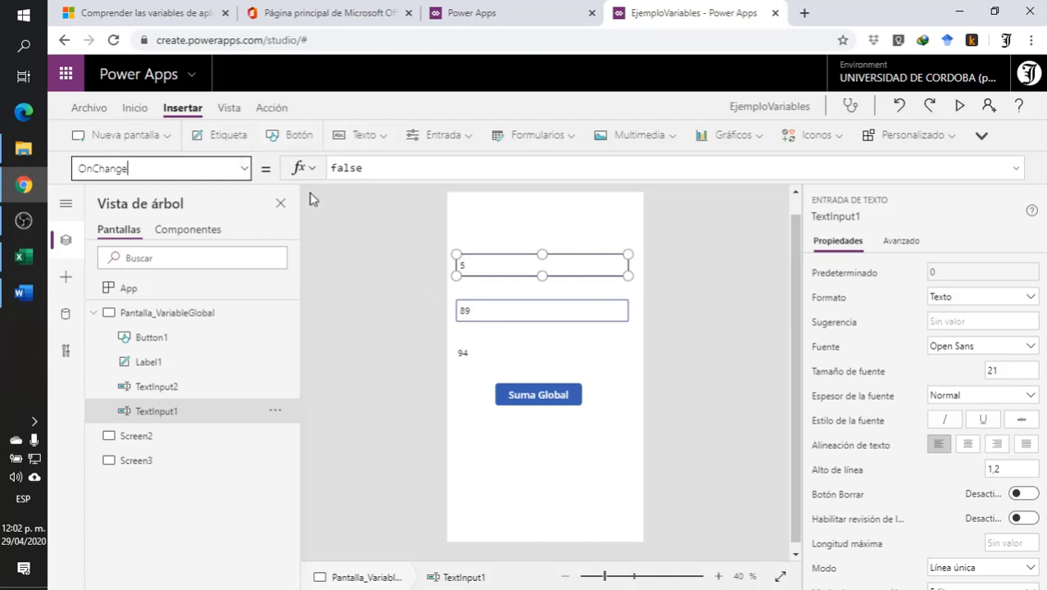
{"action": "double_click", "coordinate": [396, 168]}
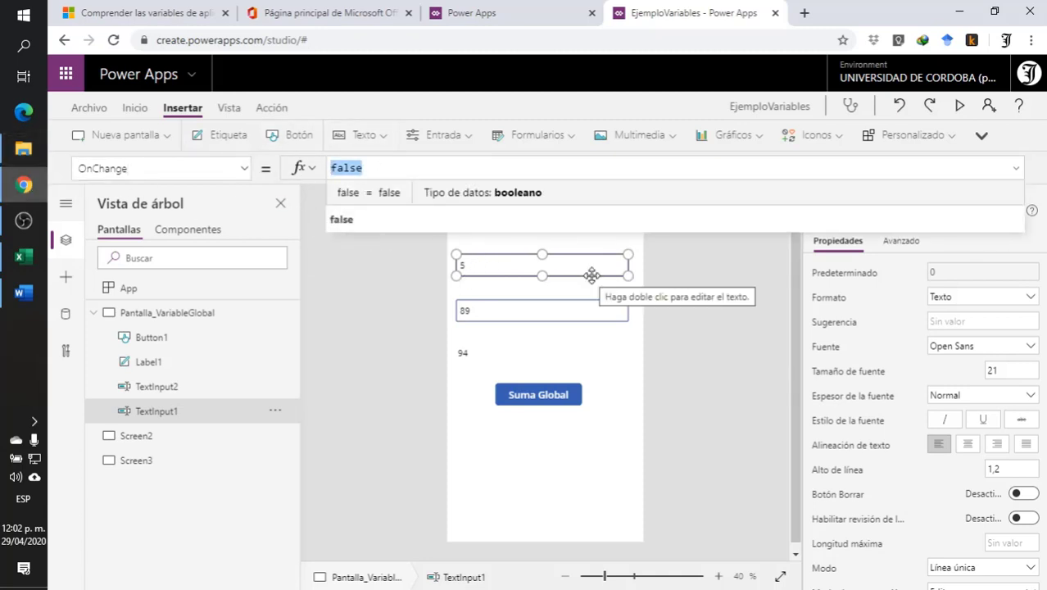
{"action": "type", "text": "set"}
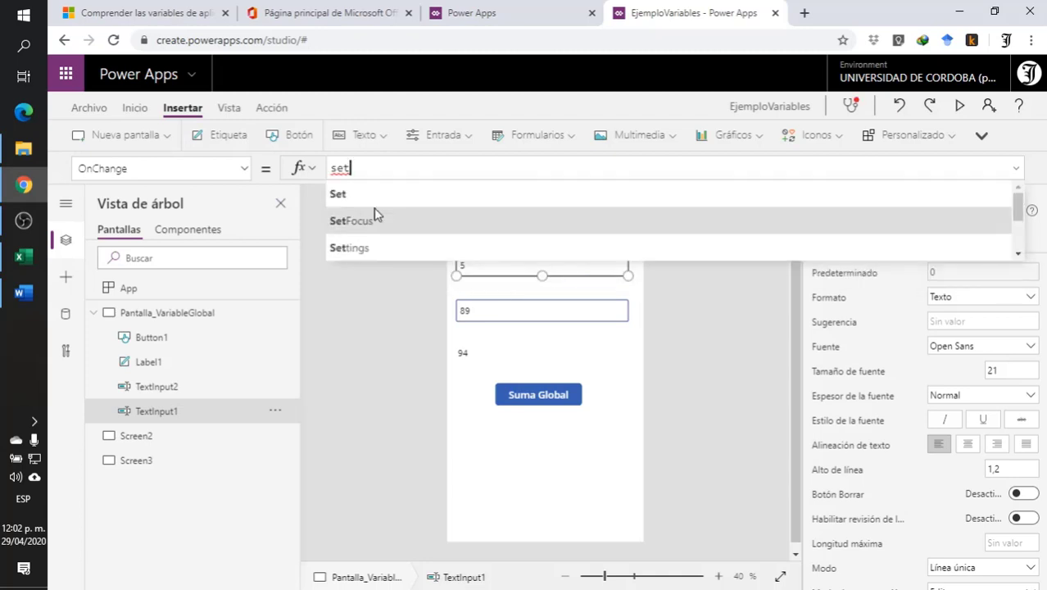
{"action": "left_click", "coordinate": [358, 201]}
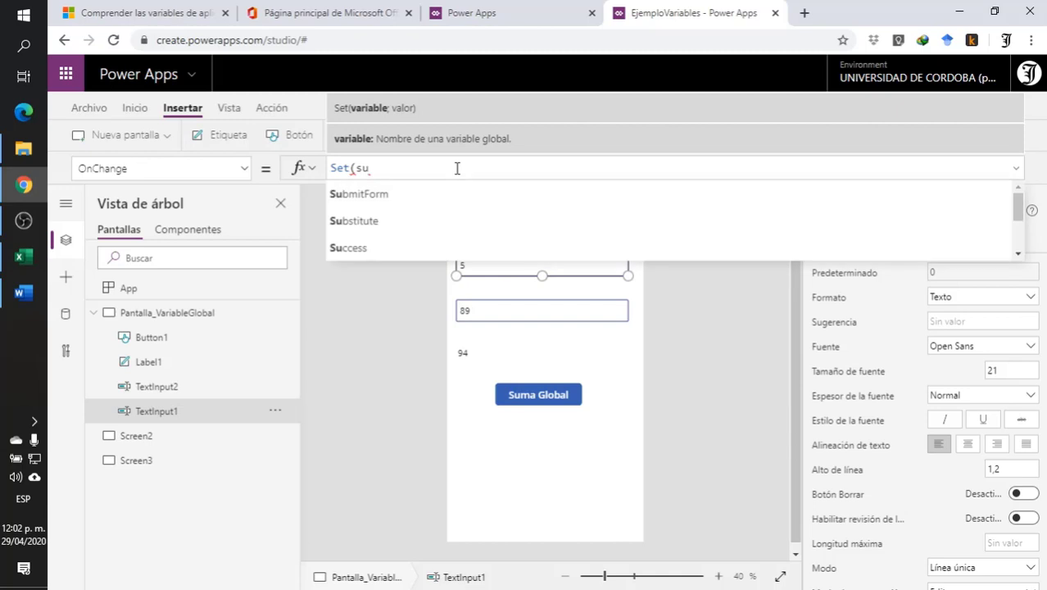
{"action": "type", "text": "suma"}
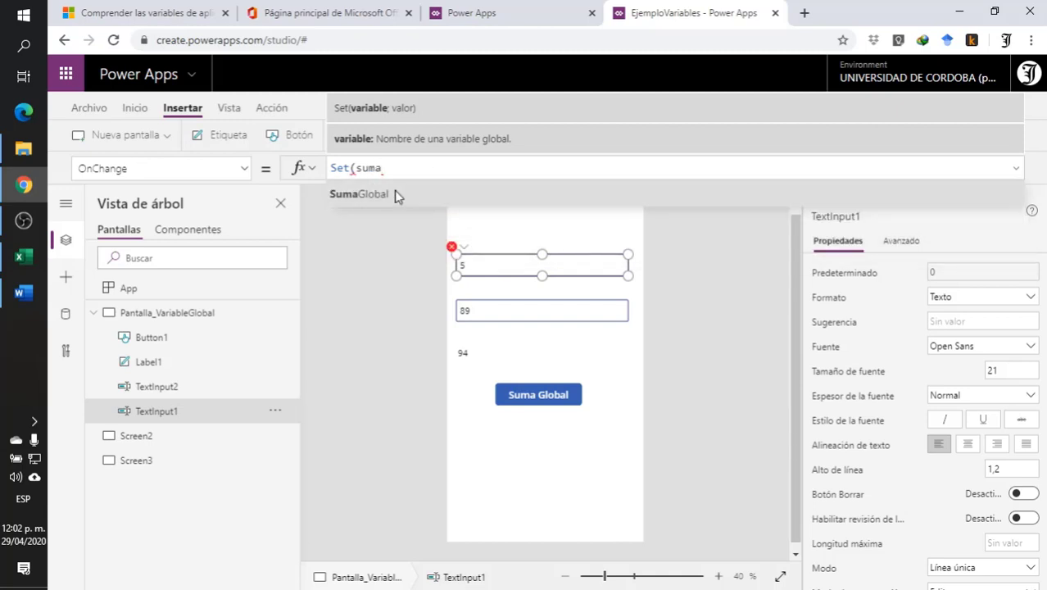
{"action": "left_click", "coordinate": [394, 194]}
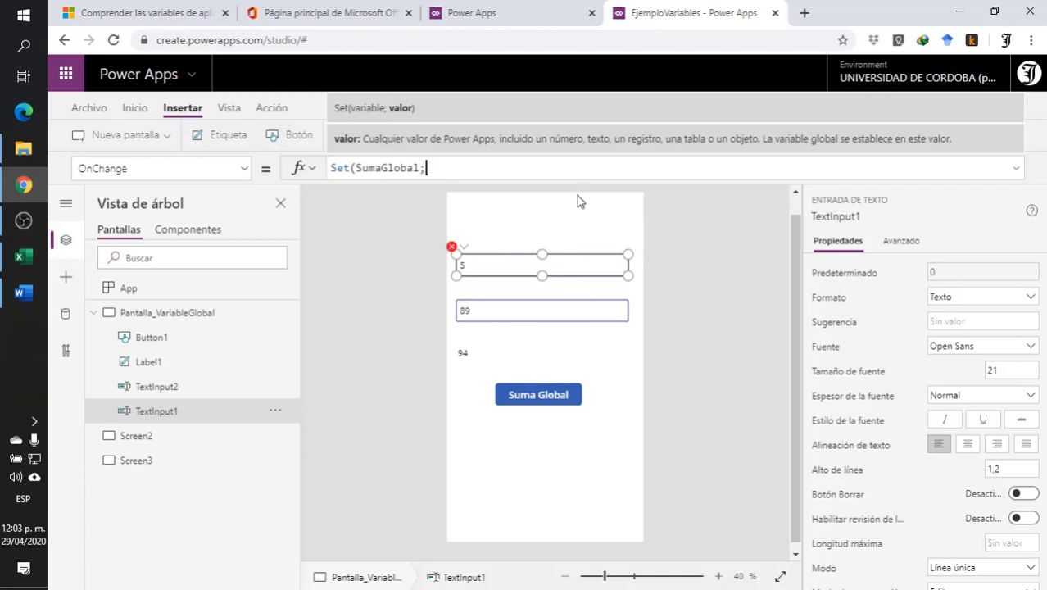
- Complete the OnChange formula of TextInput1 as Set(SumaGlobal;Value(TextInput1 + TextInput2))
{"action": "type", "text": "valu"}
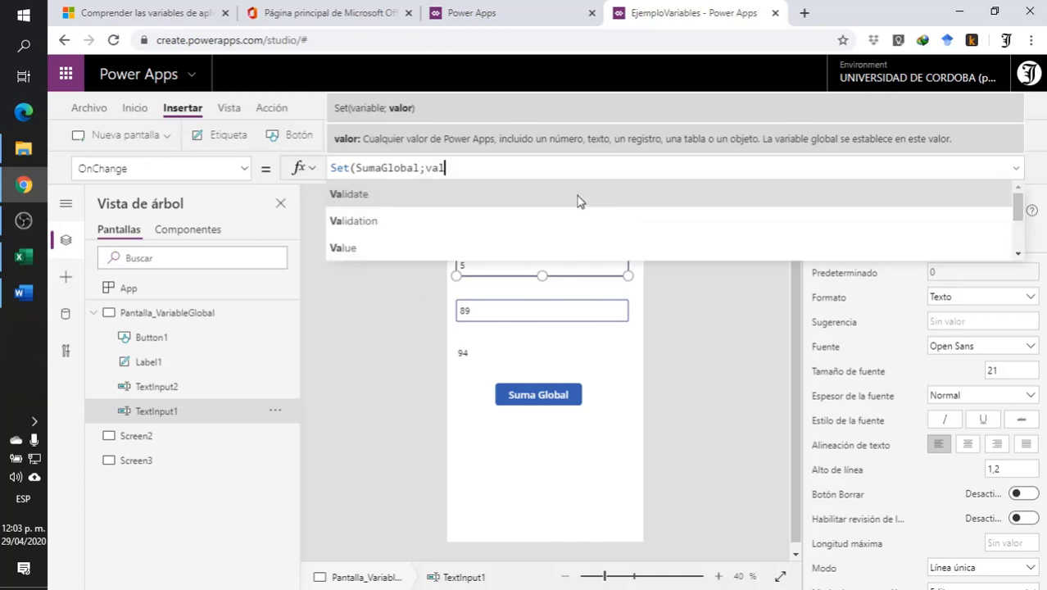
{"action": "key", "text": "BackSpace"}
{"action": "key", "text": "BackSpace"}
{"action": "key", "text": "BackSpace"}
{"action": "left_click", "coordinate": [395, 251]}
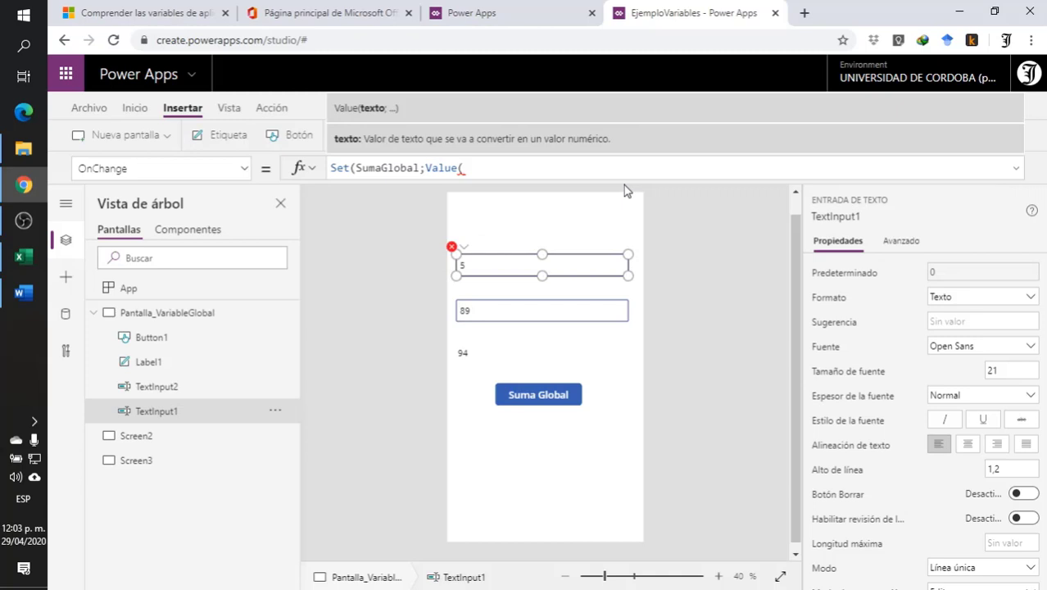
{"action": "type", "text": "l"}
{"action": "key", "text": "BackSpace"}
{"action": "type", "text": "Te"}
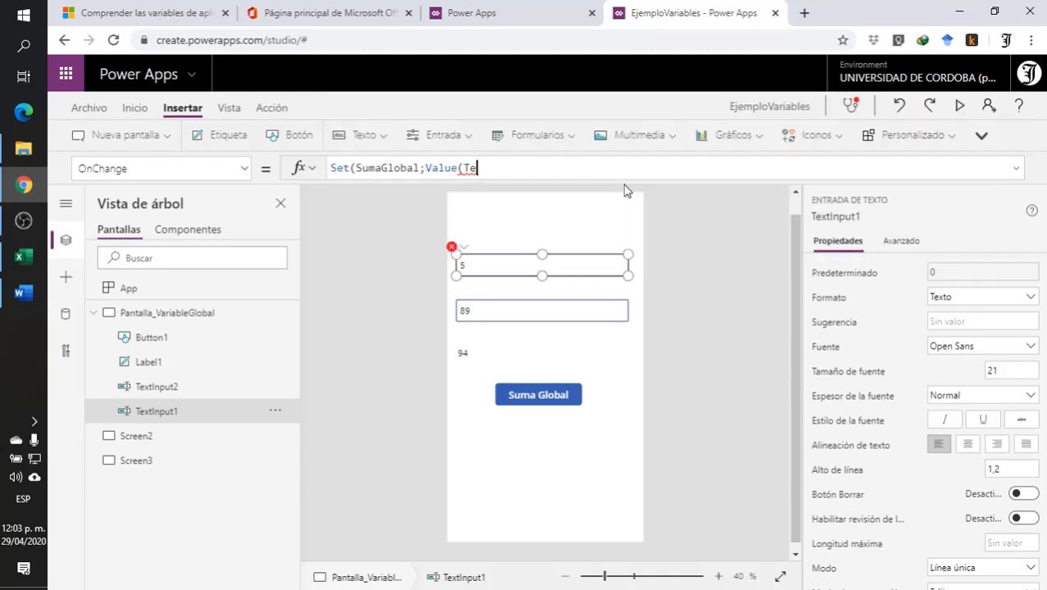
{"action": "type", "text": "xt"}
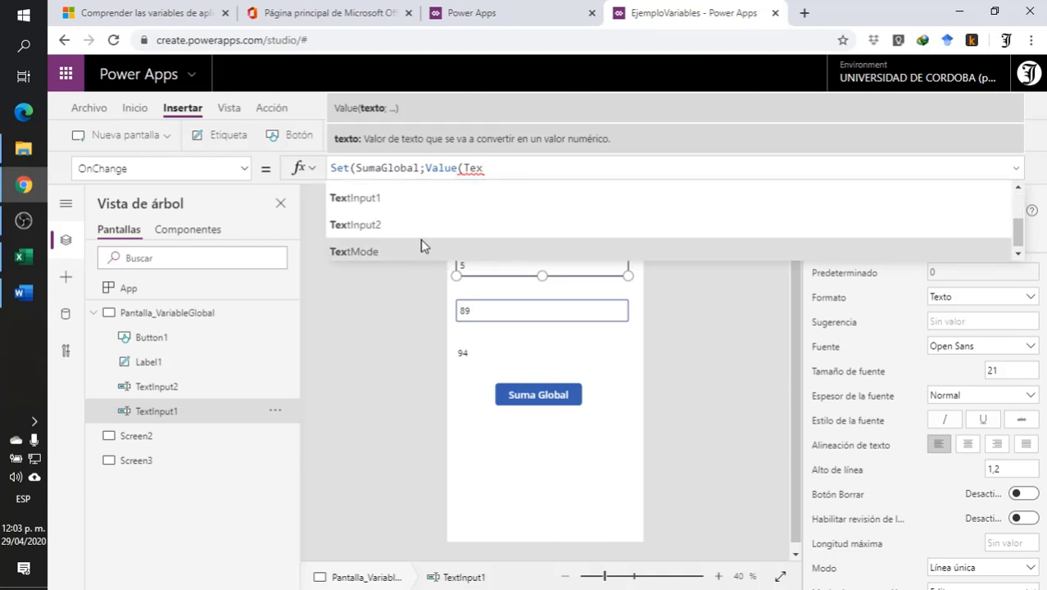
{"action": "left_click", "coordinate": [414, 205]}
{"action": "type", "text": "+"}
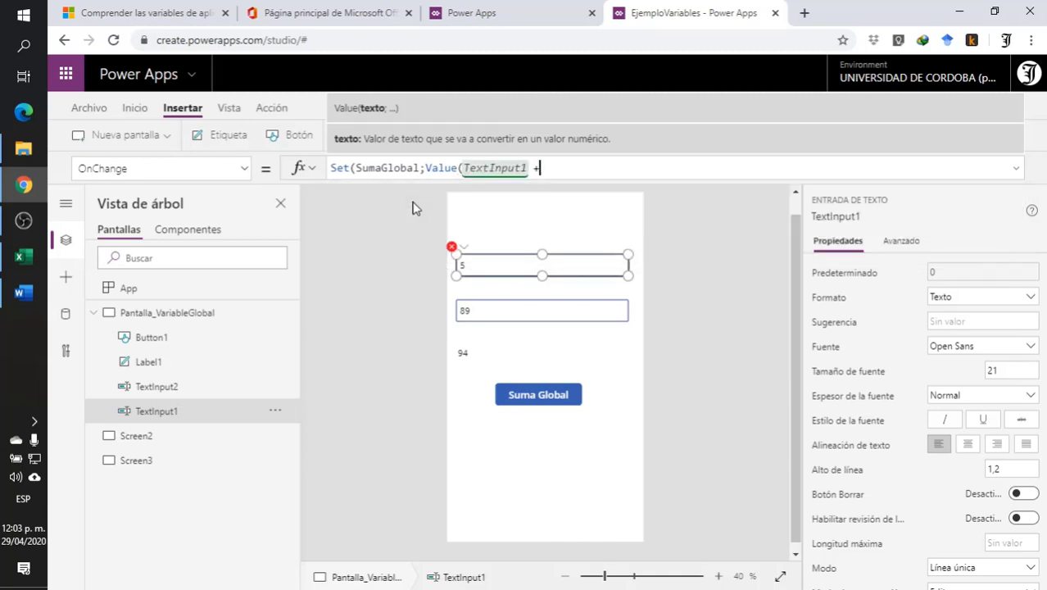
{"action": "type", "text": " tex"}
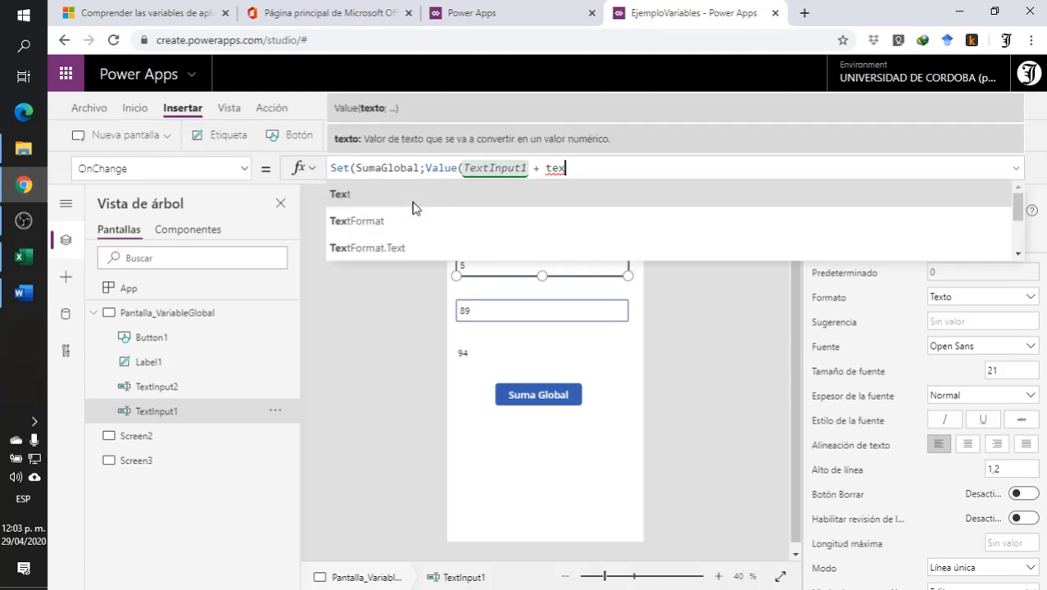
{"action": "left_click", "coordinate": [416, 225]}
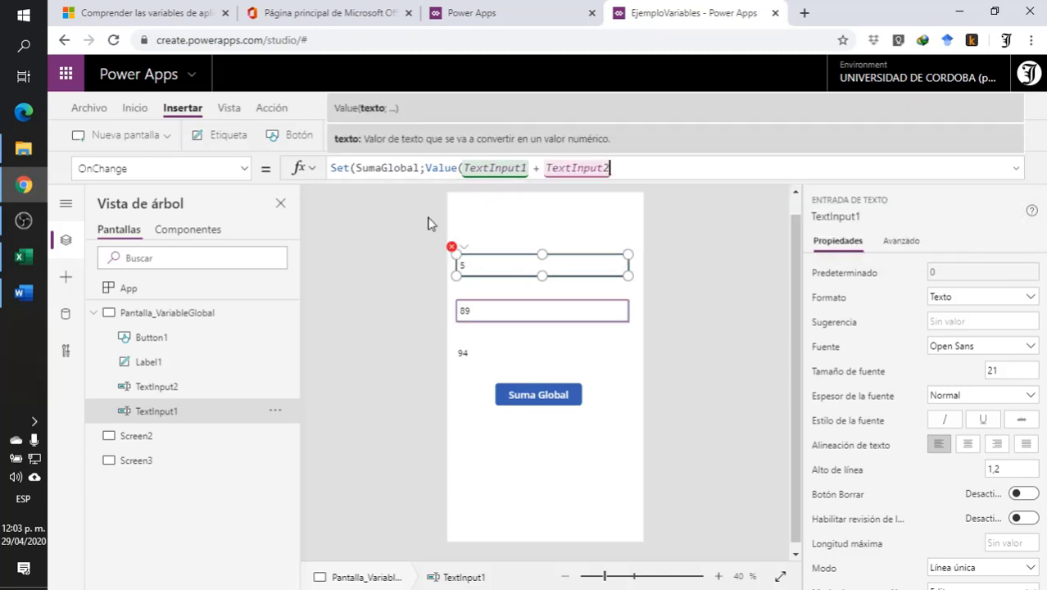
{"action": "type", "text": ")"}
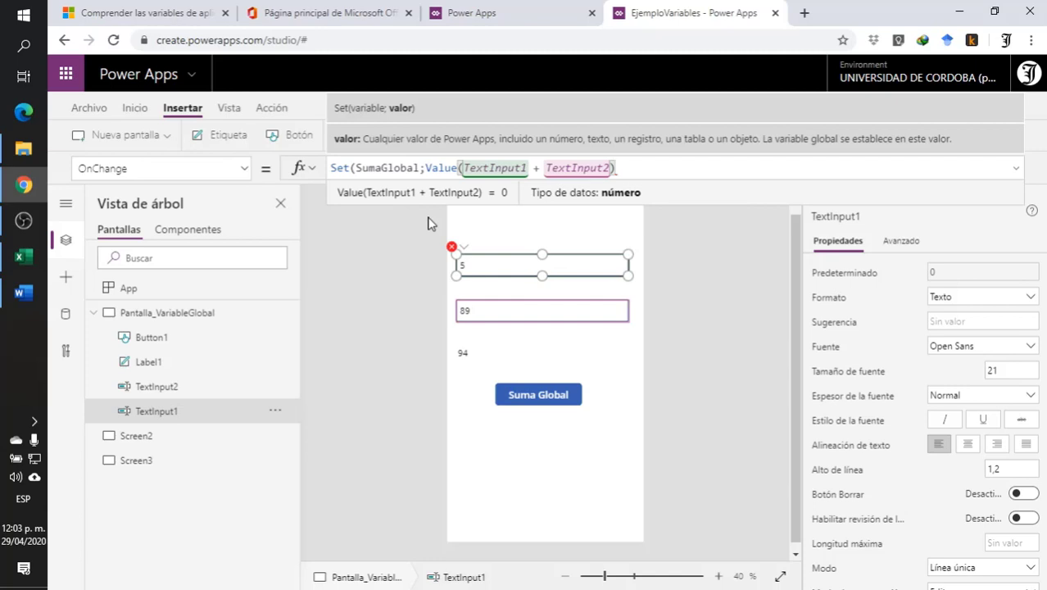
{"action": "type", "text": ")"}
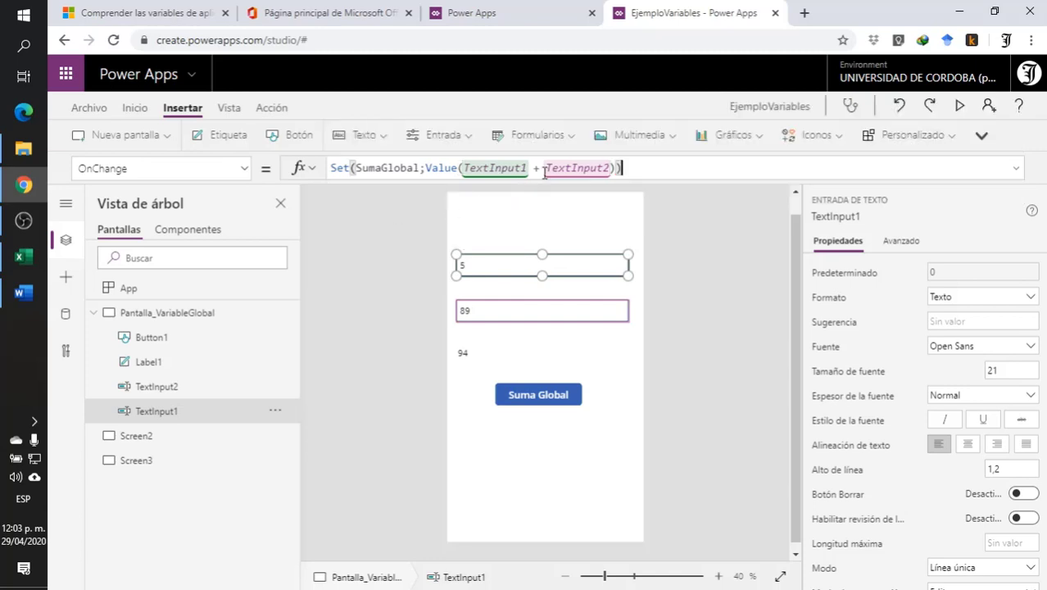
- Copy TextInput1's OnChange formula, Set(SumaGlobal;Value(TextInput1 + TextInput2)), into the OnChange property of TextInput2, replacing its existing content
{"action": "left_click_drag", "start_coordinate": [669, 170], "coordinate": [279, 184]}
{"action": "key", "text": "ctrl+c"}
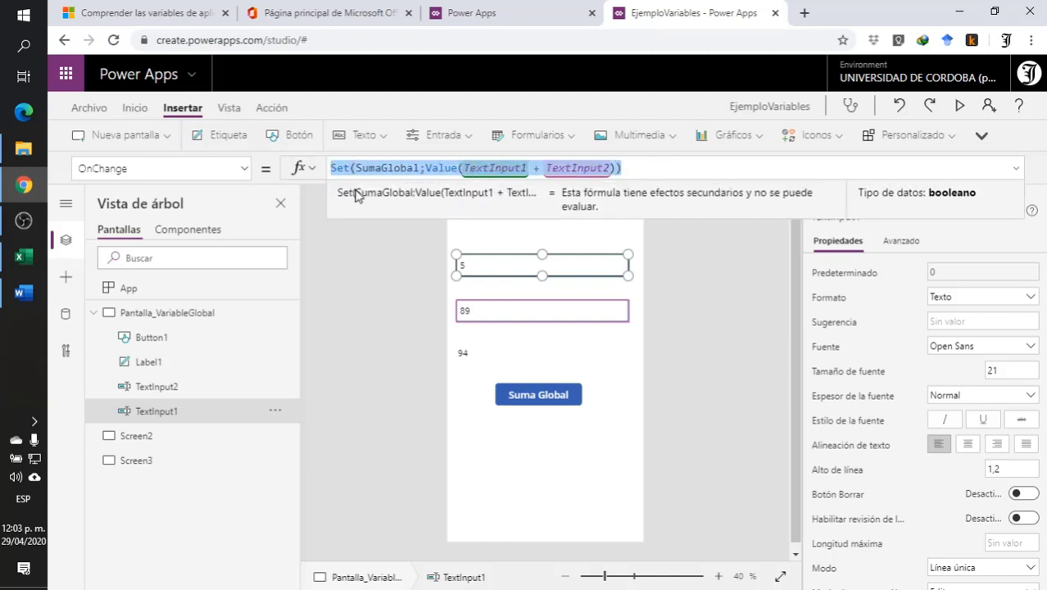
{"action": "left_click", "coordinate": [473, 279]}
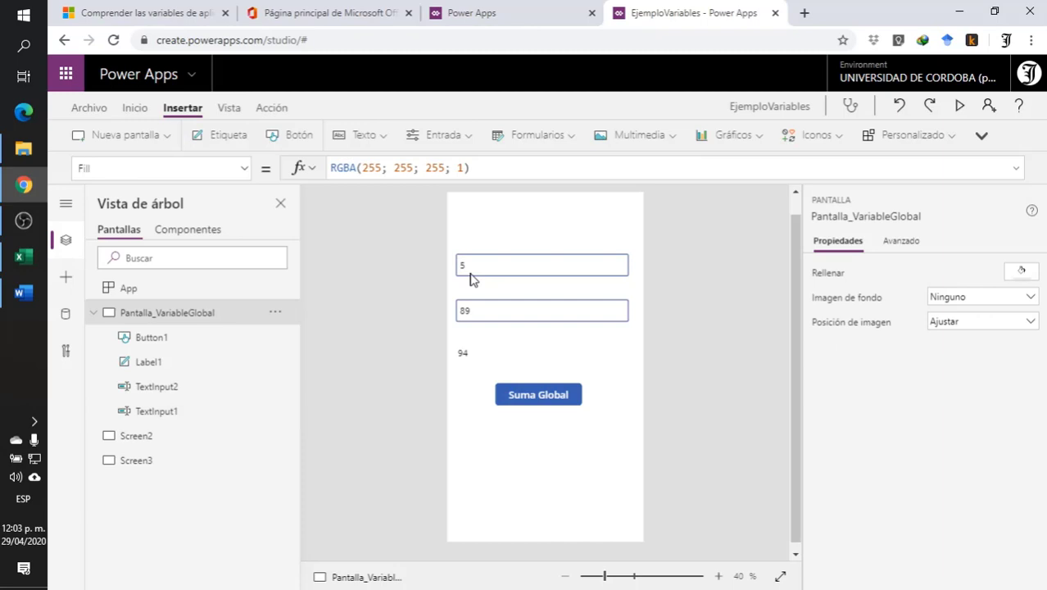
{"action": "left_click", "coordinate": [501, 311]}
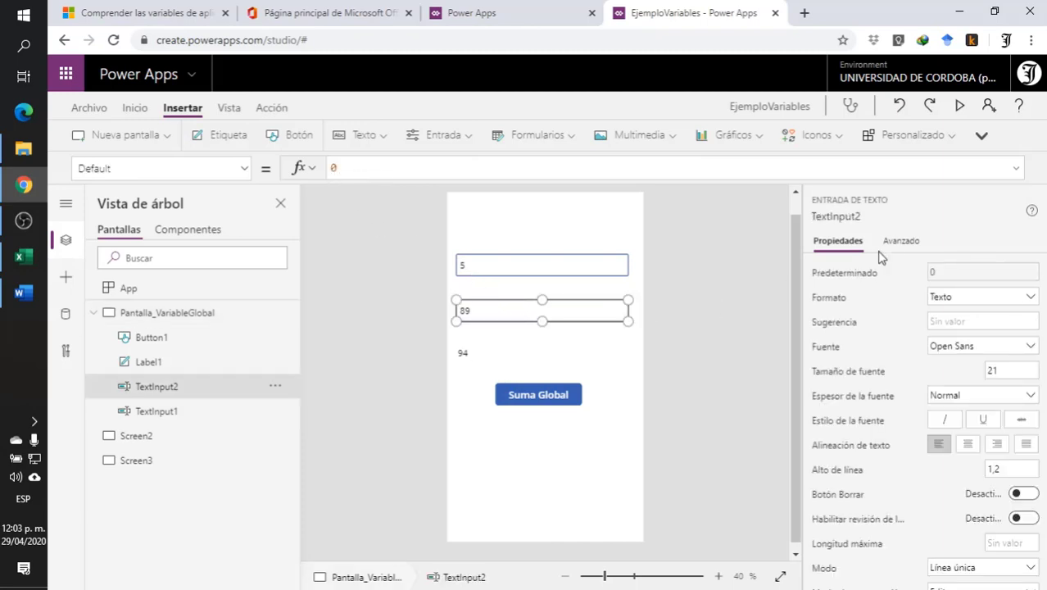
{"action": "left_click", "coordinate": [351, 169]}
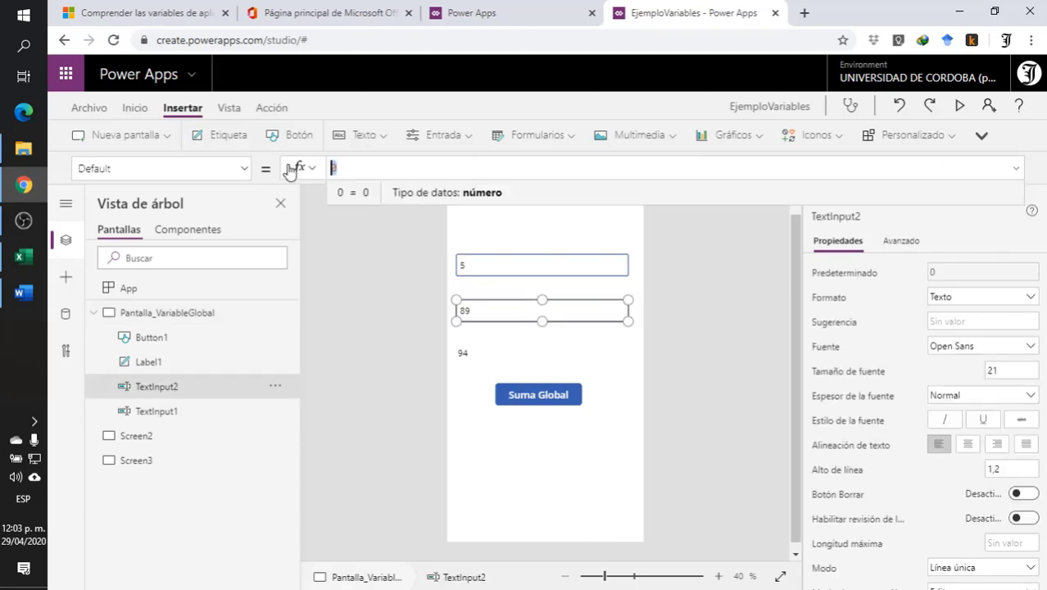
{"action": "left_click", "coordinate": [243, 168]}
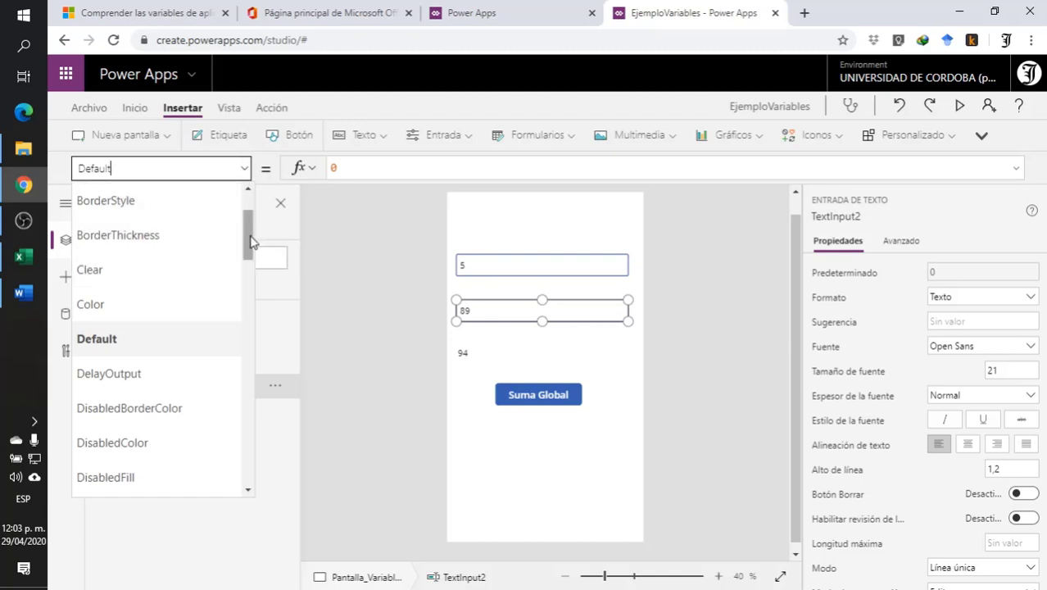
{"action": "left_click_drag", "start_coordinate": [250, 242], "coordinate": [206, 328]}
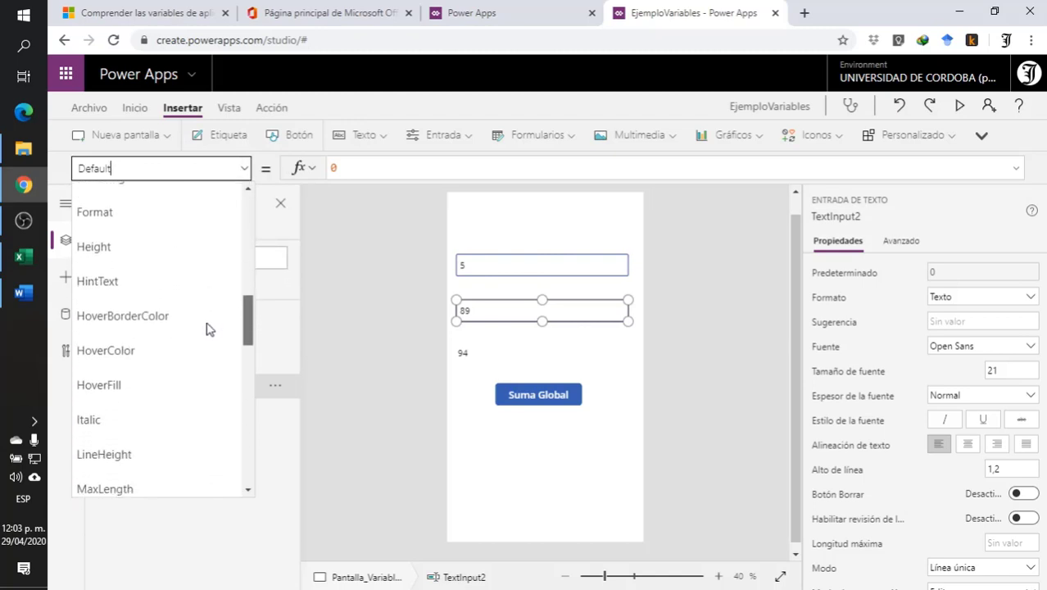
{"action": "scroll", "coordinate": [206, 327], "scroll_direction": "down", "scroll_amount": 3}
{"action": "left_click", "coordinate": [156, 289]}
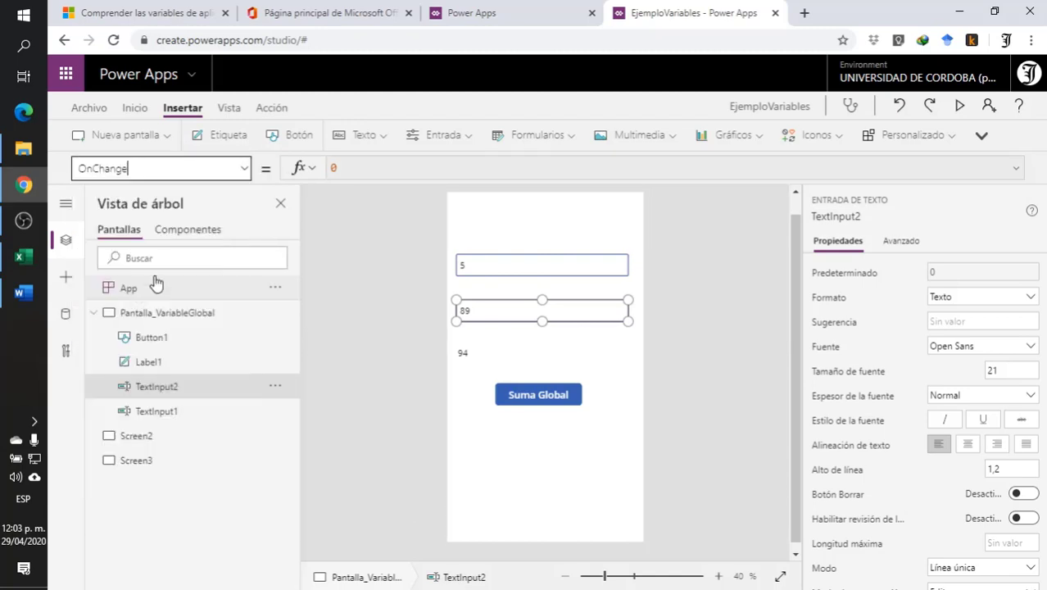
{"action": "double_click", "coordinate": [388, 169]}
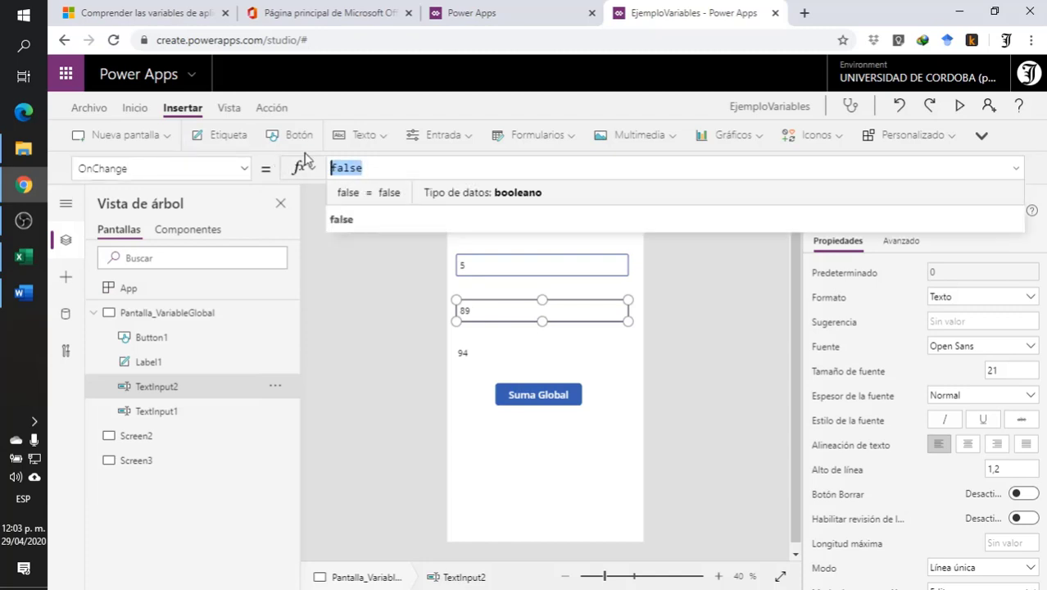
{"action": "key", "text": "BackSpace"}
{"action": "key", "text": "ctrl+v"}
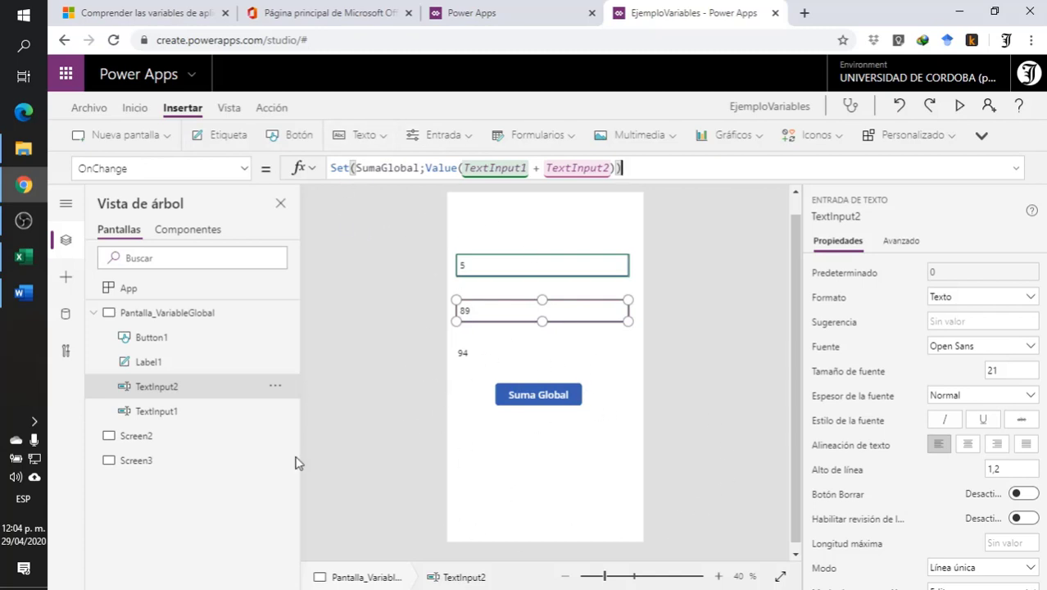
{"action": "left_click", "coordinate": [391, 293]}
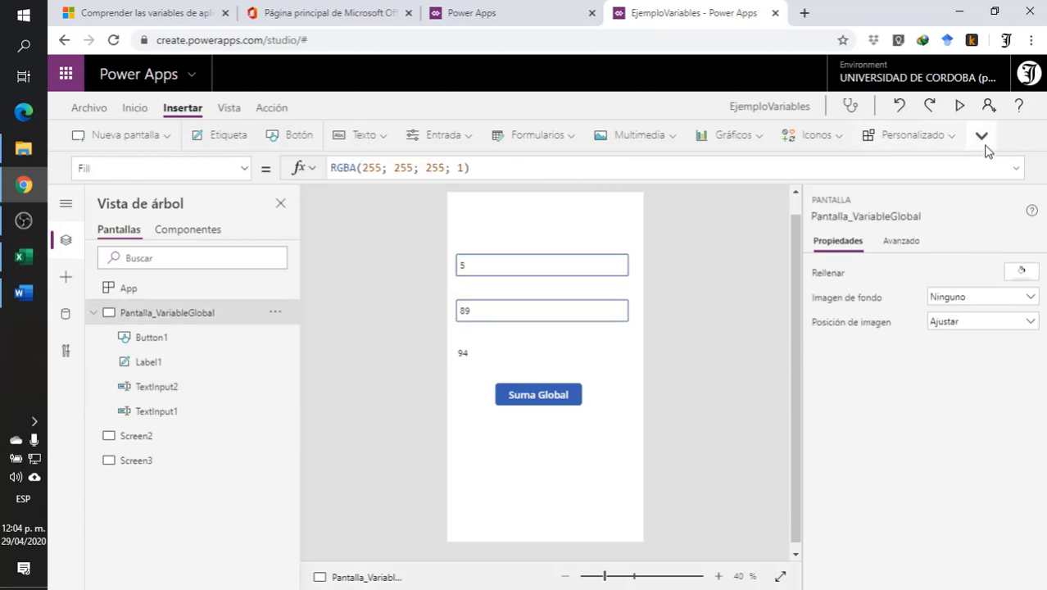
- Preview the app briefly, close the preview, and add a label below the Suma Global button on Pantalla_VariableGlobal
{"action": "left_click", "coordinate": [962, 109]}
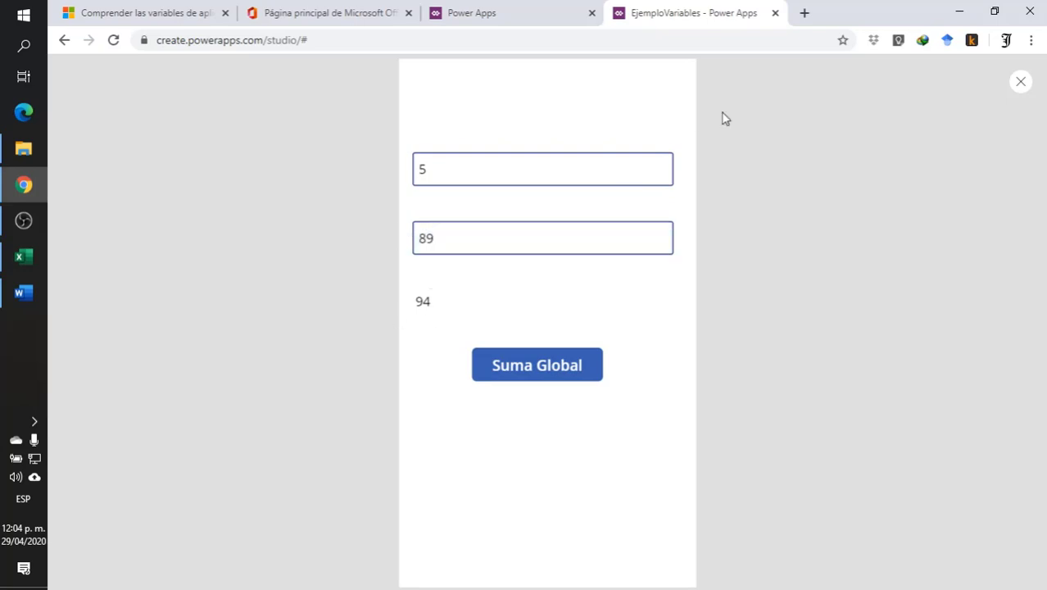
{"action": "left_click", "coordinate": [1020, 83]}
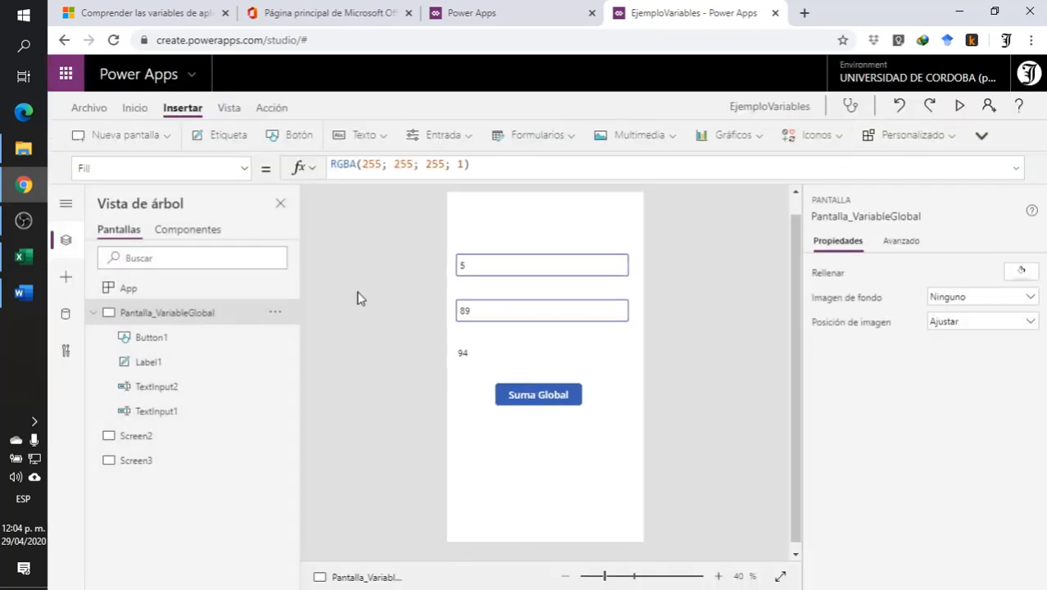
{"action": "left_click", "coordinate": [222, 135]}
{"action": "left_click_drag", "start_coordinate": [508, 227], "coordinate": [505, 443]}
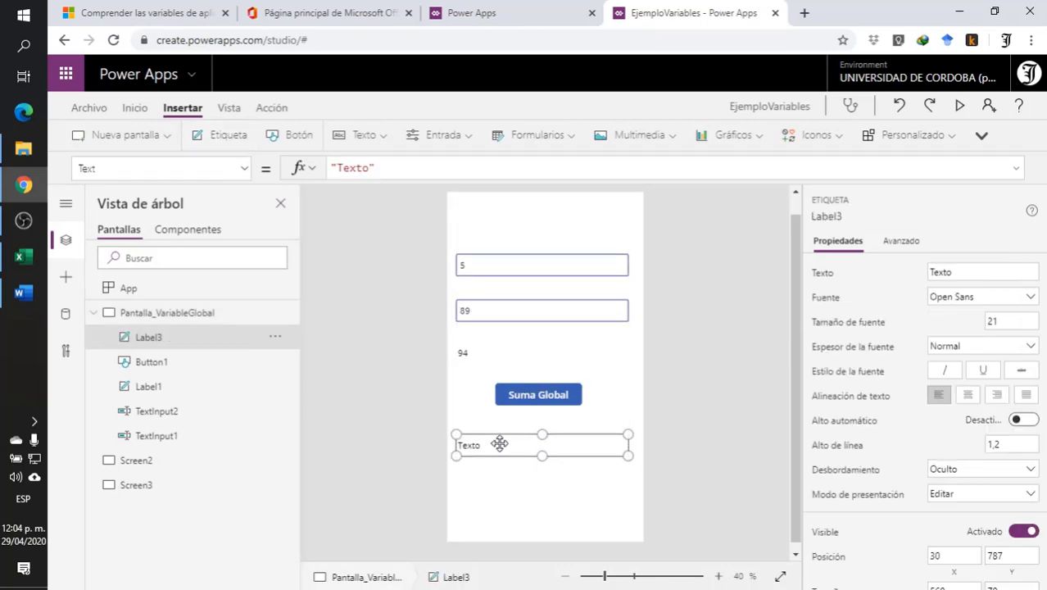
- Set the Text formula of the label below the Suma Global button to the variable SumaGlobal
{"action": "left_click", "coordinate": [398, 166]}
{"action": "left_click_drag", "start_coordinate": [397, 166], "coordinate": [264, 161]}
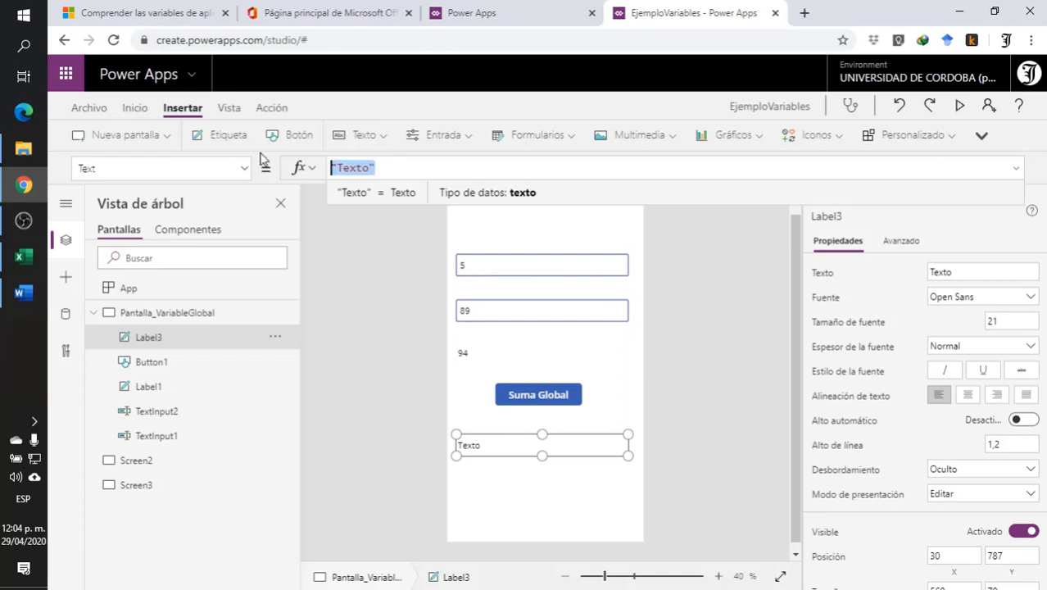
{"action": "type", "text": "suma"}
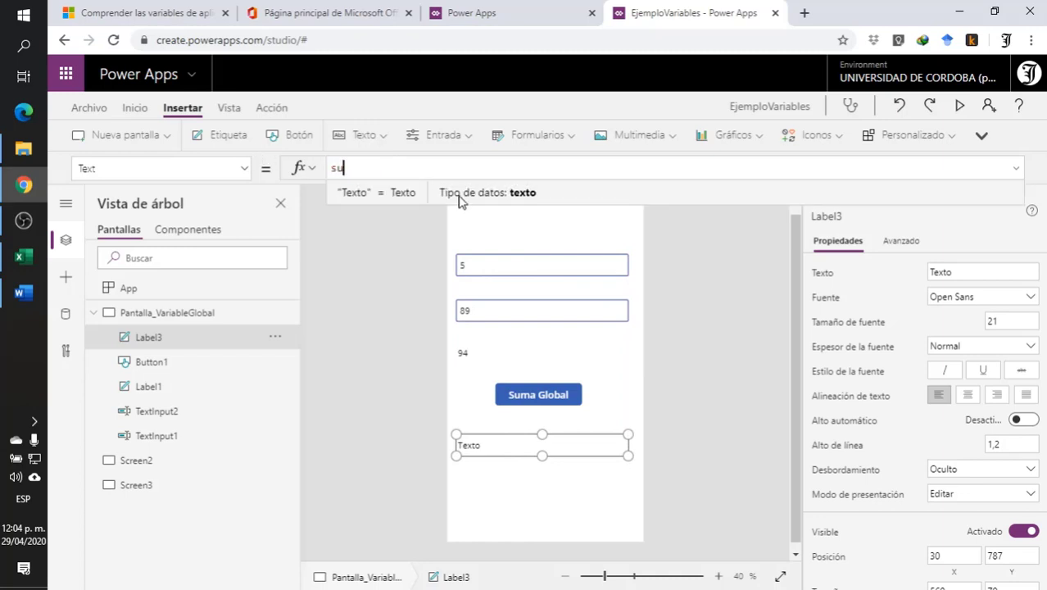
{"action": "key", "text": "BackSpace"}
{"action": "key", "text": "BackSpace"}
{"action": "type", "text": "mas"}
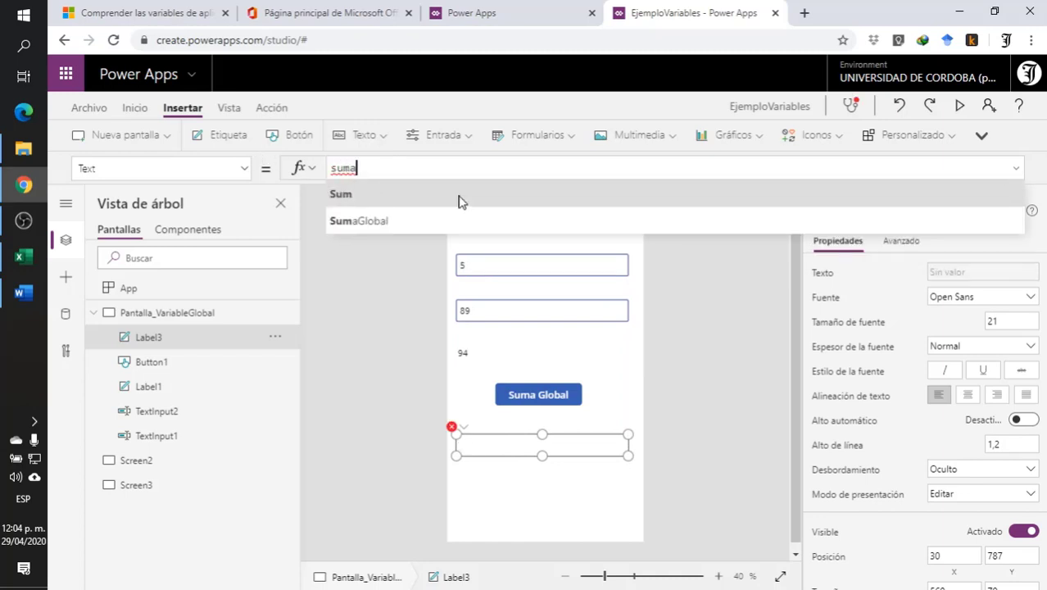
{"action": "key", "text": "BackSpace"}
{"action": "key", "text": "BackSpace"}
{"action": "left_click", "coordinate": [361, 195]}
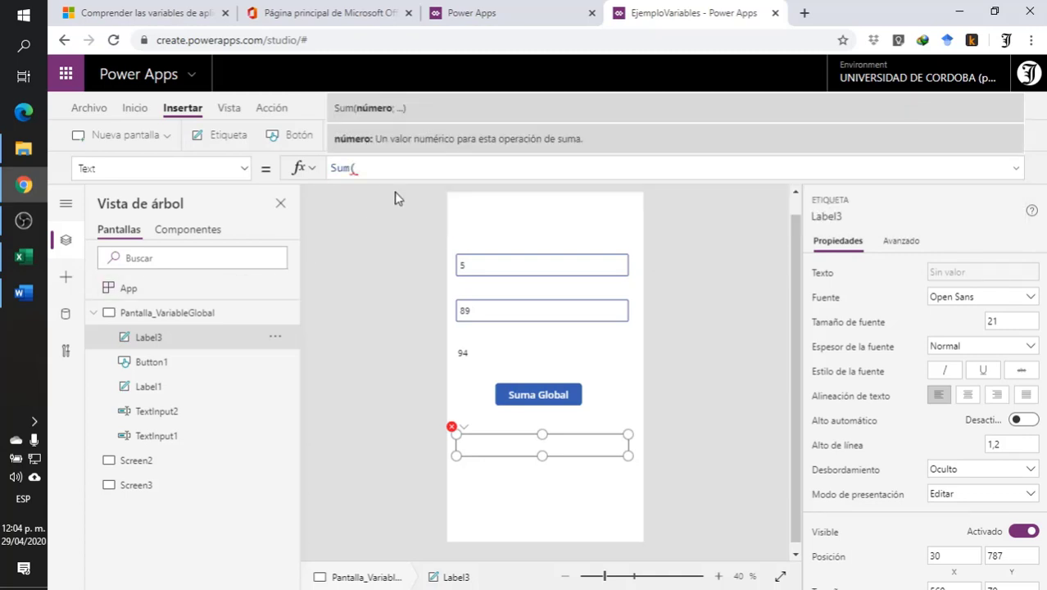
{"action": "key", "text": "BackSpace"}
{"action": "left_click", "coordinate": [392, 218]}
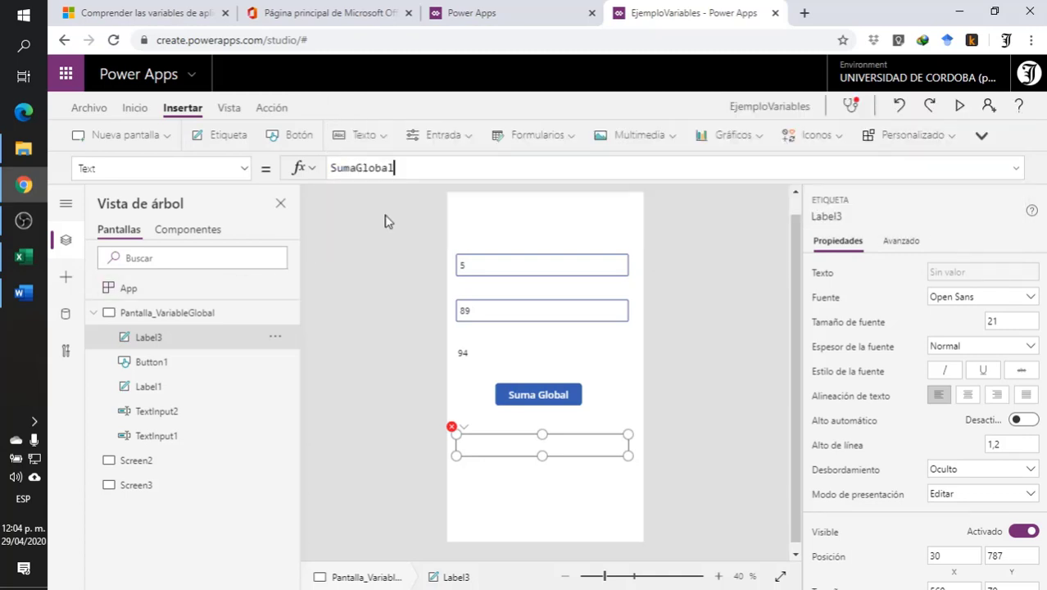
{"action": "left_click", "coordinate": [392, 425]}
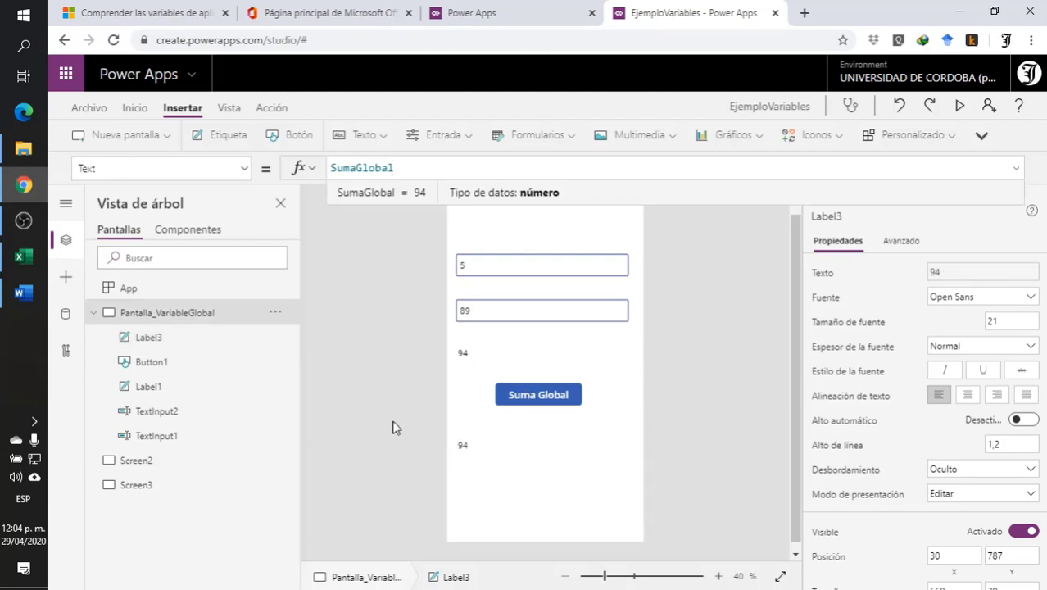
{"action": "left_click", "coordinate": [484, 452]}
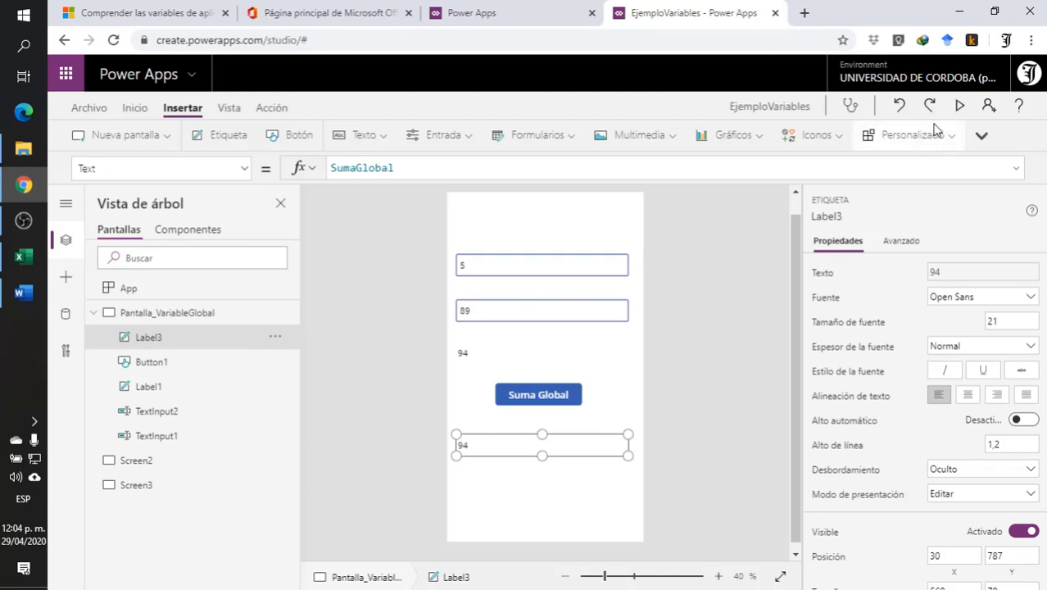
- Preview the app and change the first text input to 50 to test its OnChange update
{"action": "left_click", "coordinate": [959, 105]}
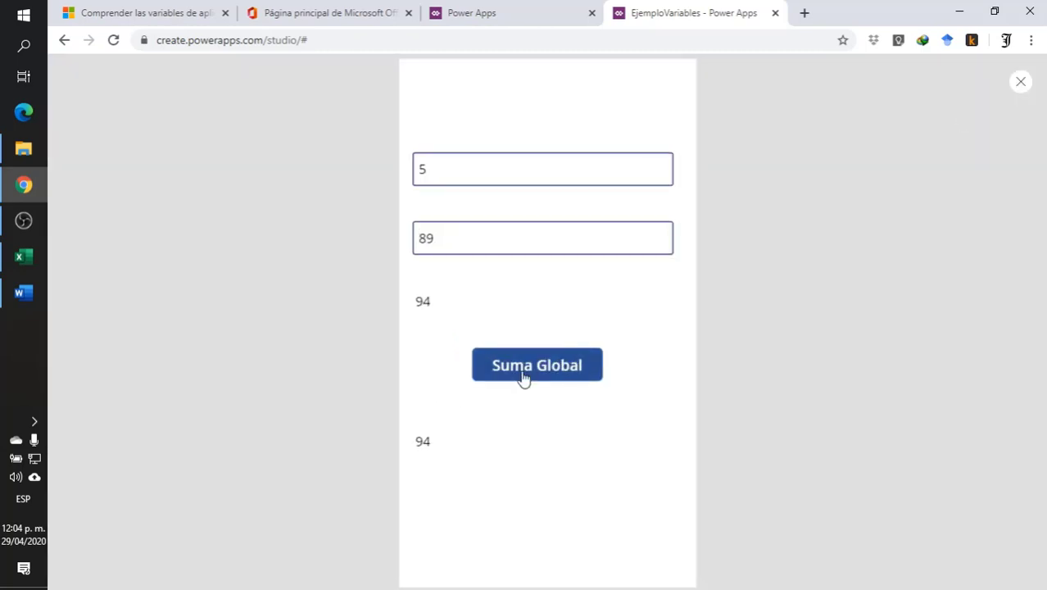
{"action": "left_click", "coordinate": [437, 170]}
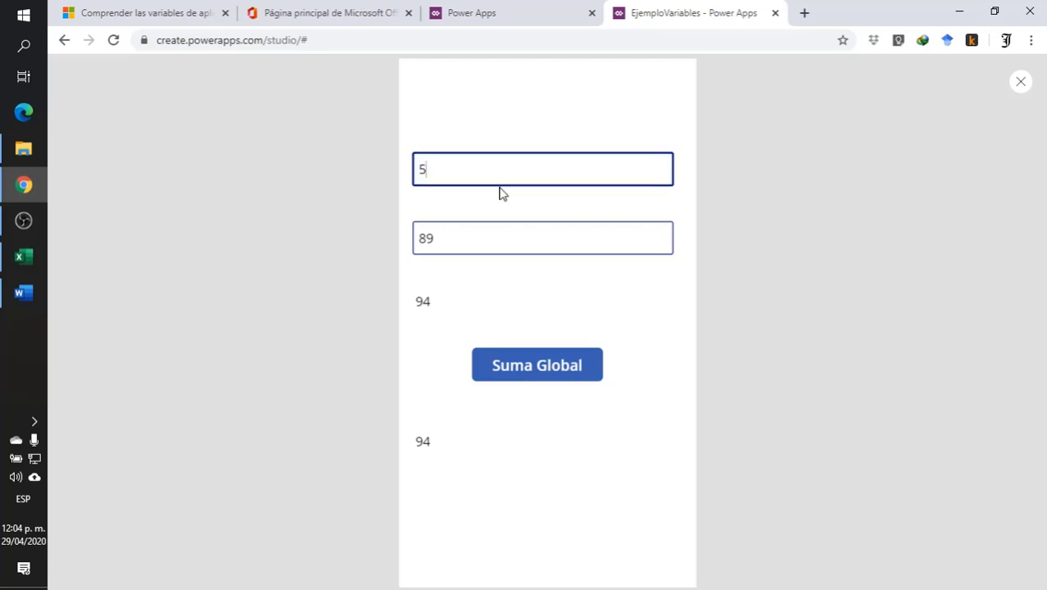
{"action": "type", "text": "0"}
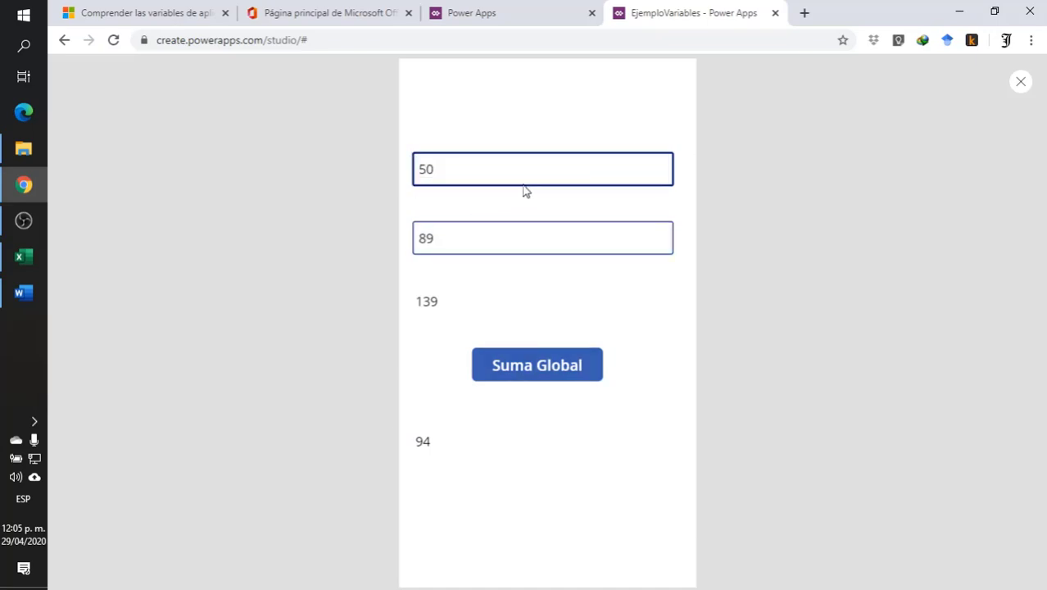
{"action": "left_click", "coordinate": [460, 120]}
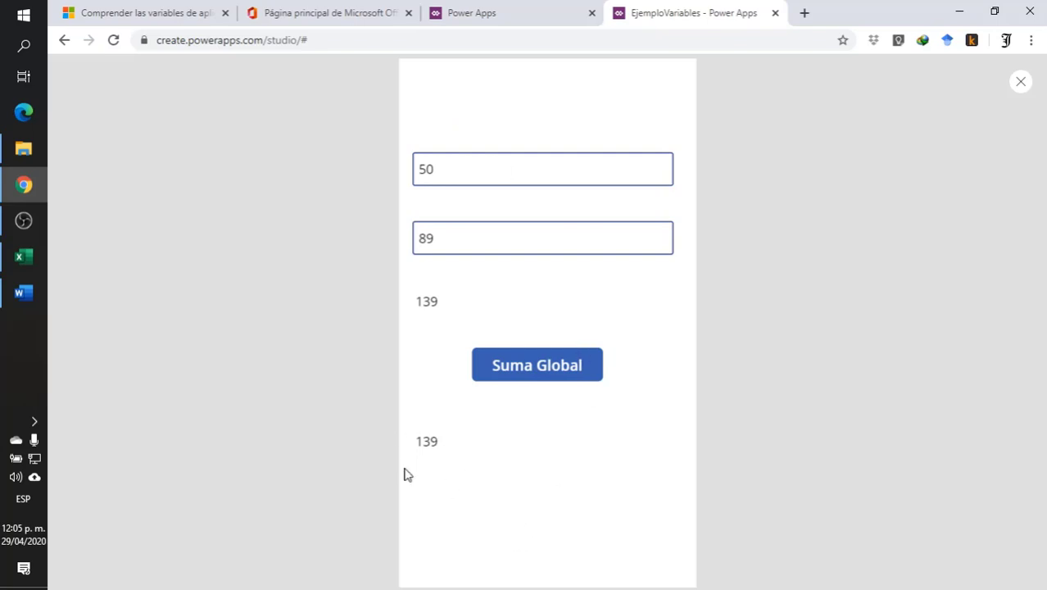
- Change the second text input to 7 to test its OnChange update, and close the preview
{"action": "left_click", "coordinate": [433, 238]}
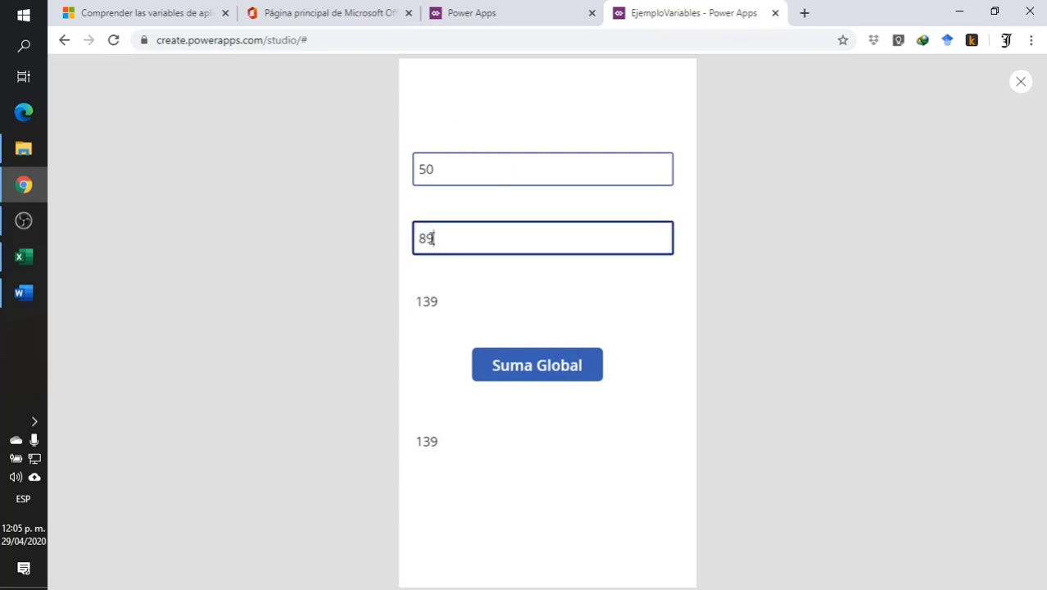
{"action": "key", "text": "BackSpace"}
{"action": "key", "text": "BackSpace"}
{"action": "left_click", "coordinate": [450, 170]}
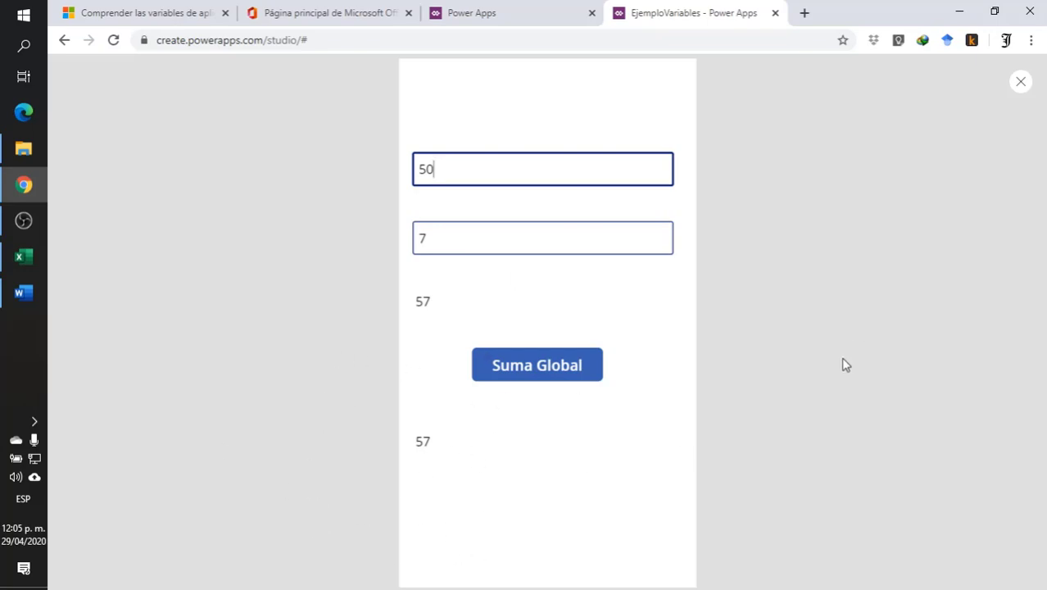
{"action": "left_click", "coordinate": [1021, 82]}
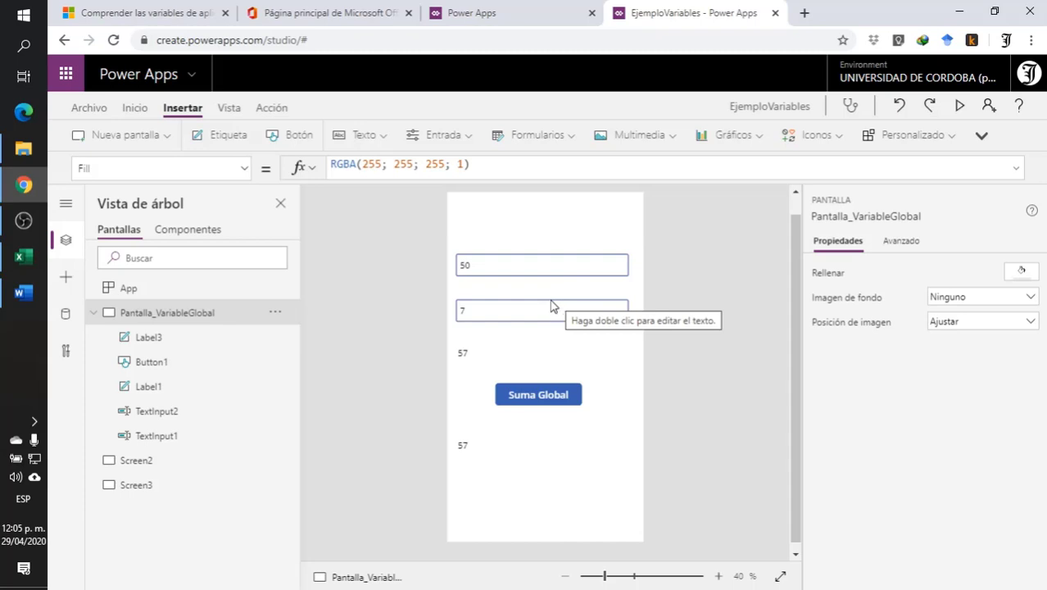
- Collapse Pantalla_VariableGlobal in the tree and rename Screen2 as Pantalla_Contexto
{"action": "left_click", "coordinate": [93, 312]}
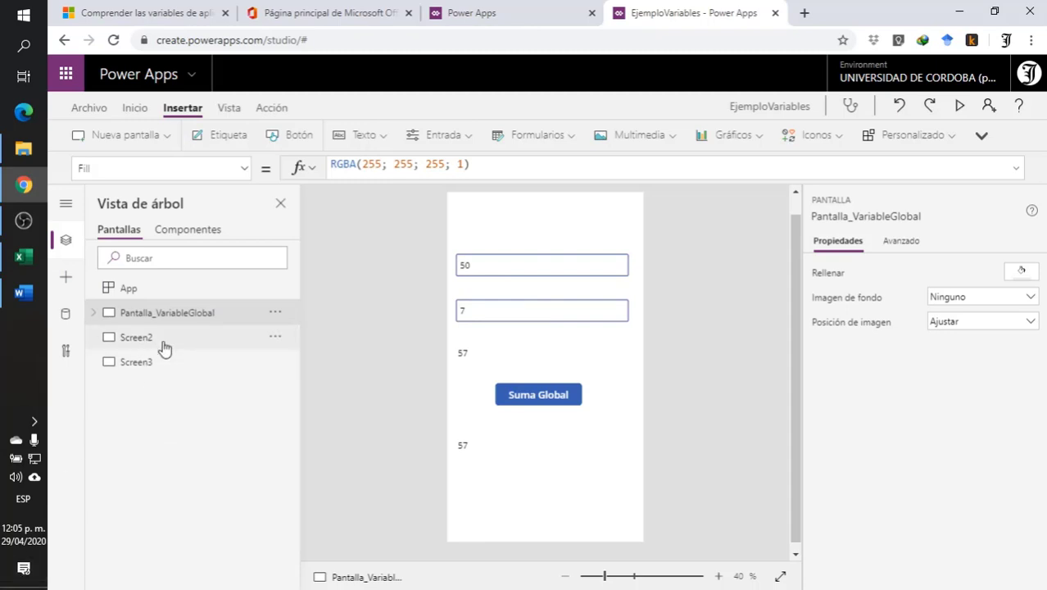
{"action": "left_click", "coordinate": [132, 338]}
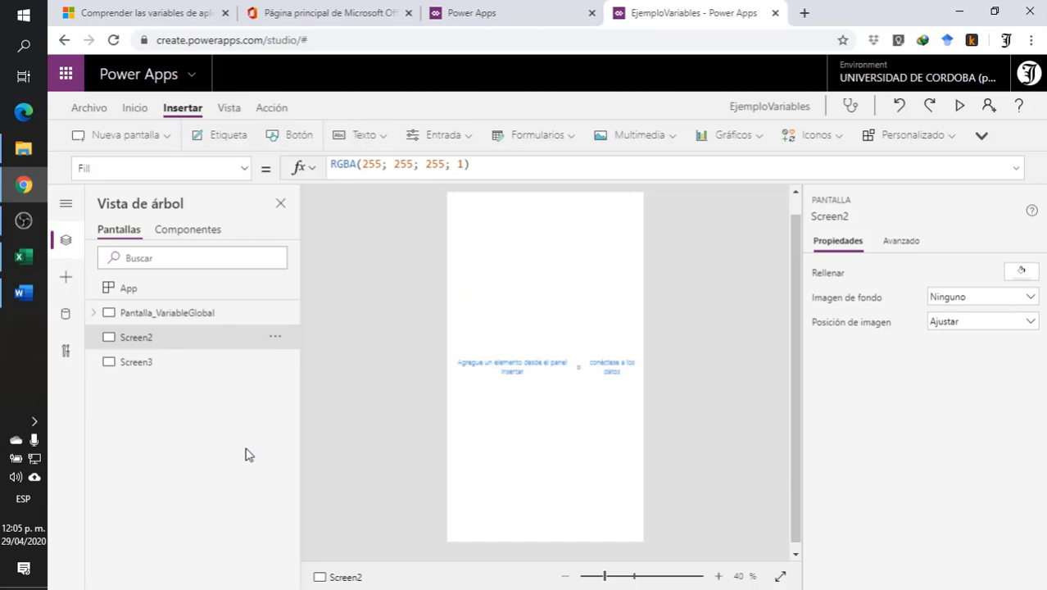
{"action": "right_click", "coordinate": [150, 339]}
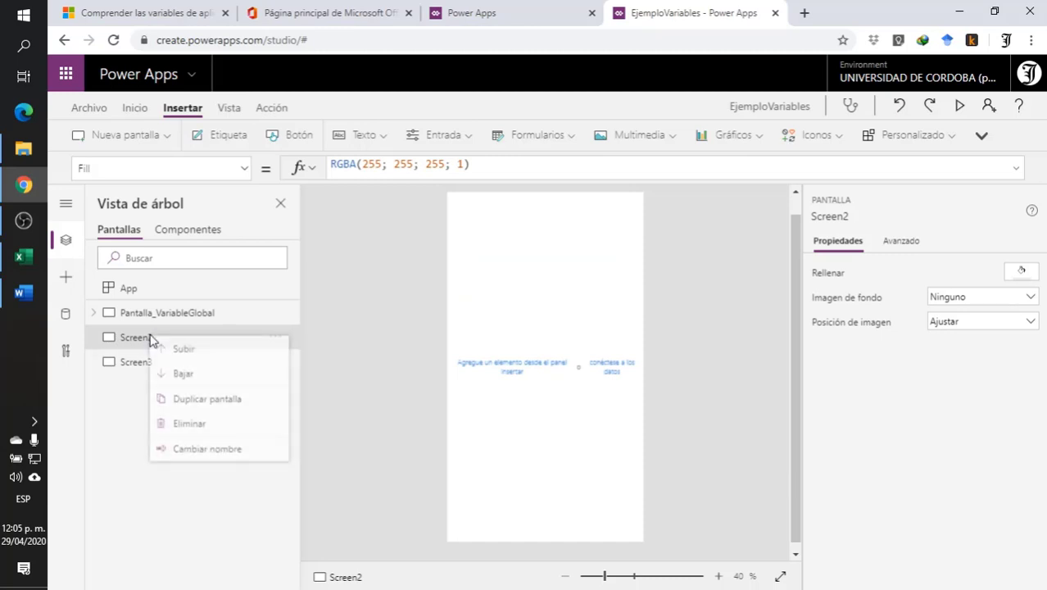
{"action": "left_click", "coordinate": [225, 455]}
{"action": "type", "text": "Pantalla_"}
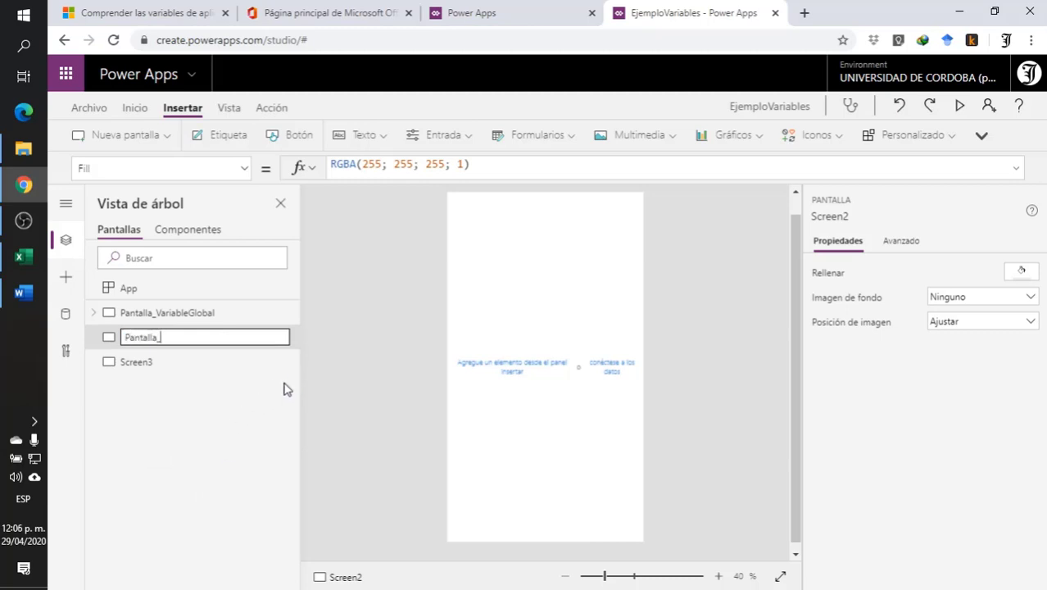
{"action": "type", "text": "Contexto"}
{"action": "key", "text": "Return"}
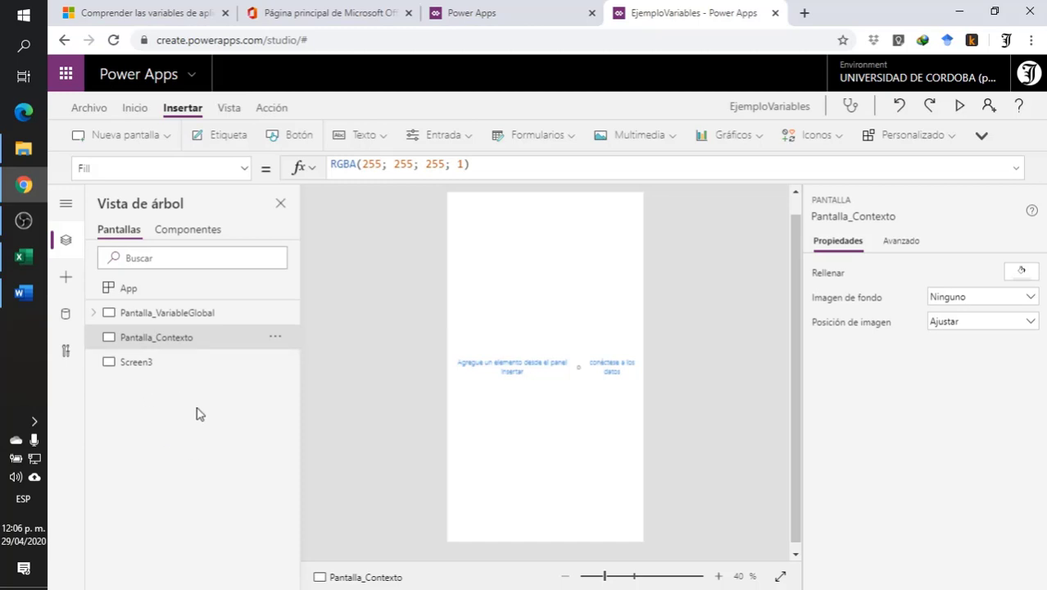
- Insert two text inputs on Pantalla_Contexto and stack them in the upper half of the screen
{"action": "left_click", "coordinate": [443, 139]}
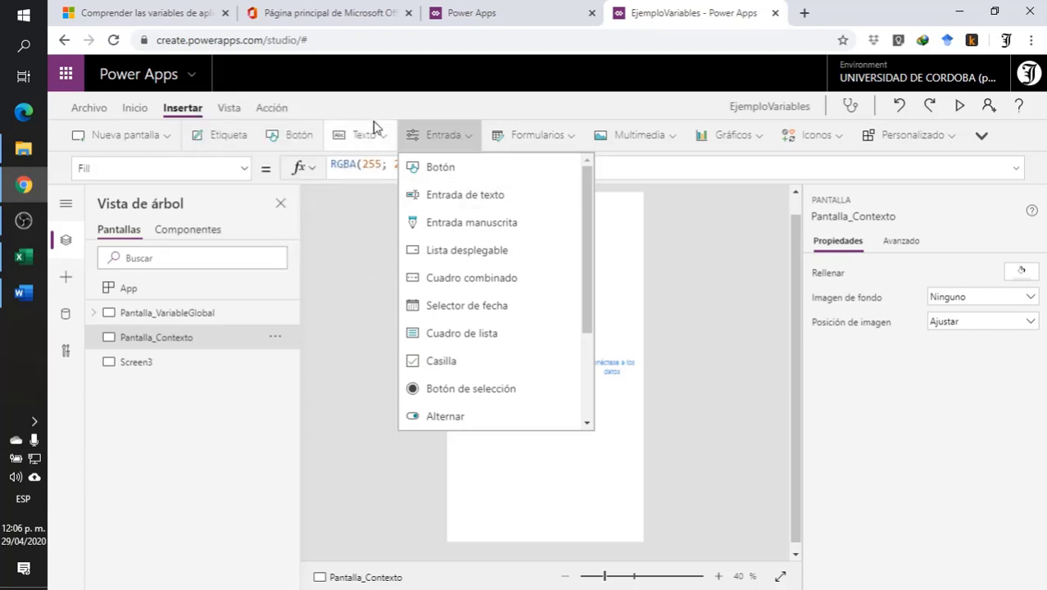
{"action": "left_click", "coordinate": [453, 197]}
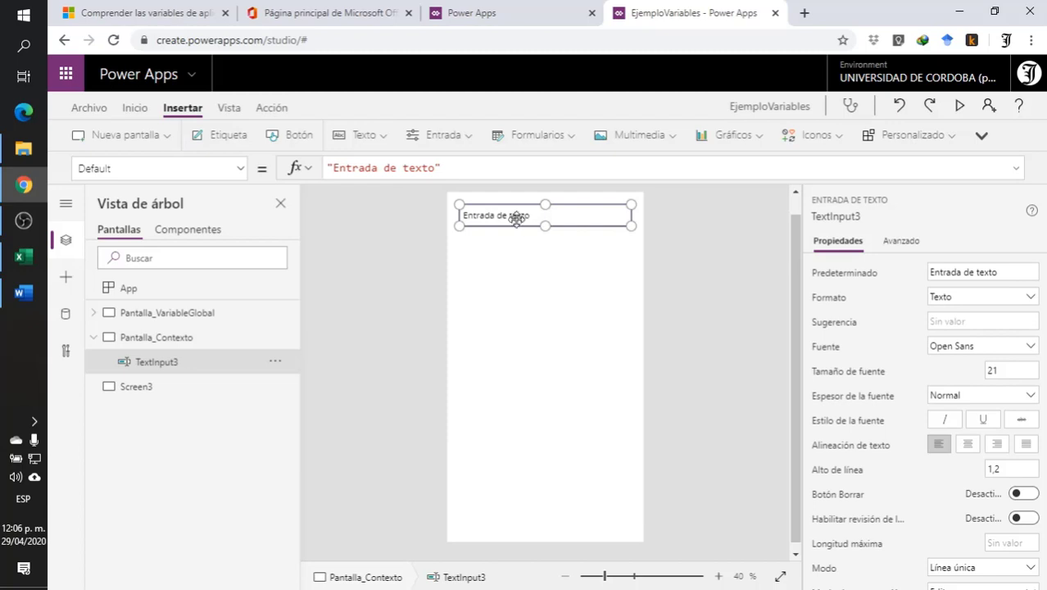
{"action": "left_click_drag", "start_coordinate": [519, 215], "coordinate": [515, 276]}
{"action": "left_click", "coordinate": [437, 134]}
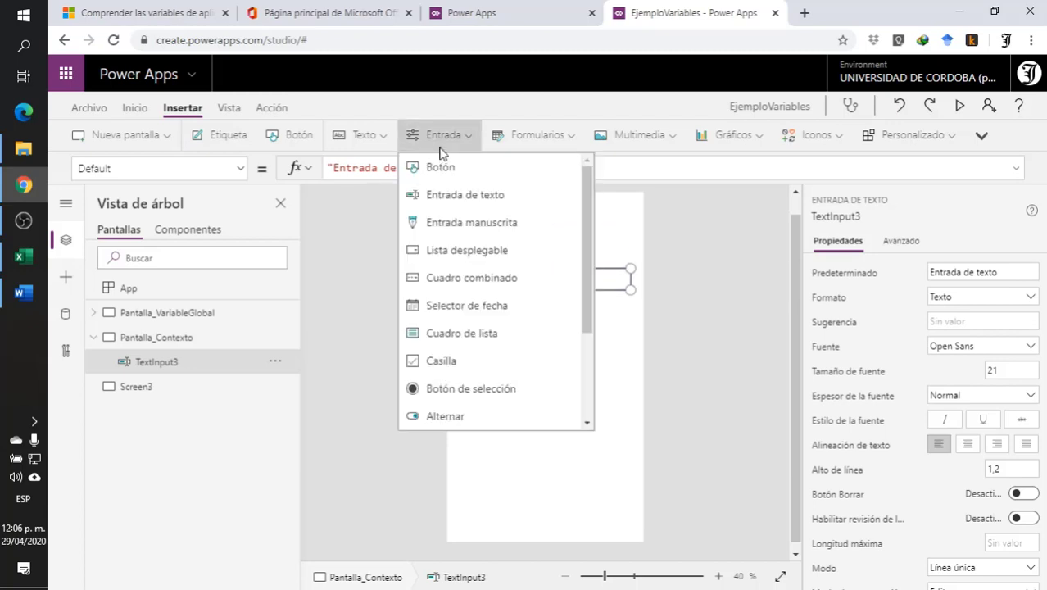
{"action": "left_click", "coordinate": [441, 197]}
{"action": "left_click_drag", "start_coordinate": [533, 206], "coordinate": [527, 307]}
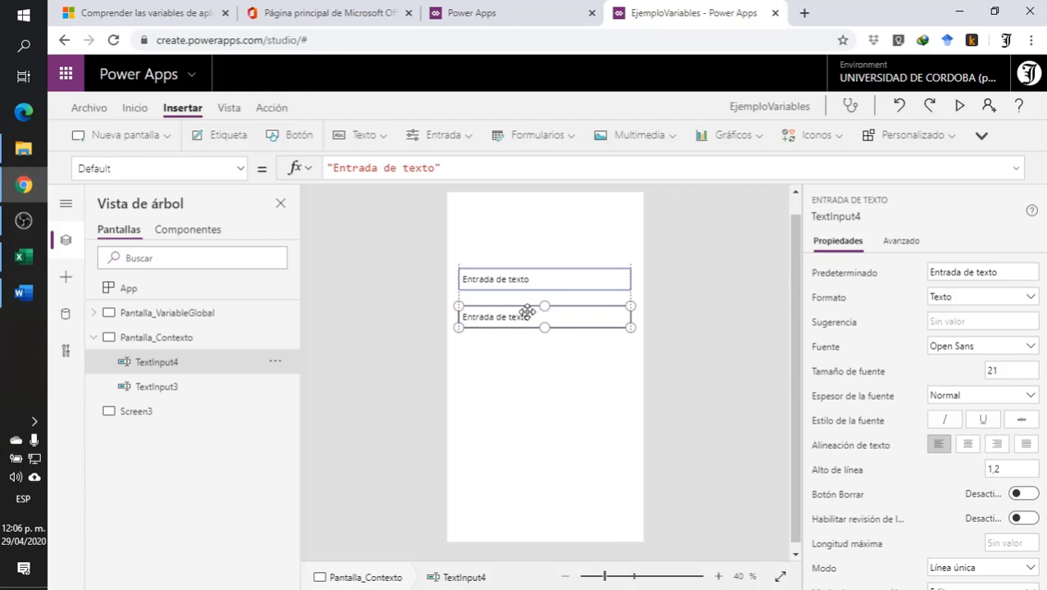
- Insert a button below the two text inputs and a label beneath that button
{"action": "left_click", "coordinate": [430, 134]}
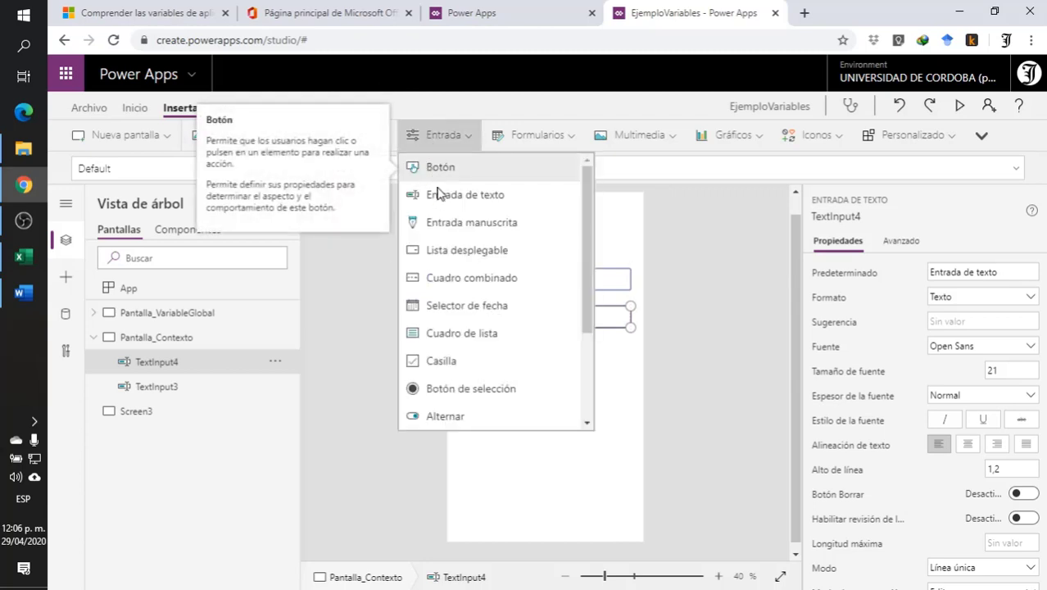
{"action": "left_click", "coordinate": [442, 168]}
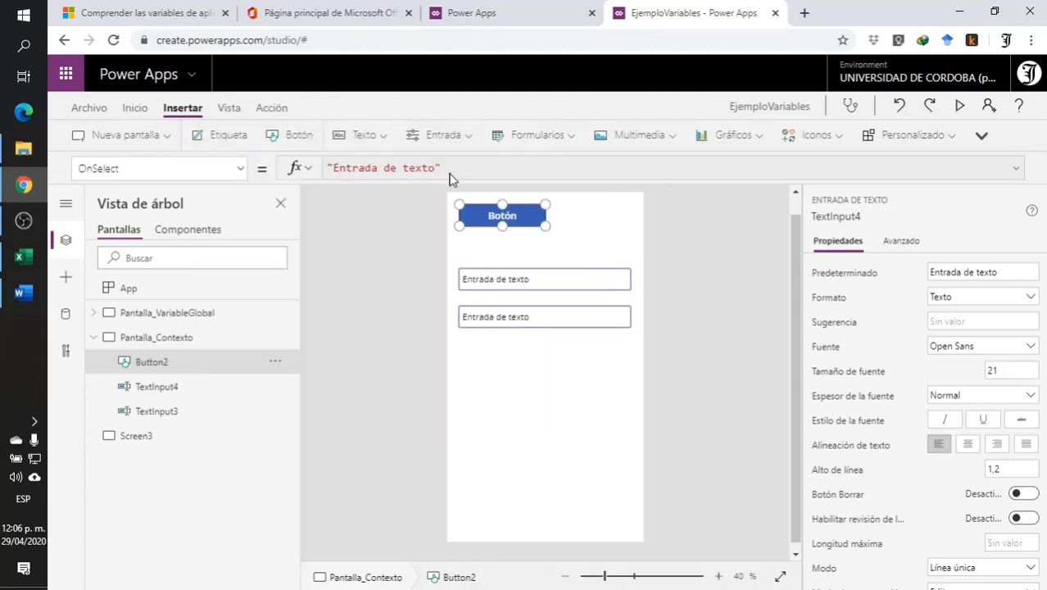
{"action": "left_click_drag", "start_coordinate": [527, 220], "coordinate": [565, 371]}
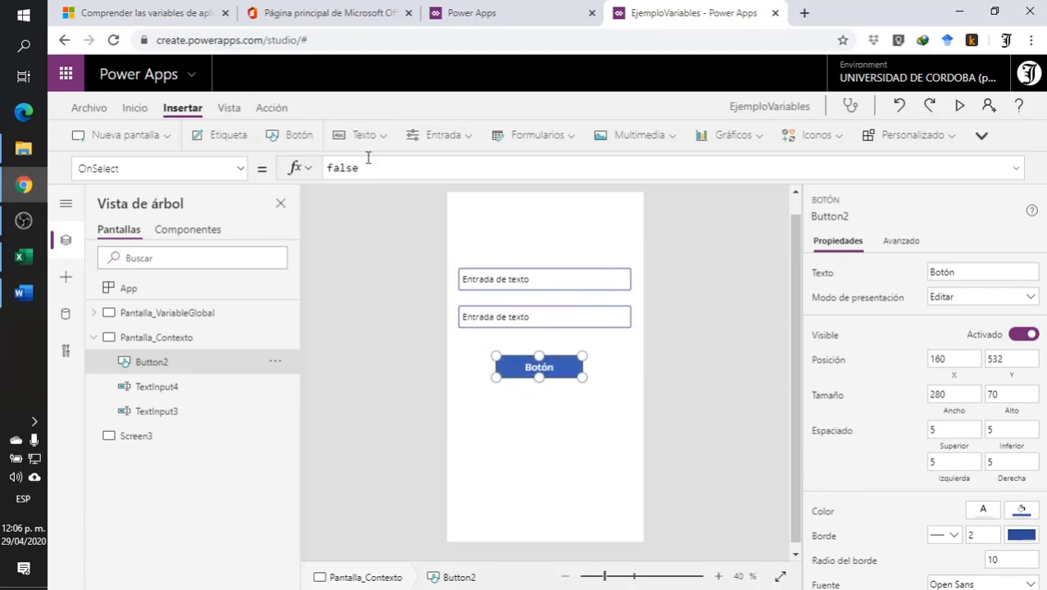
{"action": "left_click", "coordinate": [221, 135]}
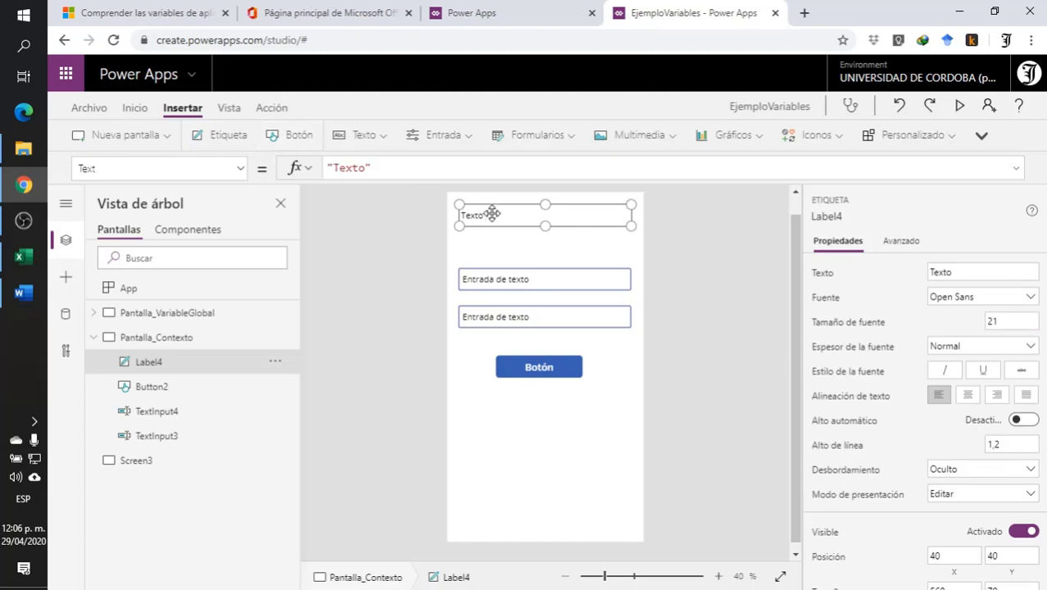
{"action": "left_click_drag", "start_coordinate": [492, 213], "coordinate": [496, 419]}
{"action": "left_click", "coordinate": [577, 469]}
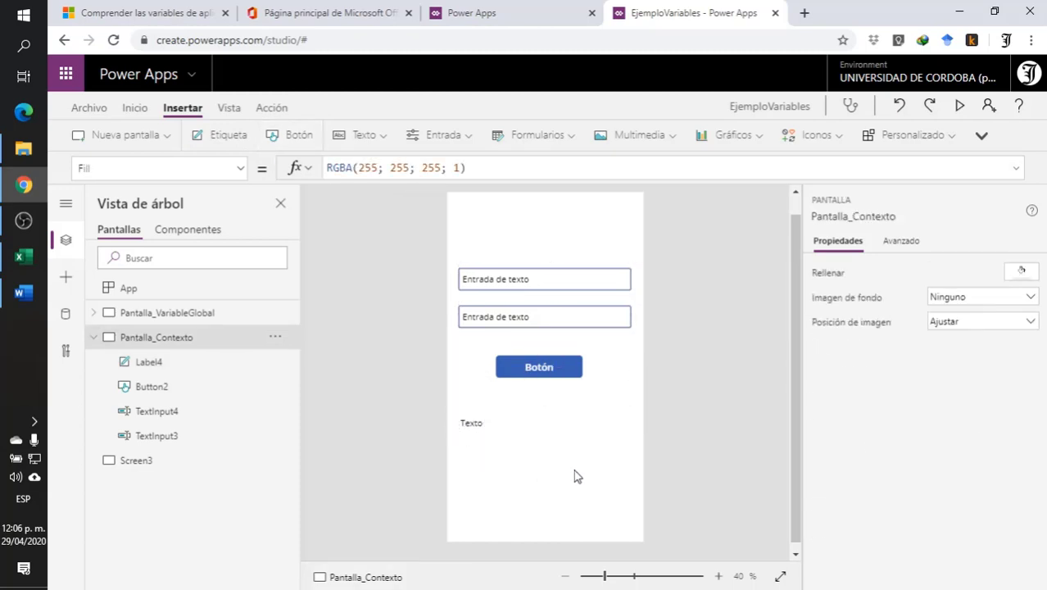
- Set the Default value of both text inputs on Pantalla_Contexto to 0
{"action": "left_click", "coordinate": [495, 283]}
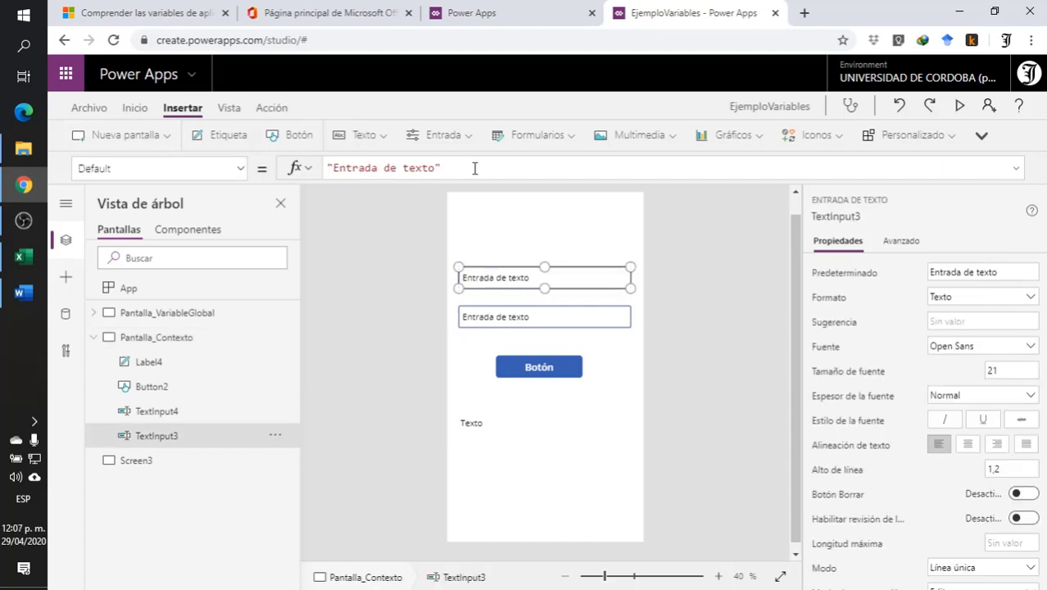
{"action": "left_click_drag", "start_coordinate": [474, 169], "coordinate": [201, 178]}
{"action": "type", "text": "0"}
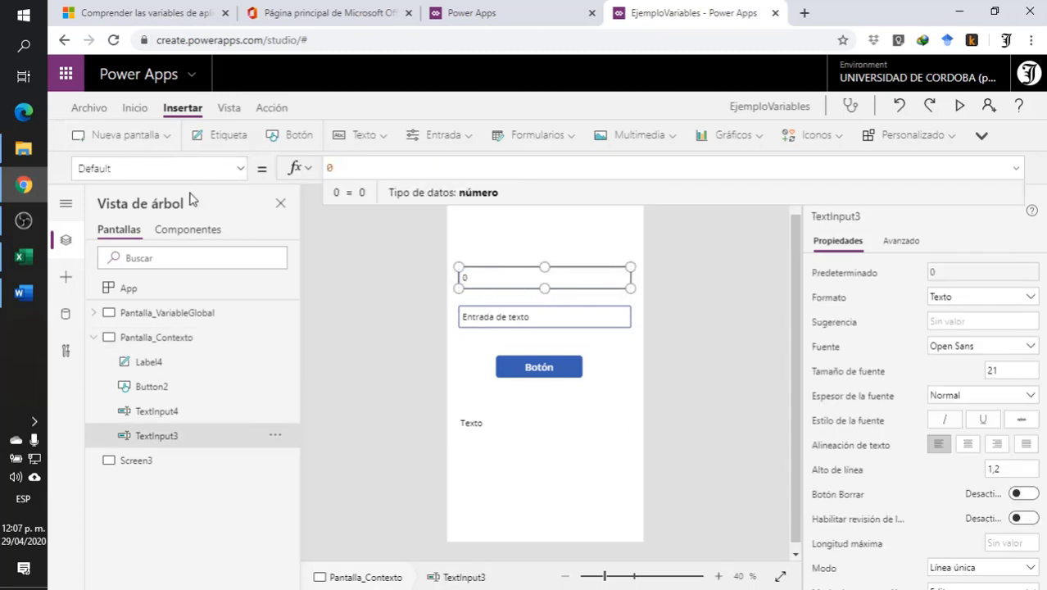
{"action": "left_click", "coordinate": [477, 317]}
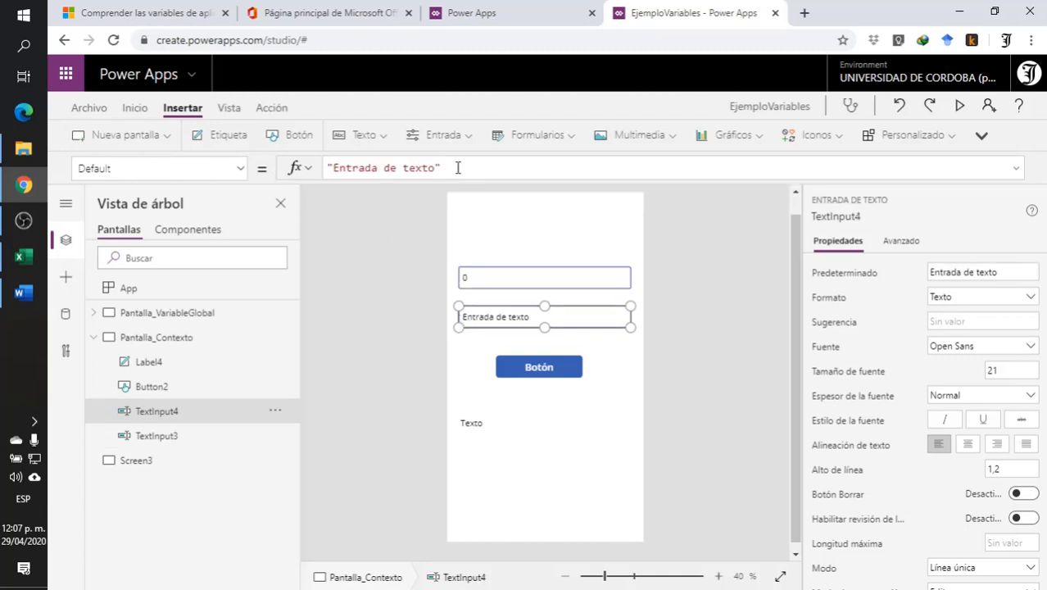
{"action": "left_click_drag", "start_coordinate": [458, 168], "coordinate": [161, 166]}
{"action": "type", "text": "0"}
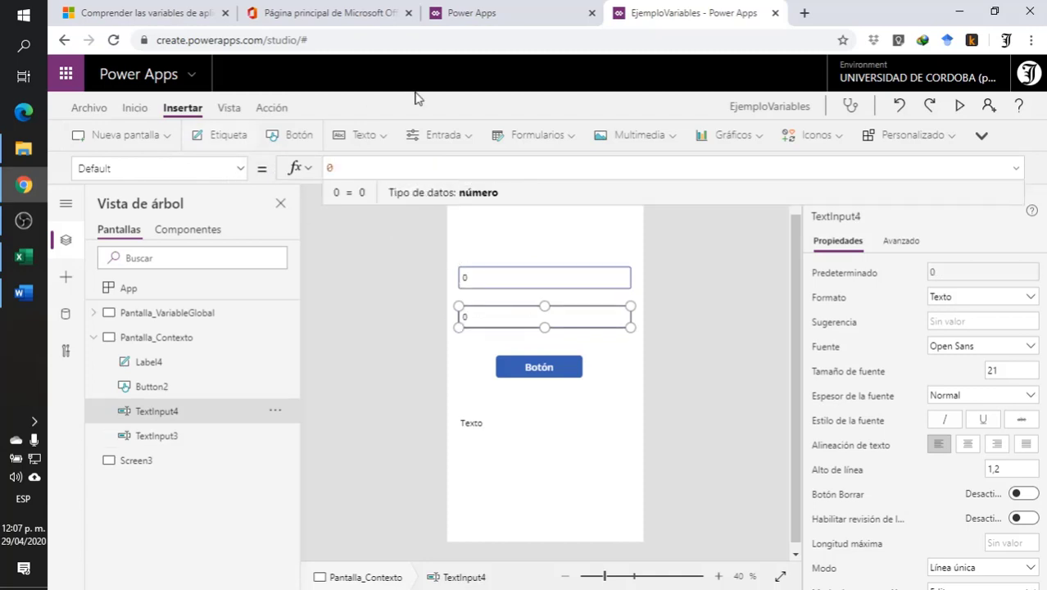
{"action": "left_click", "coordinate": [598, 424]}
- Change the button's text to Suma Contexto
{"action": "left_click", "coordinate": [562, 373]}
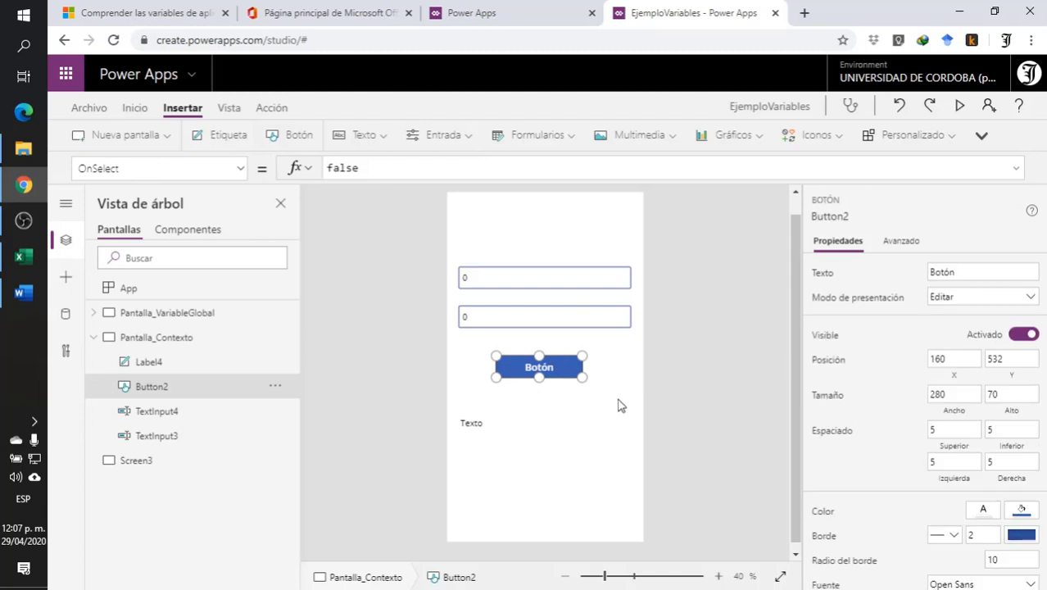
{"action": "left_click_drag", "start_coordinate": [971, 271], "coordinate": [861, 277]}
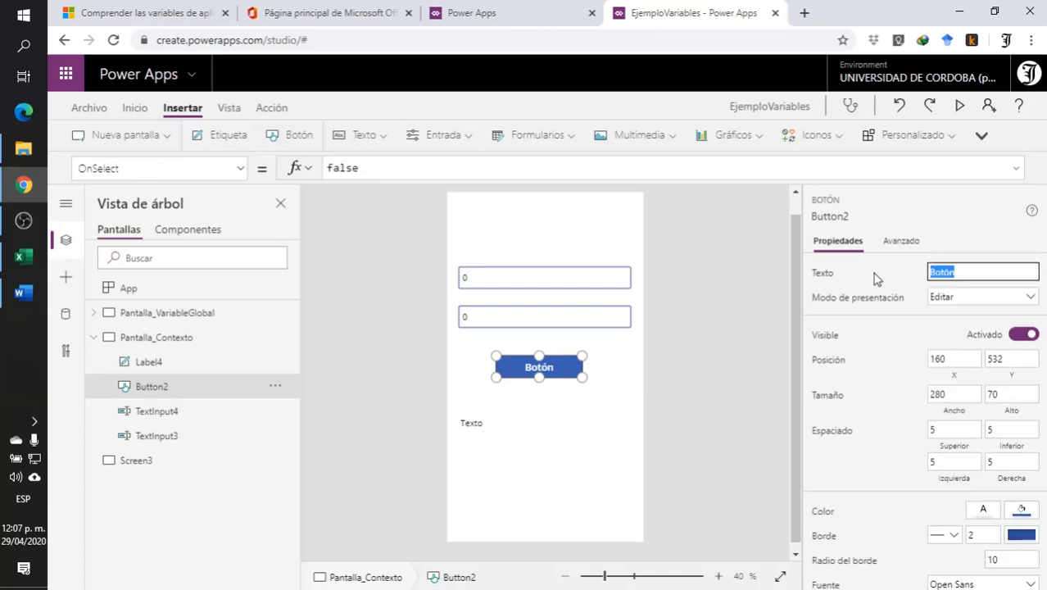
{"action": "type", "text": "Suma Contexto"}
{"action": "left_click", "coordinate": [612, 438]}
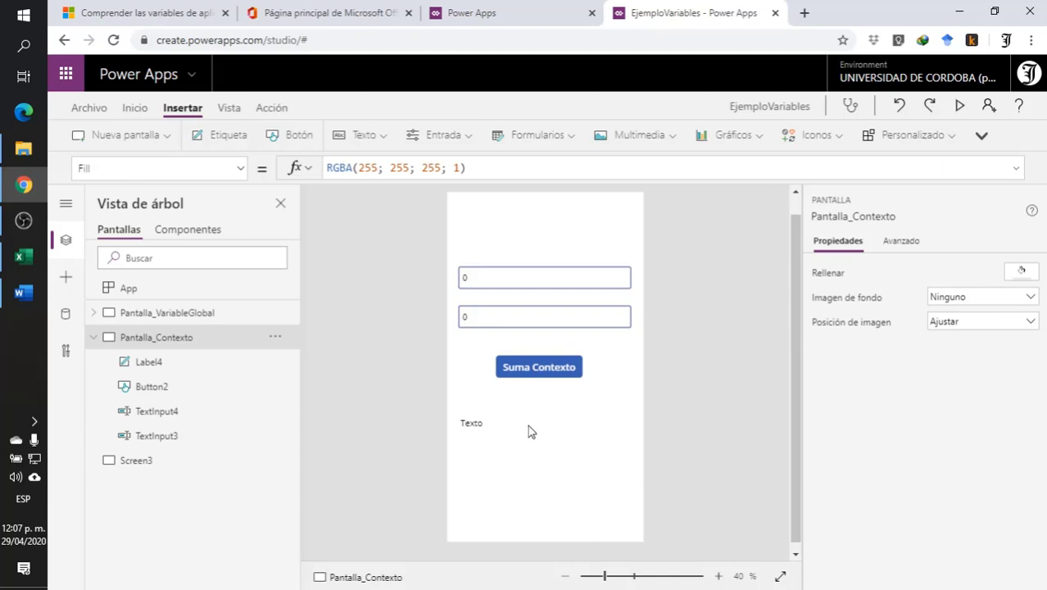
- Move both text inputs higher and insert a label between the second input and the Suma Contexto button
{"action": "left_click", "coordinate": [491, 422]}
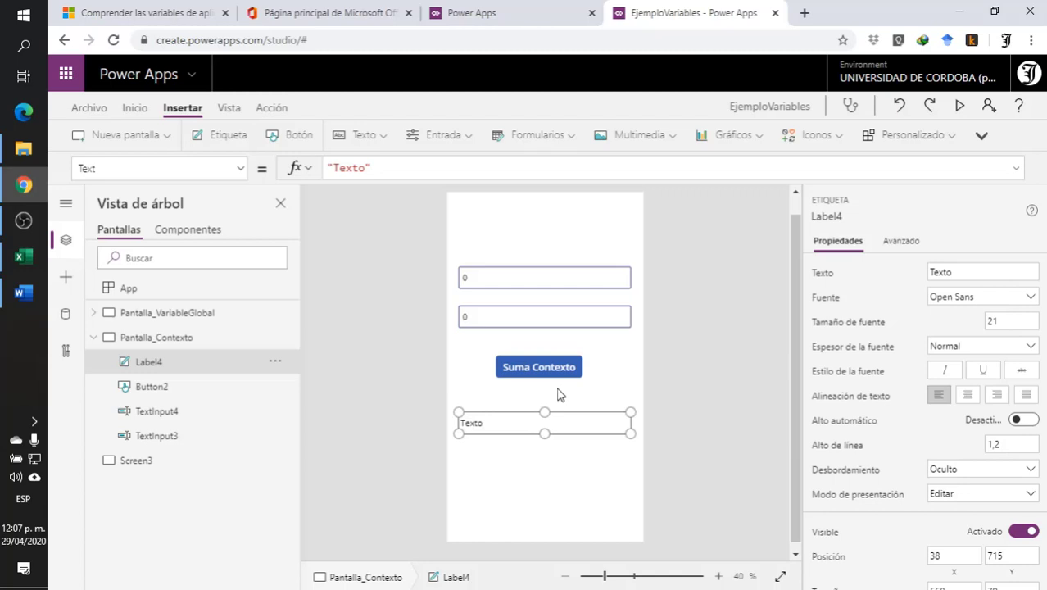
{"action": "left_click", "coordinate": [518, 274]}
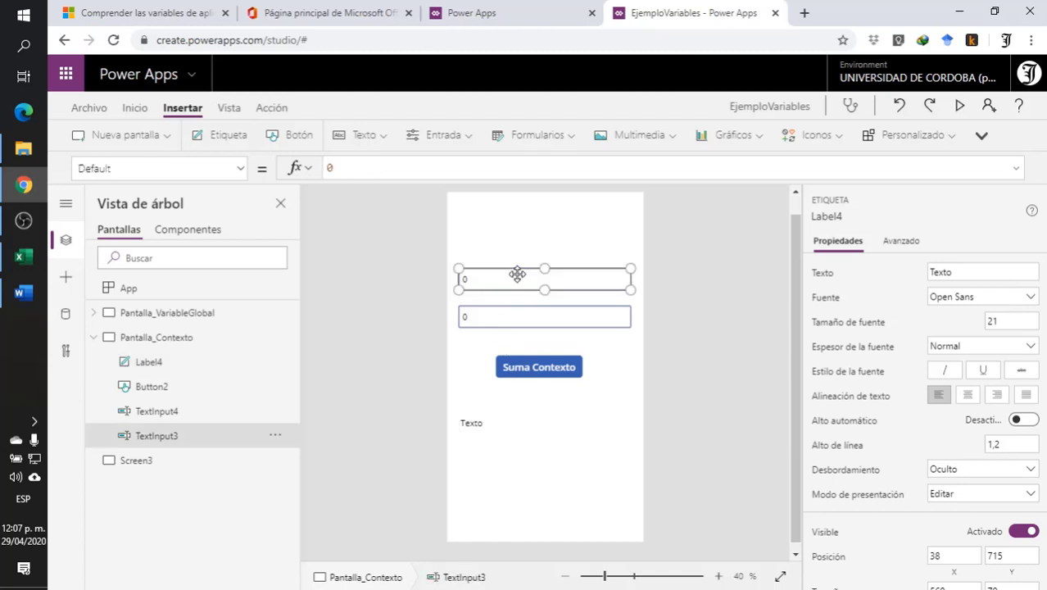
{"action": "left_click_drag", "start_coordinate": [519, 274], "coordinate": [519, 244]}
{"action": "left_click_drag", "start_coordinate": [516, 327], "coordinate": [512, 282]}
{"action": "left_click", "coordinate": [222, 137]}
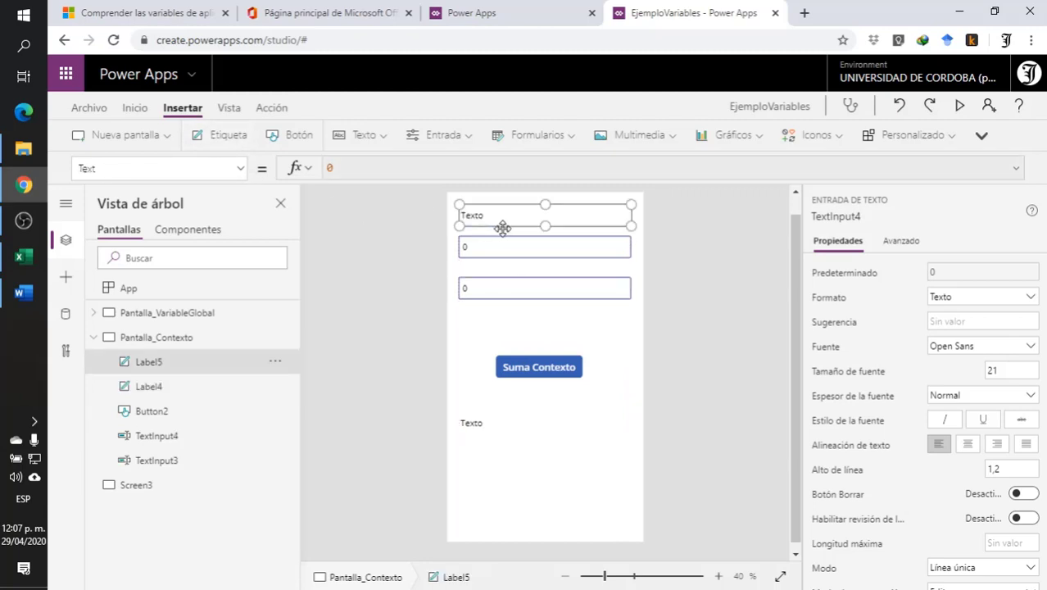
{"action": "left_click_drag", "start_coordinate": [502, 215], "coordinate": [505, 323]}
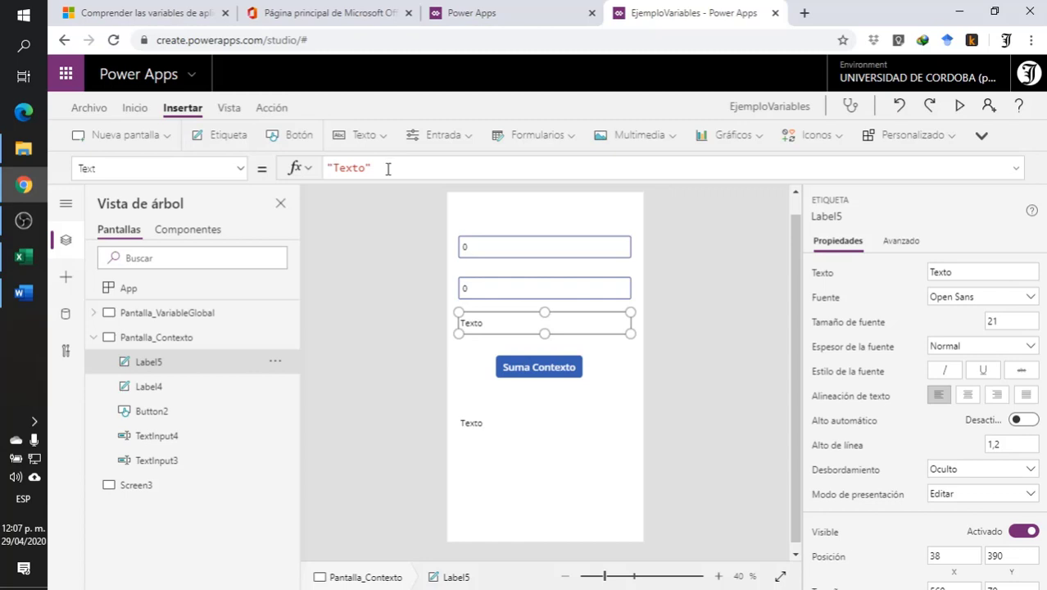
- Set the Text formula of the label above the Suma Contexto button to TextInput3 + TextInput4
{"action": "left_click", "coordinate": [488, 246]}
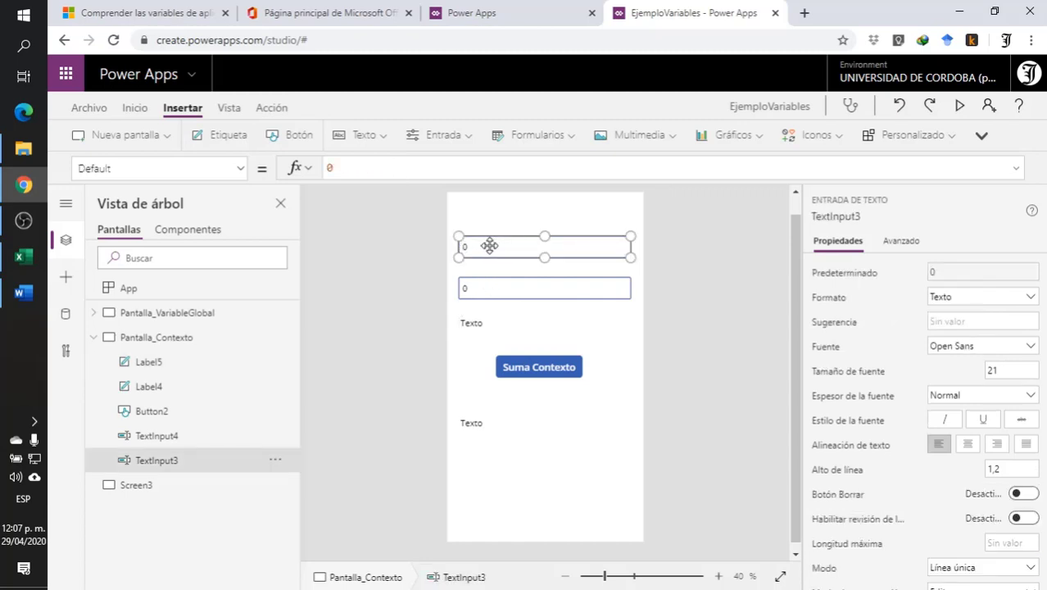
{"action": "left_click", "coordinate": [487, 289]}
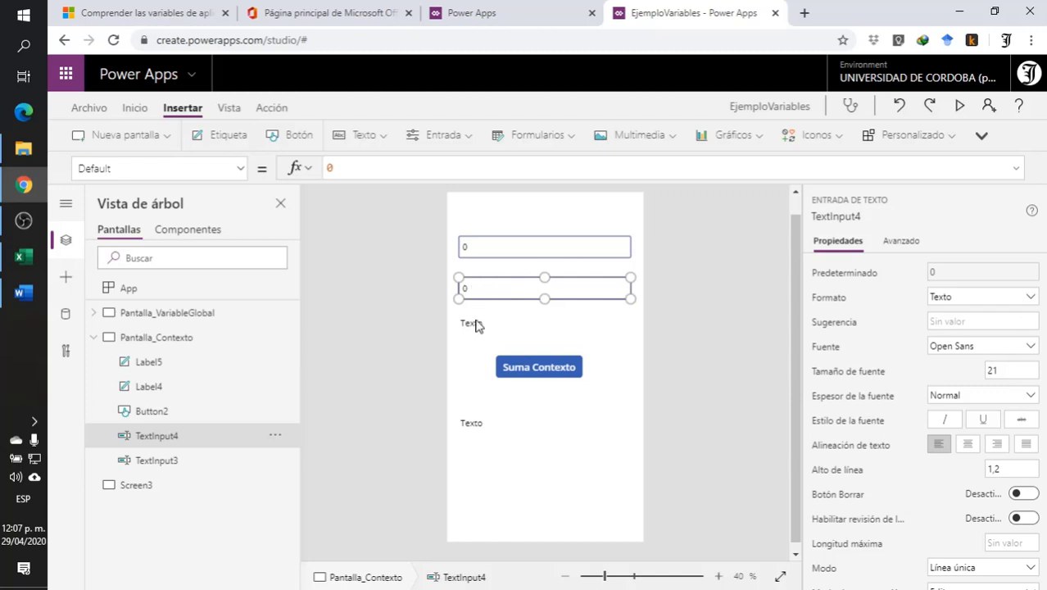
{"action": "left_click", "coordinate": [469, 321]}
{"action": "left_click_drag", "start_coordinate": [381, 170], "coordinate": [294, 168]}
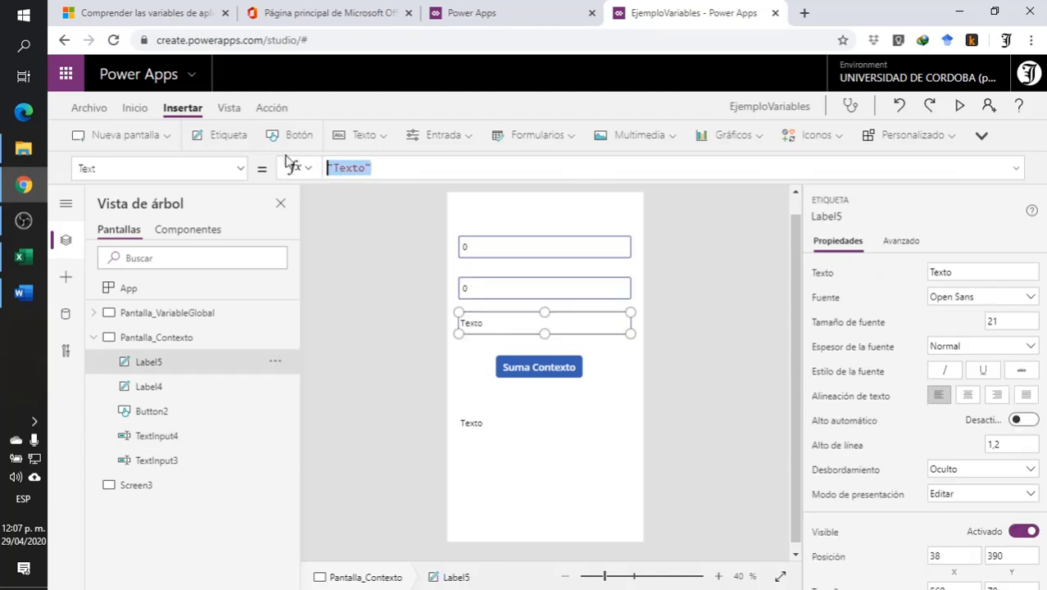
{"action": "key", "text": "BackSpace"}
{"action": "type", "text": "Tex"}
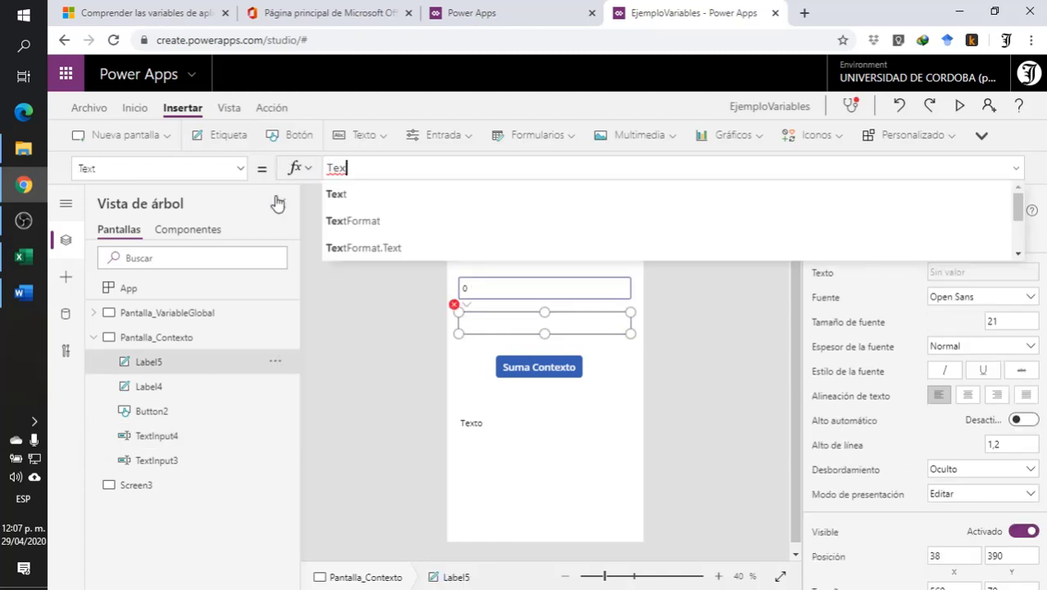
{"action": "type", "text": "ti"}
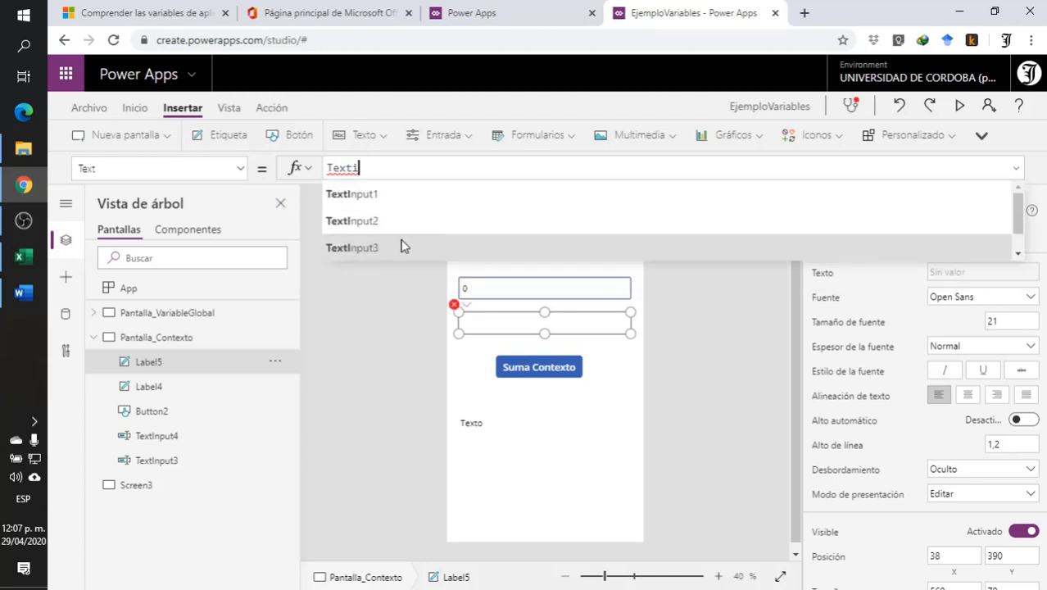
{"action": "left_click", "coordinate": [401, 246]}
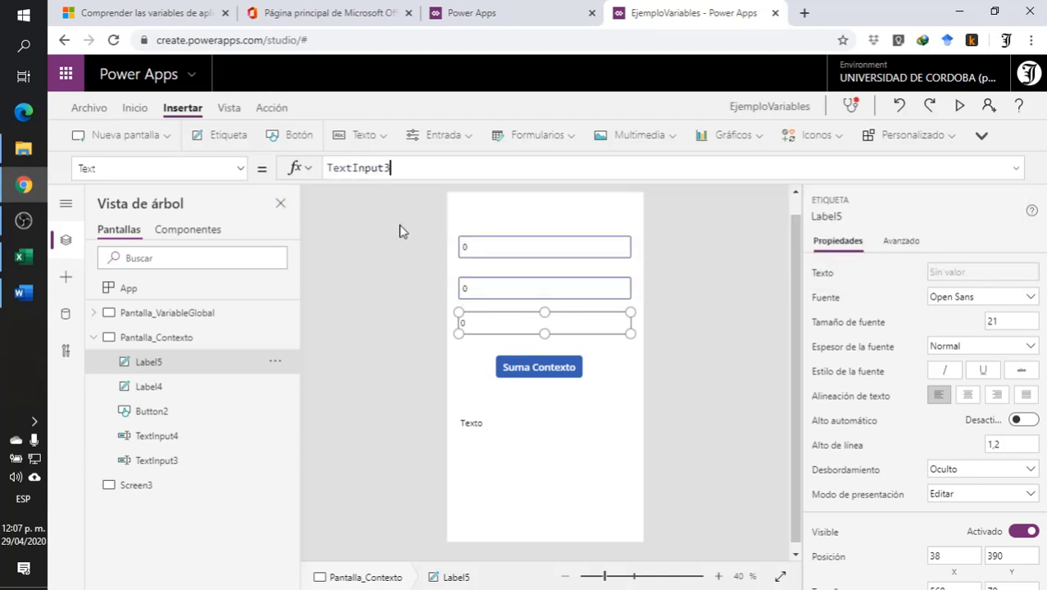
{"action": "type", "text": "+ "}
{"action": "type", "text": "text"}
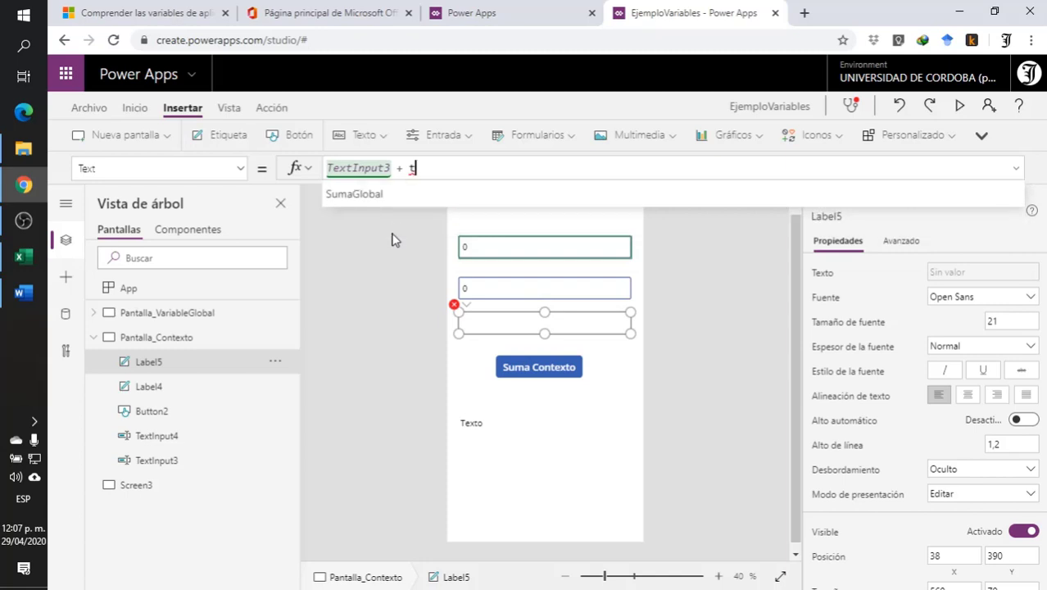
{"action": "scroll", "coordinate": [391, 238], "scroll_direction": "down", "scroll_amount": 4}
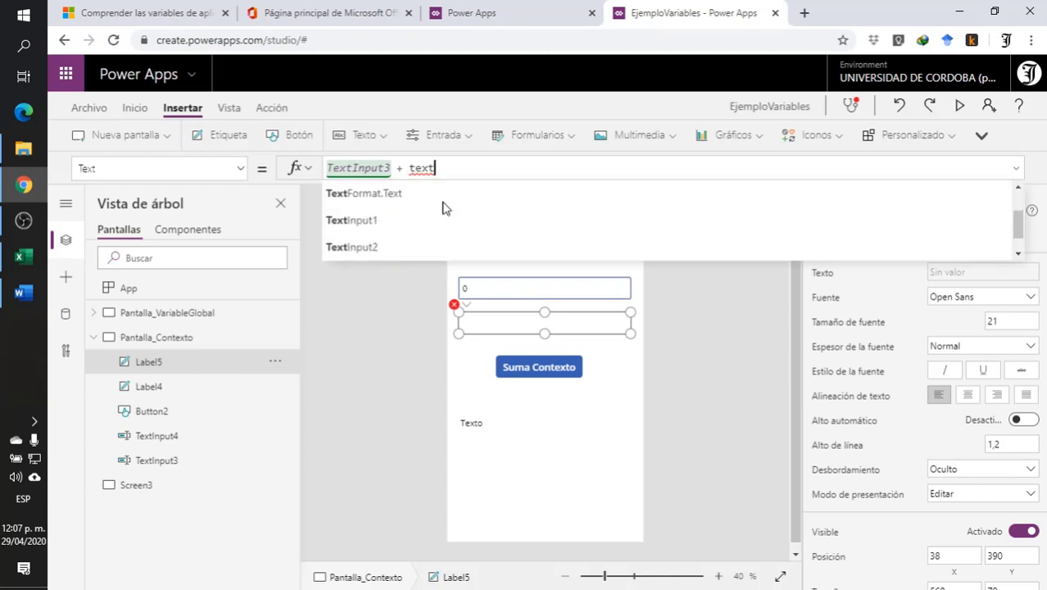
{"action": "left_click", "coordinate": [388, 210]}
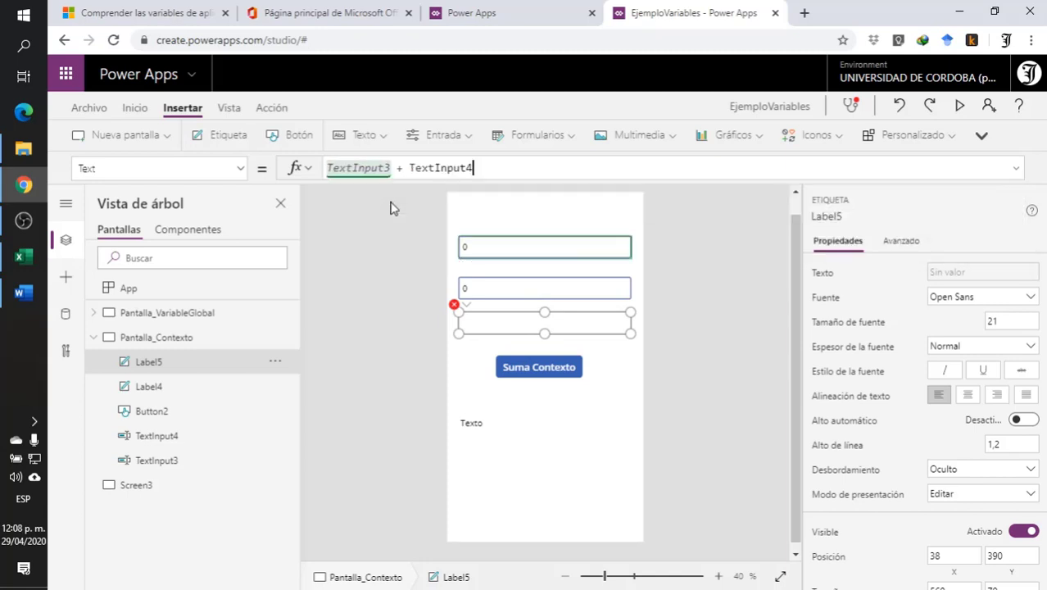
{"action": "left_click", "coordinate": [393, 287]}
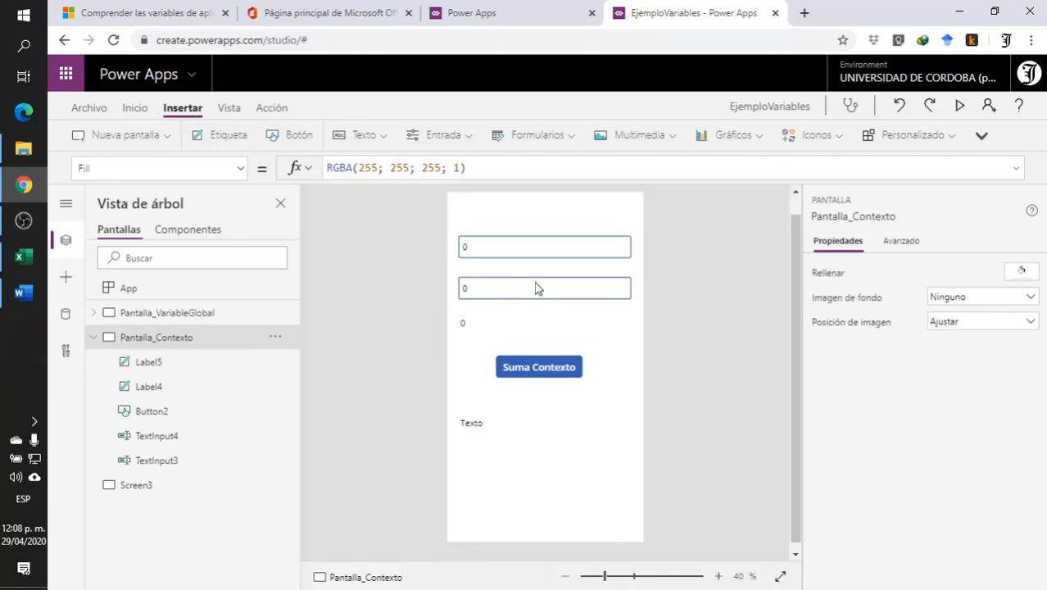
{"action": "left_click", "coordinate": [484, 323]}
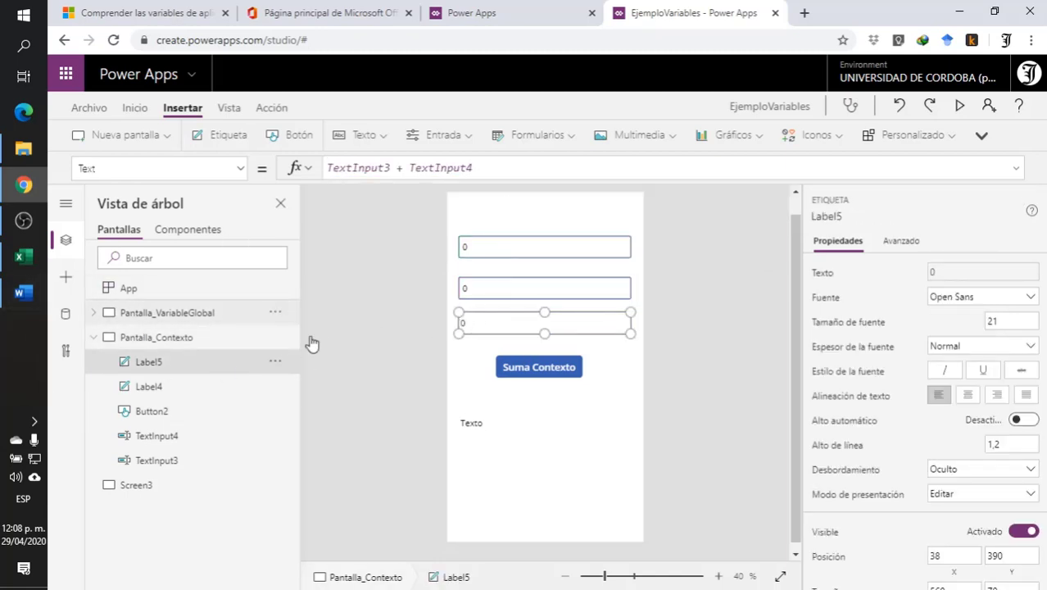
{"action": "left_click", "coordinate": [410, 374]}
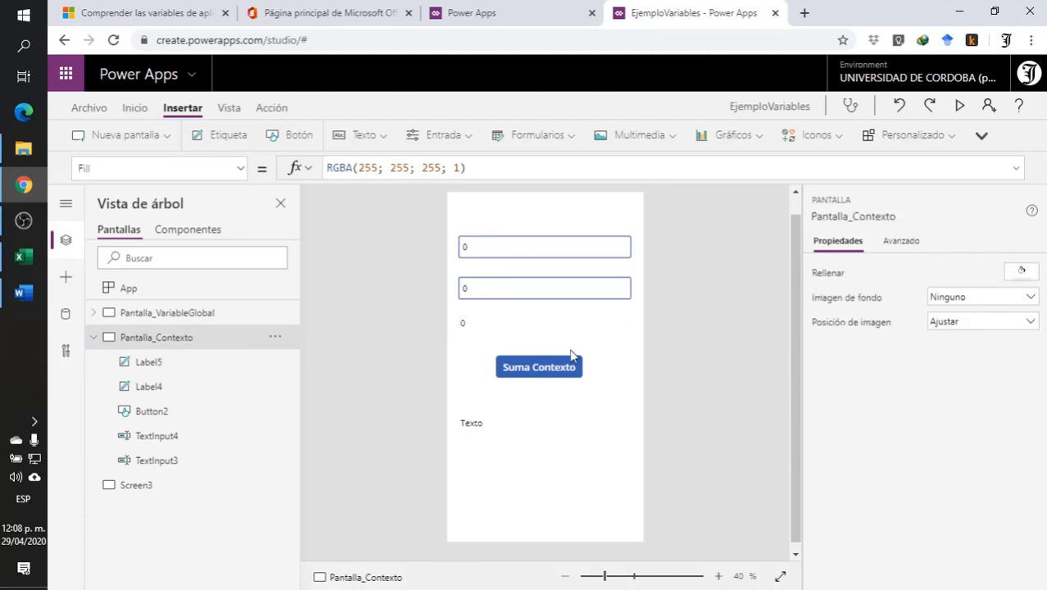
- Replace the OnSelect formula of the Suma Contexto button with the start of an UpdateContext call
{"action": "left_click", "coordinate": [534, 371]}
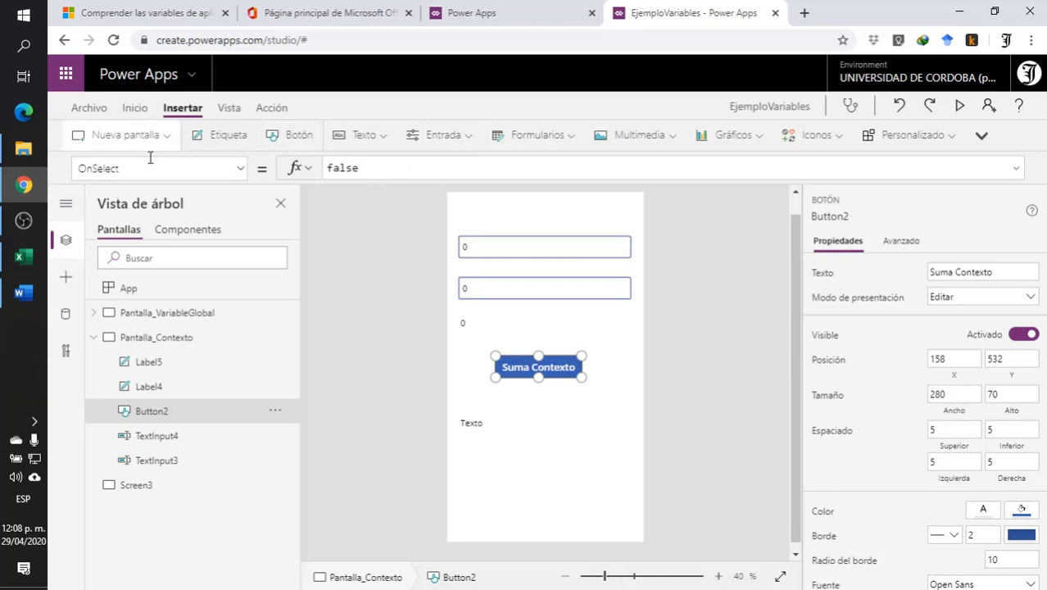
{"action": "left_click_drag", "start_coordinate": [394, 168], "coordinate": [154, 129]}
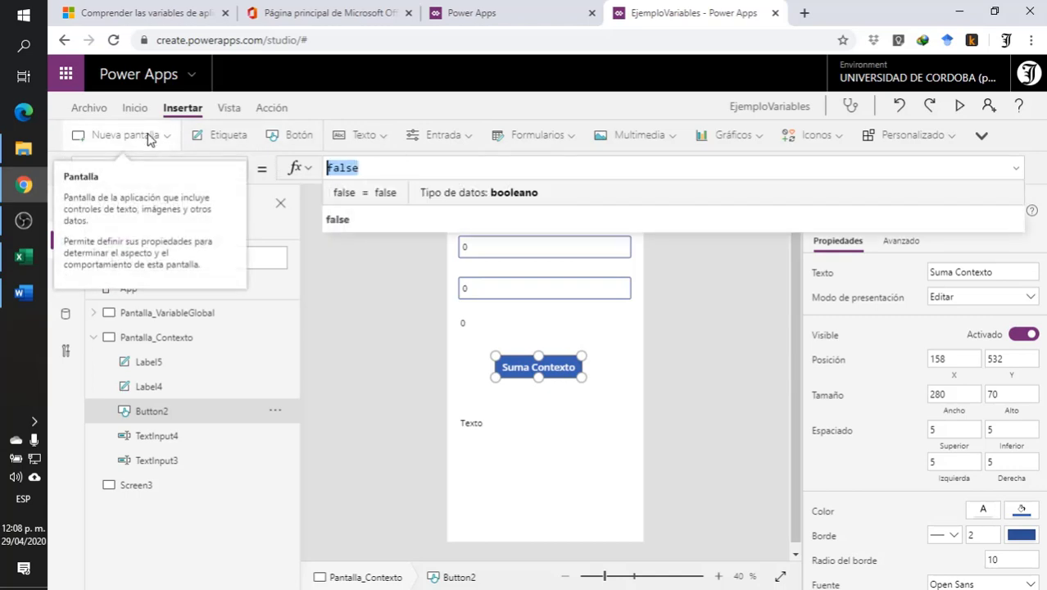
{"action": "type", "text": "up"}
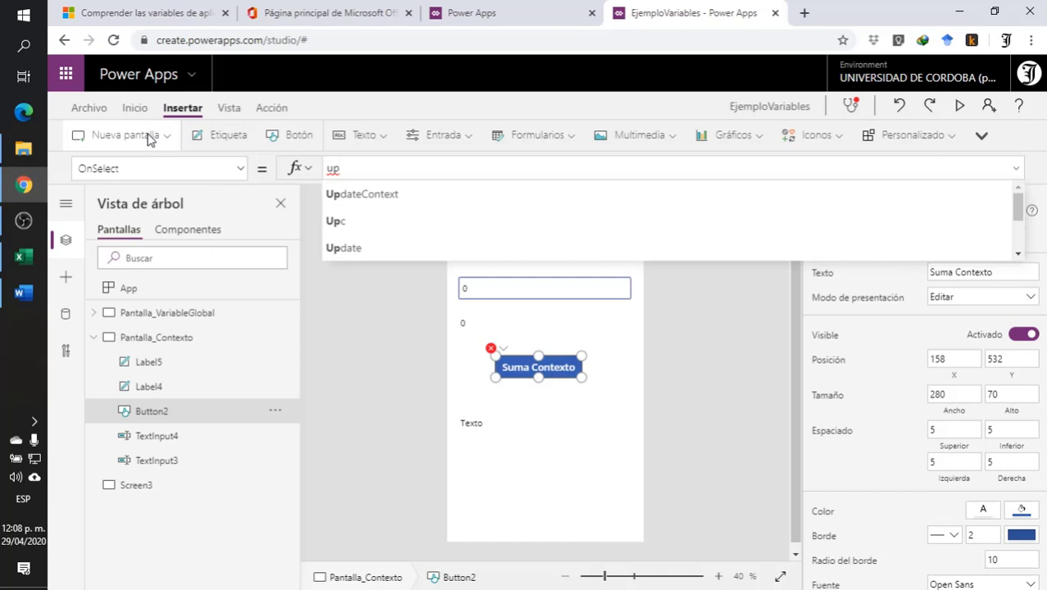
{"action": "left_click", "coordinate": [421, 197]}
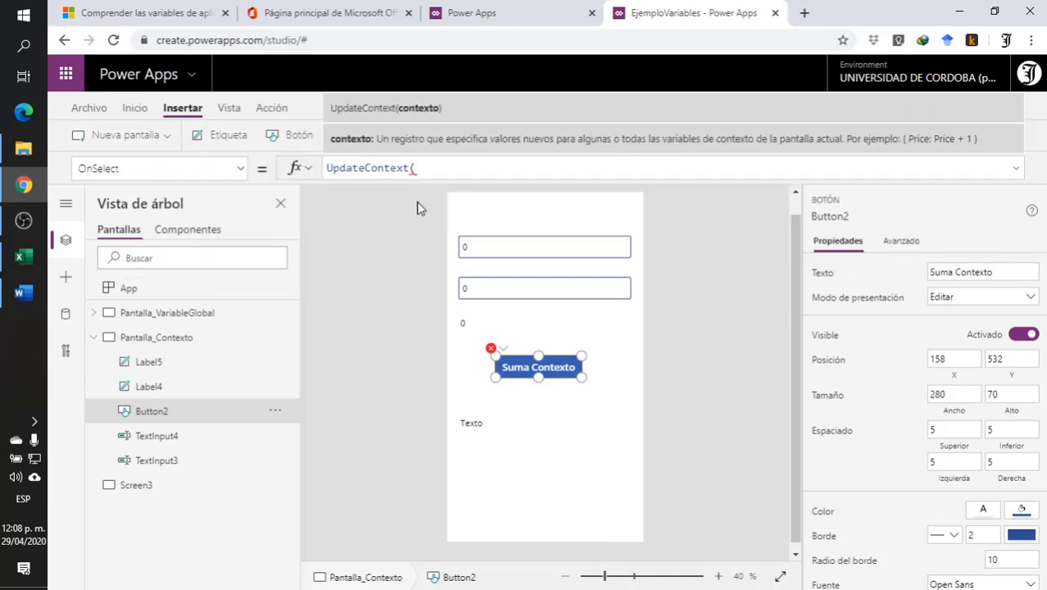
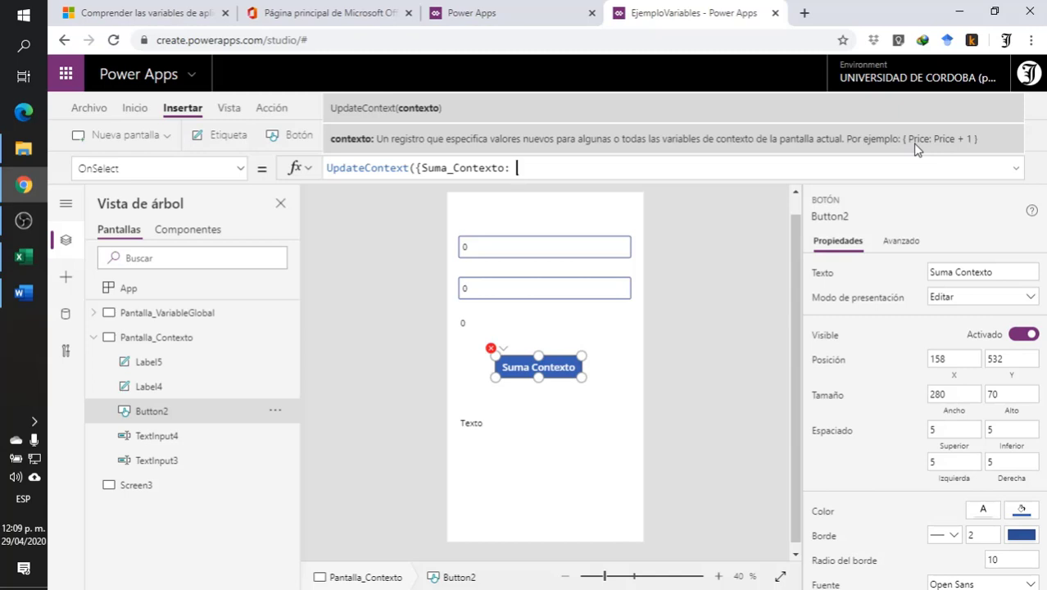
- Continue the button's UpdateContext formula by giving Suma_Contexto a Value function with TextInput3 as its first term
{"action": "type", "text": "alue"}
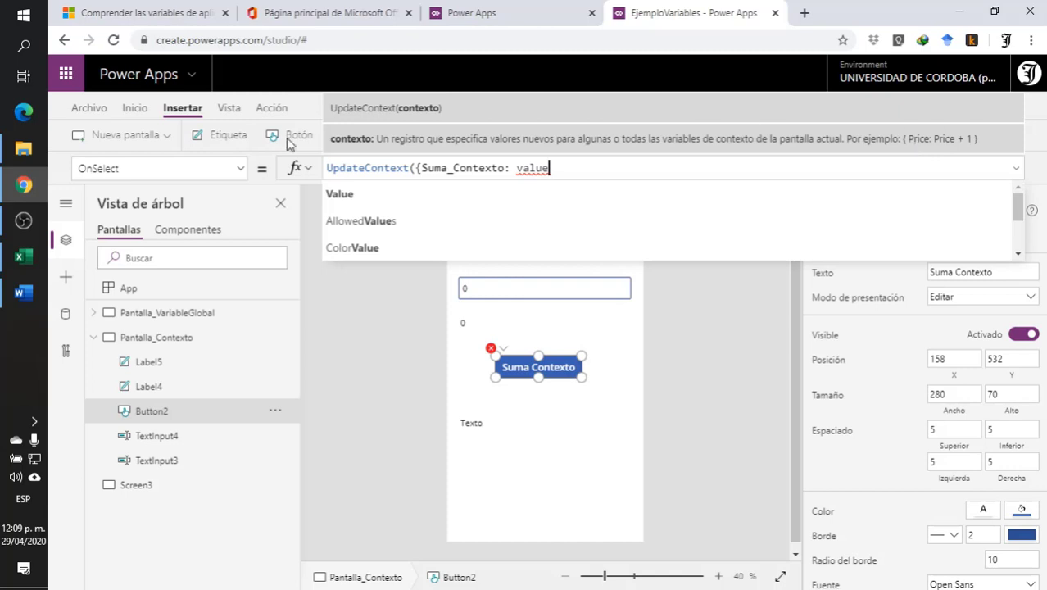
{"action": "left_click", "coordinate": [340, 194]}
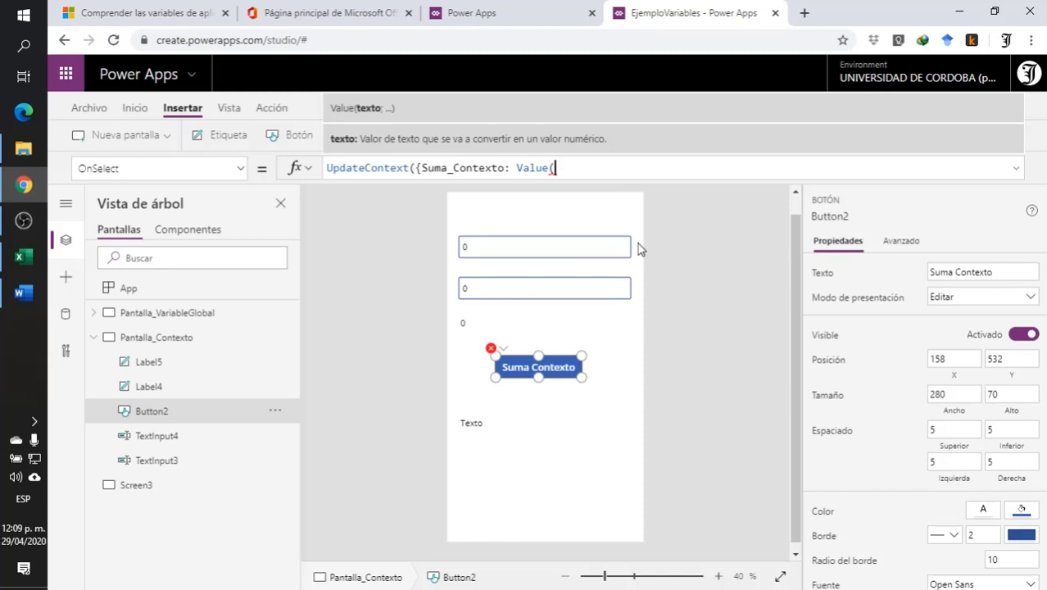
{"action": "type", "text": "Text"}
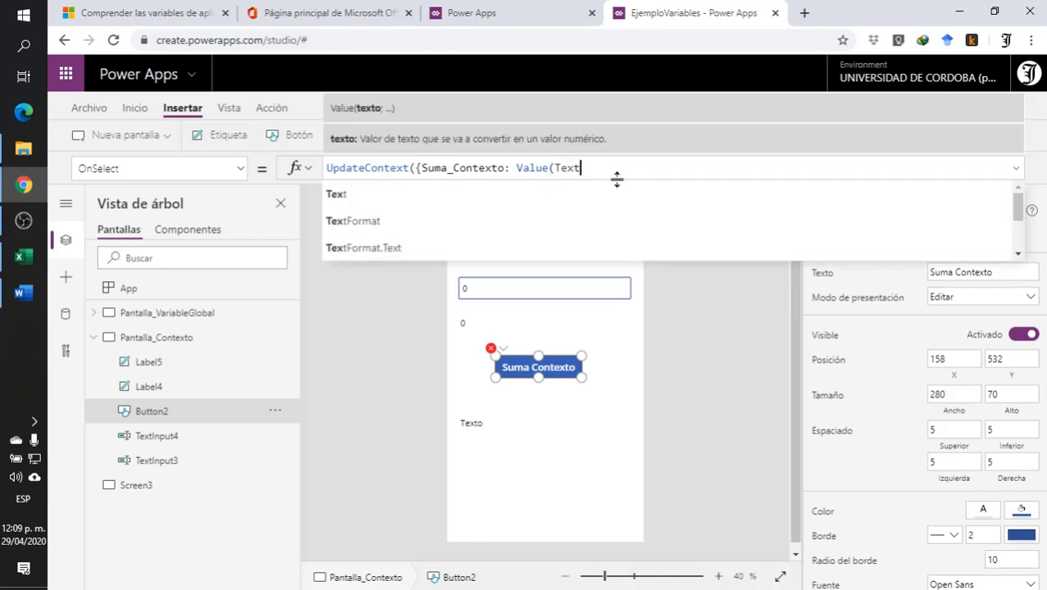
{"action": "scroll", "coordinate": [509, 232], "scroll_direction": "down", "scroll_amount": 2}
{"action": "scroll", "coordinate": [500, 234], "scroll_direction": "down", "scroll_amount": 1}
{"action": "scroll", "coordinate": [475, 242], "scroll_direction": "up", "scroll_amount": 2}
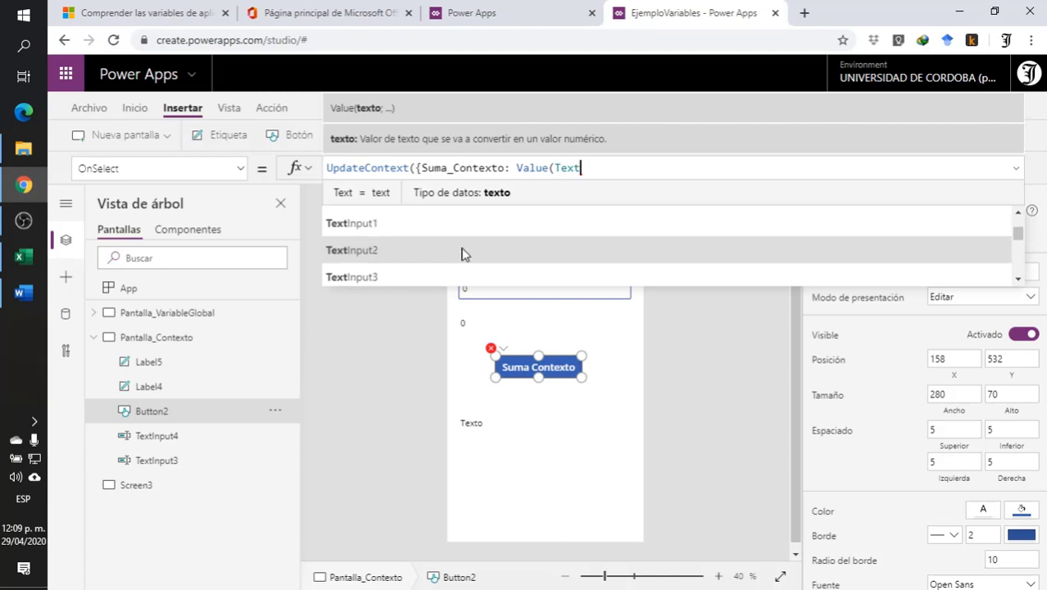
{"action": "left_click", "coordinate": [430, 272]}
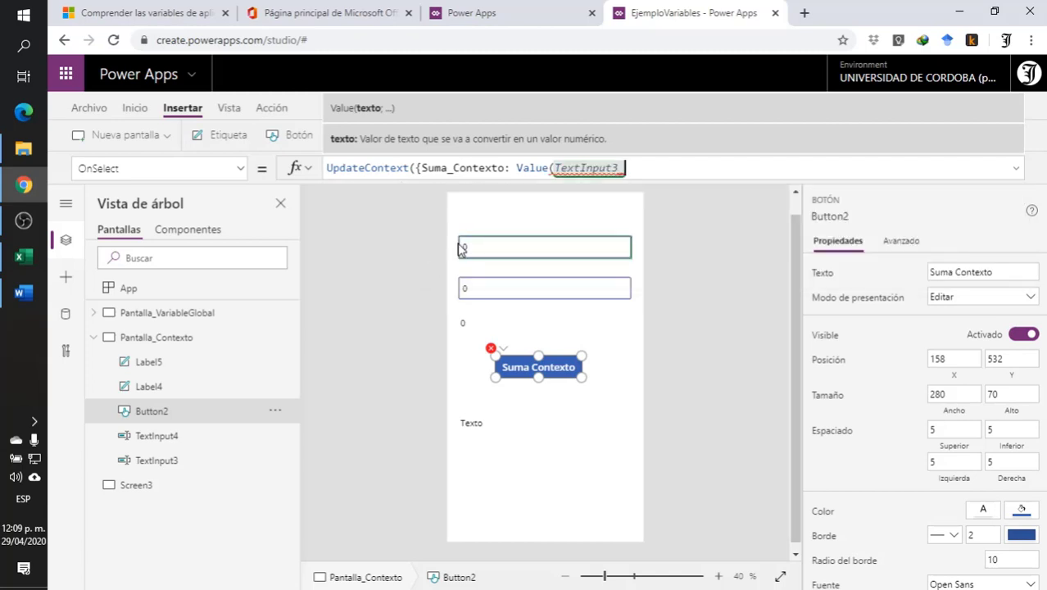
- Add TextInput4 to TextInput3 inside Value and close the formula as UpdateContext({Suma_Contexto: Value(TextInput3 +TextInput4)})
{"action": "type", "text": "+"}
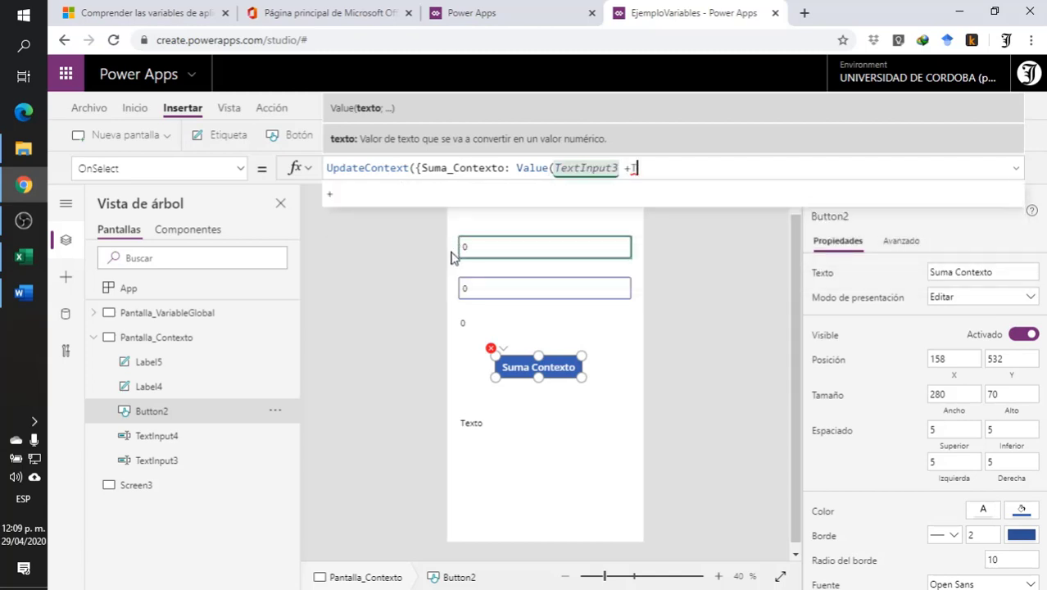
{"action": "type", "text": "Text"}
{"action": "scroll", "coordinate": [478, 241], "scroll_direction": "down", "scroll_amount": 2}
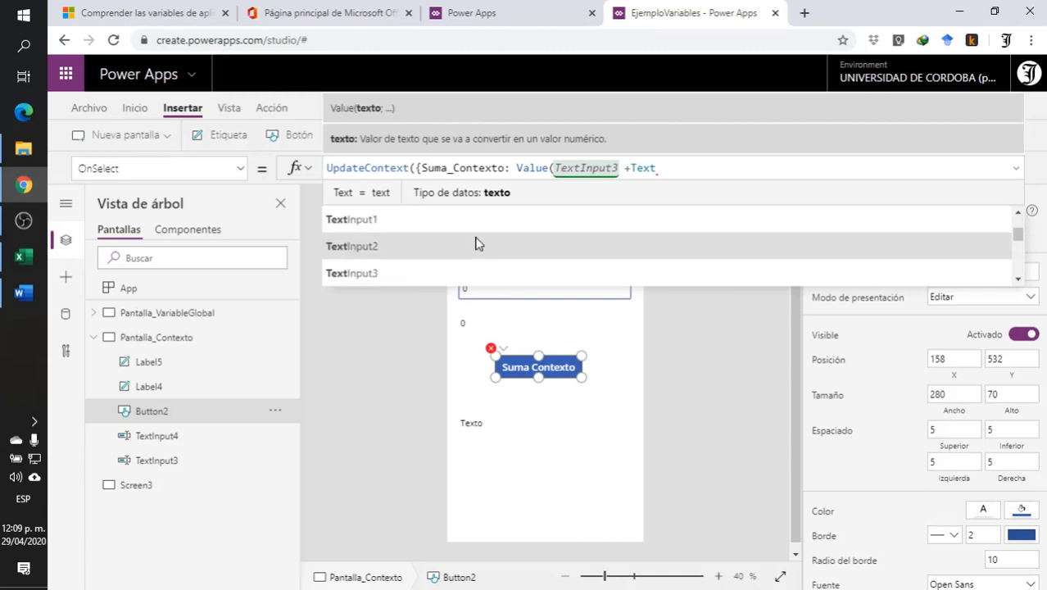
{"action": "scroll", "coordinate": [449, 243], "scroll_direction": "down", "scroll_amount": 1}
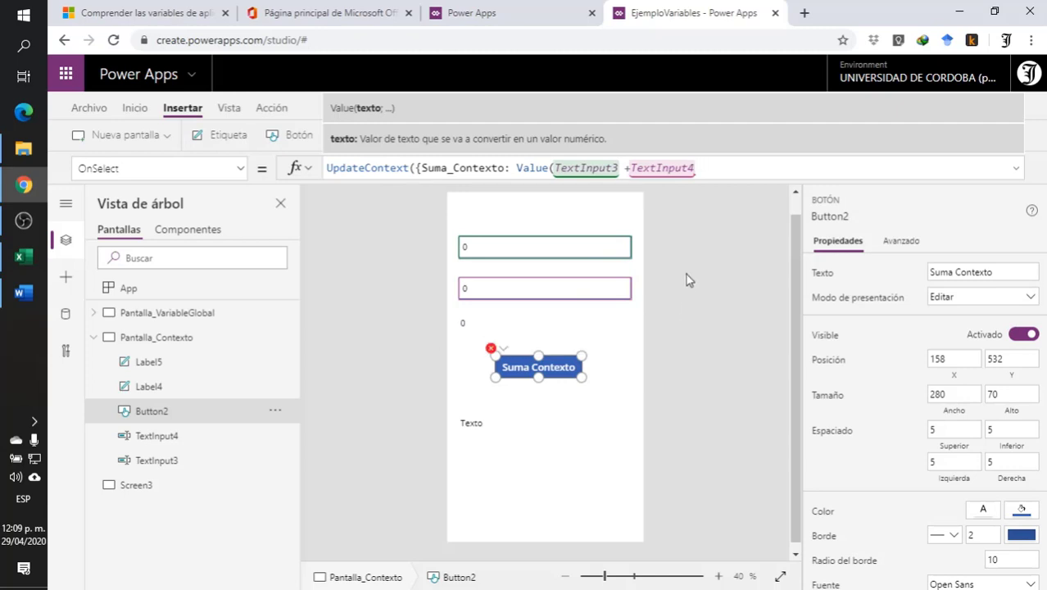
{"action": "type", "text": ")"}
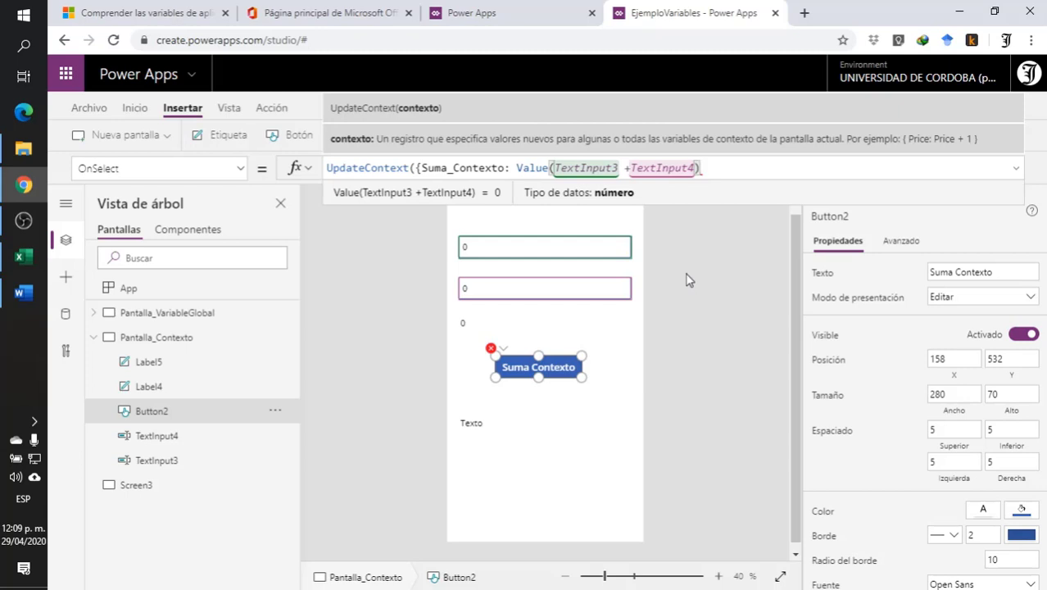
{"action": "type", "text": ")"}
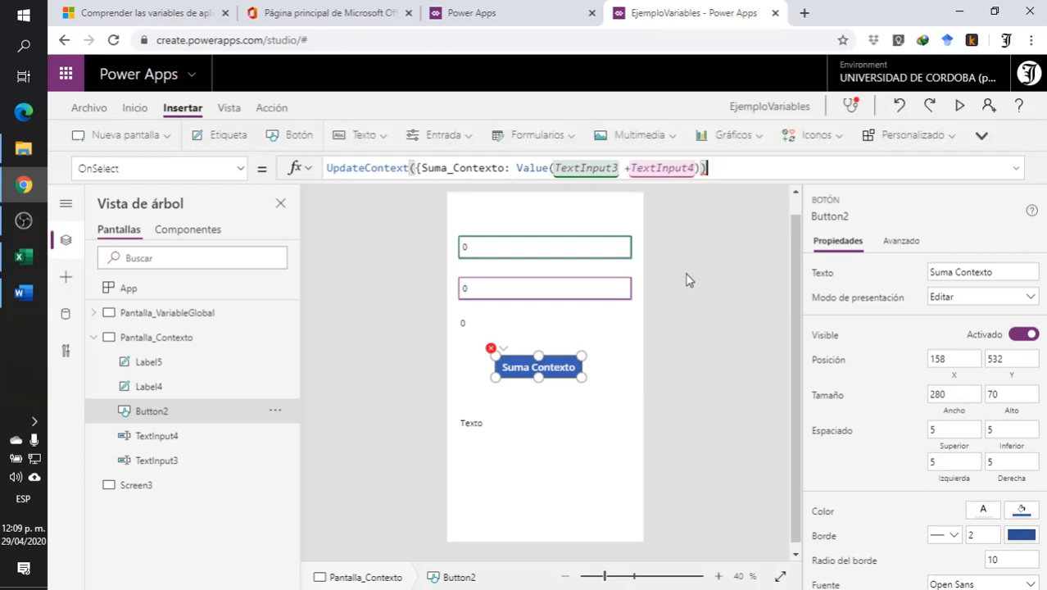
{"action": "key", "text": "BackSpace"}
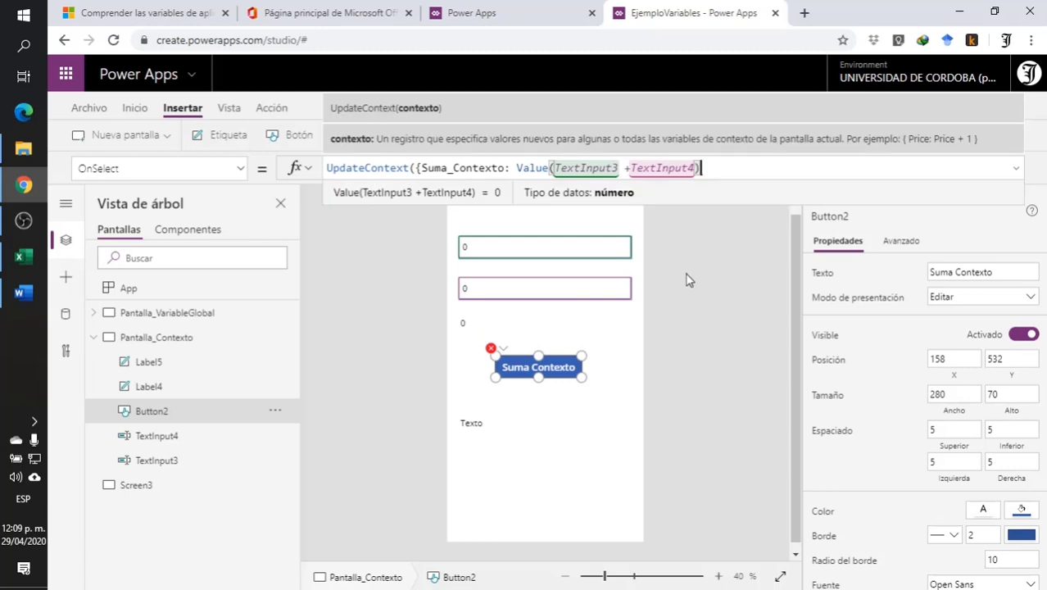
{"action": "type", "text": "}"}
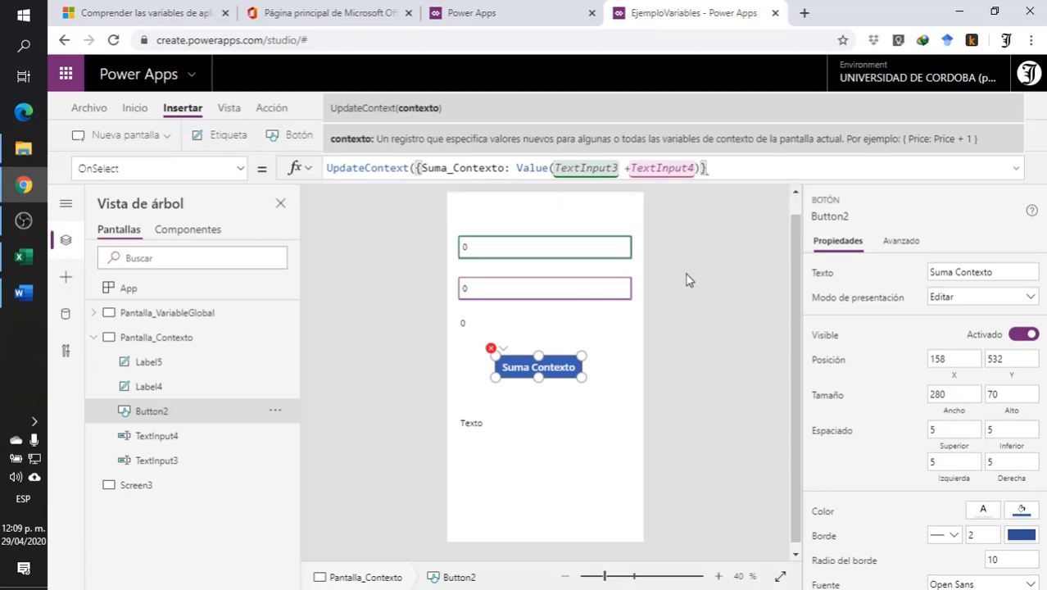
{"action": "type", "text": ")"}
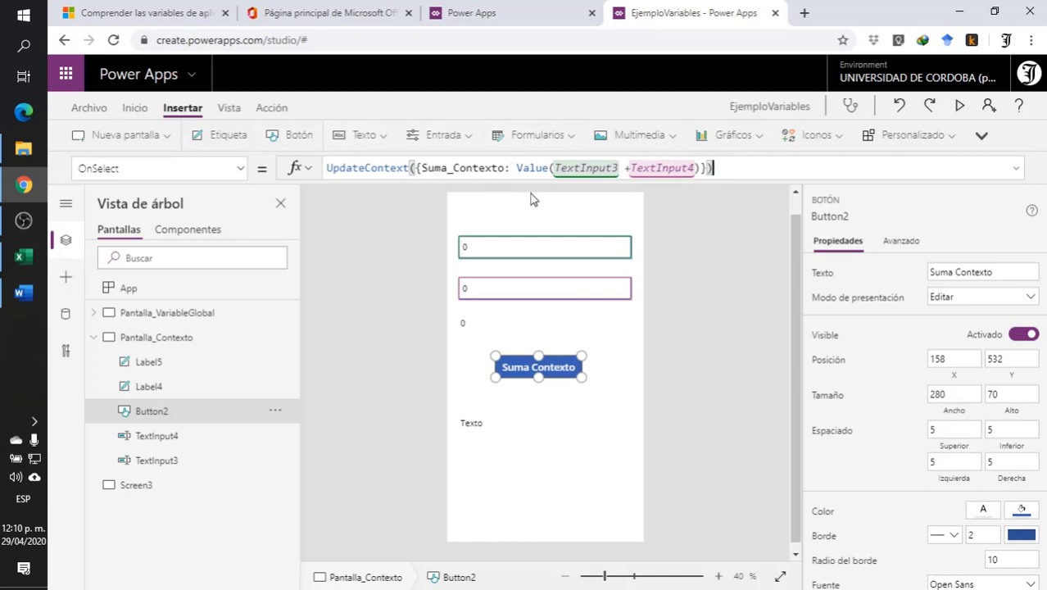
- Examine the Value expression and the whole record in braces inside the button's UpdateContext formula
{"action": "left_click_drag", "start_coordinate": [516, 167], "coordinate": [698, 169]}
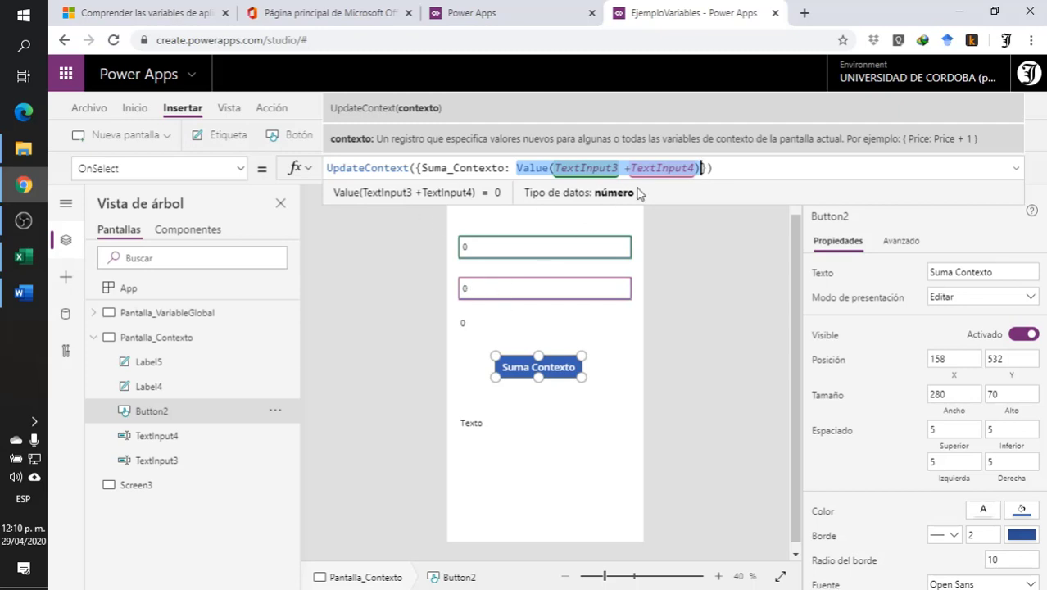
{"action": "left_click", "coordinate": [718, 165]}
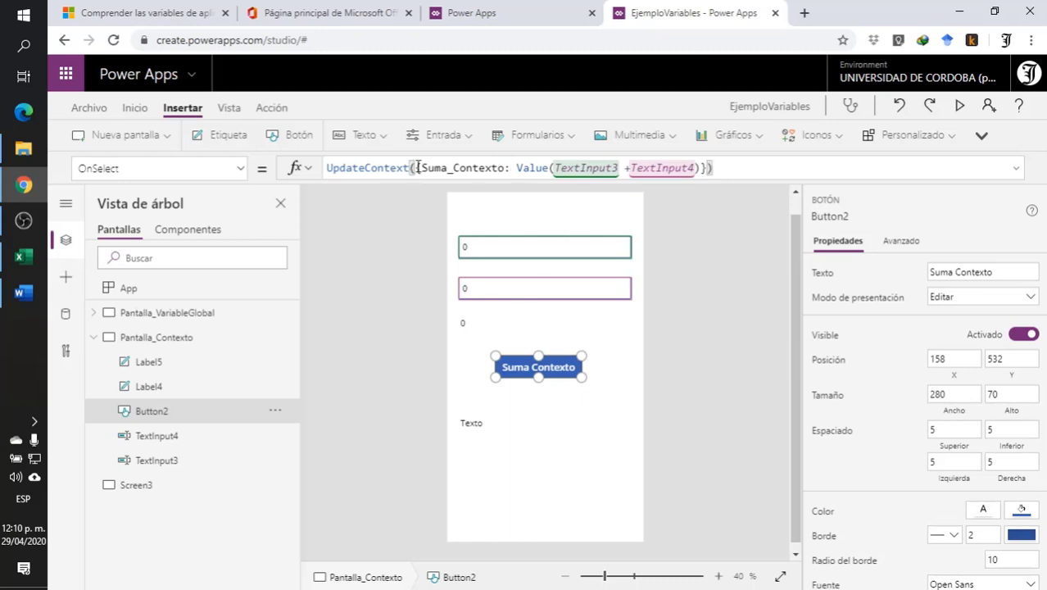
{"action": "left_click_drag", "start_coordinate": [418, 167], "coordinate": [703, 167]}
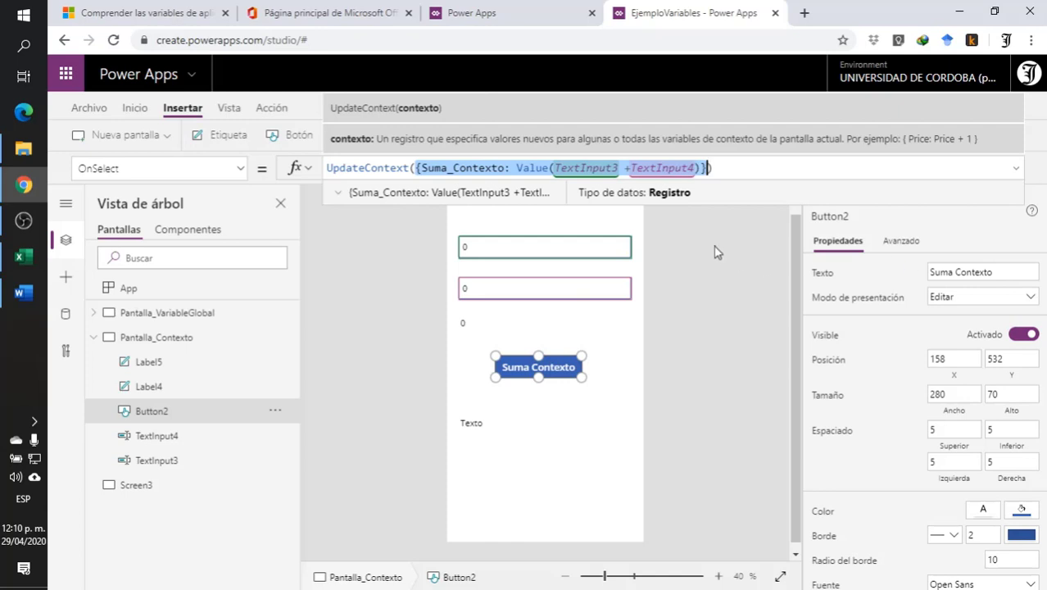
{"action": "left_click", "coordinate": [722, 169]}
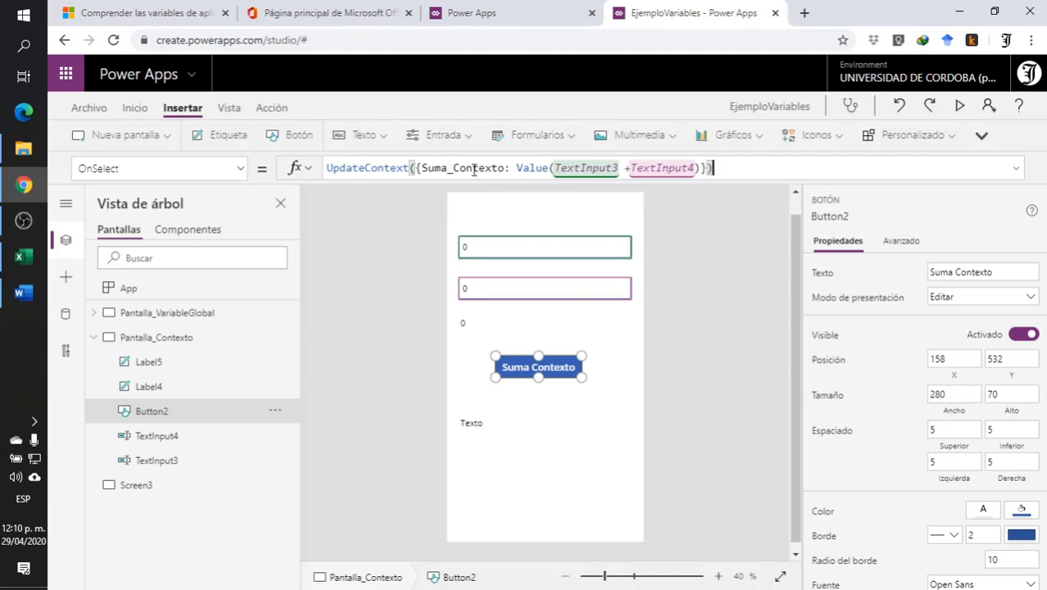
- Set the Text formula of the label below the Suma Contexto button to the variable Suma_Contexto
{"action": "left_click", "coordinate": [473, 422]}
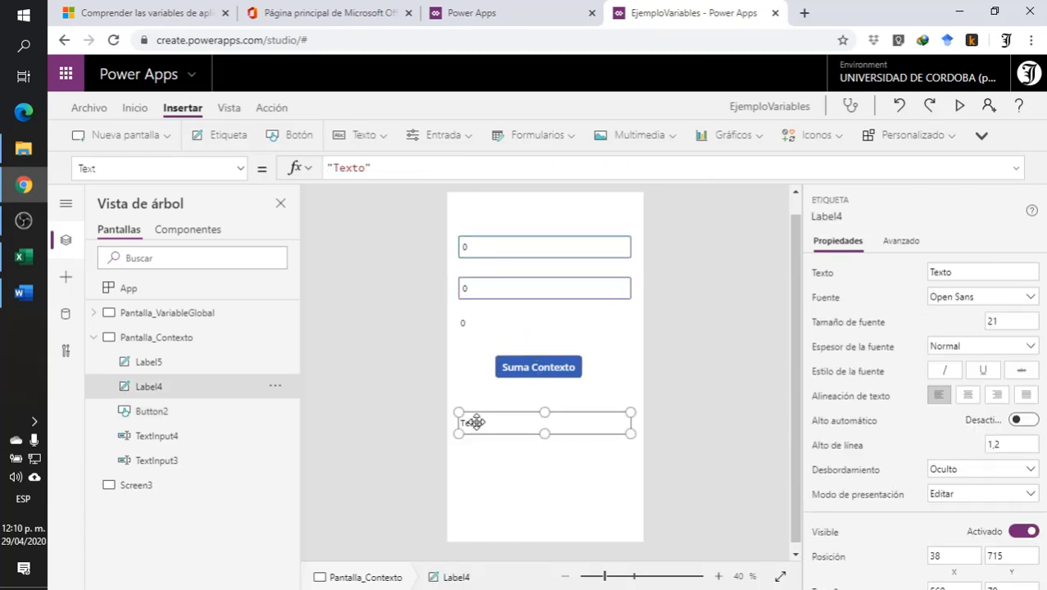
{"action": "left_click", "coordinate": [398, 168]}
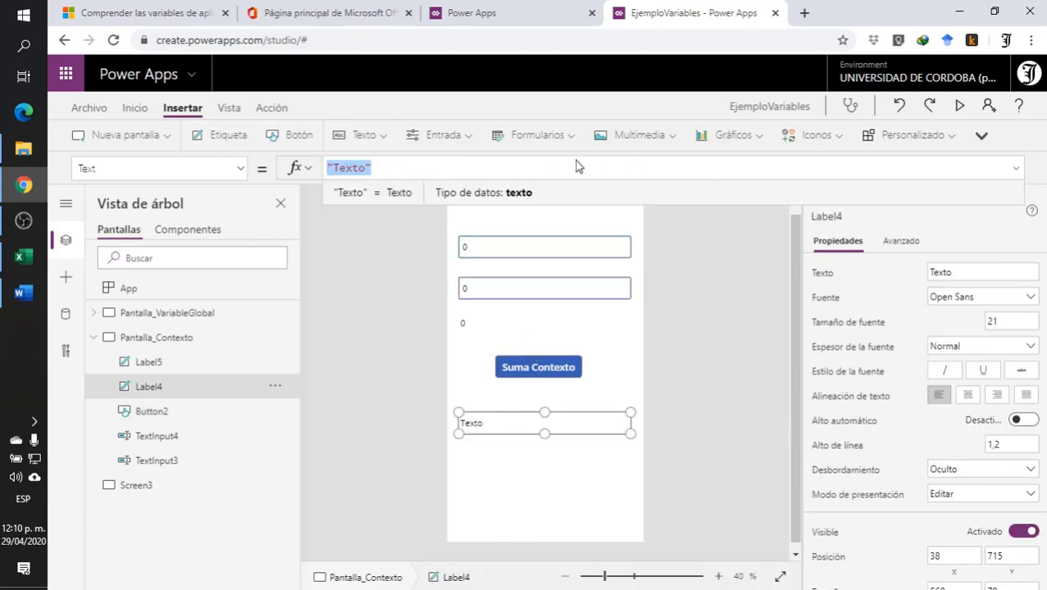
{"action": "type", "text": "Suma"}
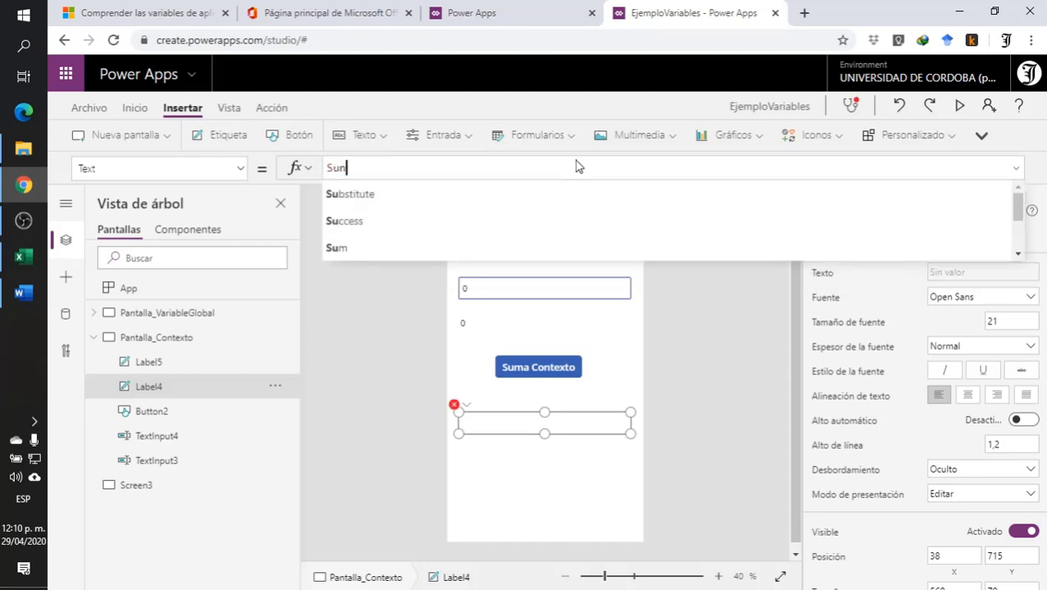
{"action": "key", "text": "BackSpace"}
{"action": "key", "text": "BackSpace"}
{"action": "type", "text": "ma"}
{"action": "left_click", "coordinate": [509, 195]}
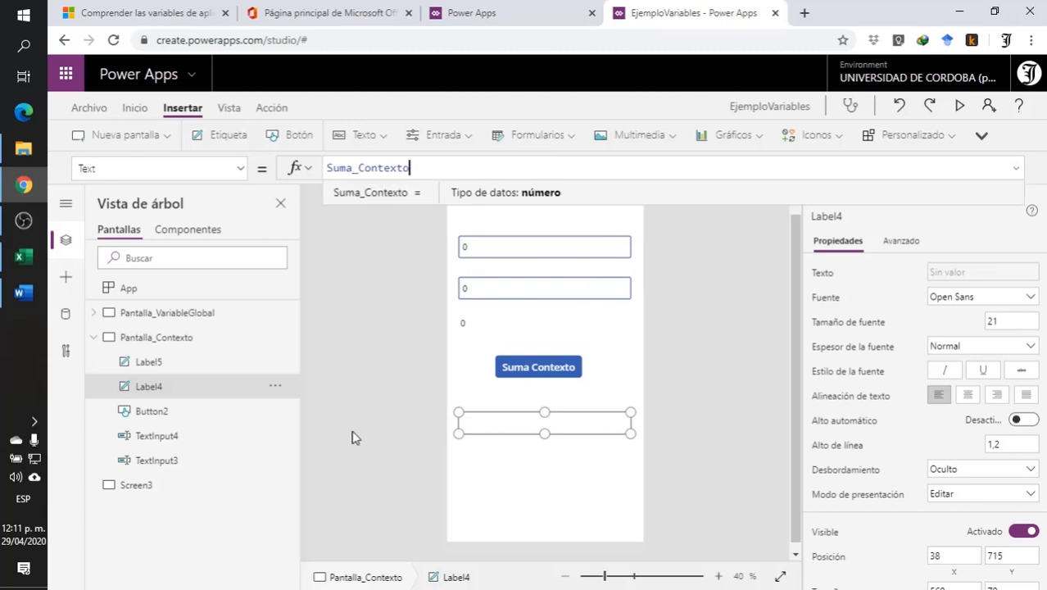
{"action": "left_click", "coordinate": [412, 426]}
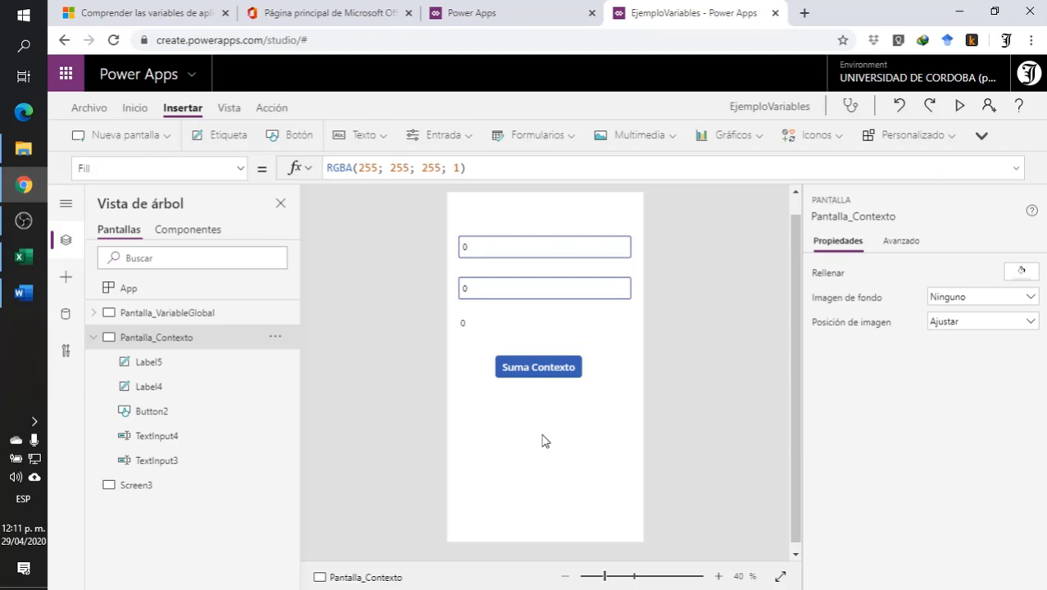
- Preview the app, enter 5 and 8 in the two text inputs, and run the Suma Contexto button
{"action": "left_click", "coordinate": [961, 107]}
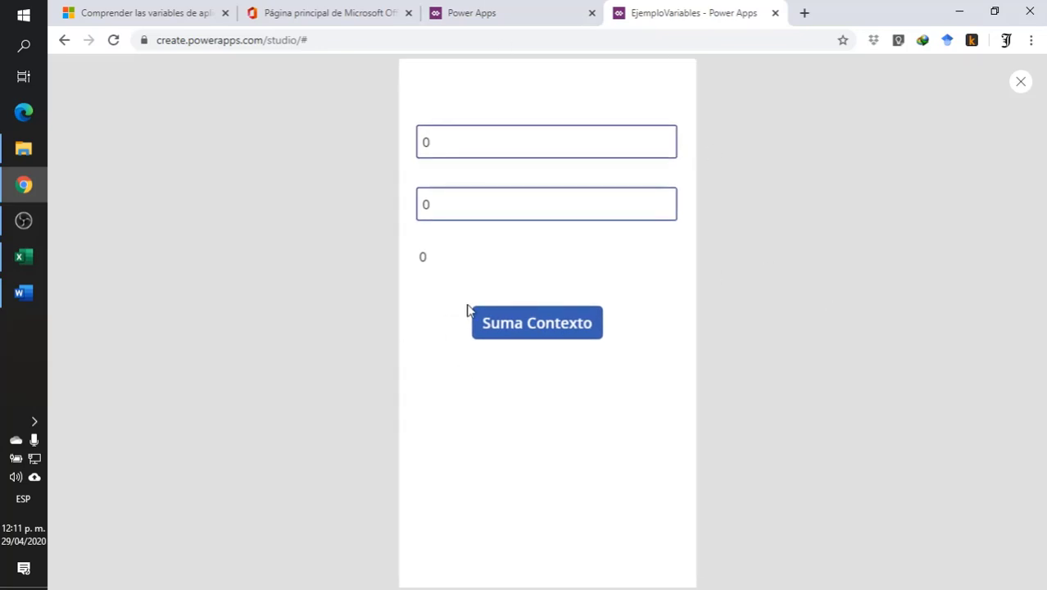
{"action": "left_click", "coordinate": [444, 137]}
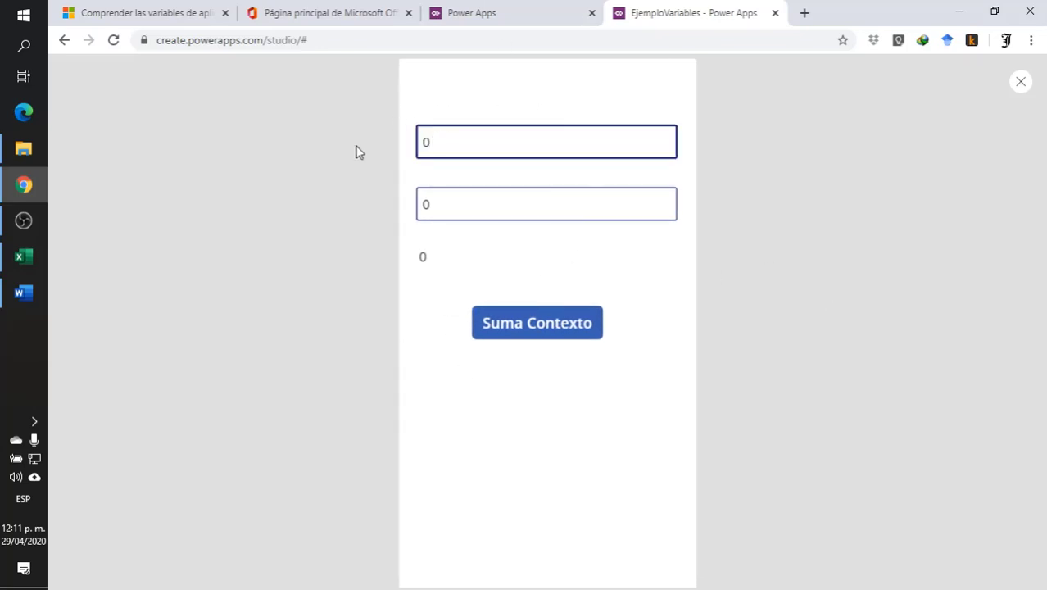
{"action": "type", "text": "5"}
{"action": "left_click", "coordinate": [526, 204]}
{"action": "key", "text": "ctrl+a"}
{"action": "type", "text": "8"}
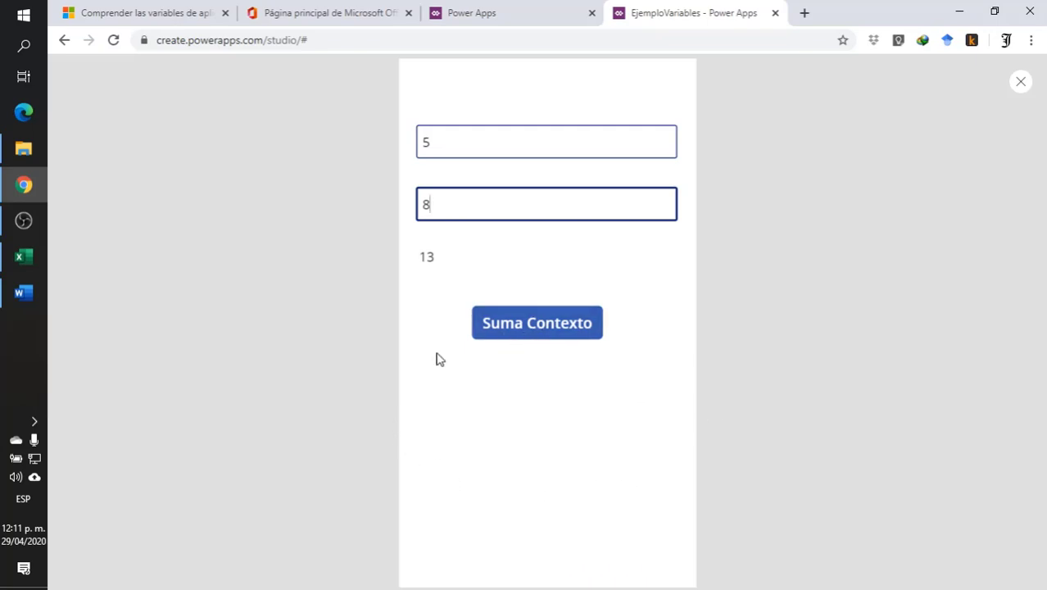
{"action": "left_click", "coordinate": [517, 328]}
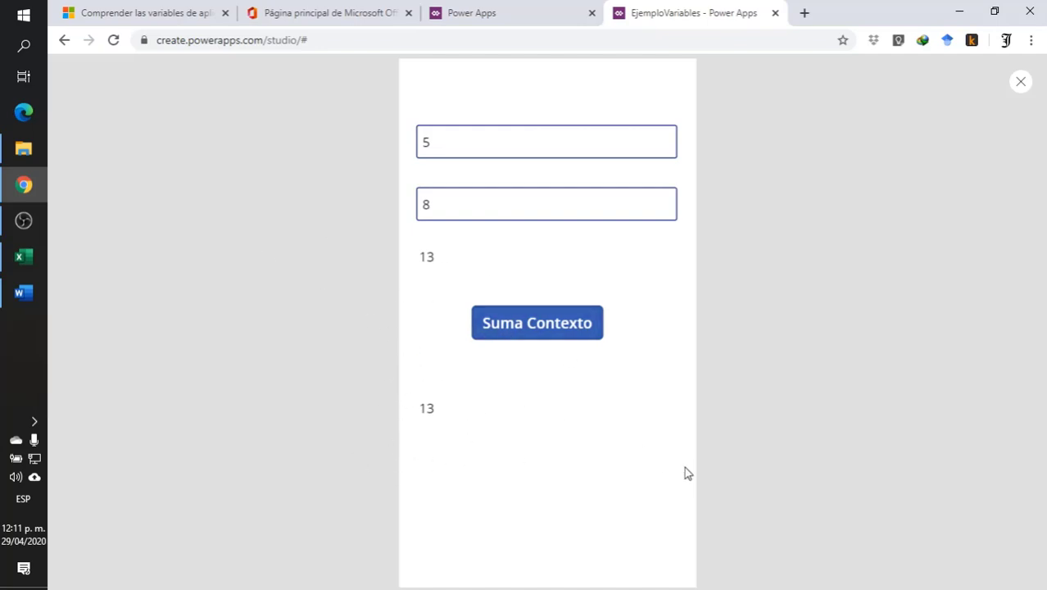
- Change the second text input to 9, run Suma Contexto again, and close the preview
{"action": "double_click", "coordinate": [491, 211]}
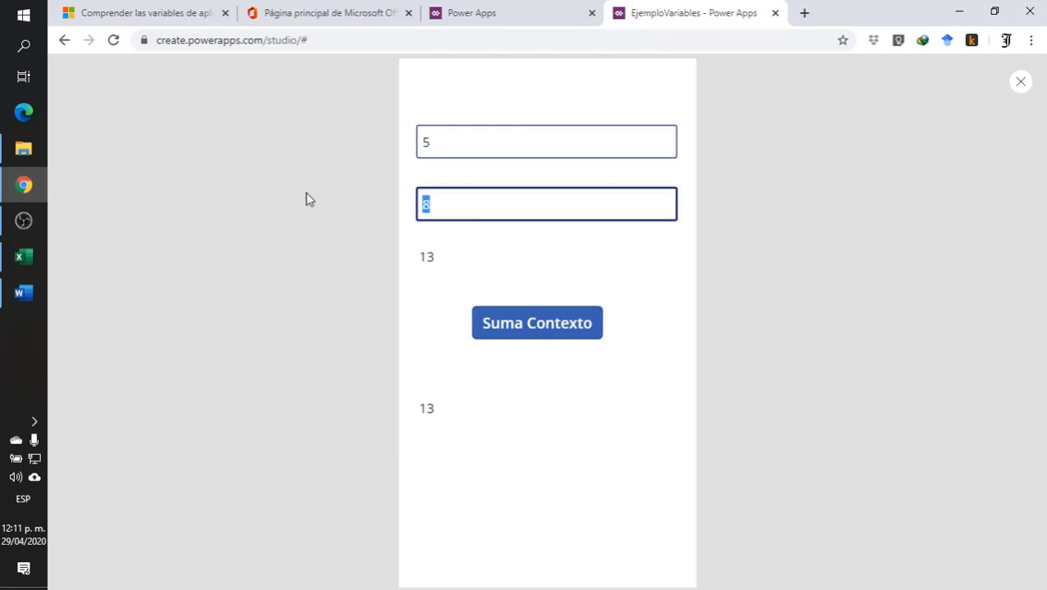
{"action": "type", "text": "9"}
{"action": "left_click", "coordinate": [484, 317]}
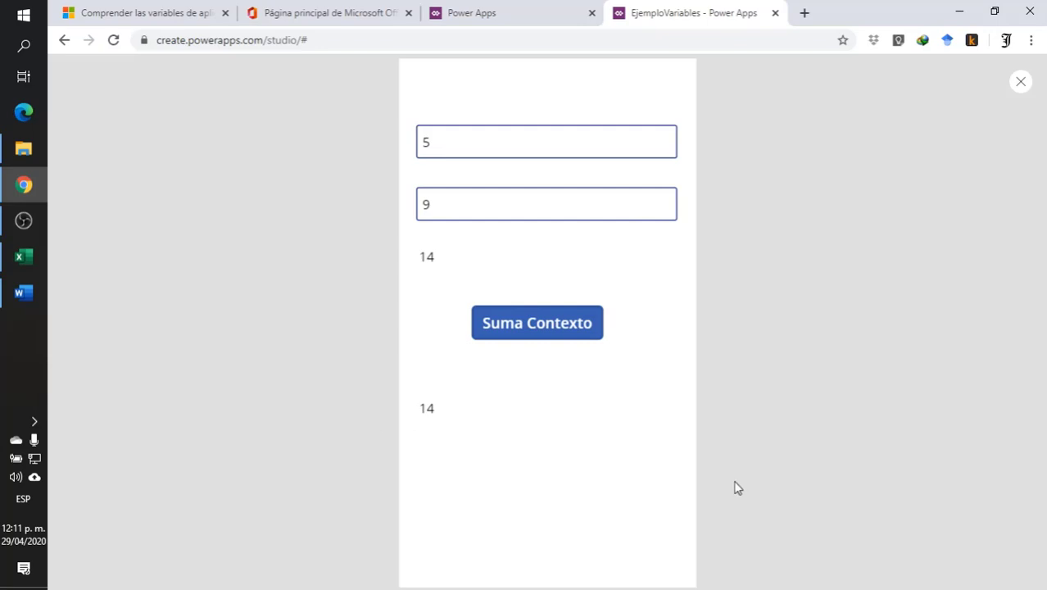
{"action": "left_click", "coordinate": [1023, 83]}
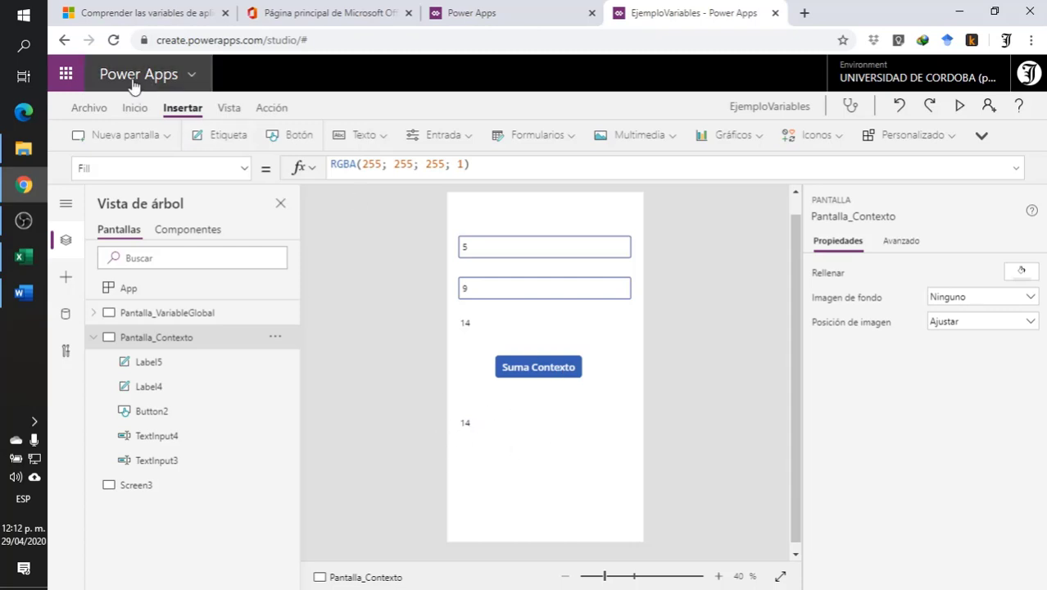
- Examine the Suma_Contexto variable among Pantalla_Contexto's variables and follow its definition to the button that sets it
{"action": "left_click", "coordinate": [80, 110]}
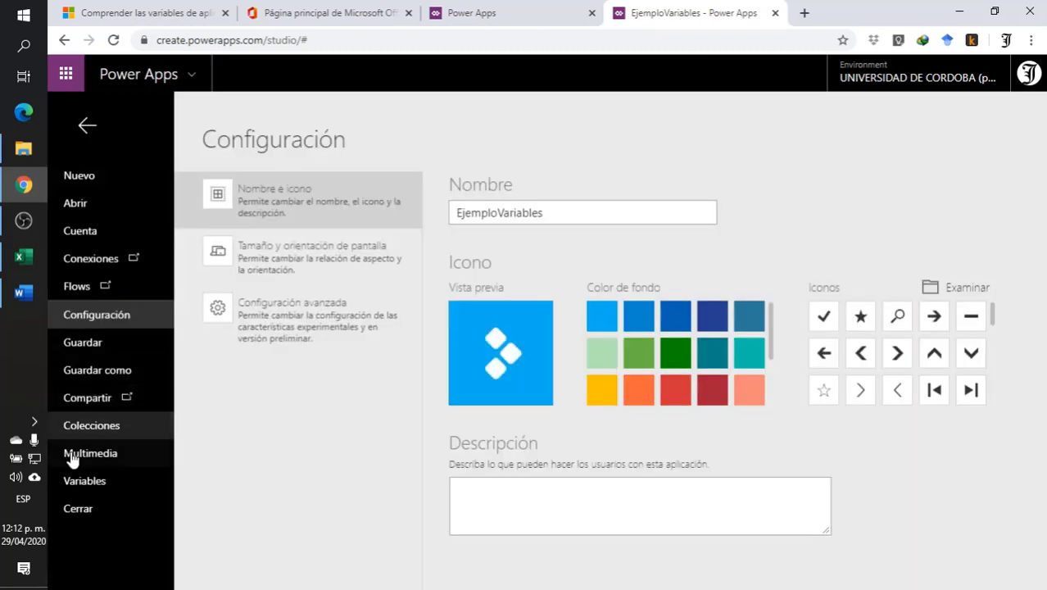
{"action": "left_click", "coordinate": [82, 484]}
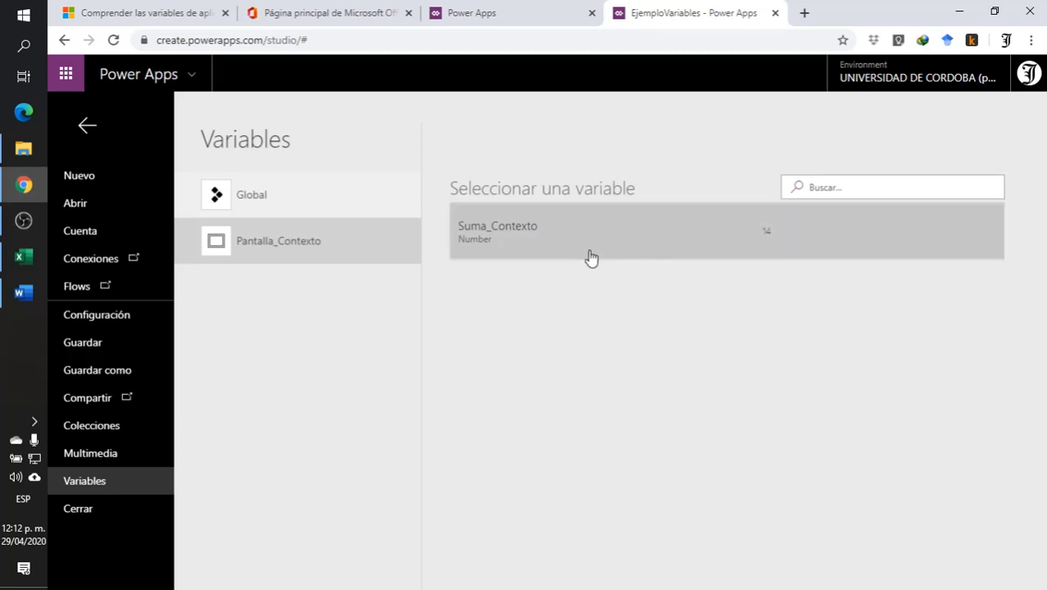
{"action": "left_click", "coordinate": [496, 233]}
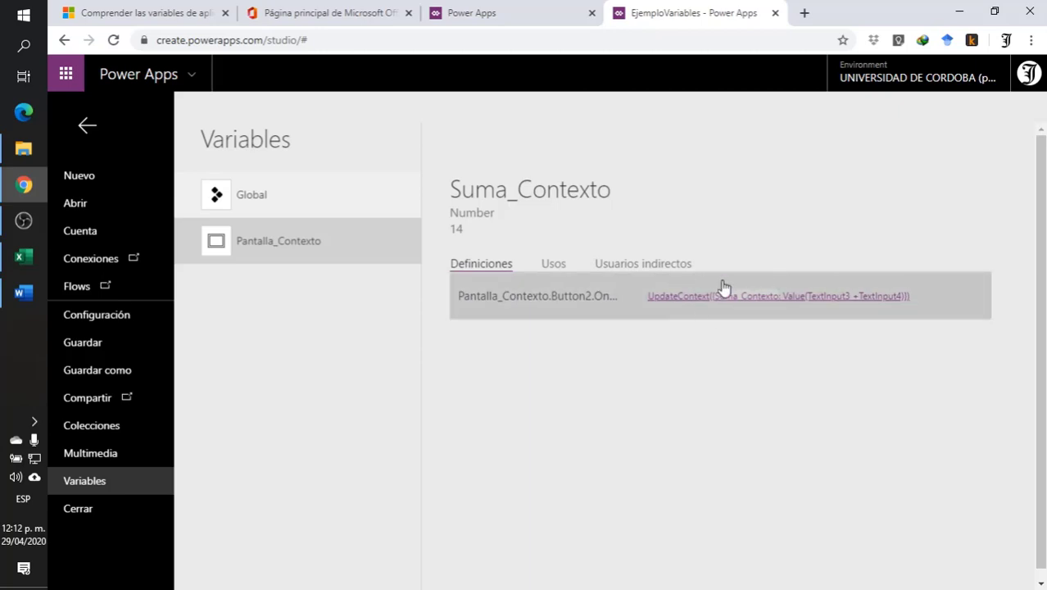
{"action": "left_click", "coordinate": [521, 299]}
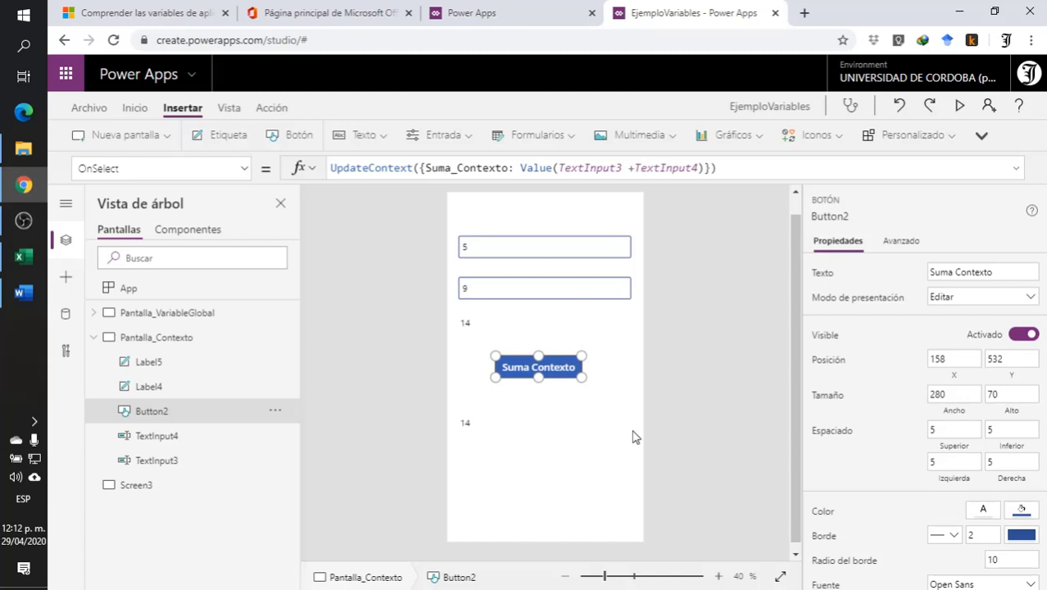
- Insert a text label on Screen3
{"action": "left_click", "coordinate": [171, 489]}
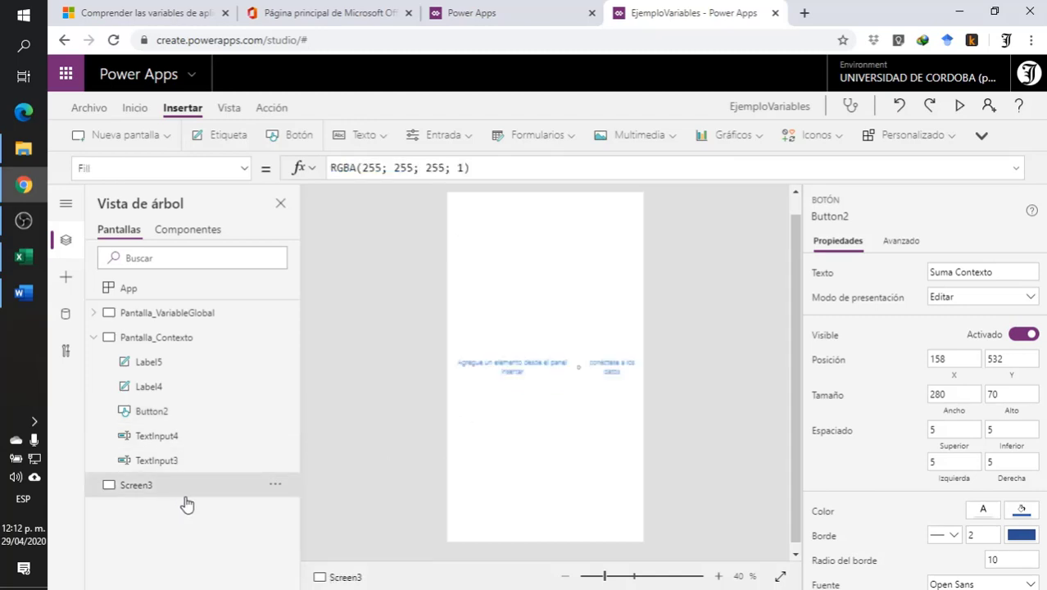
{"action": "left_click", "coordinate": [229, 140]}
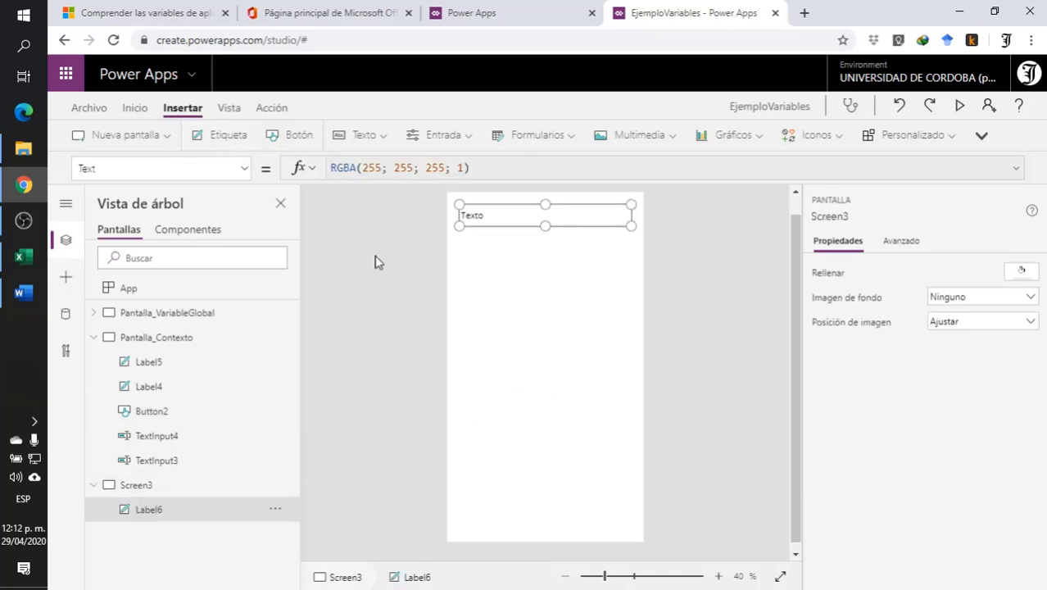
- Move the label on Screen3 down to about X 38, Y 522 and clear its default text
{"action": "left_click_drag", "start_coordinate": [515, 222], "coordinate": [519, 363]}
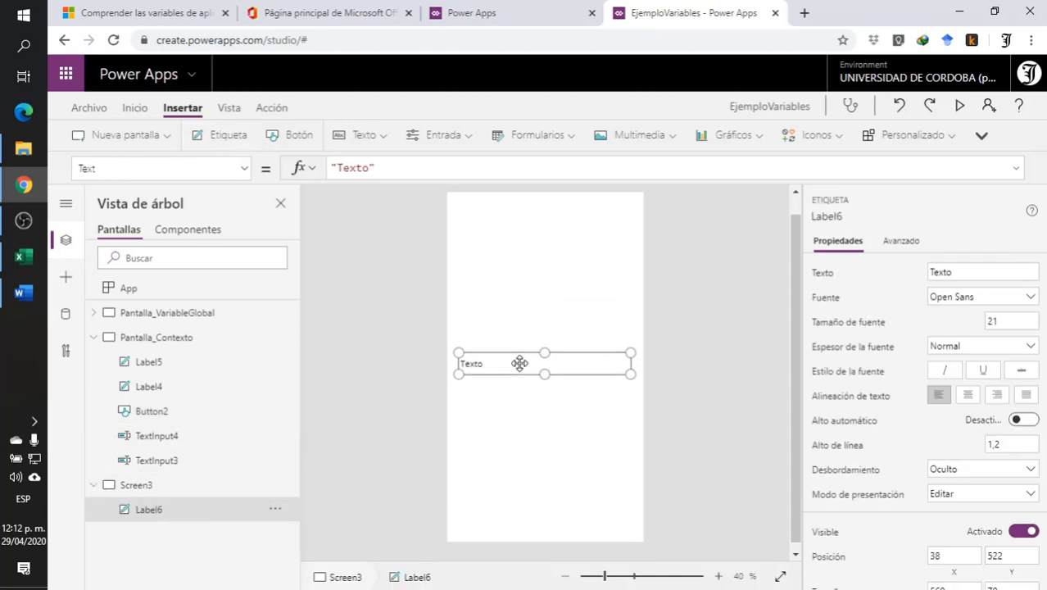
{"action": "left_click", "coordinate": [402, 168]}
{"action": "type", "text": "s"}
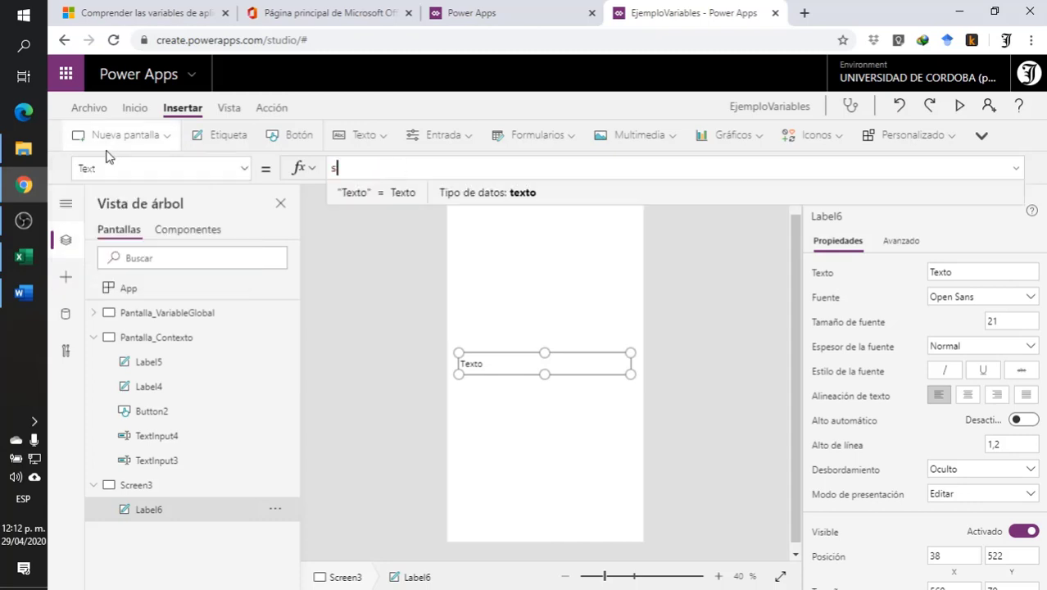
{"action": "type", "text": "uma"}
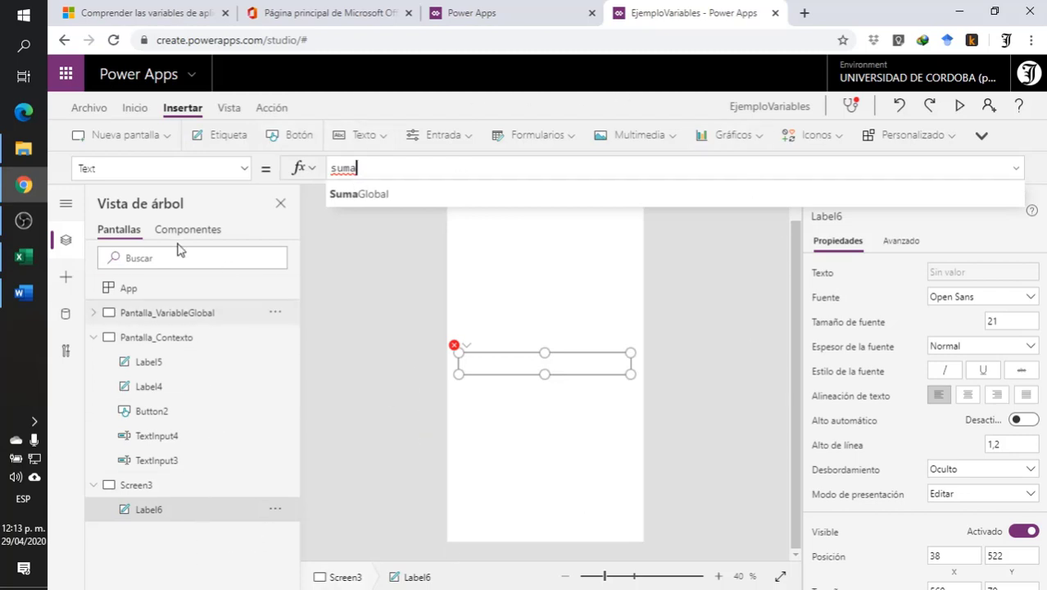
{"action": "key", "text": "BackSpace"}
{"action": "key", "text": "BackSpace"}
{"action": "key", "text": "BackSpace"}
{"action": "key", "text": "BackSpace"}
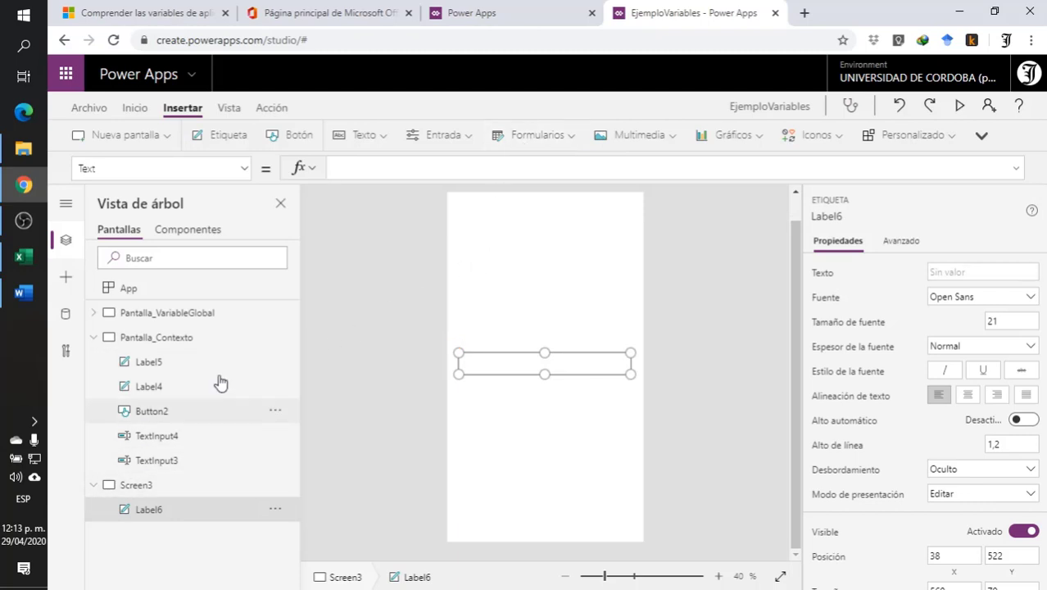
- Append the ;; separator to the OnSelect formula of the Suma Contexto button on Pantalla_Contexto
{"action": "left_click", "coordinate": [90, 338]}
{"action": "left_click", "coordinate": [181, 340]}
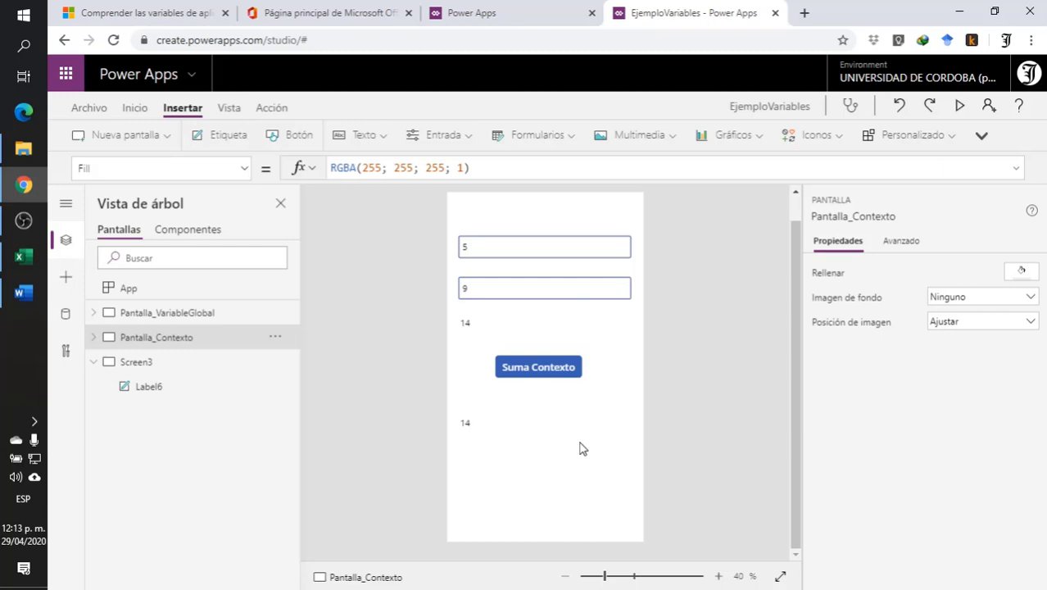
{"action": "left_click", "coordinate": [527, 370]}
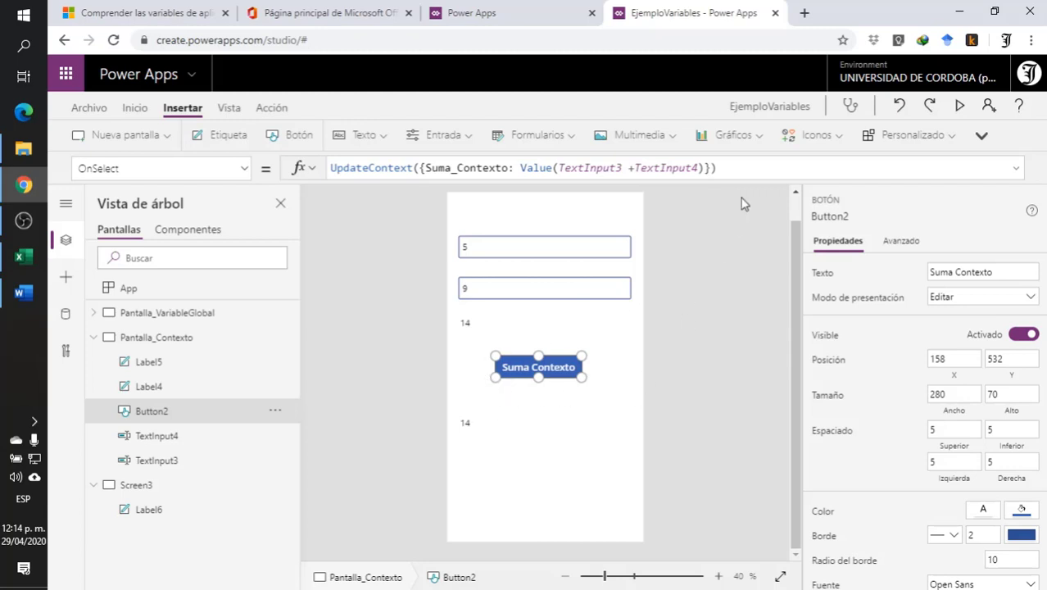
{"action": "left_click", "coordinate": [752, 168]}
{"action": "left_click_drag", "start_coordinate": [745, 180], "coordinate": [743, 217]}
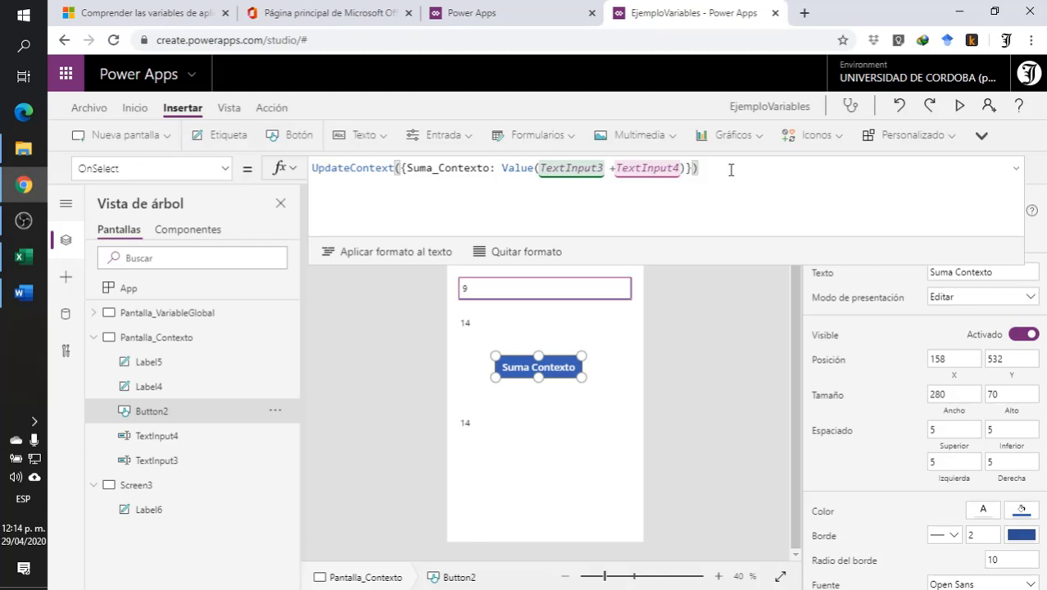
{"action": "type", "text": ";;"}
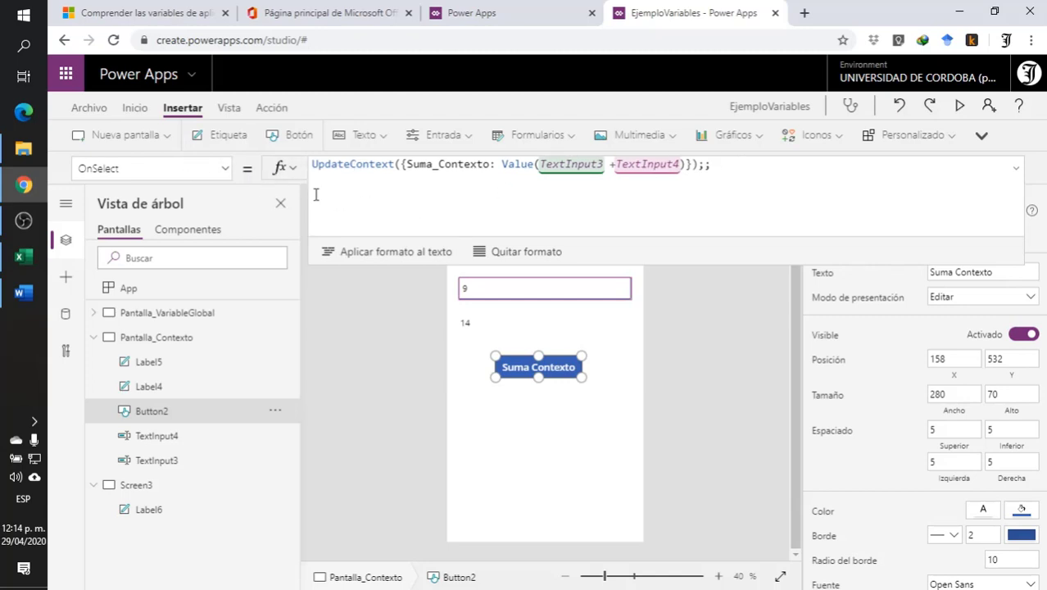
- Add a Navigate call on a new line of the formula, with Screen3 as destination and ScreenTransition.None as transition
{"action": "key", "text": "shift+Return"}
{"action": "type", "text": "nav"}
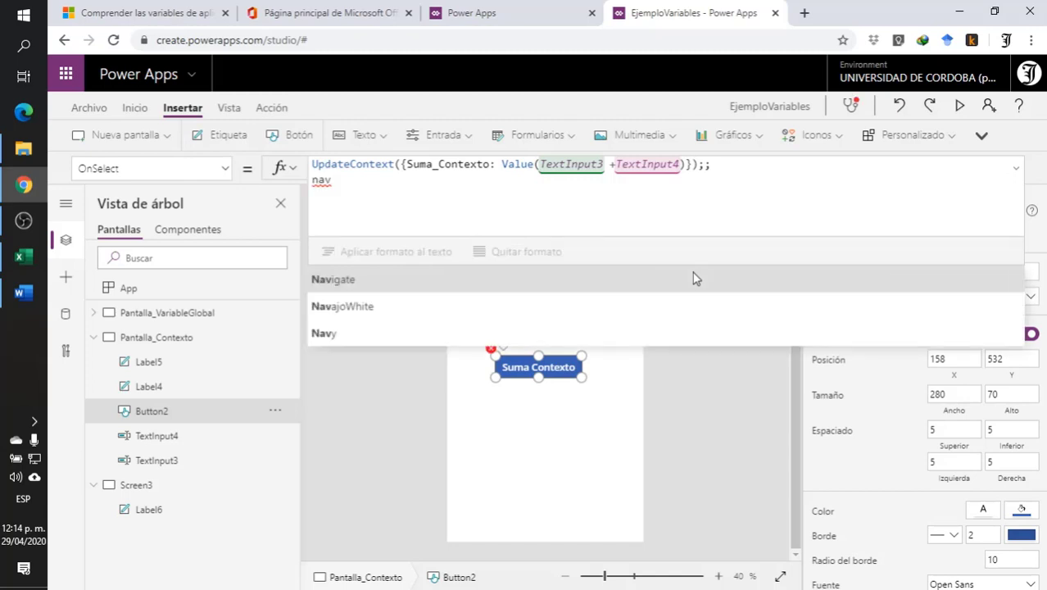
{"action": "left_click", "coordinate": [376, 282]}
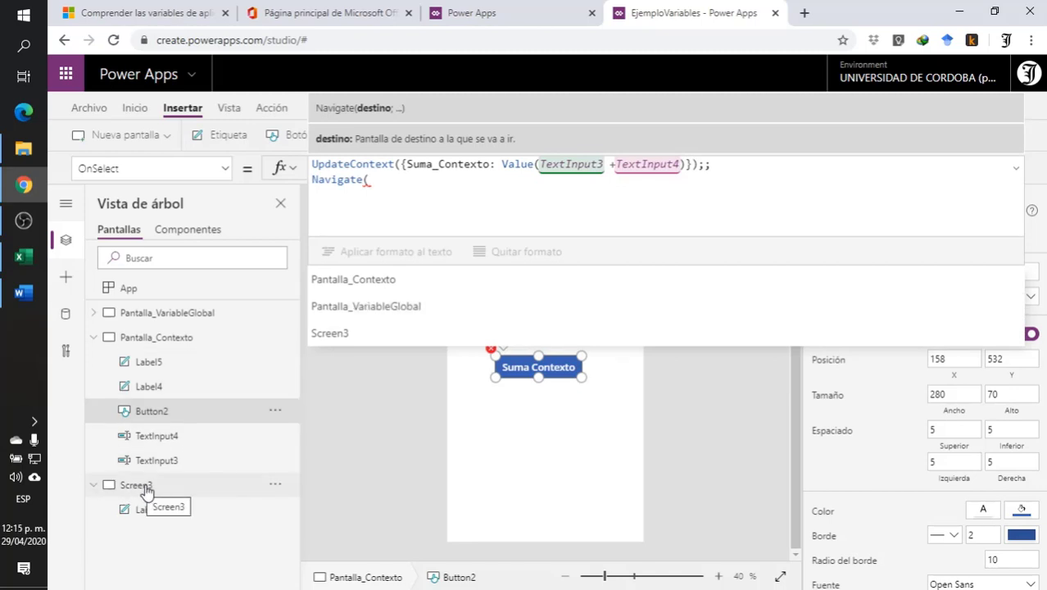
{"action": "left_click", "coordinate": [361, 335]}
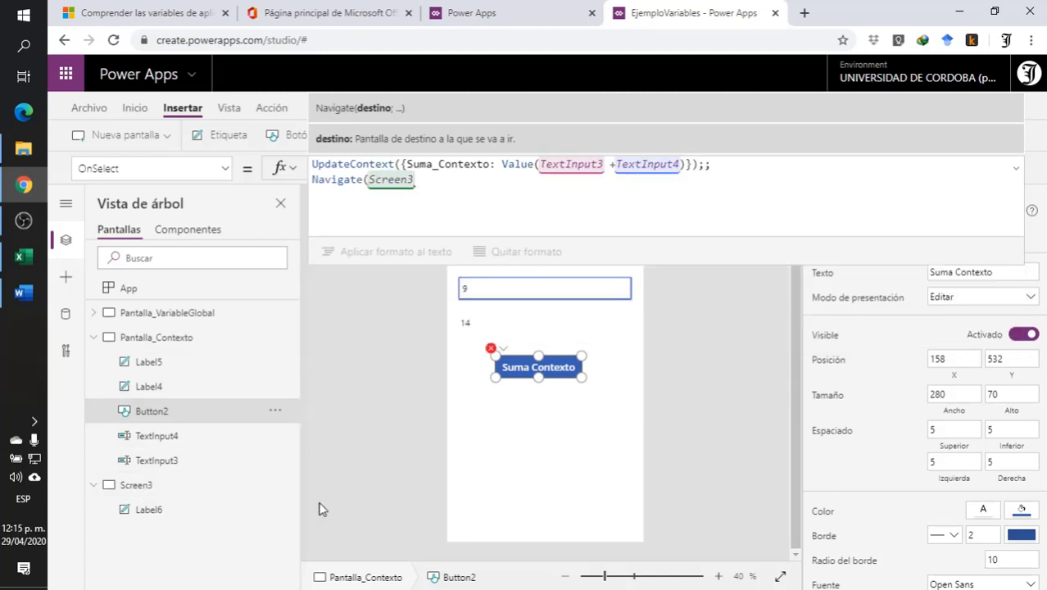
{"action": "type", "text": ";"}
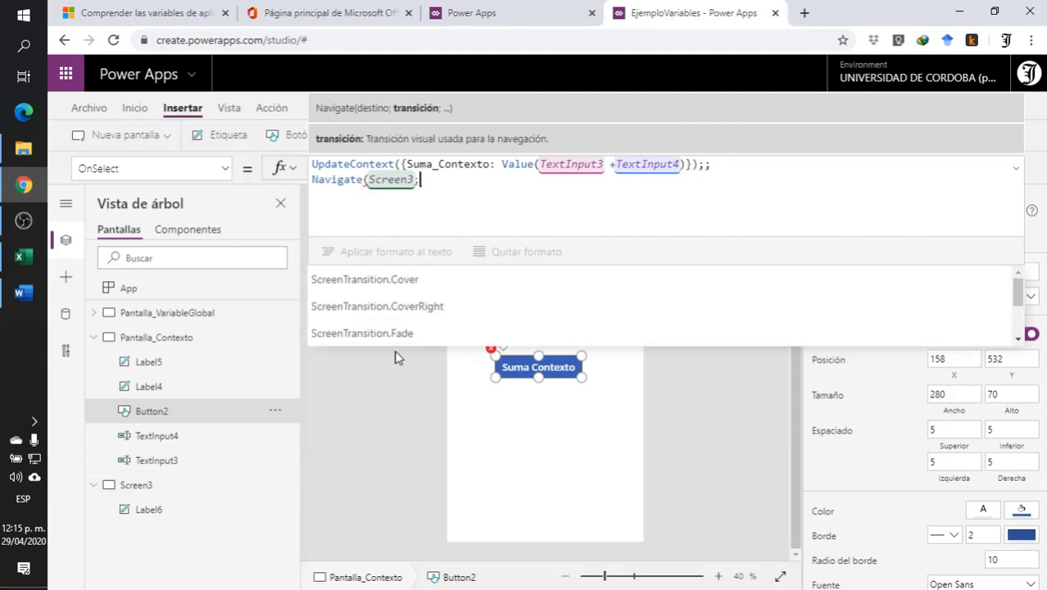
{"action": "scroll", "coordinate": [435, 311], "scroll_direction": "down", "scroll_amount": 3}
{"action": "left_click", "coordinate": [433, 280]}
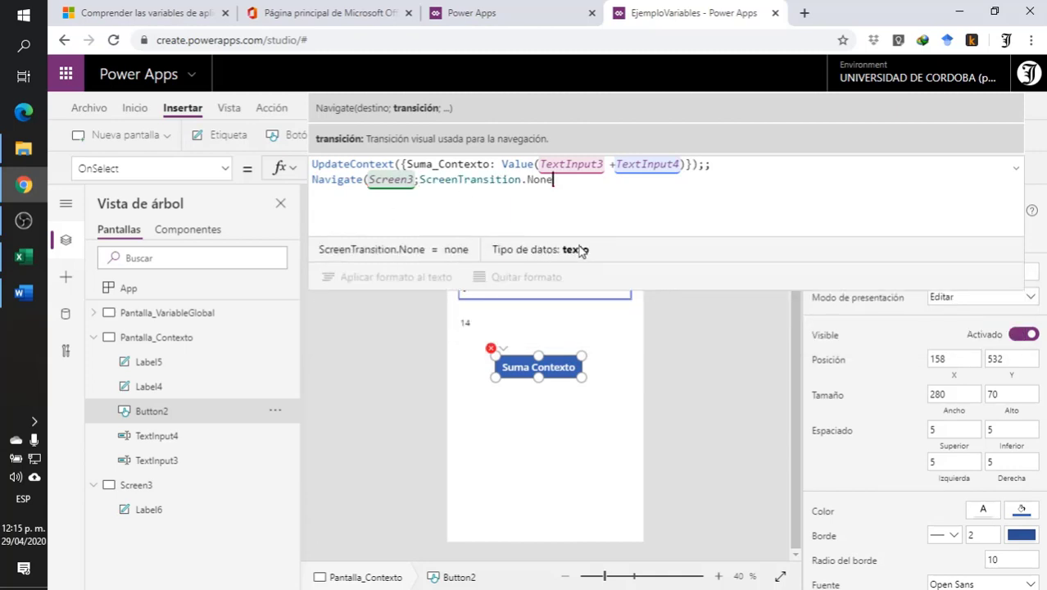
- Complete the Navigate call with the context record {Suma3: Suma_Contexto} as its third argument
{"action": "type", "text": ";"}
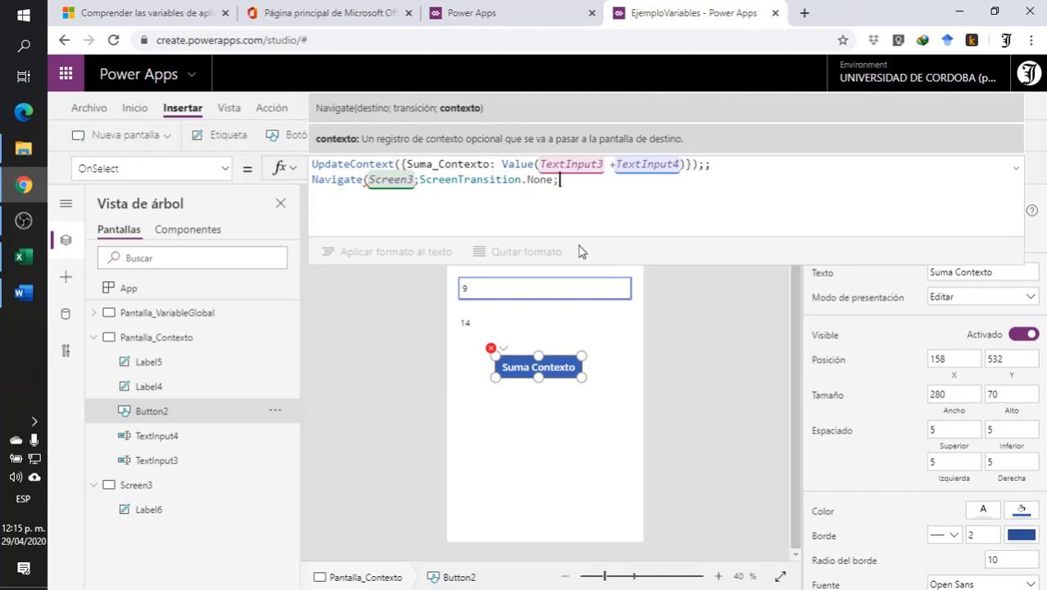
{"action": "type", "text": "{}"}
{"action": "type", "text": "Su"}
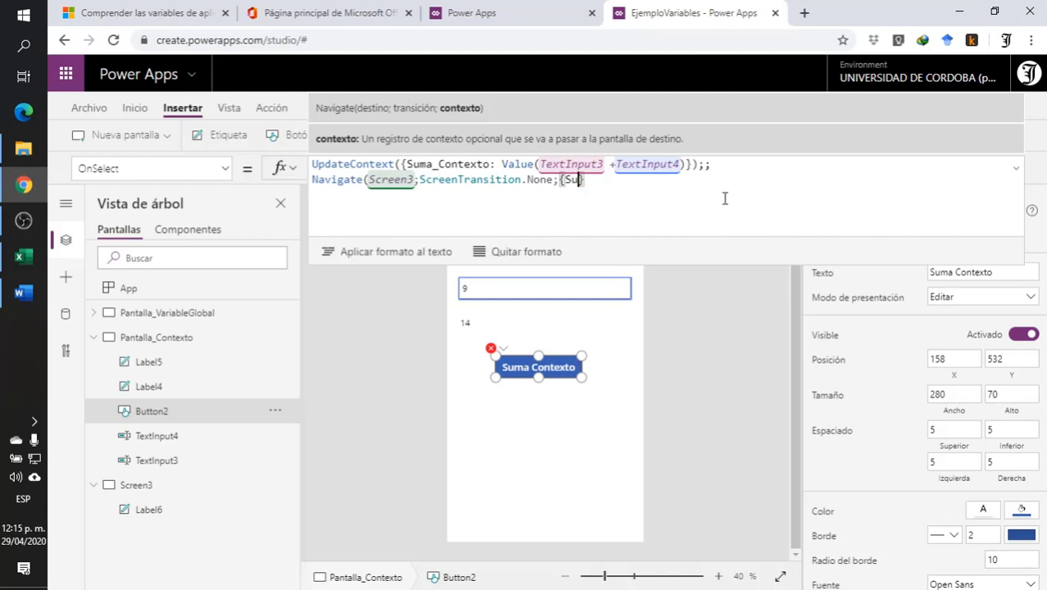
{"action": "type", "text": "ma3:"}
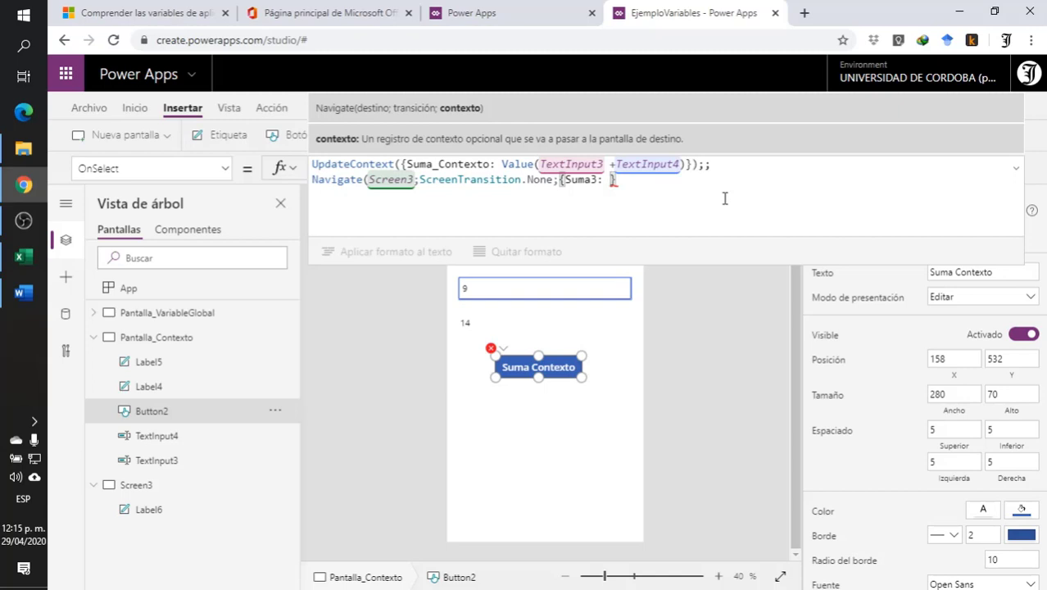
{"action": "type", "text": "Suma"}
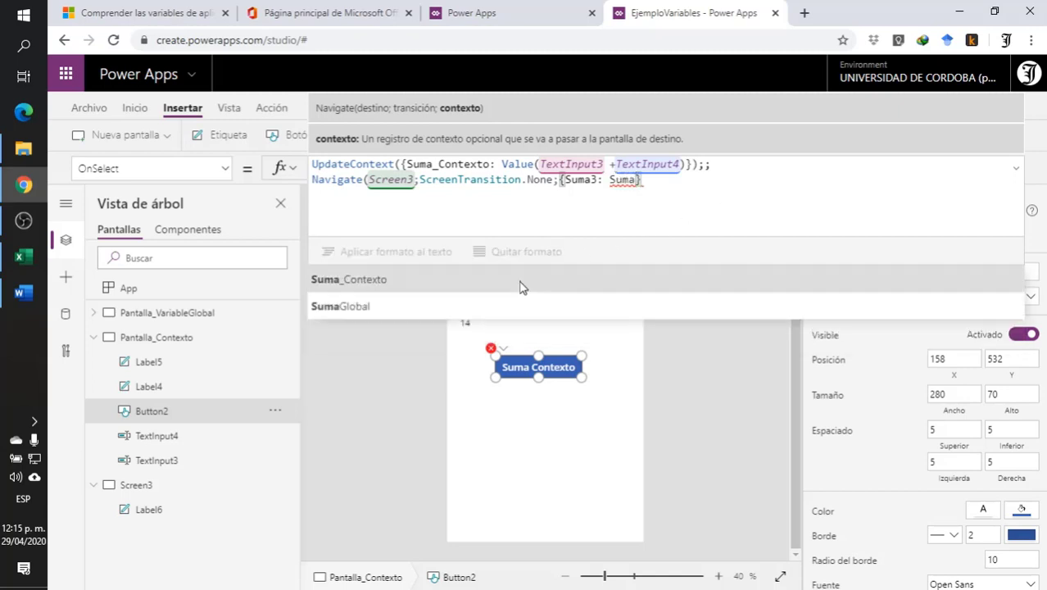
{"action": "left_click", "coordinate": [518, 286]}
{"action": "type", "text": "}"}
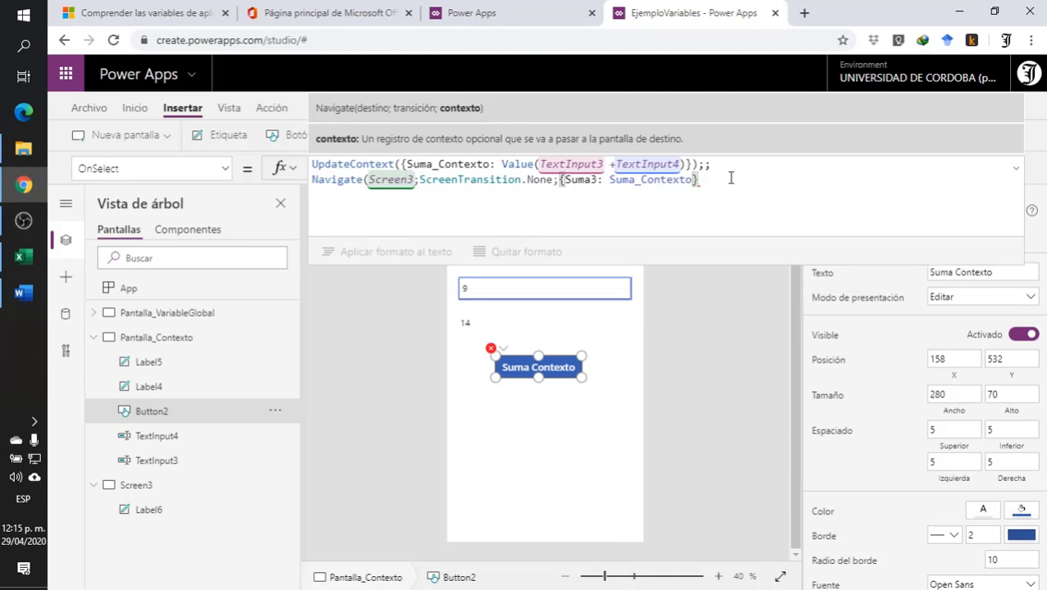
{"action": "type", "text": ")"}
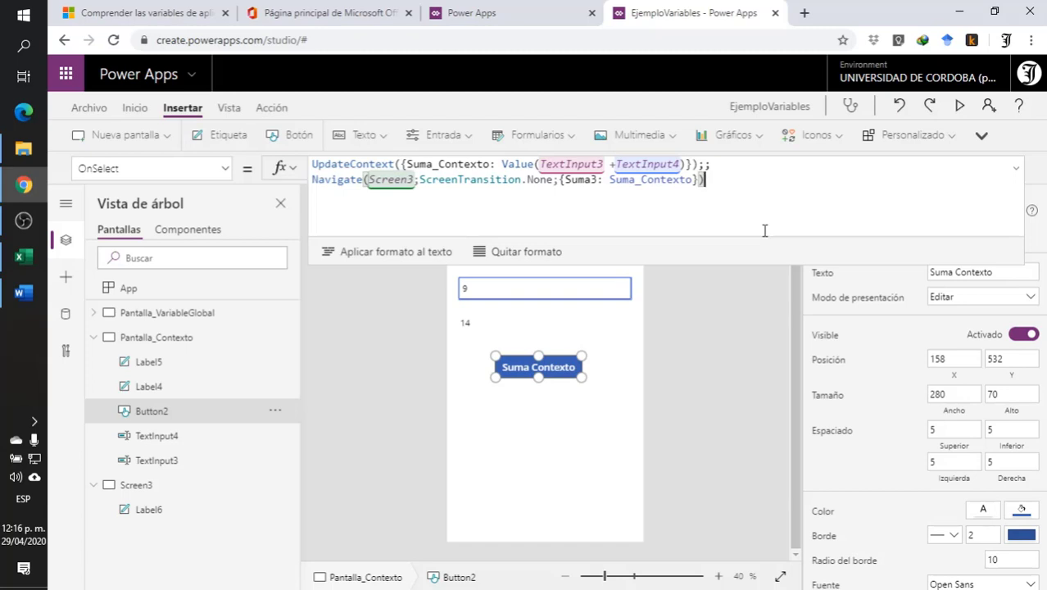
{"action": "left_click_drag", "start_coordinate": [686, 259], "coordinate": [689, 201]}
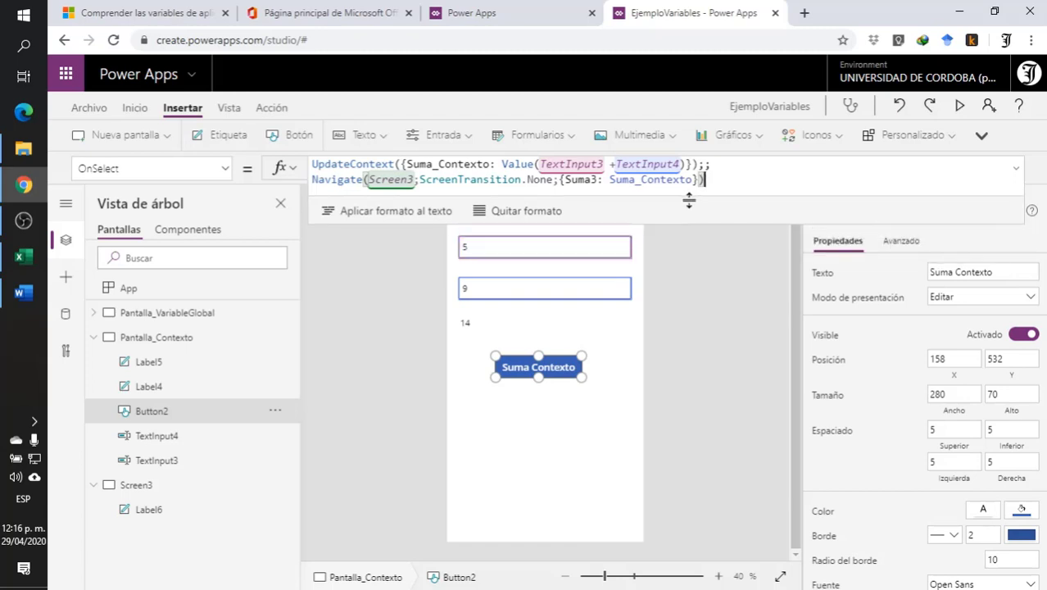
{"action": "left_click", "coordinate": [685, 301]}
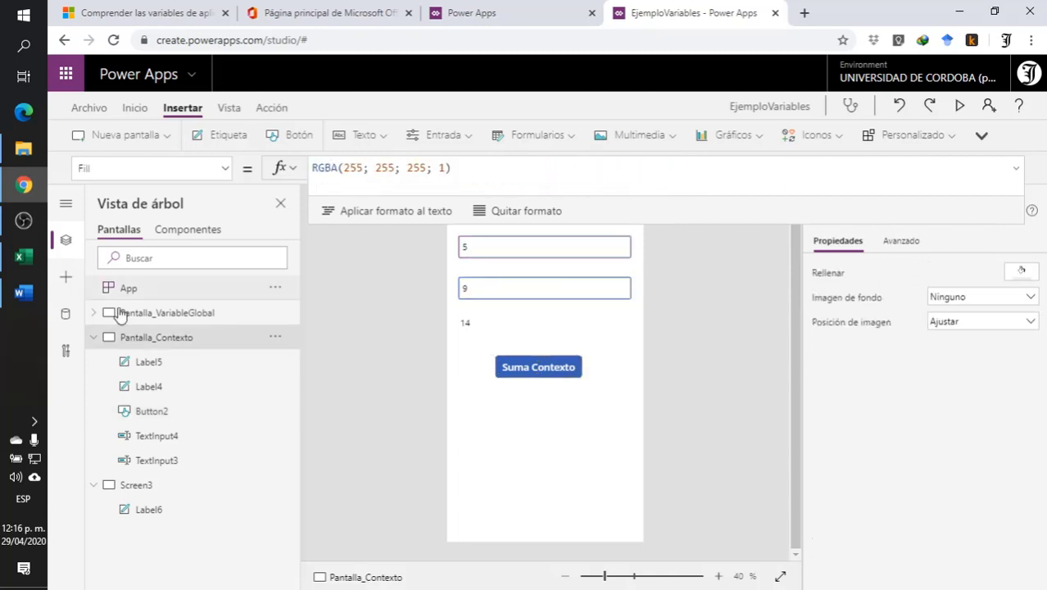
- Set the Text property of the label on Screen3 to the Suma3 variable
{"action": "left_click", "coordinate": [135, 487]}
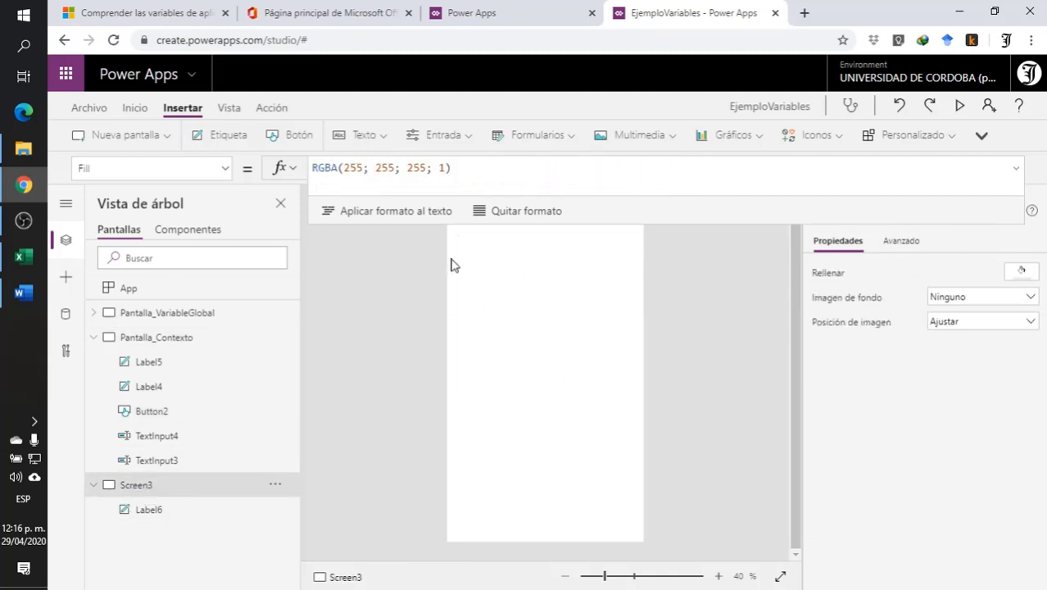
{"action": "left_click_drag", "start_coordinate": [668, 224], "coordinate": [682, 173]}
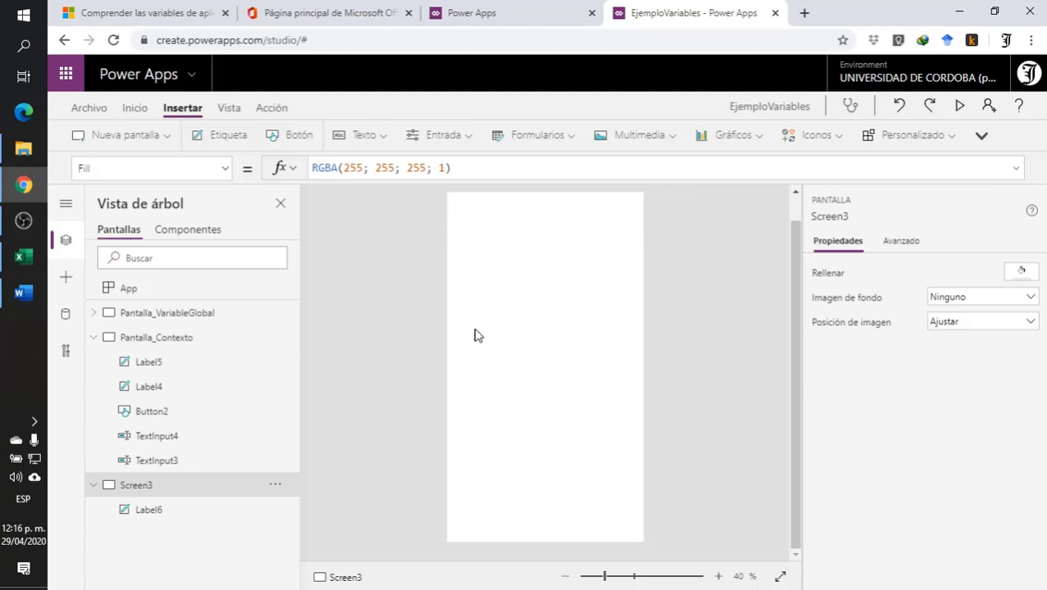
{"action": "left_click", "coordinate": [546, 363]}
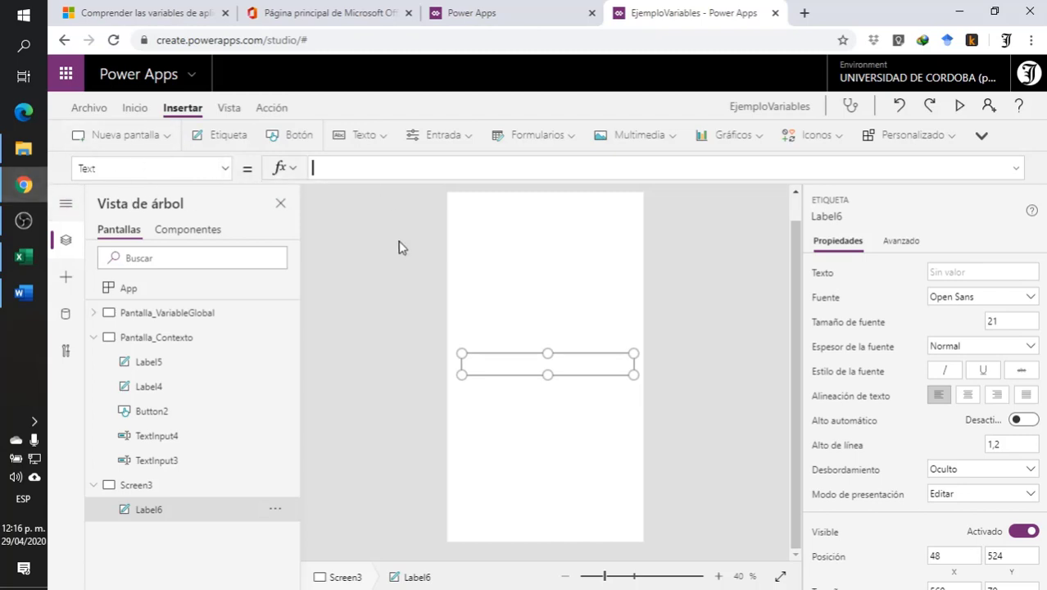
{"action": "type", "text": "Sum"}
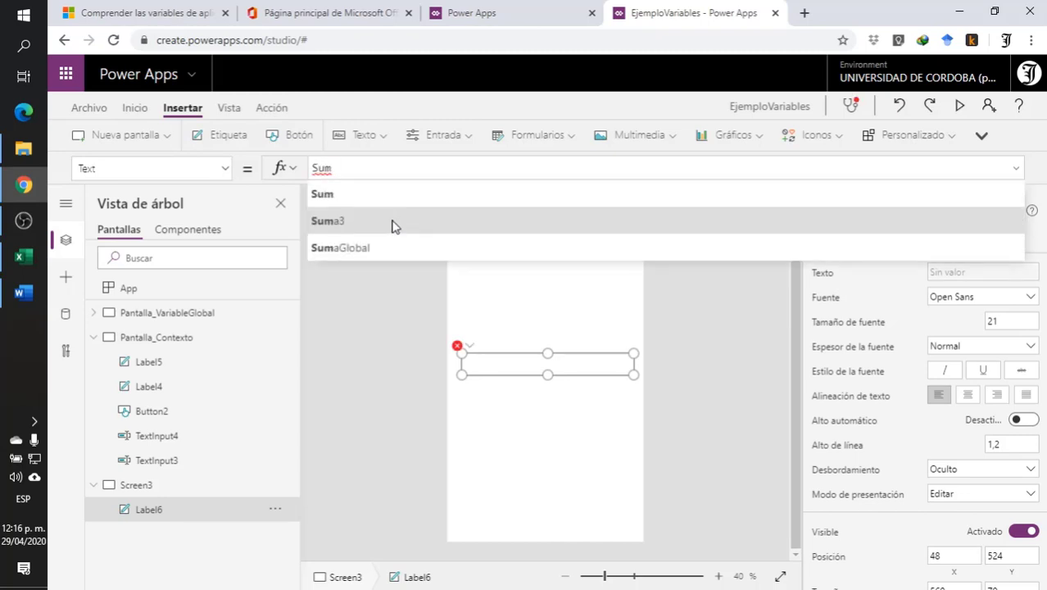
{"action": "left_click", "coordinate": [392, 226]}
{"action": "left_click", "coordinate": [331, 284]}
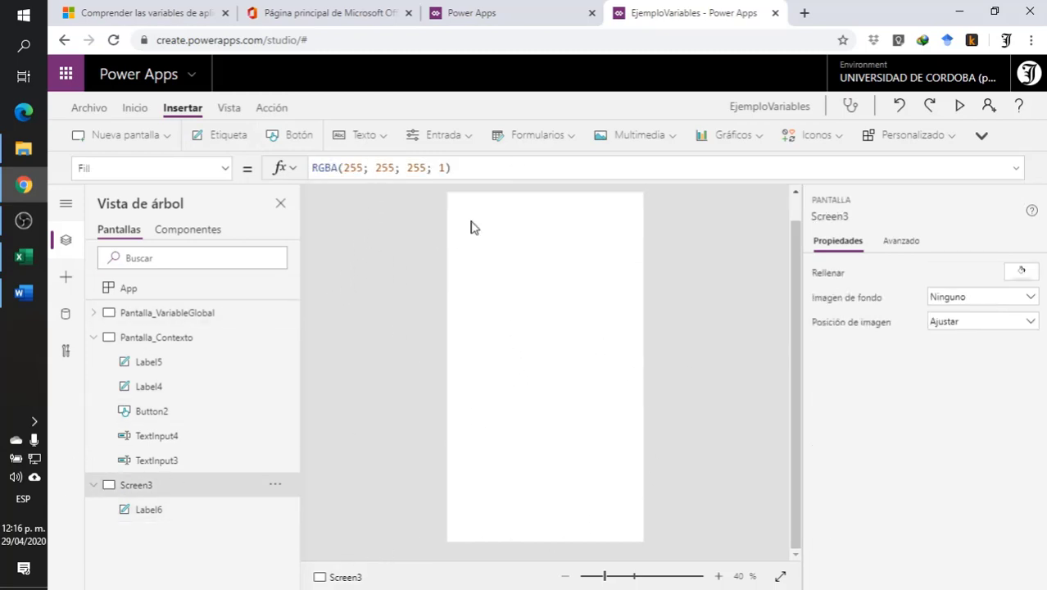
- Review the OnSelect formula of the Suma Contexto button on Pantalla_Contexto
{"action": "left_click", "coordinate": [159, 337]}
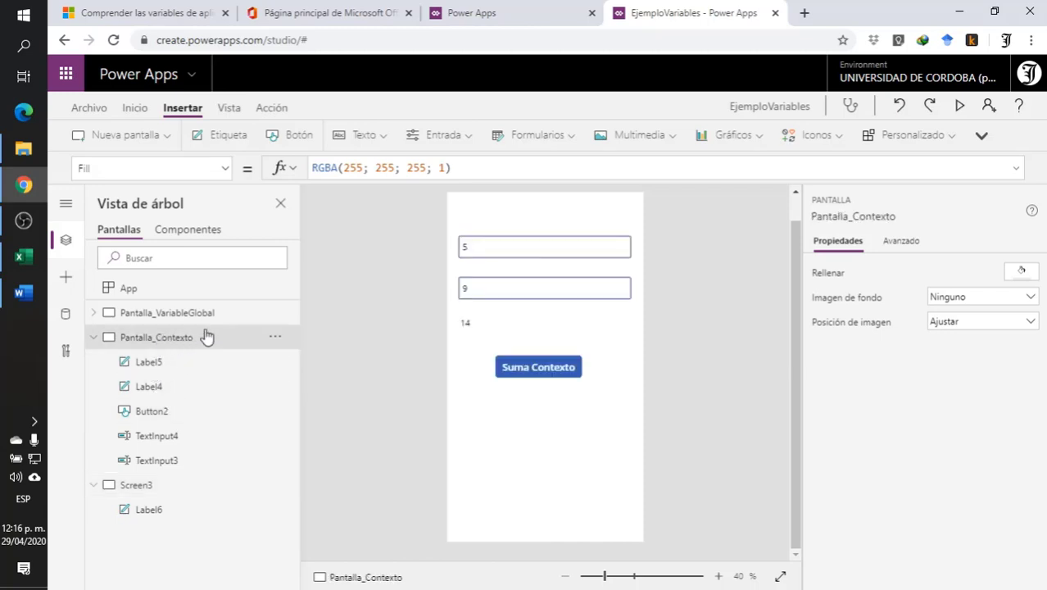
{"action": "left_click", "coordinate": [486, 327]}
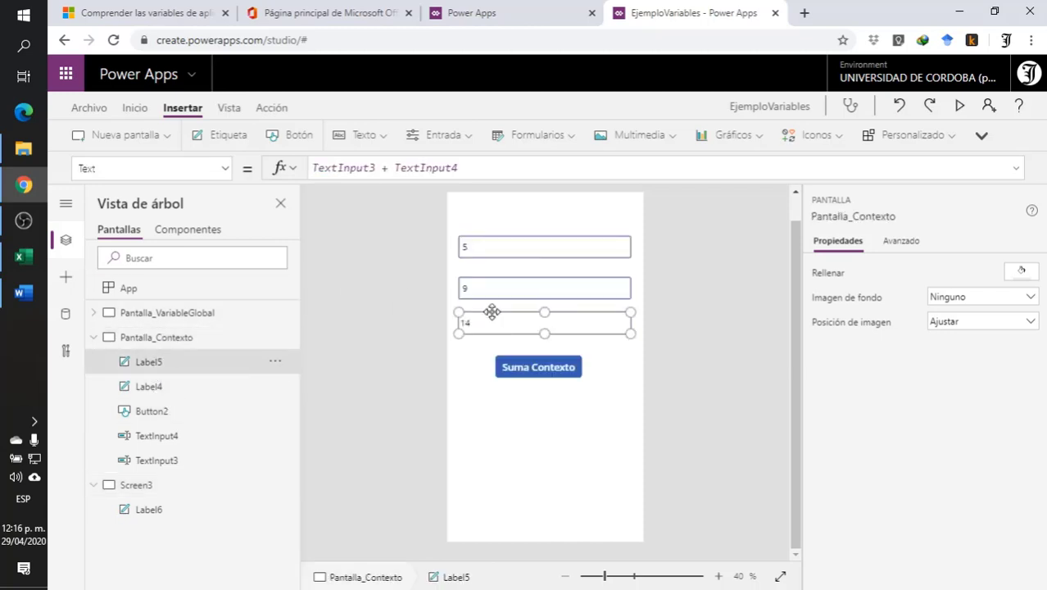
{"action": "left_click", "coordinate": [525, 373]}
{"action": "left_click", "coordinate": [732, 180]}
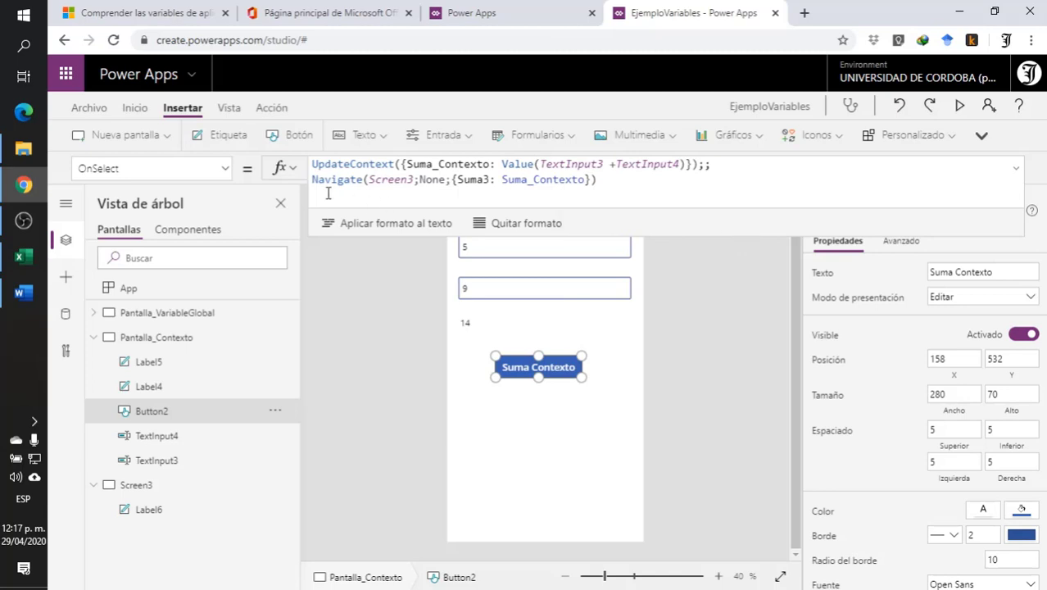
{"action": "left_click_drag", "start_coordinate": [753, 233], "coordinate": [769, 183]}
{"action": "left_click", "coordinate": [491, 382]}
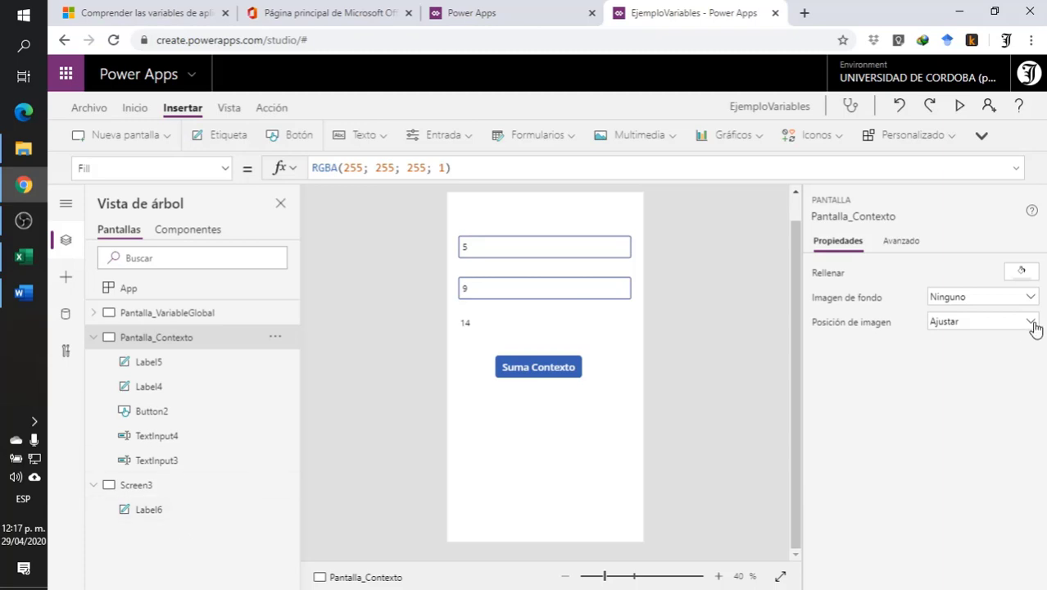
- Preview Pantalla_Contexto, enter 78 in the second text input, run Suma Contexto, close the preview and check the Screen3 label's formula
{"action": "left_click", "coordinate": [959, 108]}
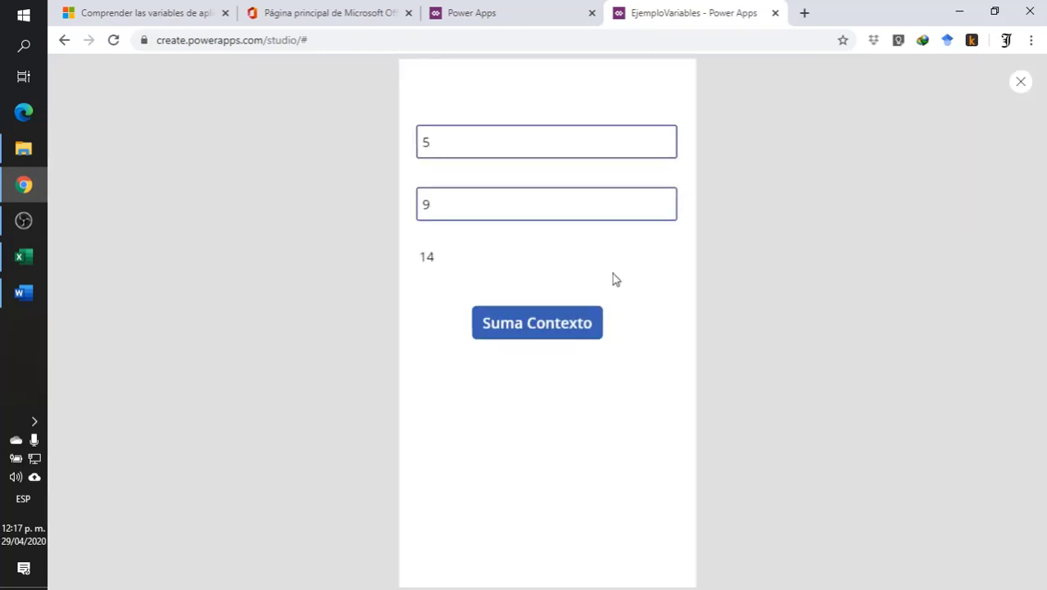
{"action": "left_click", "coordinate": [435, 210]}
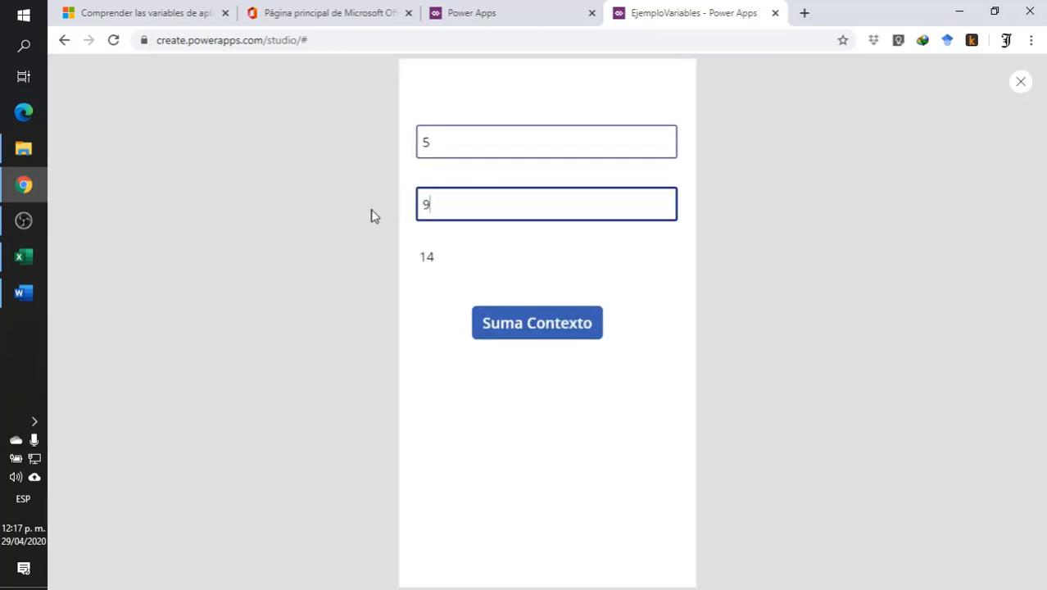
{"action": "key", "text": "BackSpace"}
{"action": "type", "text": "78"}
{"action": "left_click", "coordinate": [523, 328]}
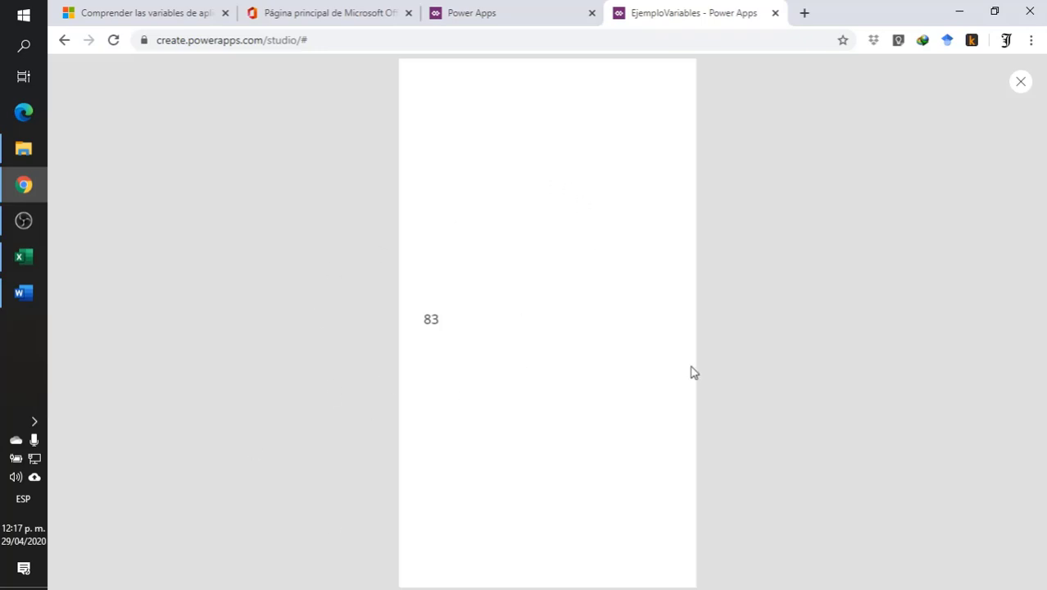
{"action": "left_click", "coordinate": [1023, 82]}
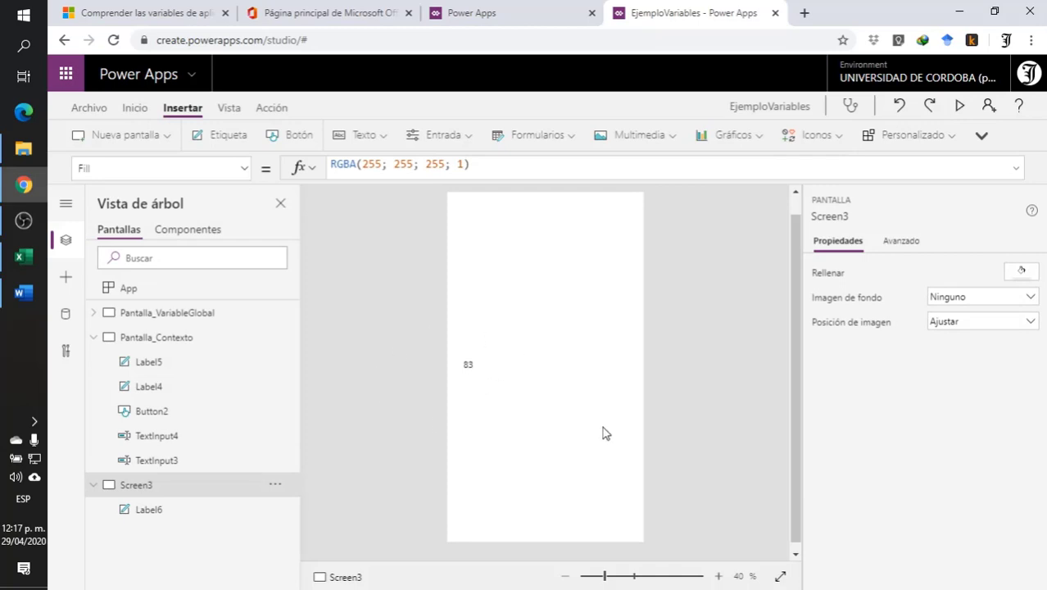
{"action": "left_click", "coordinate": [468, 367]}
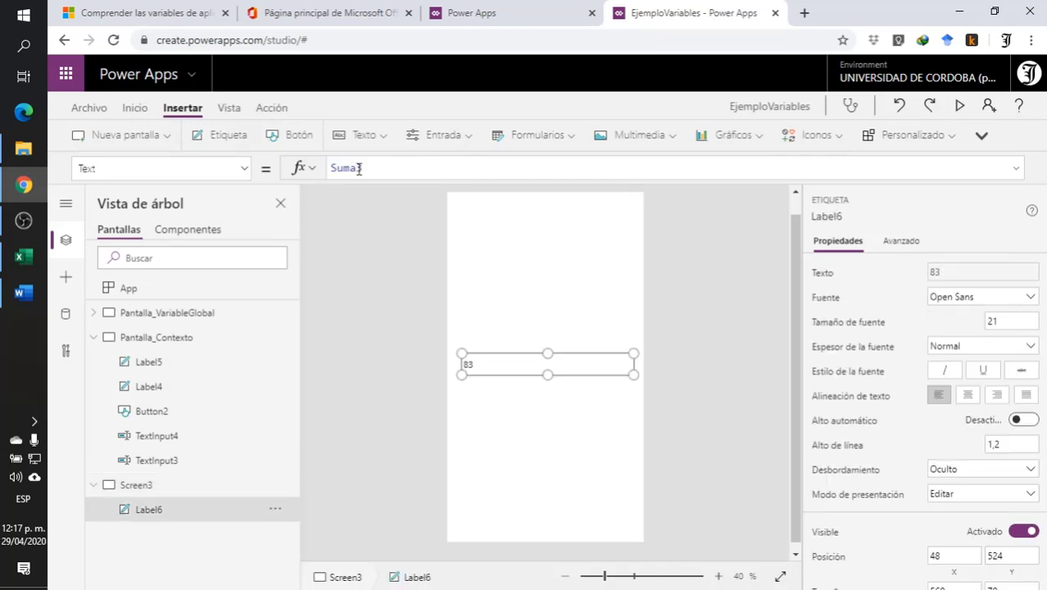
- Review the app's variables listed under the Global, Pantalla_Contexto and Screen3 scopes, then return to the editor
{"action": "left_click", "coordinate": [378, 293]}
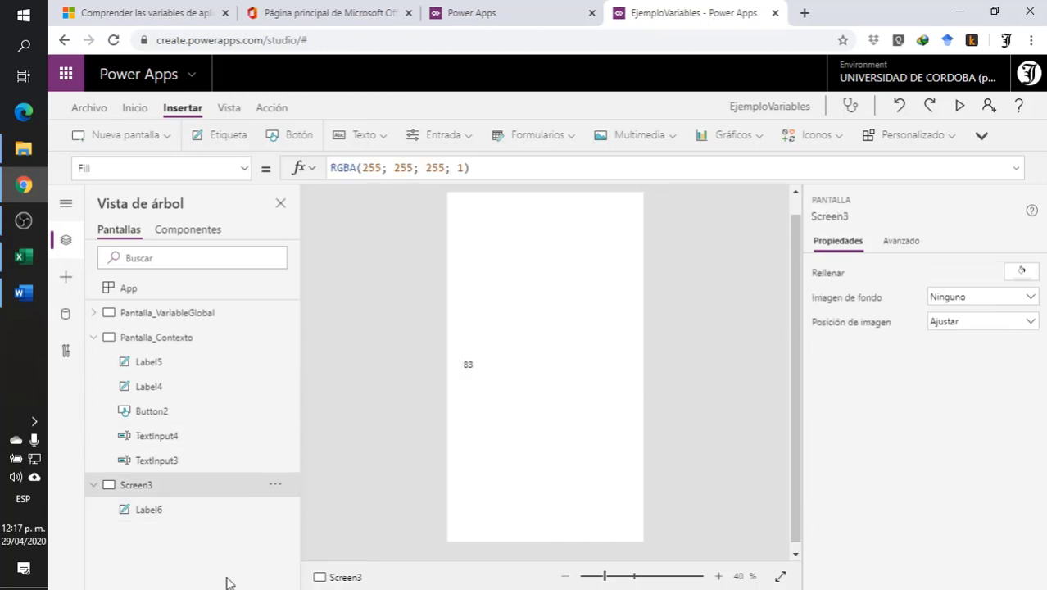
{"action": "left_click", "coordinate": [82, 111]}
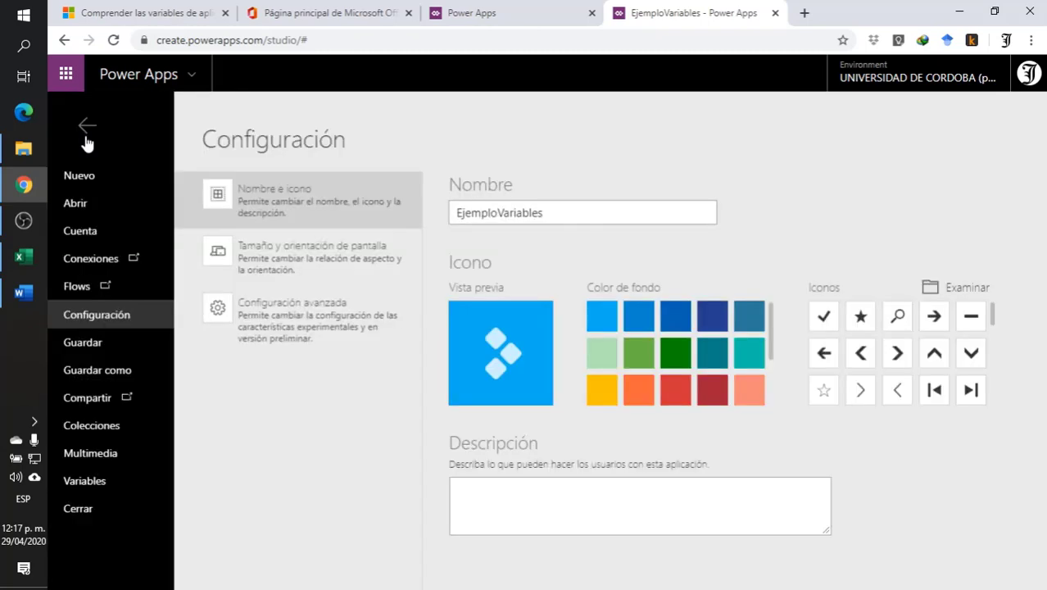
{"action": "left_click", "coordinate": [82, 484]}
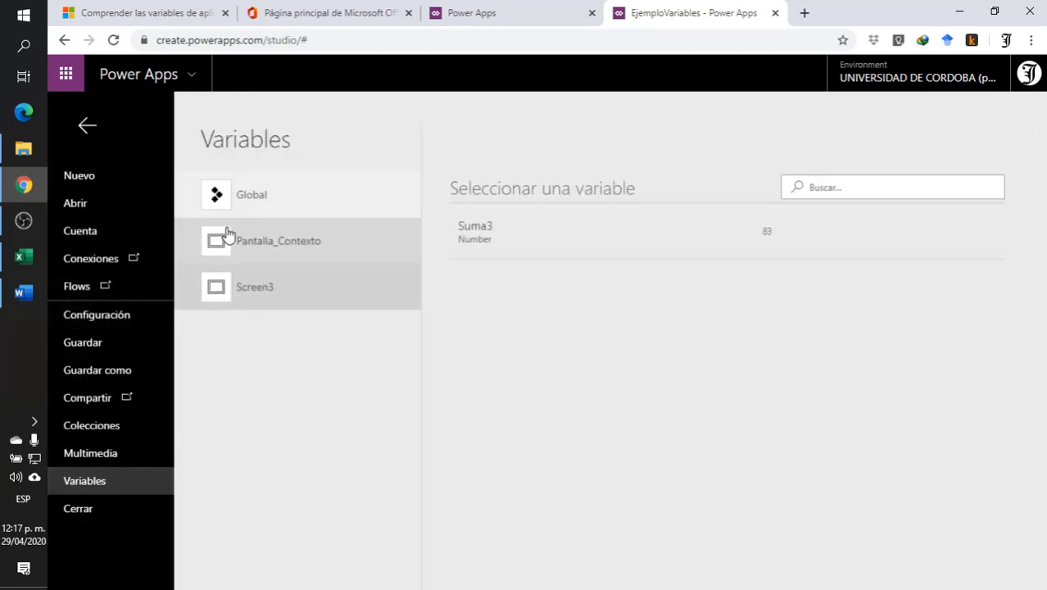
{"action": "left_click", "coordinate": [275, 195]}
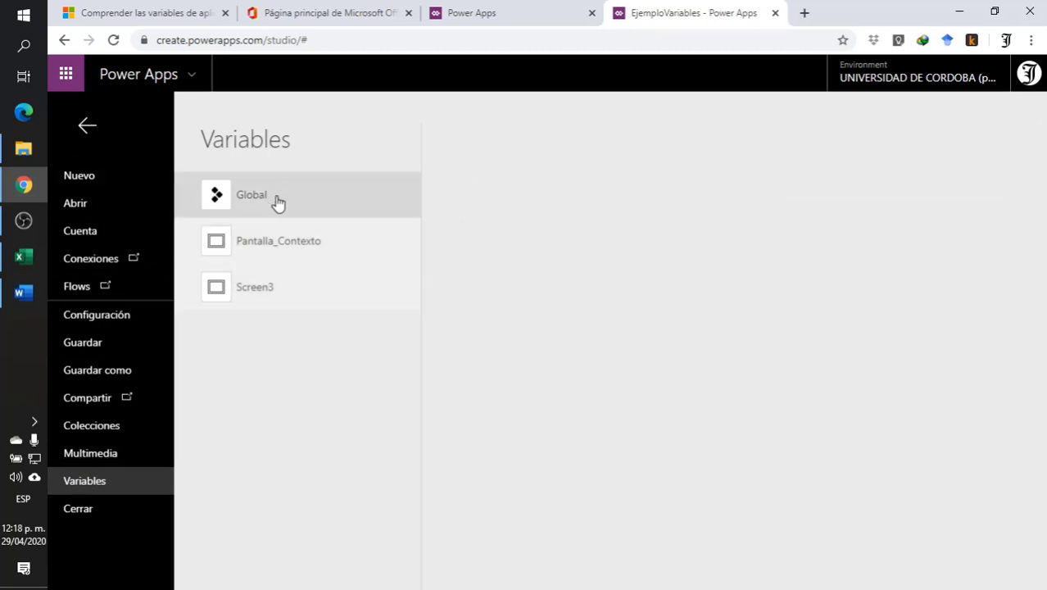
{"action": "left_click", "coordinate": [332, 238]}
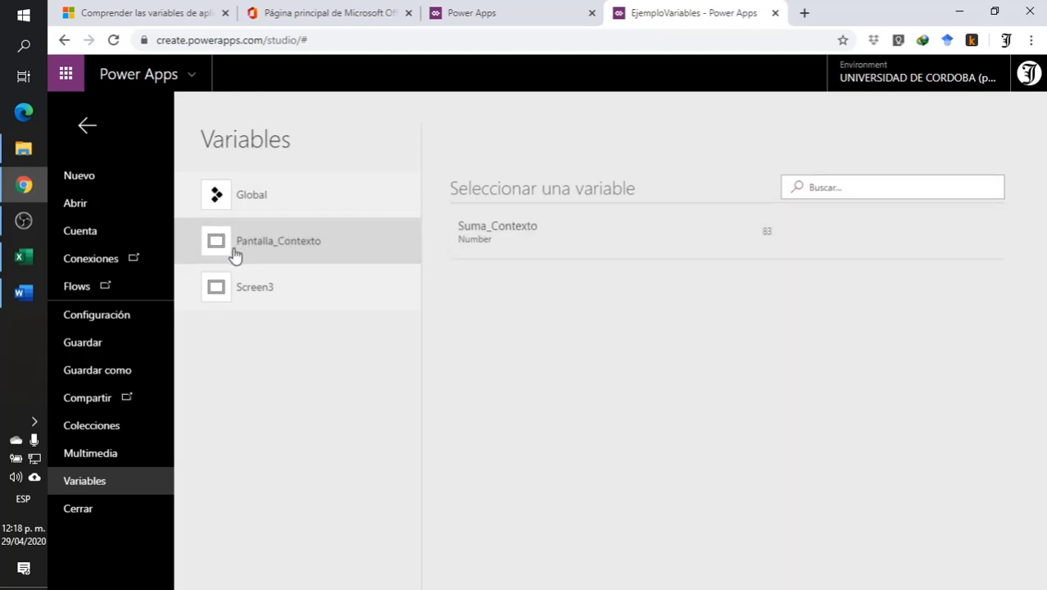
{"action": "left_click", "coordinate": [268, 293]}
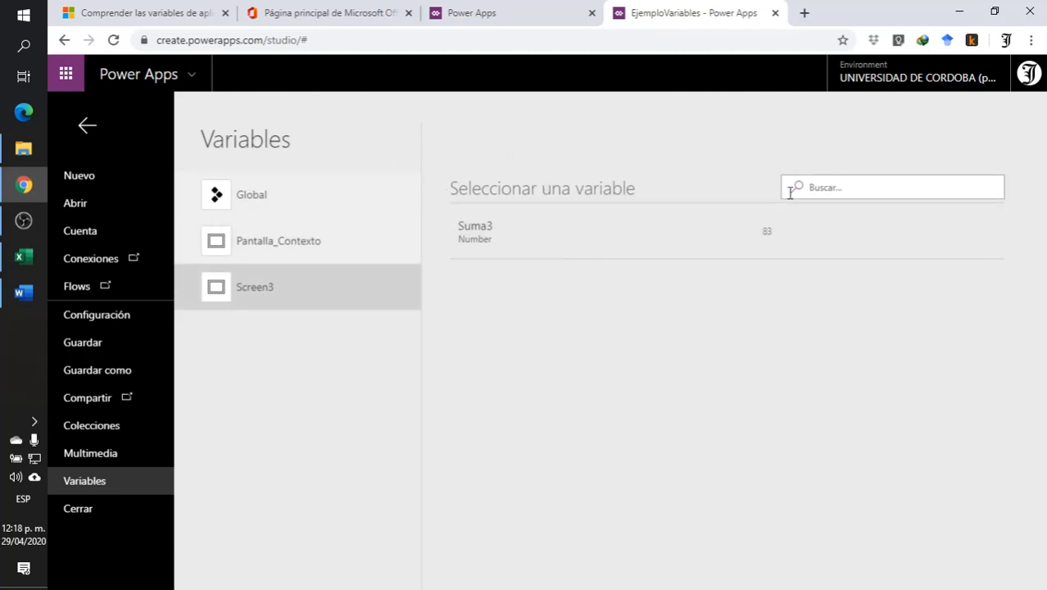
{"action": "left_click", "coordinate": [325, 257]}
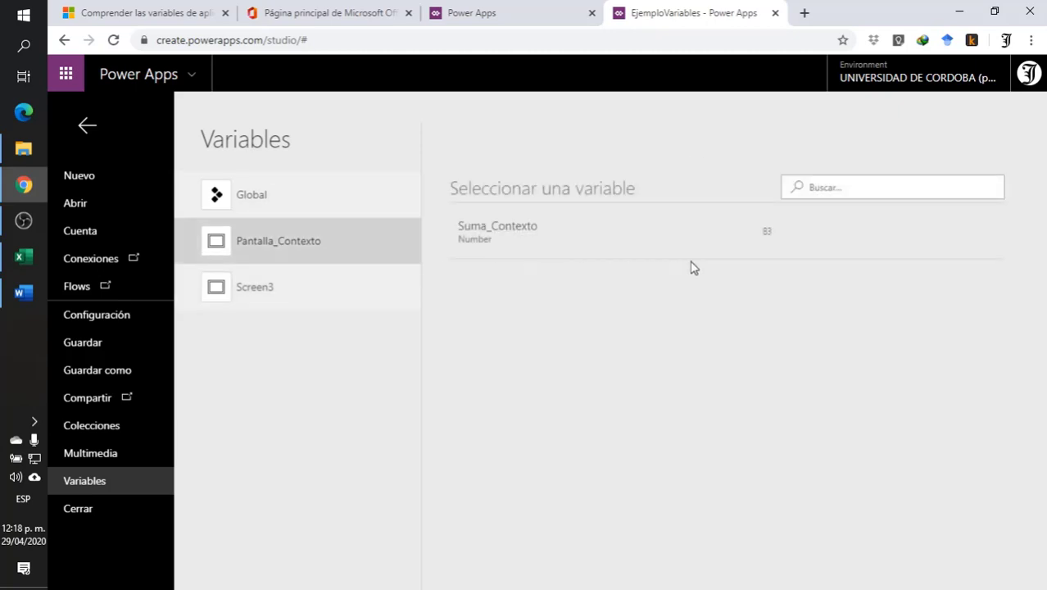
{"action": "left_click", "coordinate": [269, 300]}
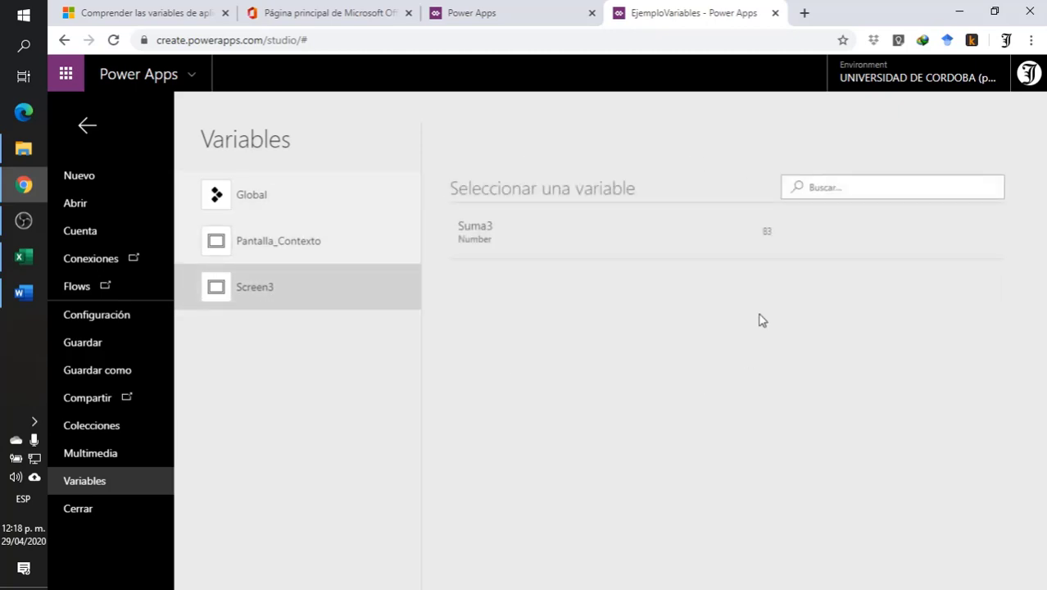
{"action": "left_click", "coordinate": [86, 125]}
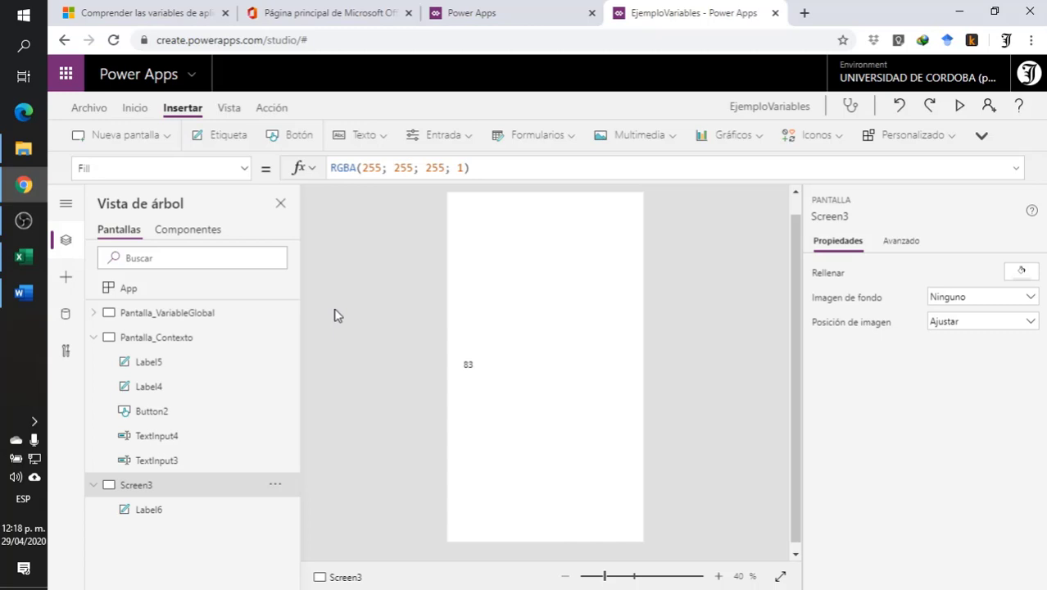
- Delete the label that displays Suma3 from Screen3
{"action": "left_click", "coordinate": [219, 338]}
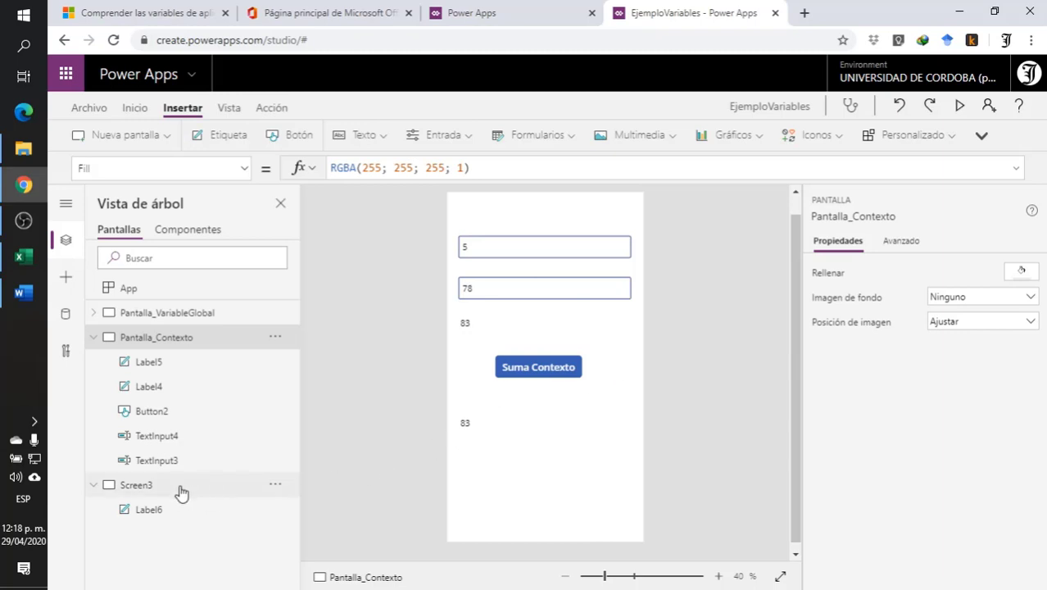
{"action": "left_click", "coordinate": [93, 484]}
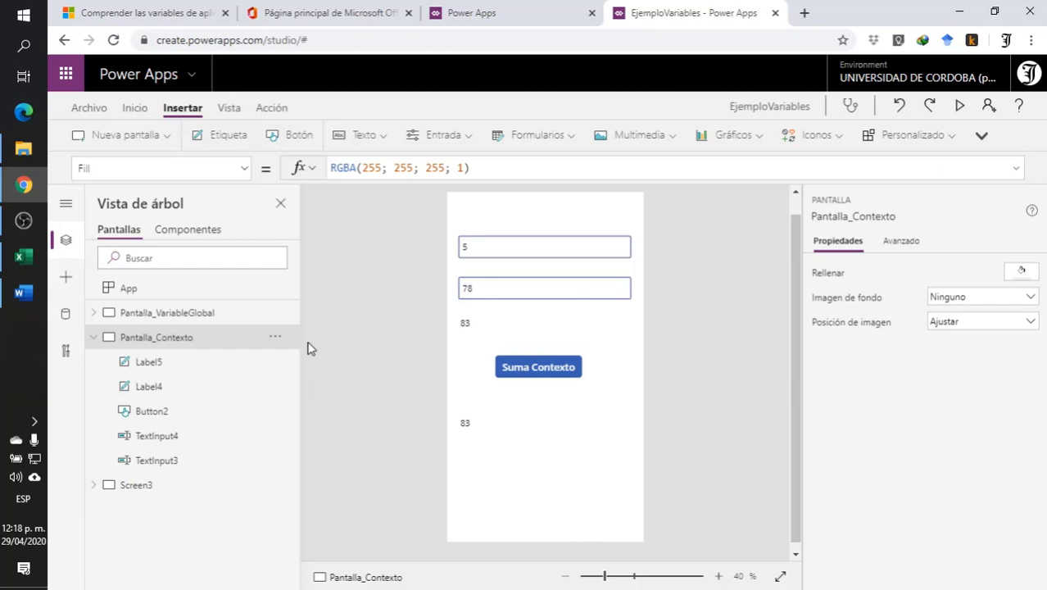
{"action": "left_click", "coordinate": [141, 492]}
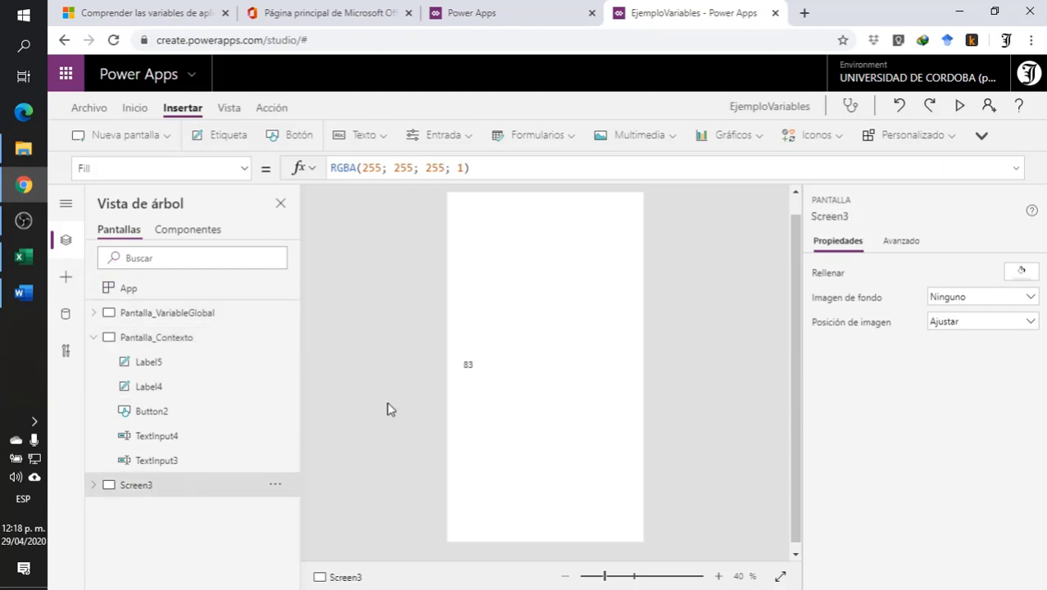
{"action": "left_click", "coordinate": [498, 373]}
{"action": "key", "text": "Delete"}
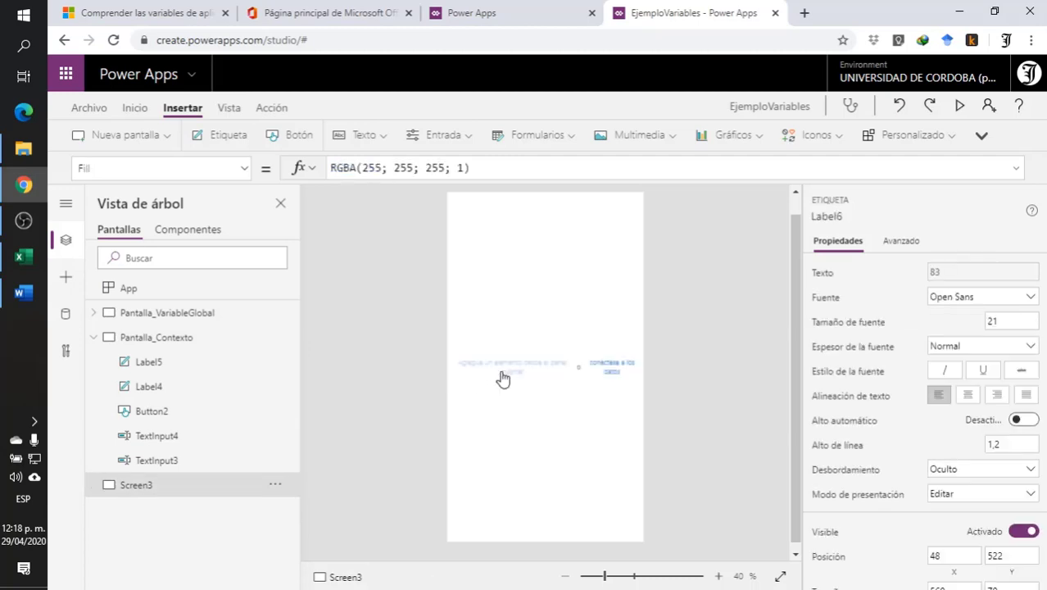
- Remove the Navigate call from the Suma Contexto button's OnSelect formula, keeping the UpdateContext call, and shrink the formula area
{"action": "left_click", "coordinate": [230, 341]}
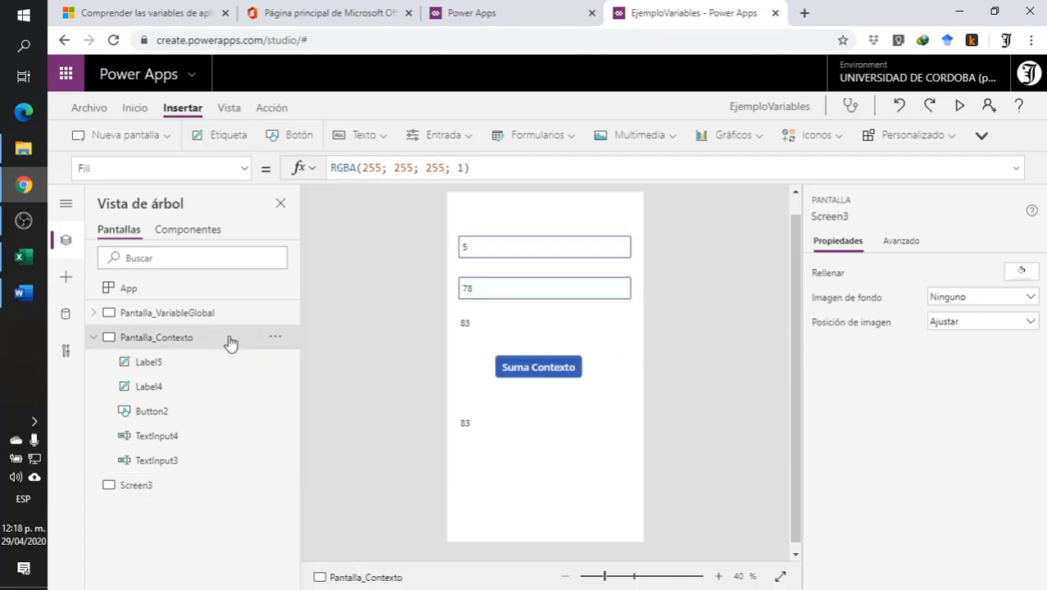
{"action": "left_click", "coordinate": [542, 367]}
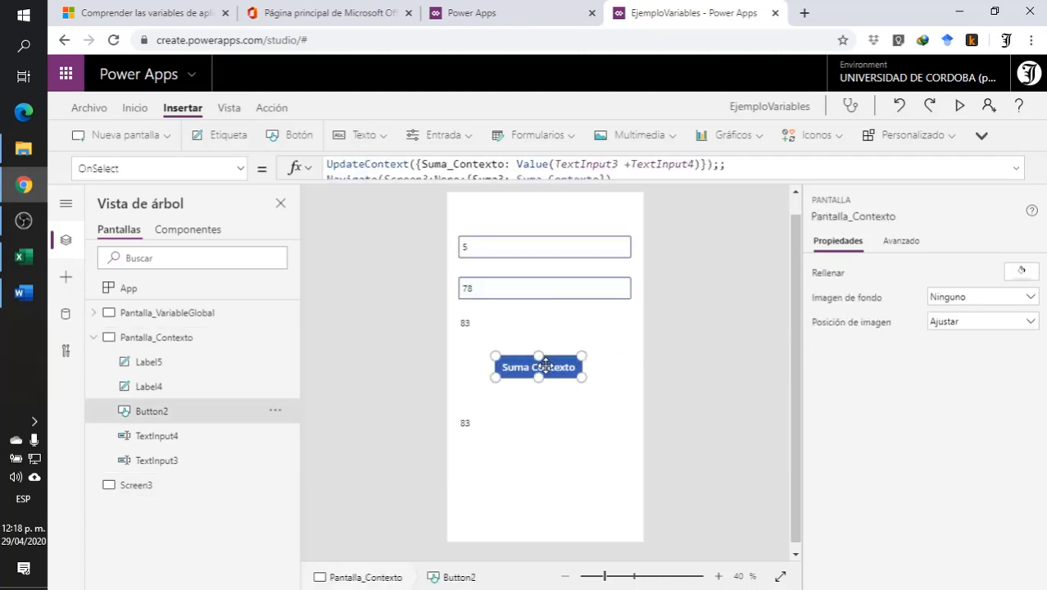
{"action": "left_click", "coordinate": [685, 177]}
{"action": "left_click_drag", "start_coordinate": [613, 178], "coordinate": [276, 174]}
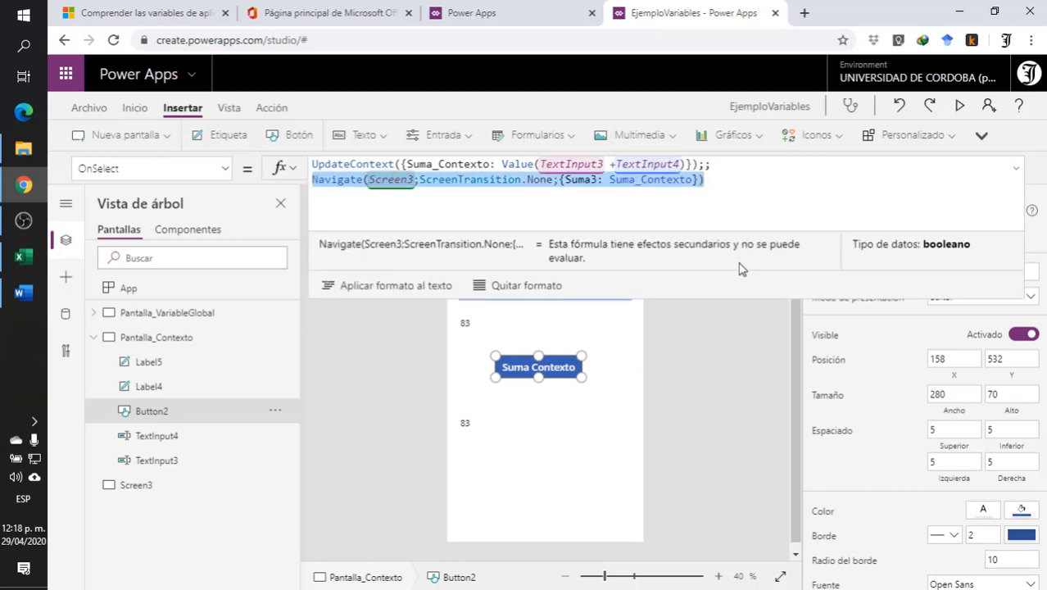
{"action": "key", "text": "BackSpace"}
{"action": "key", "text": "BackSpace"}
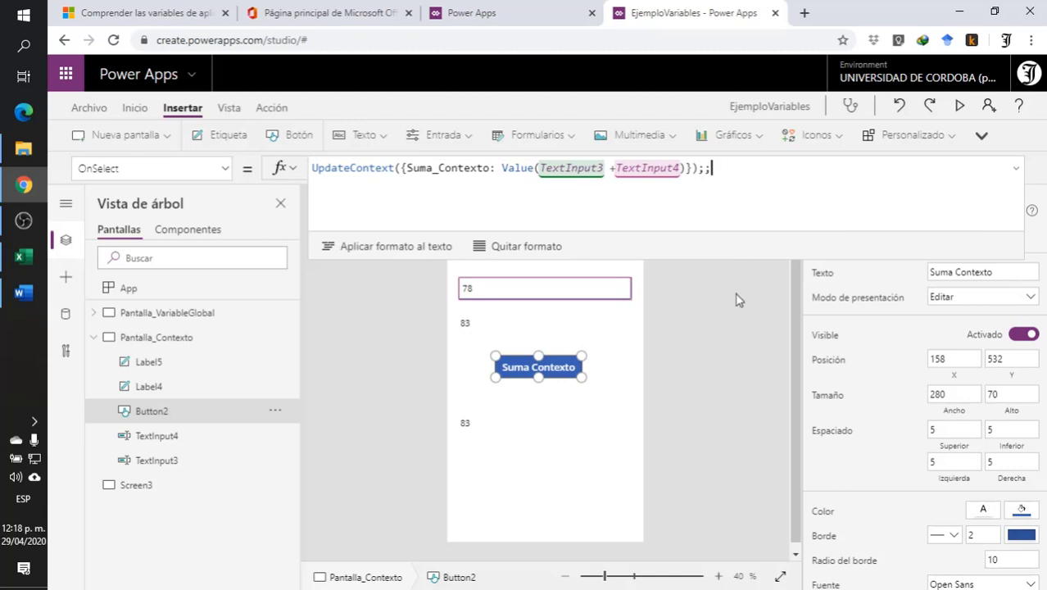
{"action": "left_click_drag", "start_coordinate": [733, 256], "coordinate": [739, 201]}
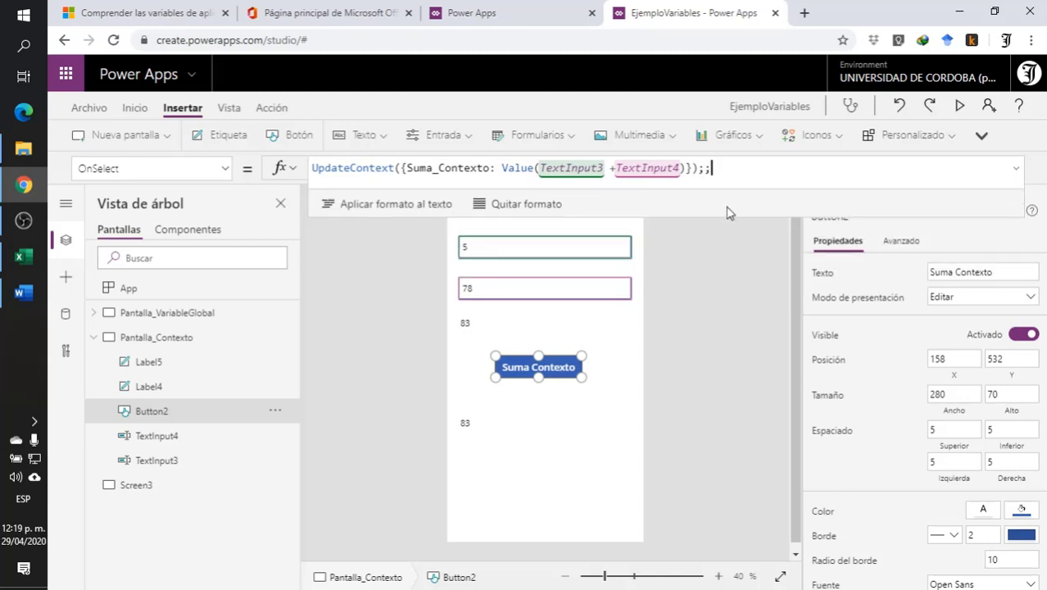
{"action": "left_click", "coordinate": [703, 324]}
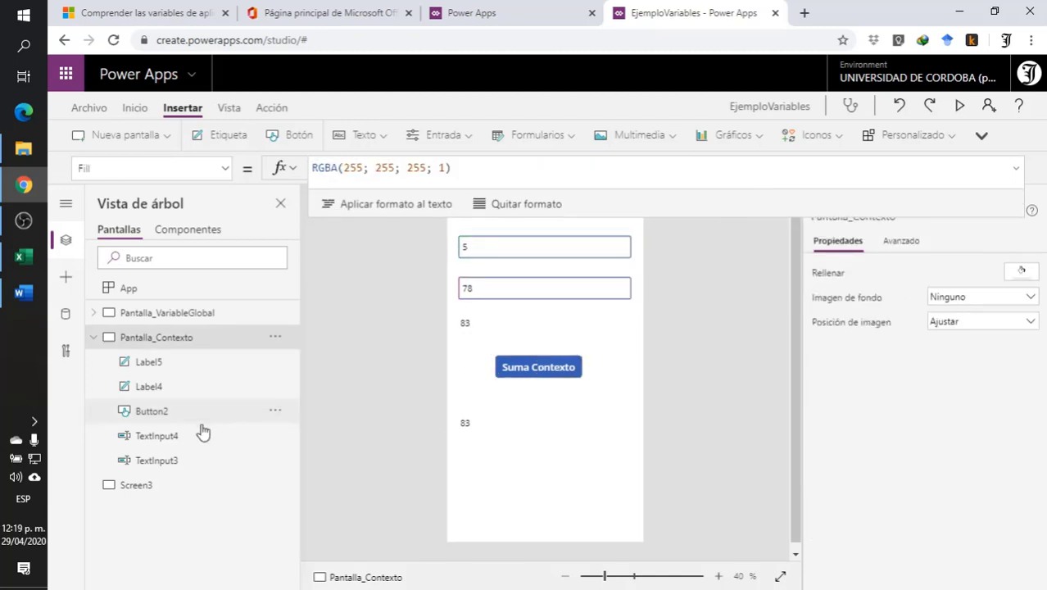
- Insert two text inputs on Screen3 and stack them one below the other in the upper part of the screen
{"action": "left_click", "coordinate": [188, 485]}
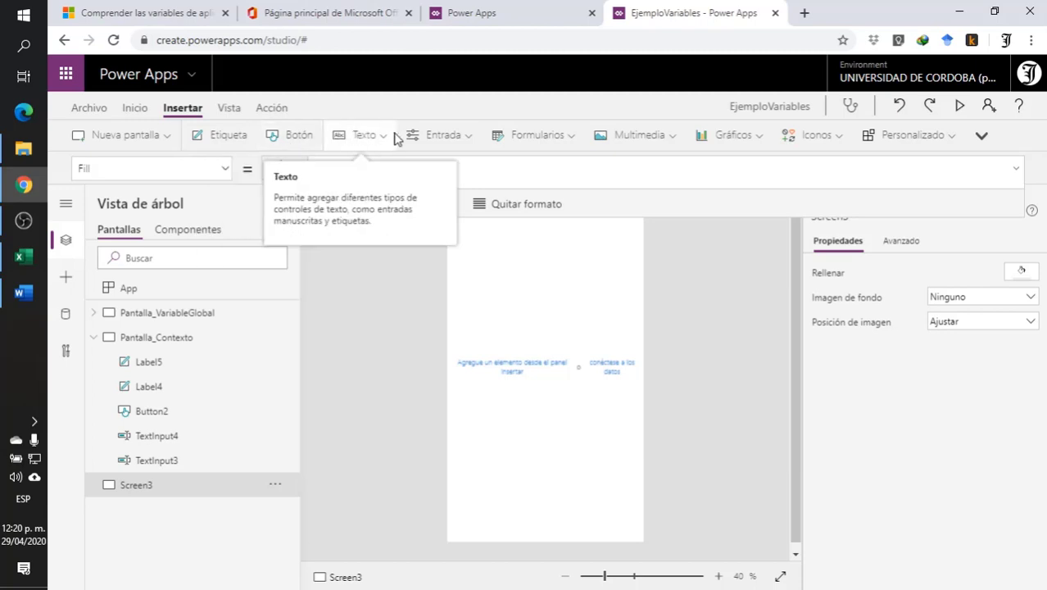
{"action": "left_click", "coordinate": [446, 136]}
{"action": "left_click", "coordinate": [465, 195]}
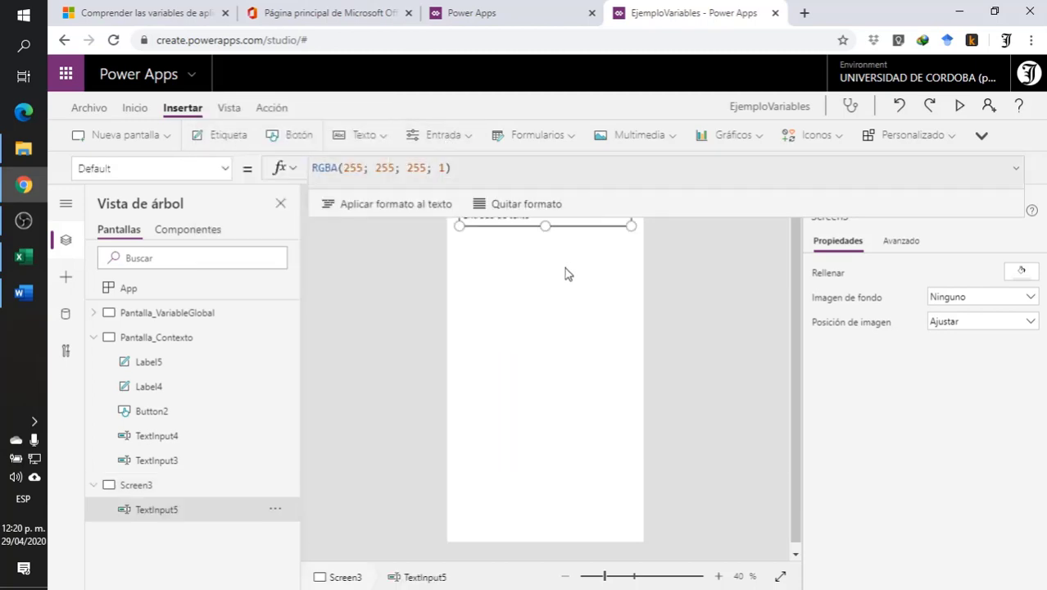
{"action": "left_click_drag", "start_coordinate": [523, 220], "coordinate": [520, 253]}
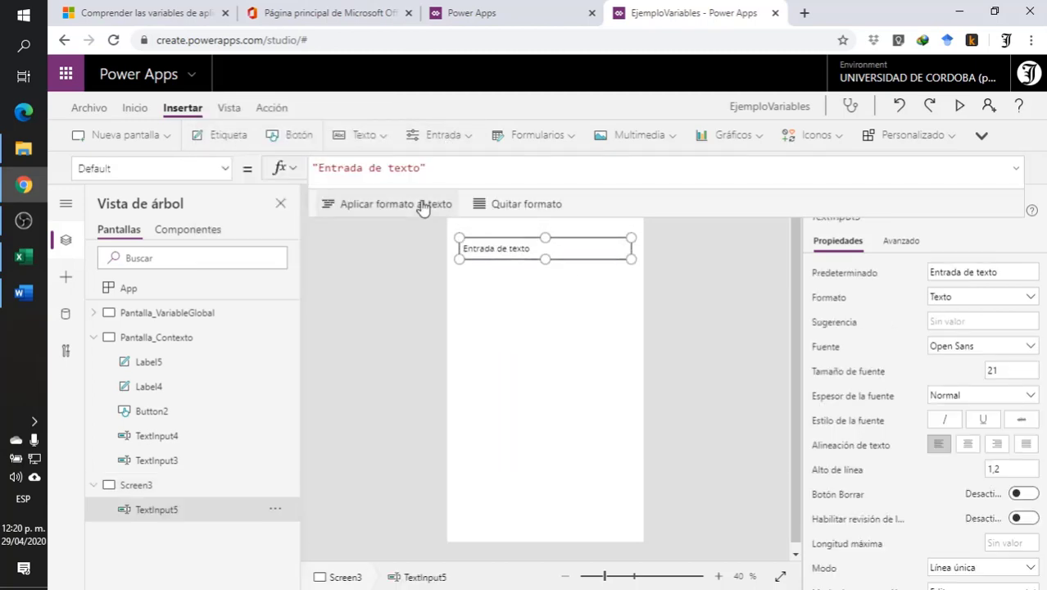
{"action": "left_click", "coordinate": [459, 136]}
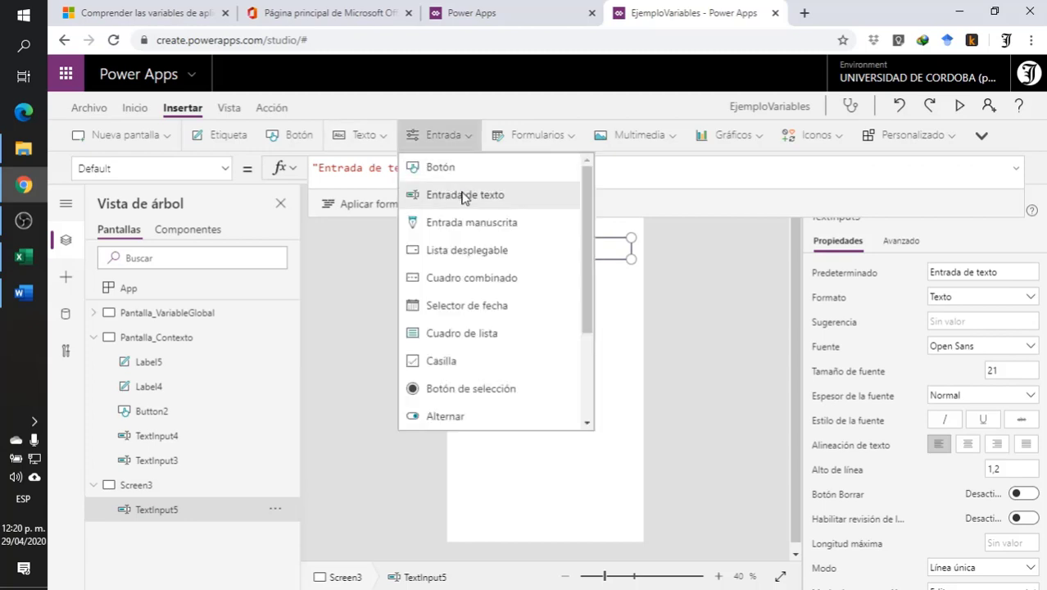
{"action": "left_click", "coordinate": [465, 197]}
{"action": "left_click_drag", "start_coordinate": [536, 231], "coordinate": [529, 289]}
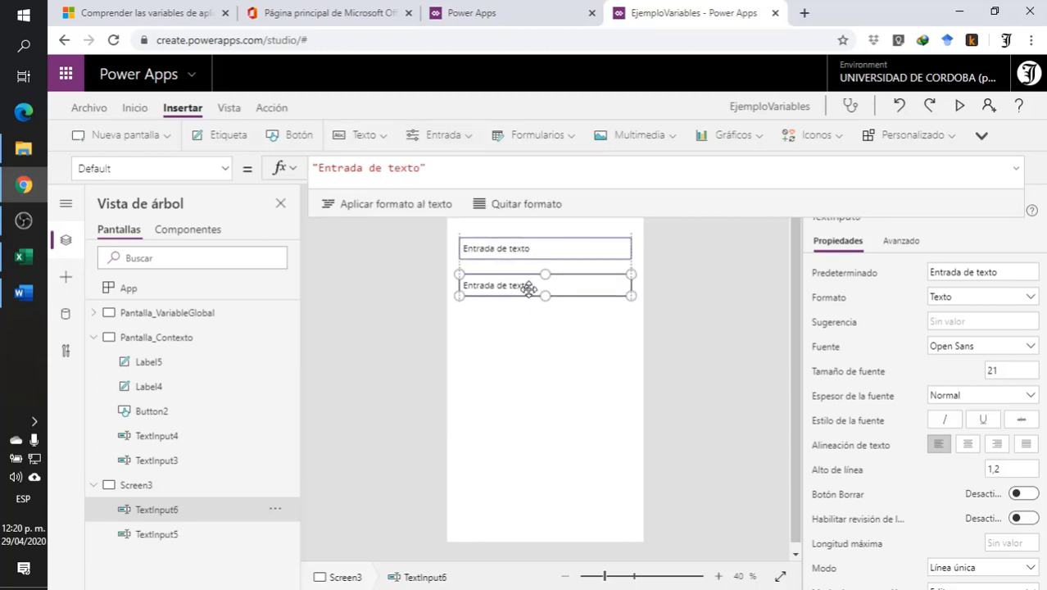
- Insert a button on Screen3 and centre it below the two text inputs at about X 180, Y 447
{"action": "left_click", "coordinate": [294, 136]}
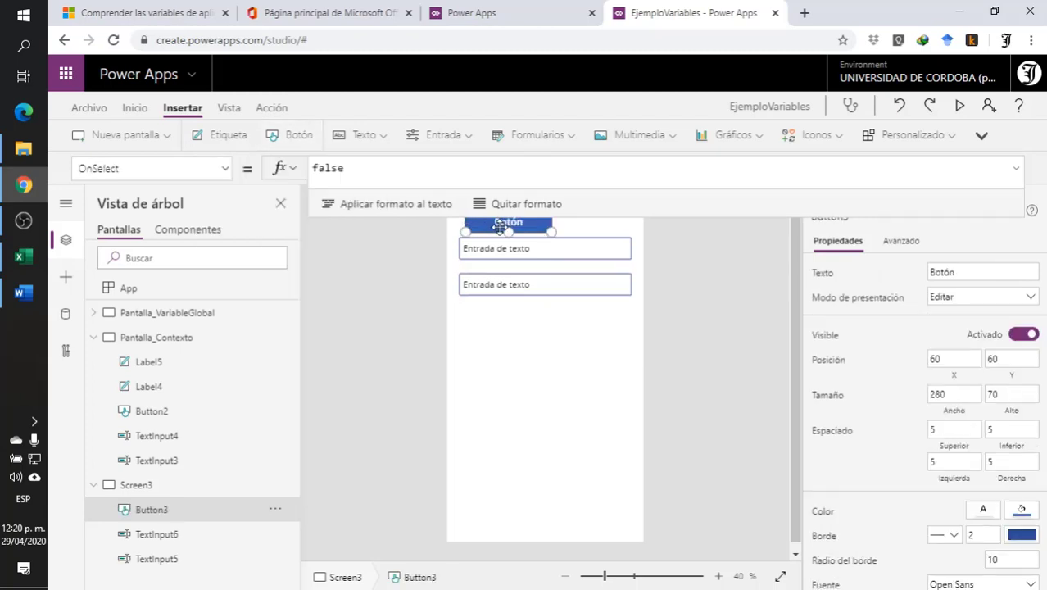
{"action": "left_click_drag", "start_coordinate": [499, 229], "coordinate": [535, 345]}
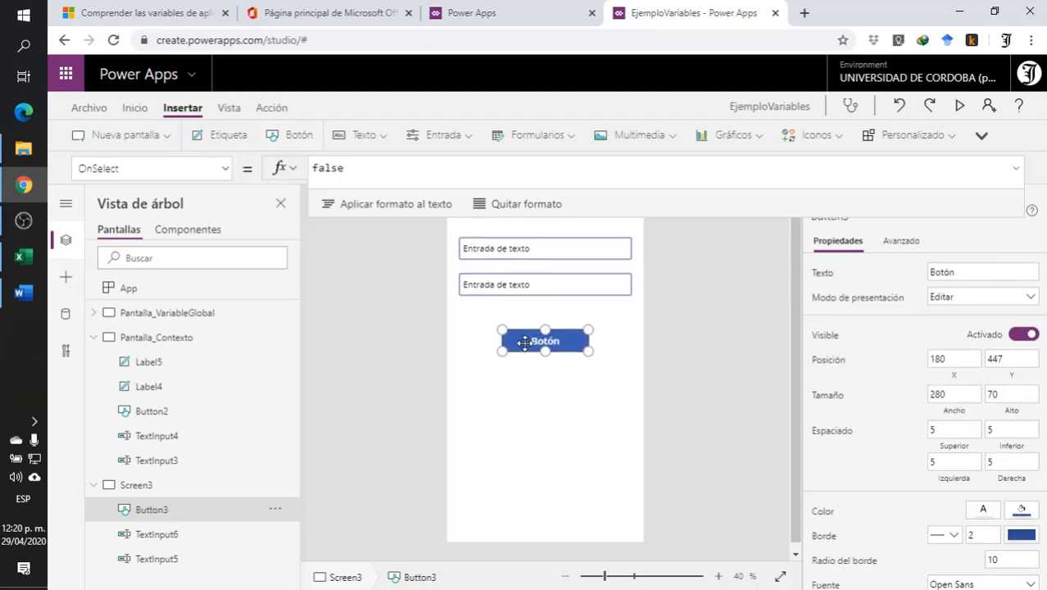
{"action": "left_click", "coordinate": [418, 346]}
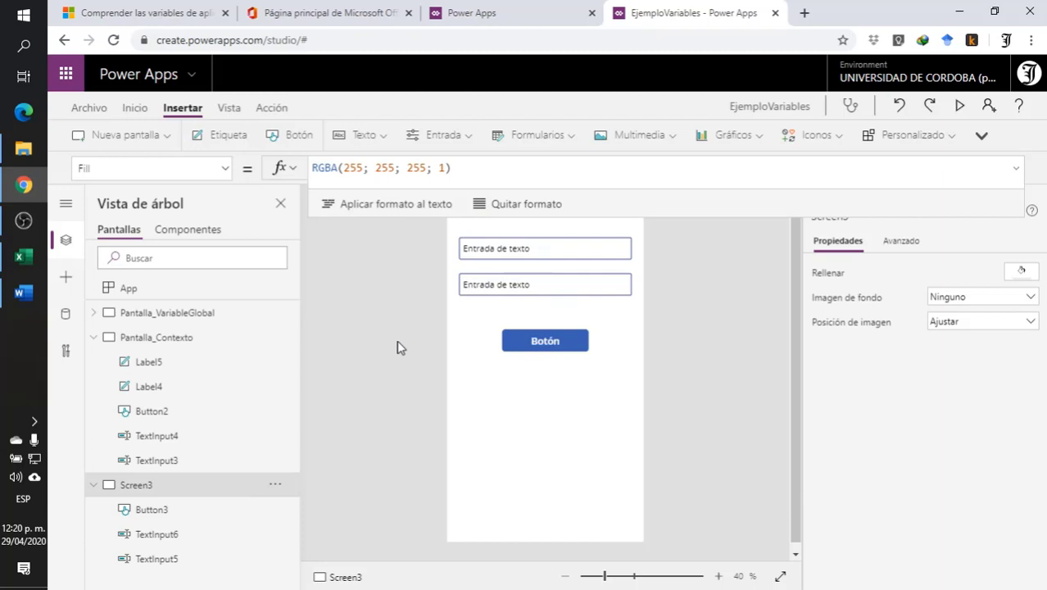
{"action": "left_click", "coordinate": [387, 138]}
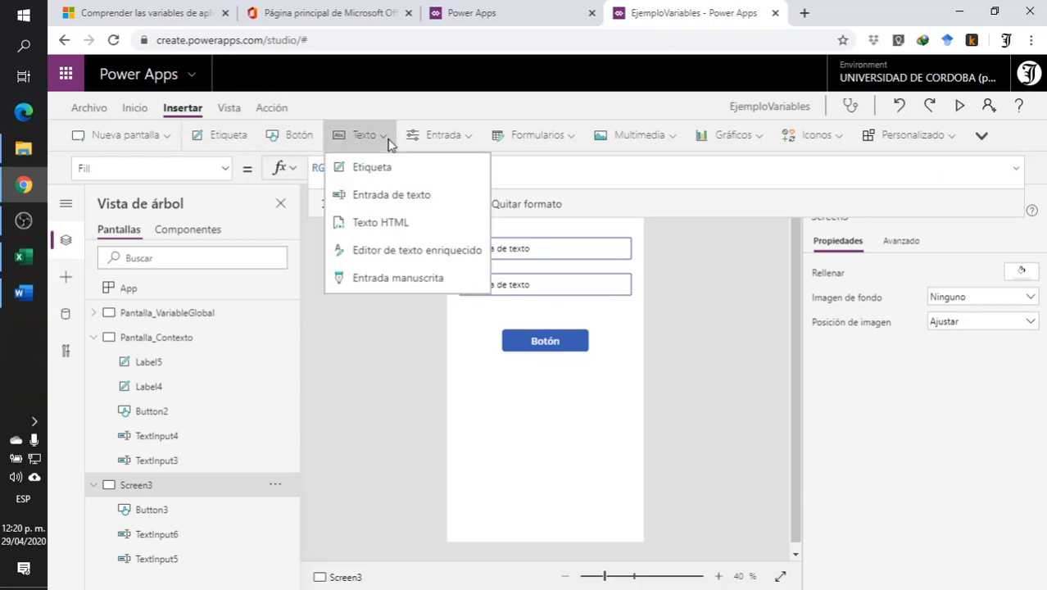
{"action": "left_click", "coordinate": [459, 141]}
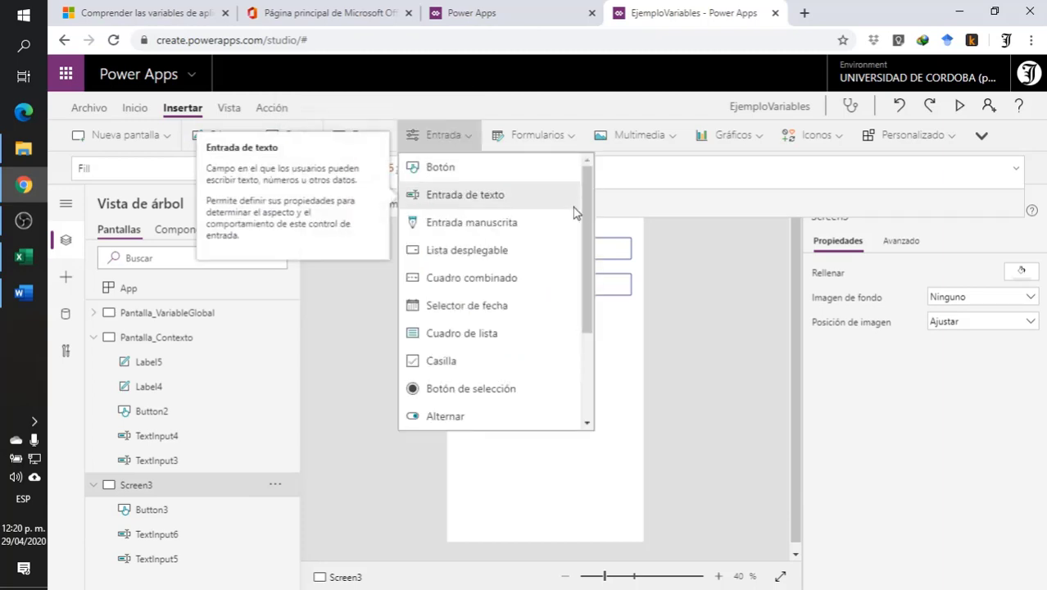
{"action": "left_click_drag", "start_coordinate": [589, 237], "coordinate": [564, 162]}
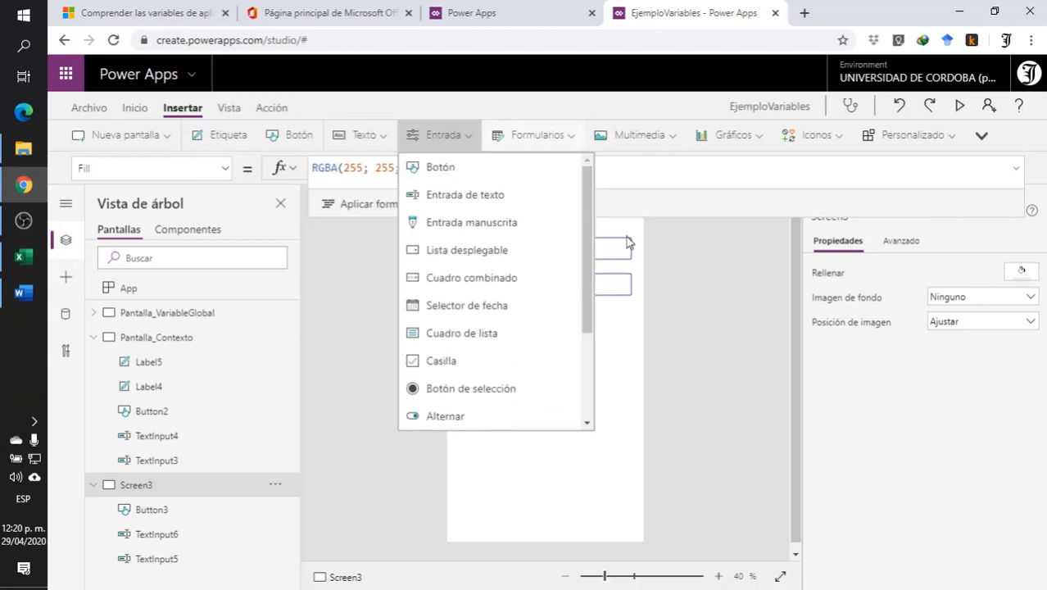
{"action": "left_click", "coordinate": [710, 275]}
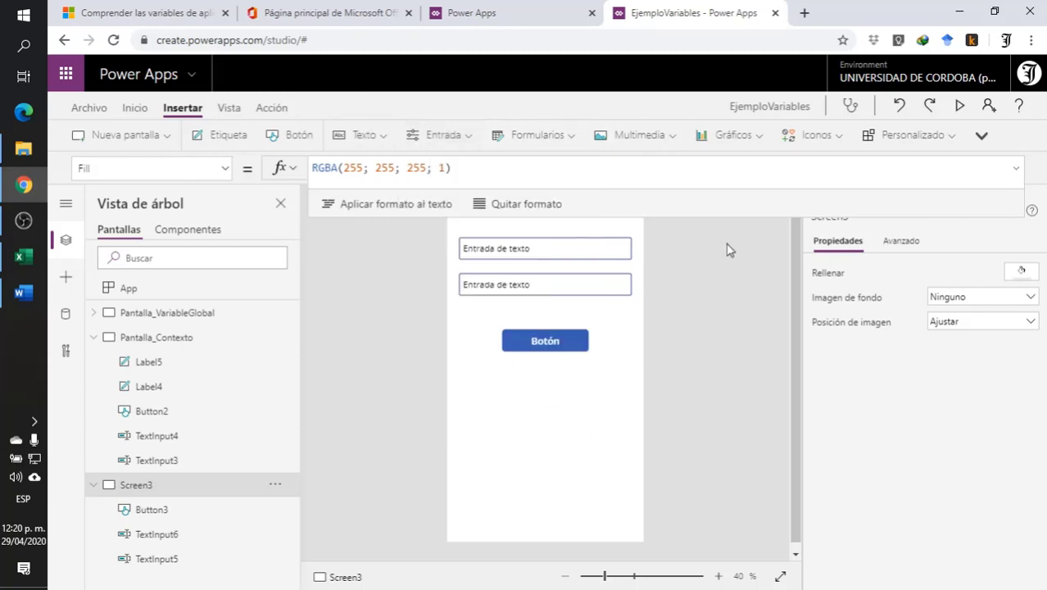
{"action": "left_click", "coordinate": [939, 148]}
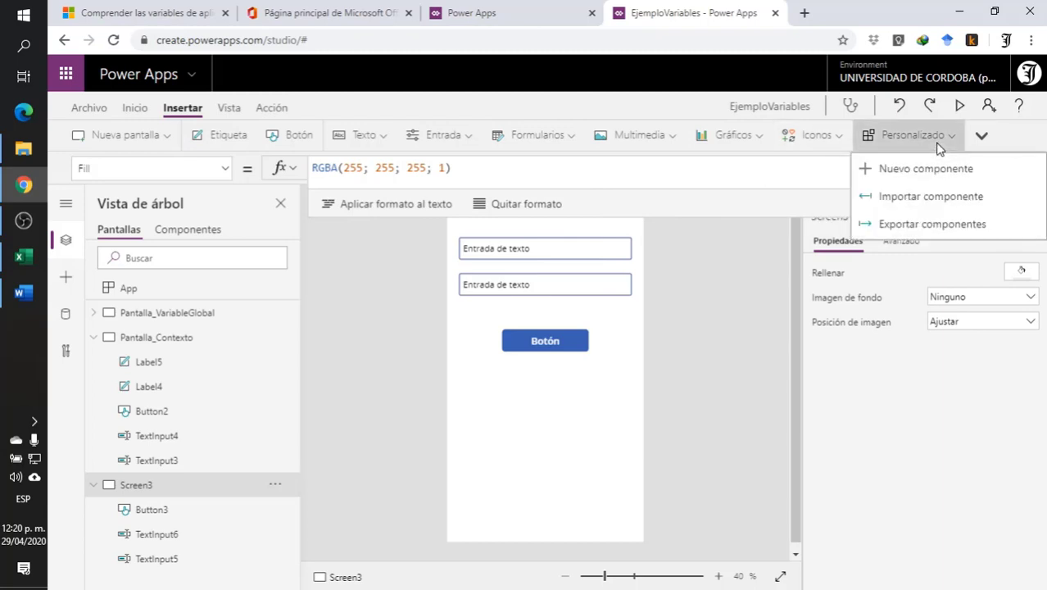
{"action": "left_click", "coordinate": [983, 137]}
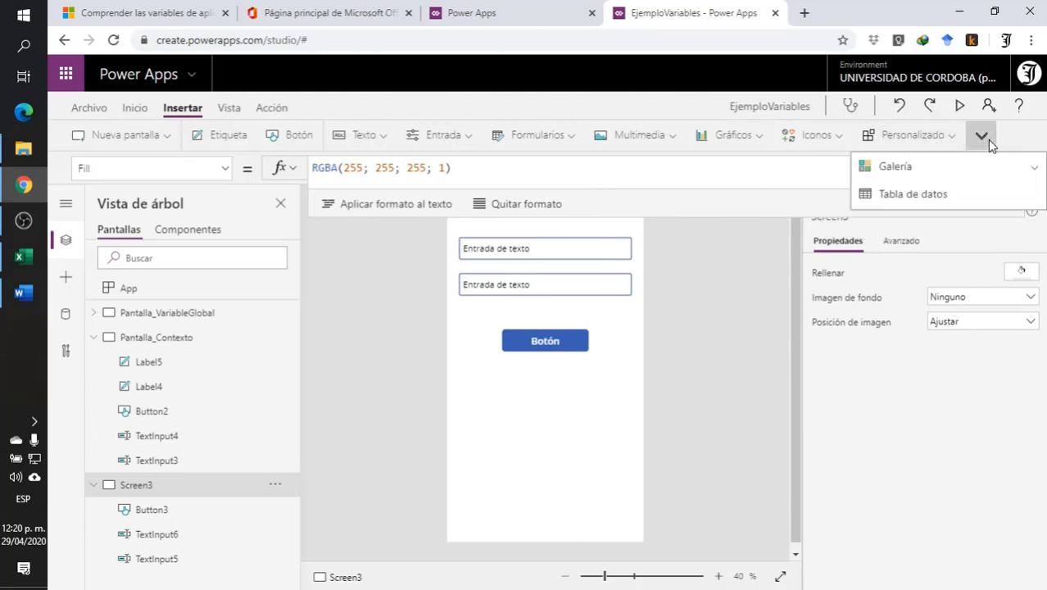
{"action": "left_click", "coordinate": [693, 317]}
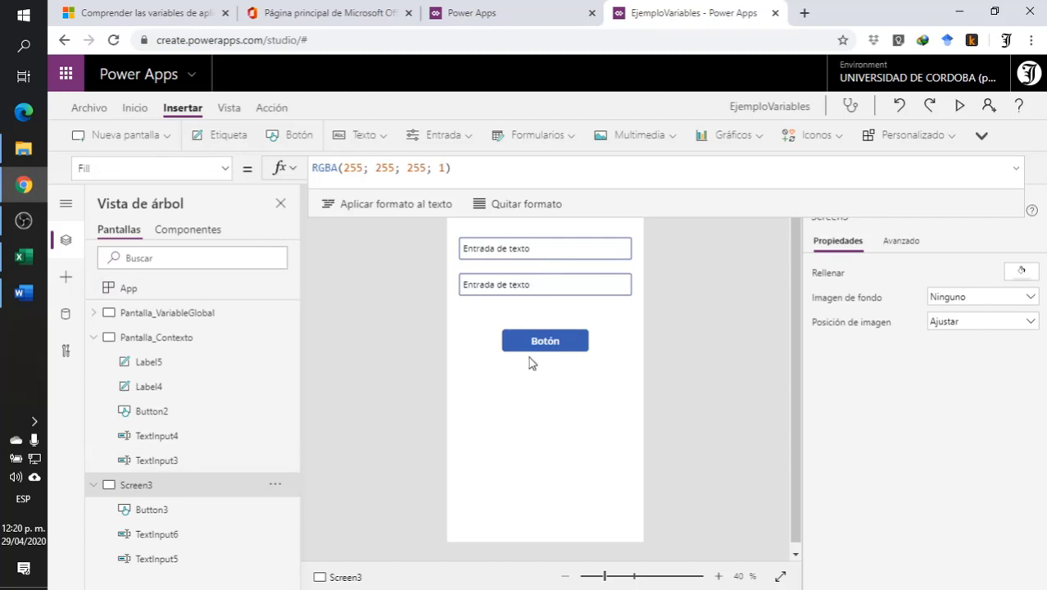
- Move the Screen3 button slightly up toward the text inputs, to about Y 422, keeping it centred
{"action": "left_click_drag", "start_coordinate": [530, 357], "coordinate": [530, 348]}
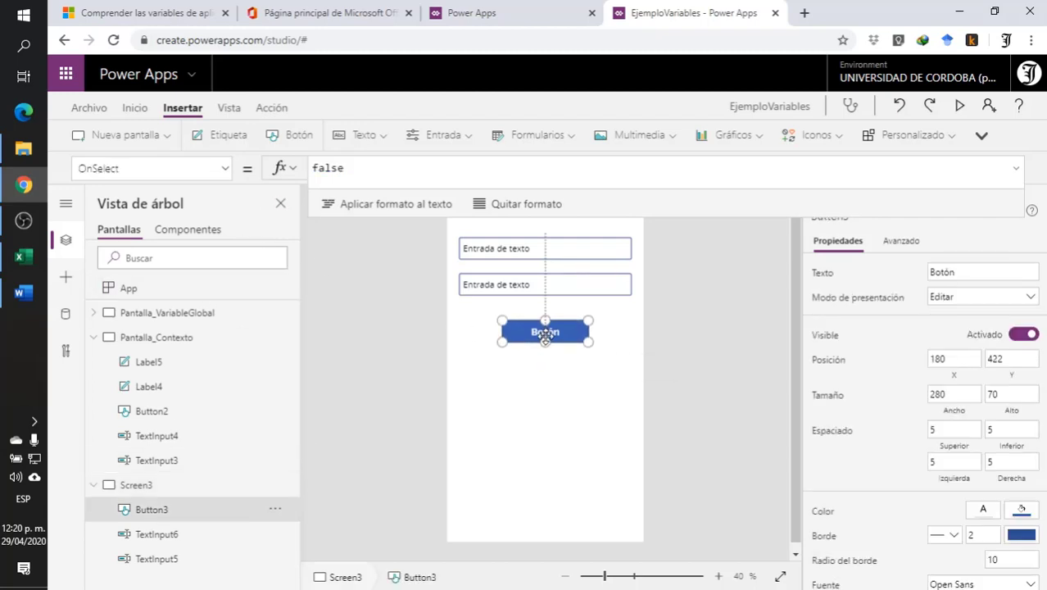
- Set the default value of both text inputs on Screen3 to 0
{"action": "left_click", "coordinate": [506, 248]}
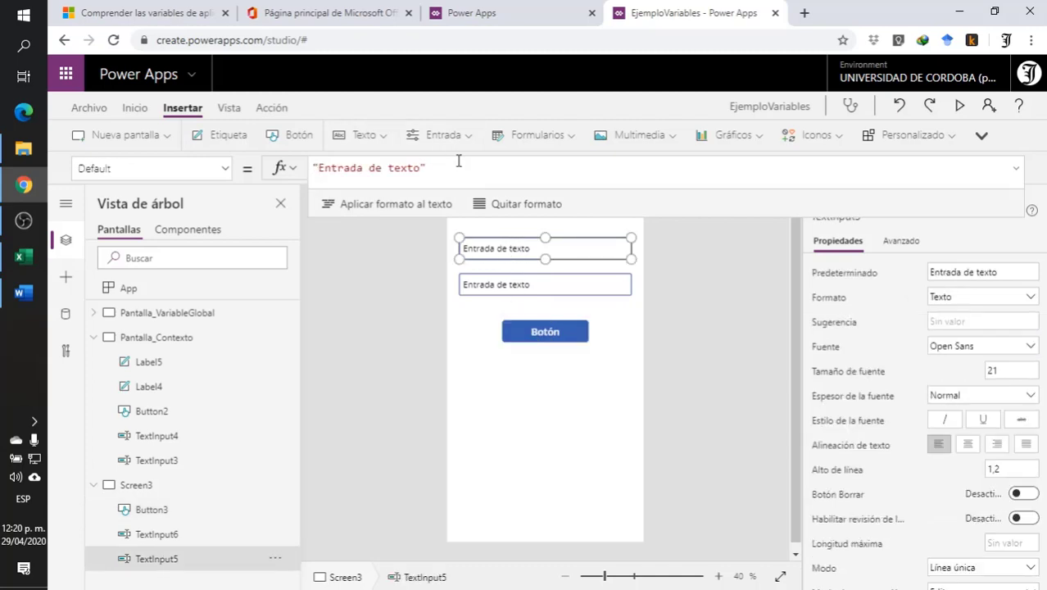
{"action": "left_click_drag", "start_coordinate": [456, 169], "coordinate": [195, 147]}
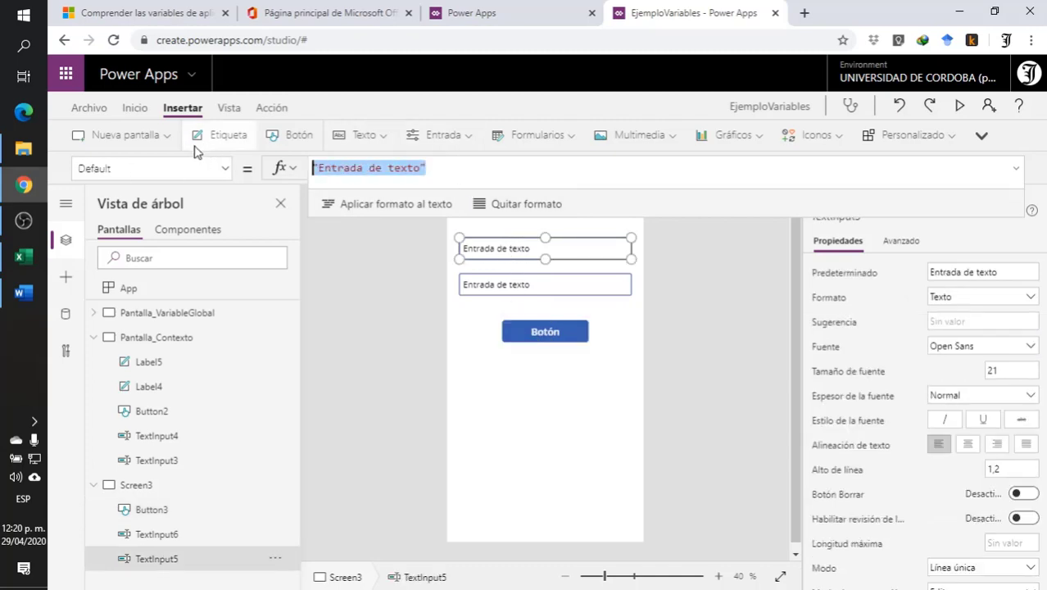
{"action": "type", "text": "0"}
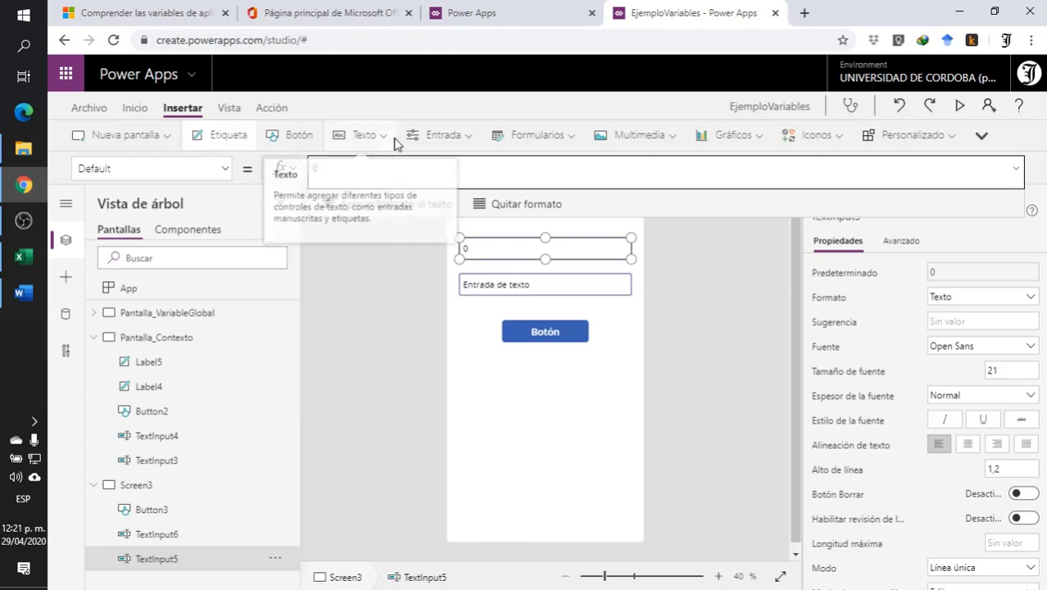
{"action": "left_click", "coordinate": [493, 284]}
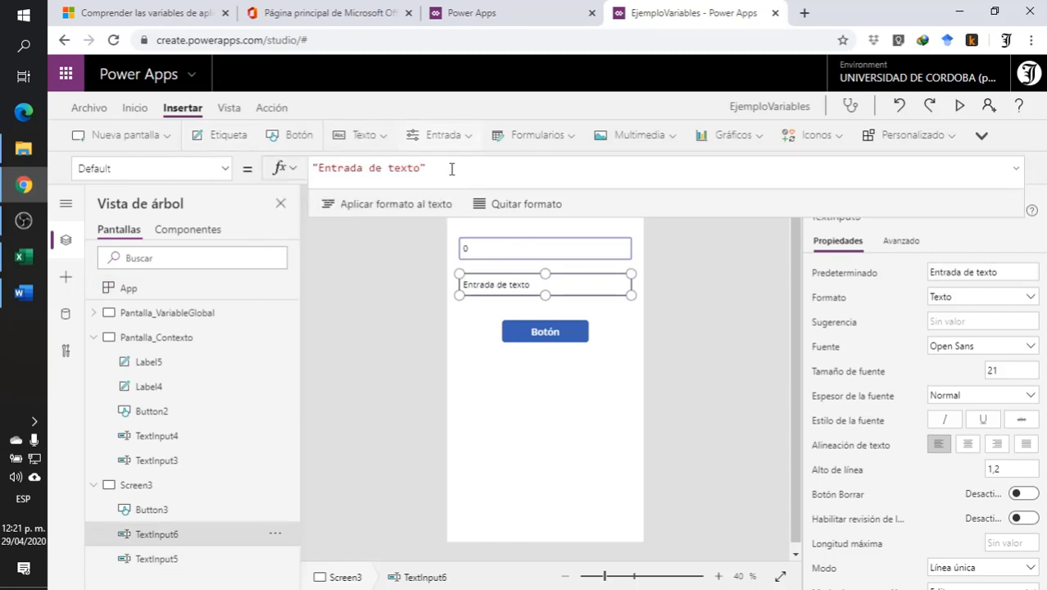
{"action": "left_click_drag", "start_coordinate": [452, 169], "coordinate": [249, 162]}
{"action": "type", "text": "0"}
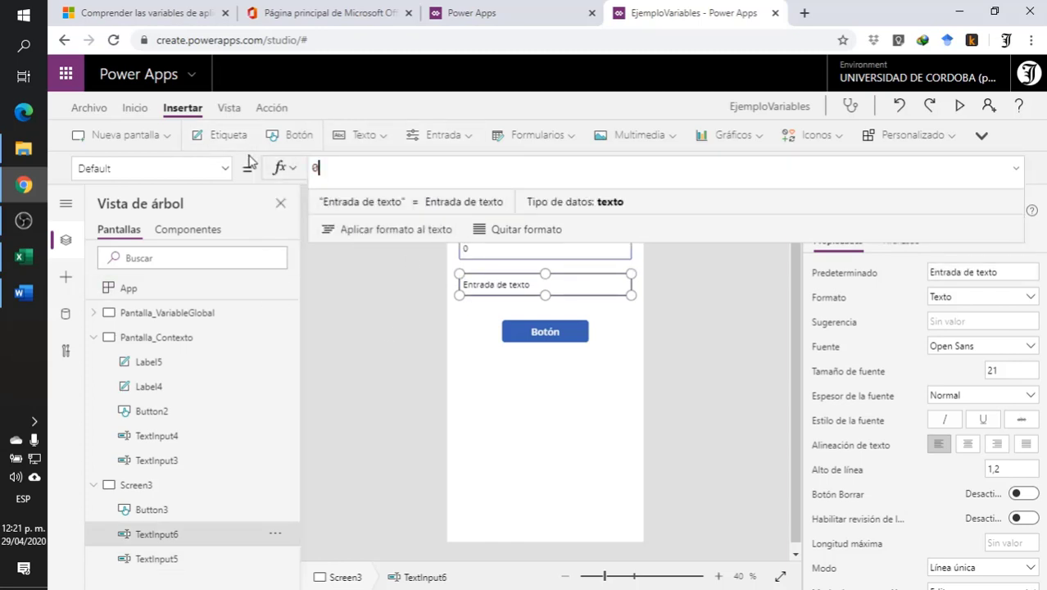
- Change the text of the Screen3 button to Suma_Coleccion
{"action": "left_click", "coordinate": [529, 336]}
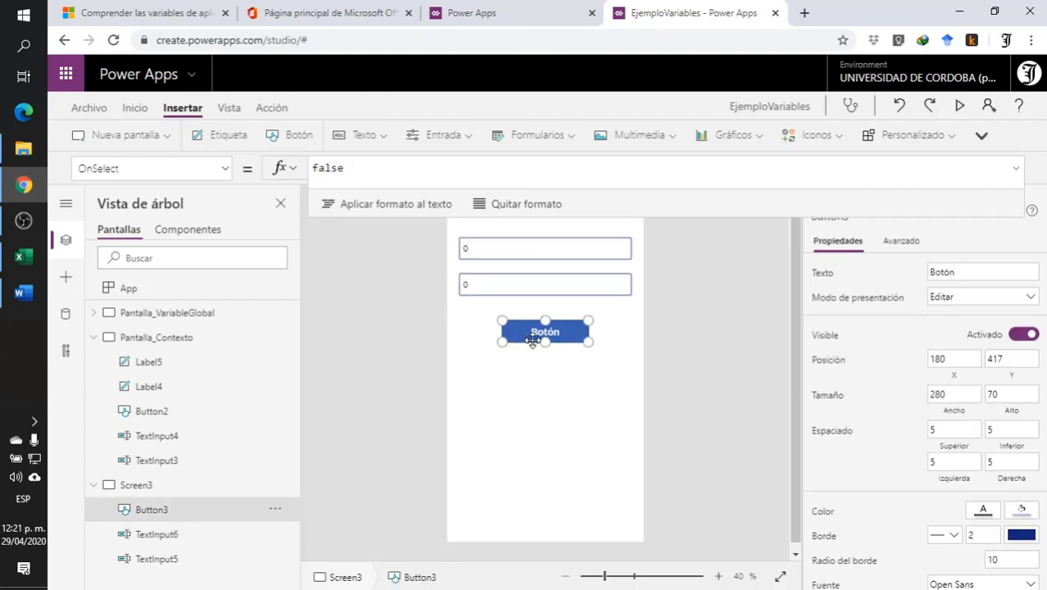
{"action": "left_click", "coordinate": [987, 270]}
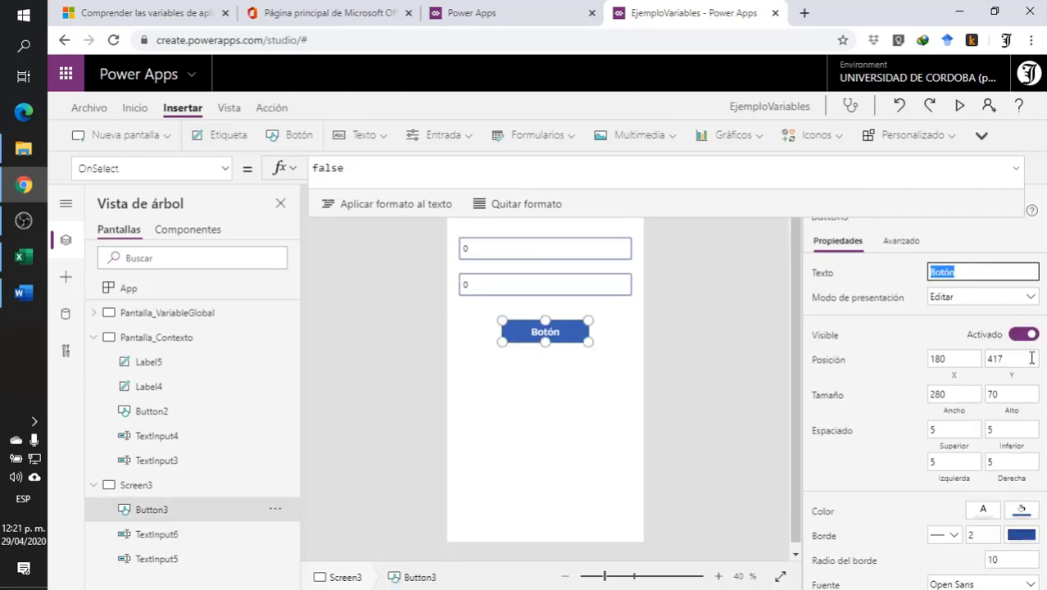
{"action": "type", "text": "Suma_Coleccion"}
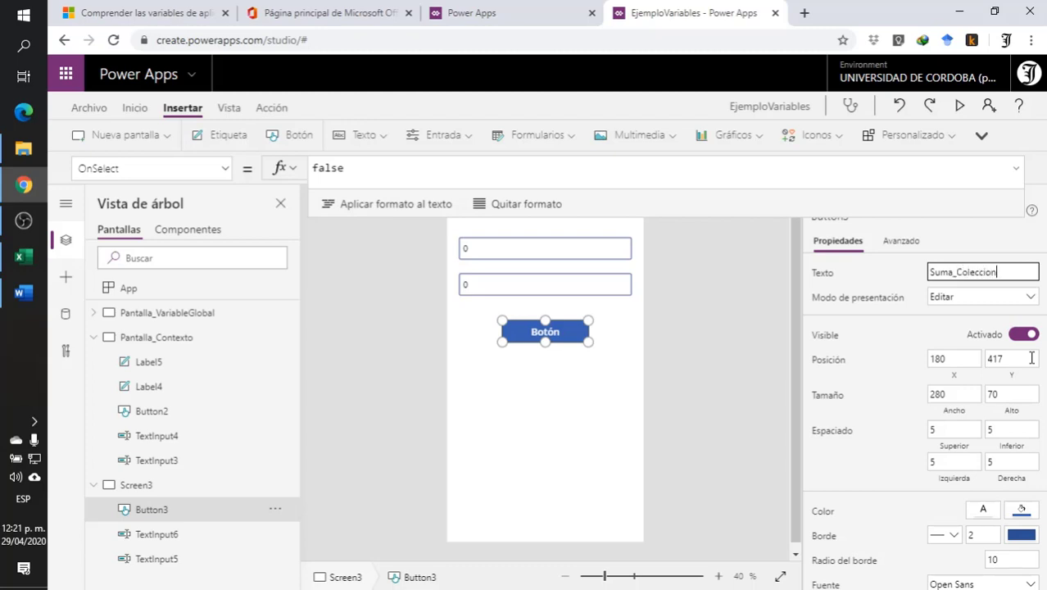
{"action": "left_click", "coordinate": [531, 384]}
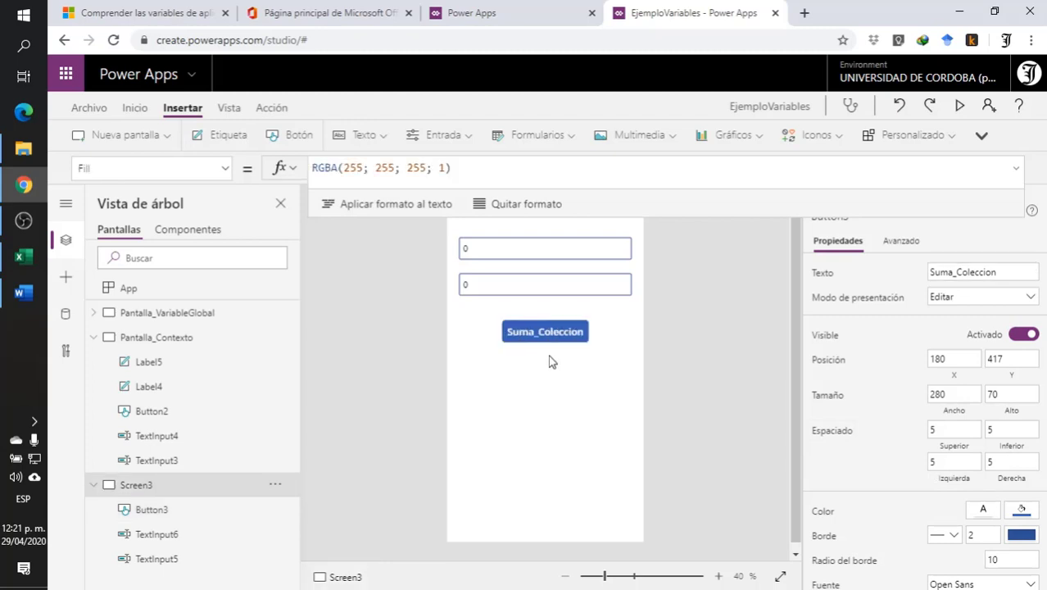
- Lower the Suma_Coleccion button to about Y 542 and insert a label between it and the second text input, at about X 40, Y 367
{"action": "left_click_drag", "start_coordinate": [540, 336], "coordinate": [535, 365]}
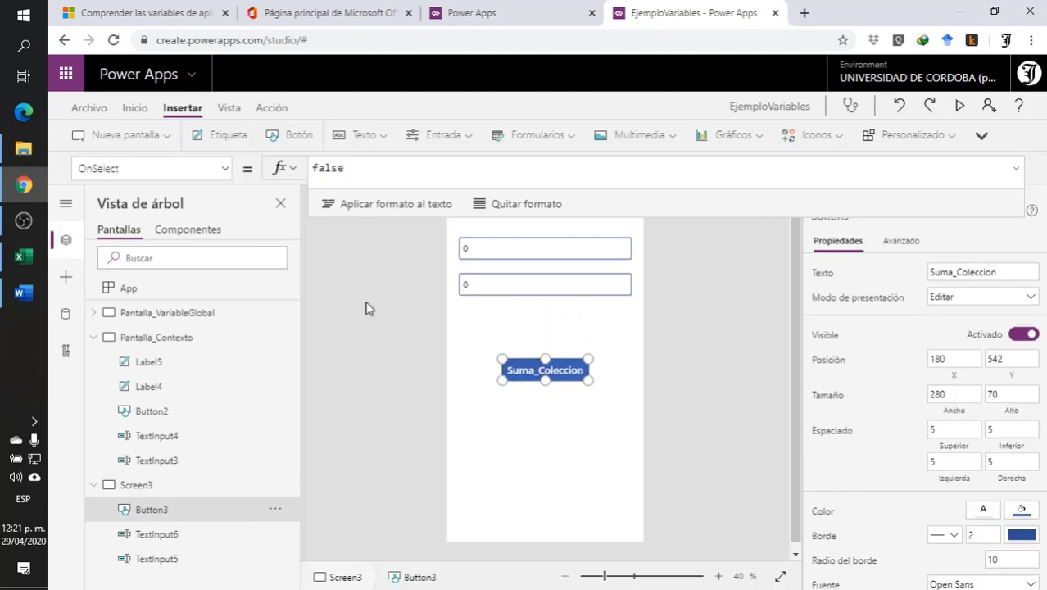
{"action": "left_click", "coordinate": [223, 134]}
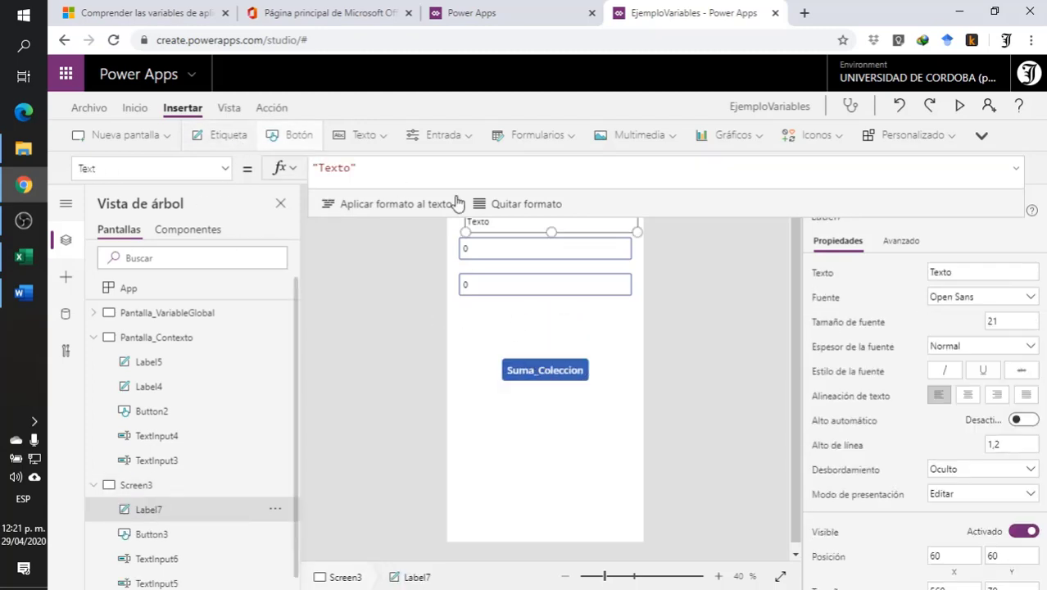
{"action": "left_click_drag", "start_coordinate": [569, 224], "coordinate": [562, 319]}
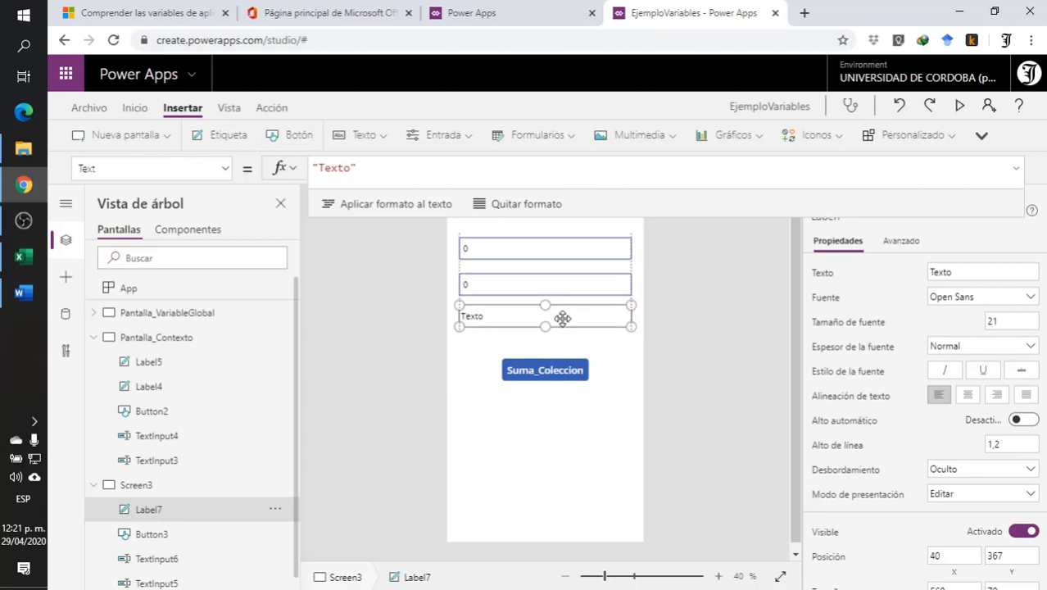
- Identify the names of the two Screen3 text inputs and replace the new label's Text formula with a reference to TextInput5
{"action": "left_click", "coordinate": [401, 169]}
{"action": "left_click", "coordinate": [506, 251]}
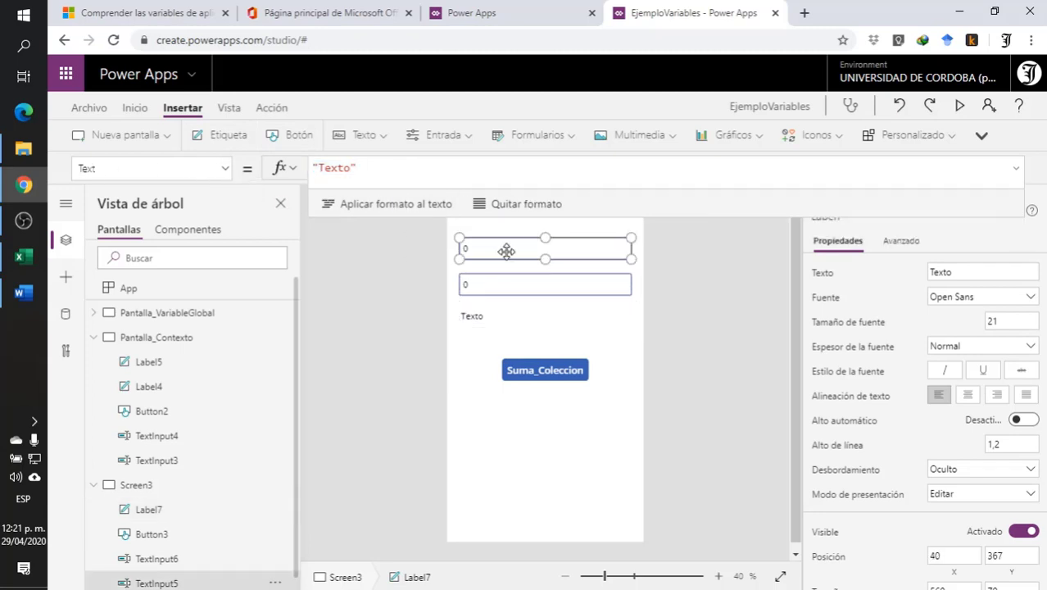
{"action": "left_click", "coordinate": [755, 295]}
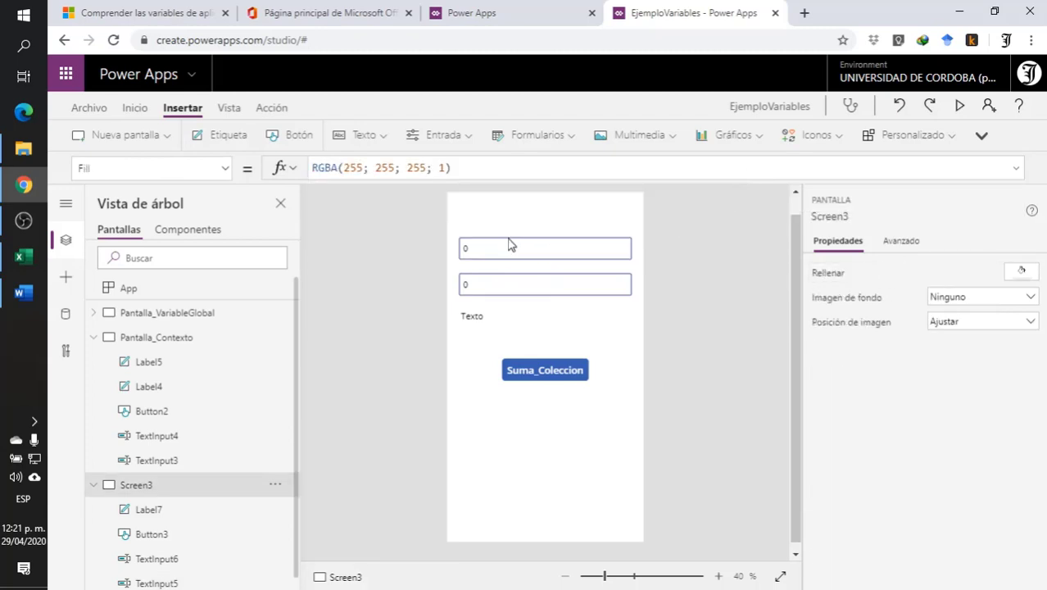
{"action": "left_click", "coordinate": [552, 242]}
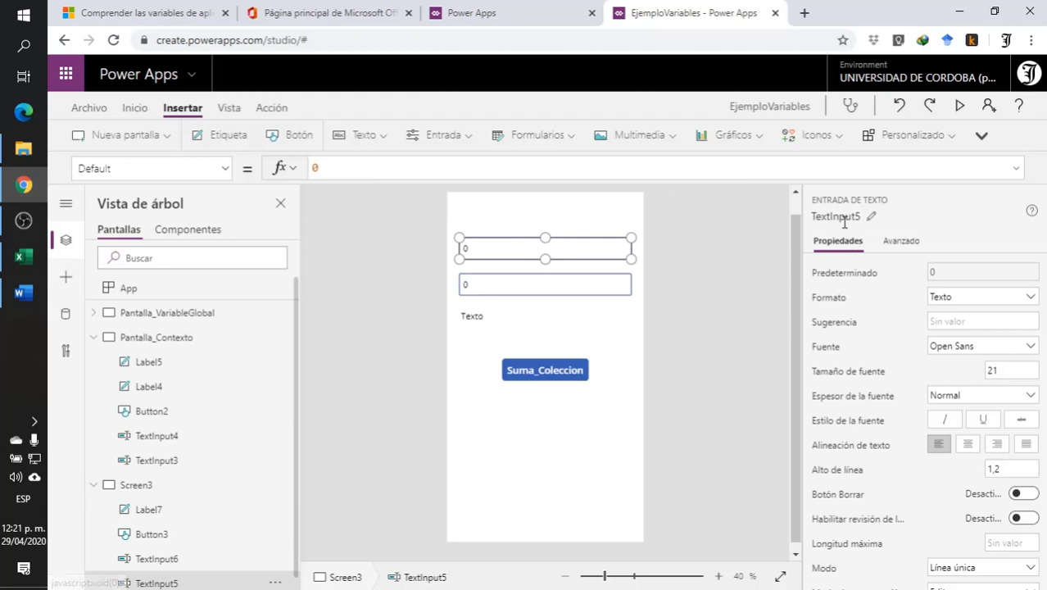
{"action": "left_click", "coordinate": [549, 285]}
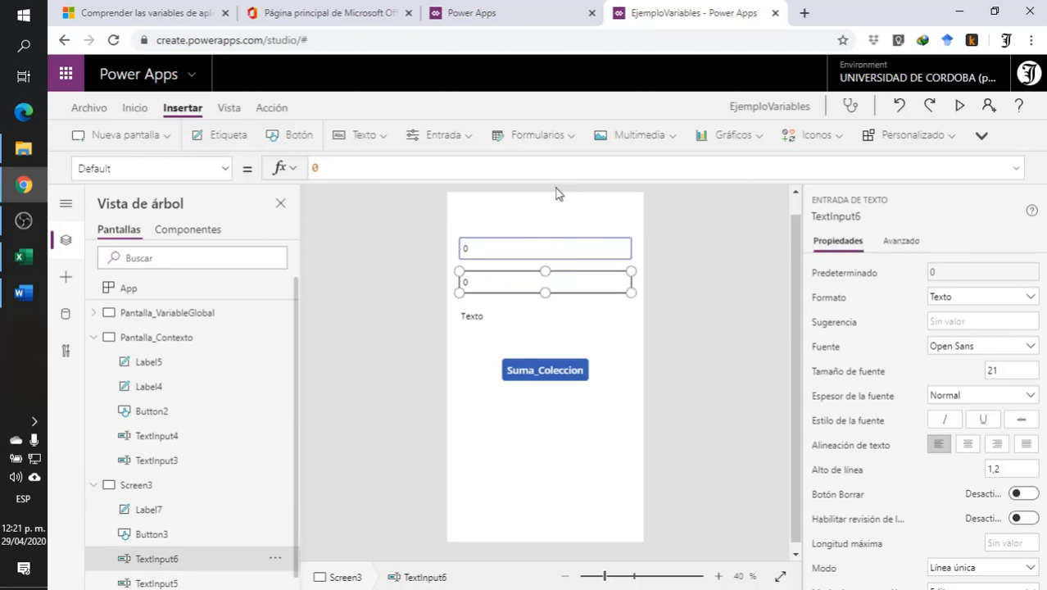
{"action": "left_click", "coordinate": [475, 318]}
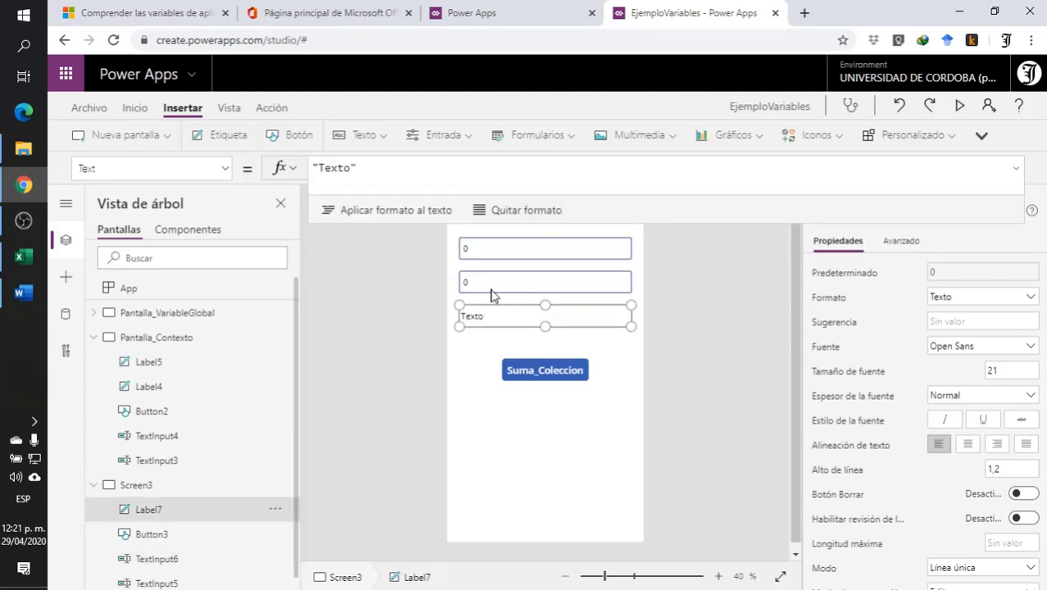
{"action": "left_click", "coordinate": [410, 169]}
{"action": "key", "text": "ctrl+a"}
{"action": "type", "text": "Text"}
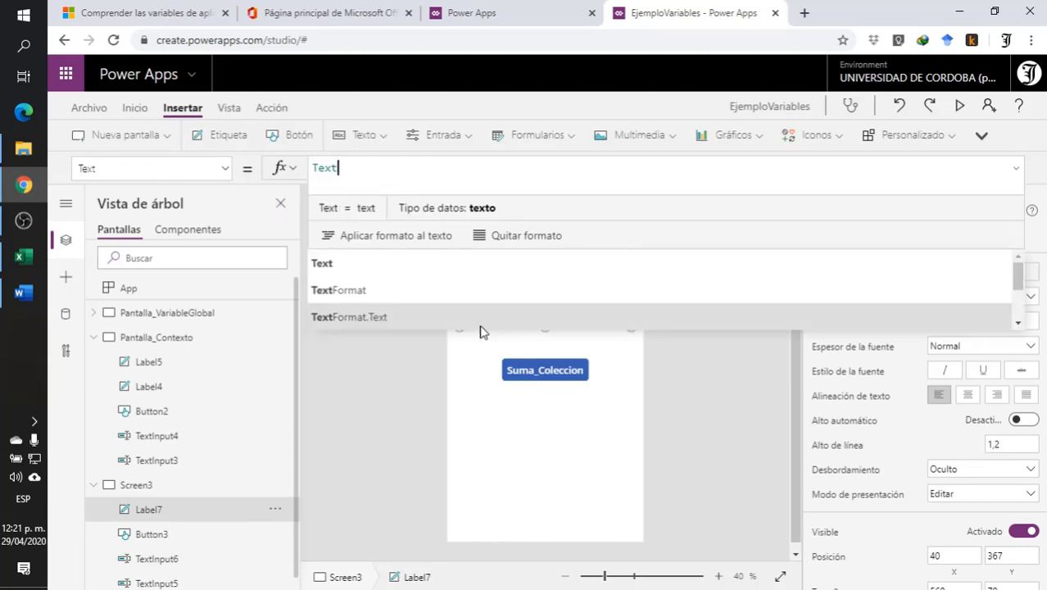
{"action": "scroll", "coordinate": [456, 305], "scroll_direction": "down", "scroll_amount": 4}
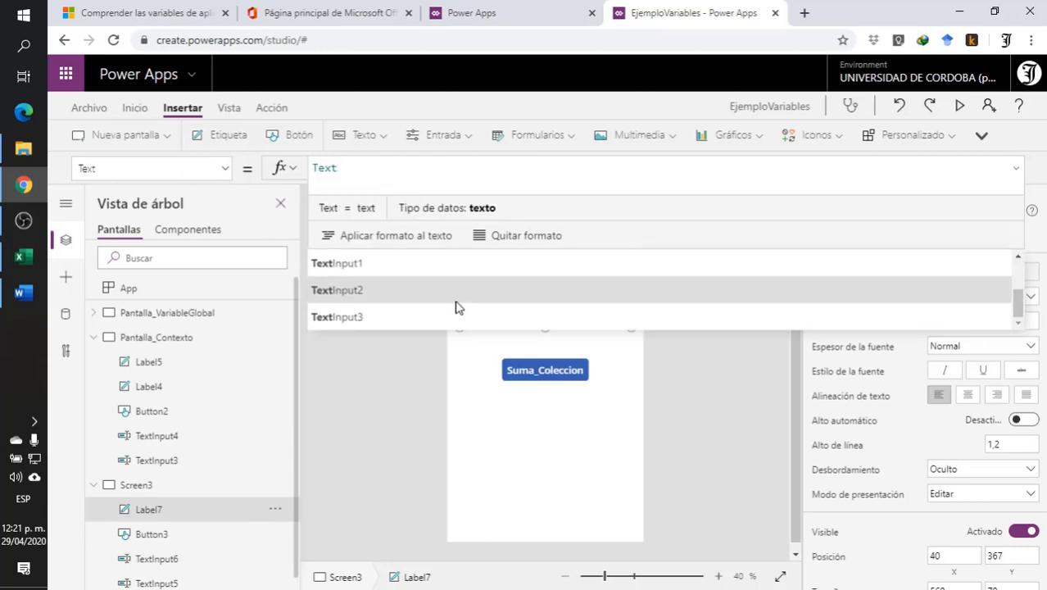
{"action": "left_click", "coordinate": [434, 300]}
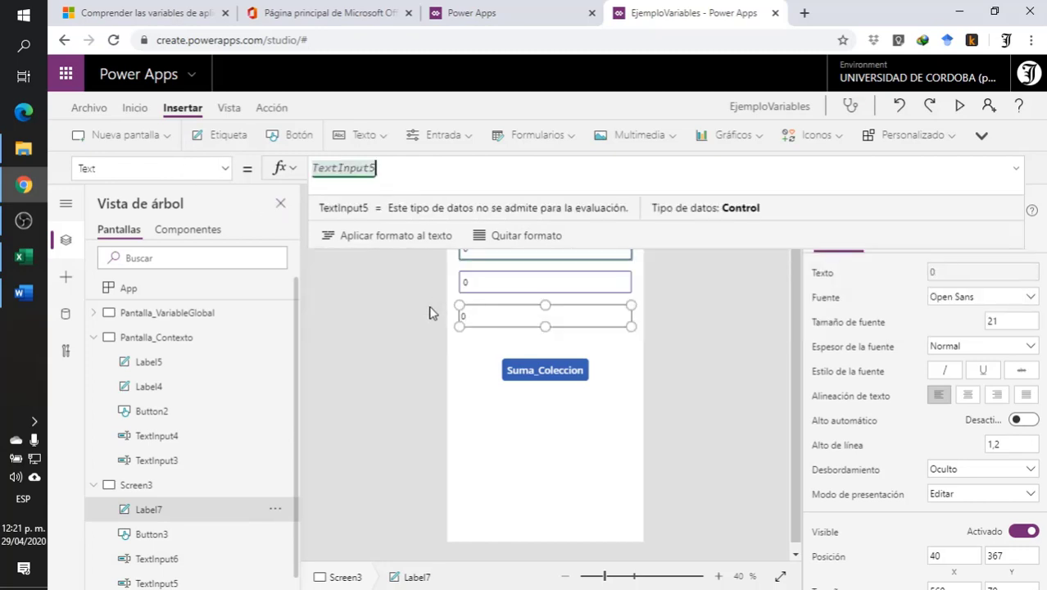
- Extend the label's Text formula to add the second input, giving TextInput5 + TextInput6
{"action": "type", "text": "+"}
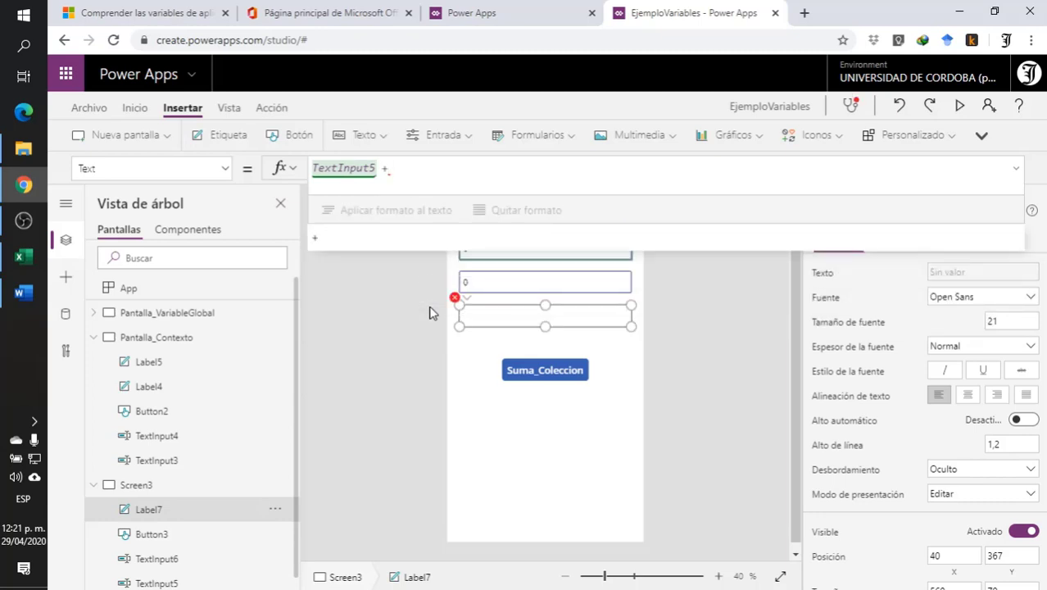
{"action": "type", "text": "tex"}
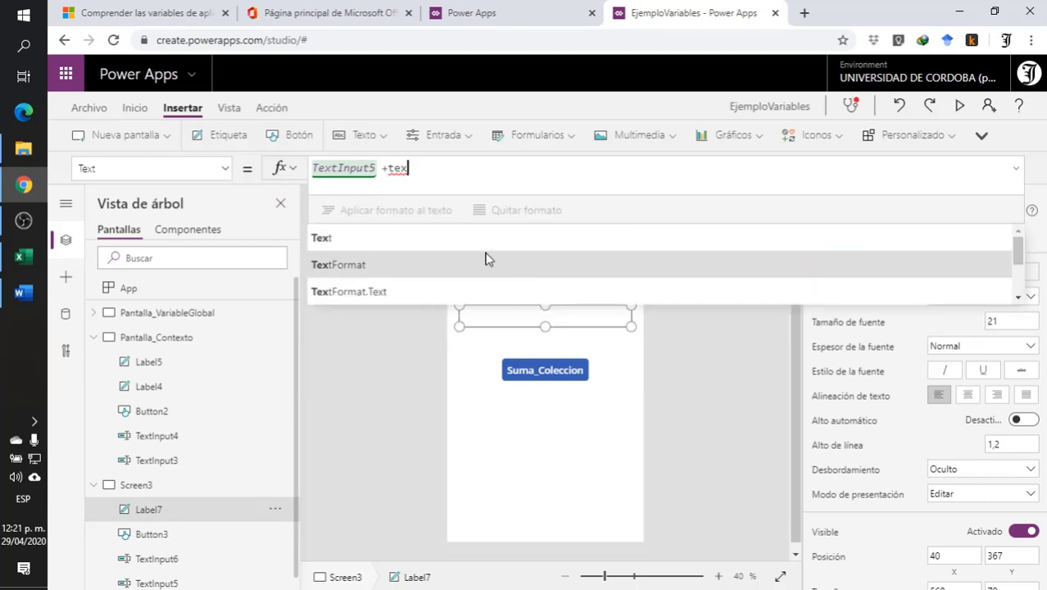
{"action": "scroll", "coordinate": [486, 262], "scroll_direction": "down", "scroll_amount": 4}
{"action": "left_click", "coordinate": [447, 295]}
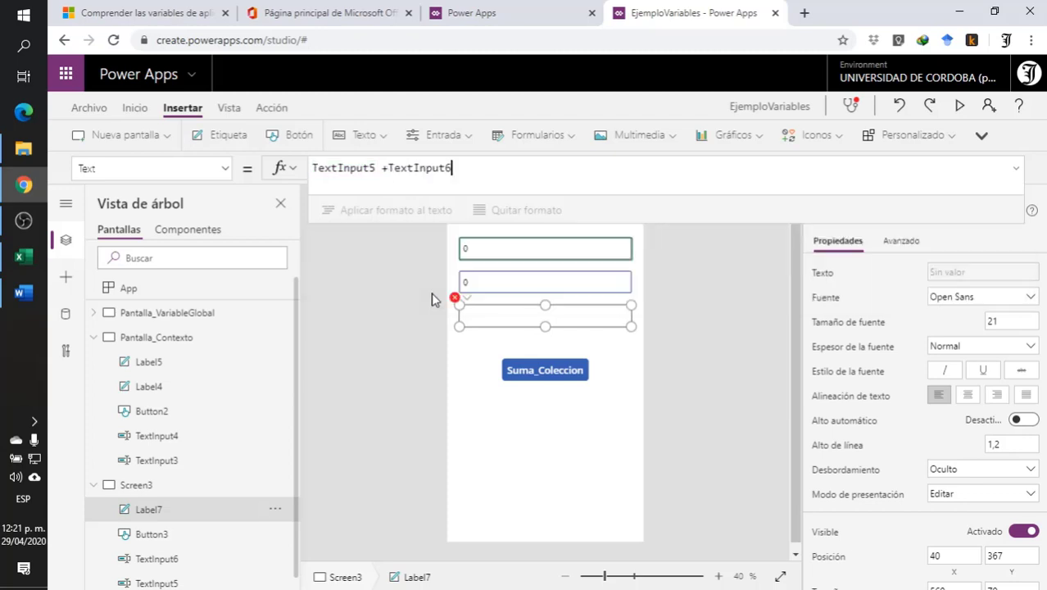
{"action": "left_click", "coordinate": [732, 231]}
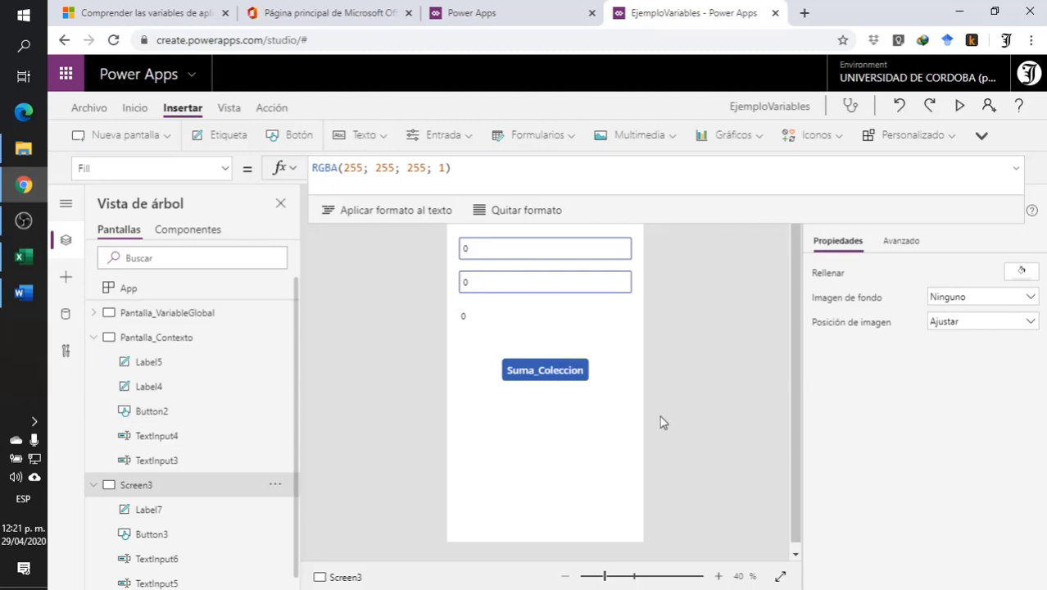
- Move the Suma_Coleccion button up closer to the sum label, to about Y 504, keeping it centred
{"action": "left_click", "coordinate": [551, 369]}
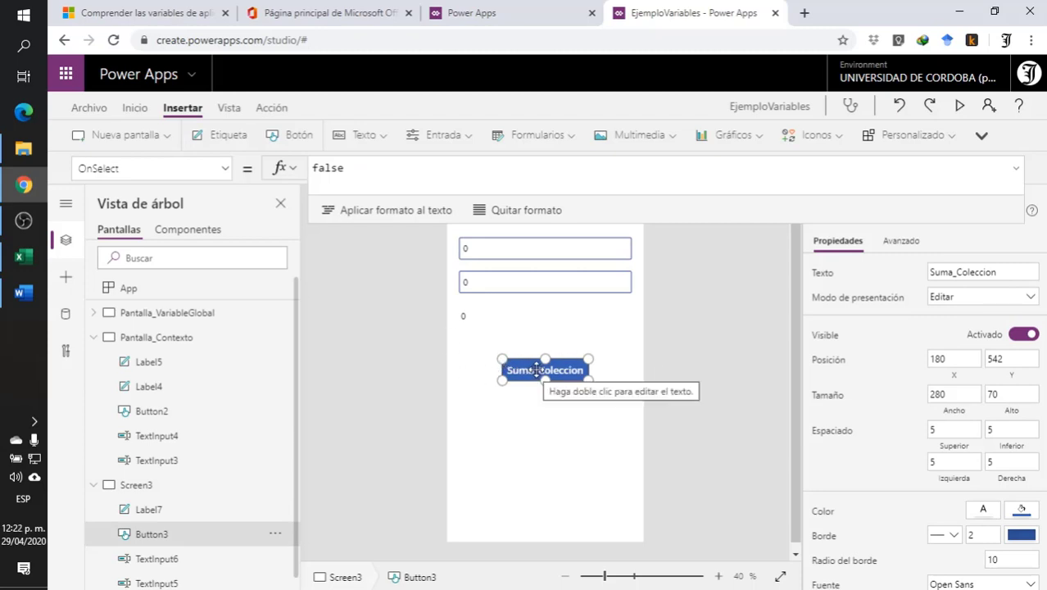
{"action": "left_click_drag", "start_coordinate": [534, 365], "coordinate": [532, 356]}
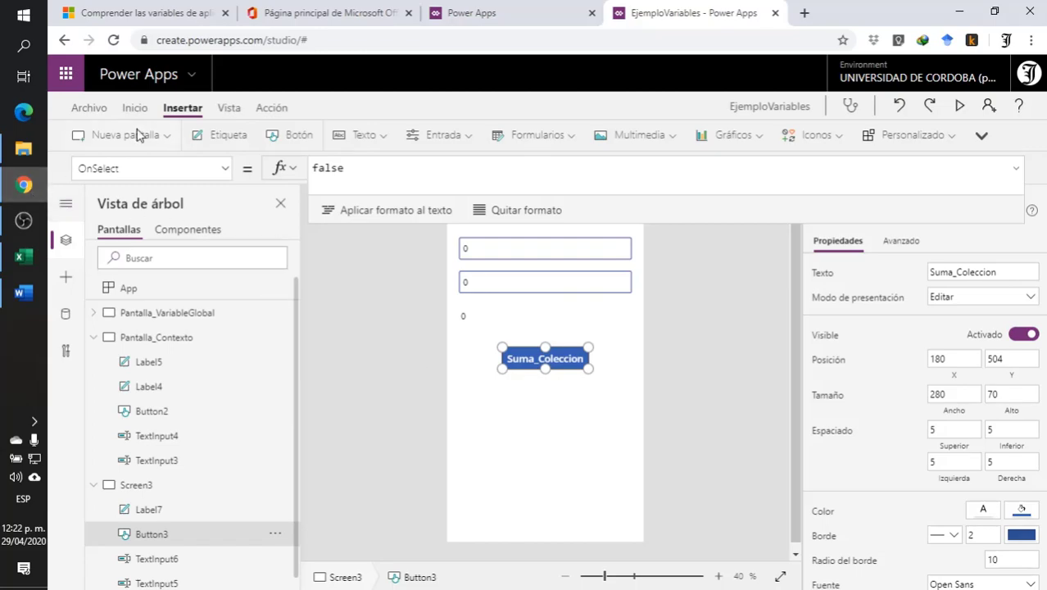
- Switch to the Microsoft Docs article on canvas app variables and find the section "Usar una colección"
{"action": "left_click", "coordinate": [215, 6]}
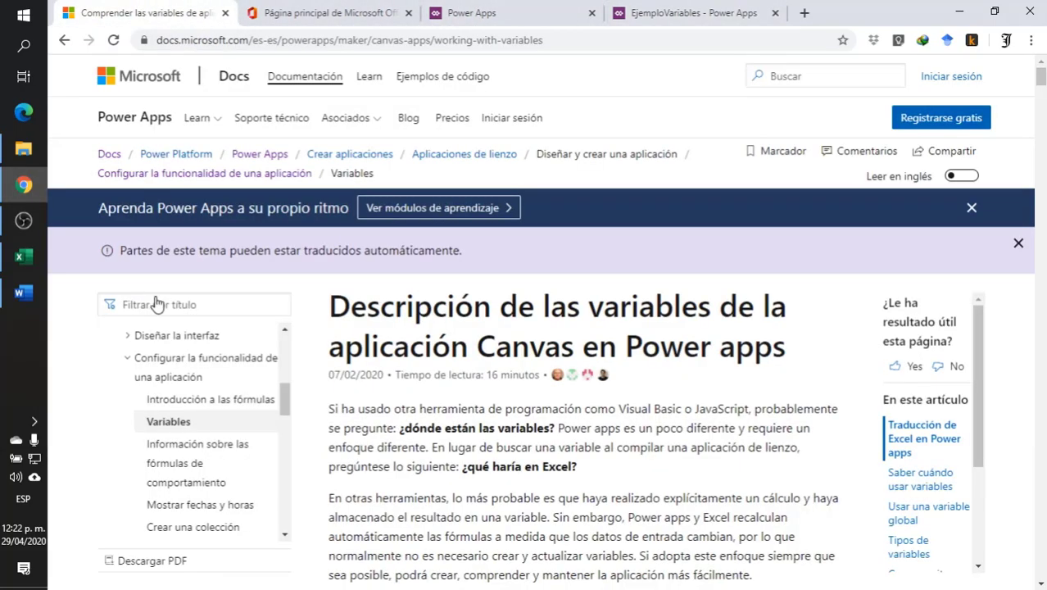
{"action": "scroll", "coordinate": [555, 396], "scroll_direction": "down", "scroll_amount": 4}
{"action": "scroll", "coordinate": [556, 396], "scroll_direction": "down", "scroll_amount": 10}
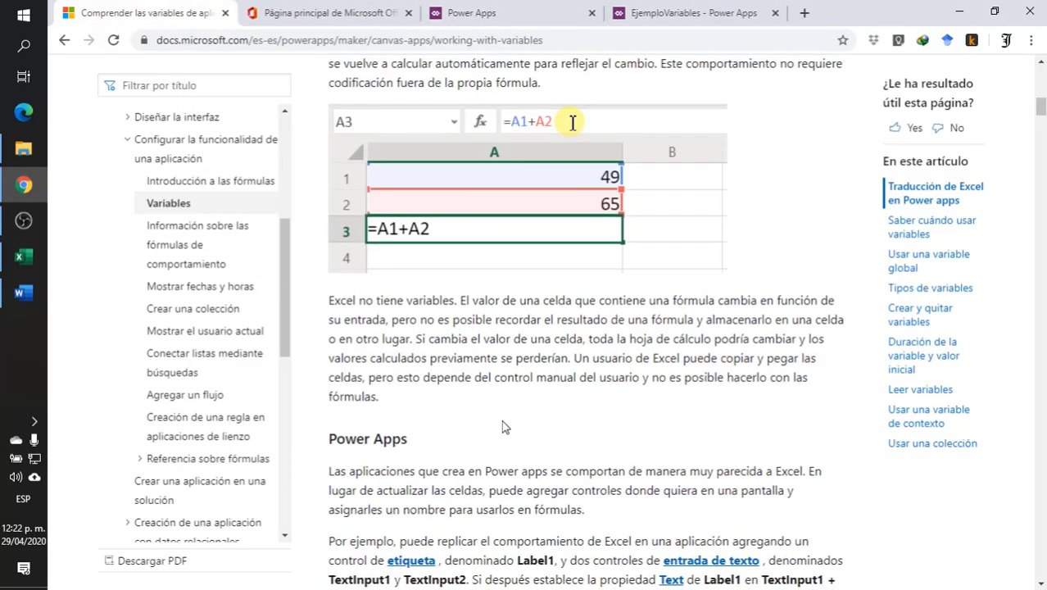
{"action": "scroll", "coordinate": [697, 318], "scroll_direction": "down", "scroll_amount": 15}
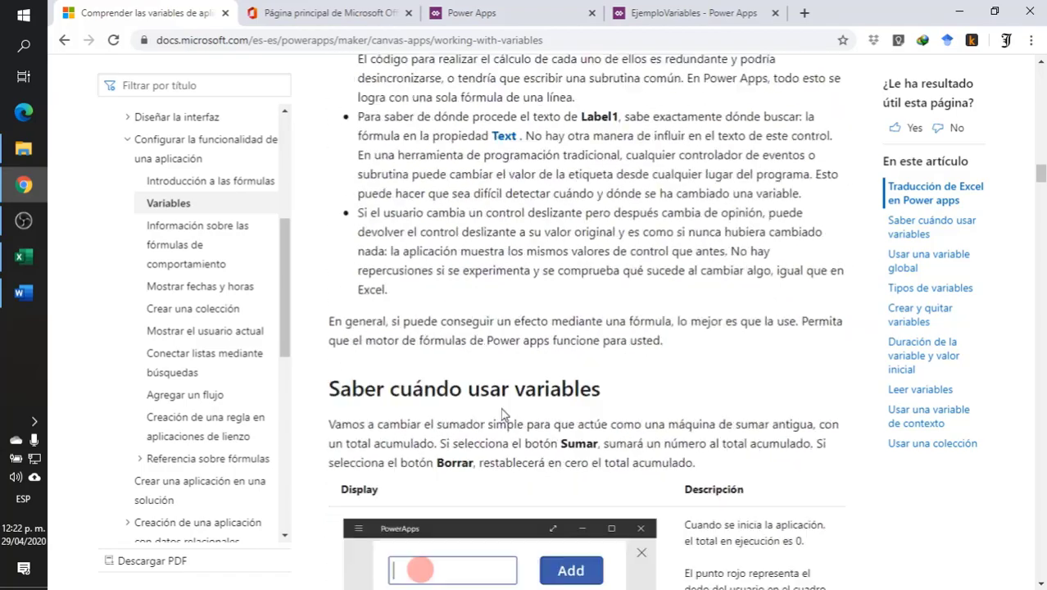
{"action": "scroll", "coordinate": [692, 379], "scroll_direction": "down", "scroll_amount": 20}
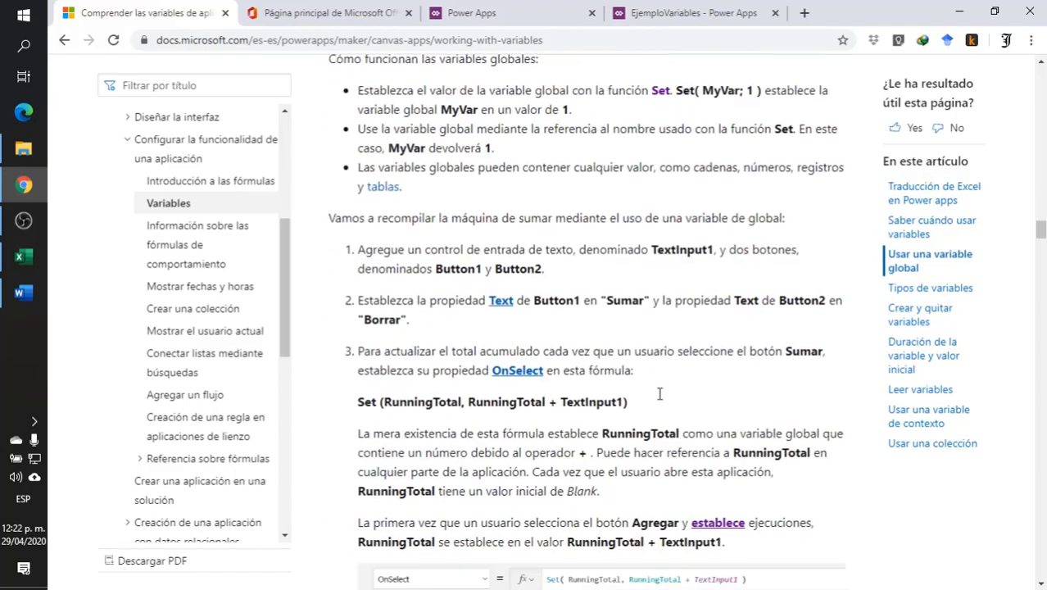
{"action": "scroll", "coordinate": [653, 401], "scroll_direction": "down", "scroll_amount": 20}
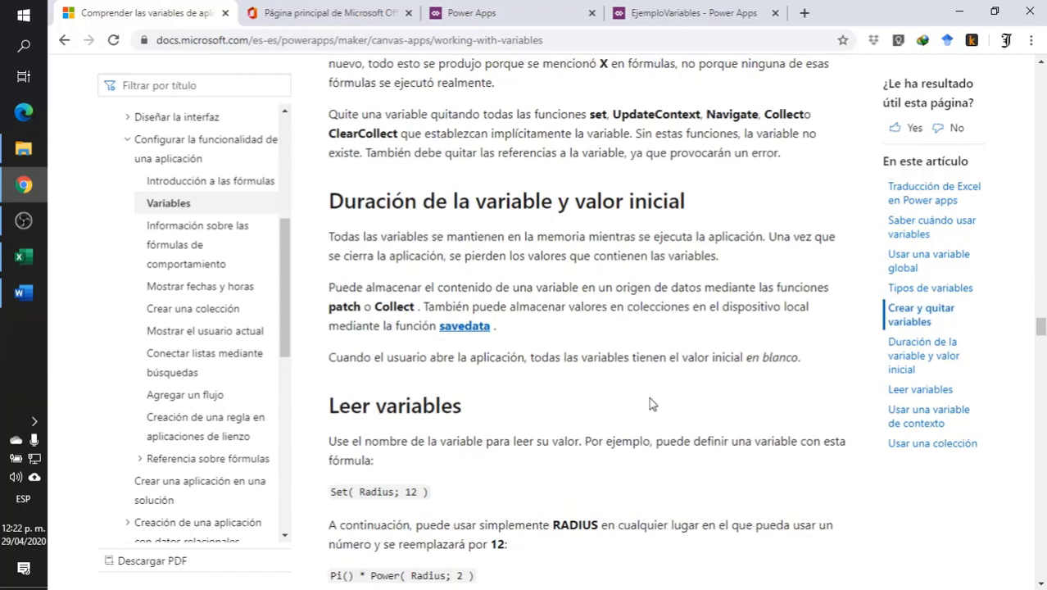
{"action": "scroll", "coordinate": [651, 401], "scroll_direction": "down", "scroll_amount": 20}
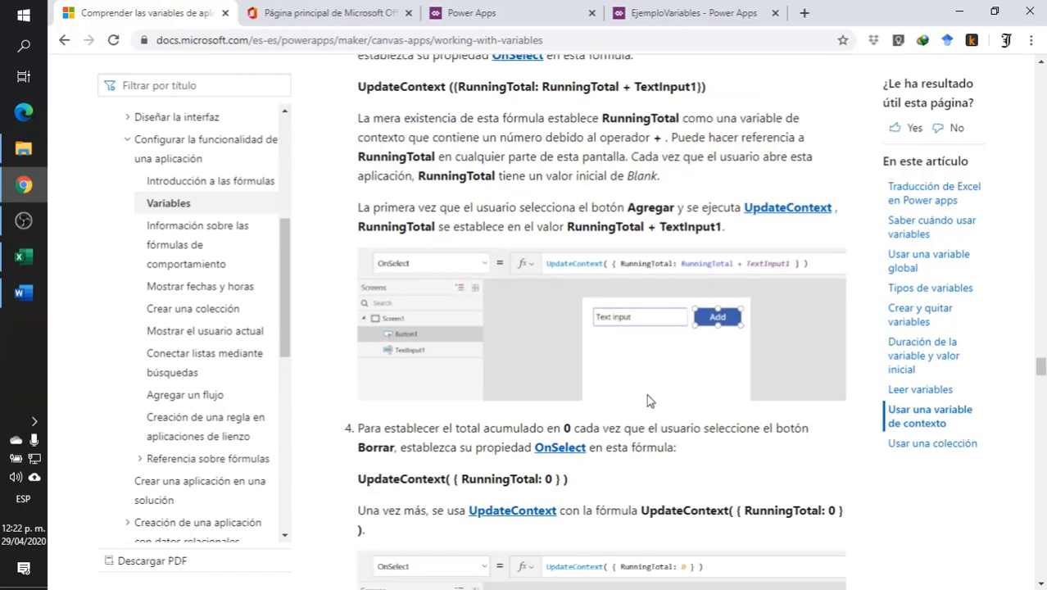
{"action": "scroll", "coordinate": [642, 405], "scroll_direction": "down", "scroll_amount": 15}
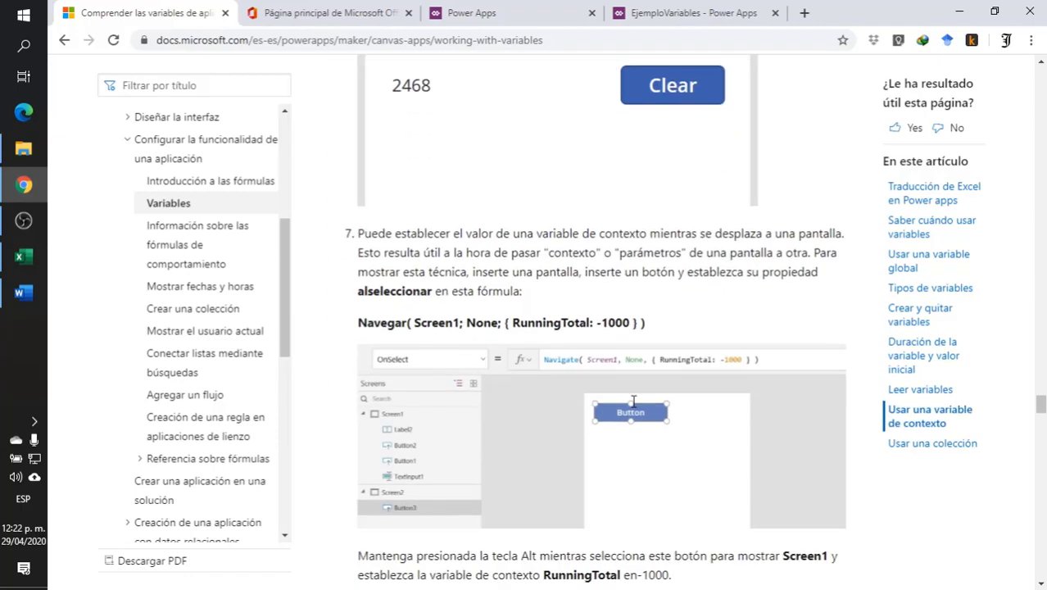
{"action": "scroll", "coordinate": [635, 408], "scroll_direction": "down", "scroll_amount": 20}
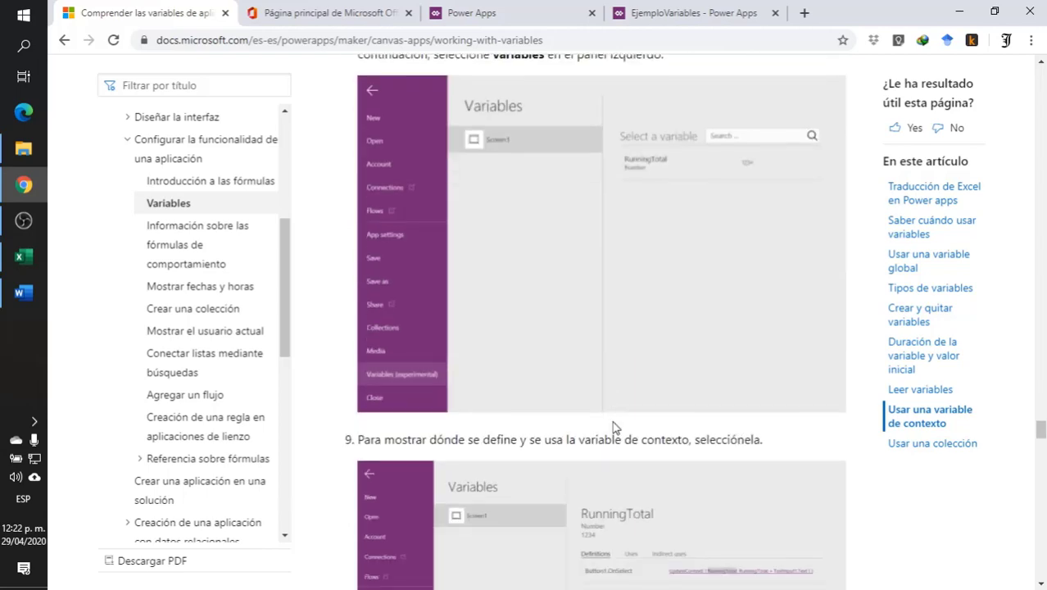
{"action": "scroll", "coordinate": [614, 410], "scroll_direction": "up", "scroll_amount": 4}
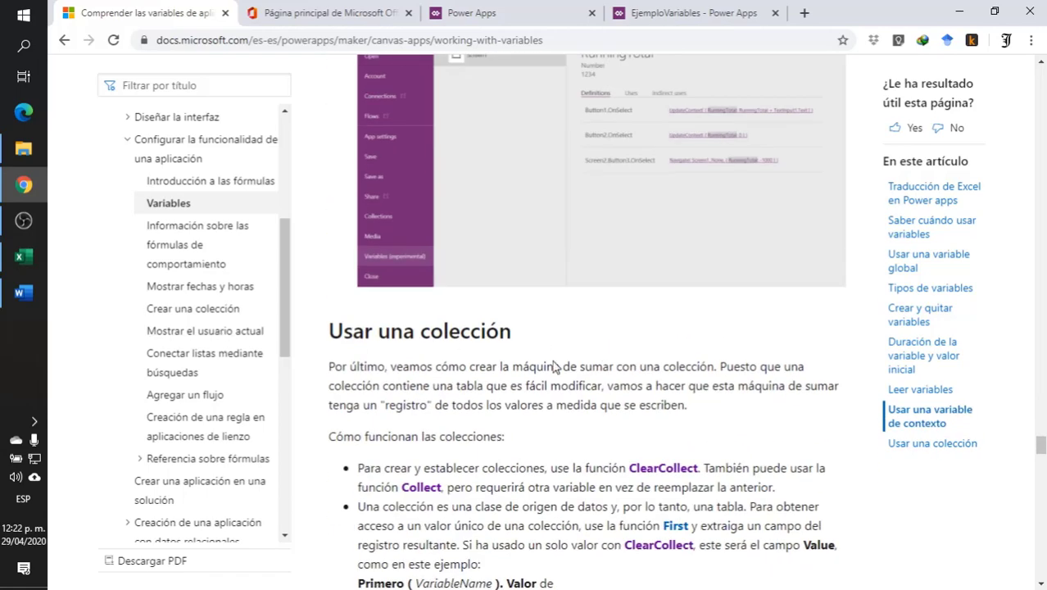
- Read through the "Usar una colección" walkthrough, examining the Collect, Clear, Sum, data table and LoadData formulas for the PaperTape collection
{"action": "scroll", "coordinate": [607, 402], "scroll_direction": "down", "scroll_amount": 4}
{"action": "scroll", "coordinate": [588, 403], "scroll_direction": "down", "scroll_amount": 4}
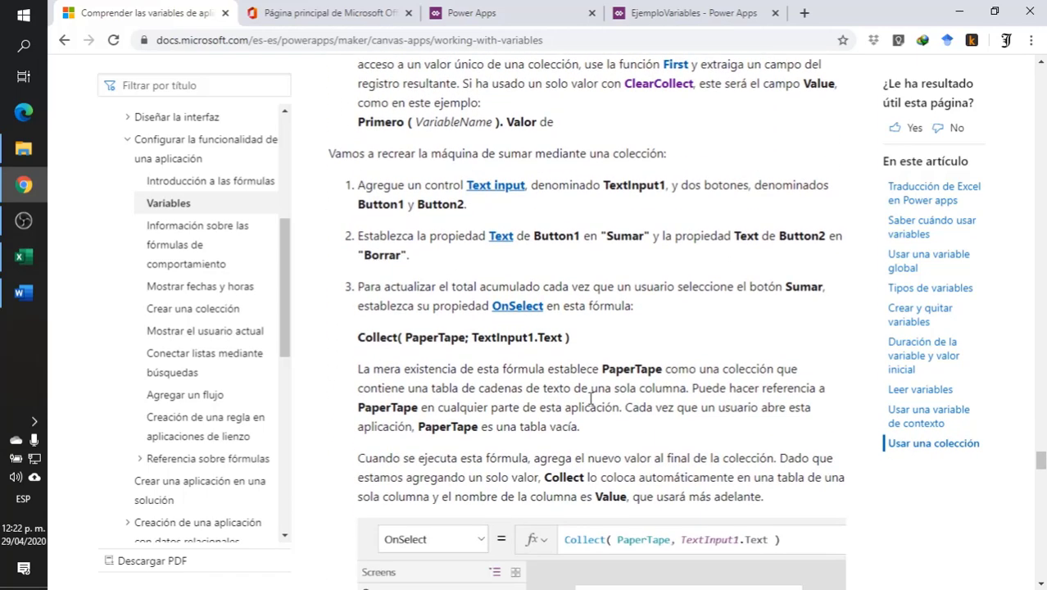
{"action": "scroll", "coordinate": [591, 403], "scroll_direction": "down", "scroll_amount": 2}
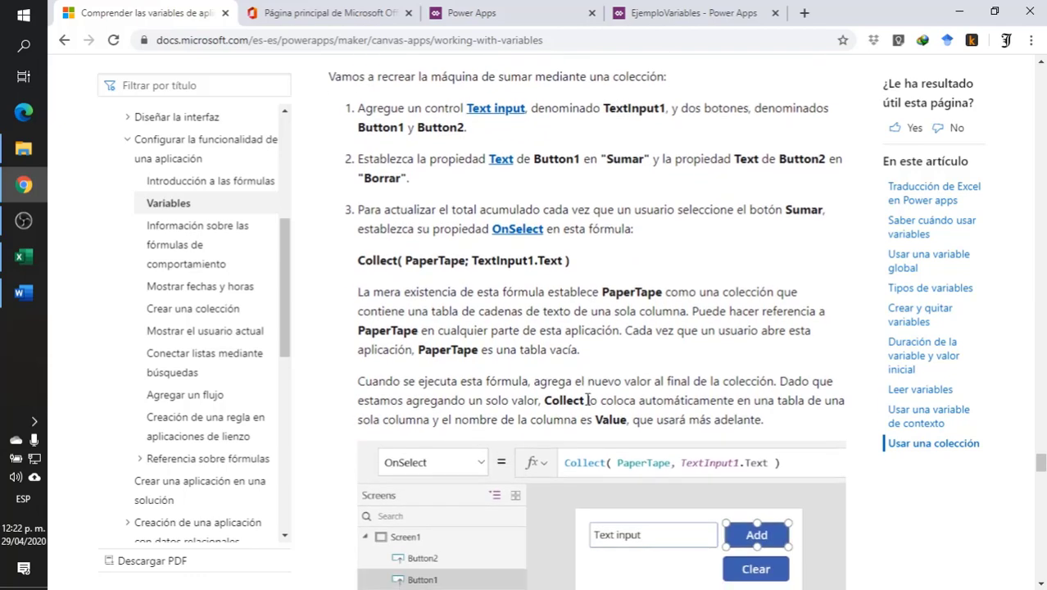
{"action": "scroll", "coordinate": [588, 400], "scroll_direction": "down", "scroll_amount": 8}
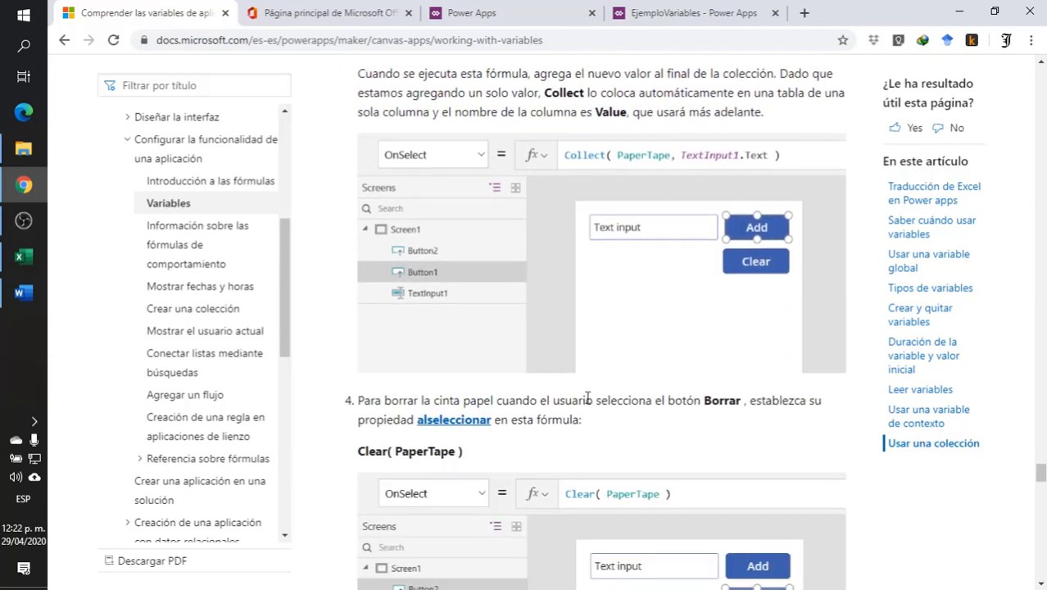
{"action": "scroll", "coordinate": [587, 399], "scroll_direction": "down", "scroll_amount": 20}
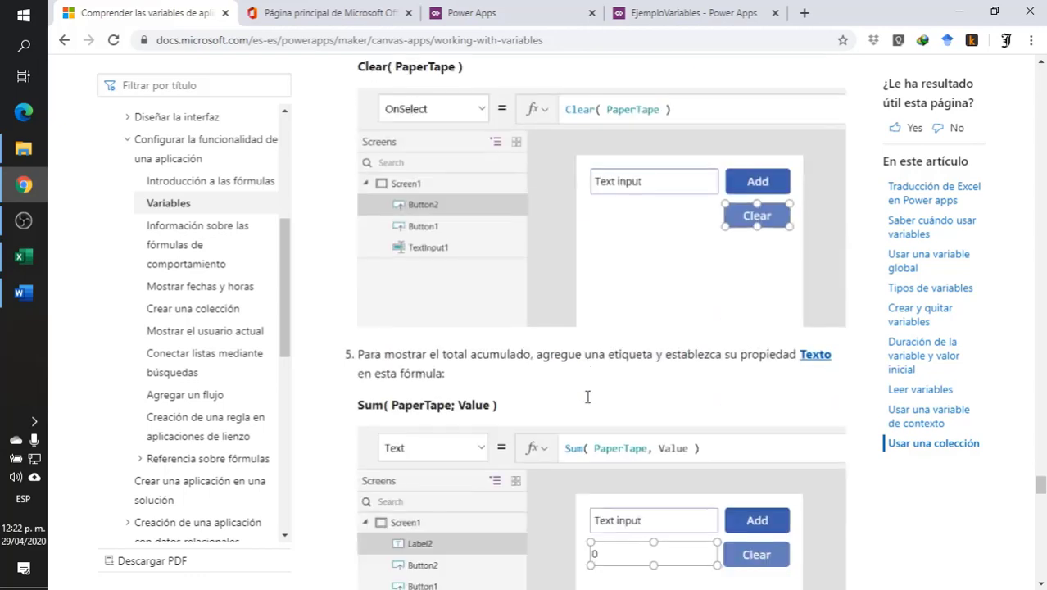
{"action": "scroll", "coordinate": [588, 402], "scroll_direction": "down", "scroll_amount": 8}
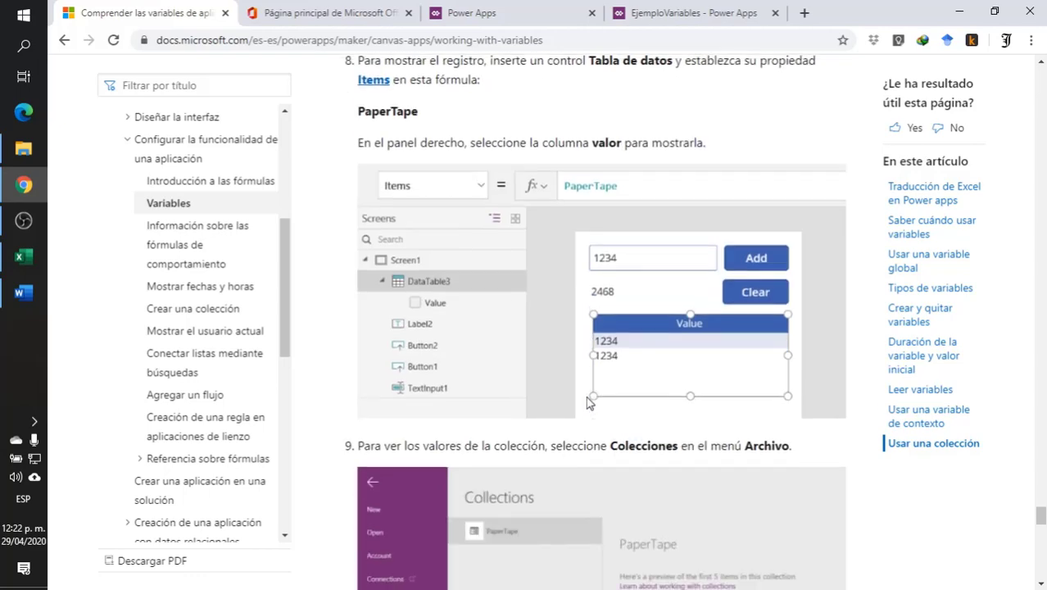
{"action": "scroll", "coordinate": [587, 398], "scroll_direction": "down", "scroll_amount": 19}
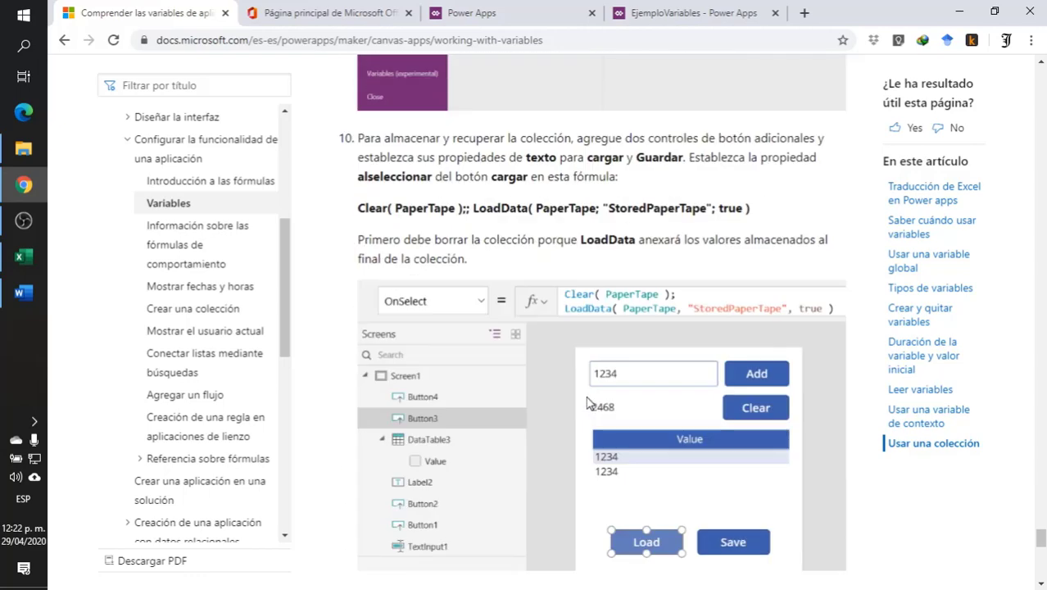
- Go back to the article's "Tipos de variables" table and review the scope and functions of each variable type
{"action": "scroll", "coordinate": [587, 390], "scroll_direction": "up", "scroll_amount": 10}
{"action": "scroll", "coordinate": [586, 388], "scroll_direction": "up", "scroll_amount": 20}
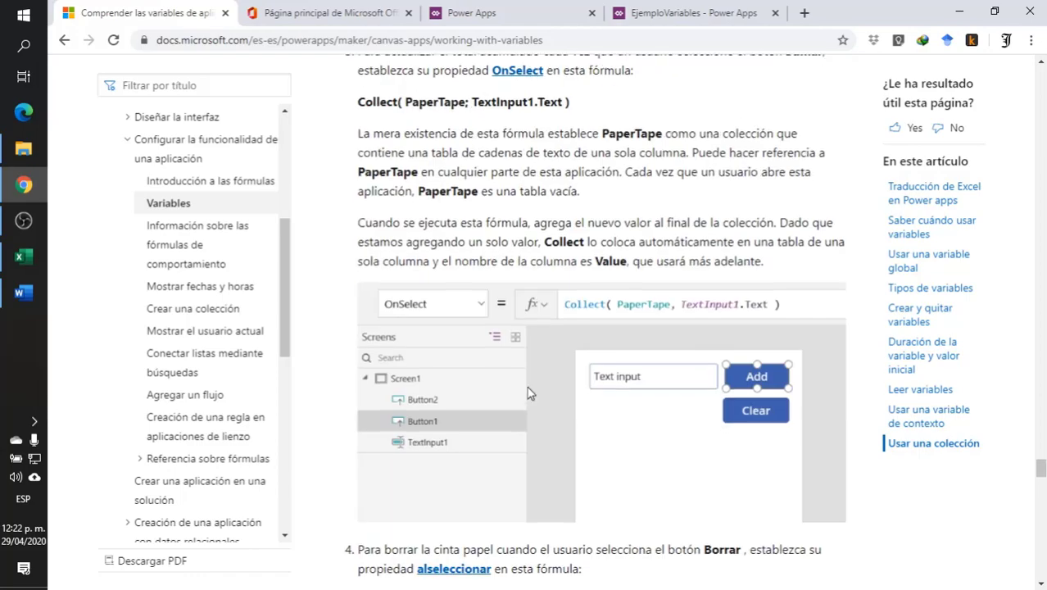
{"action": "scroll", "coordinate": [508, 406], "scroll_direction": "up", "scroll_amount": 20}
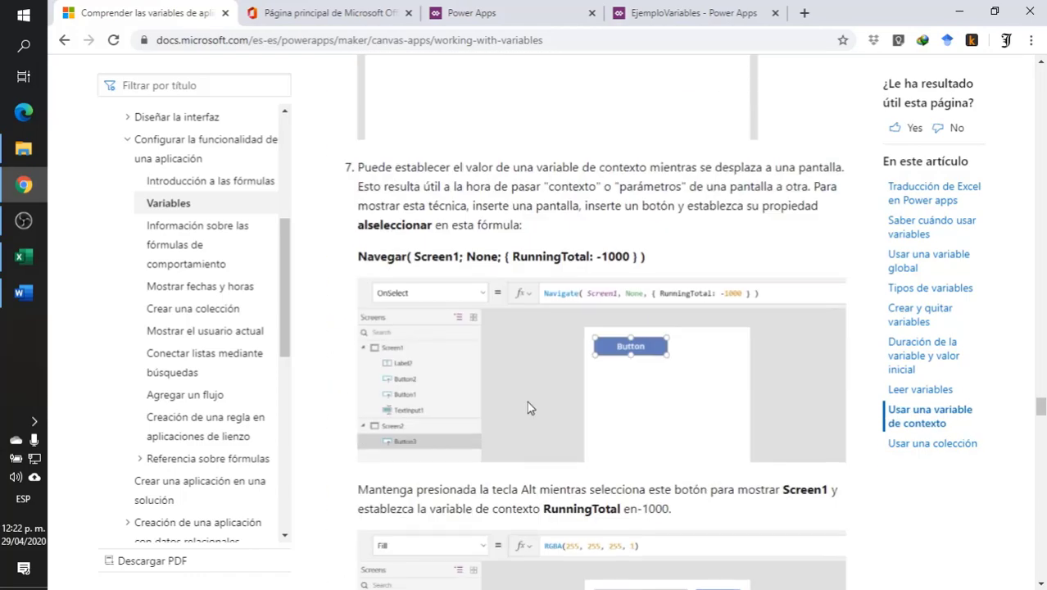
{"action": "scroll", "coordinate": [517, 414], "scroll_direction": "up", "scroll_amount": 20}
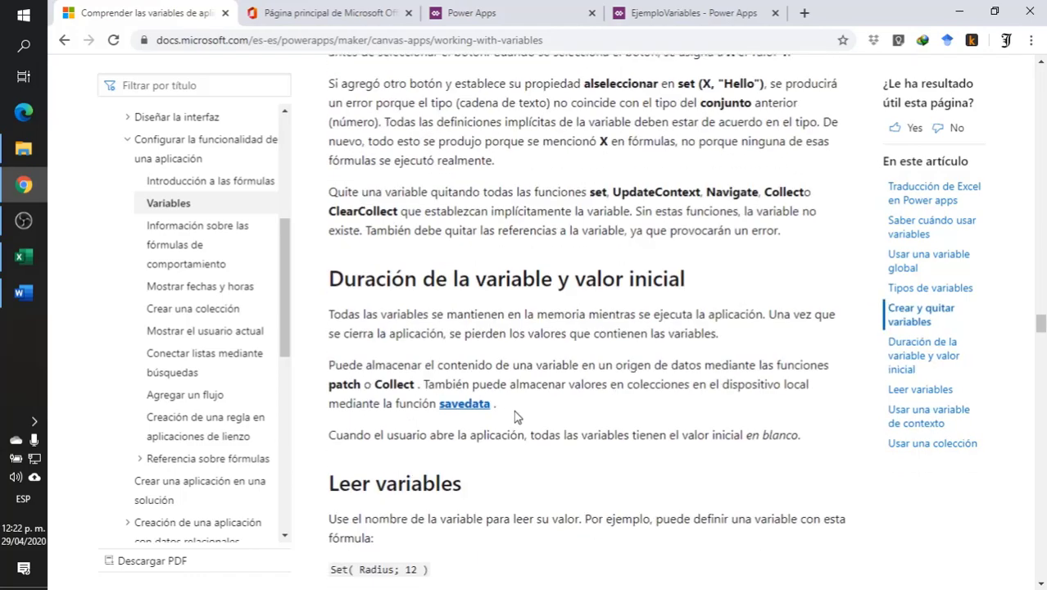
{"action": "scroll", "coordinate": [520, 408], "scroll_direction": "up", "scroll_amount": 5}
{"action": "scroll", "coordinate": [526, 402], "scroll_direction": "down", "scroll_amount": 3}
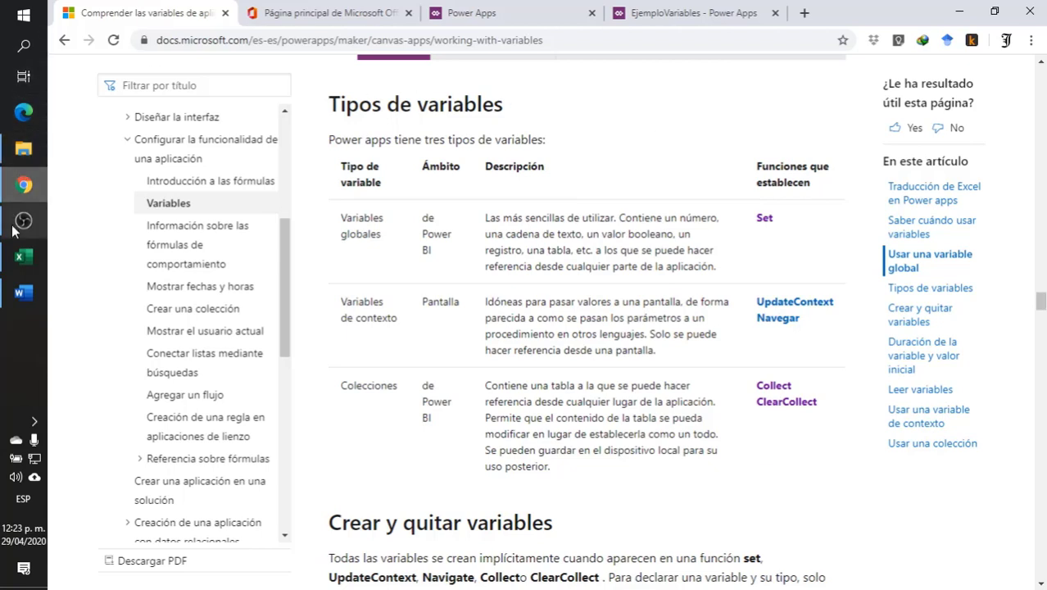
- Switch to the EjemploVariables app in Power Apps and replace the Suma_Coleccion button's OnSelect formula with Collect(SumaColeccion;
{"action": "left_click", "coordinate": [678, 14]}
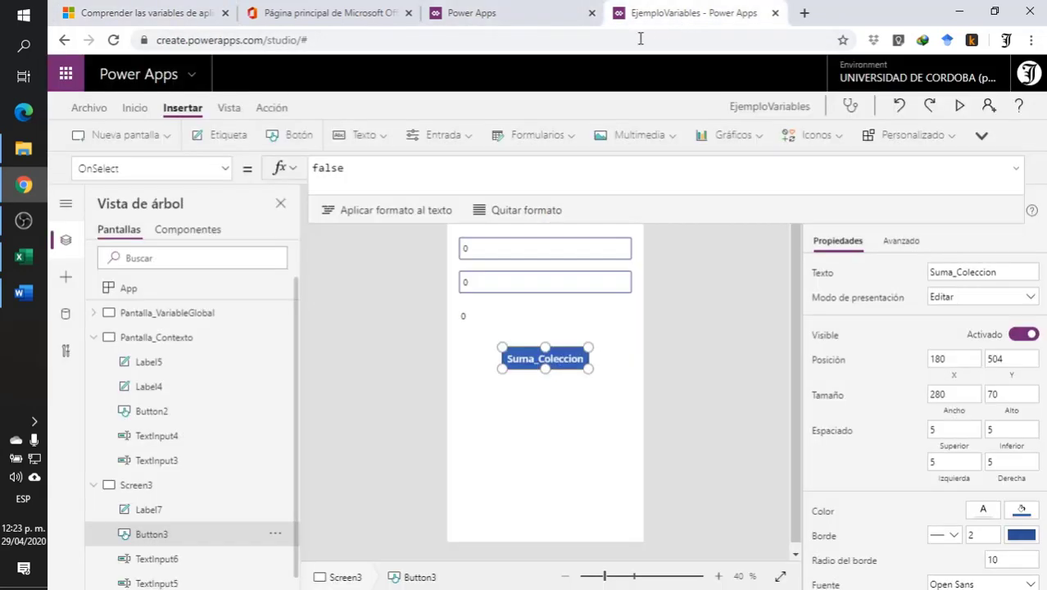
{"action": "left_click", "coordinate": [527, 404]}
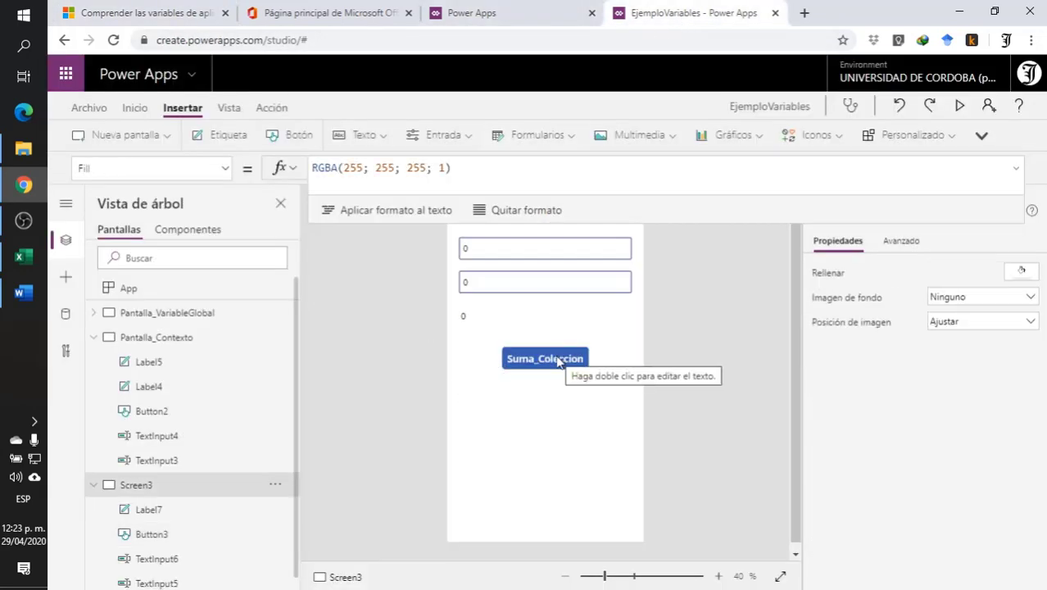
{"action": "left_click", "coordinate": [564, 358]}
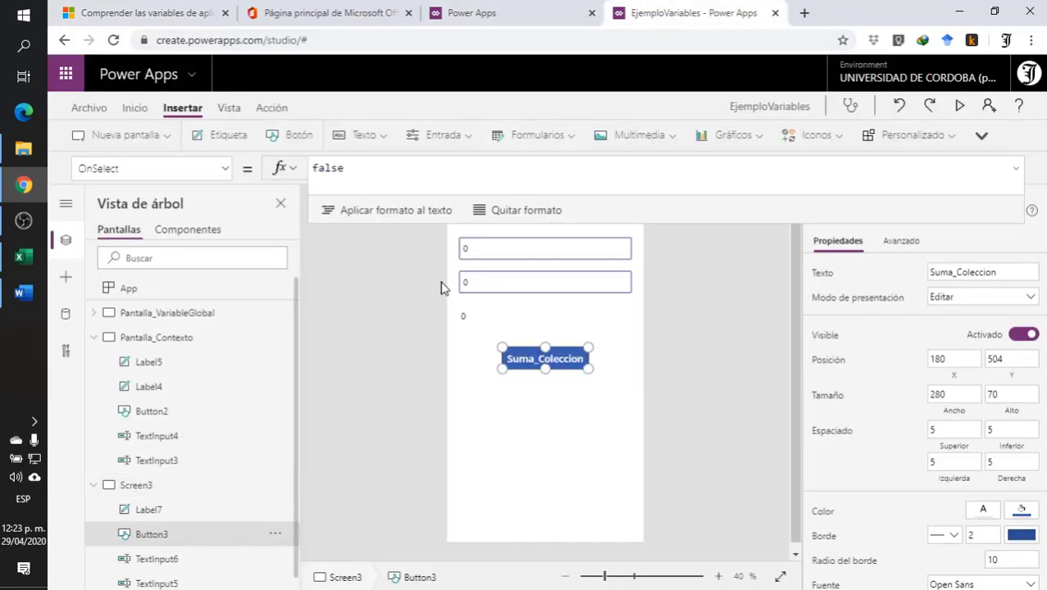
{"action": "double_click", "coordinate": [372, 168]}
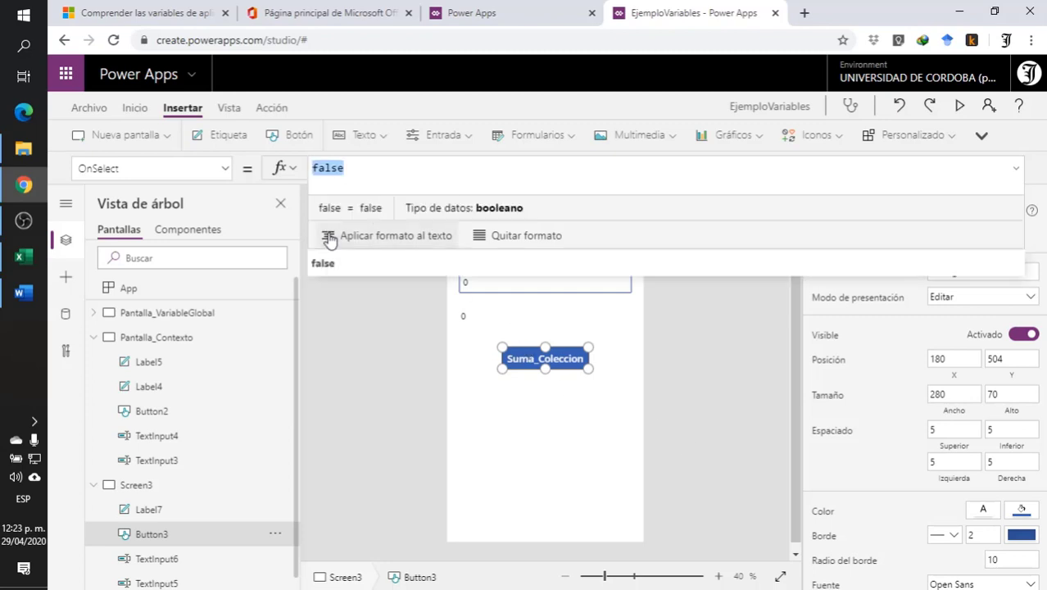
{"action": "type", "text": "col"}
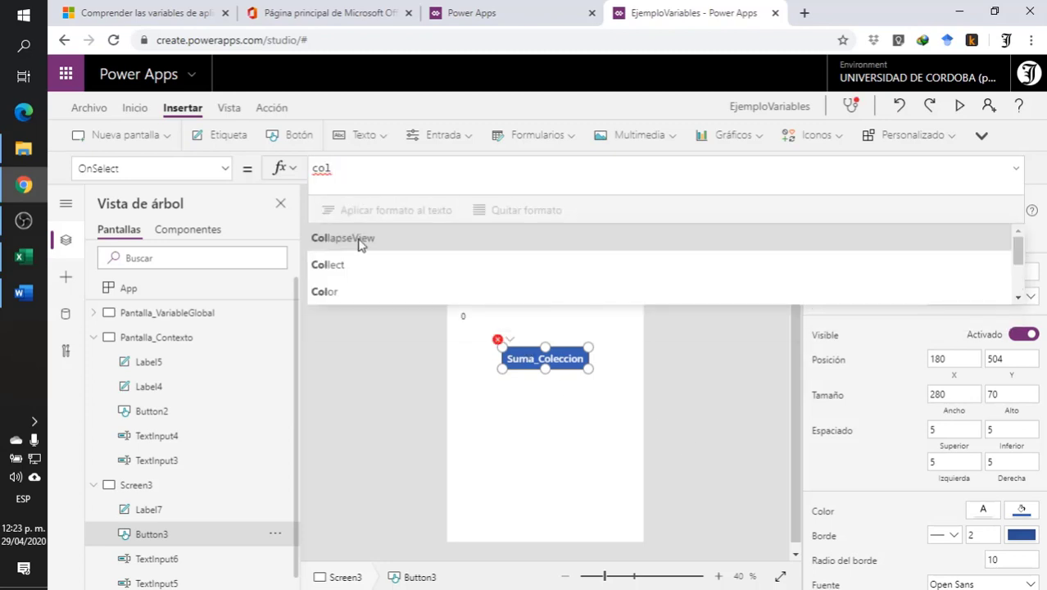
{"action": "left_click", "coordinate": [357, 263]}
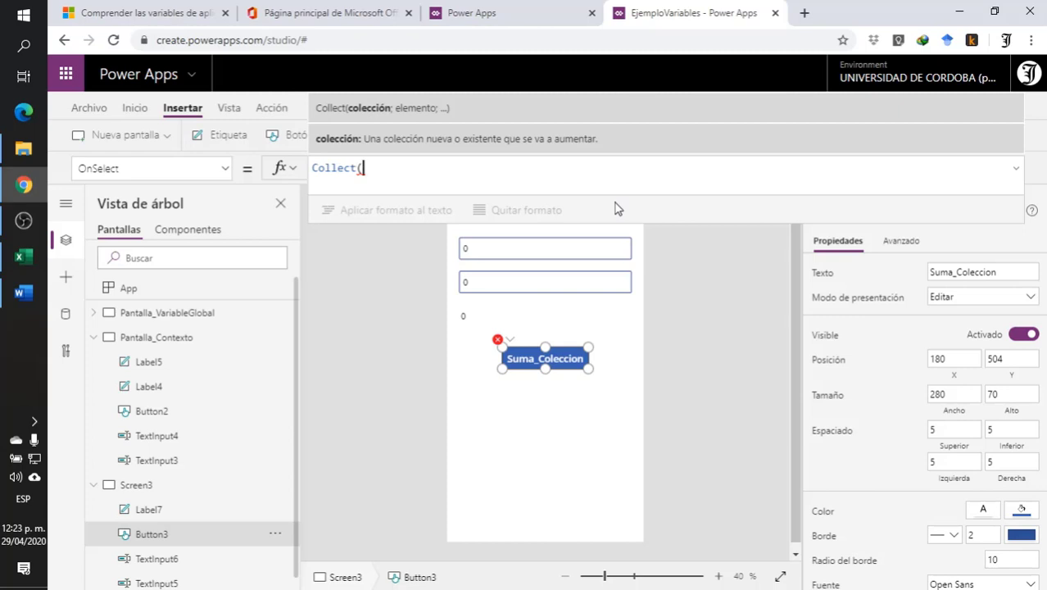
{"action": "type", "text": "Suma"}
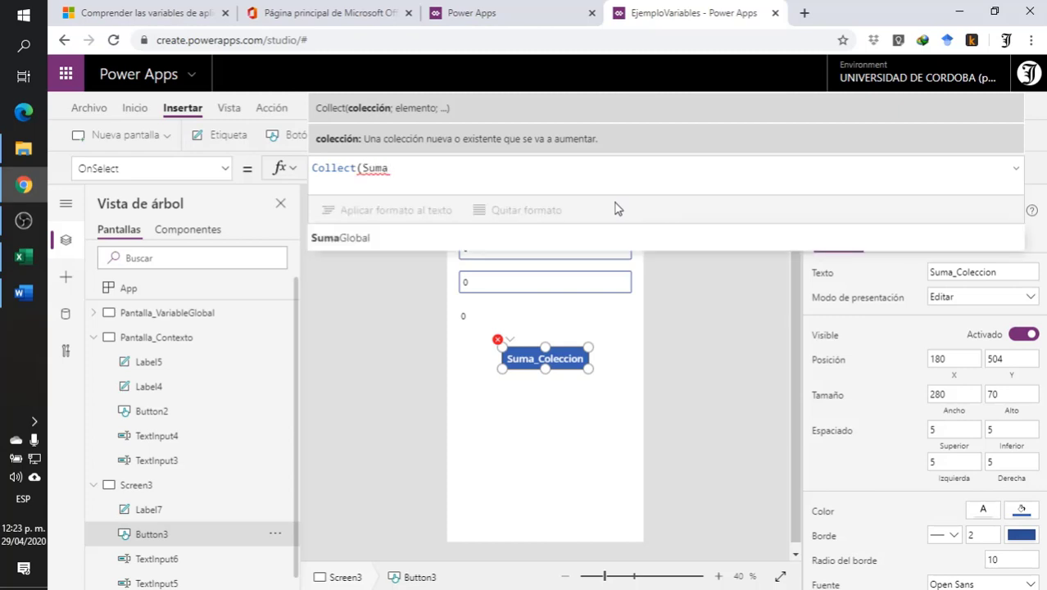
{"action": "type", "text": "Coleccion"}
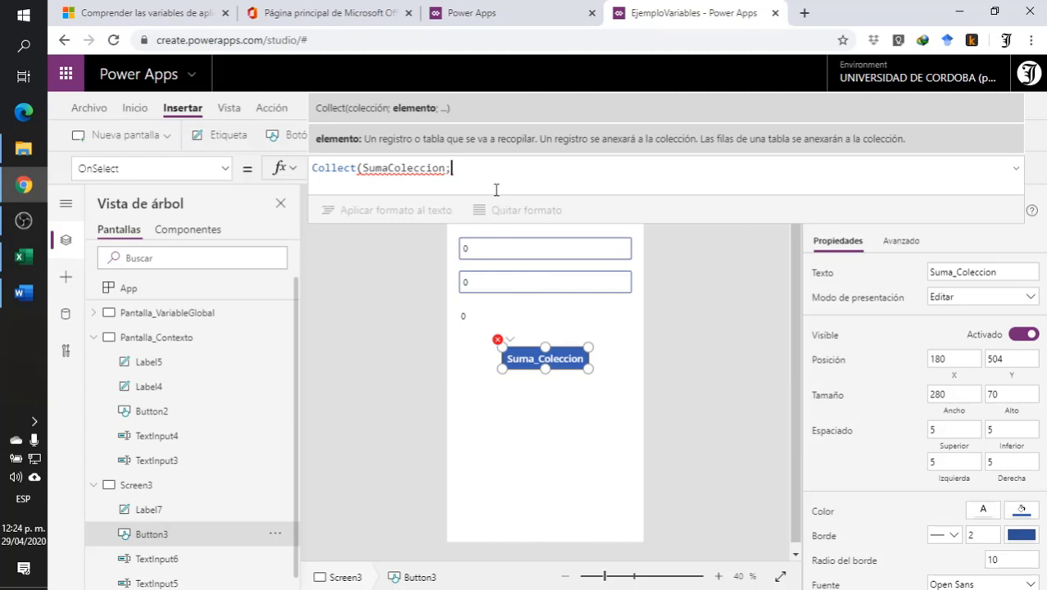
- Add TextInput5+TextInput6 as the item to collect in the button's OnSelect formula
{"action": "type", "text": "text"}
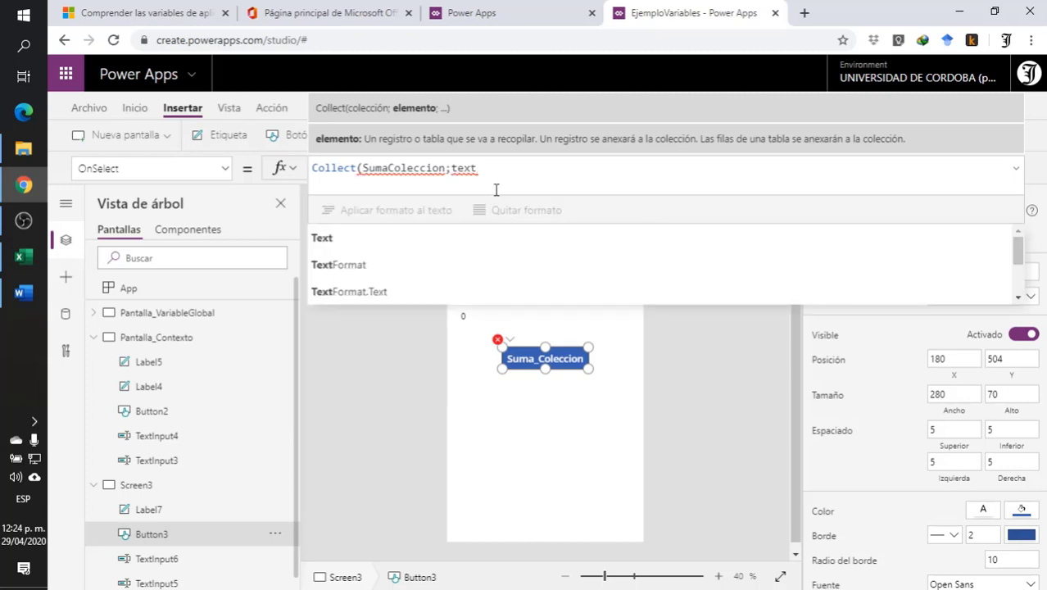
{"action": "scroll", "coordinate": [521, 267], "scroll_direction": "down", "scroll_amount": 3}
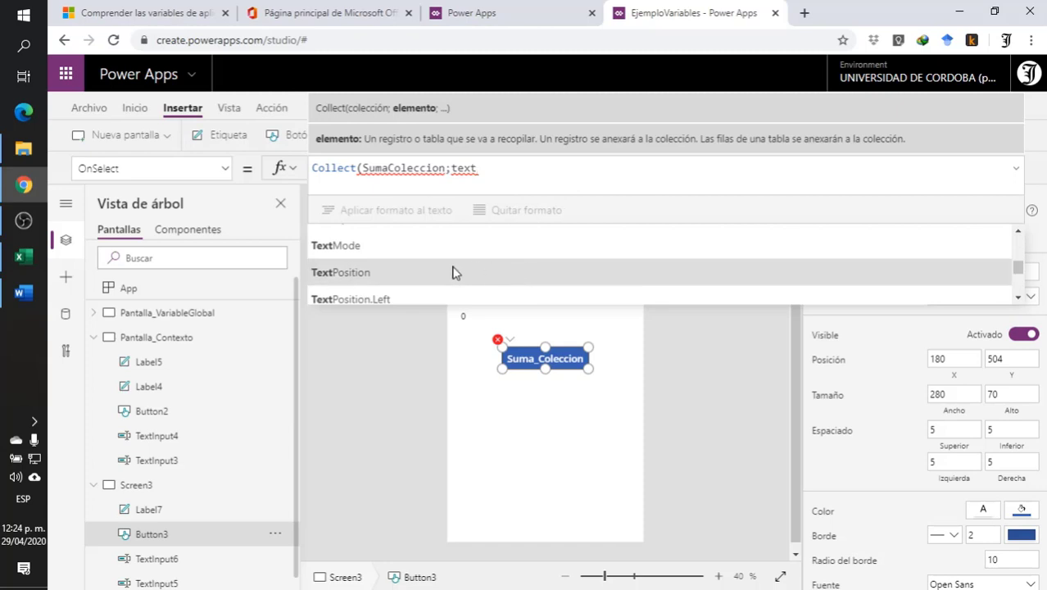
{"action": "scroll", "coordinate": [453, 275], "scroll_direction": "up", "scroll_amount": 2}
{"action": "left_click", "coordinate": [433, 273]}
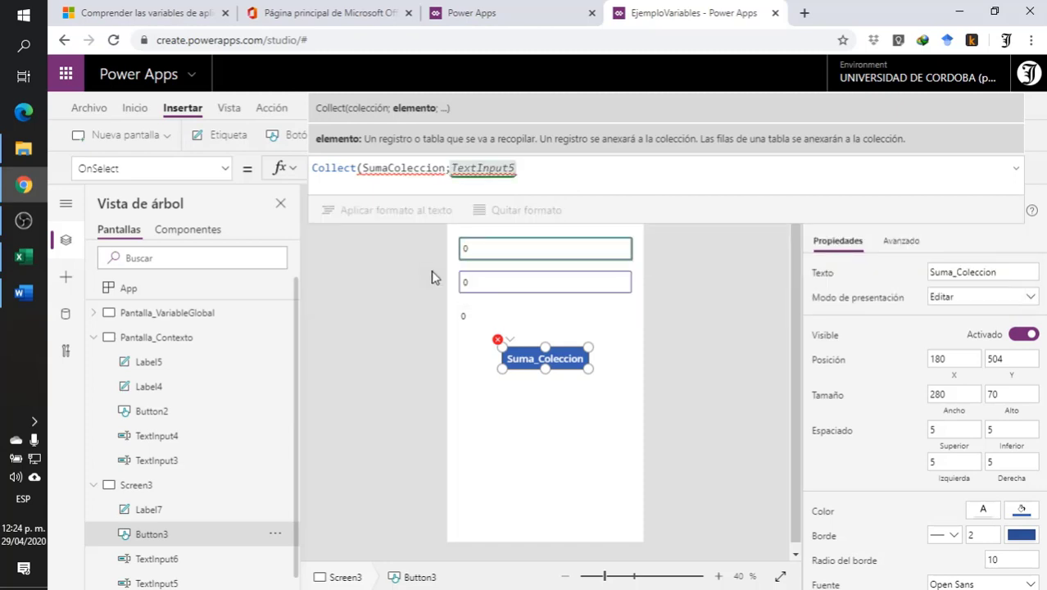
{"action": "type", "text": "+"}
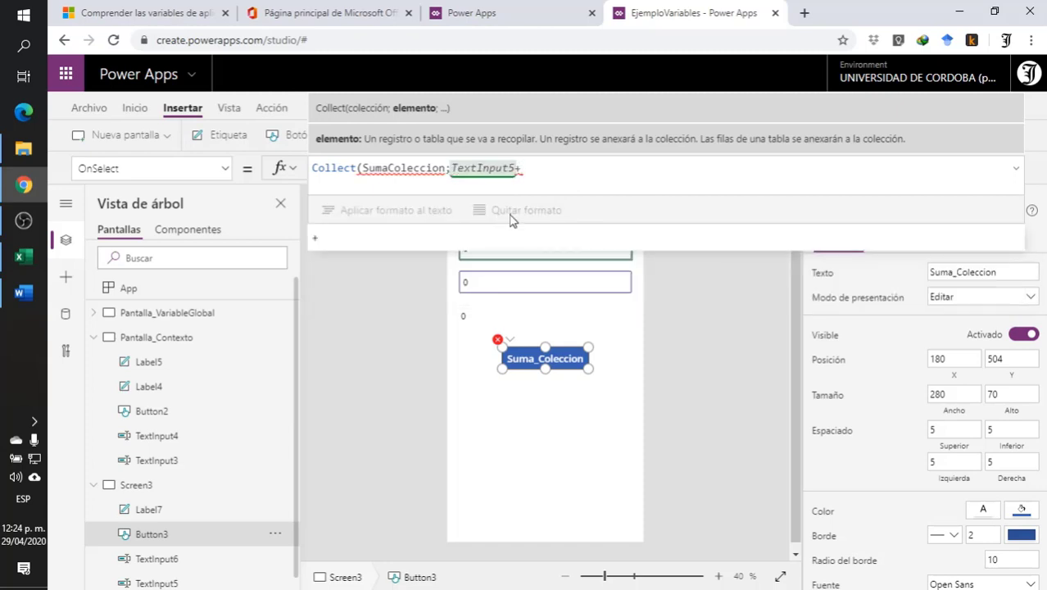
{"action": "type", "text": "tex"}
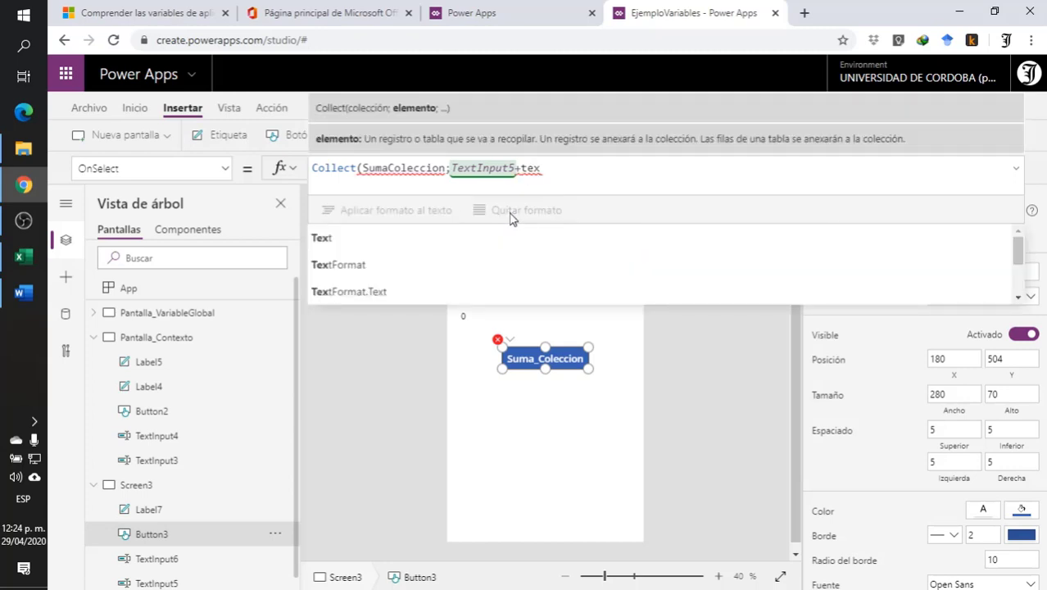
{"action": "scroll", "coordinate": [364, 254], "scroll_direction": "down", "scroll_amount": 3}
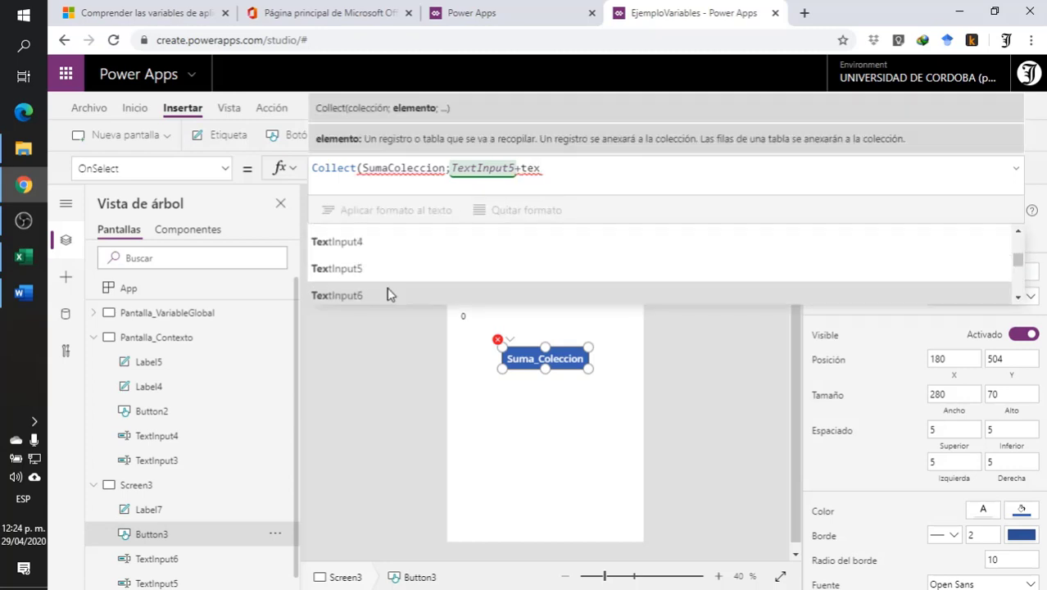
{"action": "left_click", "coordinate": [390, 294]}
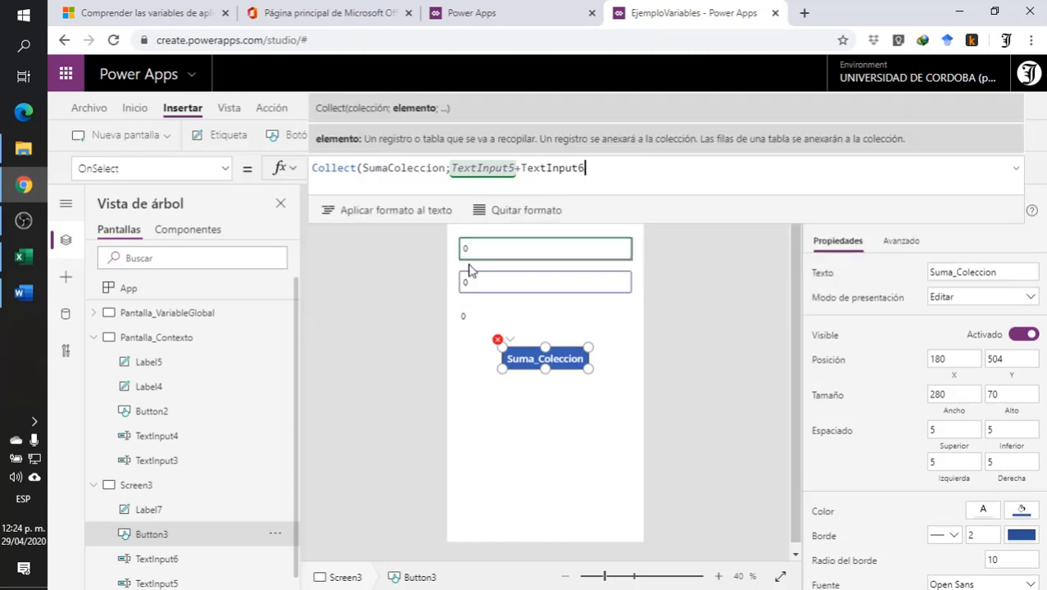
- Wrap the sum in Value and close the formula, giving Collect(SumaColeccion;Value(TextInput5+TextInput6))
{"action": "left_click", "coordinate": [453, 167]}
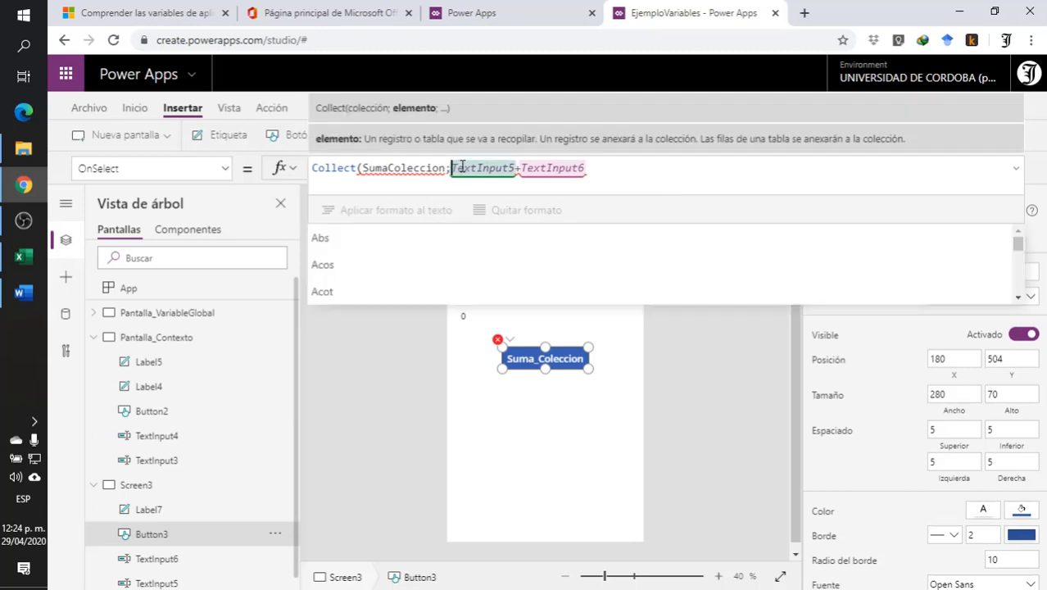
{"action": "type", "text": "val"}
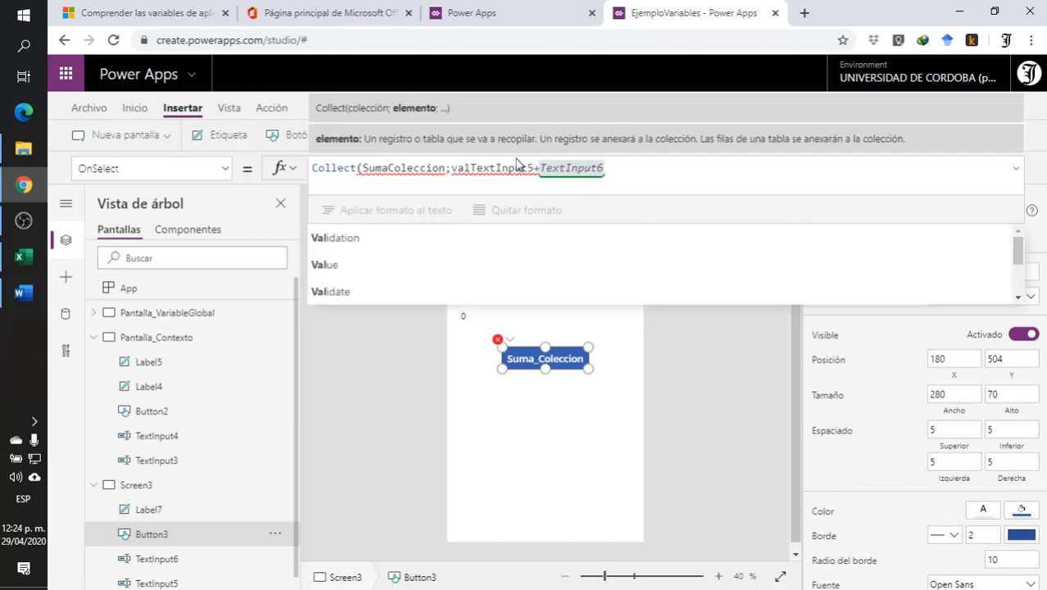
{"action": "left_click", "coordinate": [440, 264]}
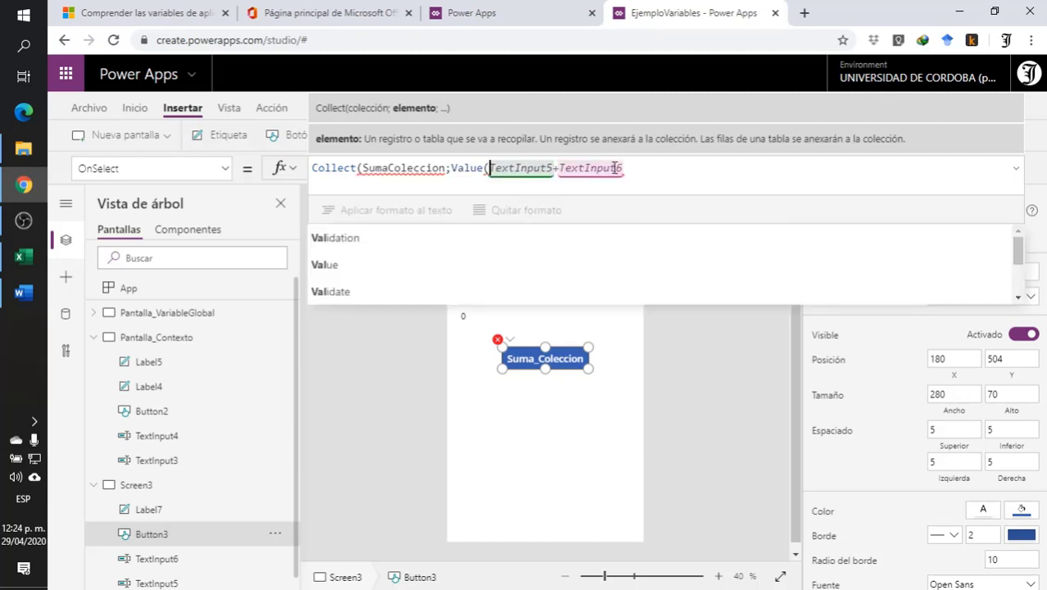
{"action": "left_click", "coordinate": [632, 167]}
{"action": "type", "text": ")"}
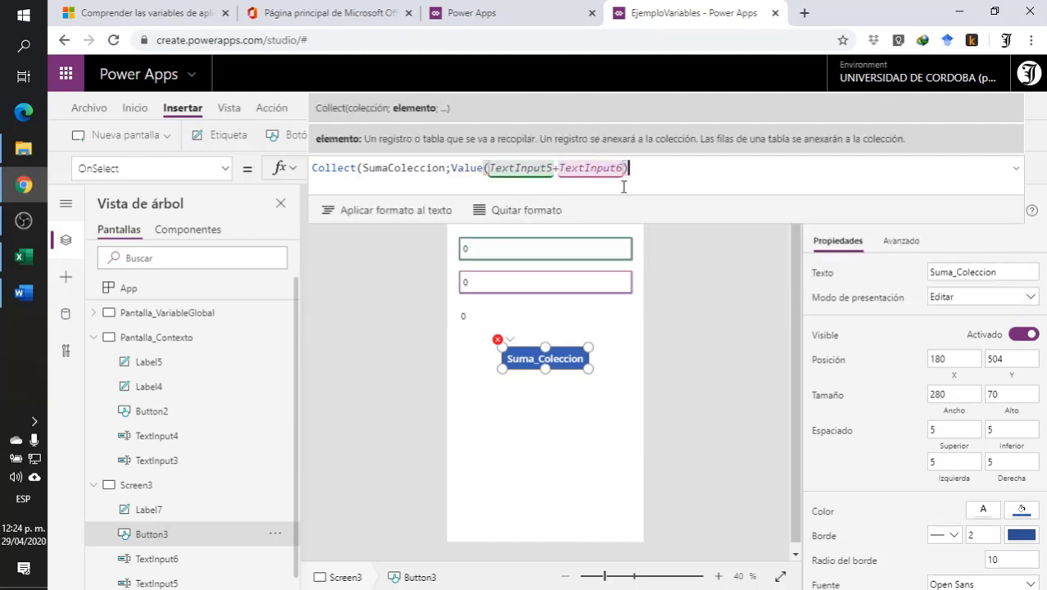
{"action": "type", "text": ")"}
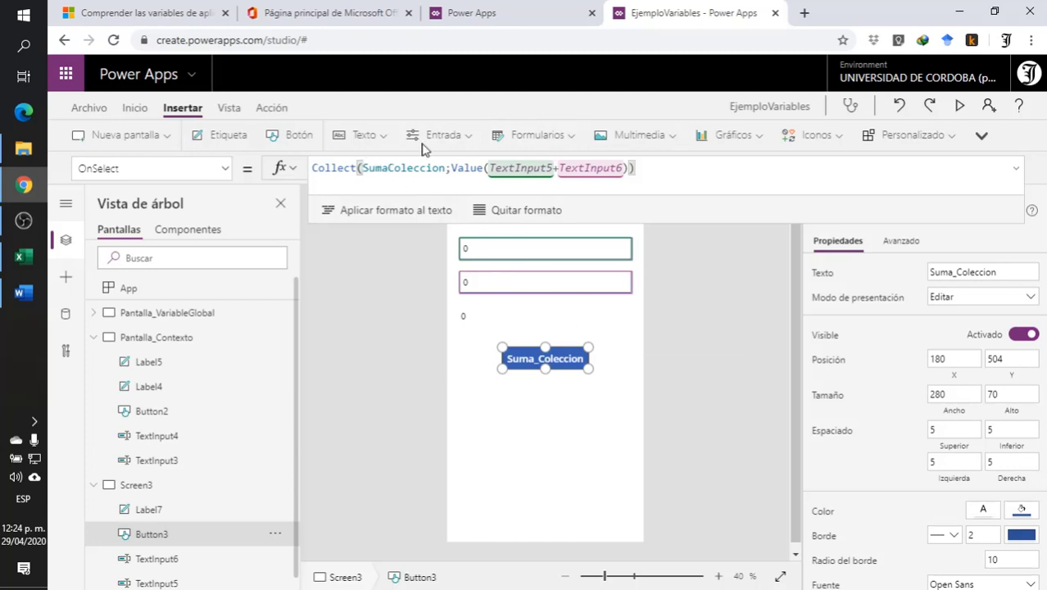
{"action": "left_click", "coordinate": [394, 179]}
{"action": "left_click", "coordinate": [683, 267]}
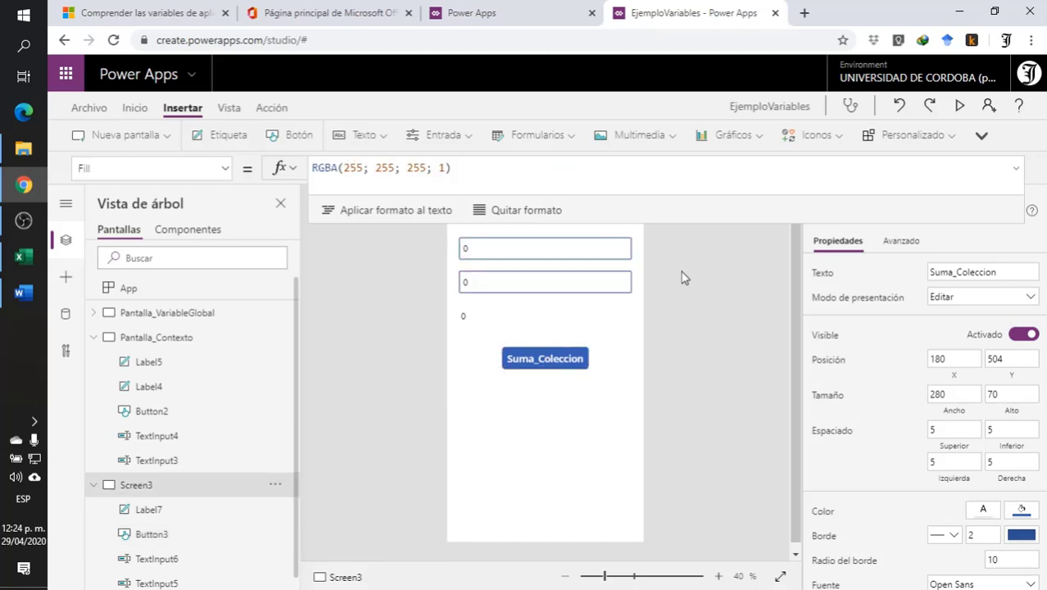
- Preview Screen3, enter 10 and 7 in the two inputs, and run Suma_Coleccion to store their sum
{"action": "left_click", "coordinate": [960, 107]}
{"action": "left_click", "coordinate": [484, 143]}
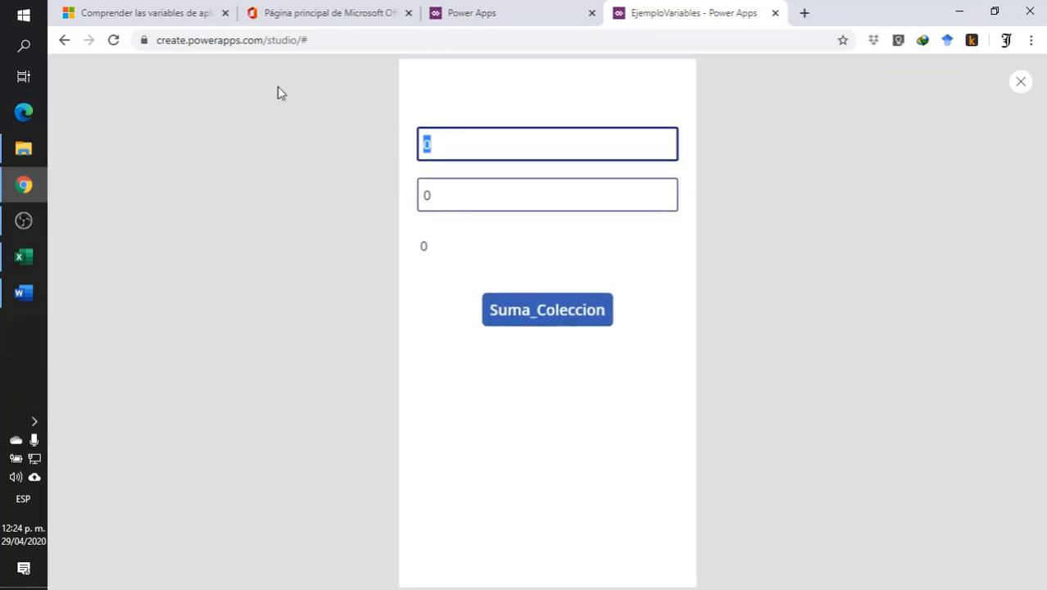
{"action": "type", "text": "10"}
{"action": "key", "text": "Tab"}
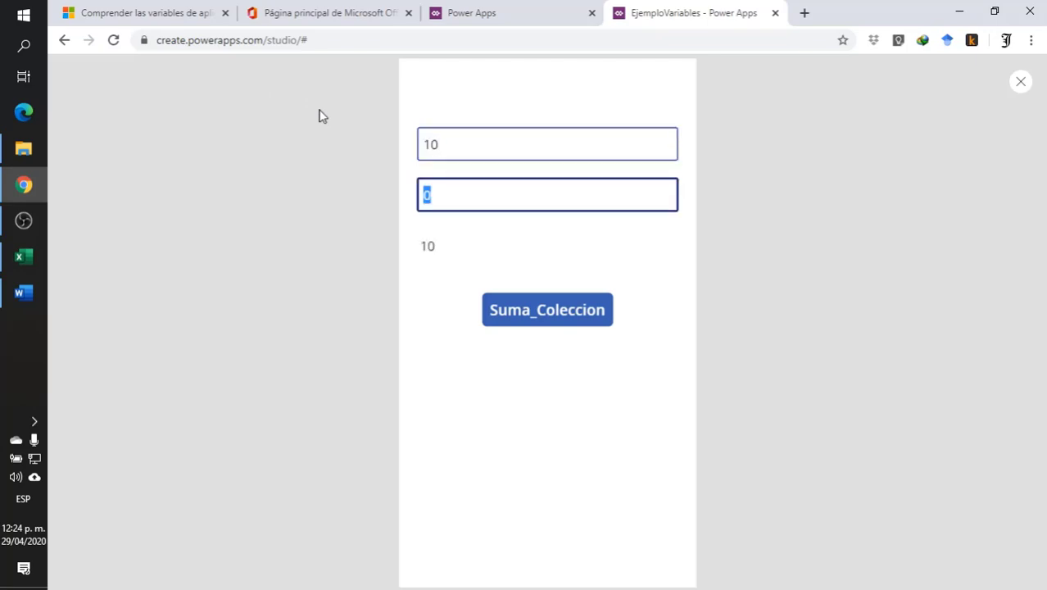
{"action": "type", "text": "7"}
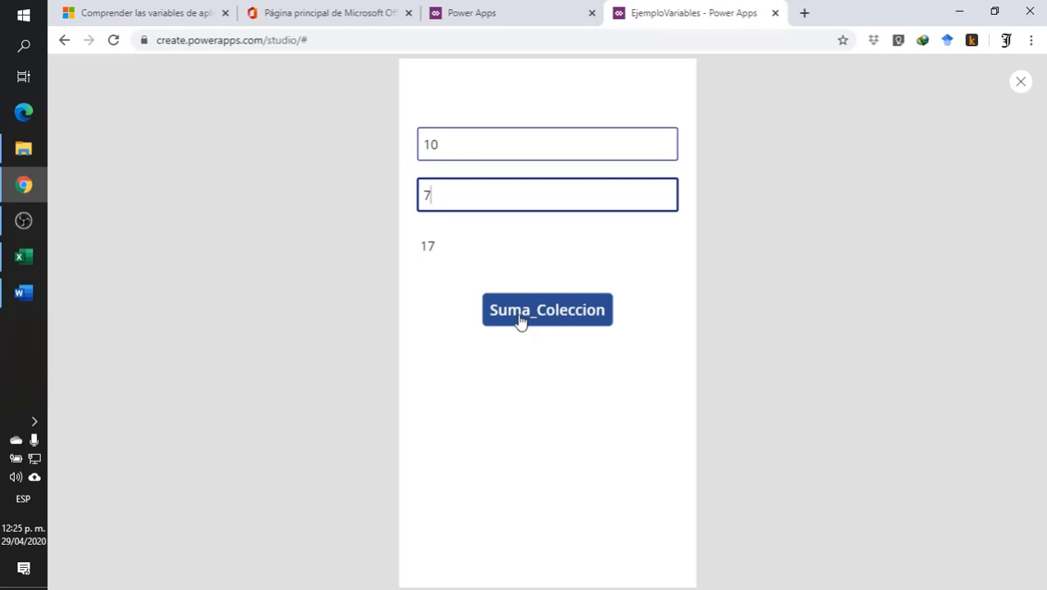
{"action": "left_click", "coordinate": [546, 316]}
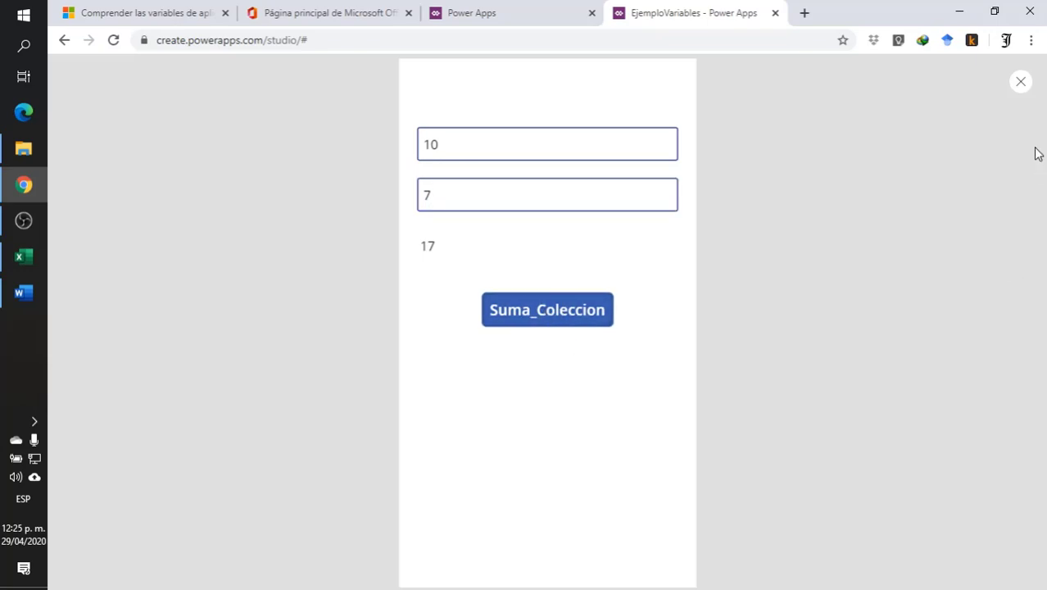
- Leave the preview and check the stored elements of the SumaColeccion collection, returning to the Screen3 editor
{"action": "left_click", "coordinate": [1019, 81]}
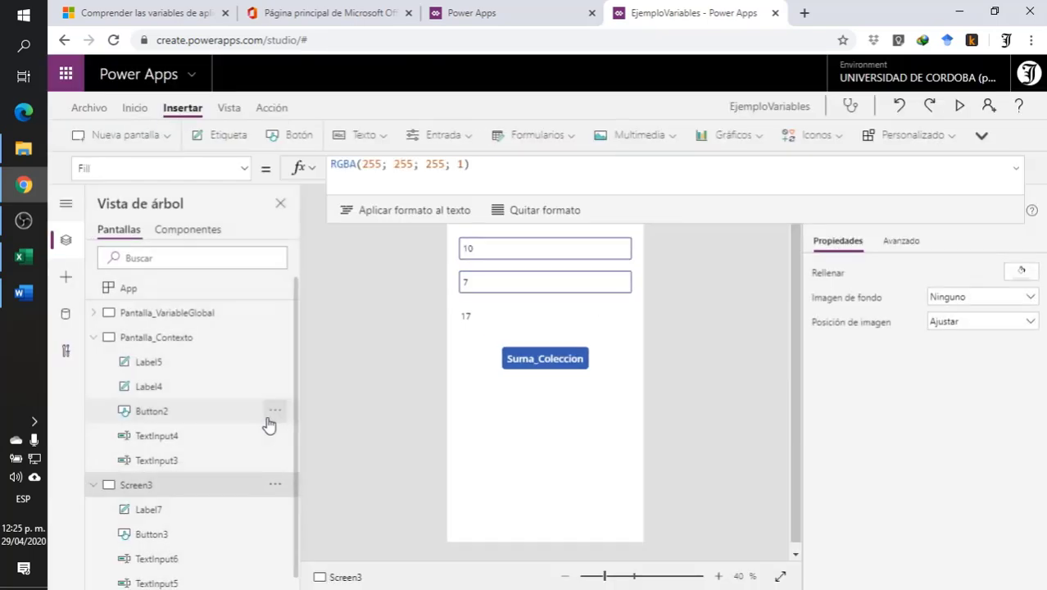
{"action": "left_click", "coordinate": [86, 107]}
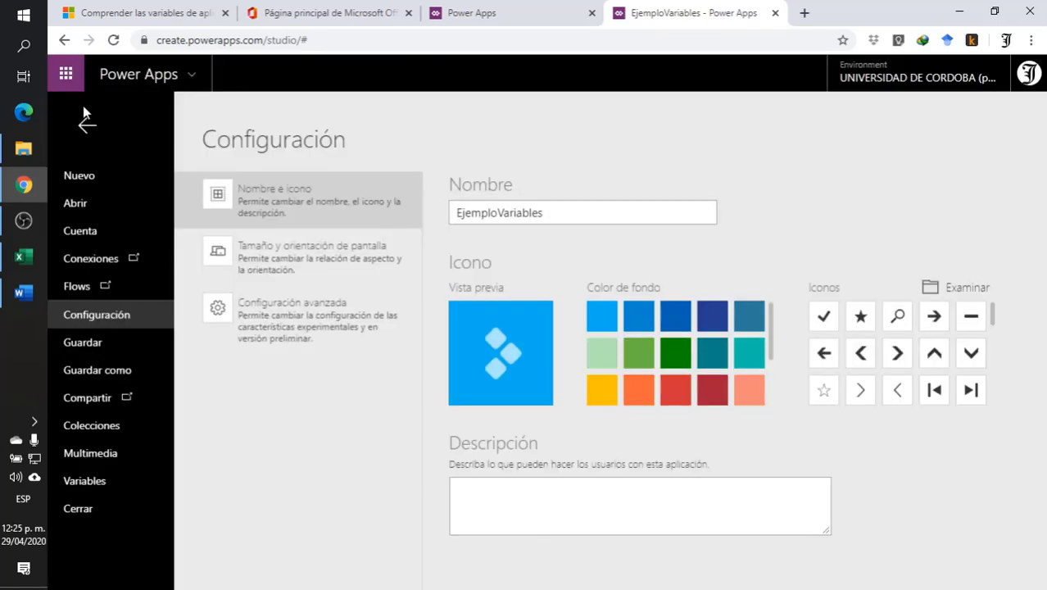
{"action": "left_click", "coordinate": [88, 428]}
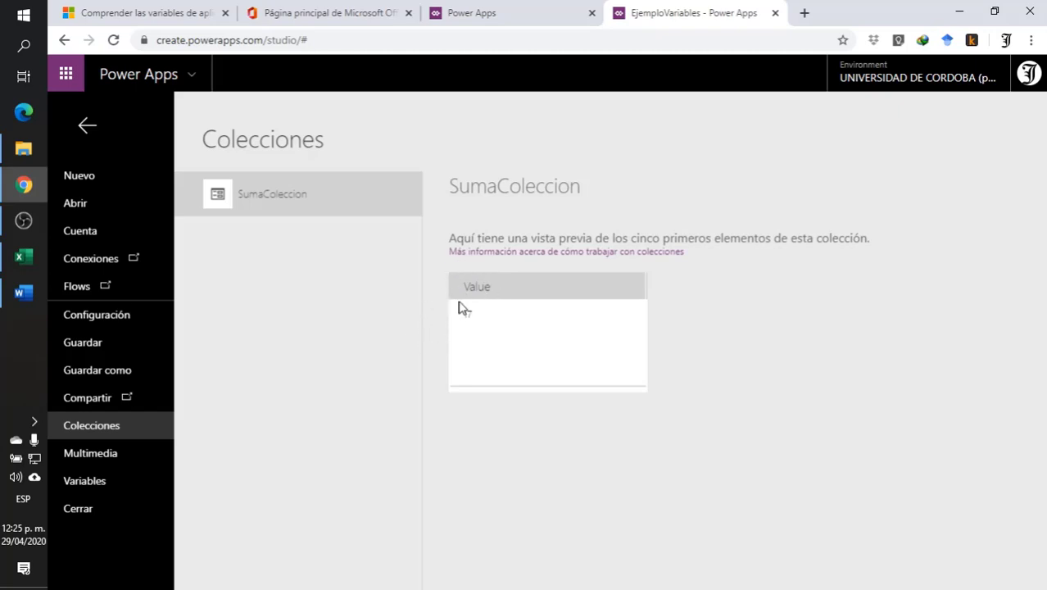
{"action": "left_click", "coordinate": [86, 129]}
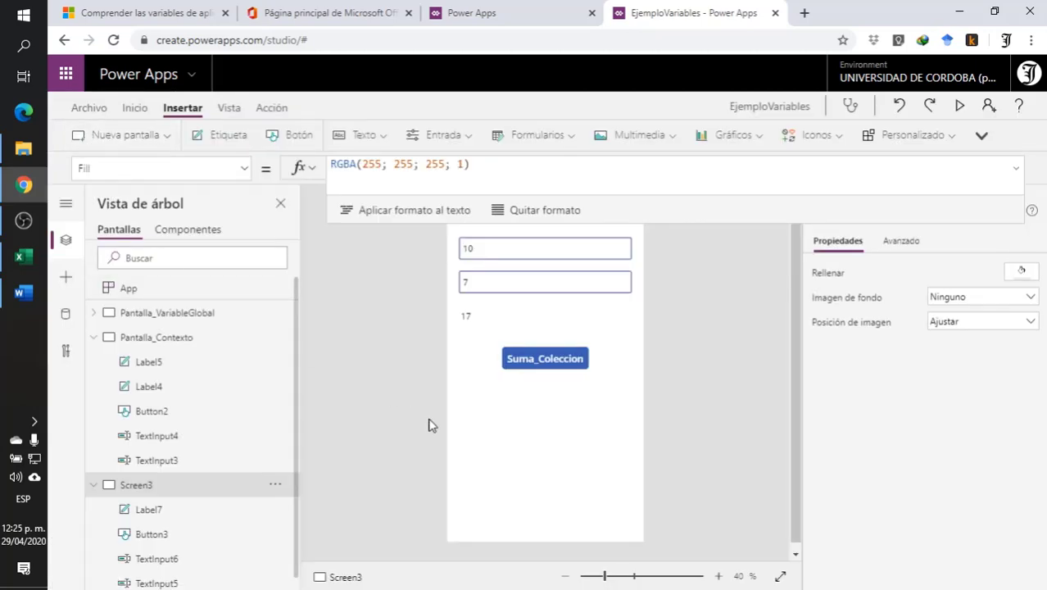
- Preview Screen3, change the second input to 27, store the sum with Suma_Coleccion, and exit the preview
{"action": "left_click", "coordinate": [960, 106]}
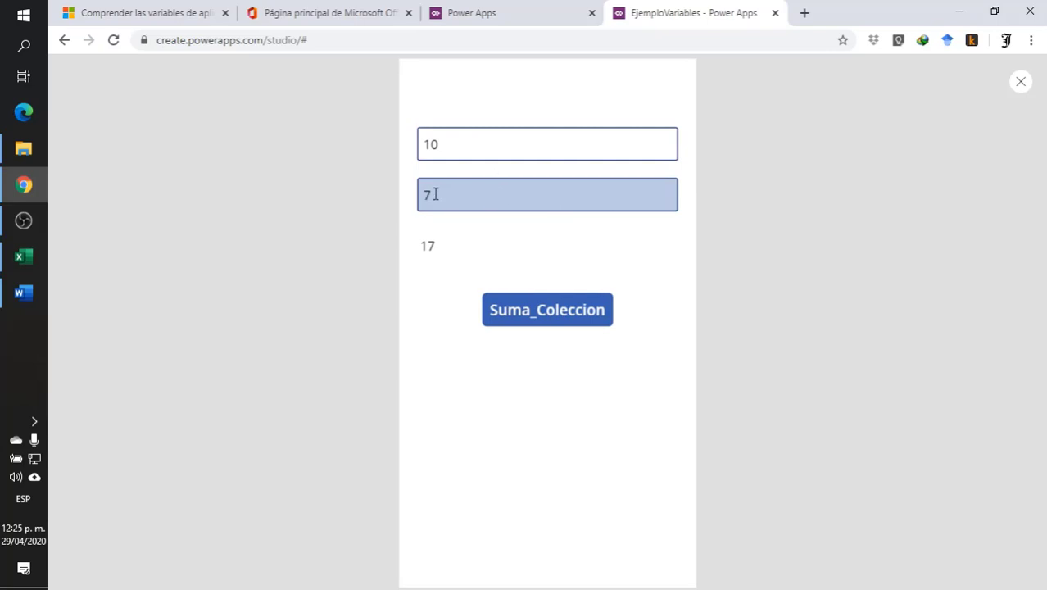
{"action": "left_click", "coordinate": [426, 195]}
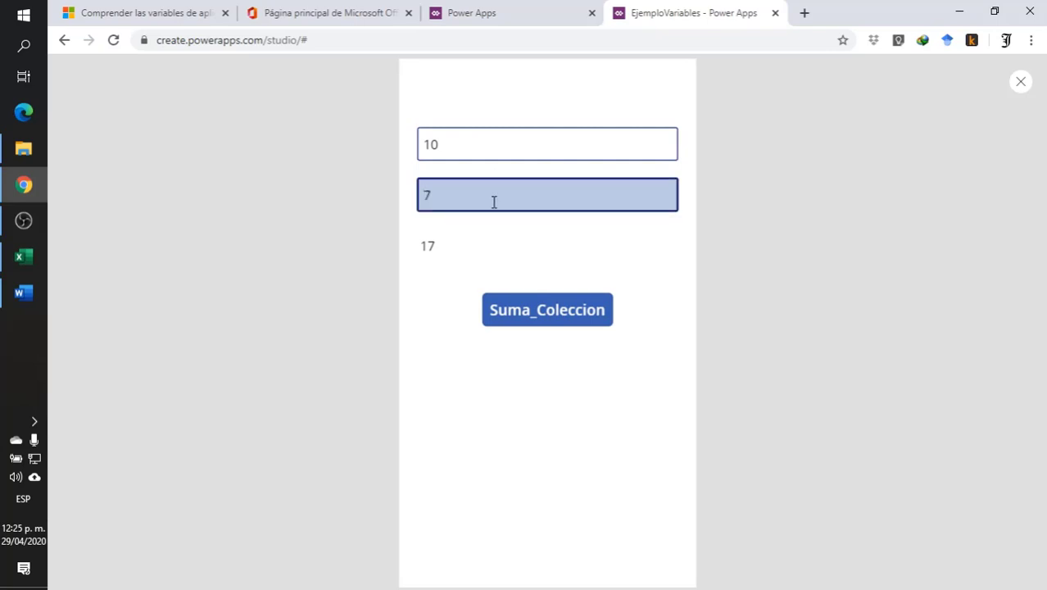
{"action": "type", "text": "2"}
{"action": "left_click", "coordinate": [526, 322]}
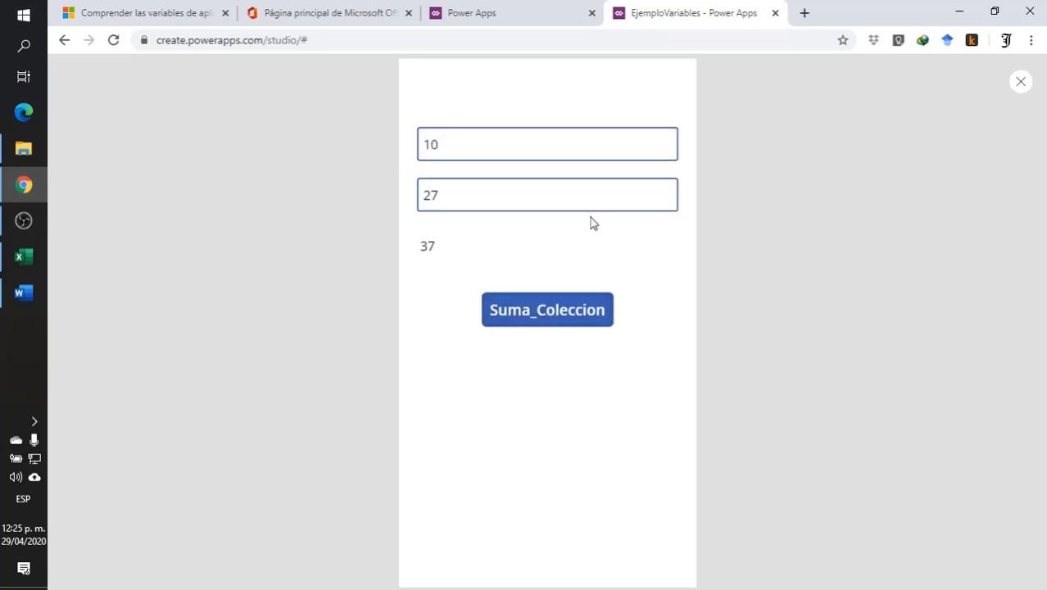
{"action": "left_click", "coordinate": [1021, 82]}
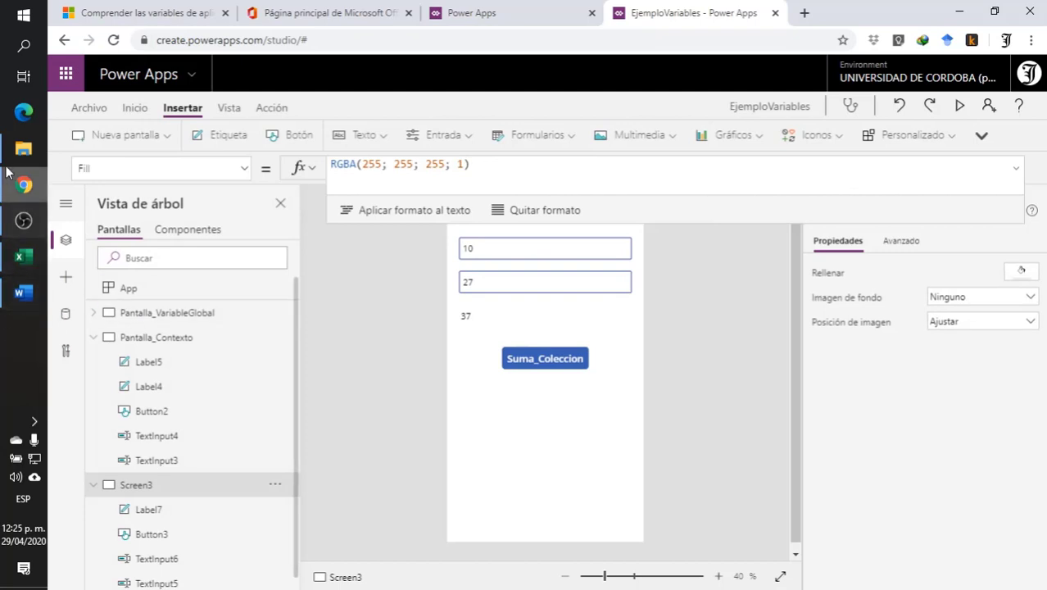
- Check the SumaColeccion collection again for the newly collected sum and return to the editor
{"action": "left_click", "coordinate": [89, 108]}
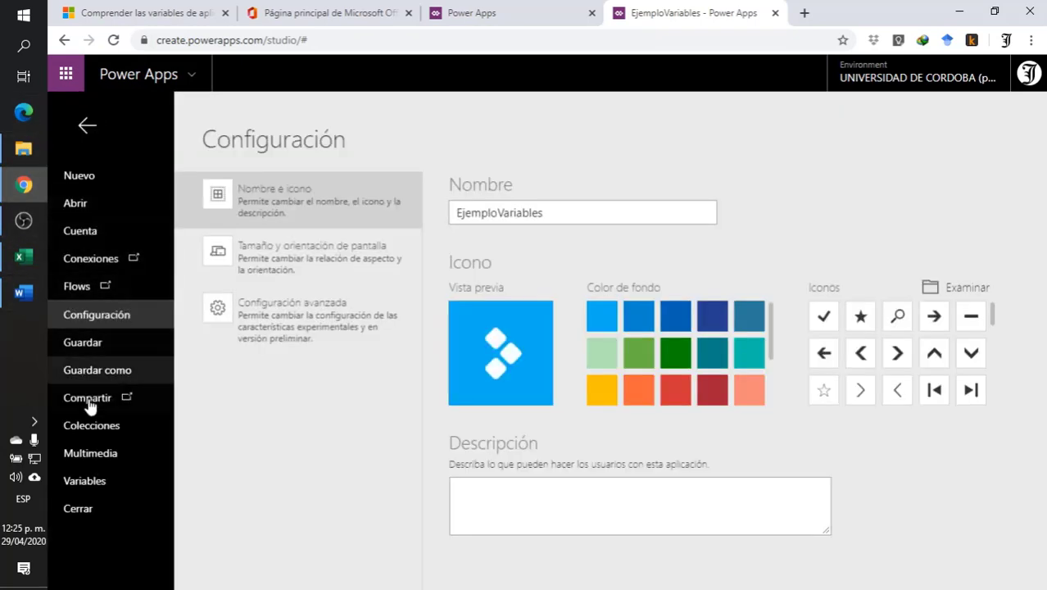
{"action": "left_click", "coordinate": [82, 423]}
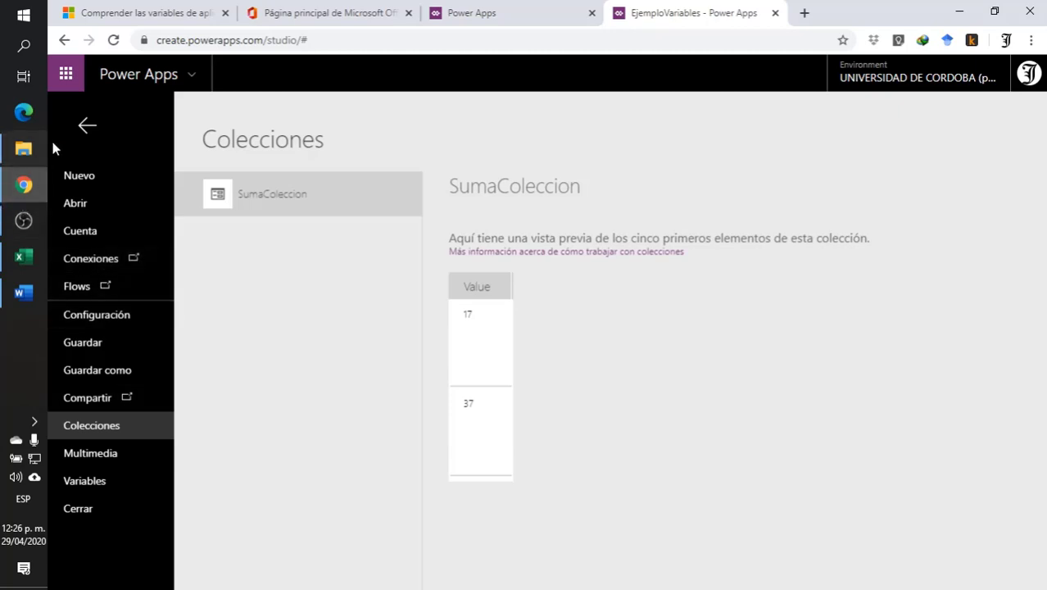
{"action": "left_click", "coordinate": [87, 129]}
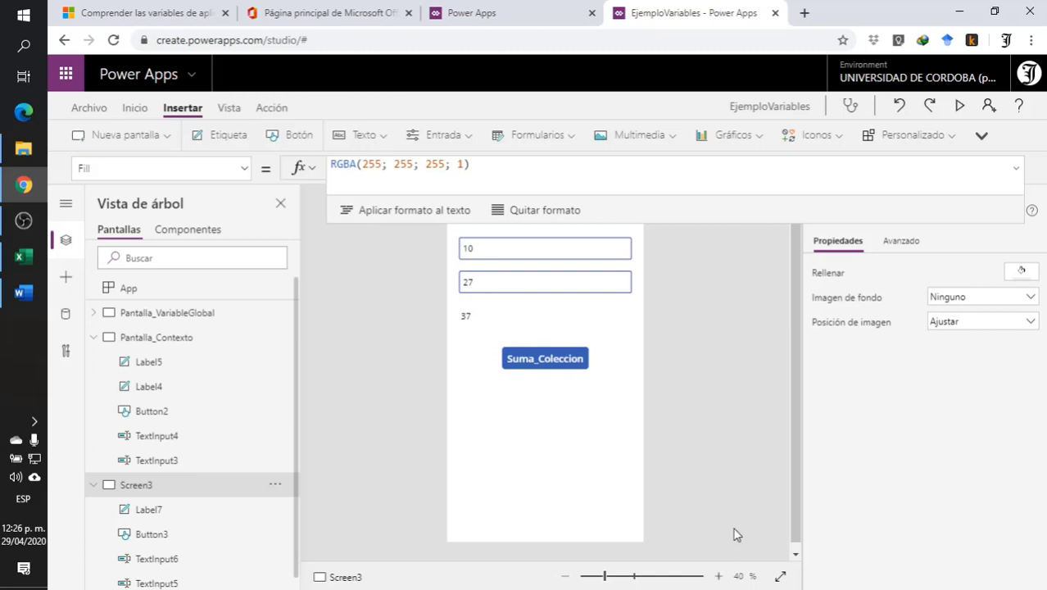
- Insert a data table on Screen3, place it just below the Suma_Coleccion button at Y 590, and extend its height to 542
{"action": "left_click_drag", "start_coordinate": [727, 223], "coordinate": [718, 180]}
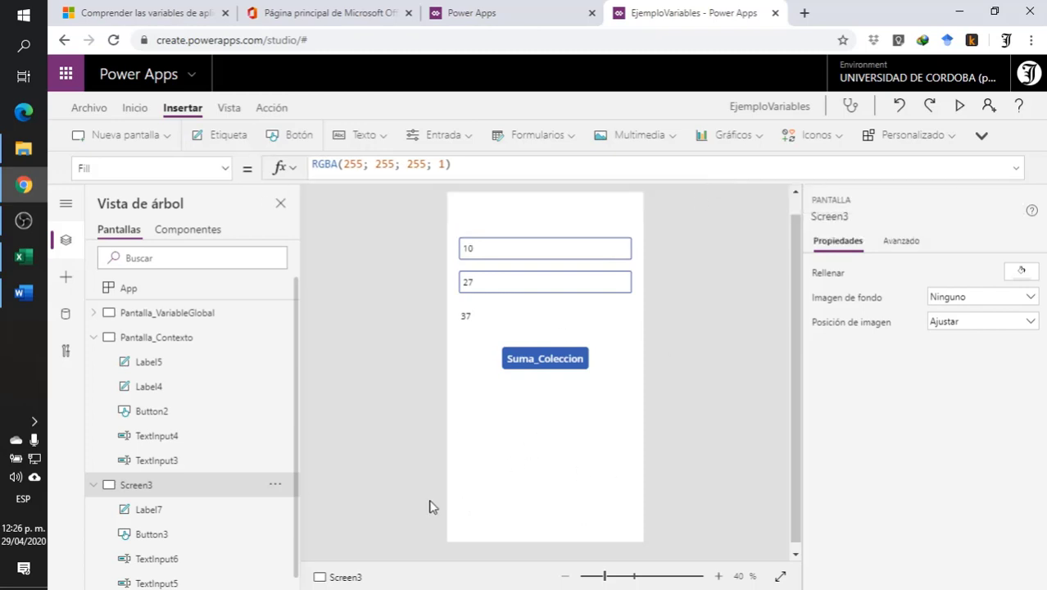
{"action": "left_click", "coordinate": [983, 137]}
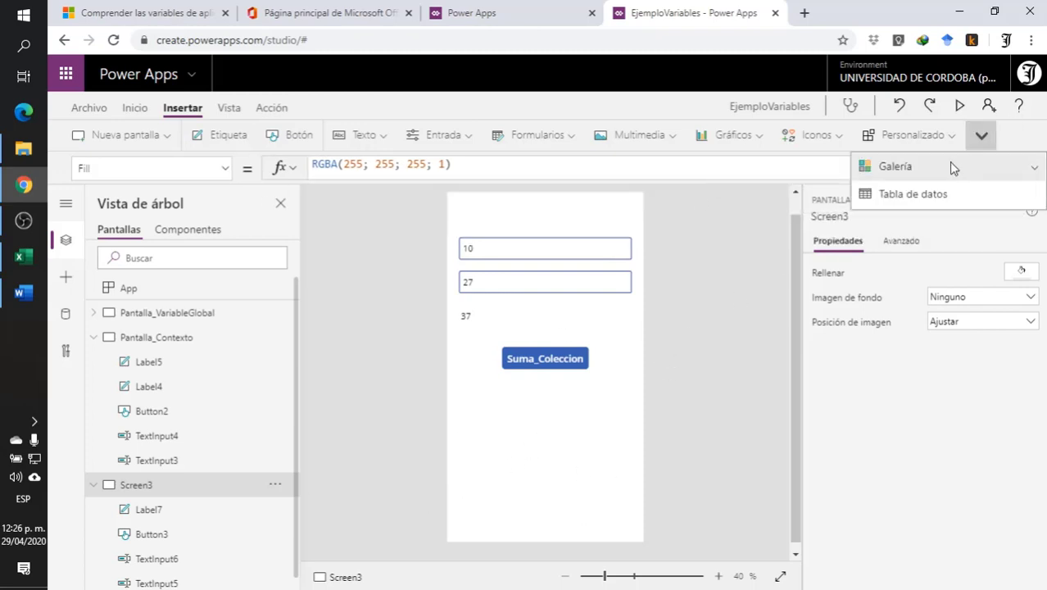
{"action": "left_click", "coordinate": [915, 197]}
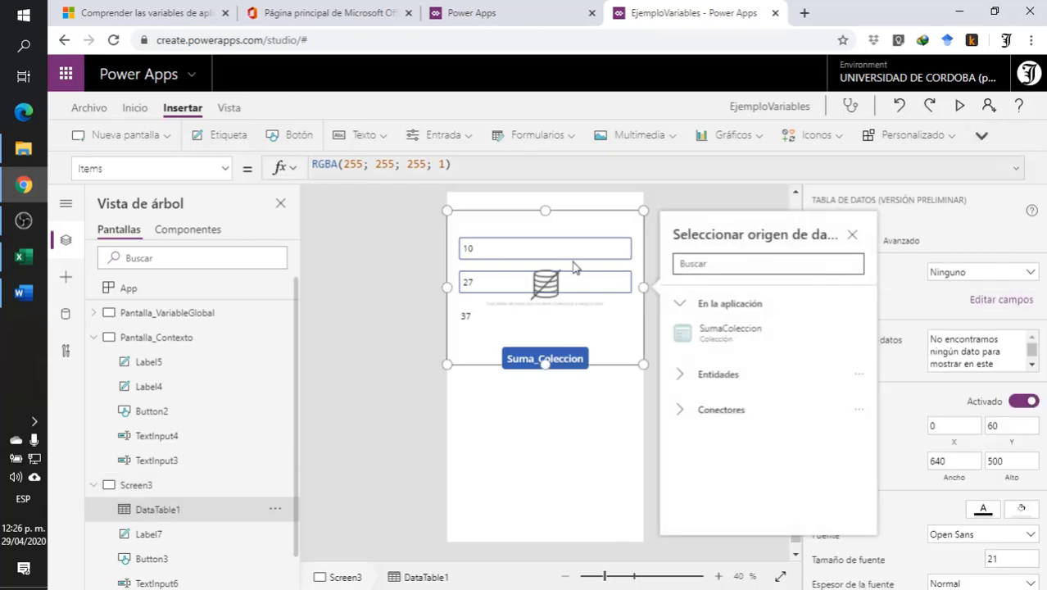
{"action": "left_click", "coordinate": [592, 276]}
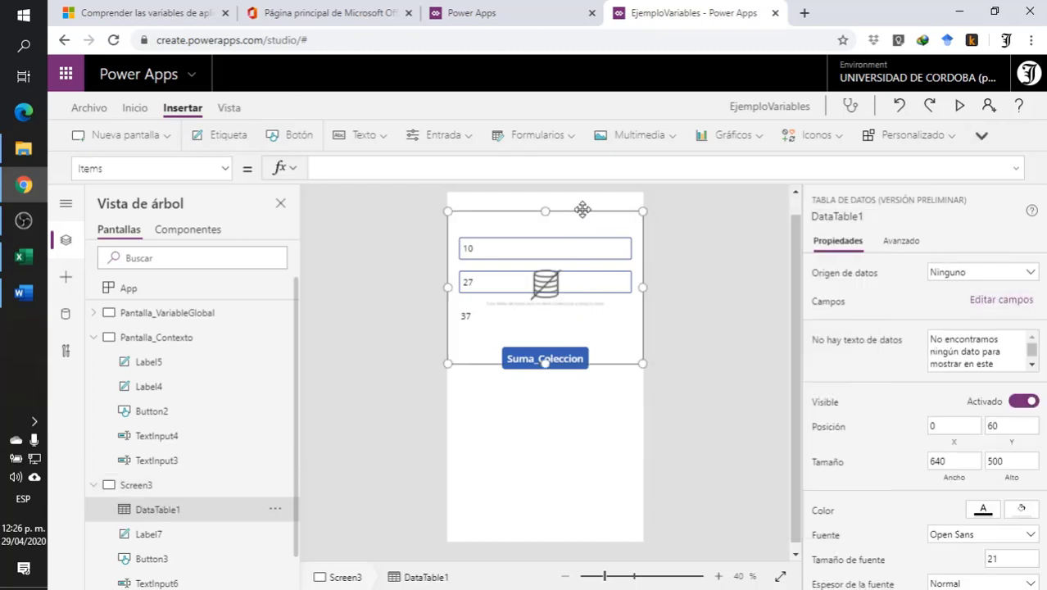
{"action": "left_click_drag", "start_coordinate": [582, 210], "coordinate": [564, 374]}
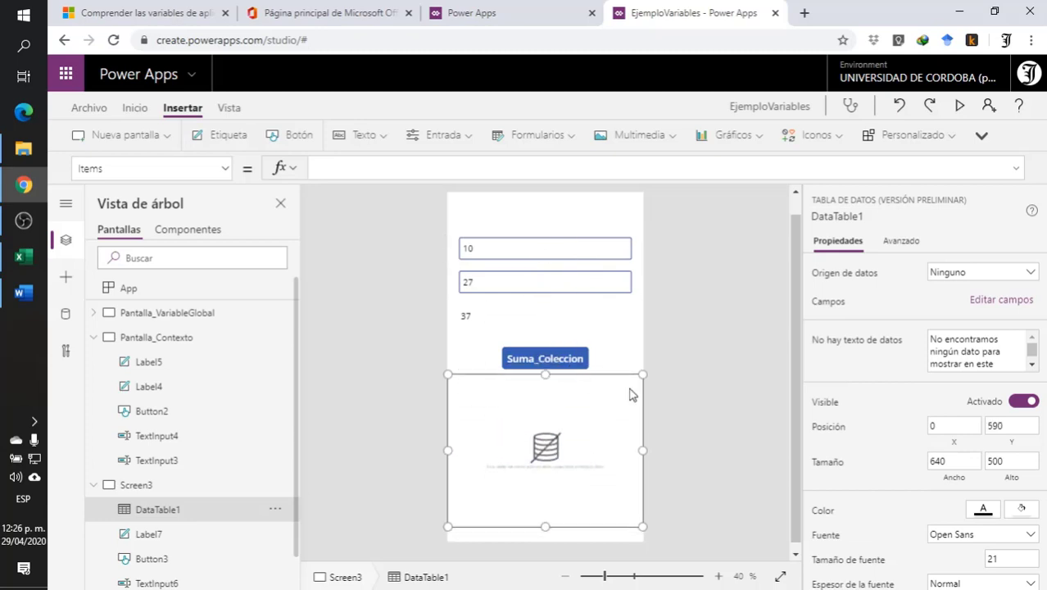
{"action": "left_click_drag", "start_coordinate": [545, 527], "coordinate": [545, 540]}
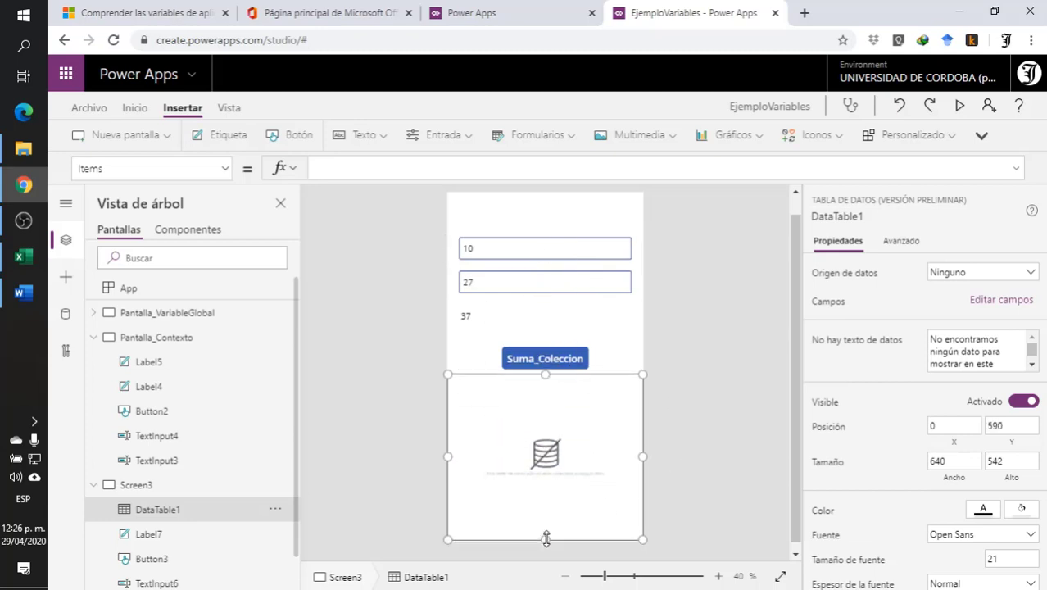
{"action": "left_click", "coordinate": [729, 433]}
- Set the SumaColeccion collection as the data table's data source
{"action": "left_click", "coordinate": [540, 470]}
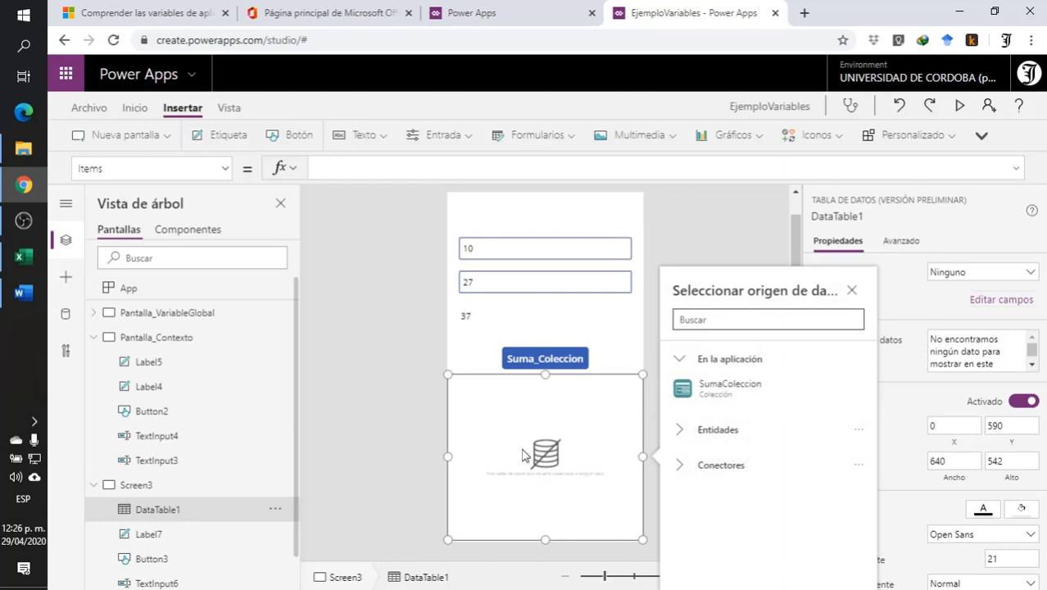
{"action": "mouse_move", "coordinate": [707, 403]}
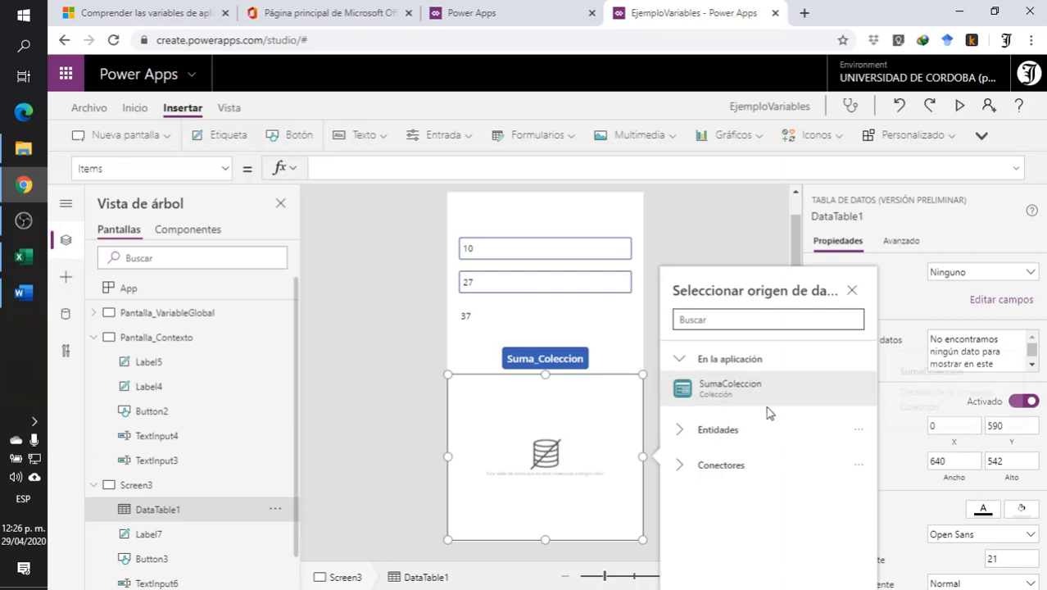
{"action": "mouse_move", "coordinate": [753, 406]}
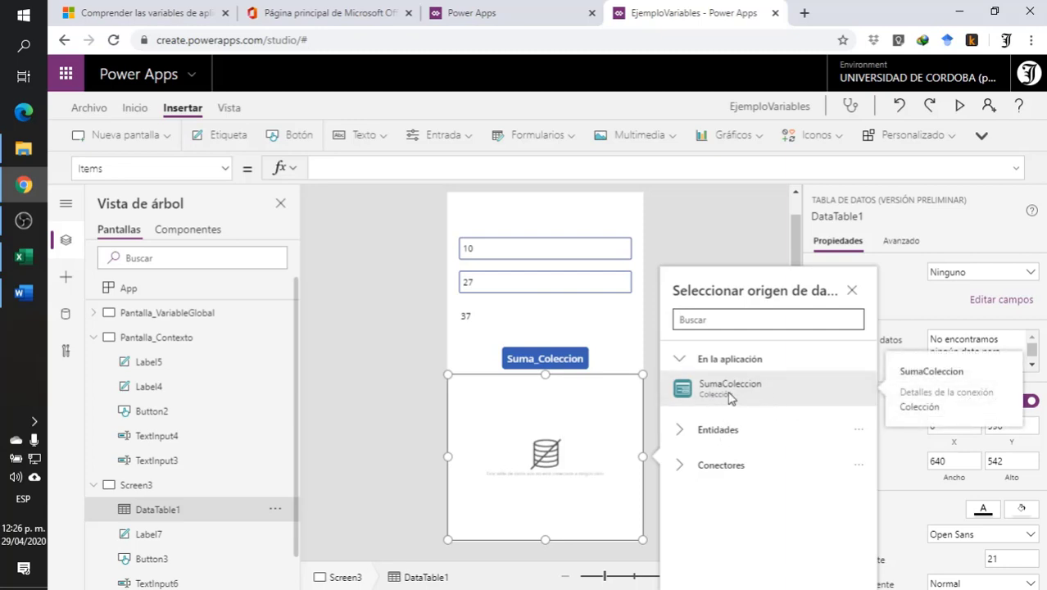
{"action": "left_click", "coordinate": [732, 398]}
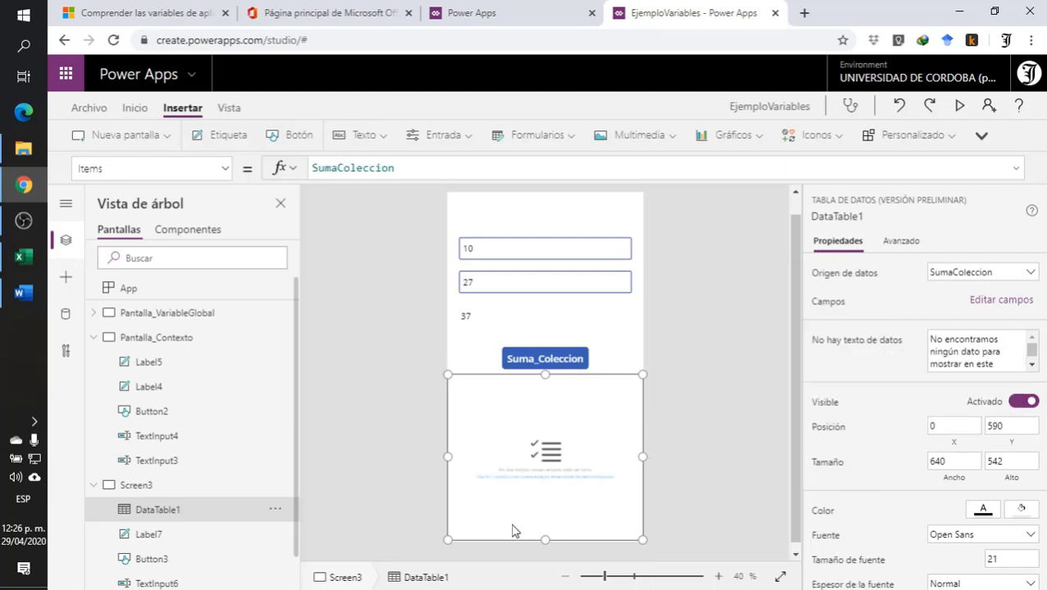
- Add the Value field as a column of the data table and close the field settings
{"action": "left_click", "coordinate": [967, 308]}
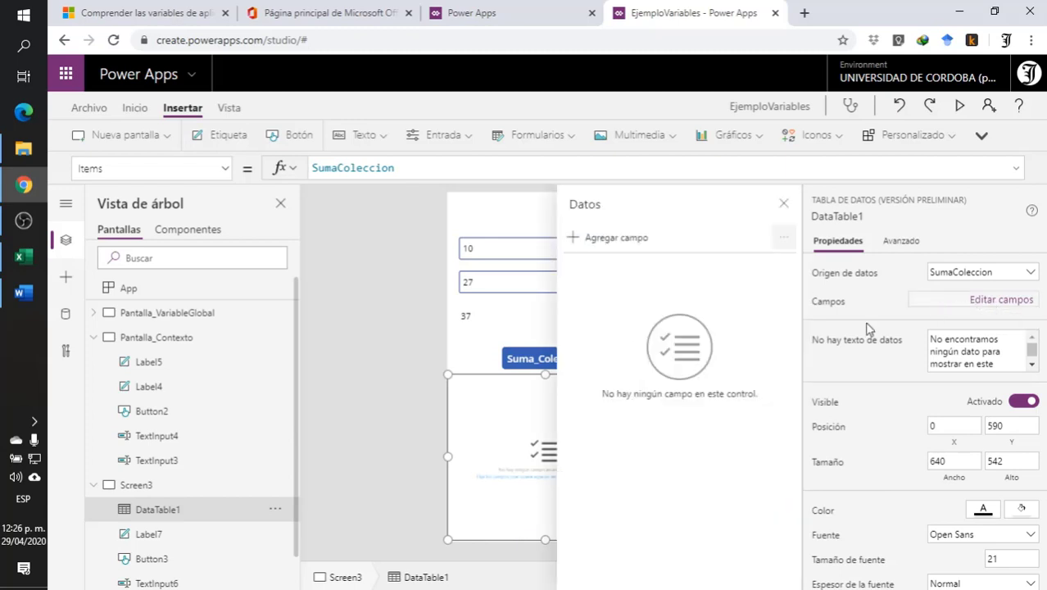
{"action": "left_click", "coordinate": [599, 239]}
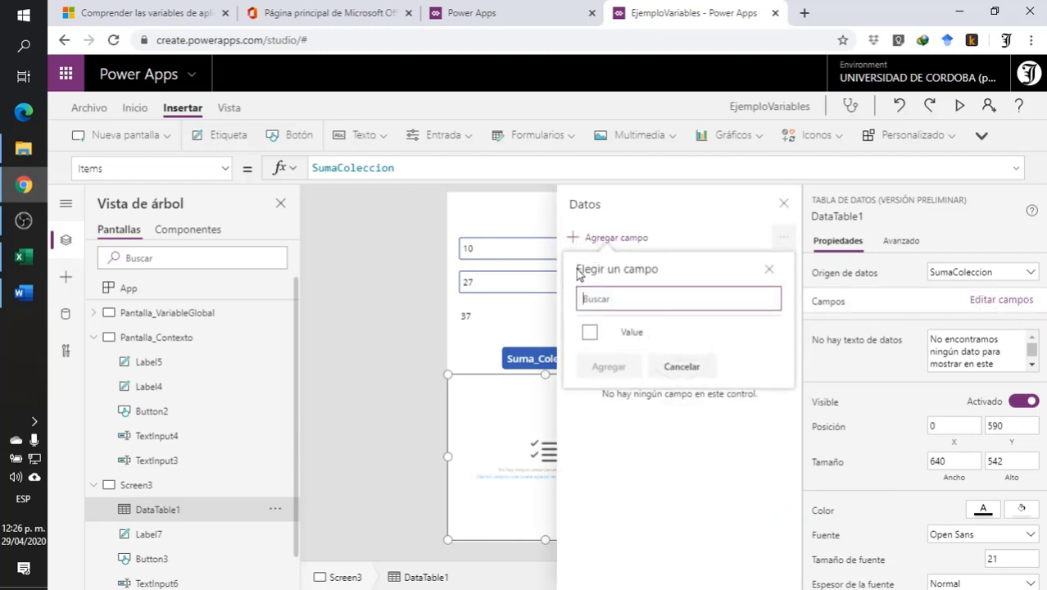
{"action": "left_click", "coordinate": [615, 339]}
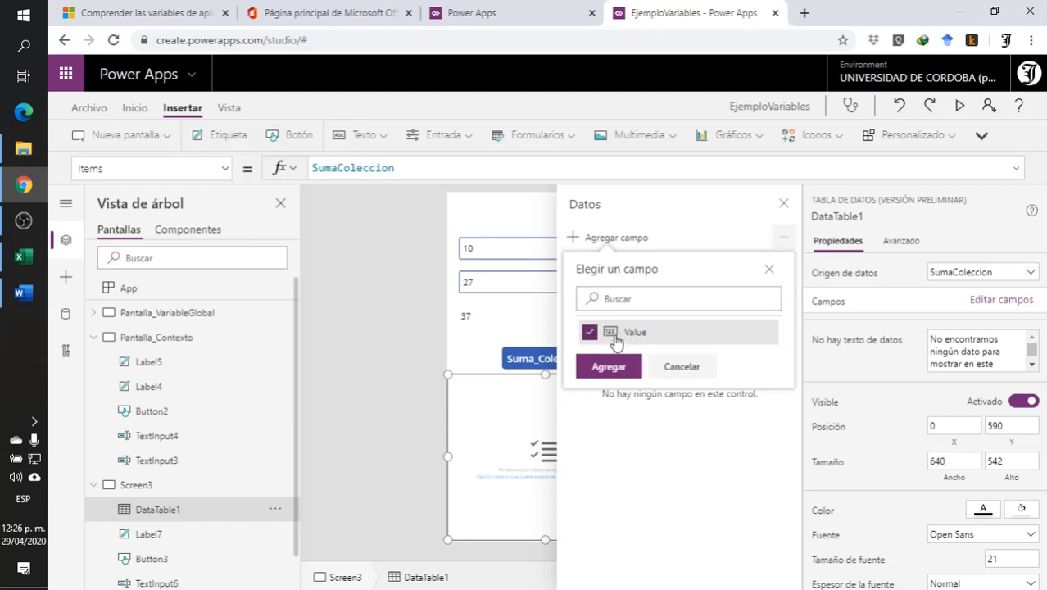
{"action": "left_click", "coordinate": [607, 367]}
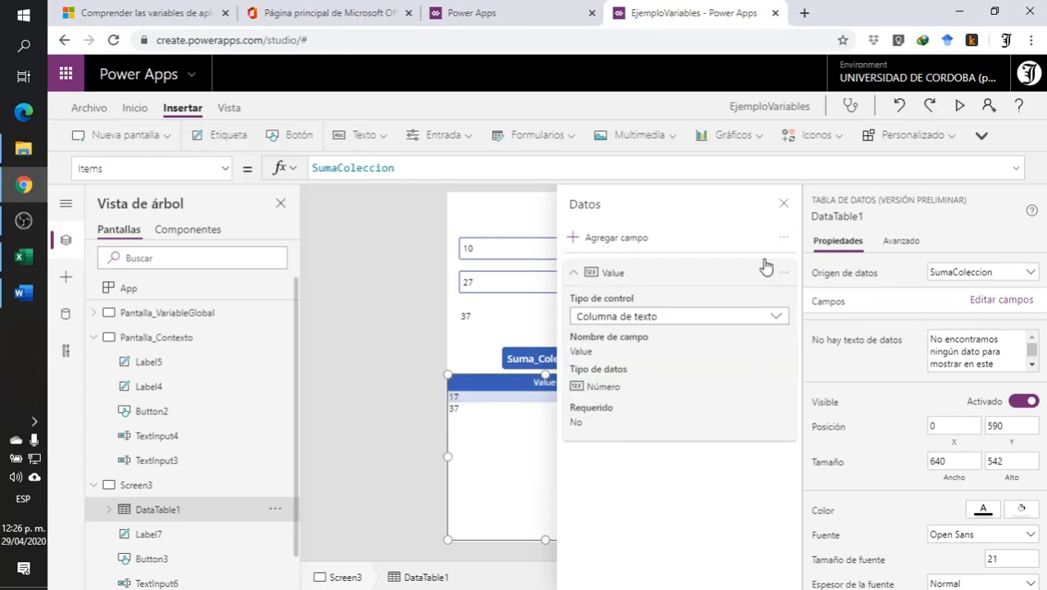
{"action": "left_click", "coordinate": [783, 203]}
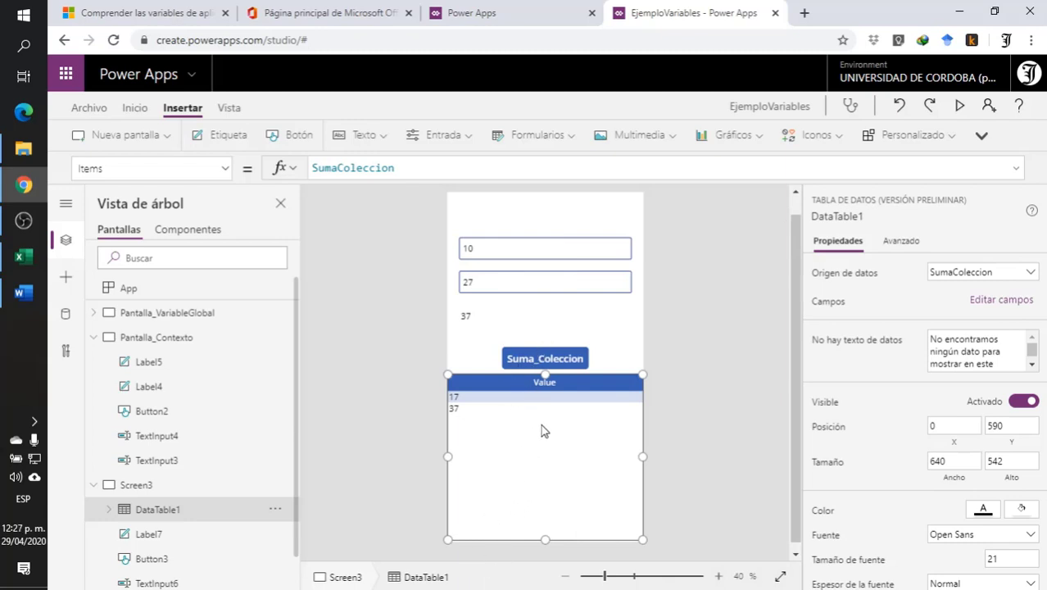
- Preview Screen3, change the second input to 89, and add the sum to the collection with Suma_Coleccion
{"action": "left_click", "coordinate": [960, 107]}
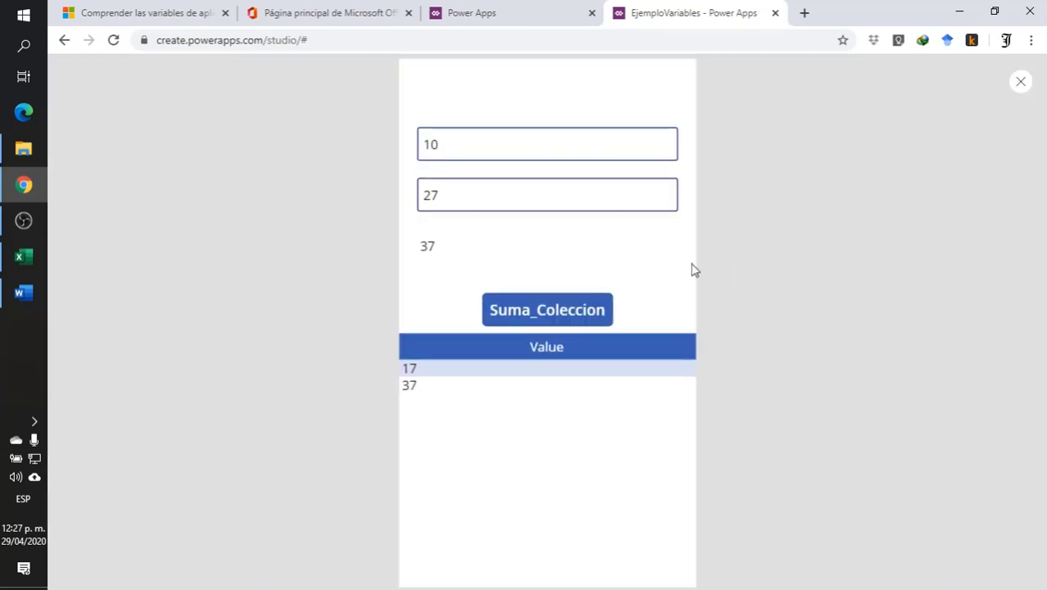
{"action": "double_click", "coordinate": [449, 196]}
{"action": "type", "text": "8"}
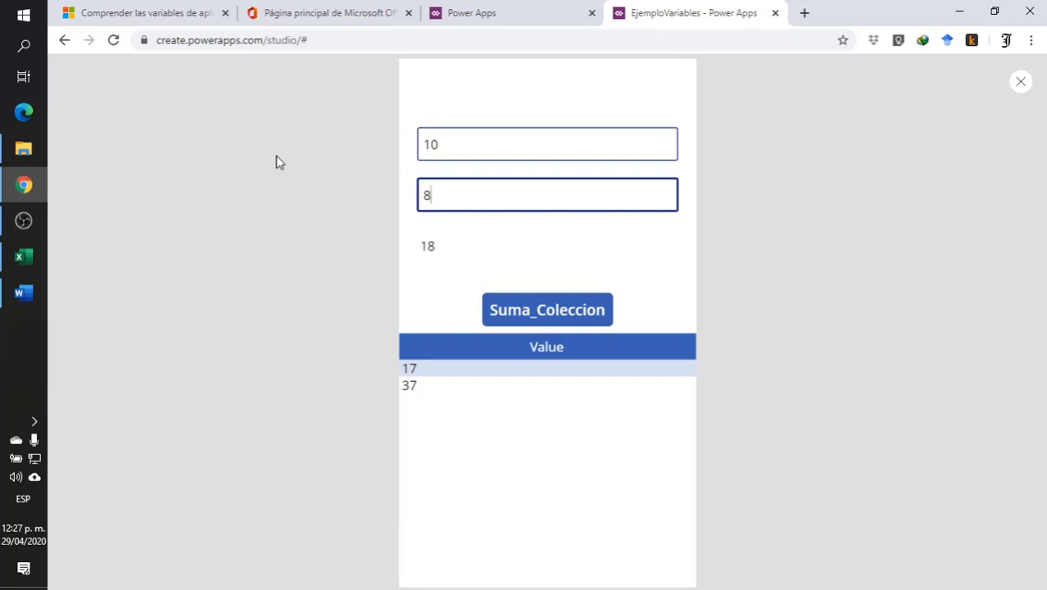
{"action": "type", "text": "9"}
{"action": "left_click", "coordinate": [563, 310]}
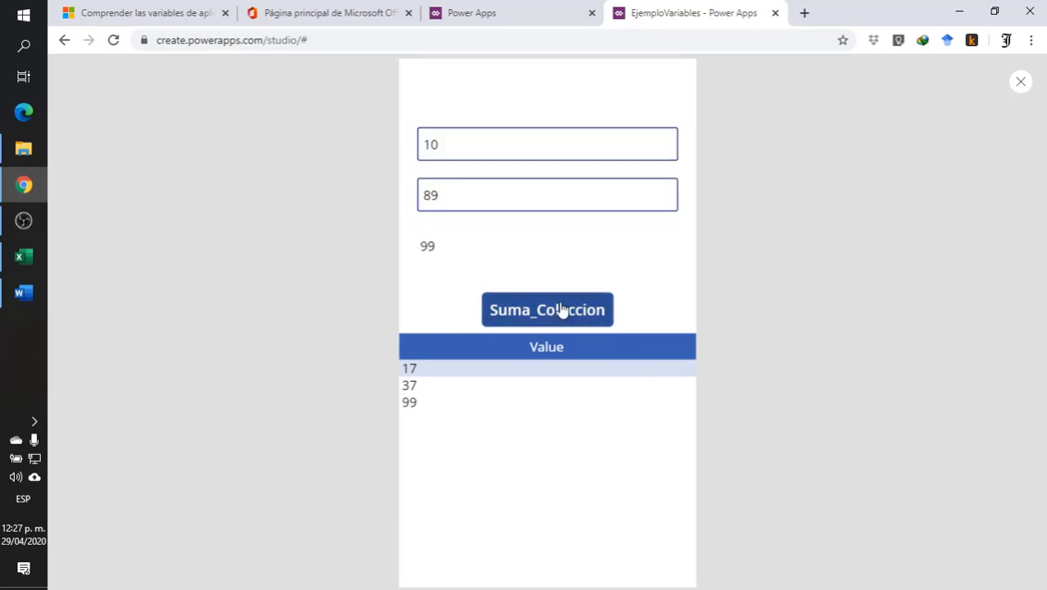
- Replace the two inputs with 6 and 3 and add their sum to the collection
{"action": "left_click", "coordinate": [486, 144]}
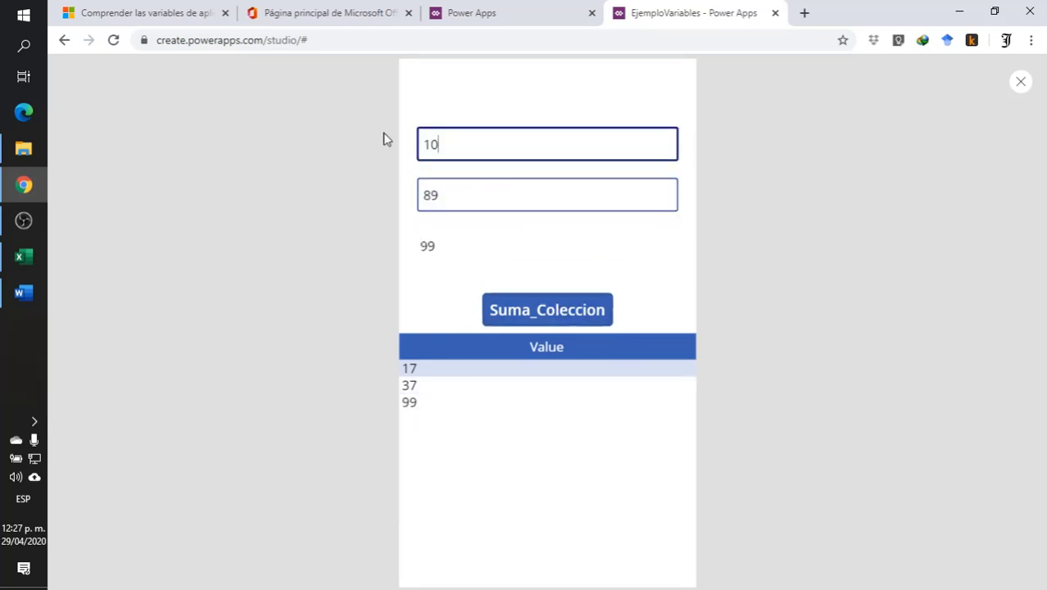
{"action": "key", "text": "BackSpace"}
{"action": "key", "text": "BackSpace"}
{"action": "type", "text": "6"}
{"action": "left_click", "coordinate": [456, 206]}
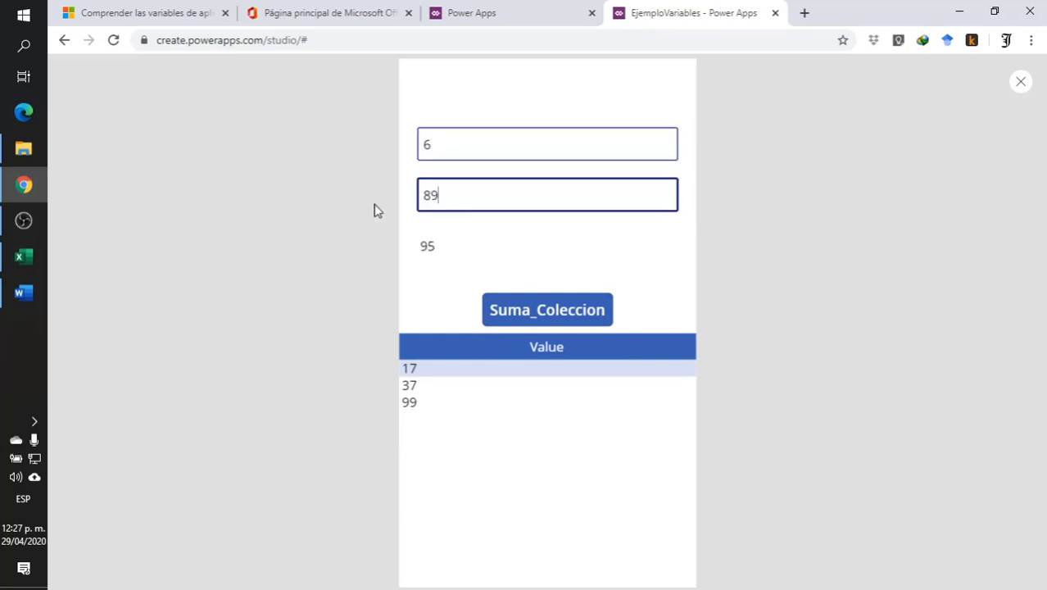
{"action": "key", "text": "BackSpace"}
{"action": "key", "text": "BackSpace"}
{"action": "type", "text": "3"}
{"action": "left_click", "coordinate": [566, 314]}
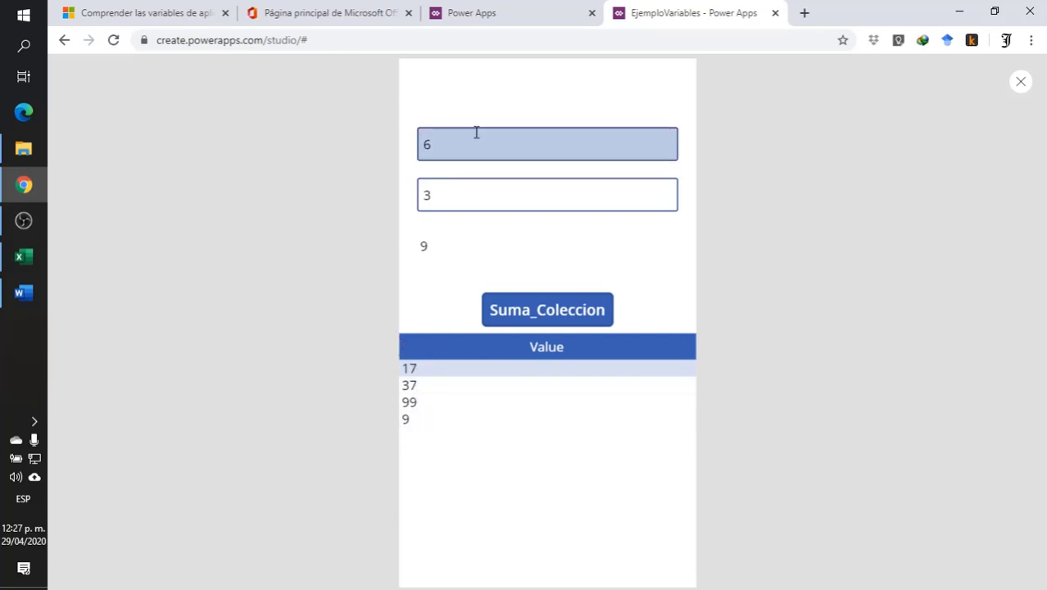
- Change the second input to 9, add the sum to the collection, and exit the preview
{"action": "double_click", "coordinate": [482, 190]}
{"action": "type", "text": "9"}
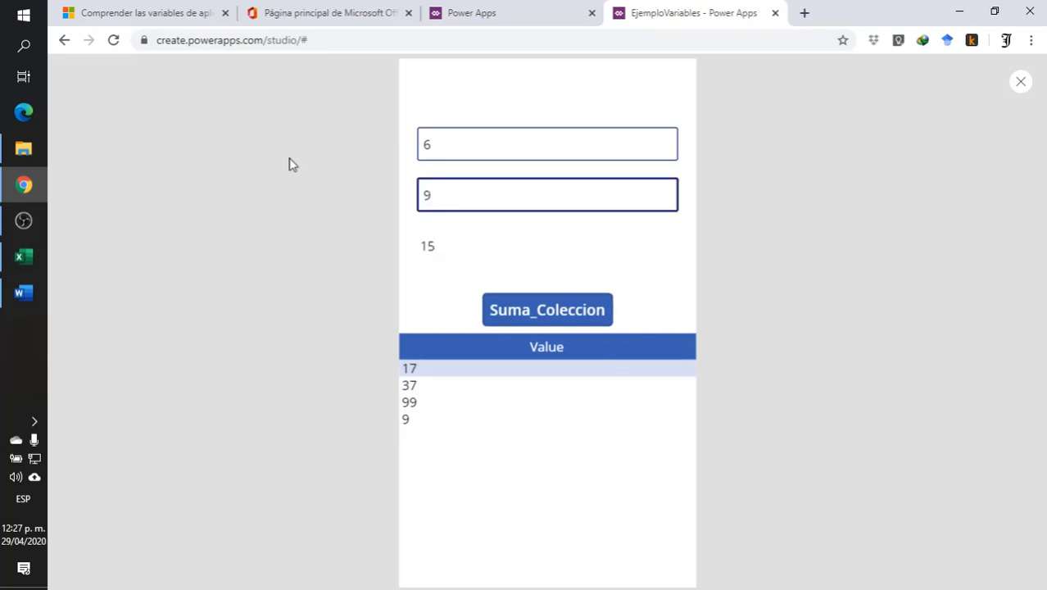
{"action": "left_click", "coordinate": [557, 296]}
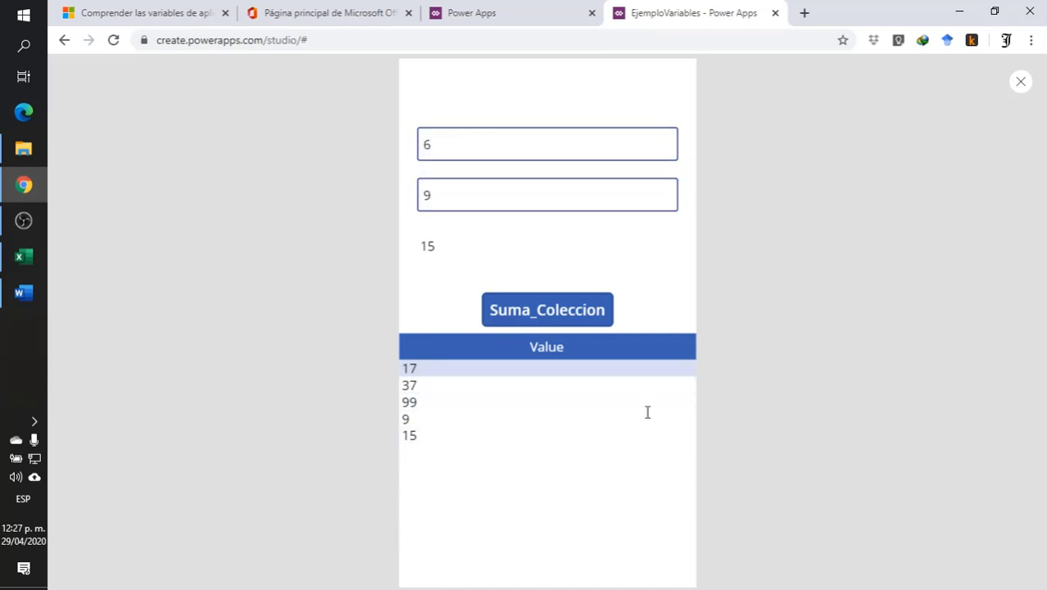
{"action": "left_click", "coordinate": [1021, 83]}
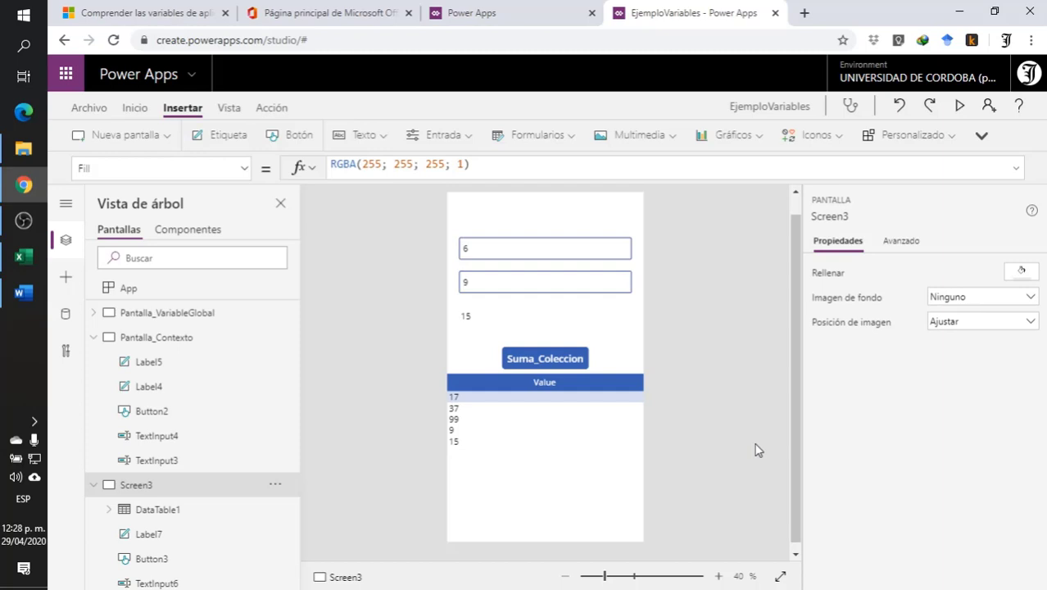
- Move the Suma_Coleccion button horizontally to X 22, keeping it at Y 504 above the data table
{"action": "left_click", "coordinate": [570, 409]}
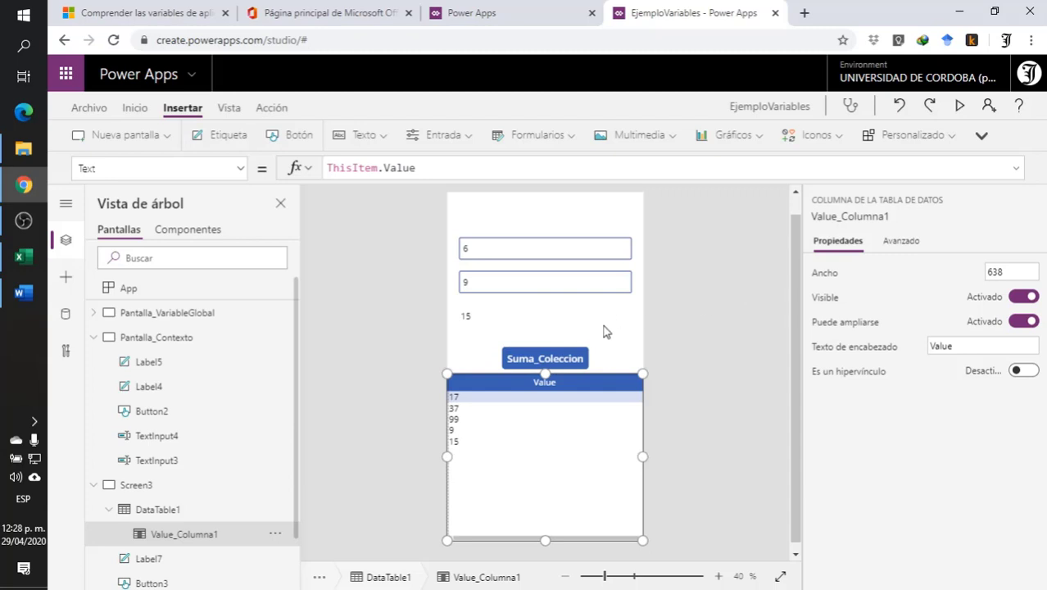
{"action": "left_click", "coordinate": [742, 318]}
{"action": "left_click", "coordinate": [556, 361]}
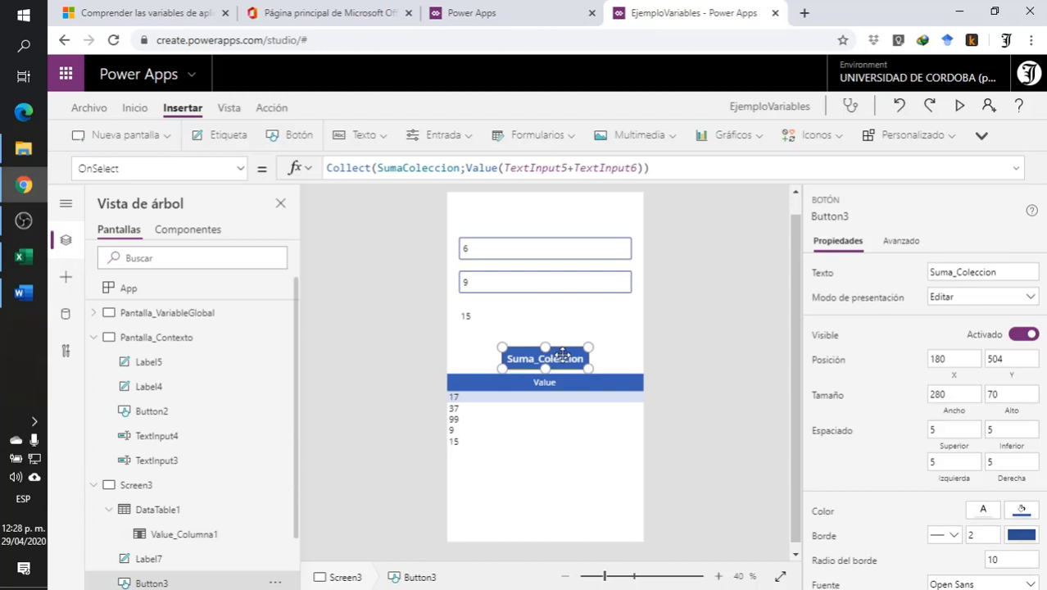
{"action": "left_click_drag", "start_coordinate": [556, 361], "coordinate": [510, 355]}
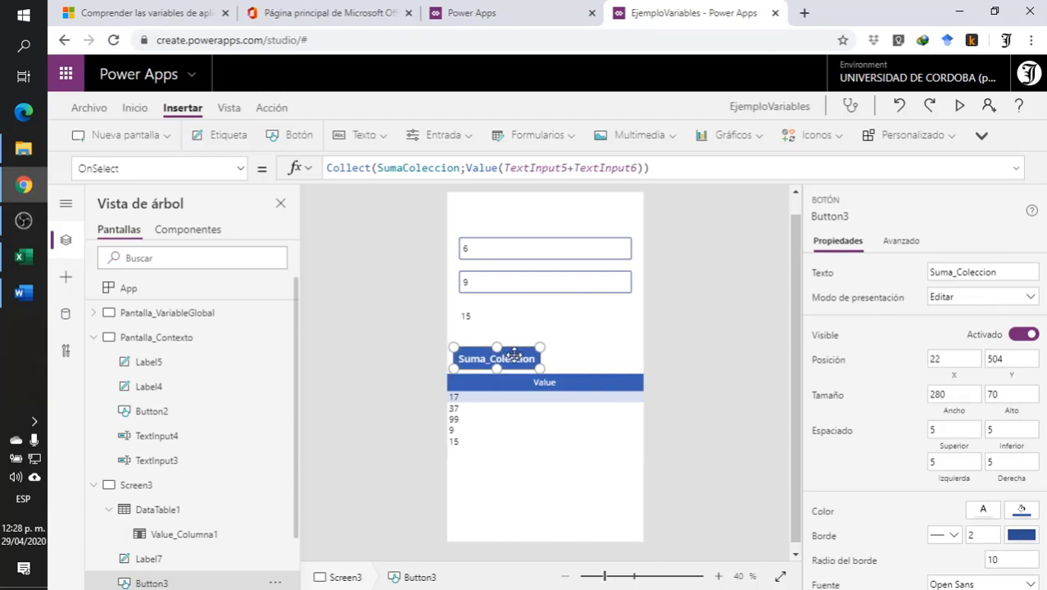
{"action": "left_click", "coordinate": [731, 299]}
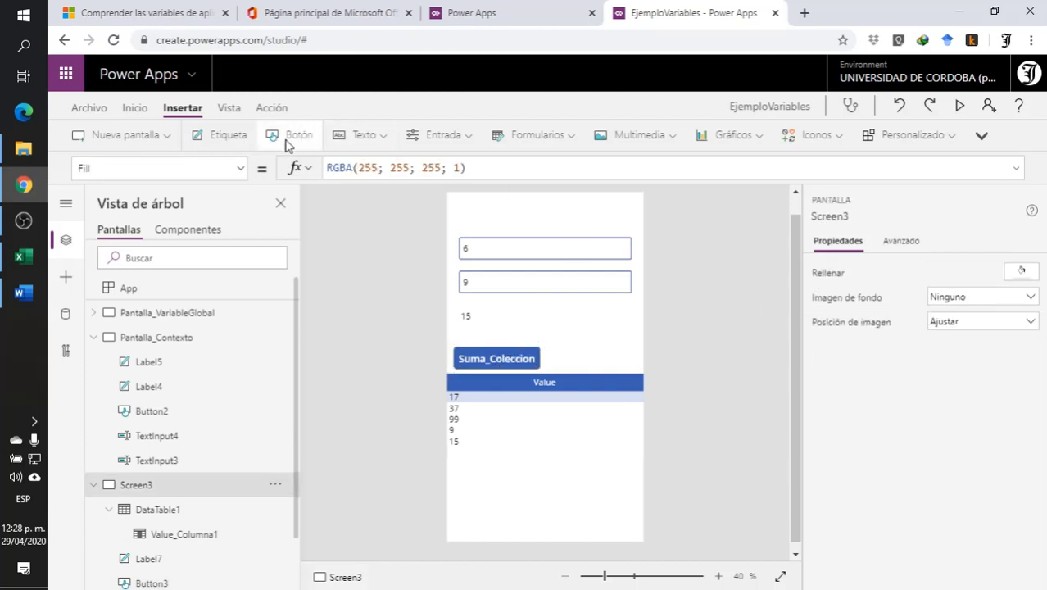
- Insert a button beside Suma_Coleccion at X 360, Y 504, and set its text to Clear_Coleccion
{"action": "left_click", "coordinate": [292, 135]}
{"action": "left_click_drag", "start_coordinate": [509, 219], "coordinate": [601, 358]}
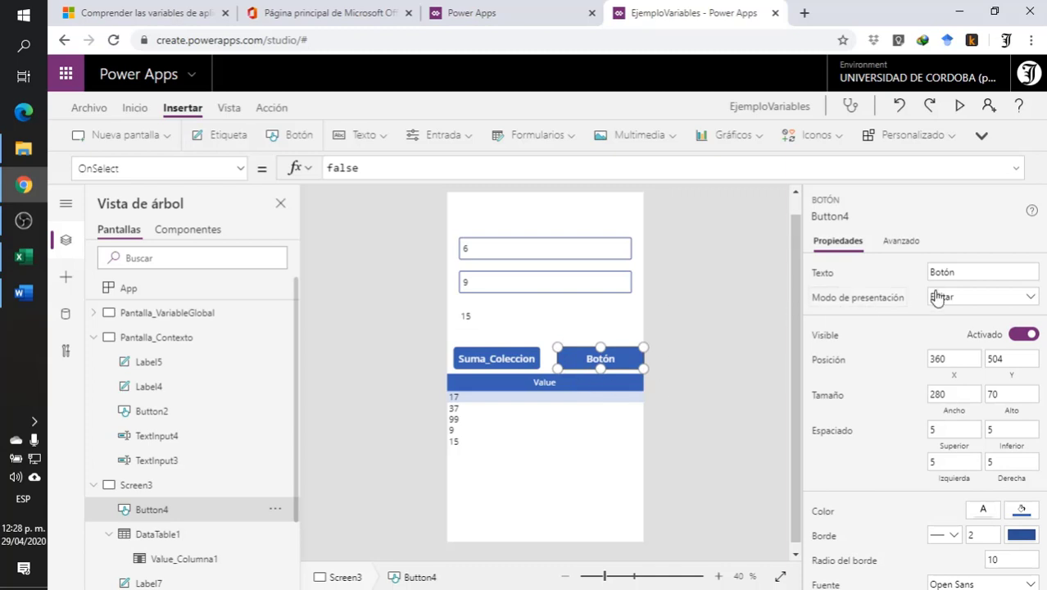
{"action": "left_click_drag", "start_coordinate": [980, 273], "coordinate": [844, 279]}
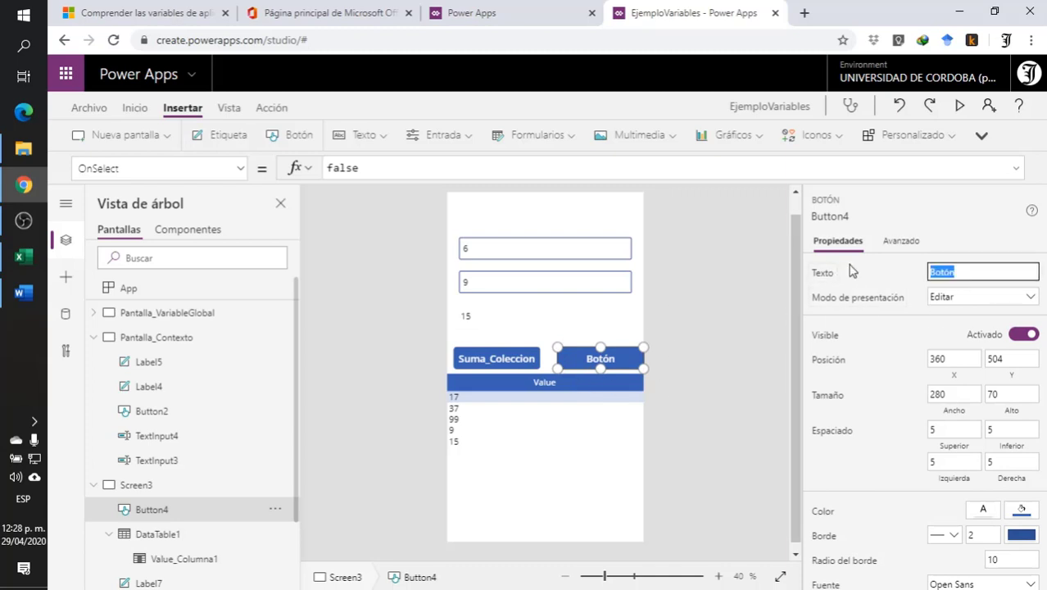
{"action": "type", "text": "Clear_Coleccion"}
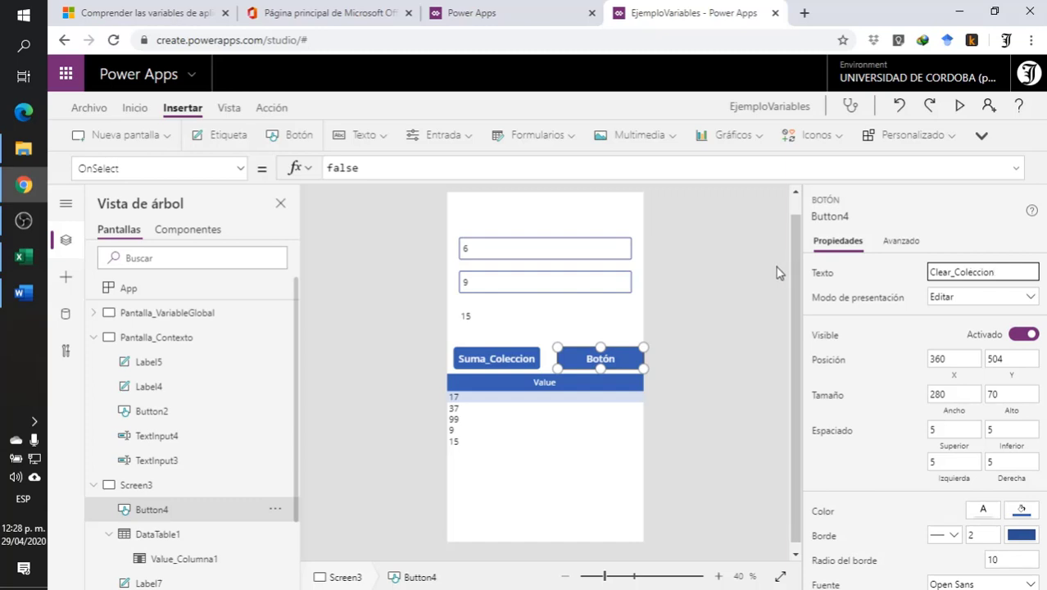
{"action": "left_click", "coordinate": [706, 297]}
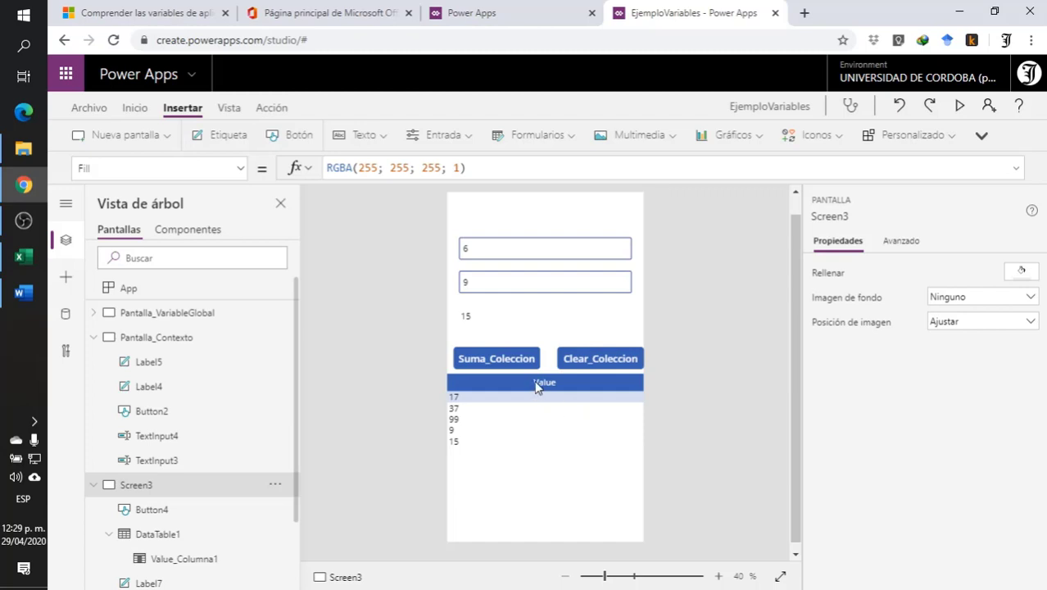
- Replace the Clear_Coleccion button's OnSelect formula with the beginning ClearCollect(SumaColeccion;
{"action": "left_click", "coordinate": [594, 359]}
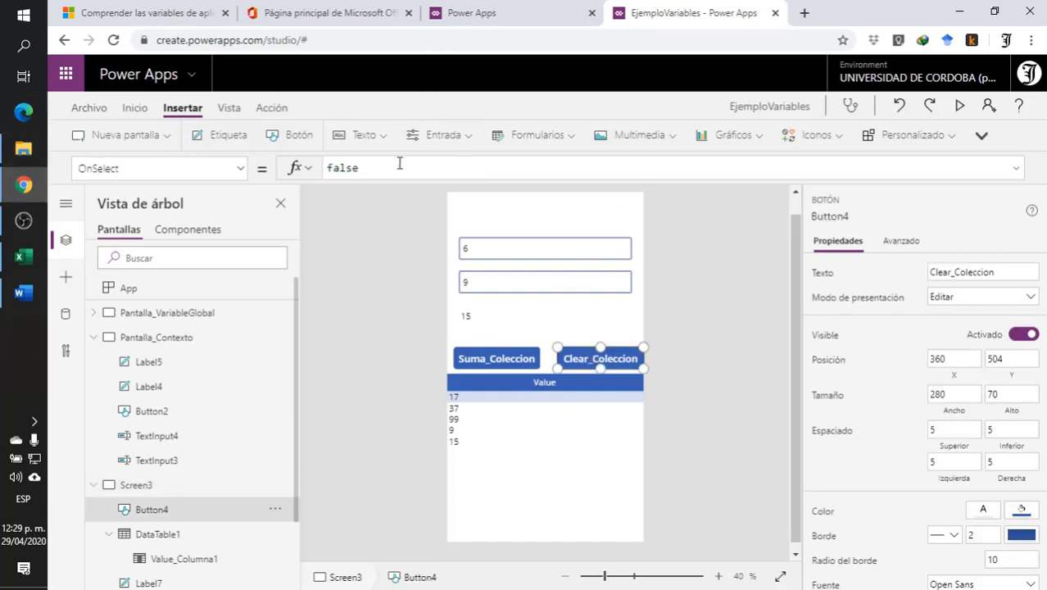
{"action": "double_click", "coordinate": [353, 167]}
{"action": "type", "text": "Cke"}
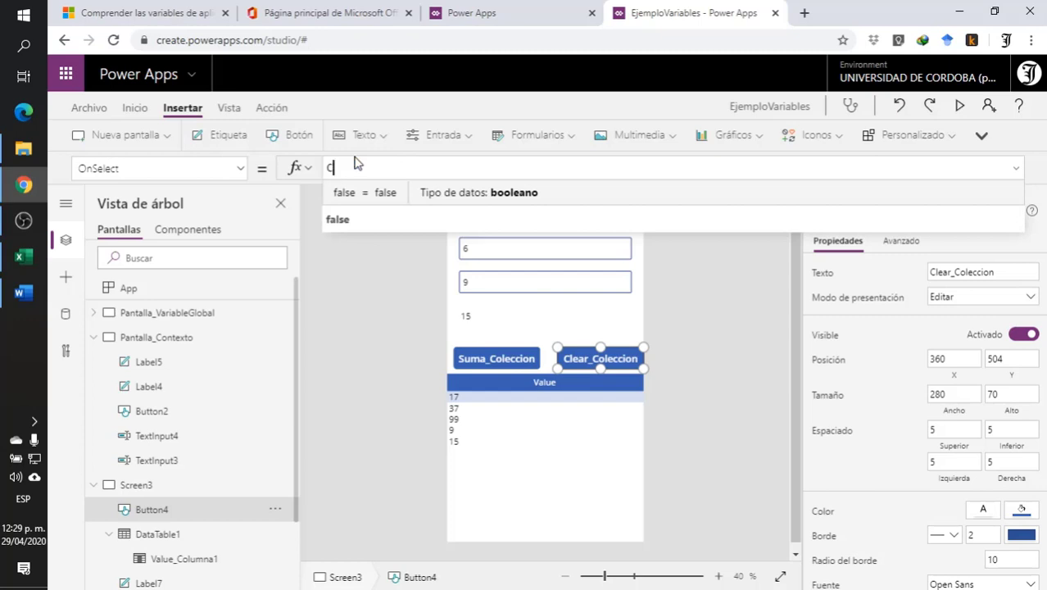
{"action": "key", "text": "BackSpace"}
{"action": "key", "text": "BackSpace"}
{"action": "type", "text": "lea"}
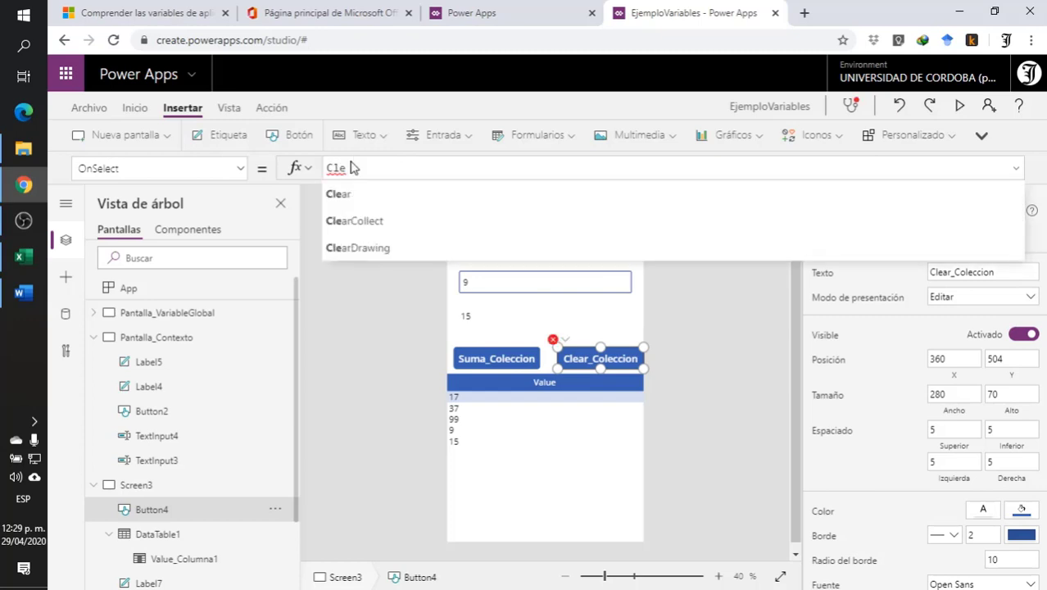
{"action": "left_click", "coordinate": [414, 221]}
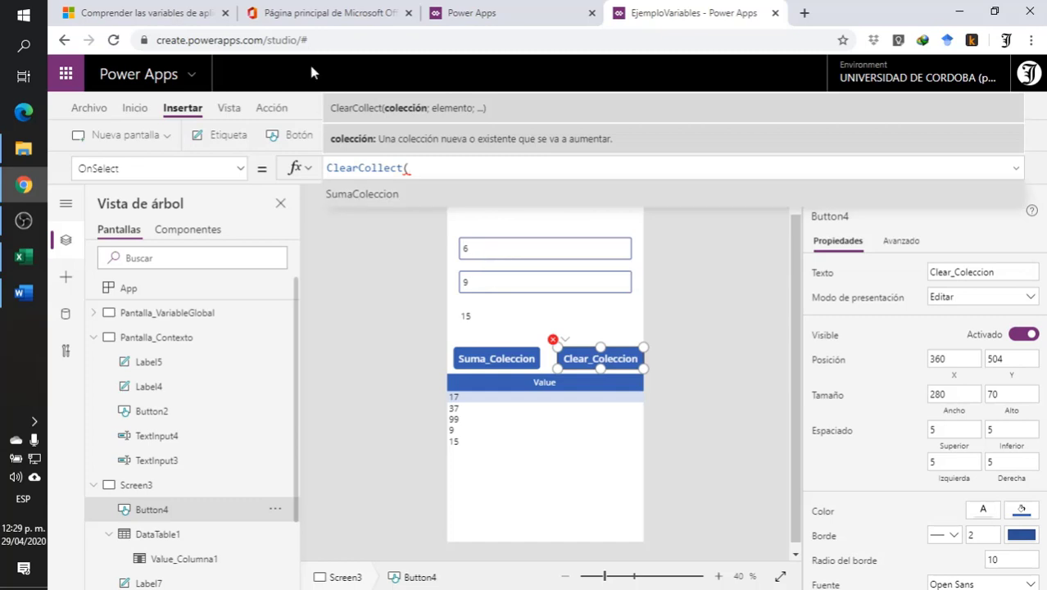
{"action": "left_click", "coordinate": [401, 197]}
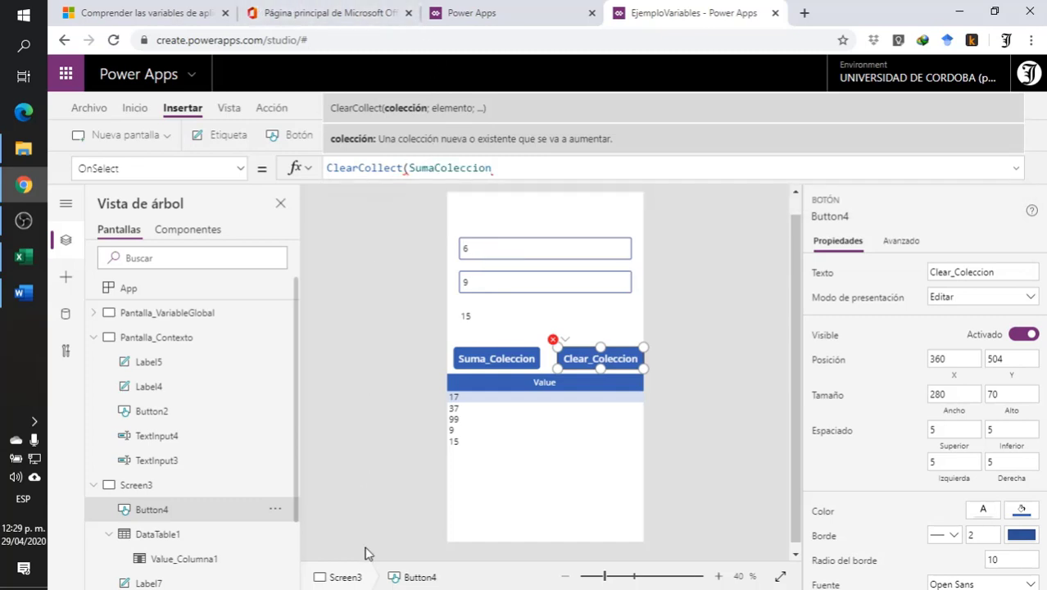
{"action": "type", "text": ";"}
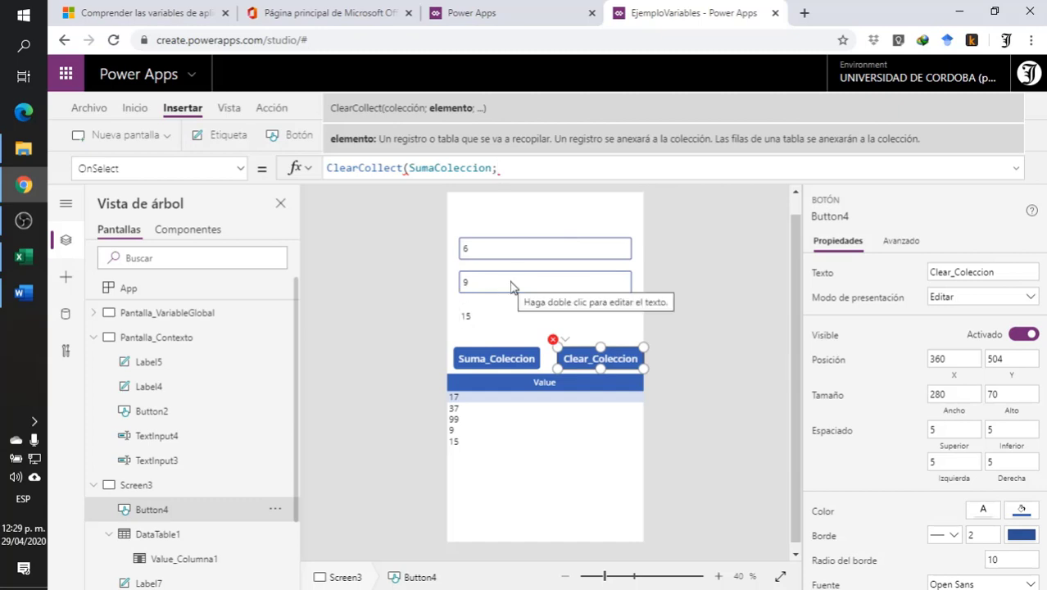
- Add TextInput5+TextInput6 as the item argument of the ClearCollect formula
{"action": "type", "text": "tex"}
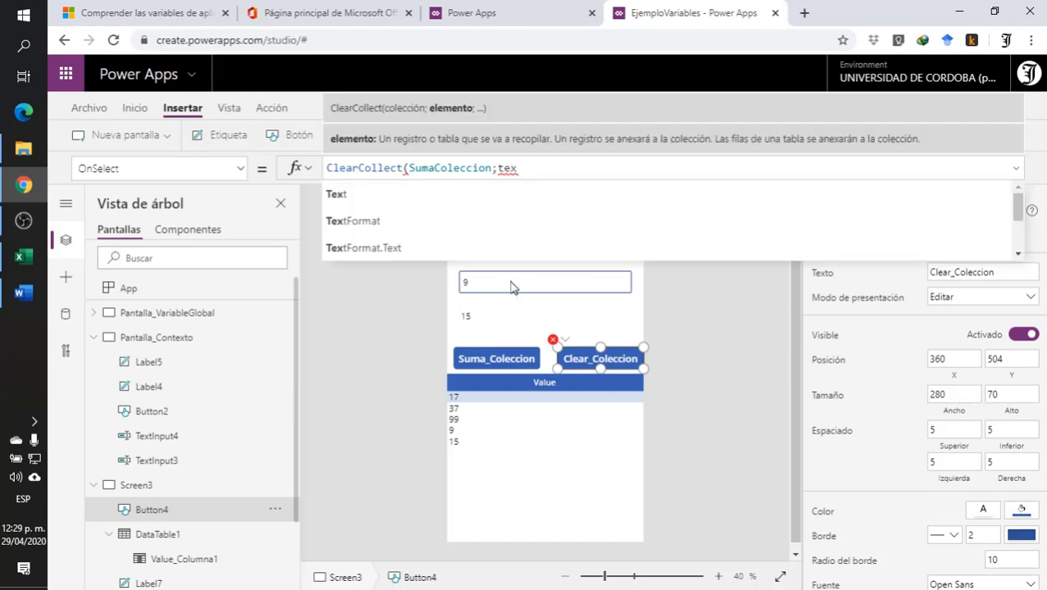
{"action": "scroll", "coordinate": [514, 261], "scroll_direction": "down", "scroll_amount": 1}
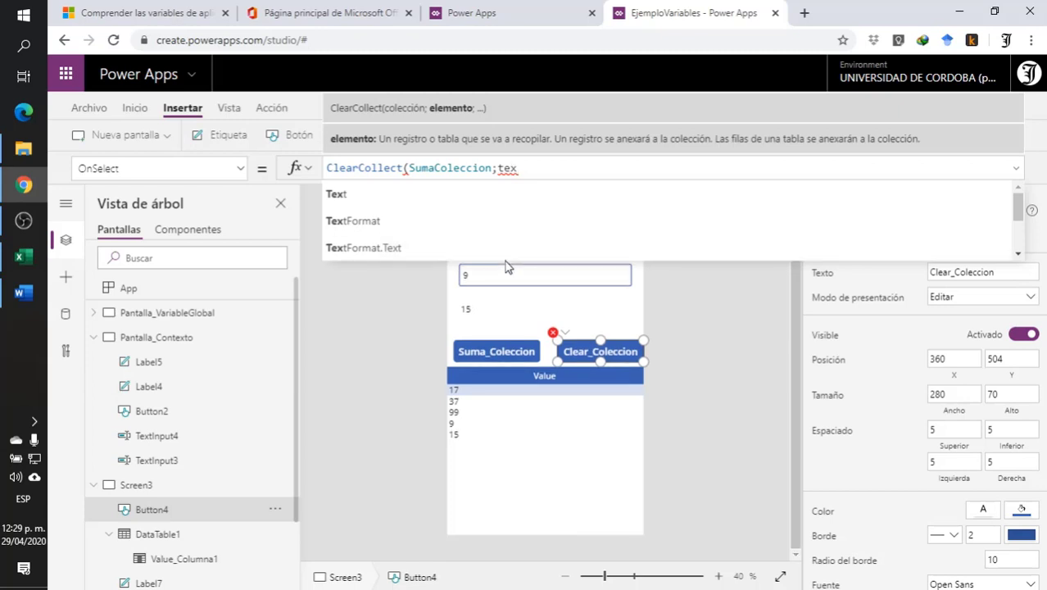
{"action": "scroll", "coordinate": [458, 224], "scroll_direction": "down", "scroll_amount": 2}
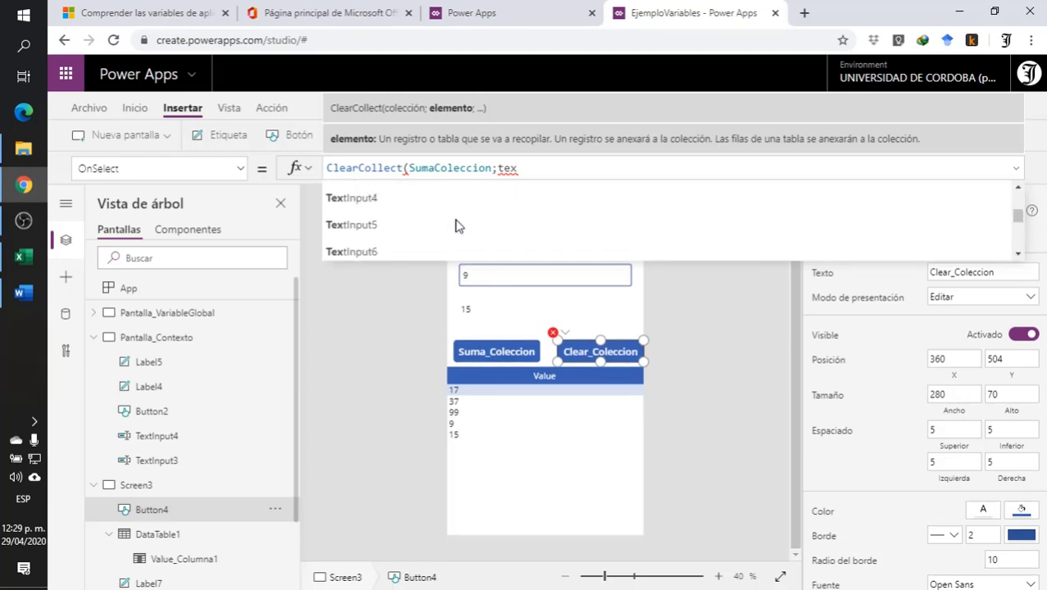
{"action": "left_click", "coordinate": [443, 225]}
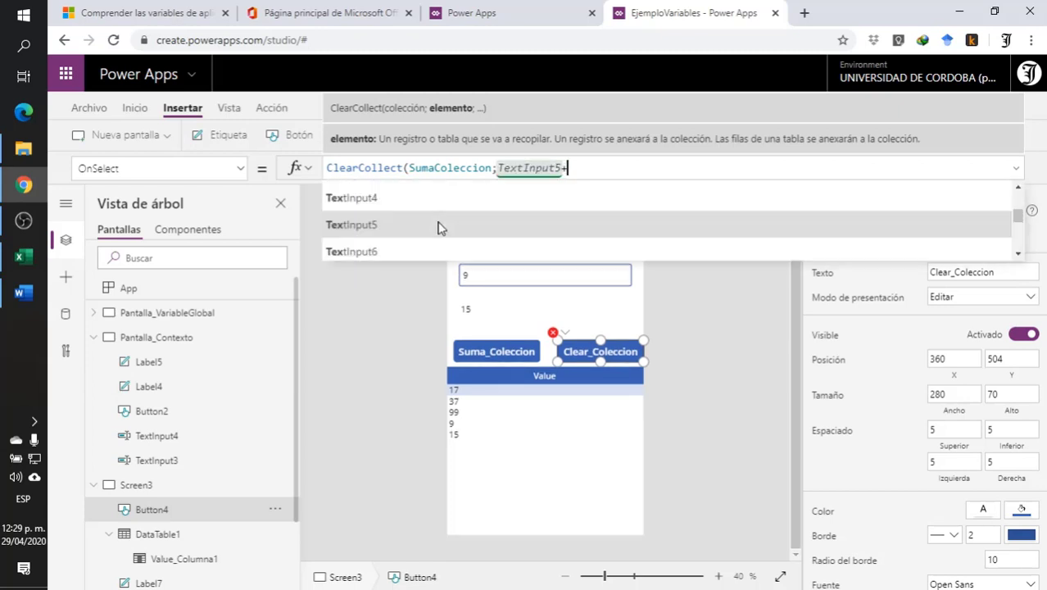
{"action": "type", "text": "+tex"}
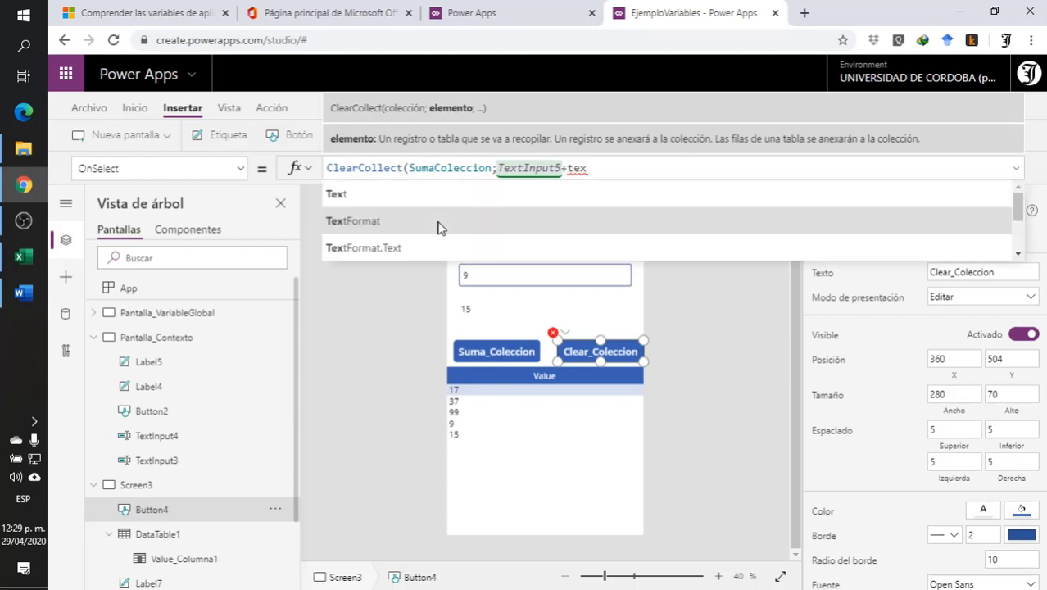
{"action": "scroll", "coordinate": [458, 234], "scroll_direction": "down", "scroll_amount": 2}
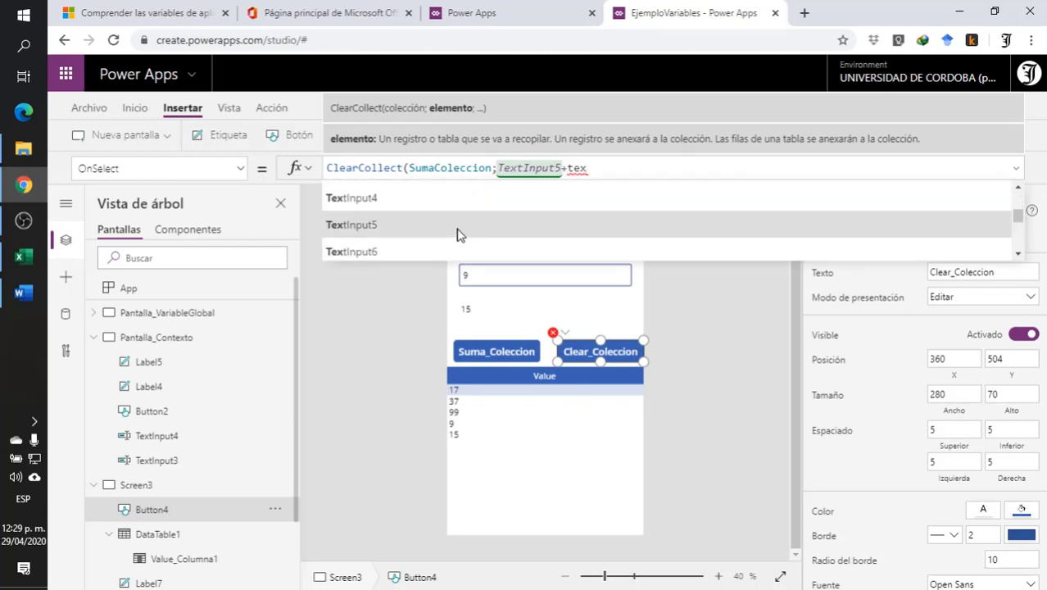
{"action": "left_click", "coordinate": [420, 250]}
- Wrap the sum in Value() and close the formula as ClearCollect(SumaColeccion;Value(TextInput5+TextInput6))
{"action": "double_click", "coordinate": [515, 166]}
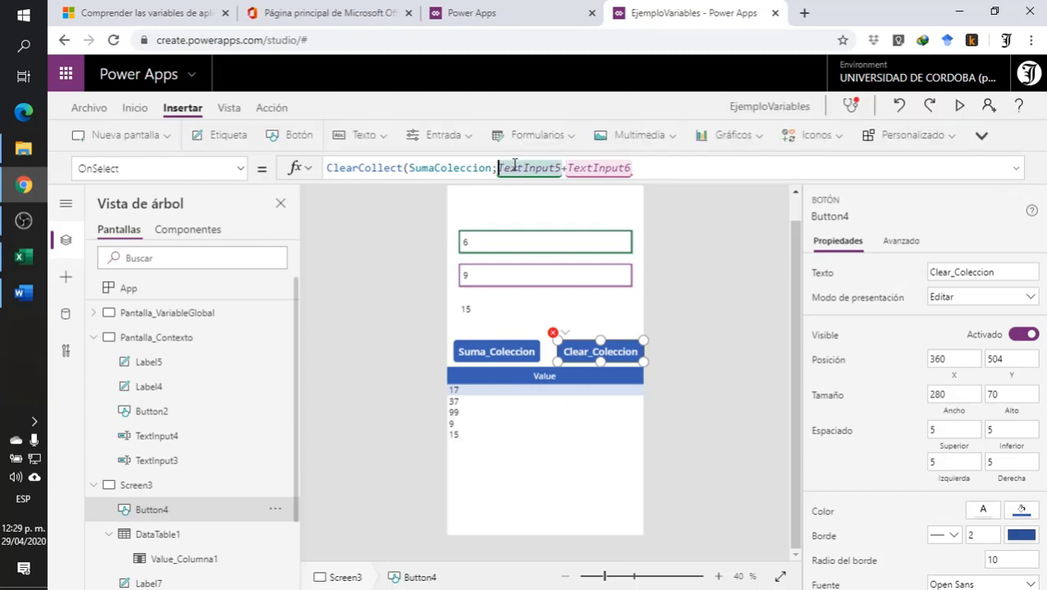
{"action": "type", "text": "value"}
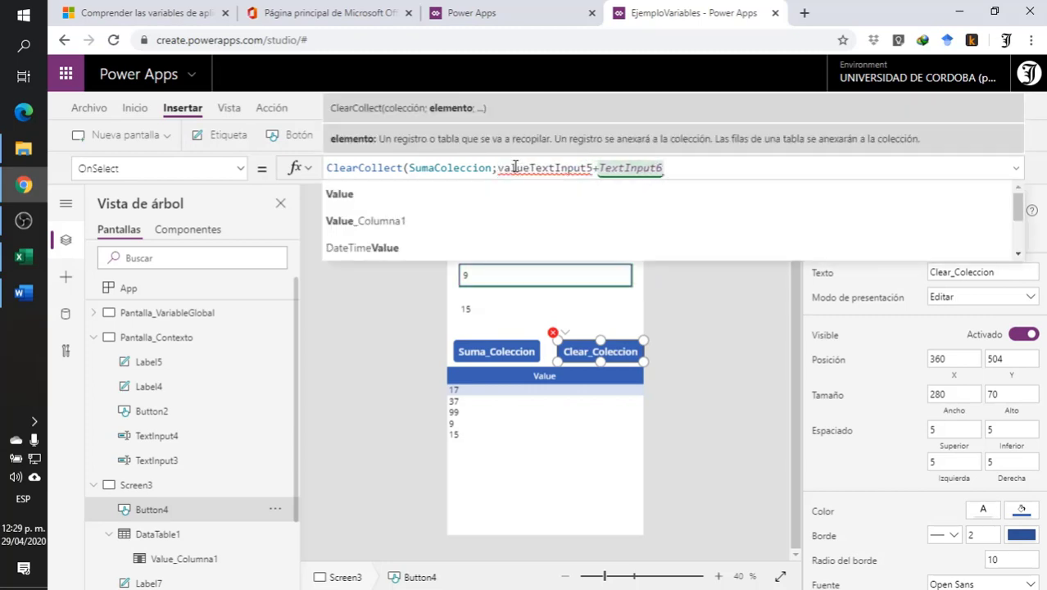
{"action": "left_click", "coordinate": [481, 192]}
{"action": "left_click", "coordinate": [680, 172]}
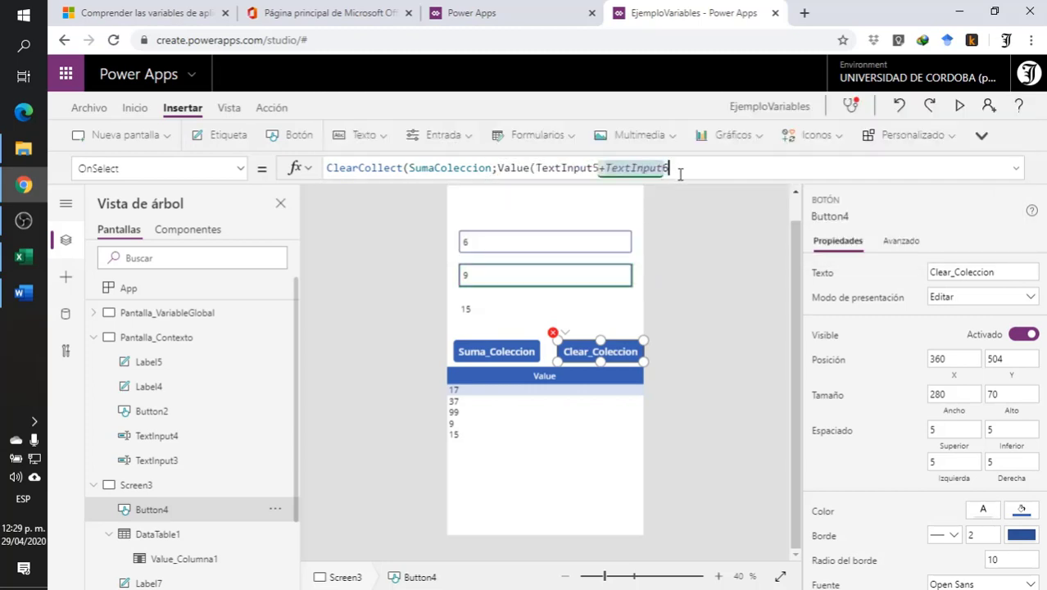
{"action": "type", "text": ")"}
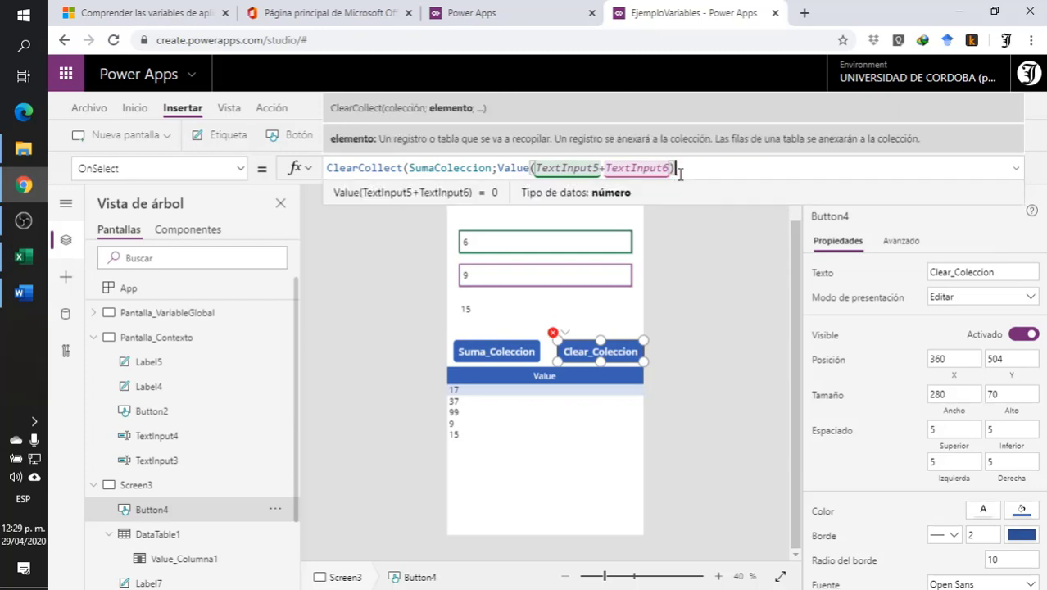
{"action": "type", "text": ")"}
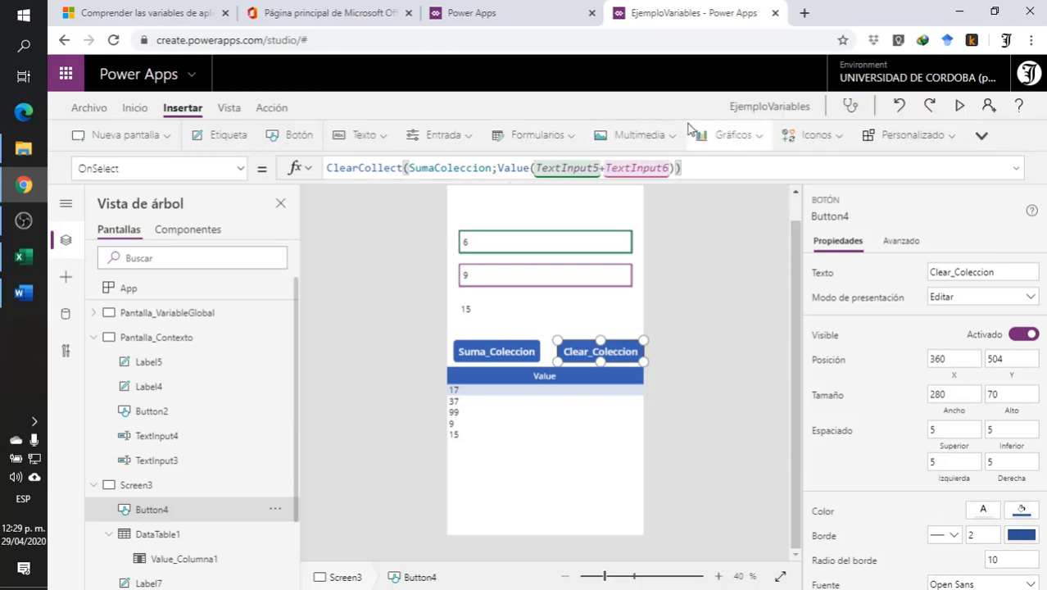
{"action": "left_click", "coordinate": [685, 260]}
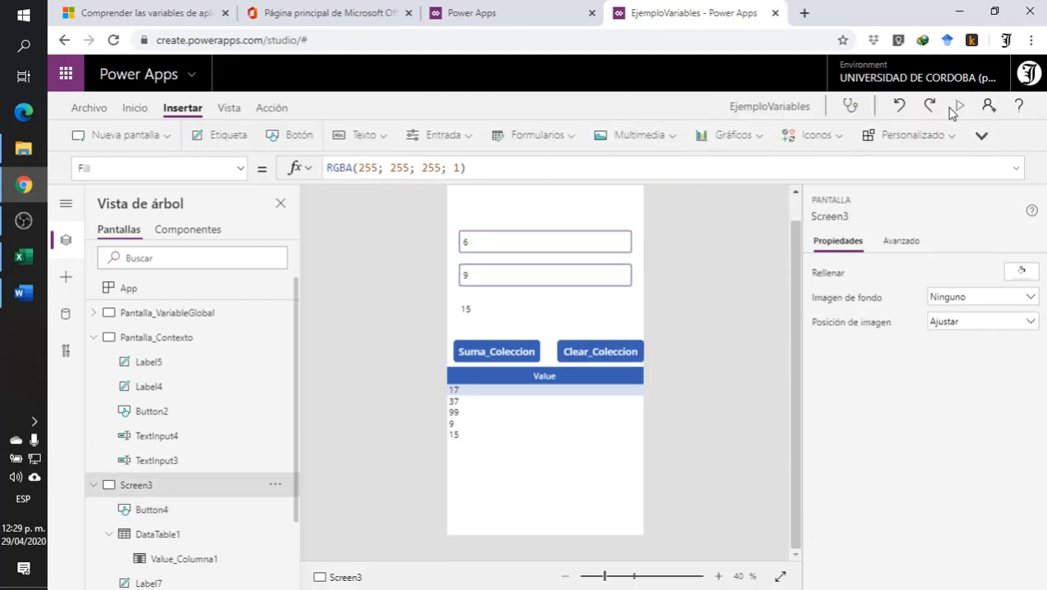
- Preview Screen3, change the second input to 94, and reset the collection to the new sum with Clear_Coleccion
{"action": "left_click", "coordinate": [581, 354]}
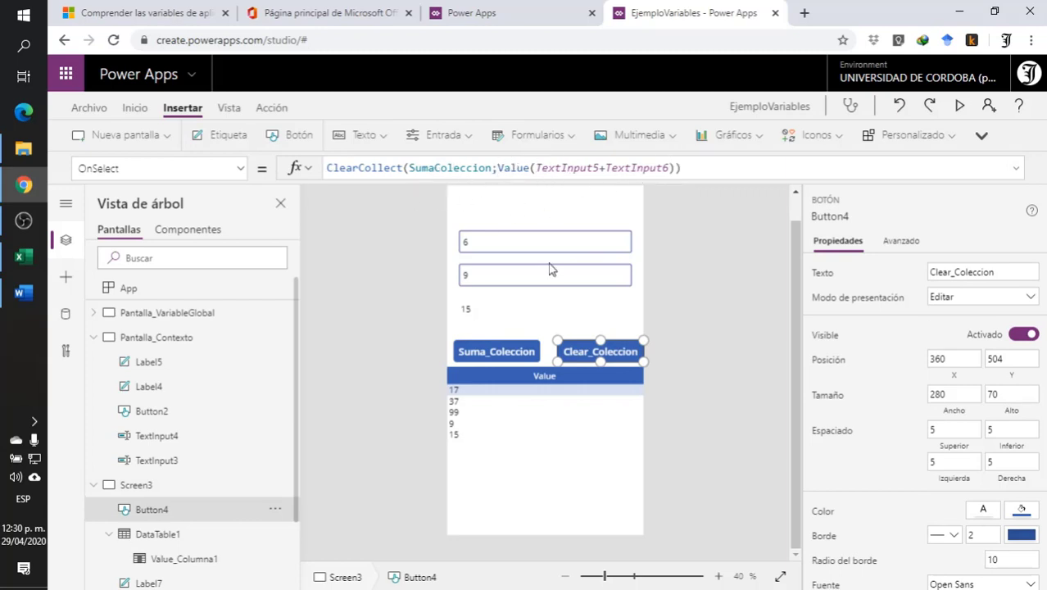
{"action": "left_click", "coordinate": [959, 106]}
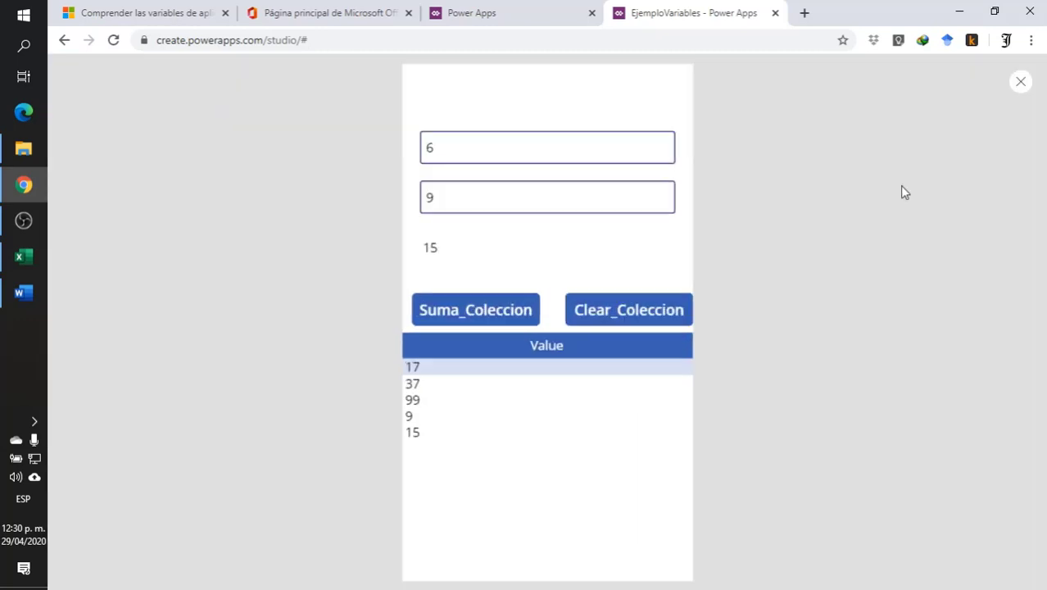
{"action": "left_click", "coordinate": [443, 190]}
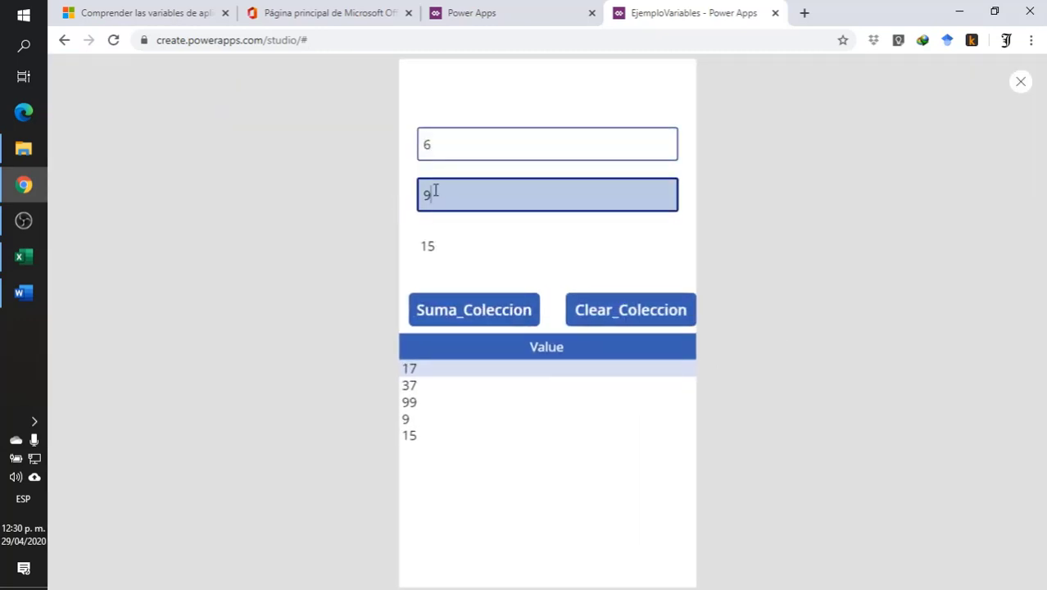
{"action": "type", "text": "4"}
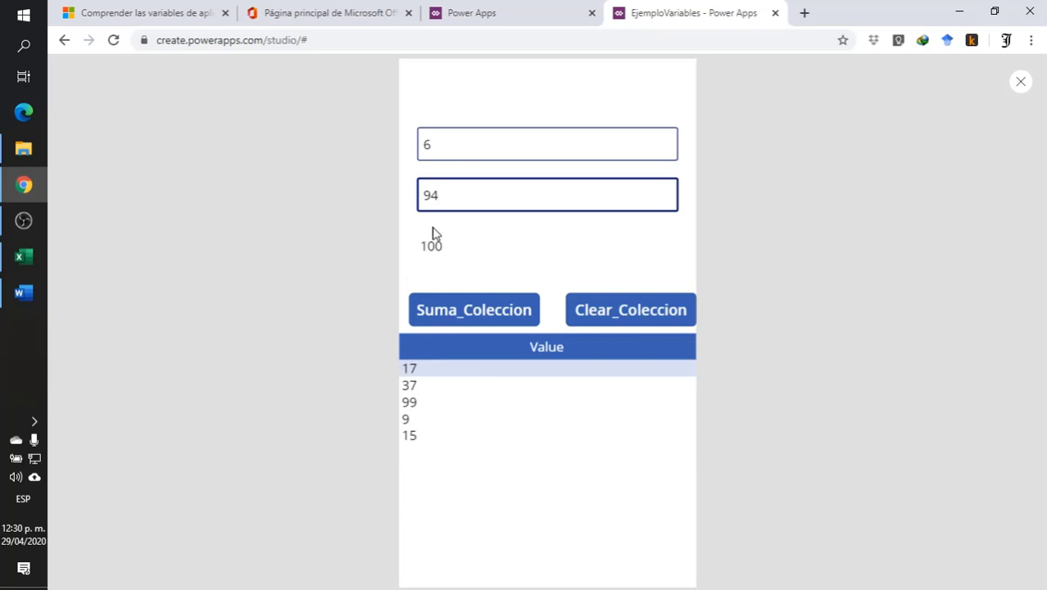
{"action": "left_click", "coordinate": [625, 310]}
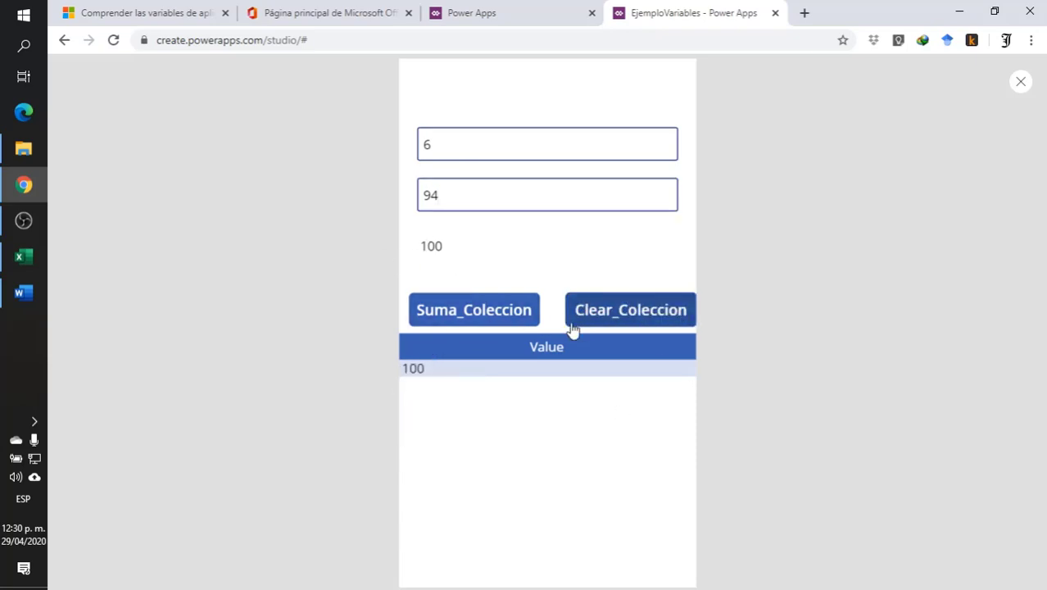
- Add two sums to the collection with Suma_Coleccion, using inputs 6 and 9, and 54 and 9
{"action": "left_click", "coordinate": [443, 195]}
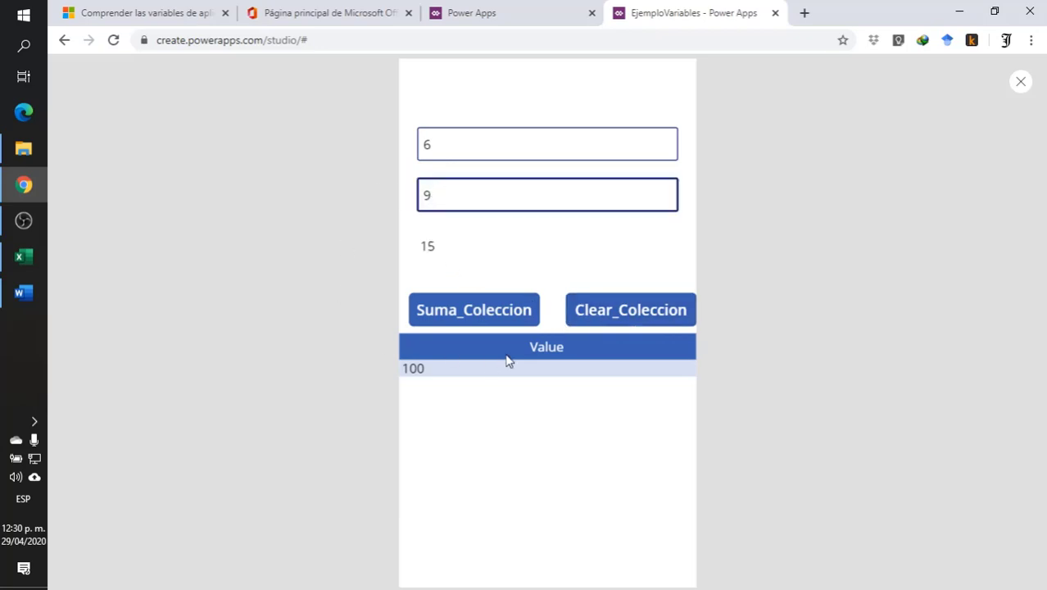
{"action": "left_click", "coordinate": [450, 310]}
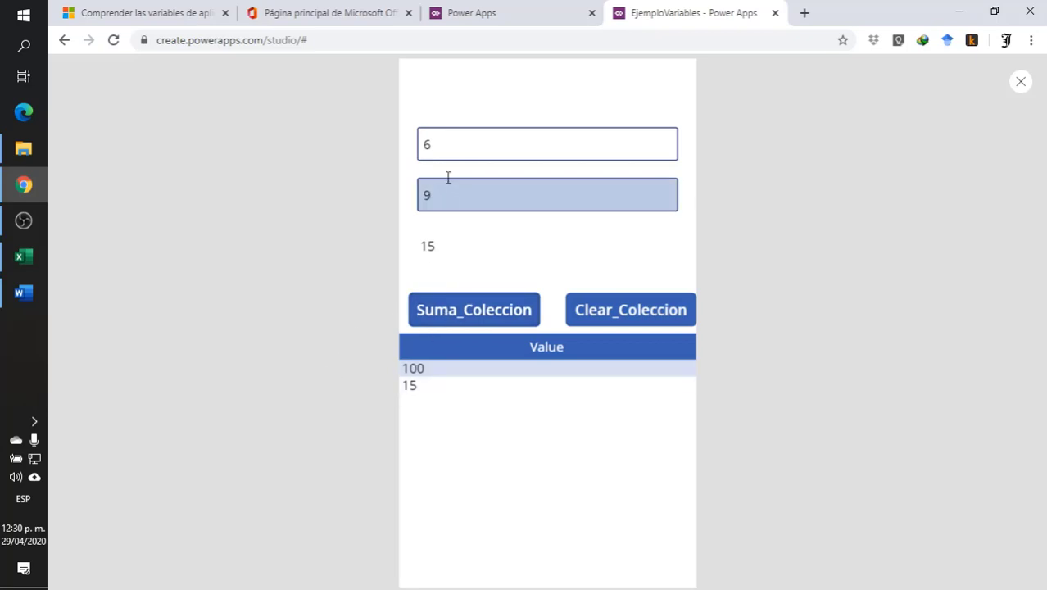
{"action": "left_click", "coordinate": [422, 145]}
{"action": "key", "text": "BackSpace"}
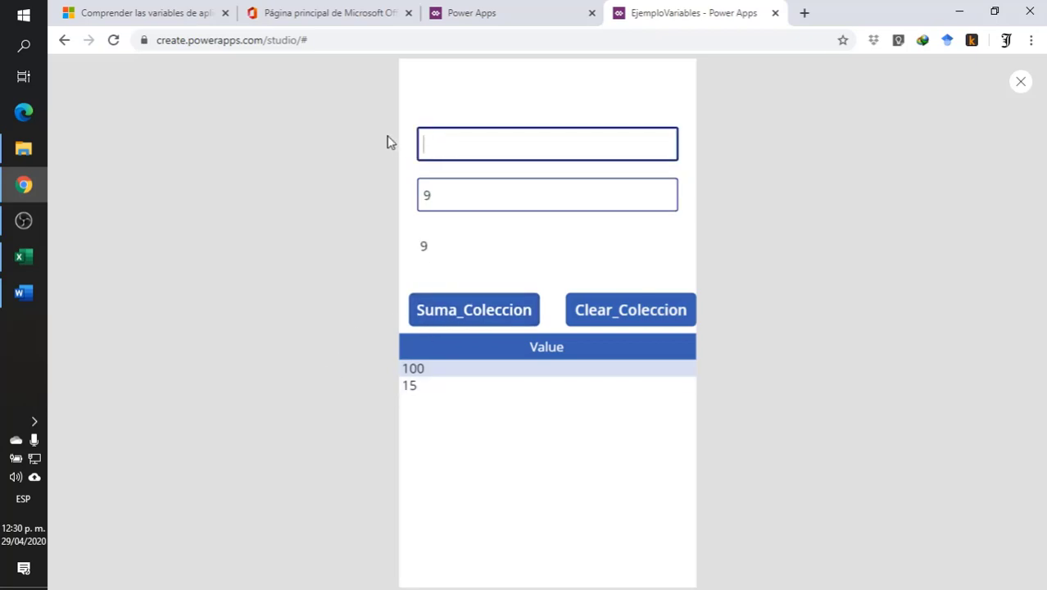
{"action": "type", "text": "54"}
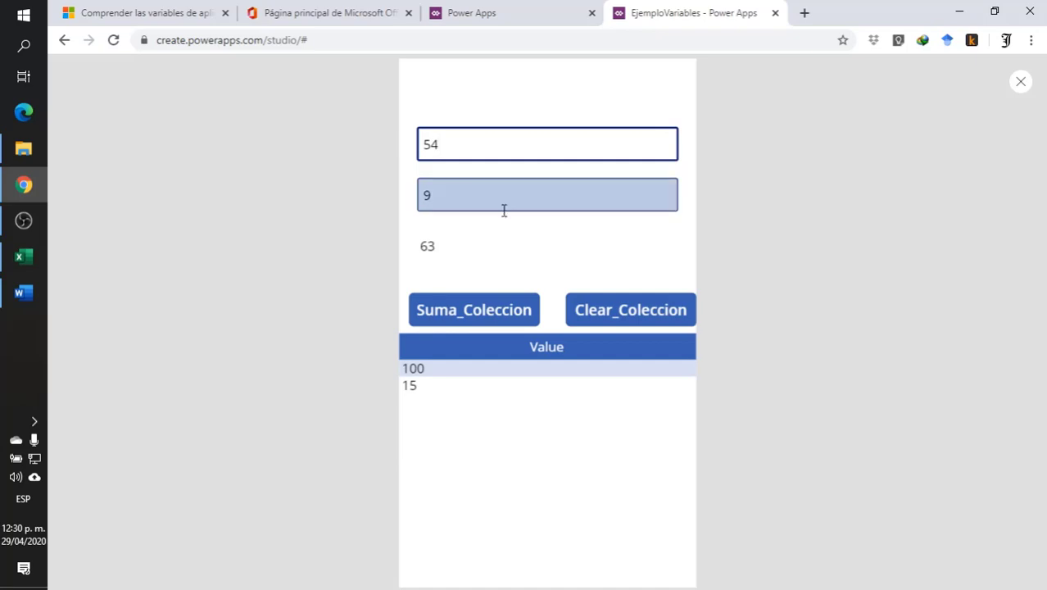
{"action": "left_click", "coordinate": [436, 318]}
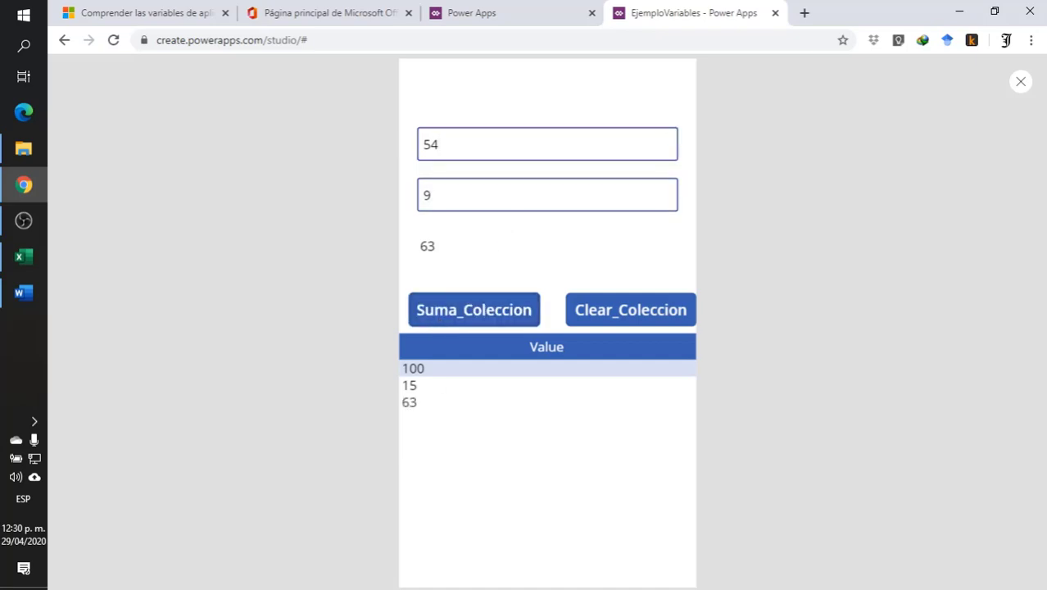
- Change the second input to 91 and reset the collection to the new sum with Clear_Coleccion
{"action": "left_click", "coordinate": [437, 190]}
{"action": "type", "text": "1"}
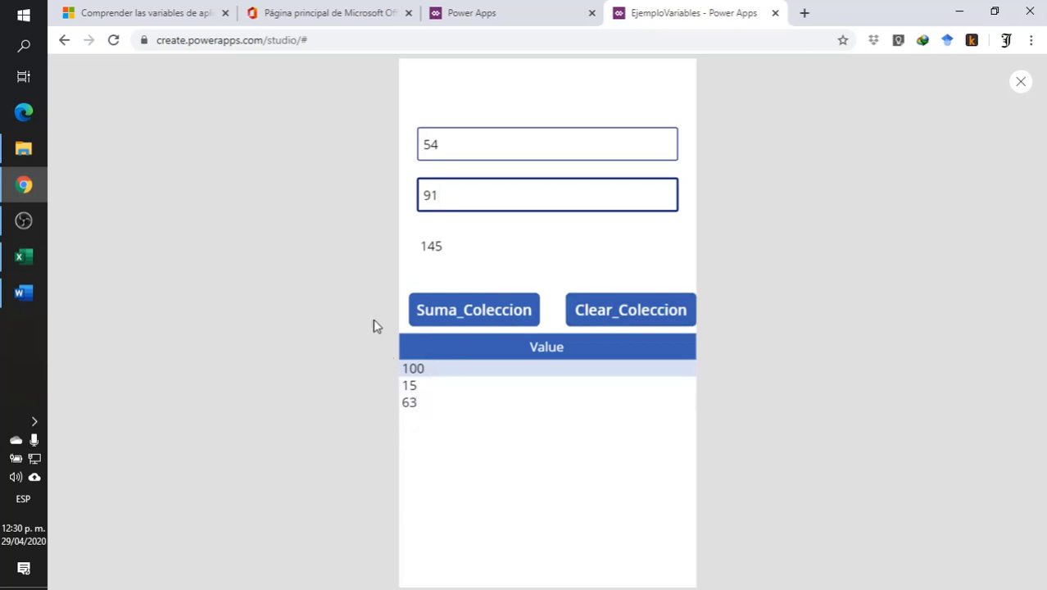
{"action": "left_click", "coordinate": [619, 311]}
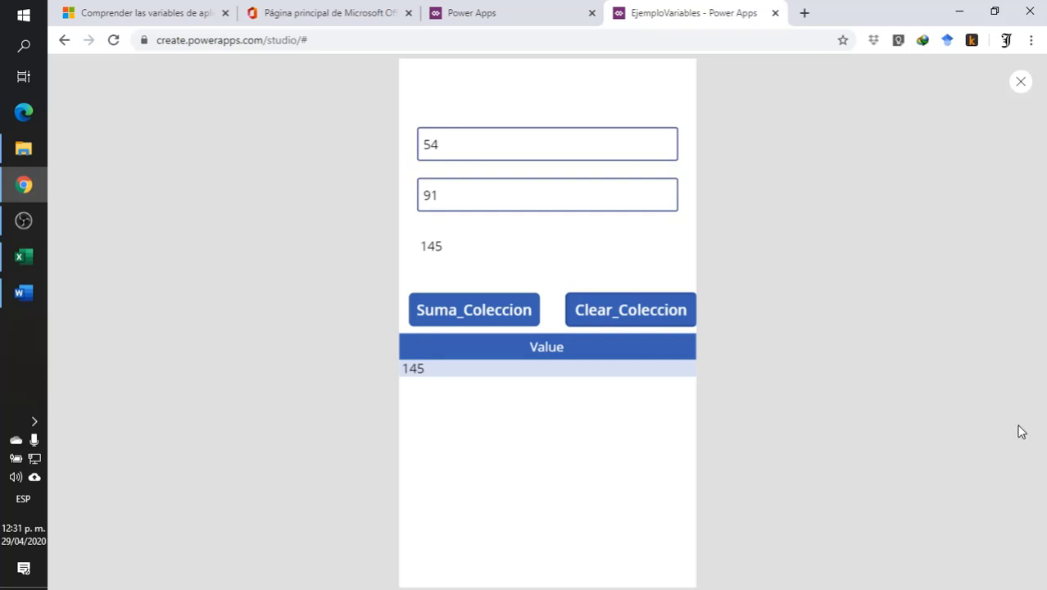
- Close the preview and review the collection example in the Microsoft Docs article on canvas app variables, through the LoadData step
{"action": "left_click", "coordinate": [1021, 82]}
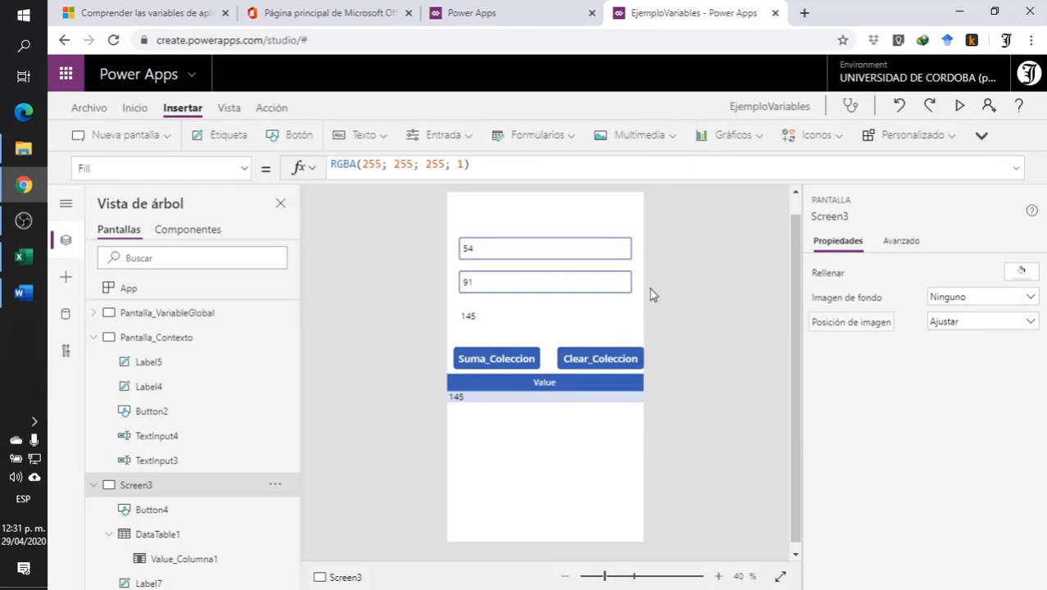
{"action": "left_click", "coordinate": [317, 14]}
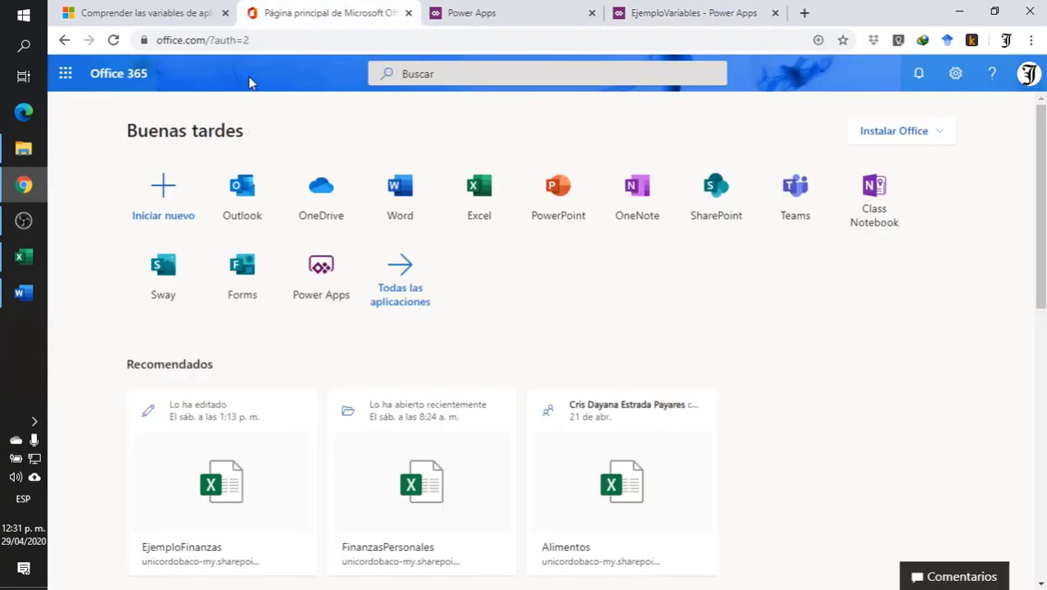
{"action": "left_click", "coordinate": [144, 13]}
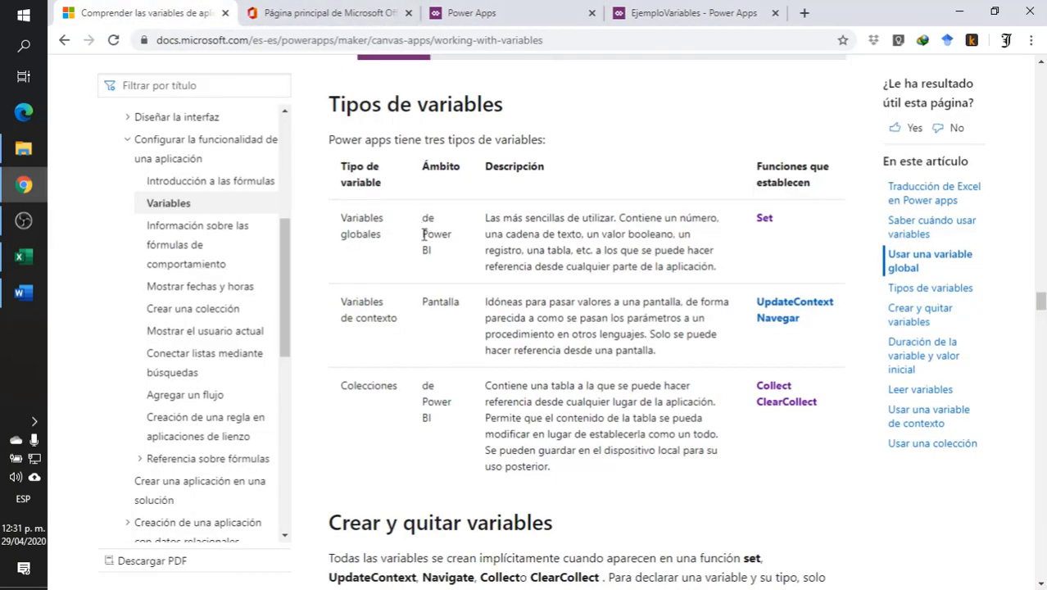
{"action": "scroll", "coordinate": [481, 423], "scroll_direction": "down", "scroll_amount": 12}
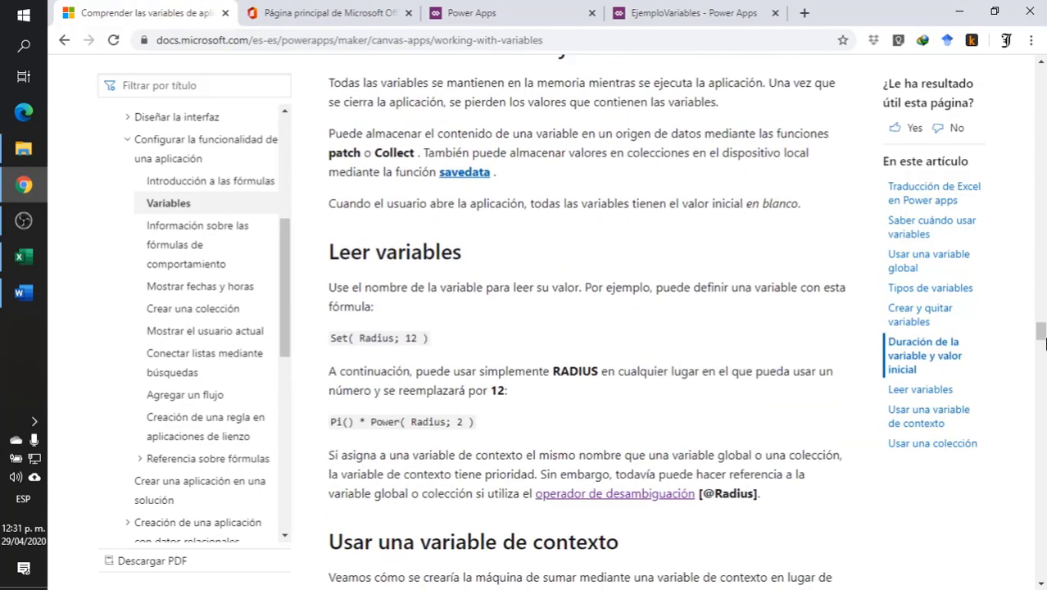
{"action": "left_click_drag", "start_coordinate": [1040, 331], "coordinate": [993, 472]}
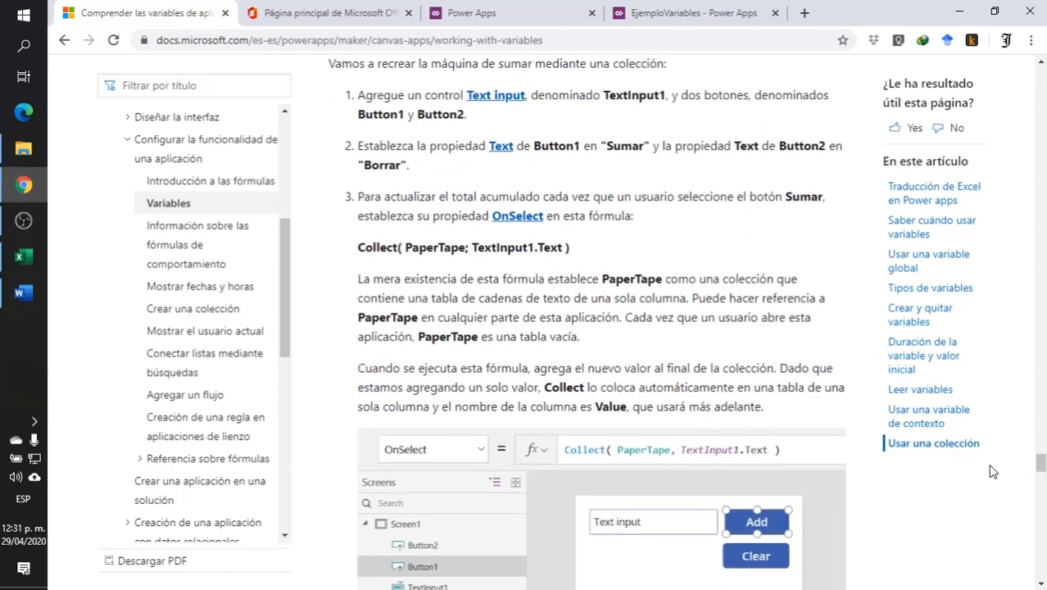
{"action": "scroll", "coordinate": [491, 276], "scroll_direction": "up", "scroll_amount": 4}
{"action": "scroll", "coordinate": [648, 344], "scroll_direction": "down", "scroll_amount": 1}
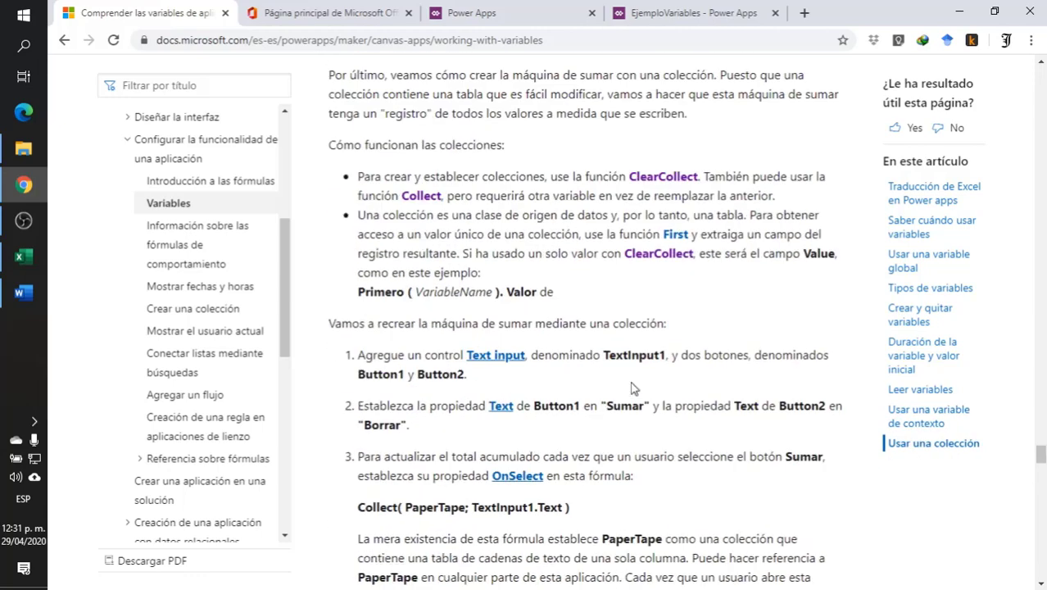
{"action": "scroll", "coordinate": [631, 387], "scroll_direction": "down", "scroll_amount": 3}
{"action": "scroll", "coordinate": [538, 342], "scroll_direction": "down", "scroll_amount": 6}
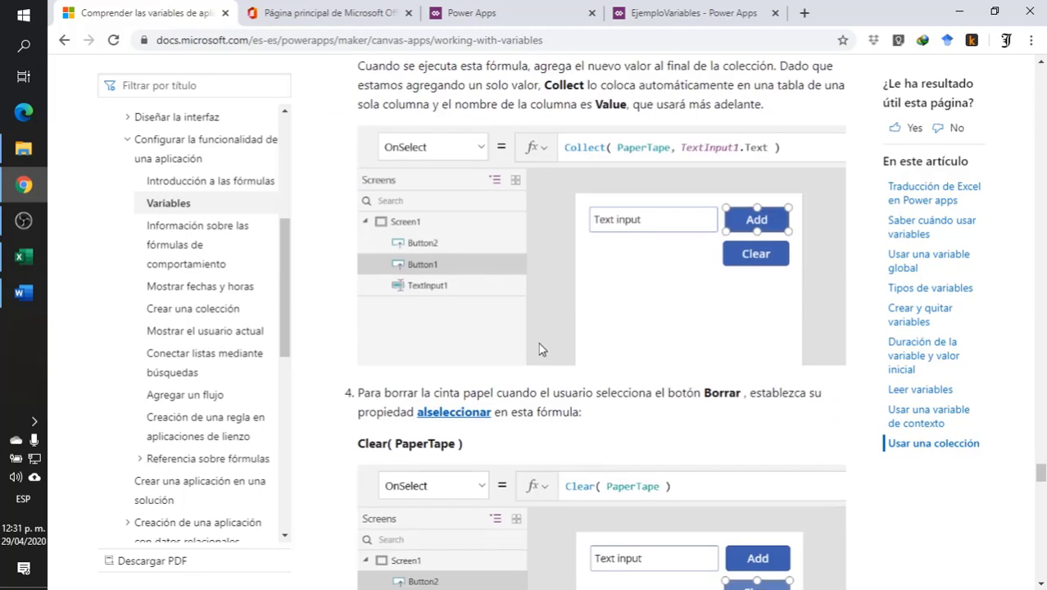
{"action": "scroll", "coordinate": [576, 329], "scroll_direction": "down", "scroll_amount": 5}
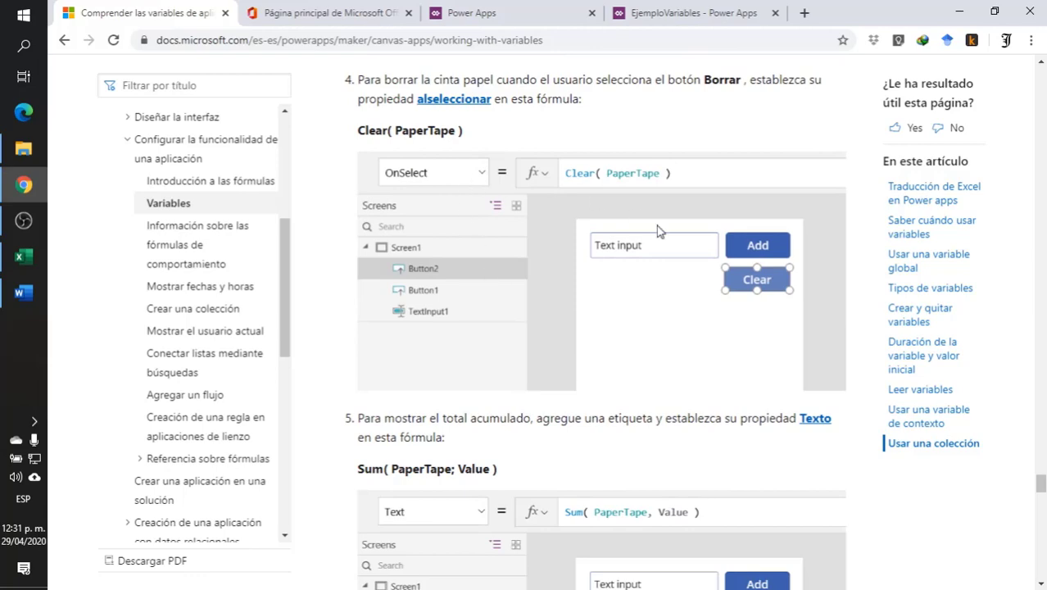
{"action": "scroll", "coordinate": [693, 327], "scroll_direction": "down", "scroll_amount": 5}
{"action": "scroll", "coordinate": [679, 345], "scroll_direction": "down", "scroll_amount": 13}
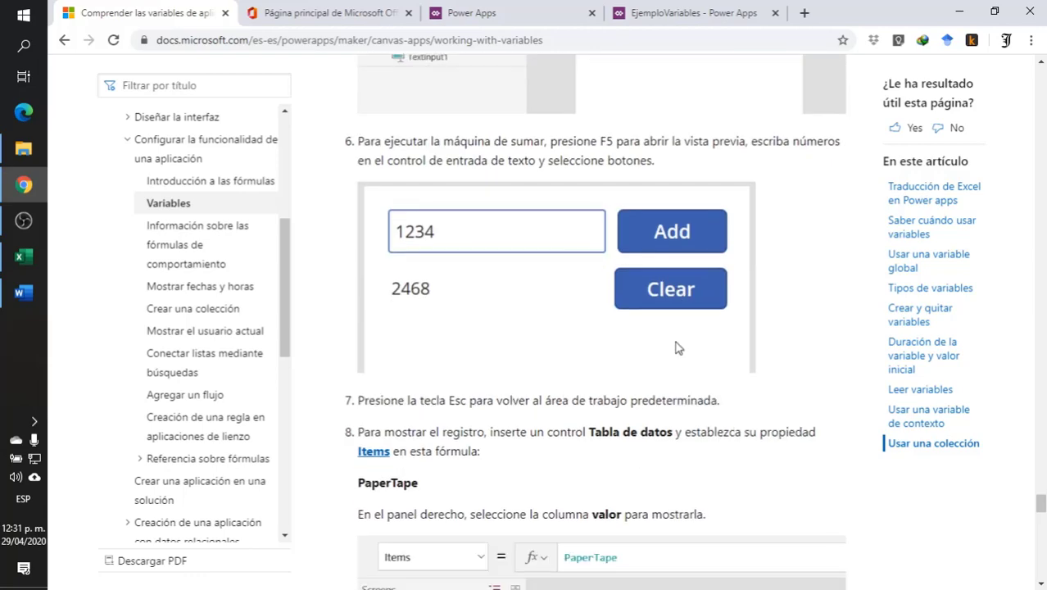
{"action": "scroll", "coordinate": [677, 350], "scroll_direction": "down", "scroll_amount": 8}
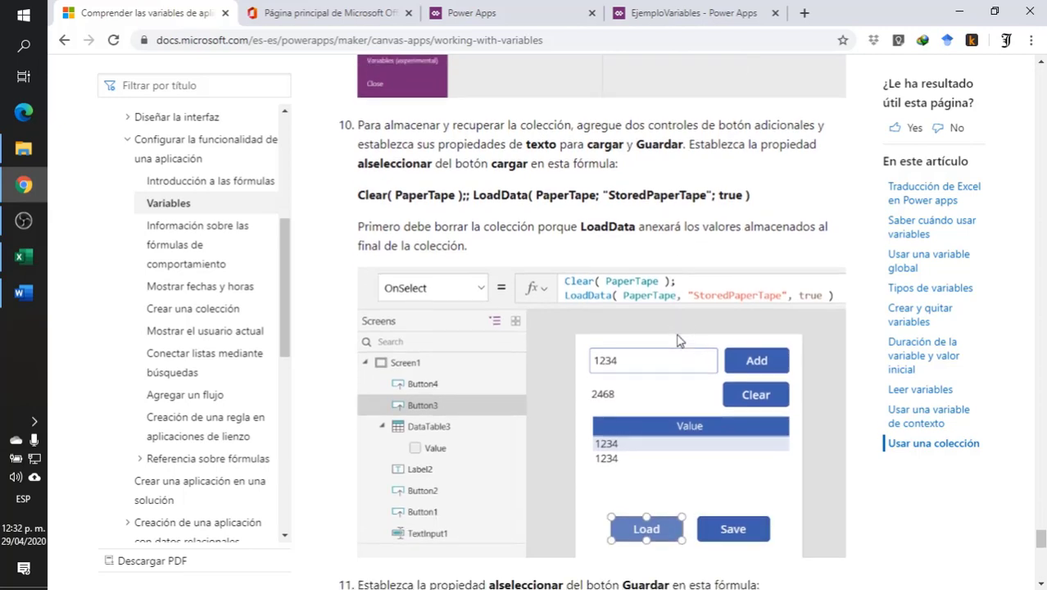
{"action": "scroll", "coordinate": [679, 339], "scroll_direction": "up", "scroll_amount": 1}
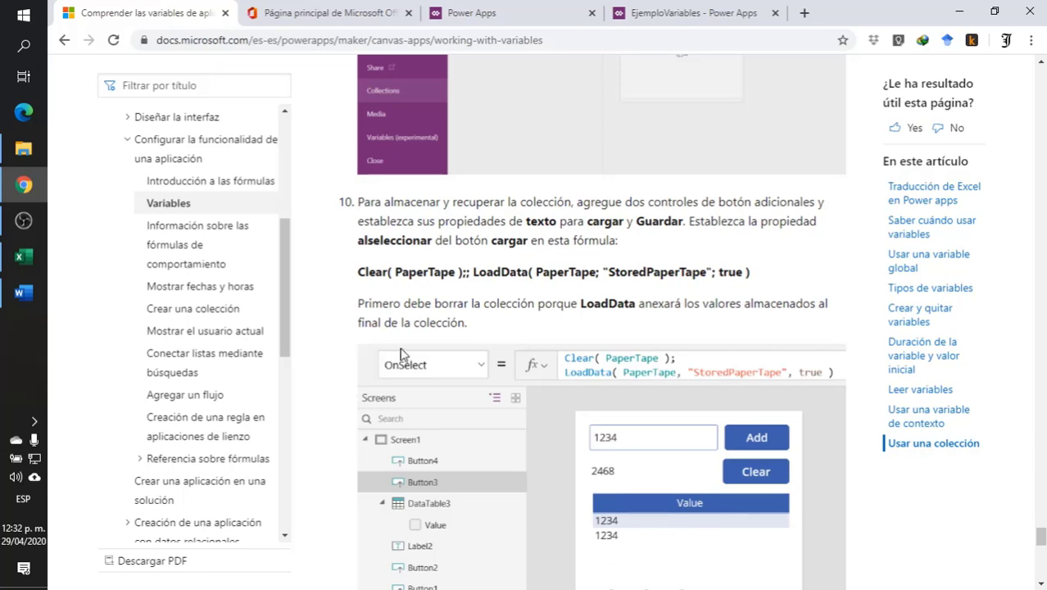
- Back in the EjemploVariables app, shorten the data table on Screen3 and insert a text label in the space below it
{"action": "left_click", "coordinate": [632, 15]}
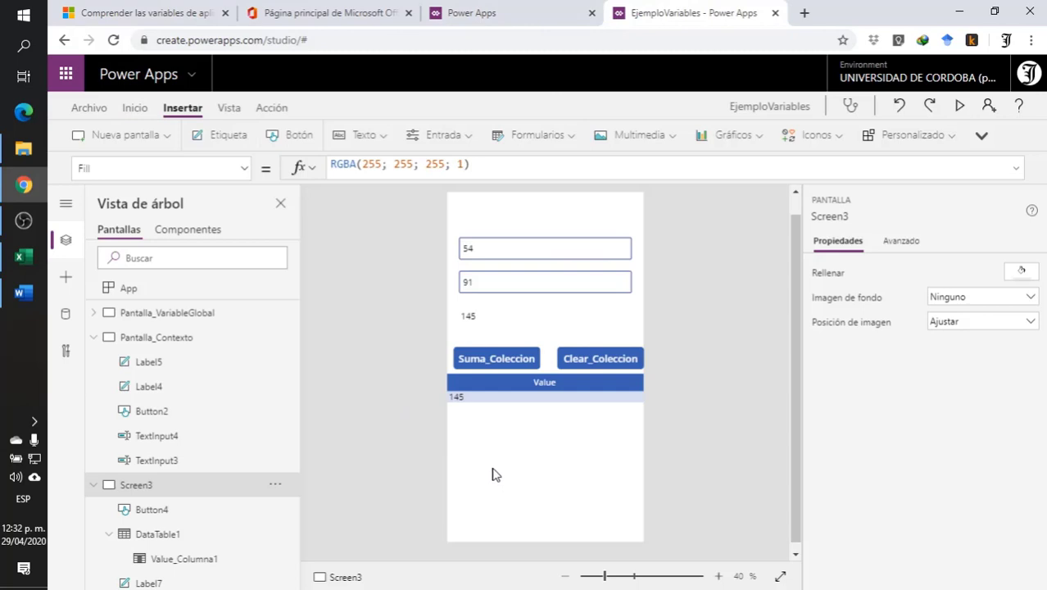
{"action": "left_click", "coordinate": [527, 435]}
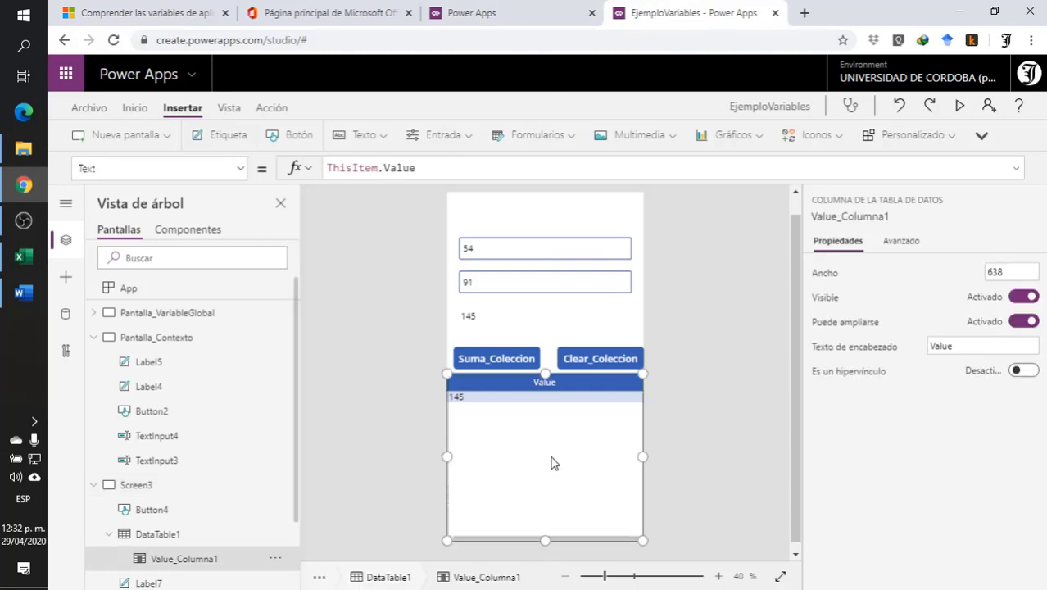
{"action": "left_click_drag", "start_coordinate": [552, 457], "coordinate": [552, 536]}
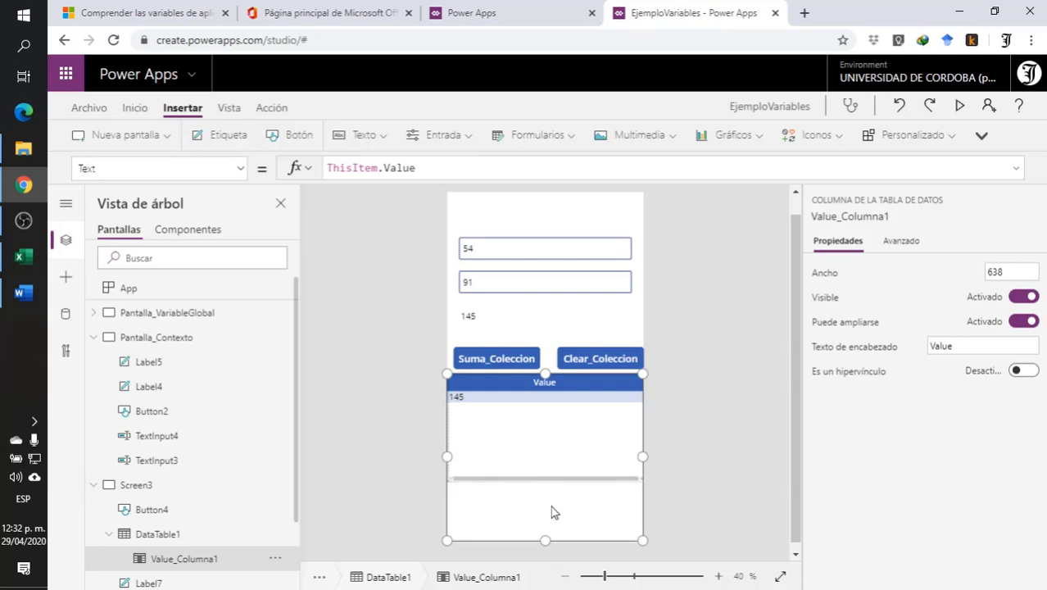
{"action": "left_click_drag", "start_coordinate": [552, 513], "coordinate": [554, 495]}
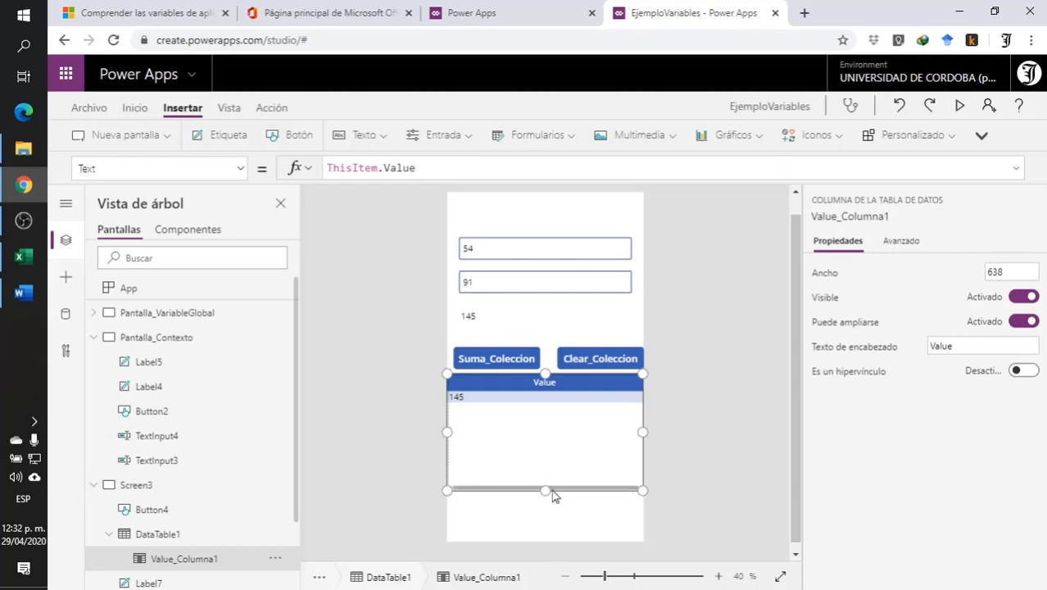
{"action": "left_click", "coordinate": [230, 135]}
{"action": "left_click_drag", "start_coordinate": [556, 227], "coordinate": [521, 516]}
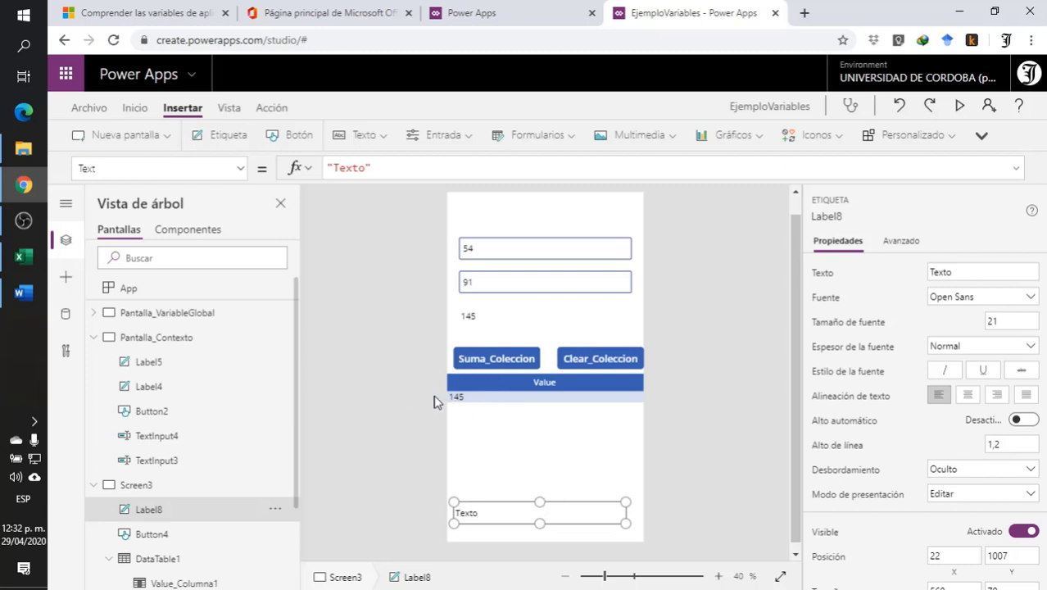
- Set the new label's Text formula to Sum(SumaColeccion;Value)
{"action": "left_click_drag", "start_coordinate": [398, 169], "coordinate": [241, 168]}
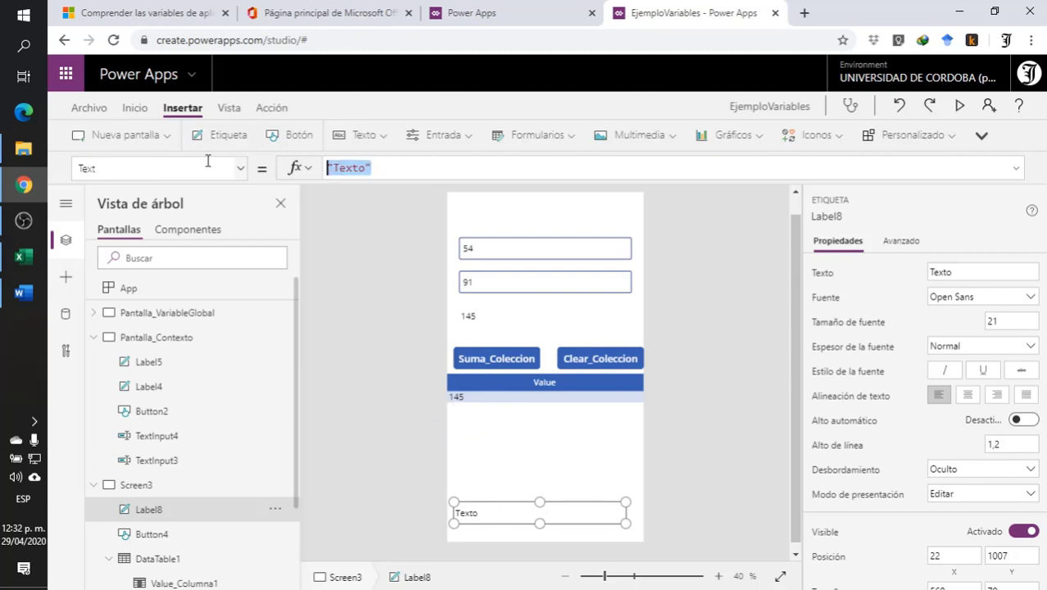
{"action": "type", "text": "sum"}
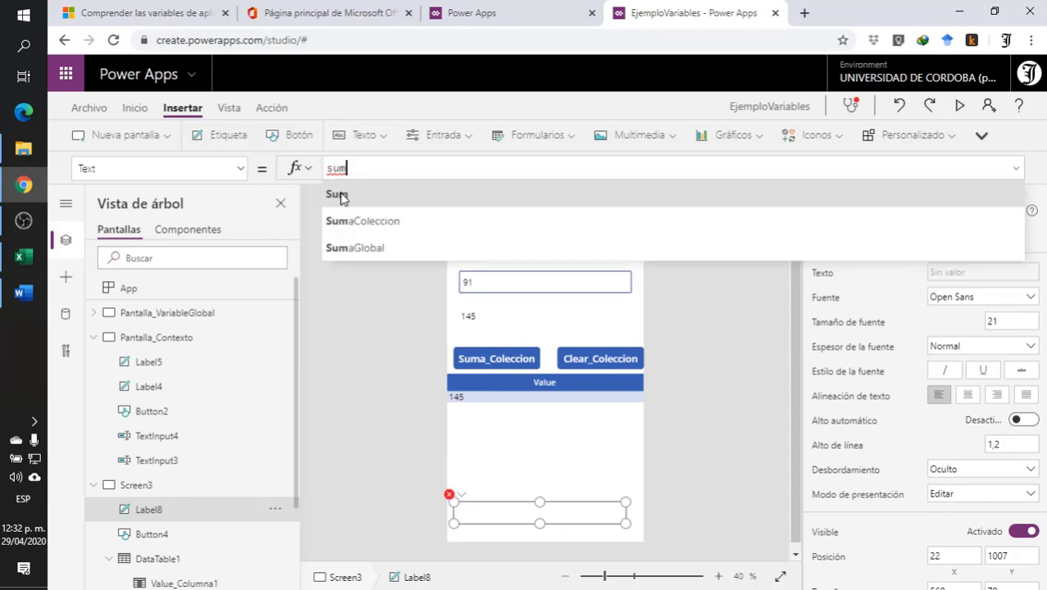
{"action": "left_click", "coordinate": [341, 198]}
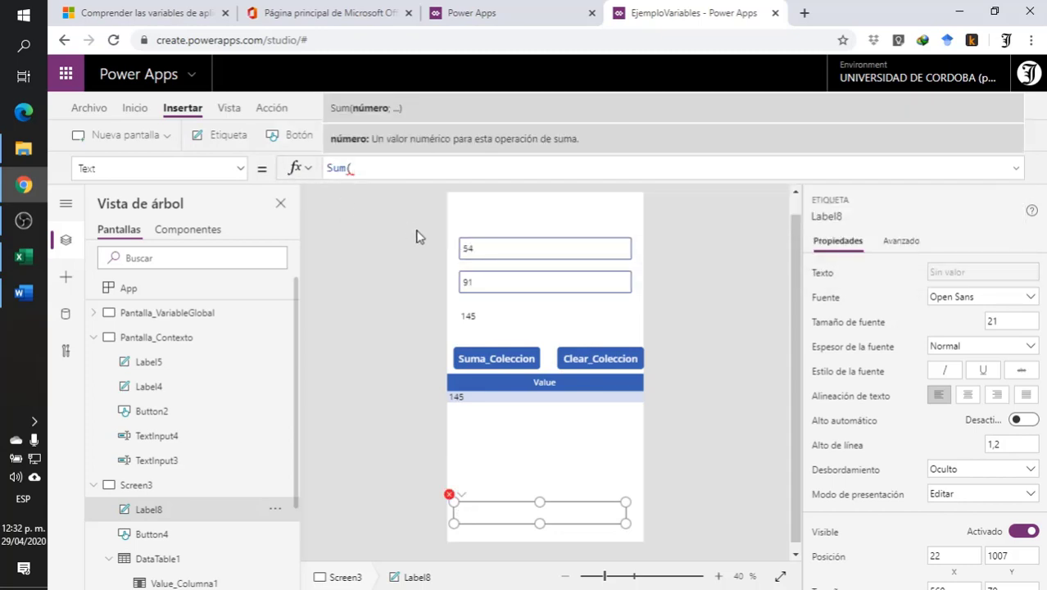
{"action": "type", "text": "sa"}
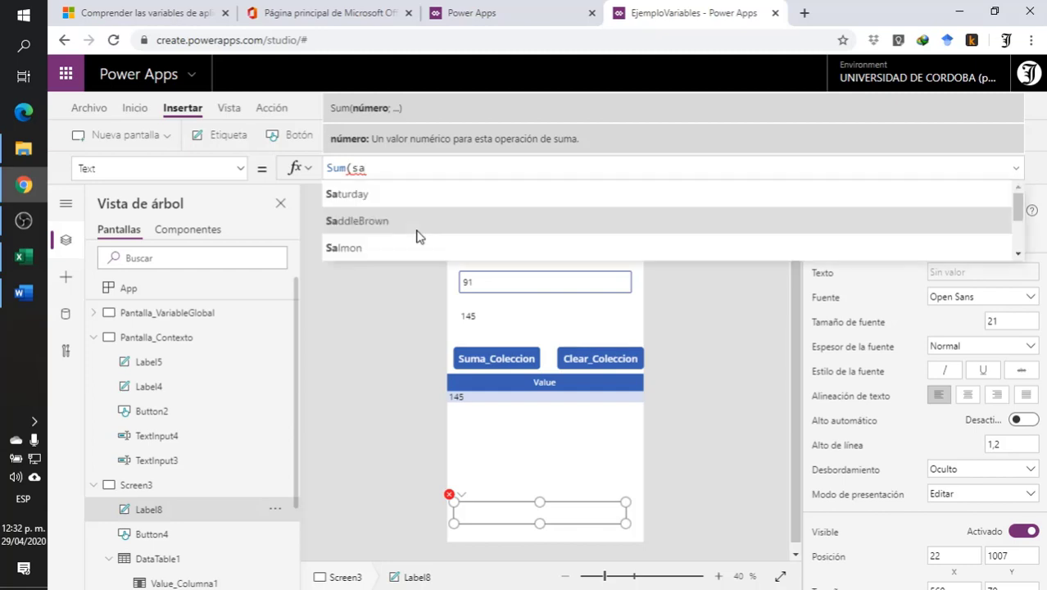
{"action": "key", "text": "BackSpace"}
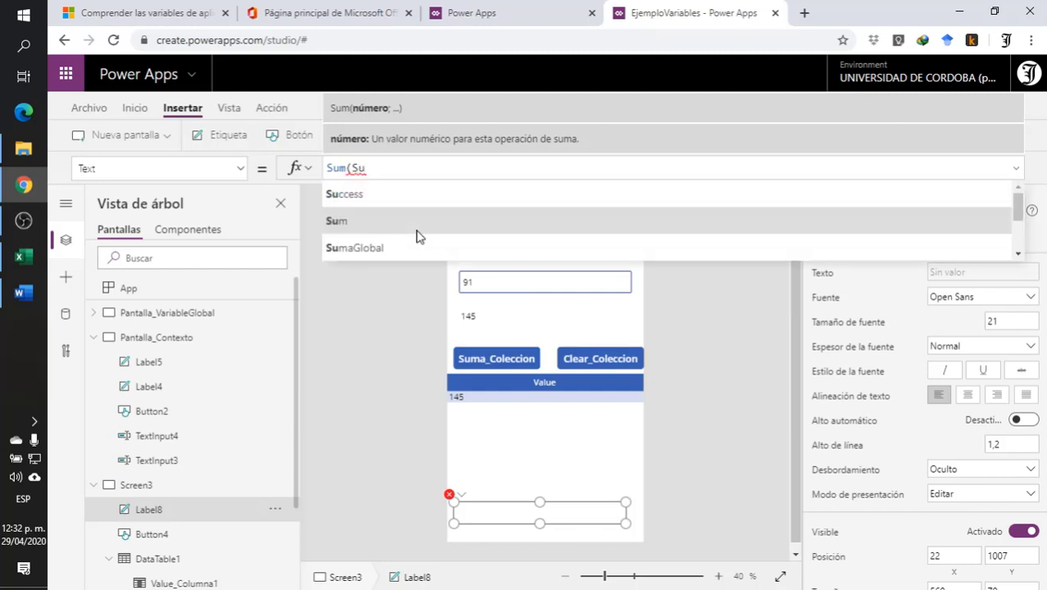
{"action": "type", "text": "uma"}
{"action": "left_click", "coordinate": [403, 223]}
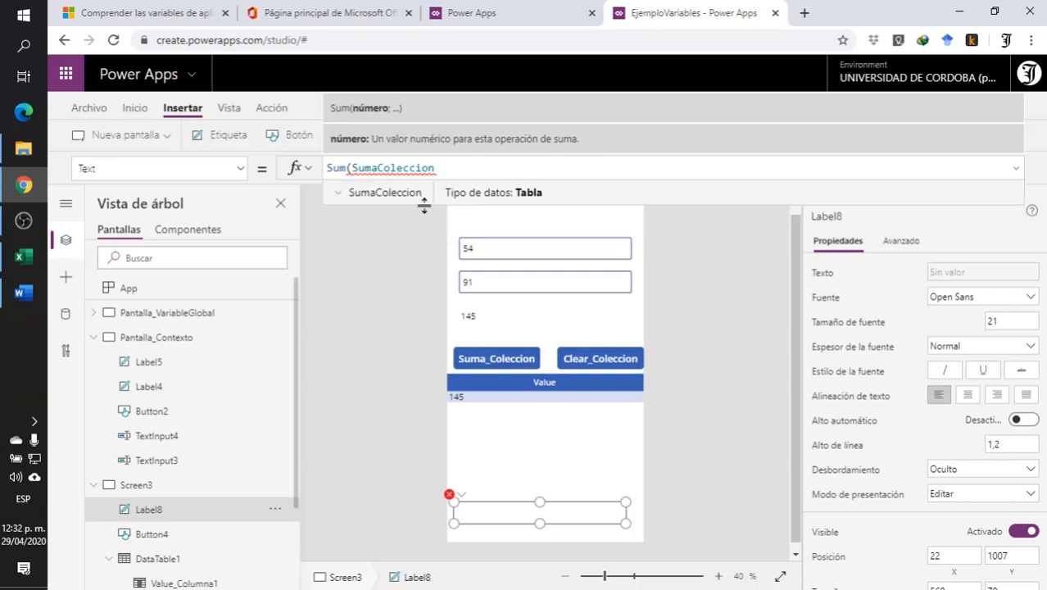
{"action": "type", "text": ";"}
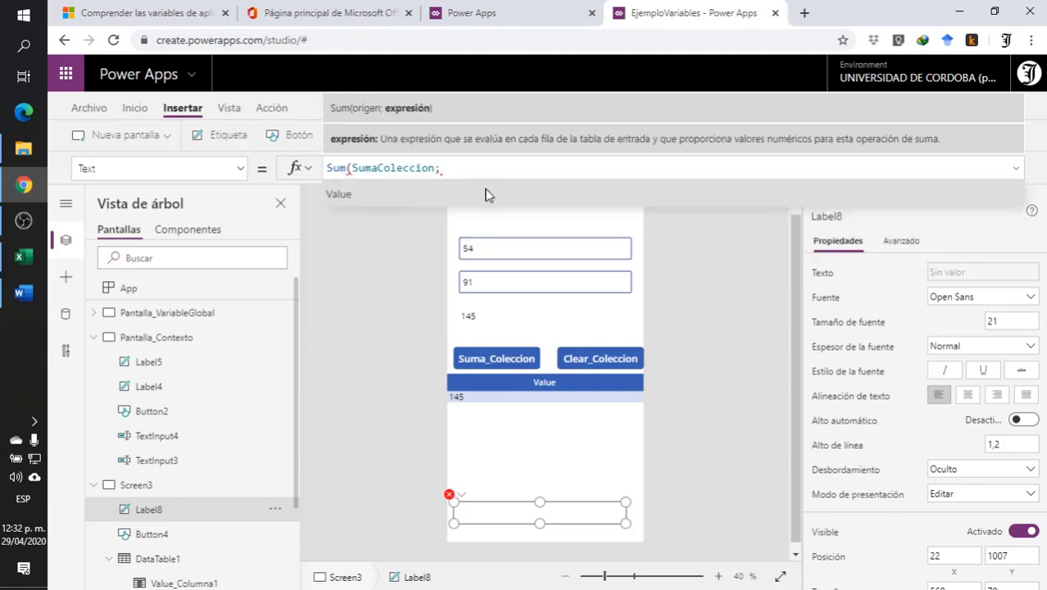
{"action": "left_click", "coordinate": [339, 195]}
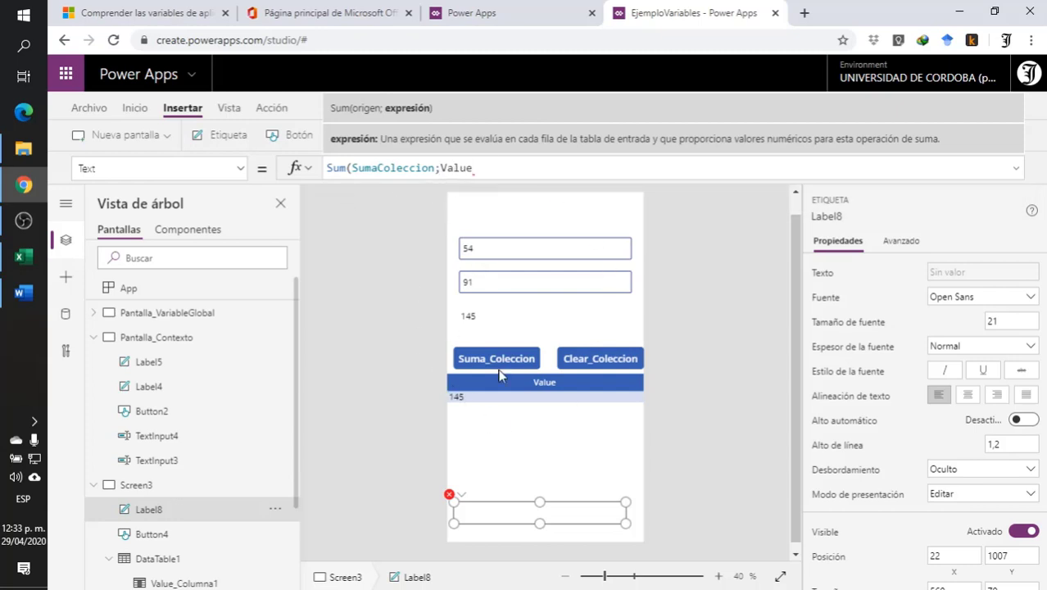
{"action": "type", "text": ")"}
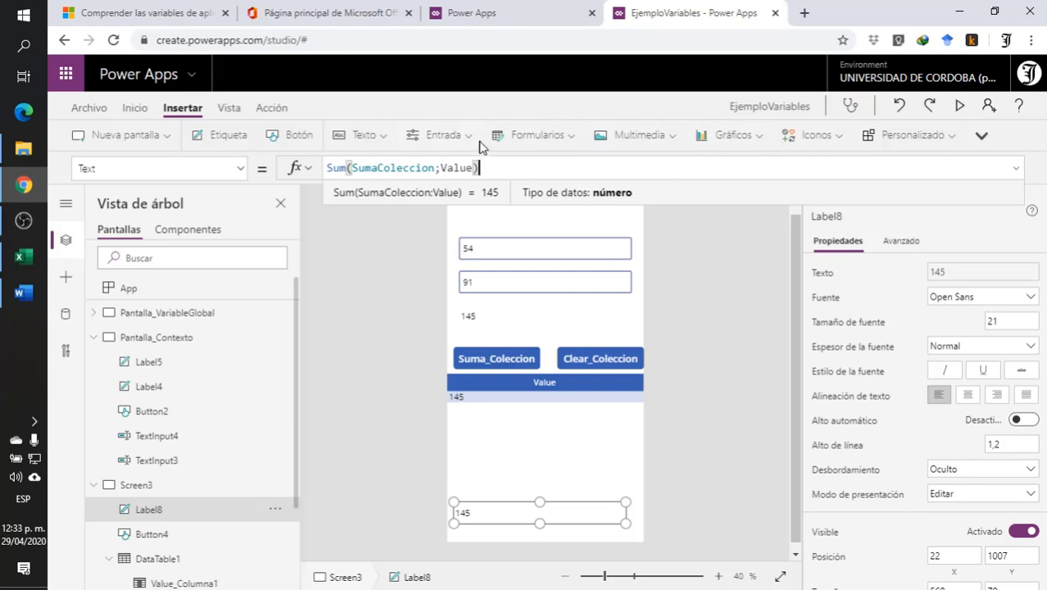
{"action": "left_click", "coordinate": [491, 525]}
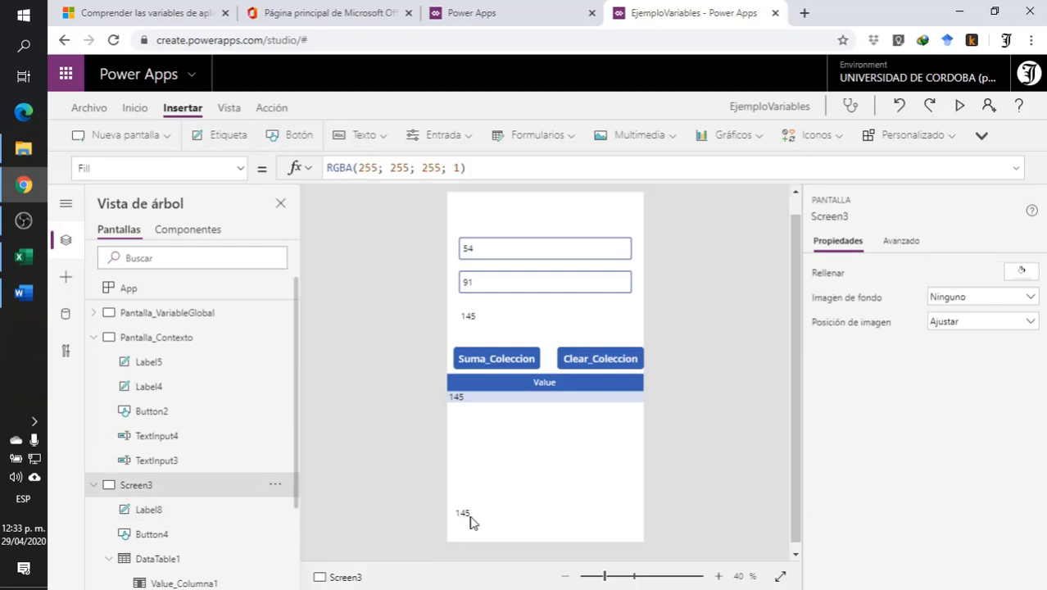
- Preview Screen3 and add two sums to the collection with Suma_Coleccion, using inputs 54 and 98, and 5 and 98
{"action": "left_click", "coordinate": [960, 105]}
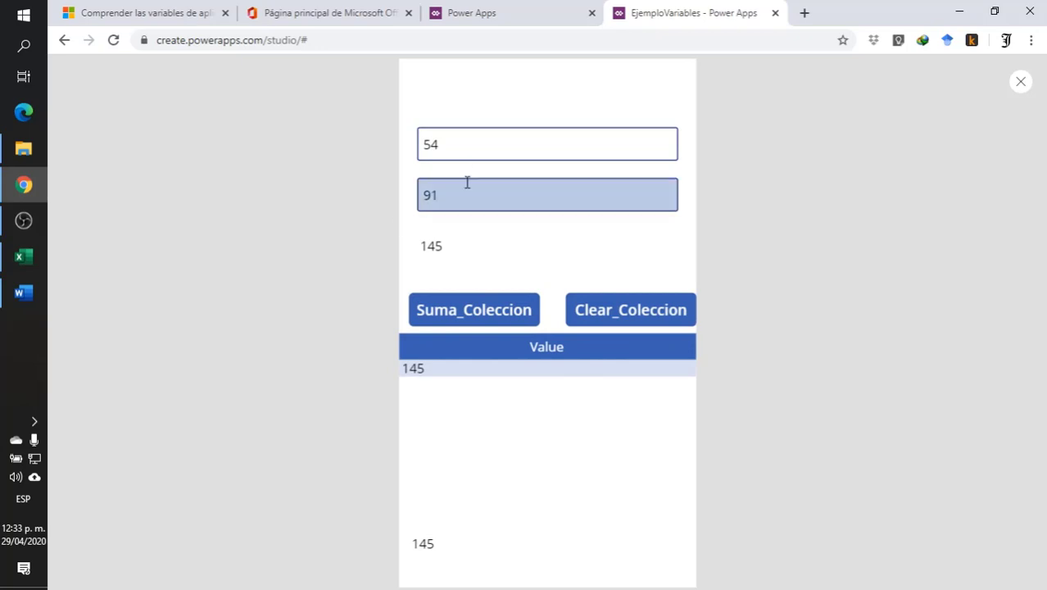
{"action": "left_click_drag", "start_coordinate": [453, 191], "coordinate": [348, 196]}
{"action": "type", "text": "8"}
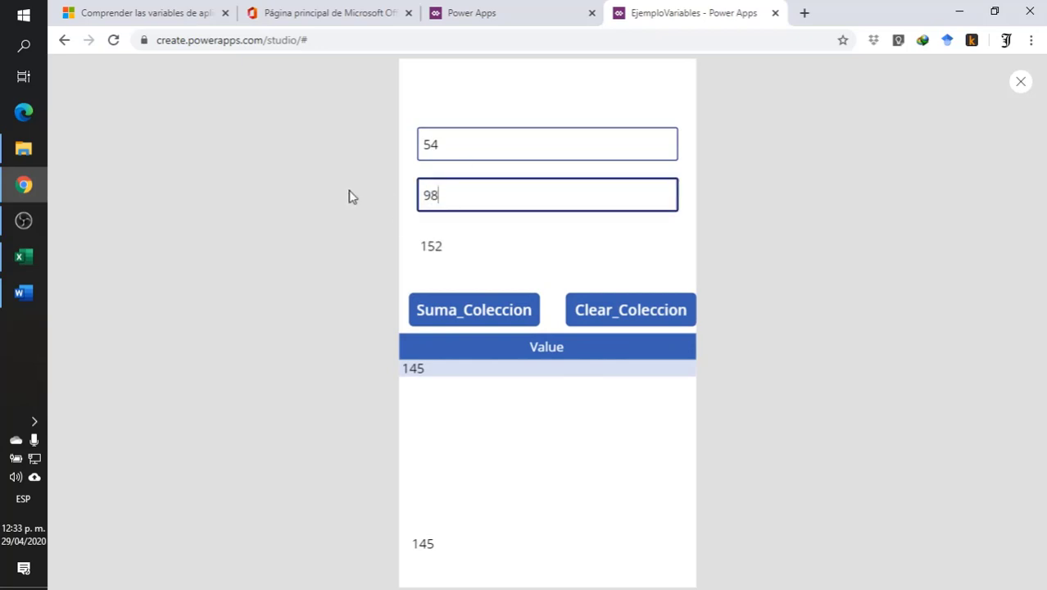
{"action": "left_click", "coordinate": [460, 316]}
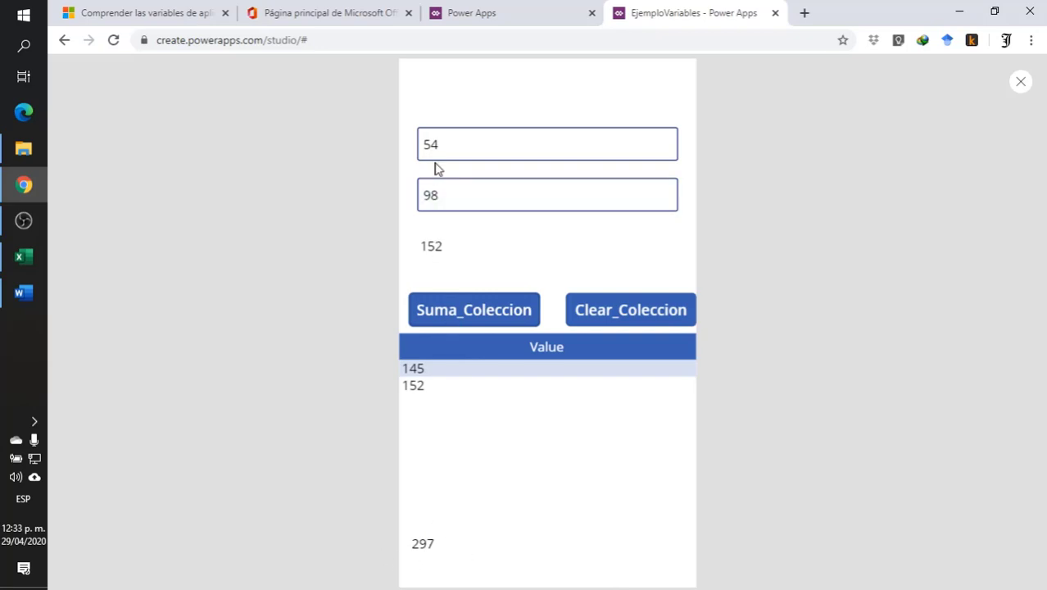
{"action": "left_click_drag", "start_coordinate": [434, 159], "coordinate": [299, 119]}
{"action": "type", "text": "5"}
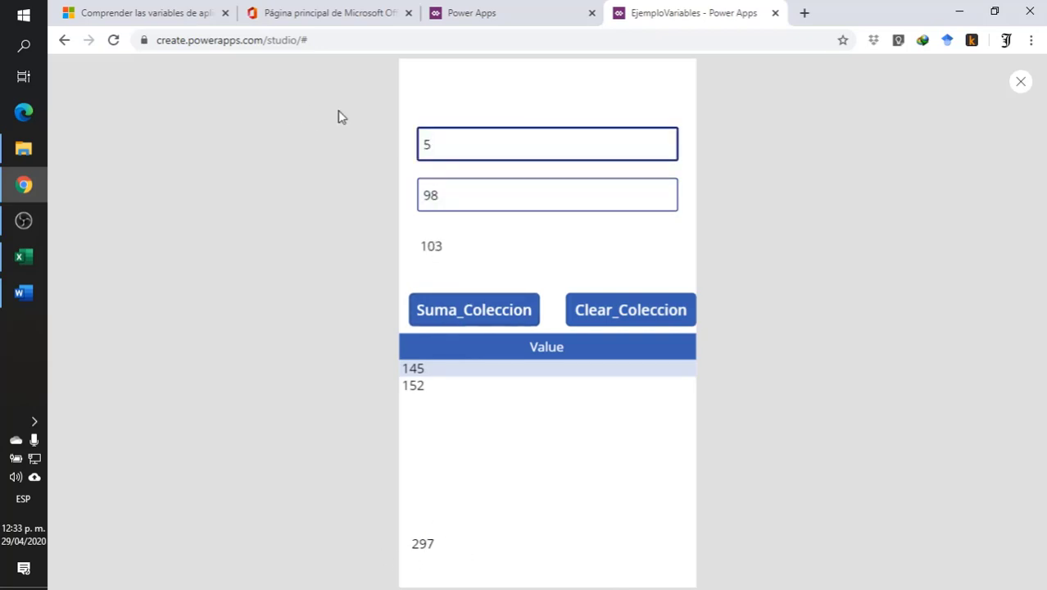
{"action": "left_click", "coordinate": [446, 315]}
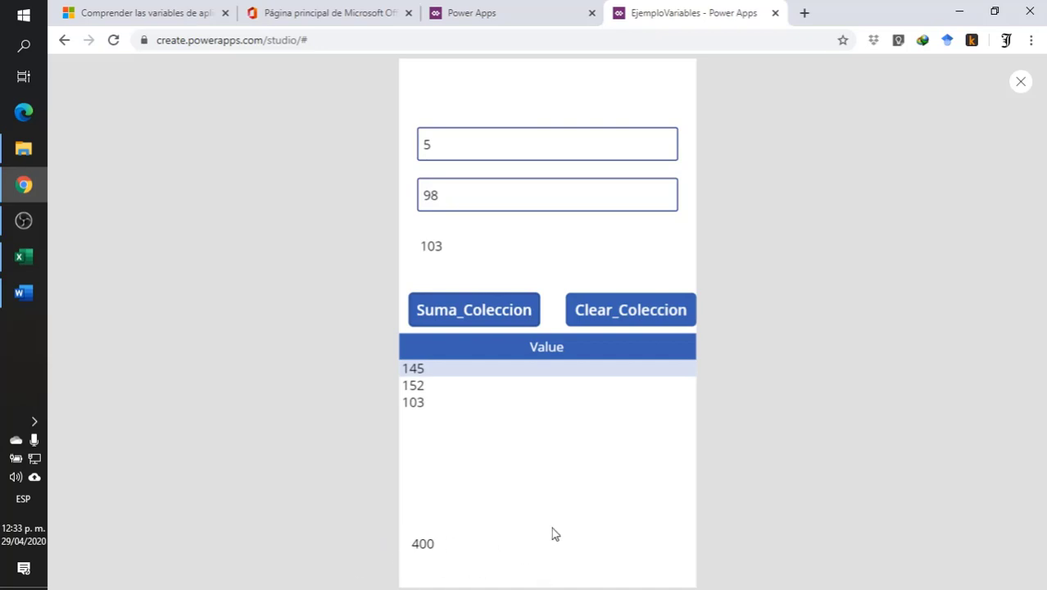
- Change the second input to 9, reset the collection to the new sum with Clear_Coleccion, and close the preview
{"action": "left_click", "coordinate": [460, 189]}
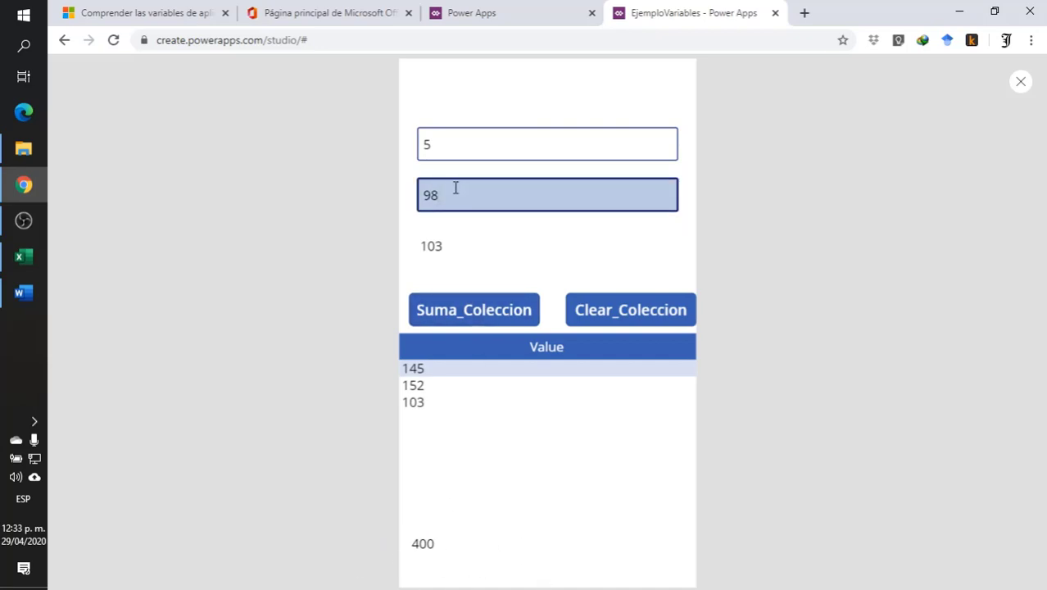
{"action": "key", "text": "BackSpace"}
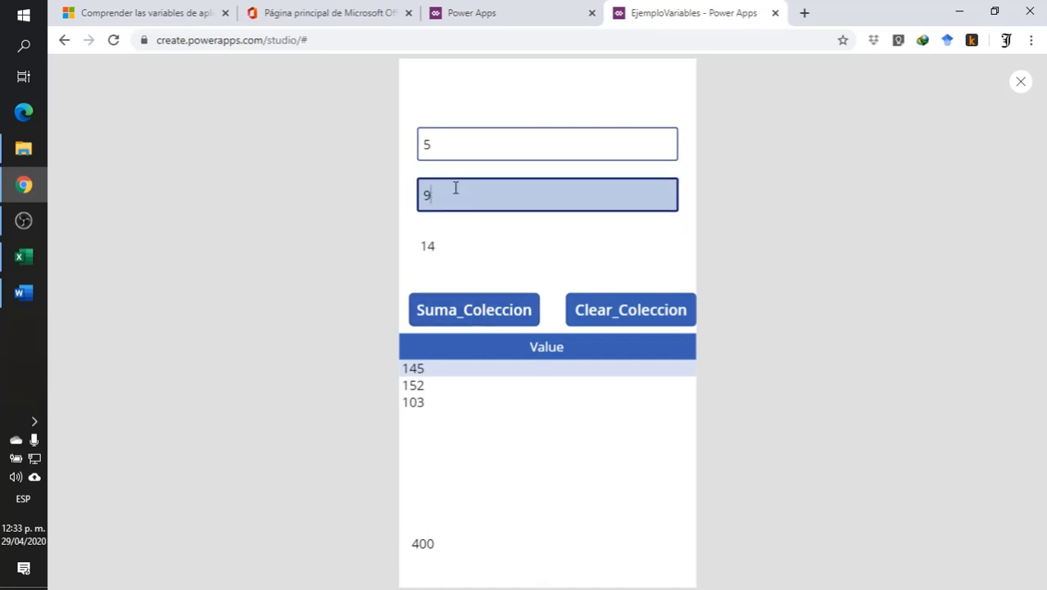
{"action": "left_click", "coordinate": [647, 326]}
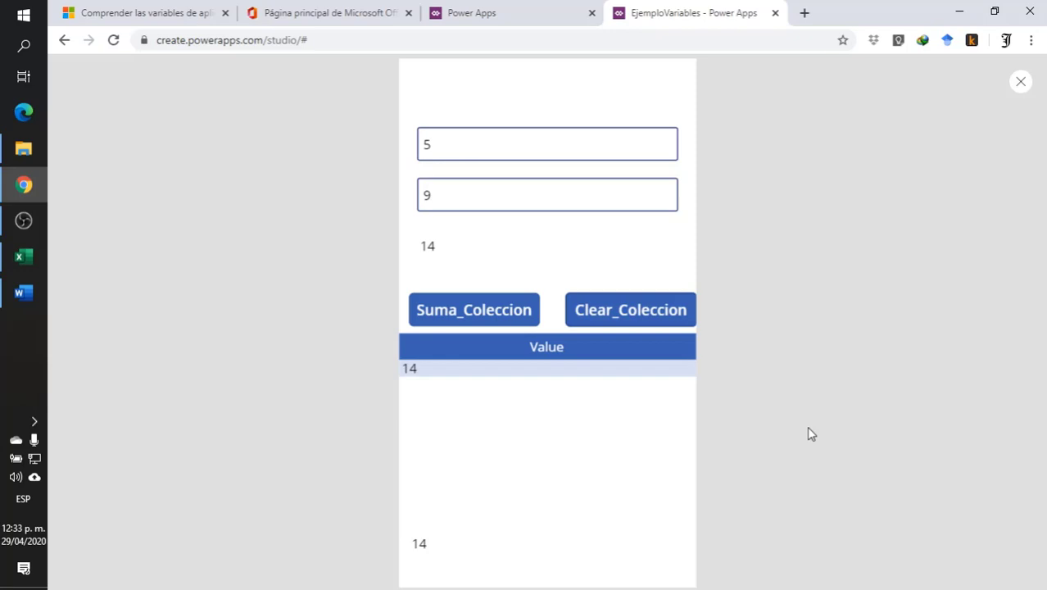
{"action": "left_click", "coordinate": [1020, 82]}
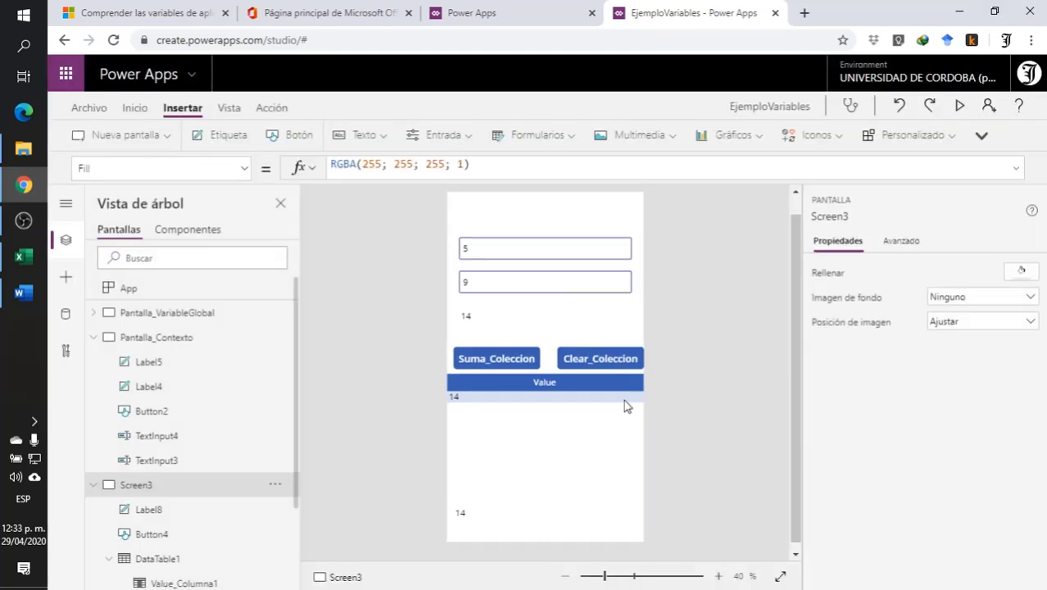
- Insert a button on Screen3, place it just above Clear_Coleccion, and set its text to Borrar
{"action": "left_click", "coordinate": [297, 135]}
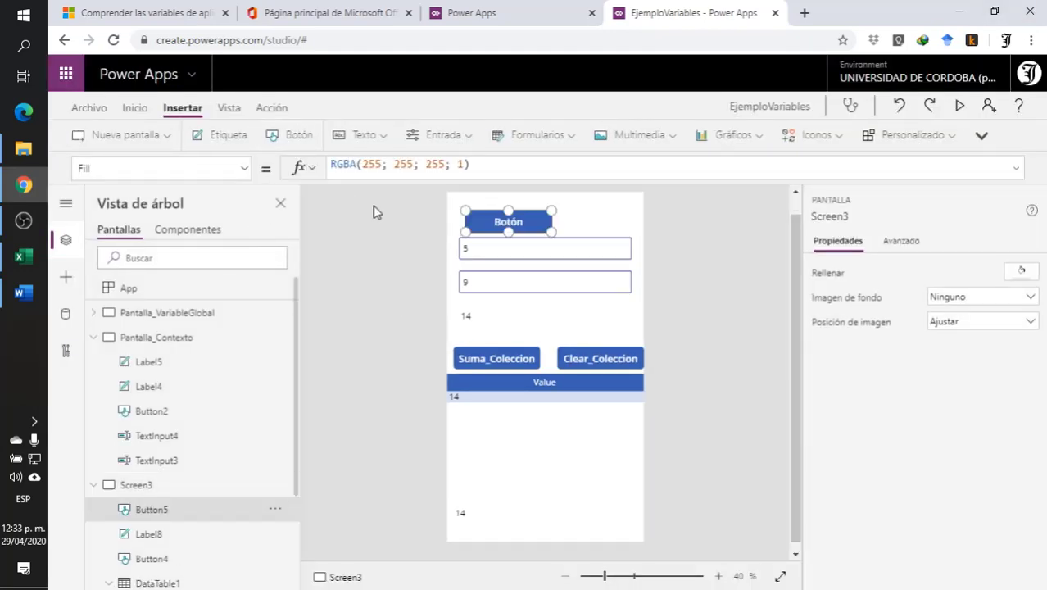
{"action": "left_click_drag", "start_coordinate": [515, 215], "coordinate": [604, 320]}
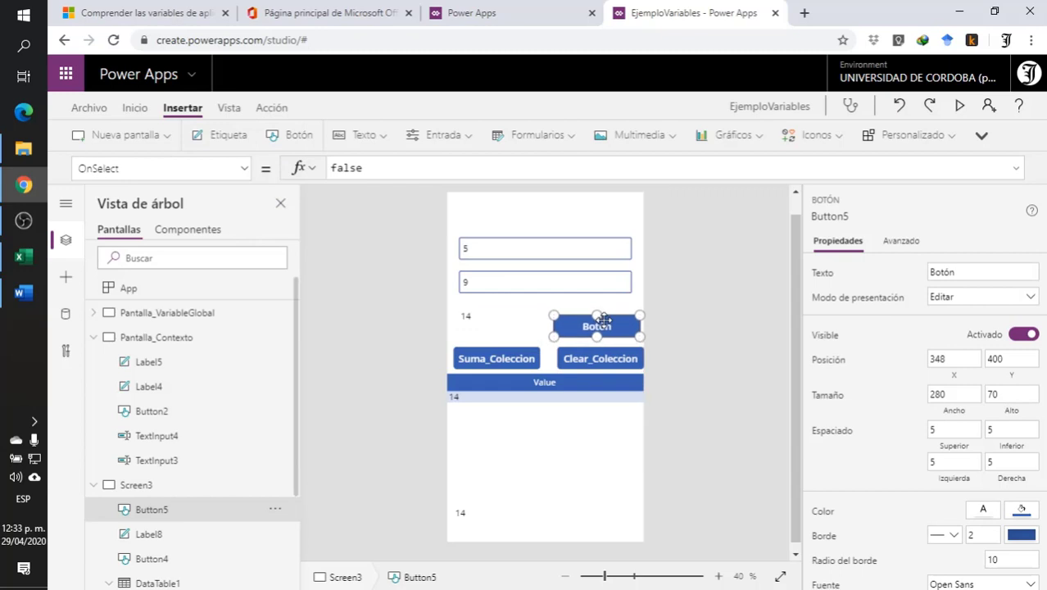
{"action": "left_click", "coordinate": [975, 276]}
{"action": "type", "text": "Bi"}
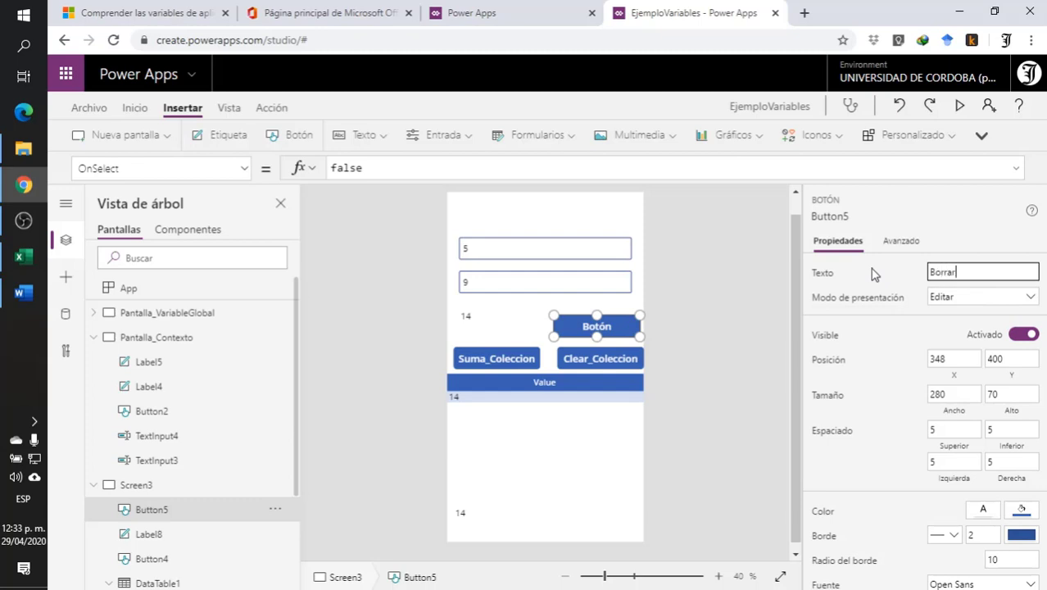
{"action": "left_click", "coordinate": [774, 339]}
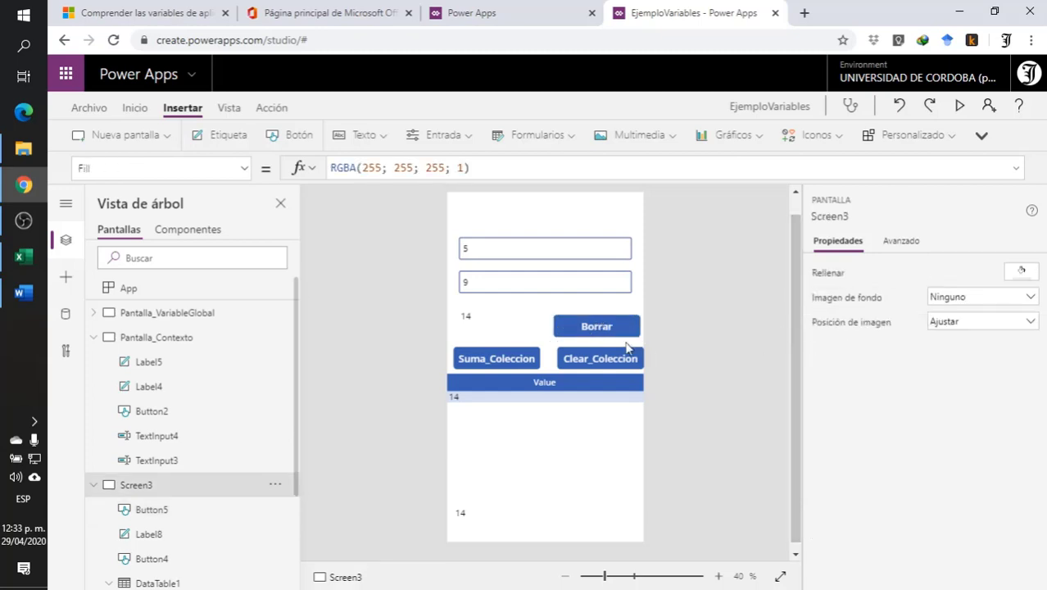
- Set the Borrar button's OnSelect formula to Clear(SumaColeccion)
{"action": "left_click", "coordinate": [616, 327]}
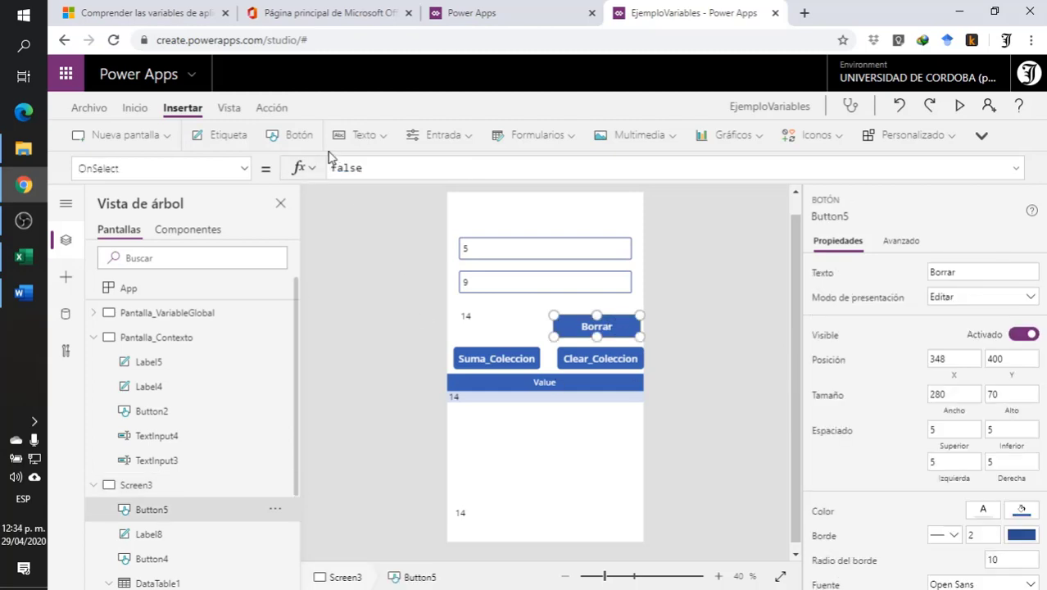
{"action": "left_click_drag", "start_coordinate": [369, 168], "coordinate": [264, 170]}
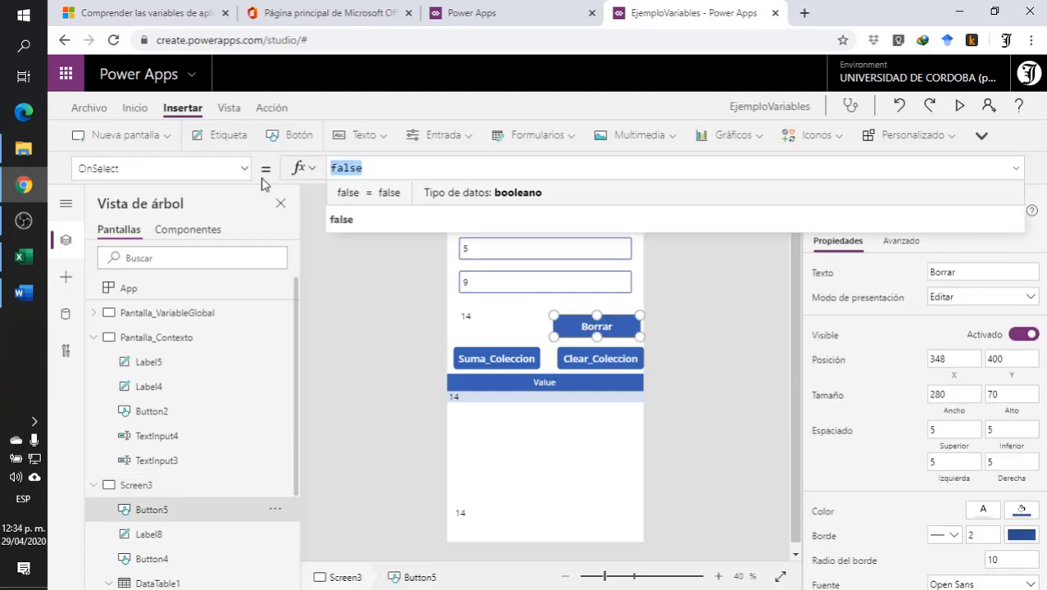
{"action": "type", "text": "Cle"}
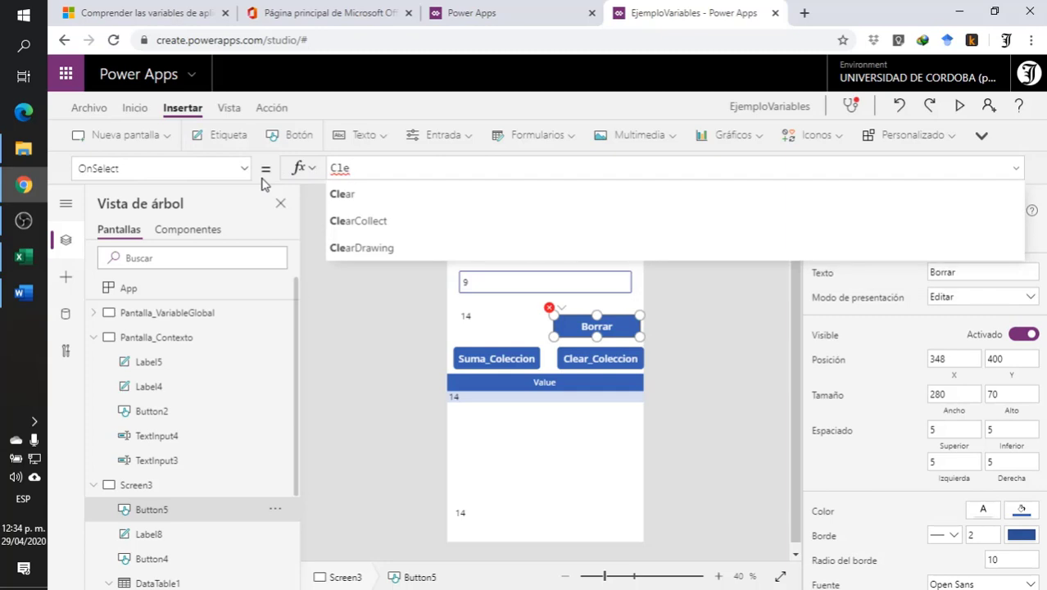
{"action": "left_click", "coordinate": [349, 194]}
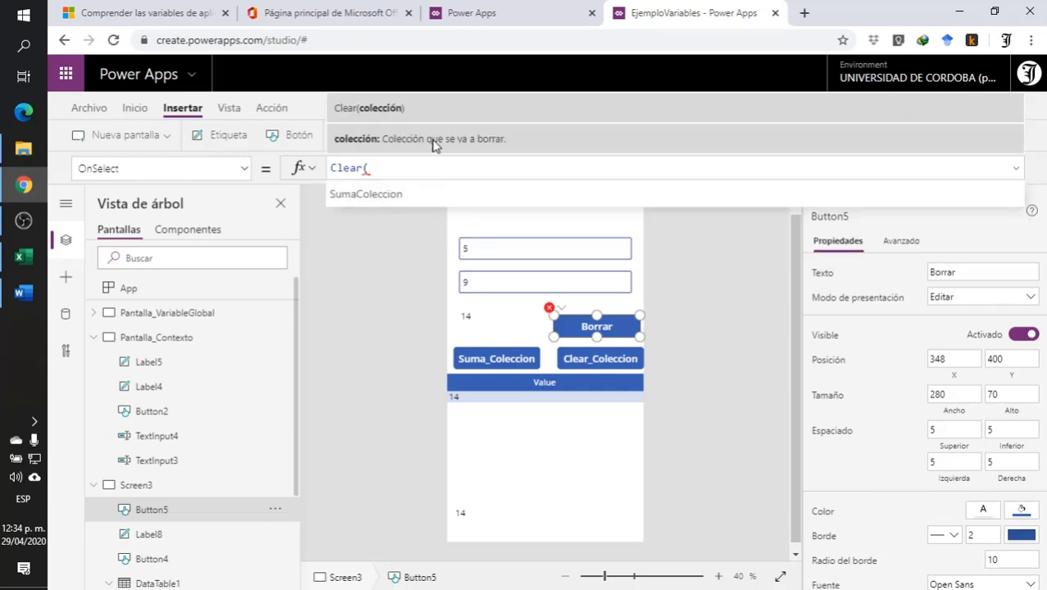
{"action": "type", "text": "Su"}
{"action": "left_click", "coordinate": [491, 194]}
{"action": "type", "text": ")"}
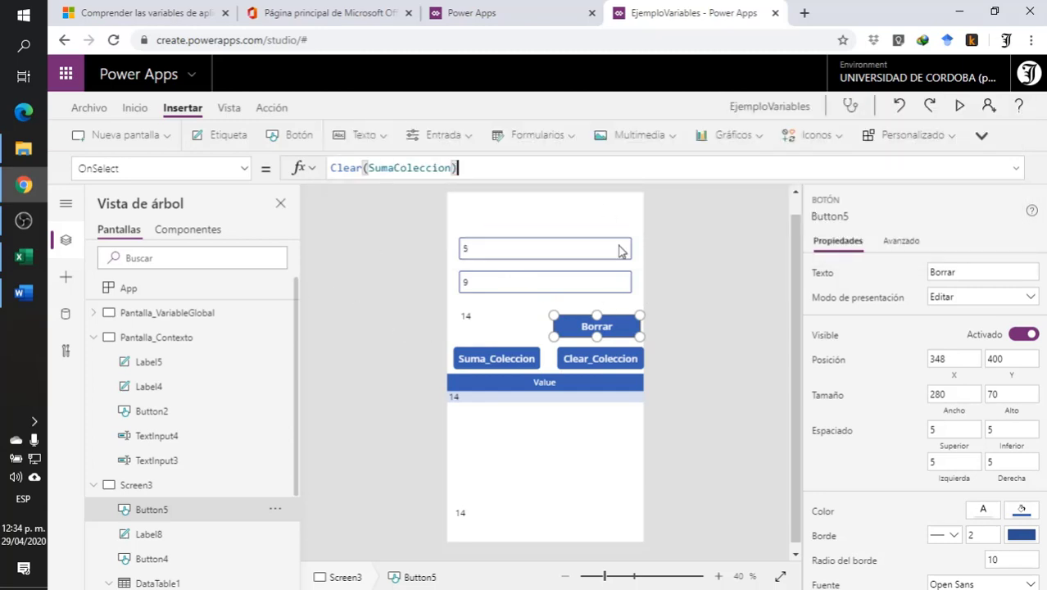
{"action": "left_click", "coordinate": [672, 274]}
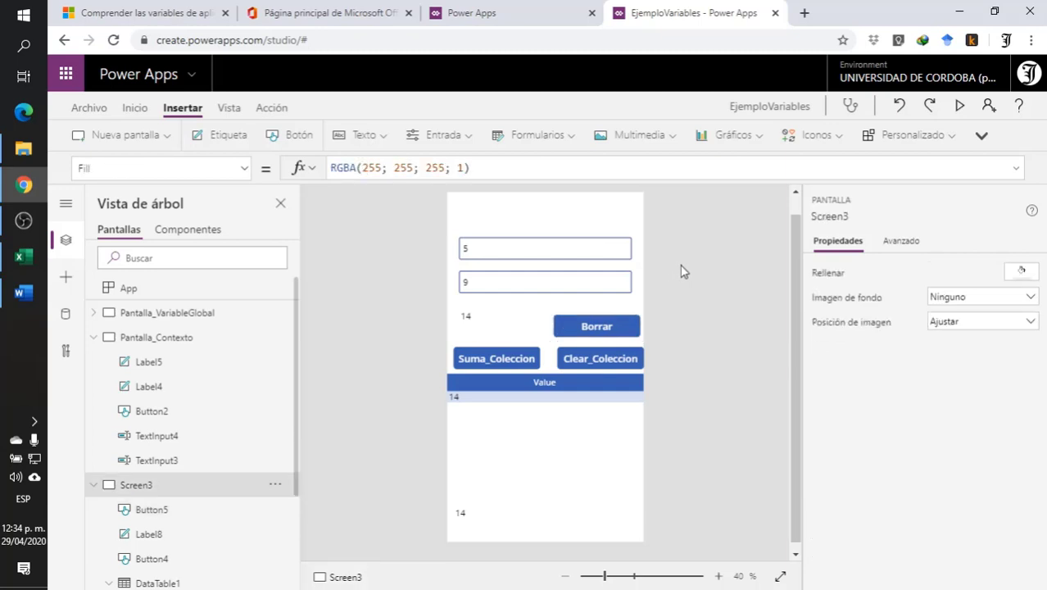
- Preview Screen3, add a sum to the collection with the second input changed to 96, and empty the collection with Borrar
{"action": "left_click", "coordinate": [962, 106]}
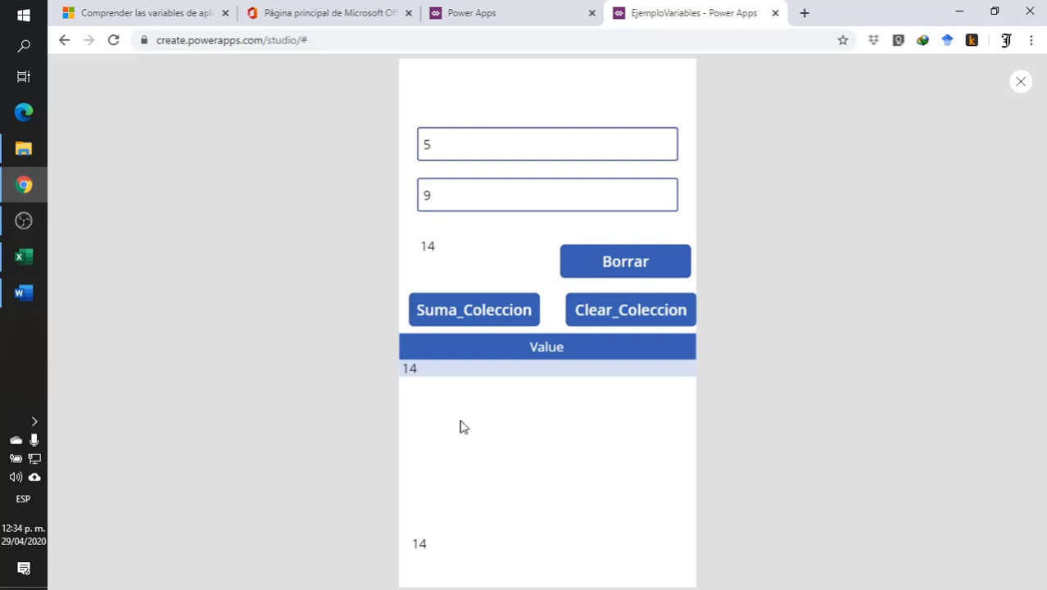
{"action": "left_click", "coordinate": [456, 194]}
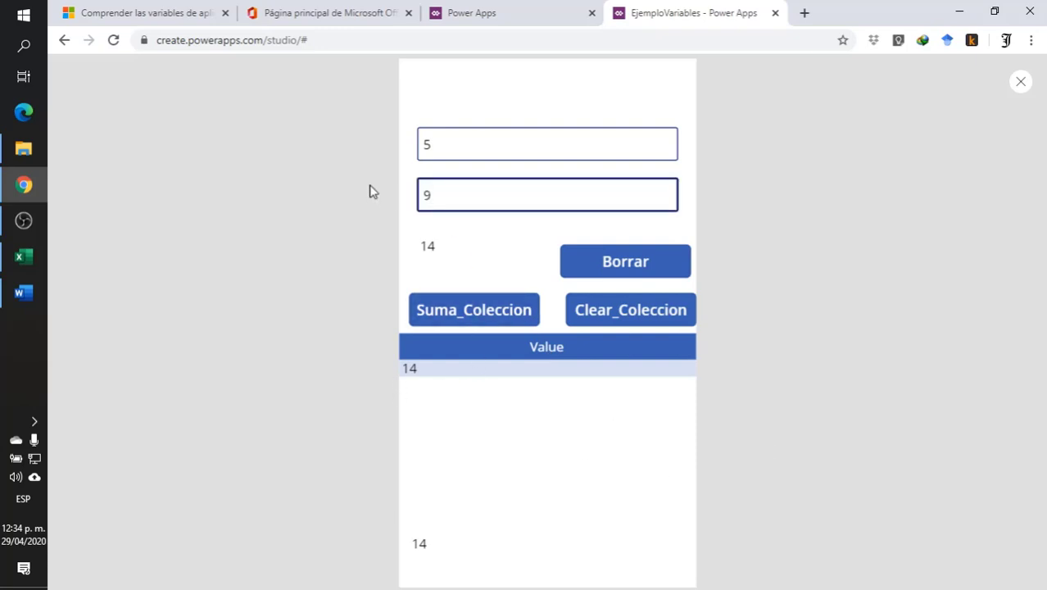
{"action": "type", "text": "6"}
{"action": "left_click", "coordinate": [440, 309]}
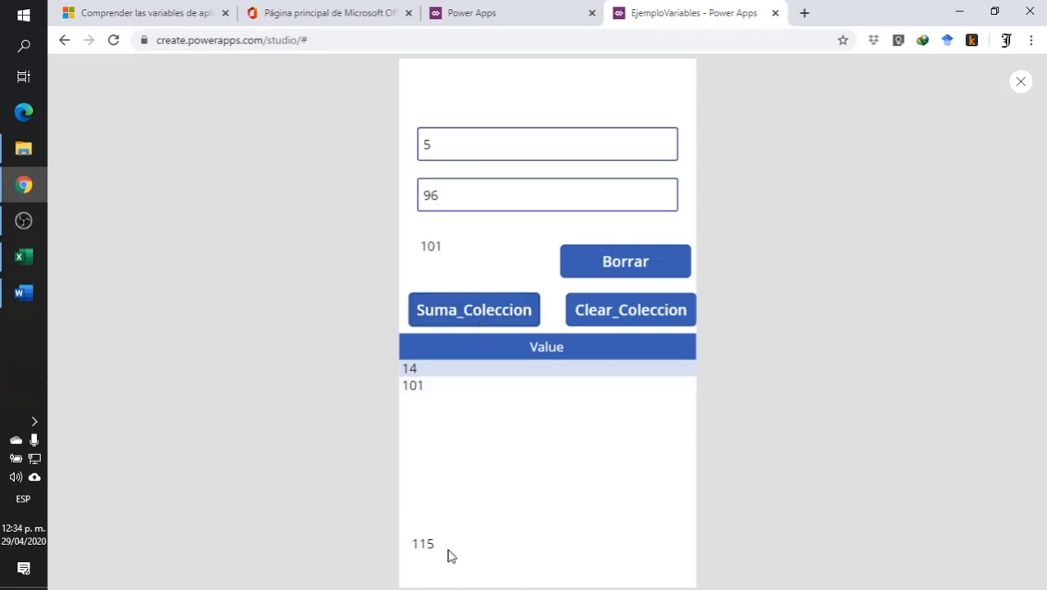
{"action": "left_click", "coordinate": [633, 263]}
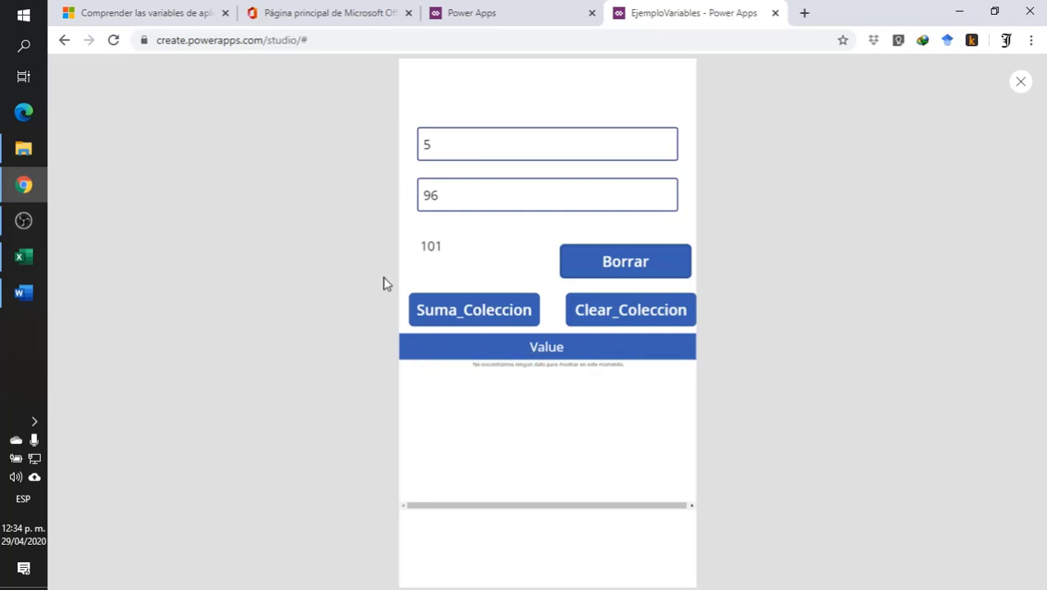
- Add the sums of 5 and 96 and of 5 and 9 to the collection, and test Clear_Coleccion followed by Borrar on it
{"action": "left_click", "coordinate": [472, 316]}
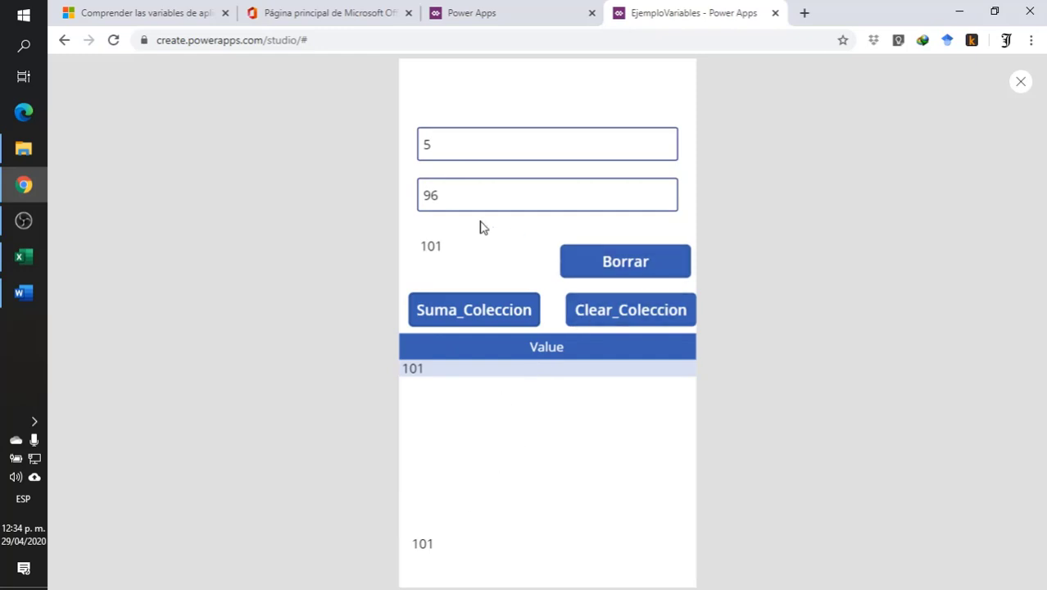
{"action": "left_click", "coordinate": [437, 194]}
{"action": "key", "text": "BackSpace"}
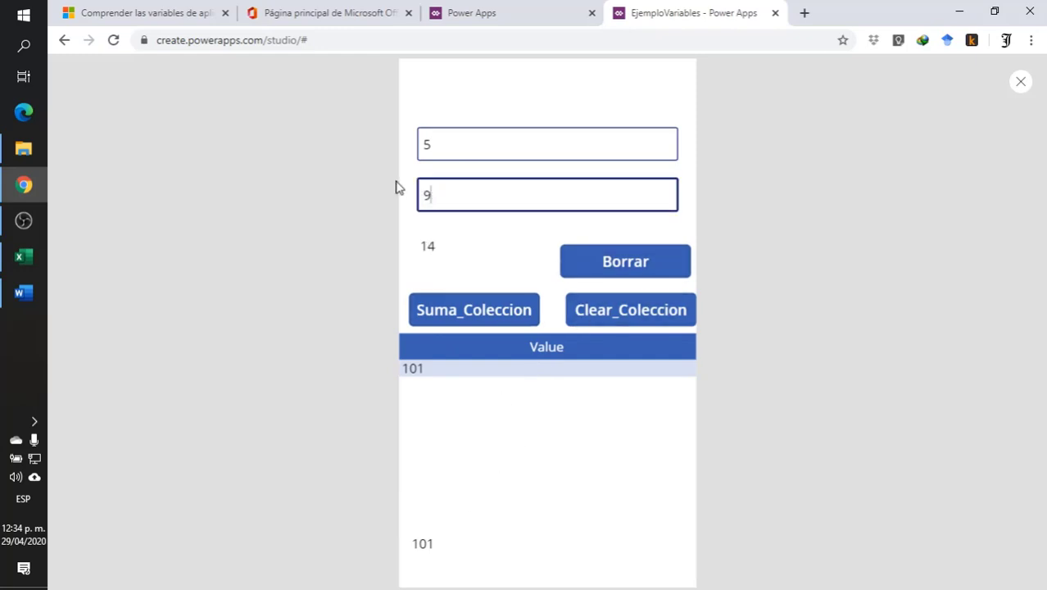
{"action": "left_click", "coordinate": [477, 311]}
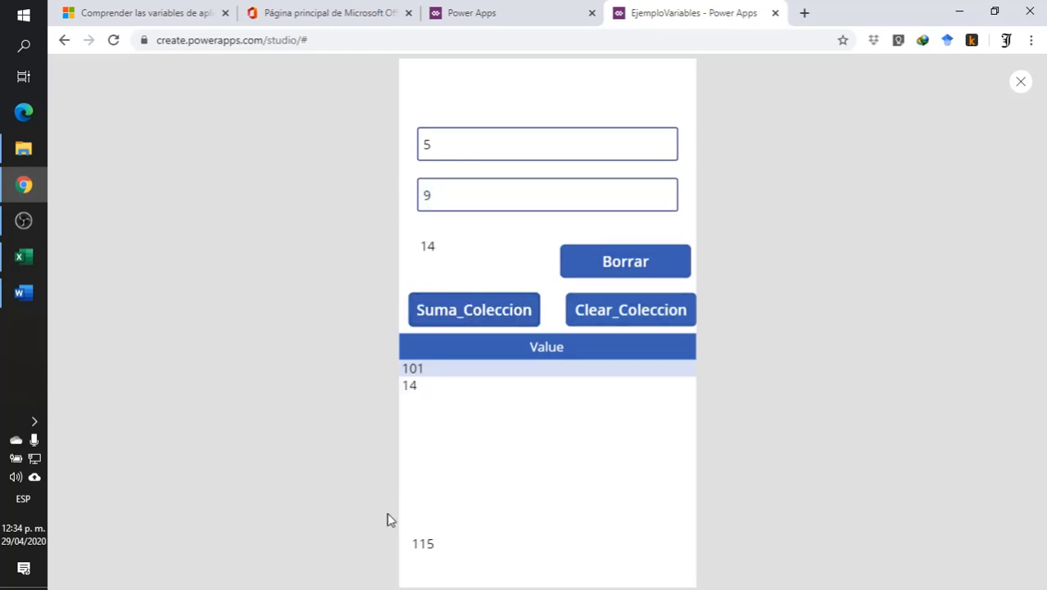
{"action": "left_click", "coordinate": [636, 318]}
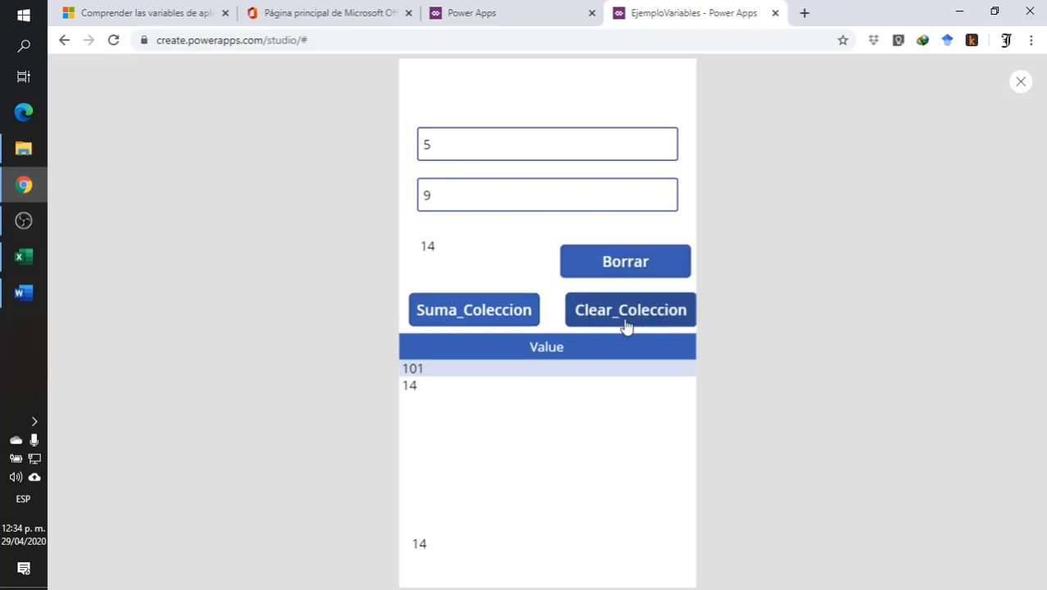
{"action": "left_click", "coordinate": [645, 261]}
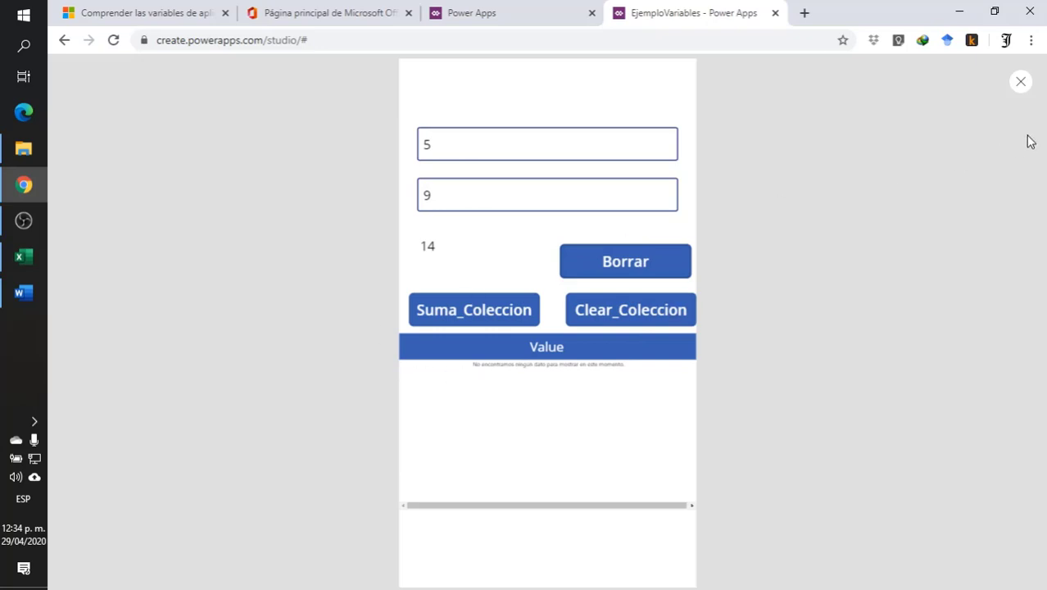
- Close the preview and collapse Pantalla_Contexto and Screen3 in the tree view
{"action": "left_click", "coordinate": [1020, 84]}
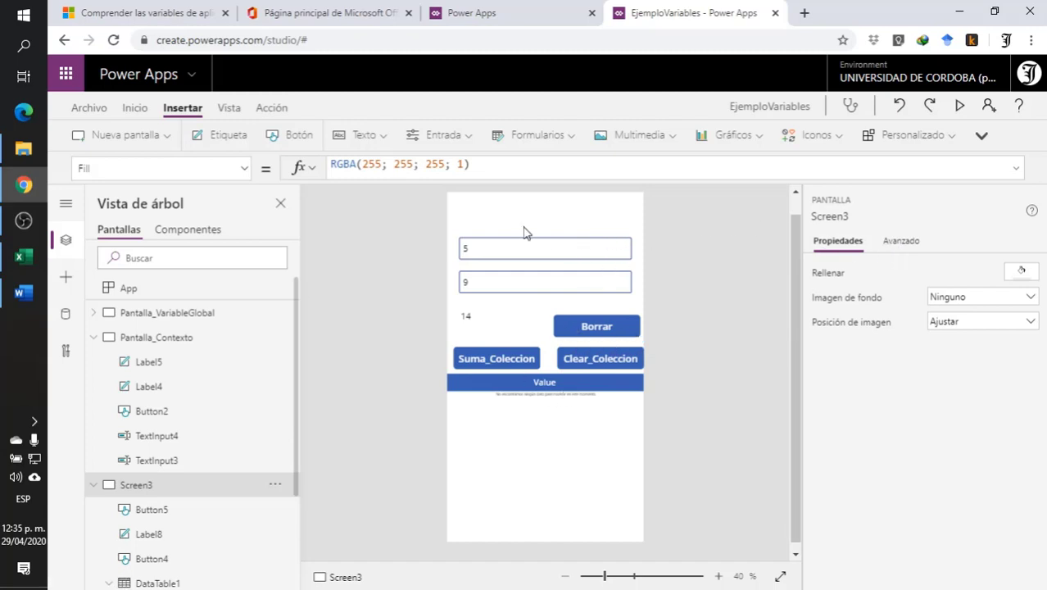
{"action": "left_click", "coordinate": [91, 337]}
{"action": "left_click", "coordinate": [92, 363]}
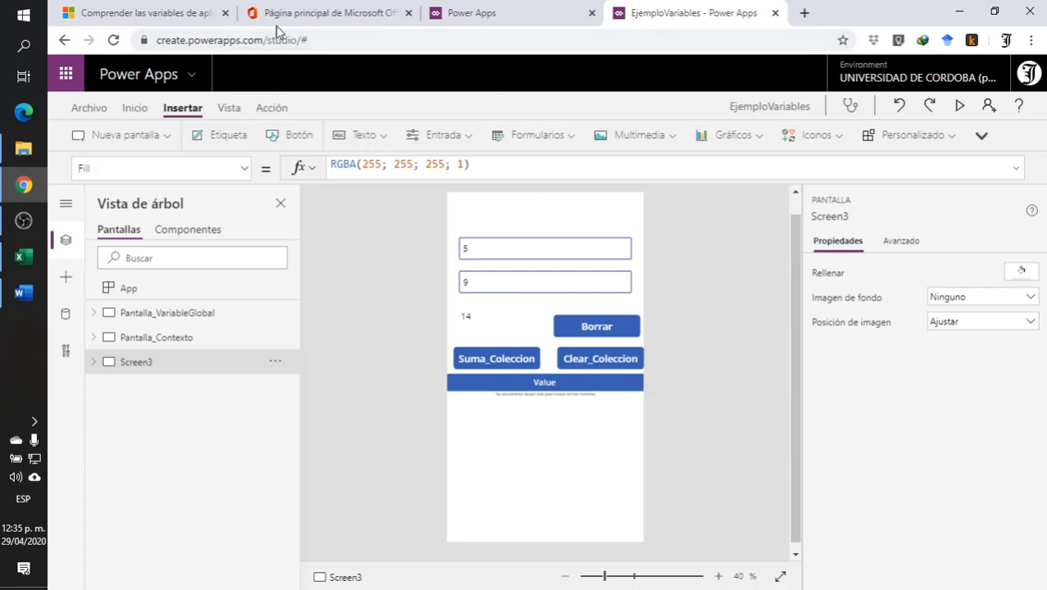
- Switch to the Microsoft variables documentation and review the collection steps on the data table, viewing collections, and the LoadData and SaveData formulas
{"action": "left_click", "coordinate": [176, 13]}
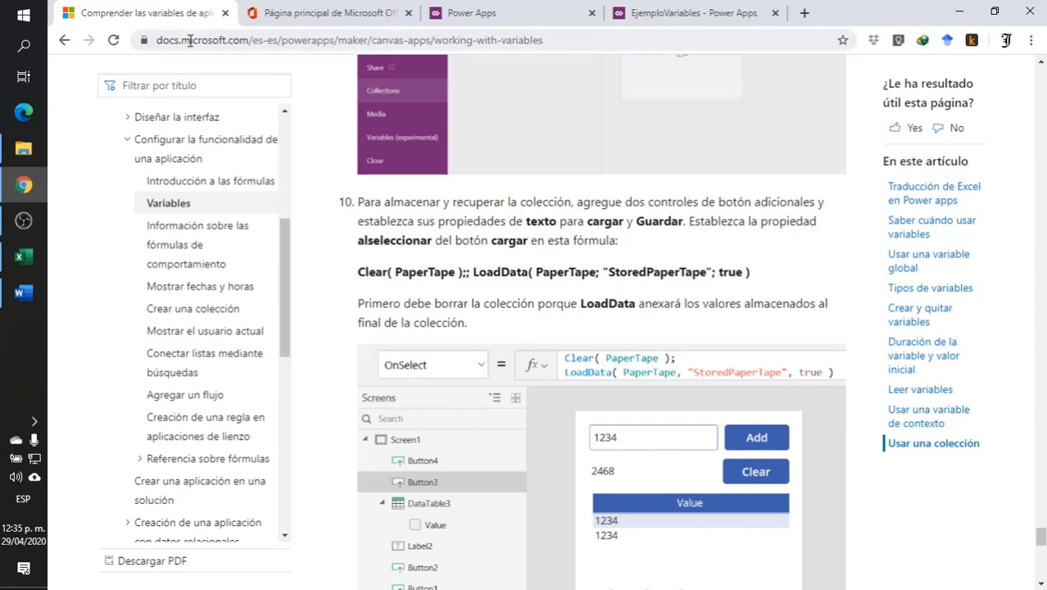
{"action": "scroll", "coordinate": [697, 381], "scroll_direction": "down", "scroll_amount": 10}
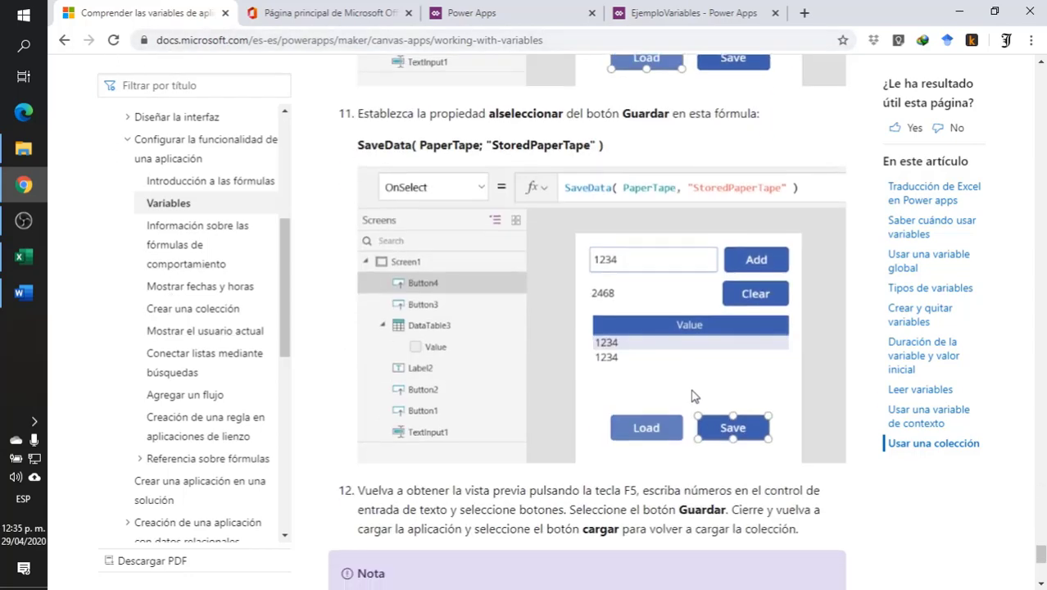
{"action": "scroll", "coordinate": [679, 399], "scroll_direction": "up", "scroll_amount": 8}
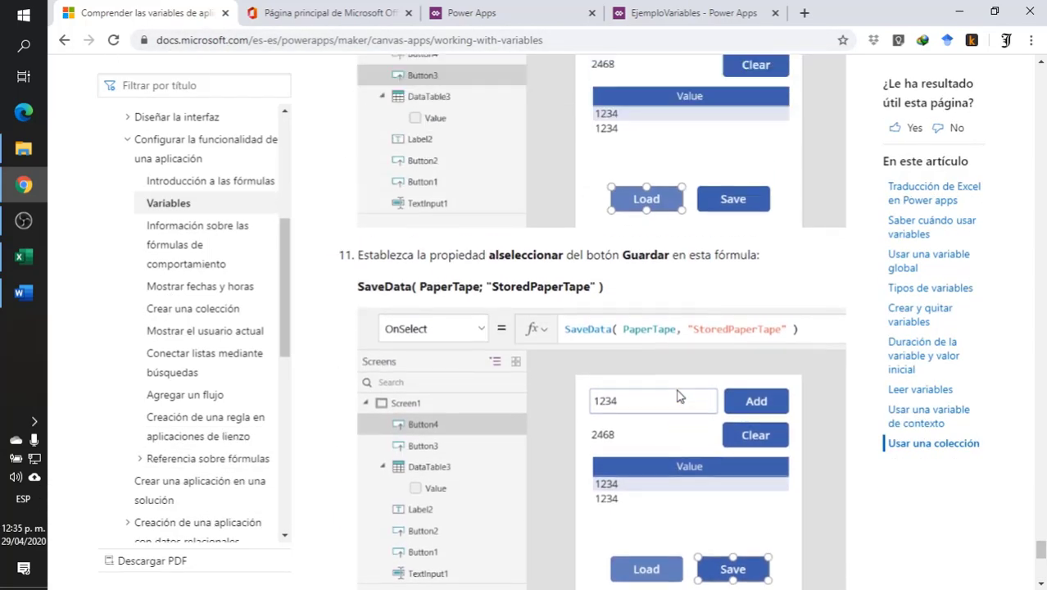
{"action": "scroll", "coordinate": [674, 397], "scroll_direction": "up", "scroll_amount": 2}
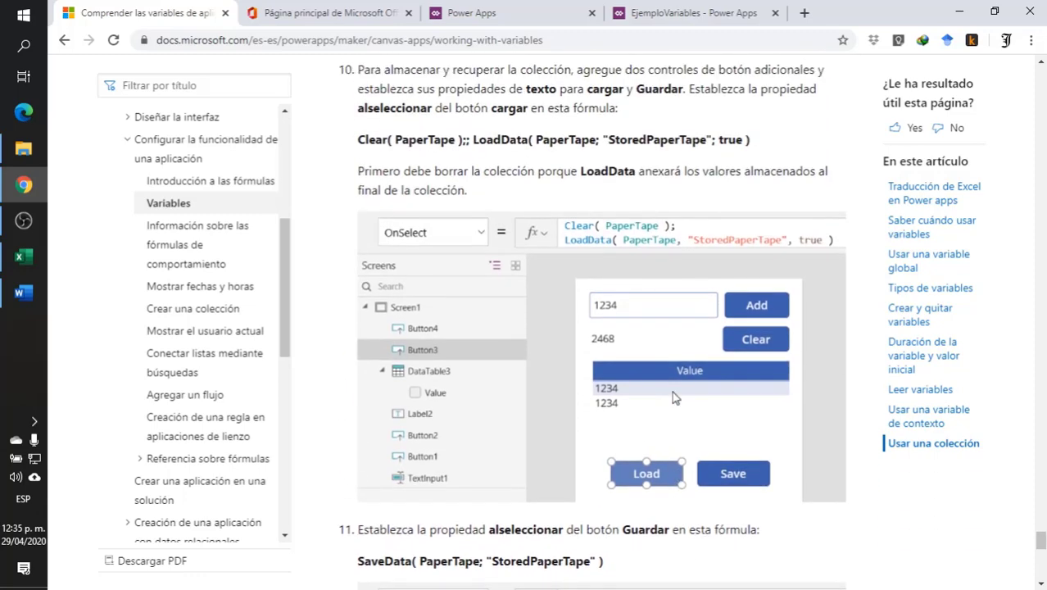
{"action": "scroll", "coordinate": [672, 391], "scroll_direction": "up", "scroll_amount": 3}
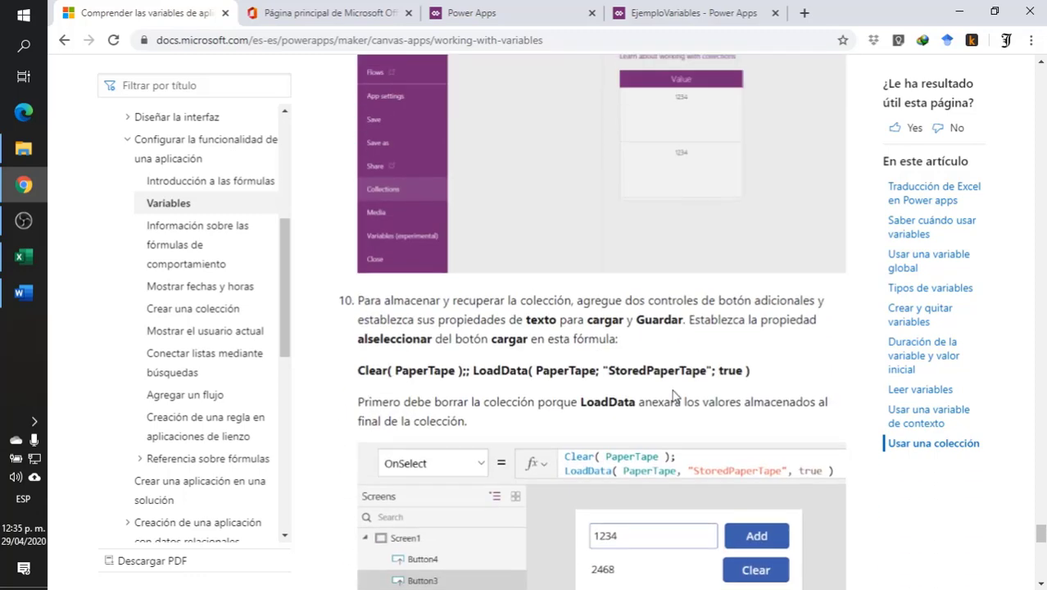
{"action": "scroll", "coordinate": [672, 385], "scroll_direction": "up", "scroll_amount": 5}
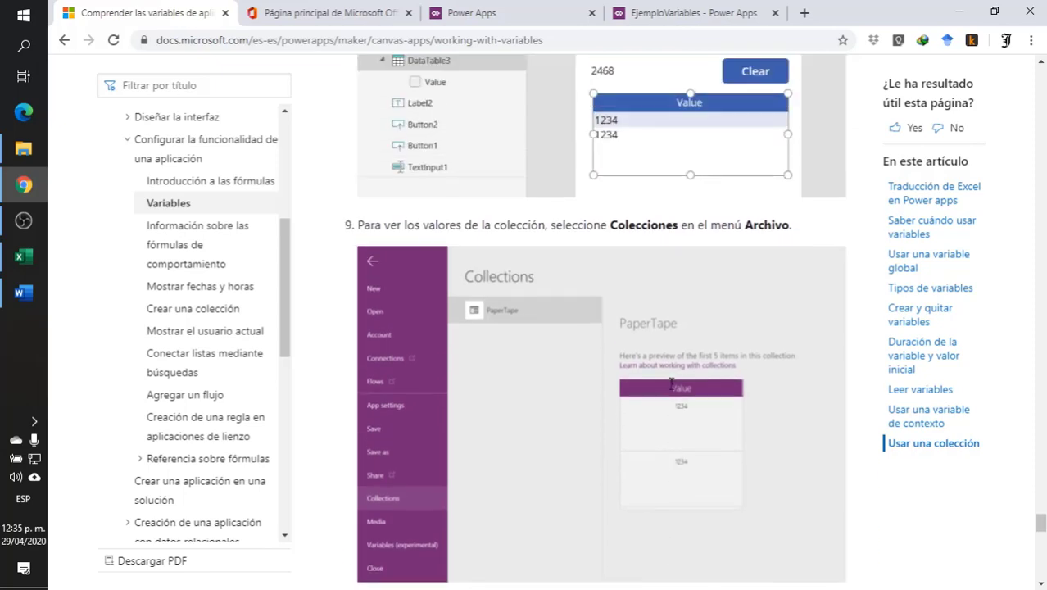
{"action": "scroll", "coordinate": [670, 380], "scroll_direction": "down", "scroll_amount": 5}
{"action": "scroll", "coordinate": [668, 396], "scroll_direction": "up", "scroll_amount": 8}
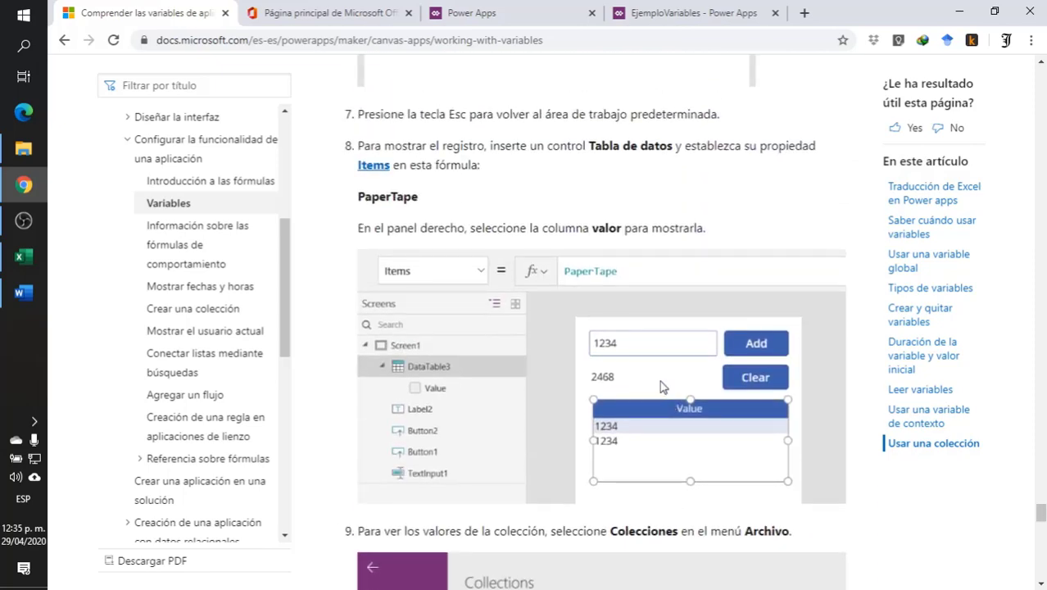
{"action": "scroll", "coordinate": [659, 380], "scroll_direction": "down", "scroll_amount": 4}
{"action": "scroll", "coordinate": [651, 399], "scroll_direction": "up", "scroll_amount": 3}
{"action": "scroll", "coordinate": [651, 399], "scroll_direction": "down", "scroll_amount": 7}
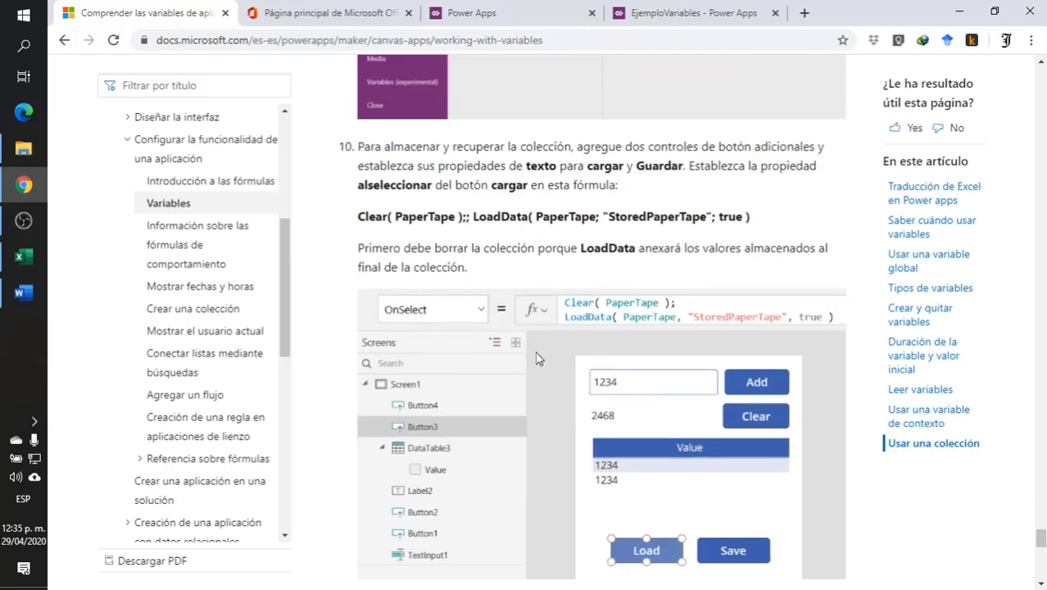
{"action": "scroll", "coordinate": [538, 359], "scroll_direction": "down", "scroll_amount": 5}
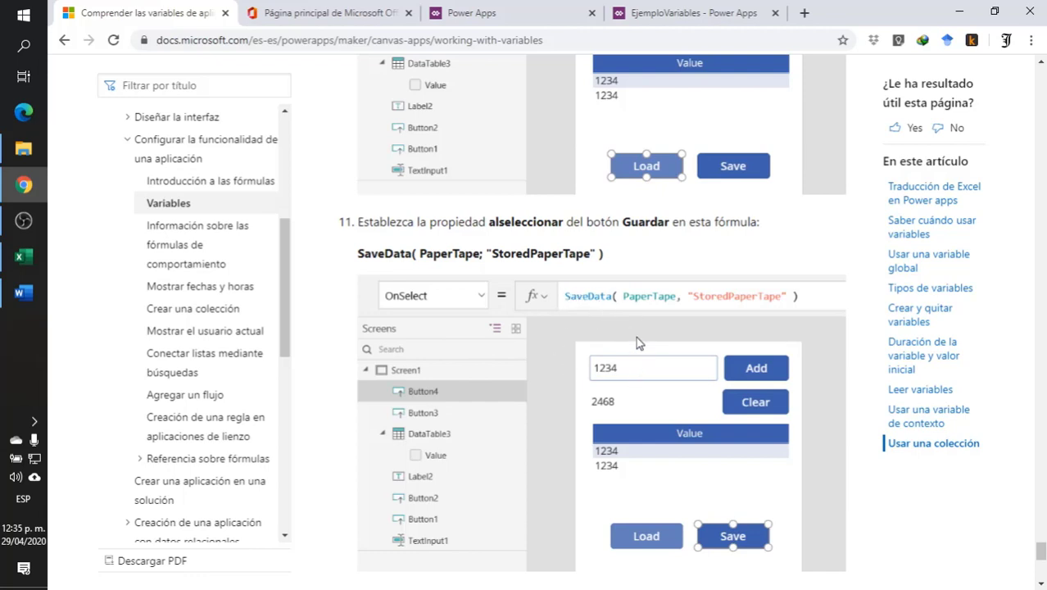
{"action": "scroll", "coordinate": [589, 320], "scroll_direction": "up", "scroll_amount": 1}
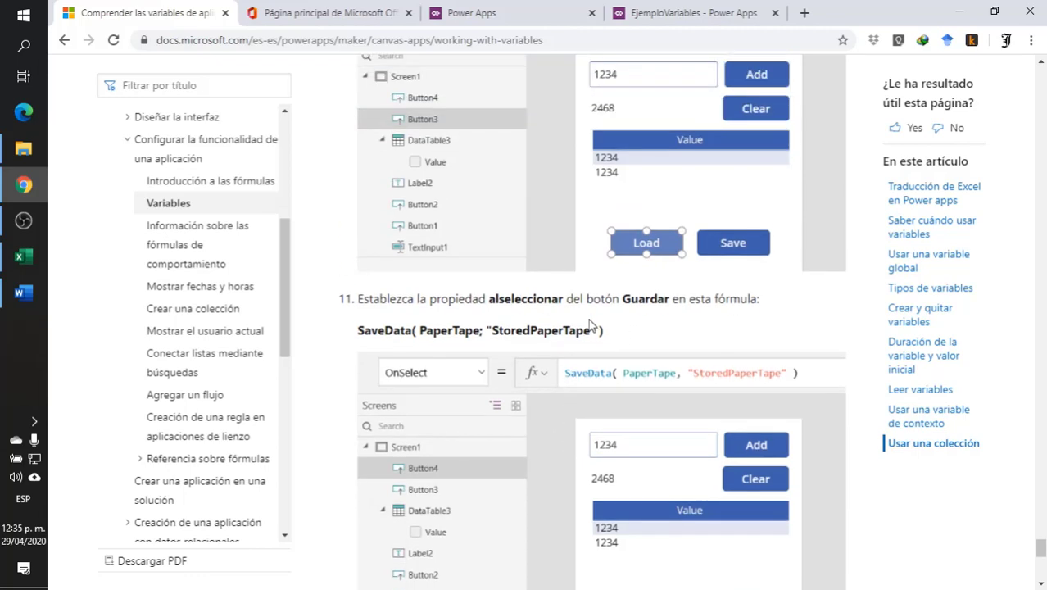
{"action": "scroll", "coordinate": [590, 324], "scroll_direction": "up", "scroll_amount": 4}
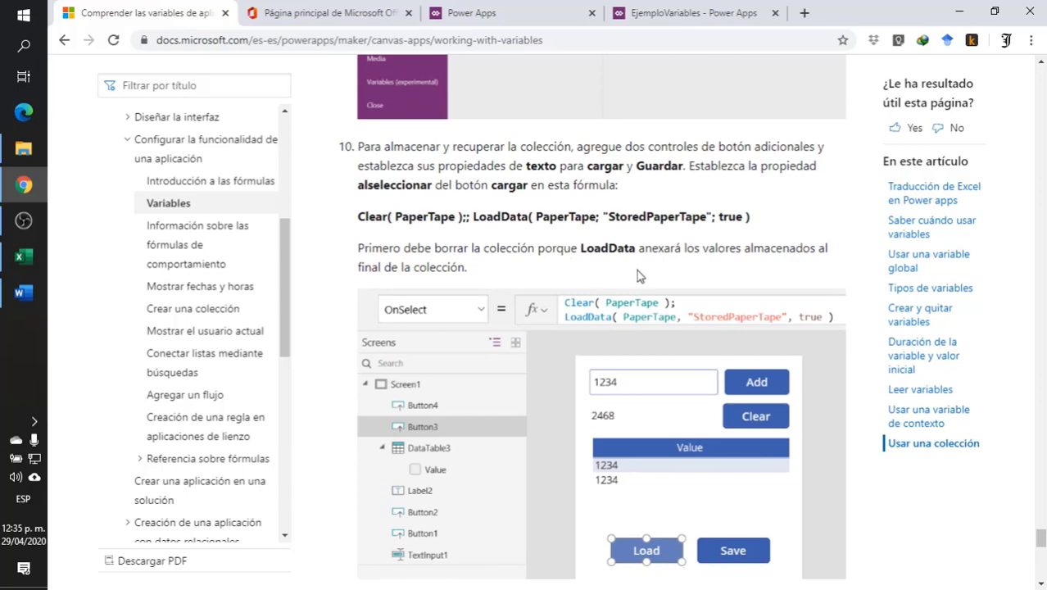
{"action": "scroll", "coordinate": [709, 455], "scroll_direction": "down", "scroll_amount": 3}
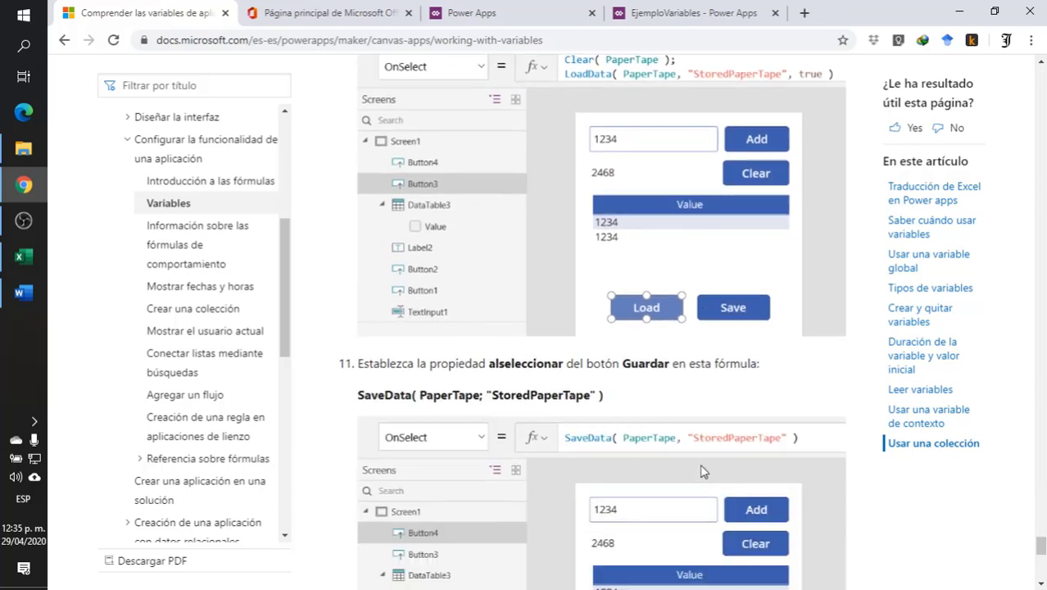
{"action": "scroll", "coordinate": [690, 468], "scroll_direction": "up", "scroll_amount": 3}
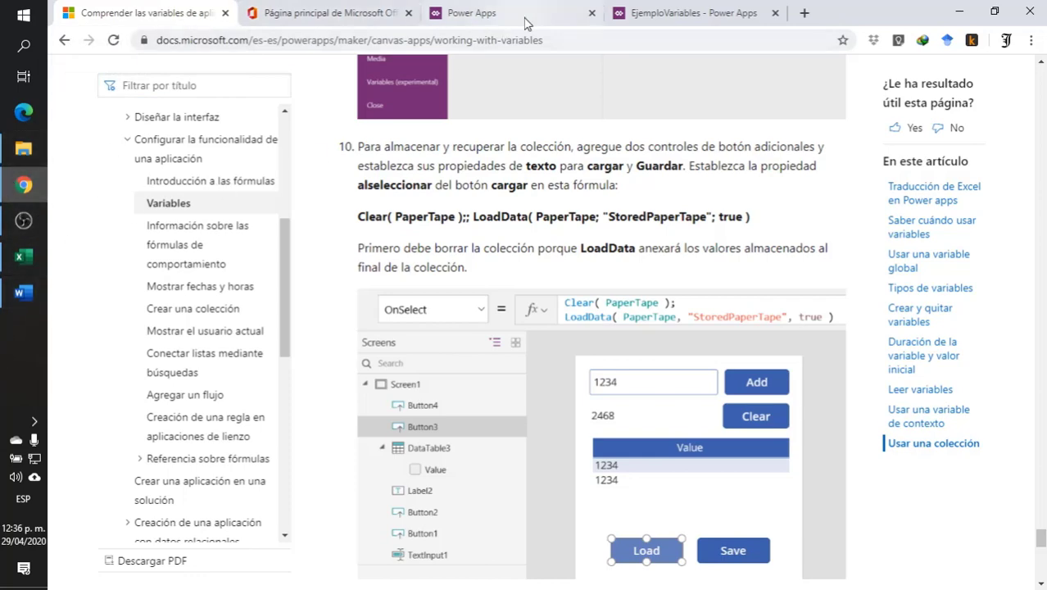
- Switch to the EjemploVariables app in Power Apps and shorten the data table below the collection buttons on Screen3
{"action": "left_click", "coordinate": [669, 17]}
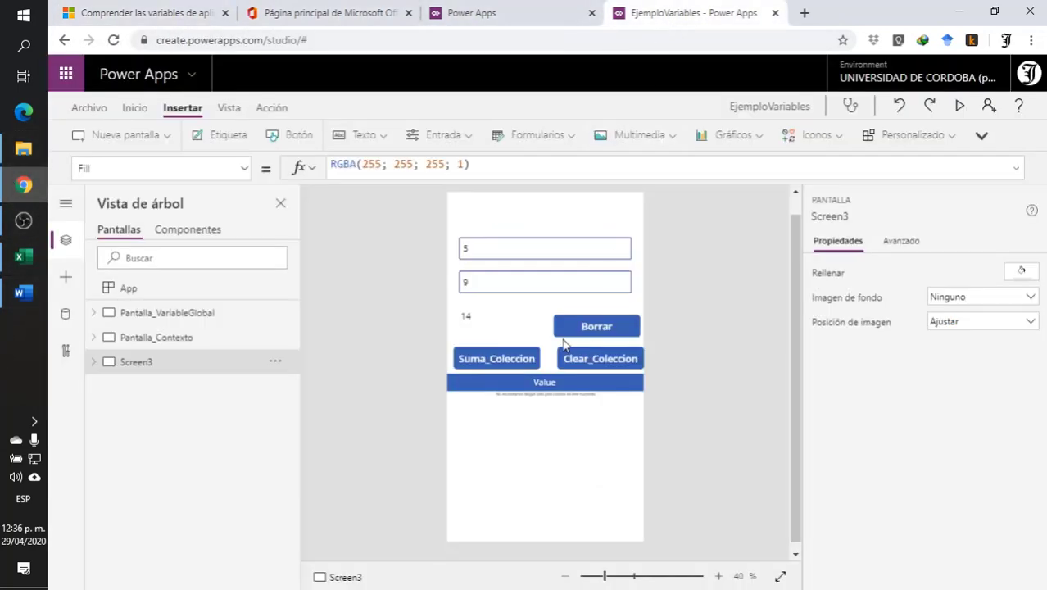
{"action": "left_click", "coordinate": [551, 419]}
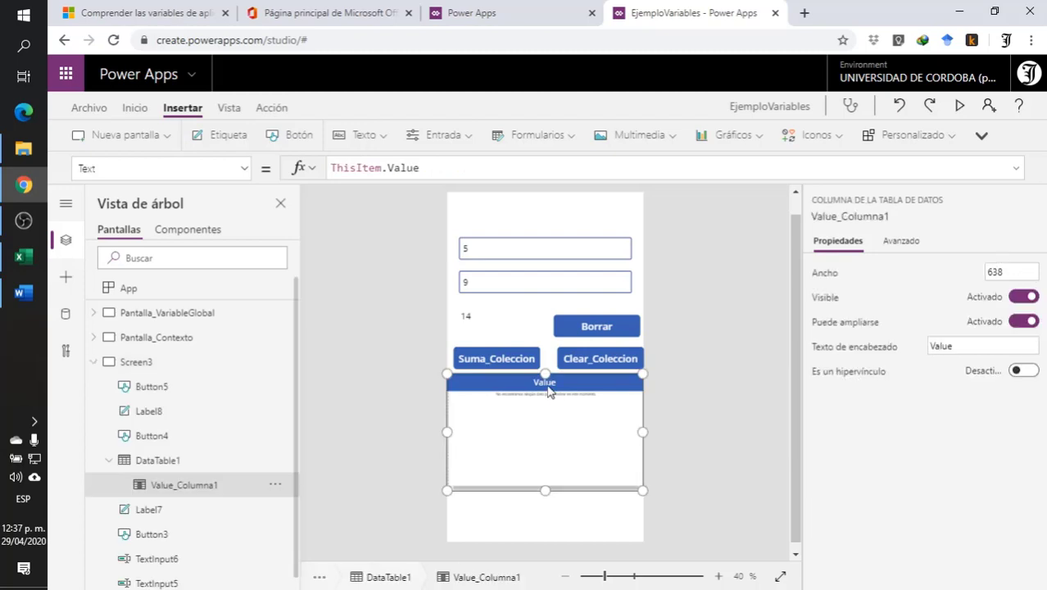
{"action": "left_click_drag", "start_coordinate": [545, 374], "coordinate": [547, 397]}
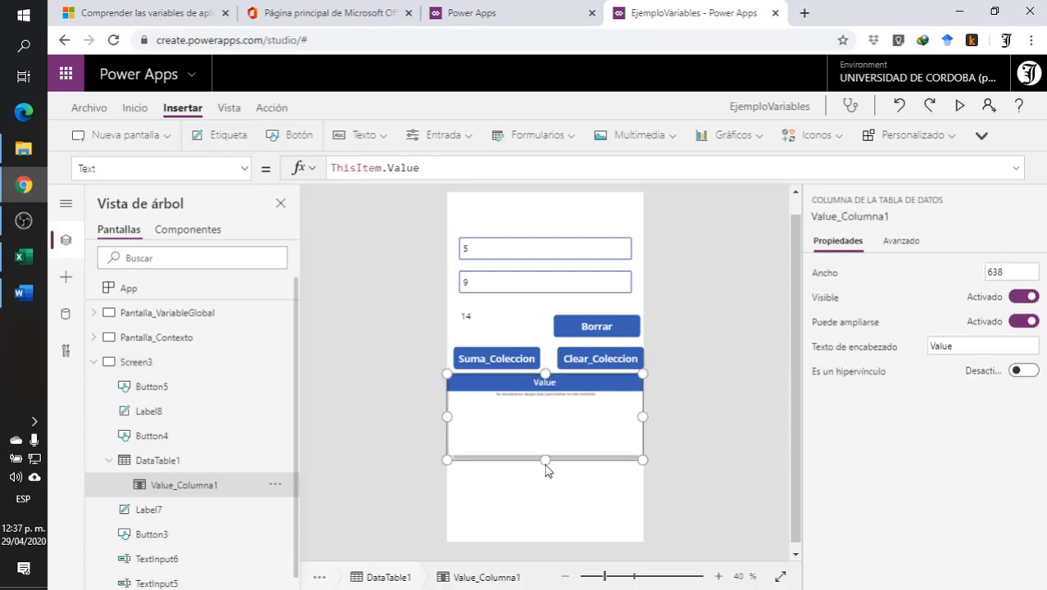
{"action": "left_click_drag", "start_coordinate": [545, 458], "coordinate": [547, 447]}
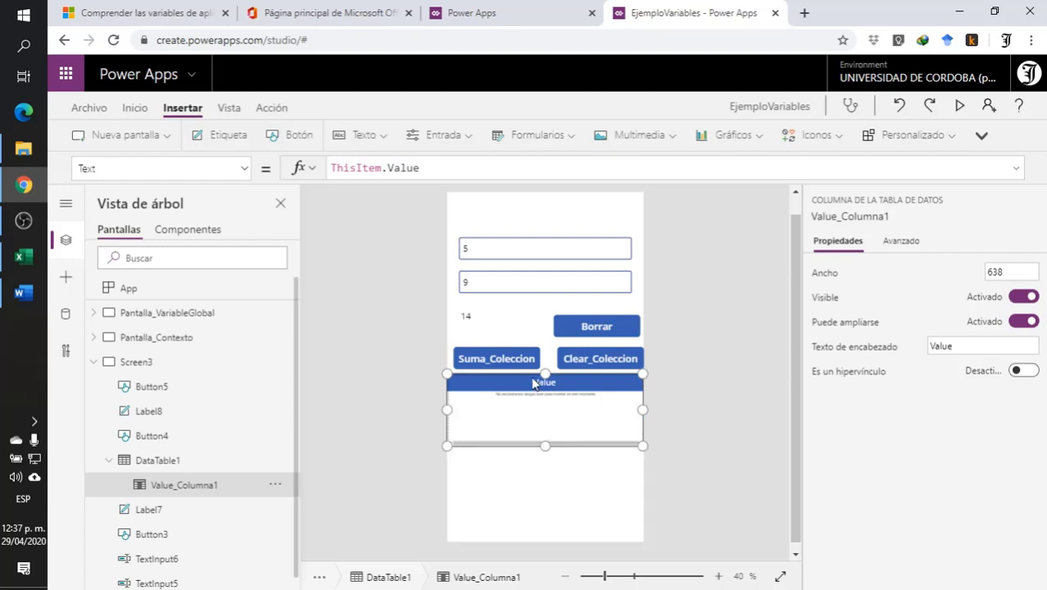
{"action": "left_click", "coordinate": [521, 469]}
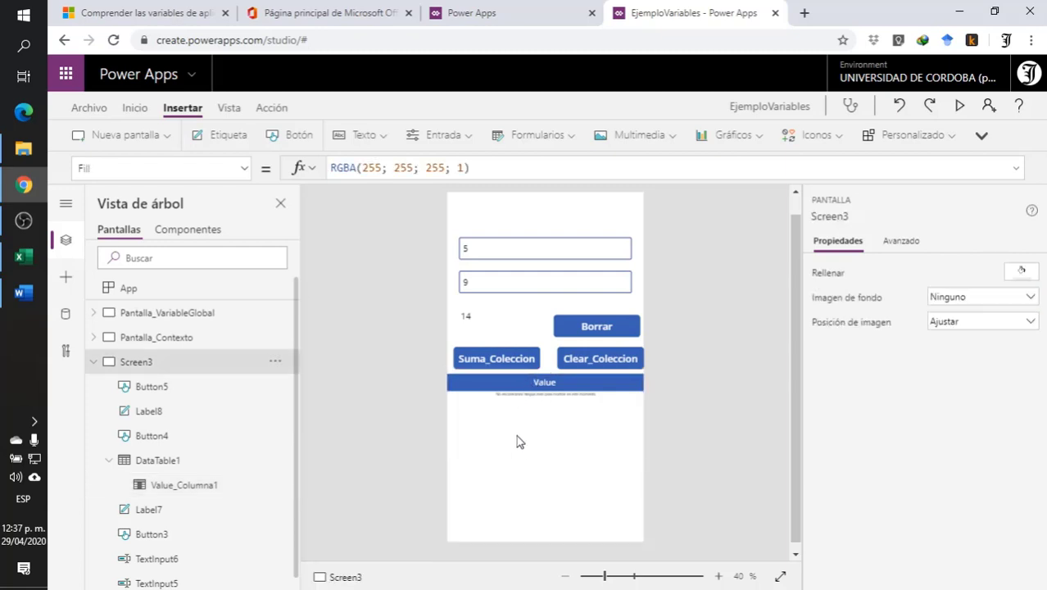
- Readjust the data table's lower edge to make it slightly taller and select the collection total label beneath it
{"action": "left_click", "coordinate": [517, 381]}
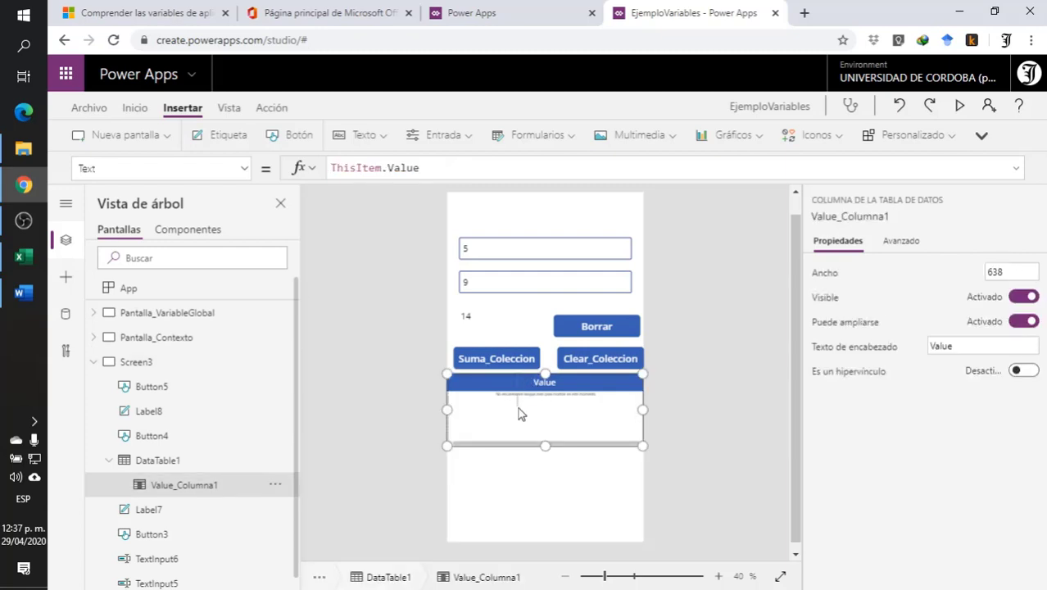
{"action": "left_click", "coordinate": [554, 445]}
{"action": "left_click", "coordinate": [598, 398]}
{"action": "left_click_drag", "start_coordinate": [544, 375], "coordinate": [542, 456]}
{"action": "left_click", "coordinate": [535, 502]}
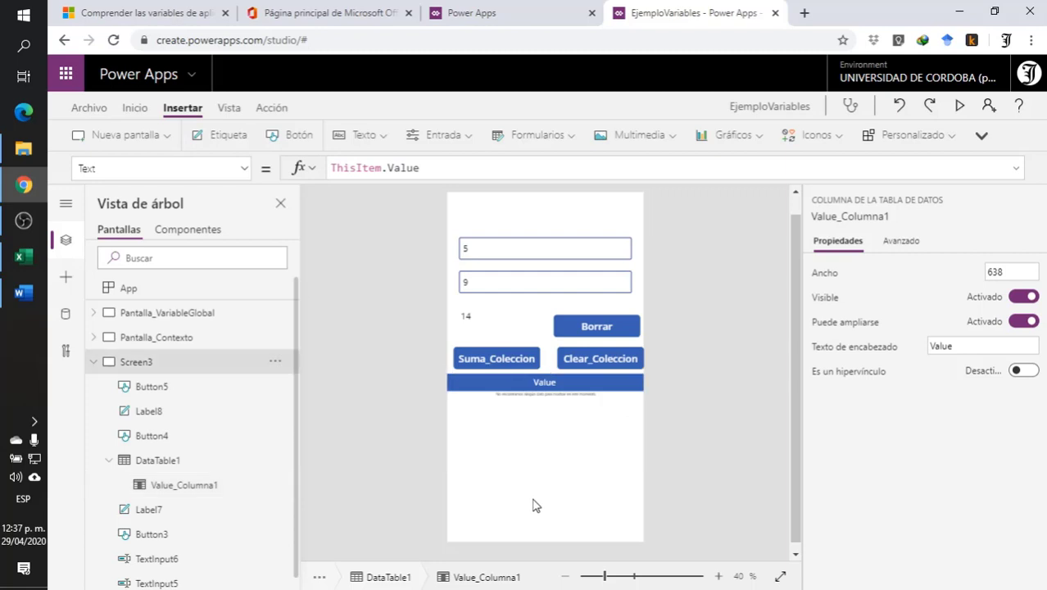
{"action": "left_click", "coordinate": [528, 519]}
{"action": "left_click", "coordinate": [538, 453]}
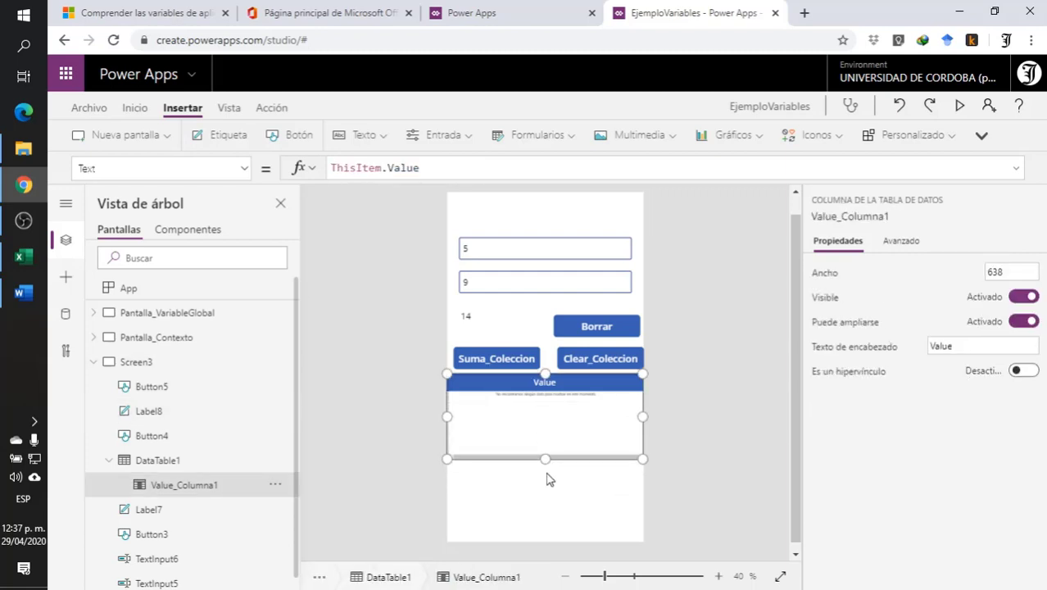
{"action": "left_click", "coordinate": [545, 502]}
{"action": "left_click", "coordinate": [551, 407]}
{"action": "left_click_drag", "start_coordinate": [548, 458], "coordinate": [554, 477]}
{"action": "left_click", "coordinate": [541, 501]}
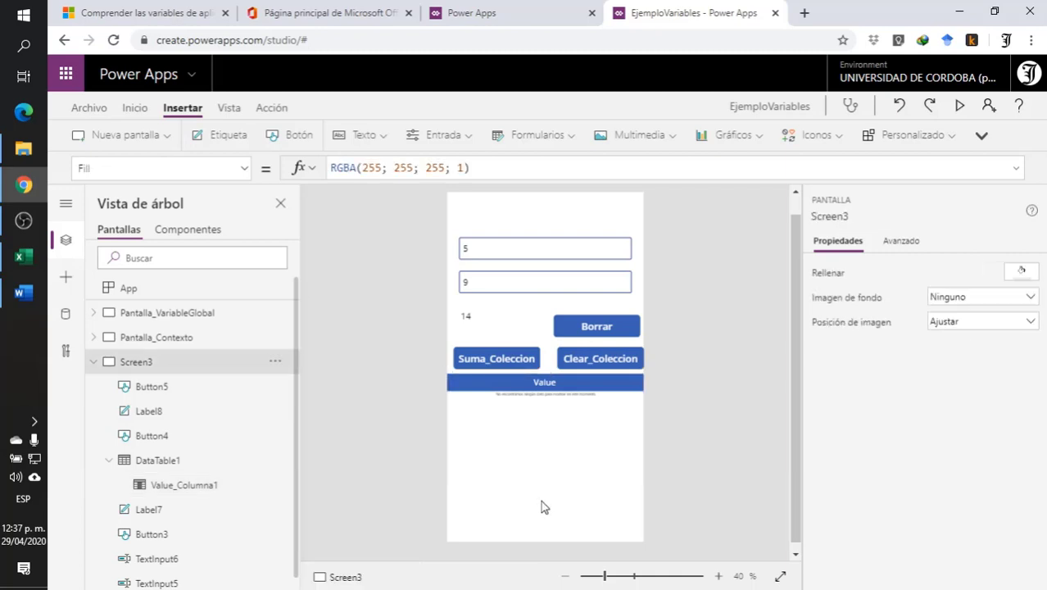
{"action": "left_click", "coordinate": [536, 512]}
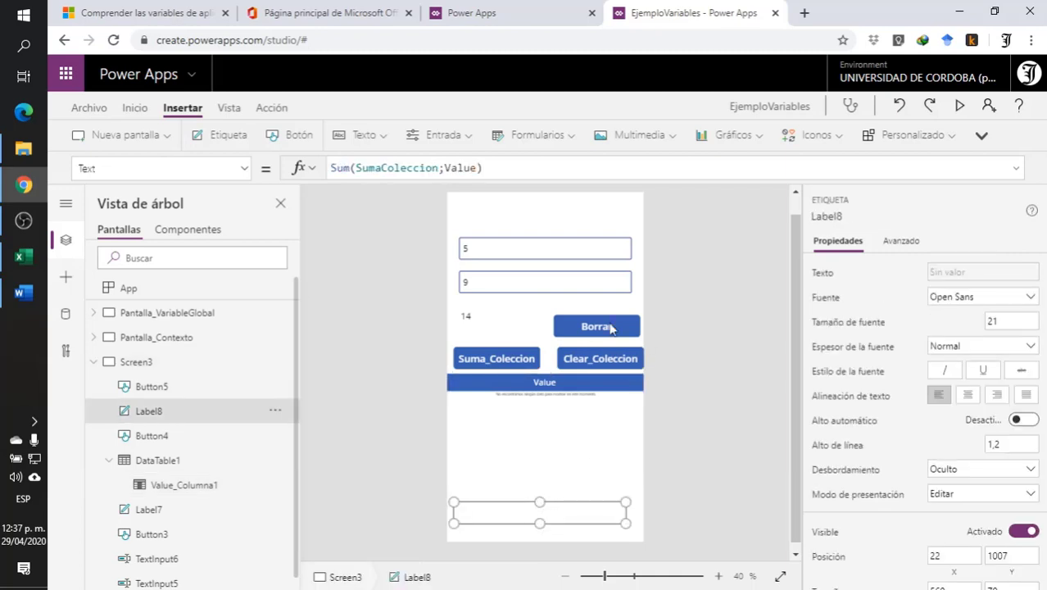
- Move the two text inputs and the sum label up on Screen3 to free space above the buttons
{"action": "left_click", "coordinate": [528, 238]}
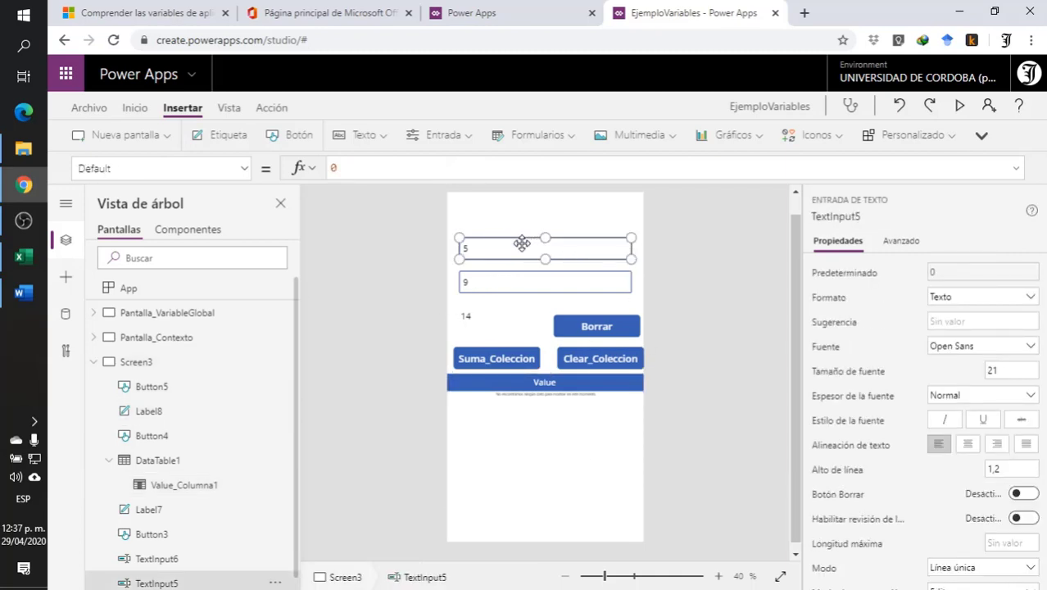
{"action": "left_click_drag", "start_coordinate": [524, 244], "coordinate": [523, 214]}
{"action": "left_click", "coordinate": [522, 282]}
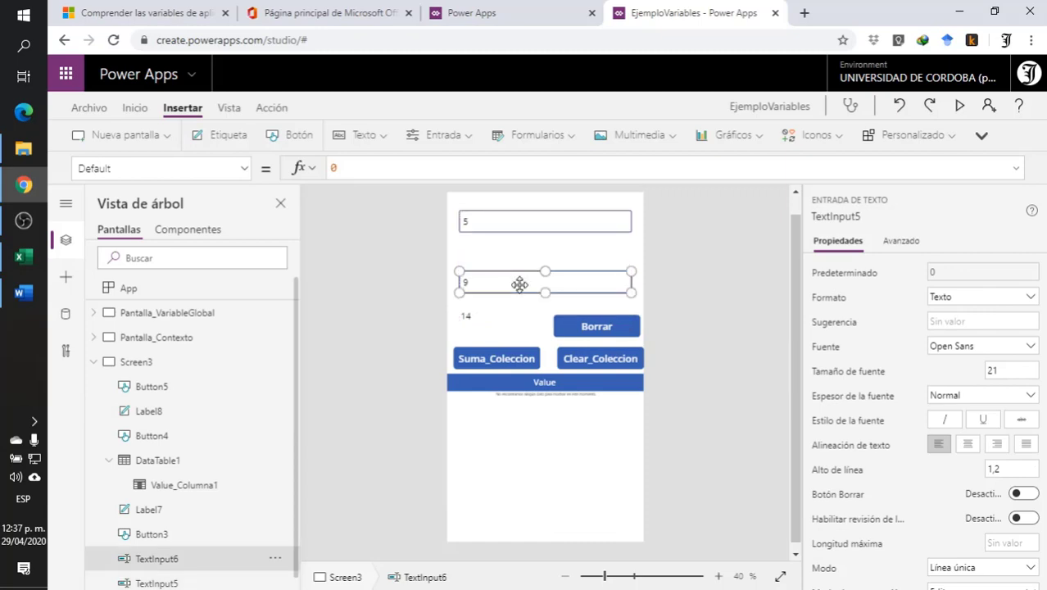
{"action": "left_click_drag", "start_coordinate": [521, 283], "coordinate": [523, 252]}
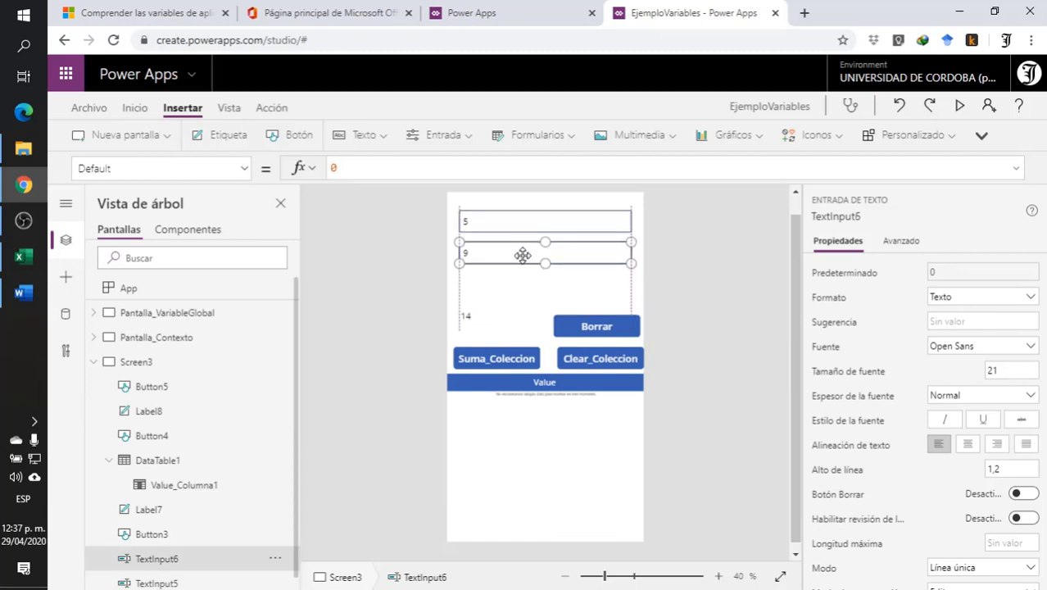
{"action": "left_click", "coordinate": [482, 317]}
{"action": "left_click_drag", "start_coordinate": [482, 317], "coordinate": [485, 282]}
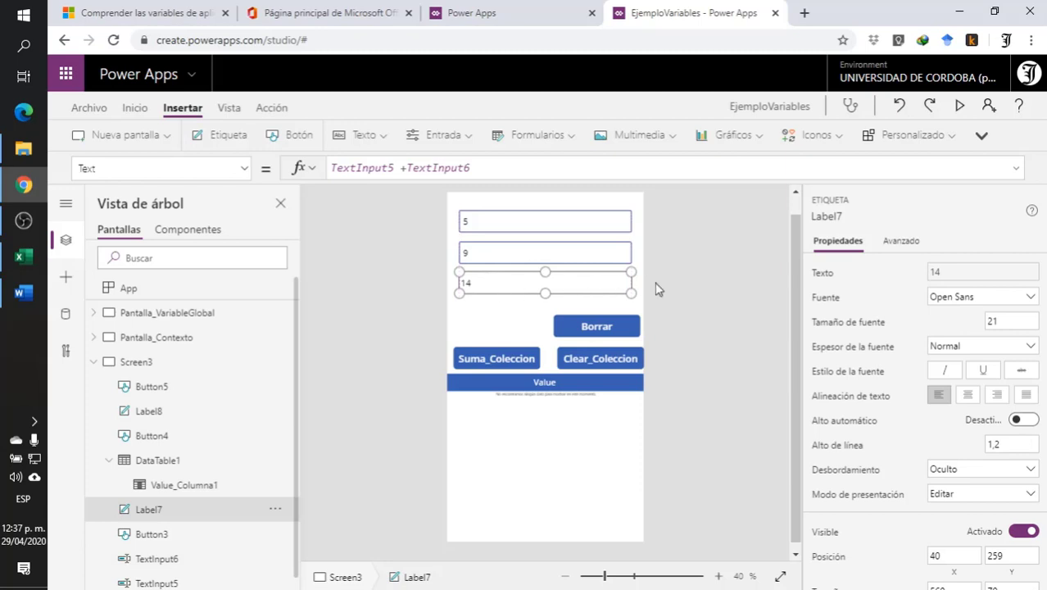
{"action": "left_click", "coordinate": [591, 305]}
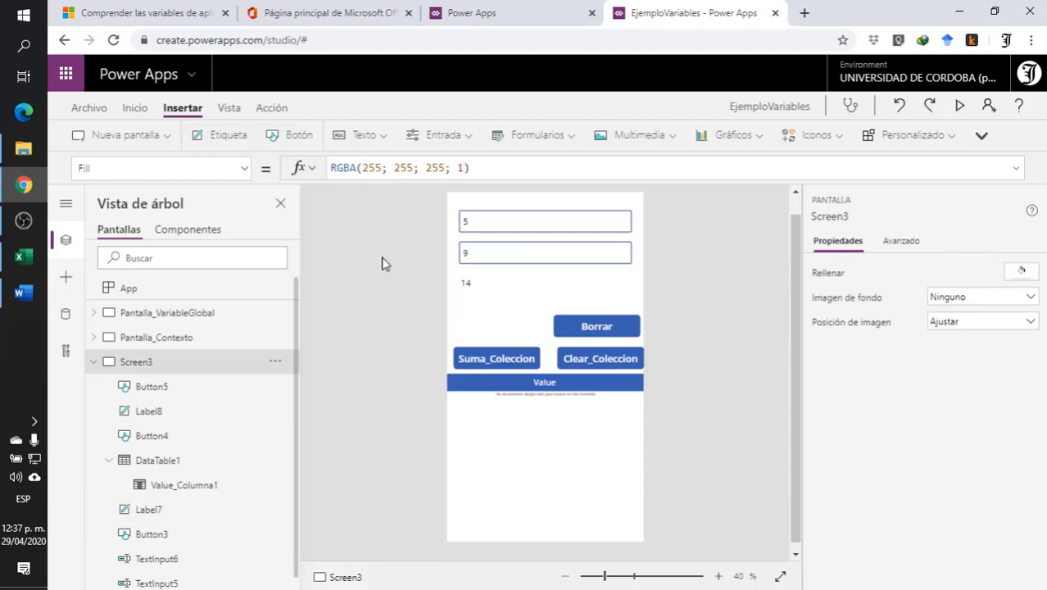
- Insert a button just below the sum label at X 22, Y 345 and set its text to Grabar
{"action": "left_click", "coordinate": [299, 136]}
{"action": "left_click_drag", "start_coordinate": [538, 248], "coordinate": [520, 325]}
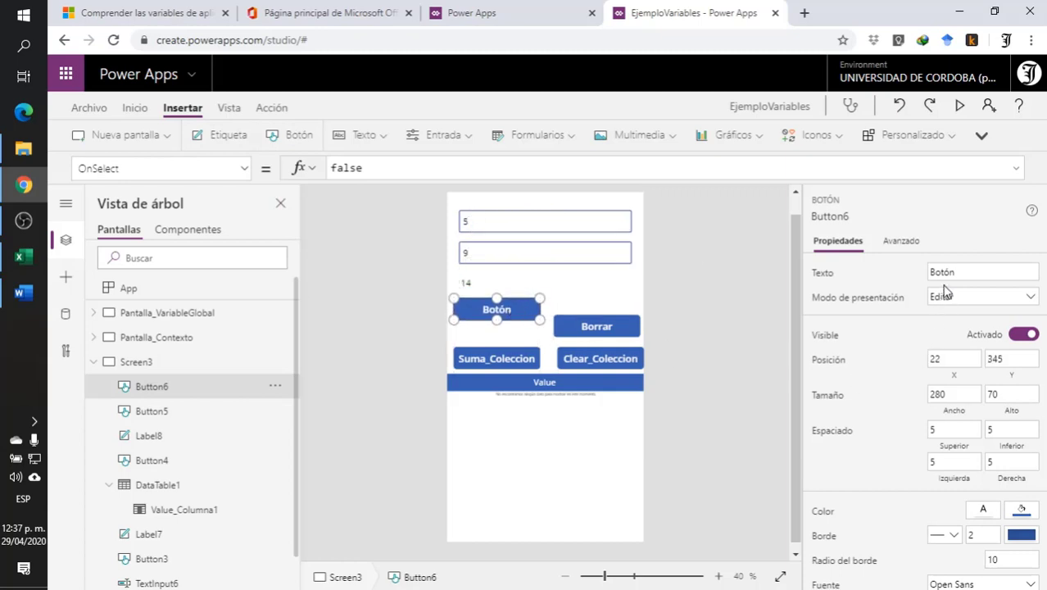
{"action": "left_click", "coordinate": [966, 272]}
{"action": "left_click_drag", "start_coordinate": [965, 272], "coordinate": [864, 276]}
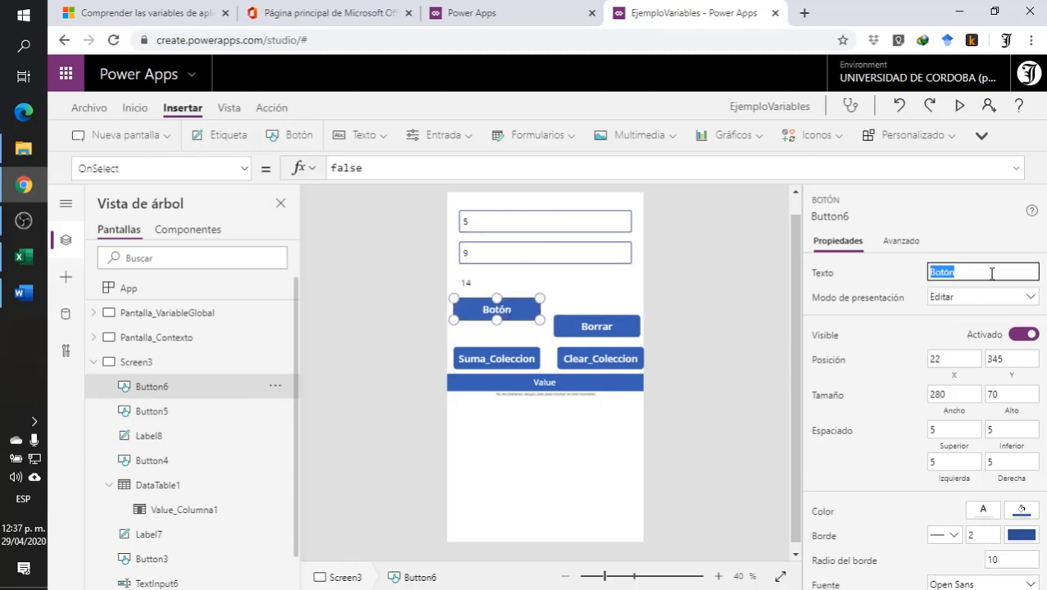
{"action": "type", "text": "Grabar"}
{"action": "left_click", "coordinate": [701, 291]}
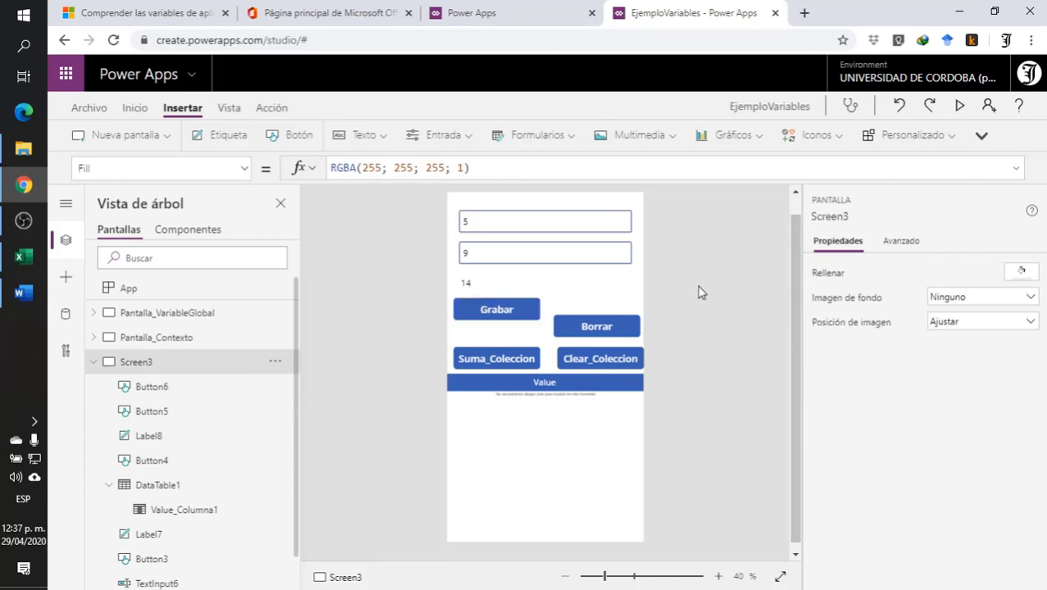
- Insert another button between Grabar and Suma_Coleccion at X 22, Y 424 and set its text to Cargar
{"action": "left_click", "coordinate": [295, 136]}
{"action": "left_click_drag", "start_coordinate": [510, 227], "coordinate": [489, 332]}
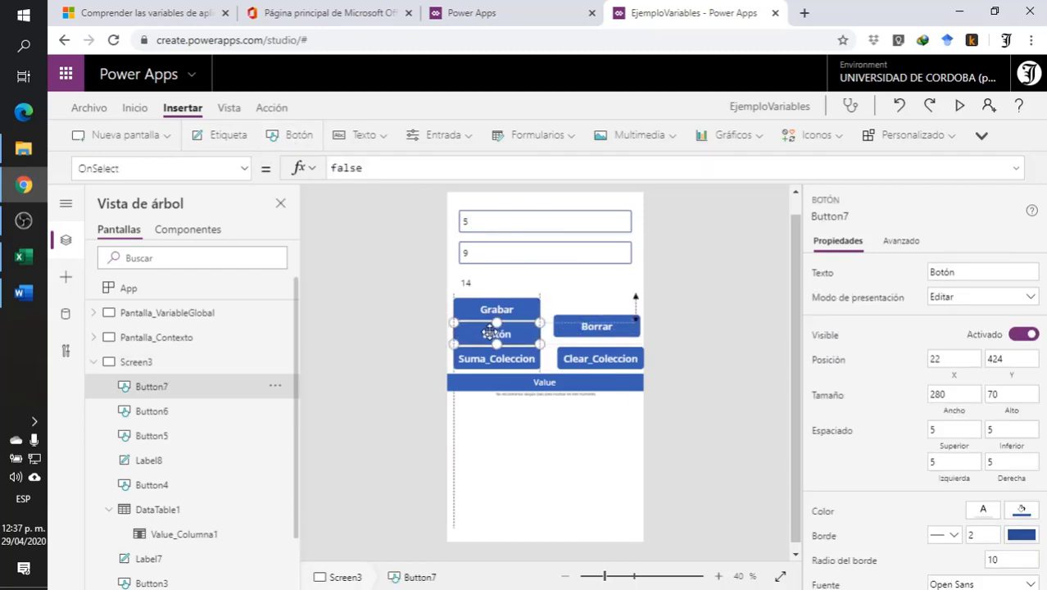
{"action": "left_click", "coordinate": [973, 271]}
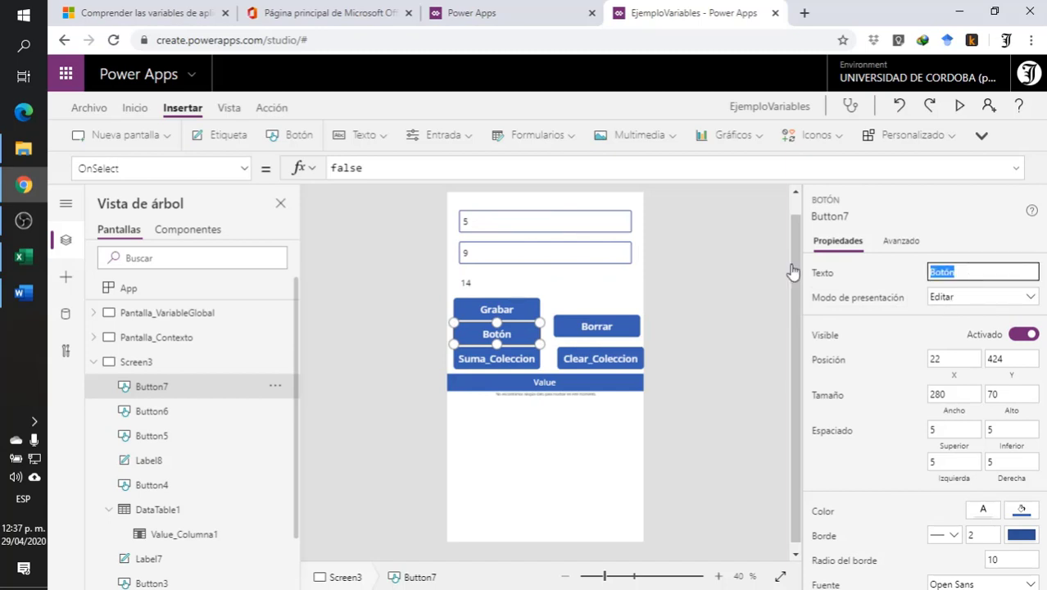
{"action": "type", "text": "Cargar"}
{"action": "left_click", "coordinate": [730, 308]}
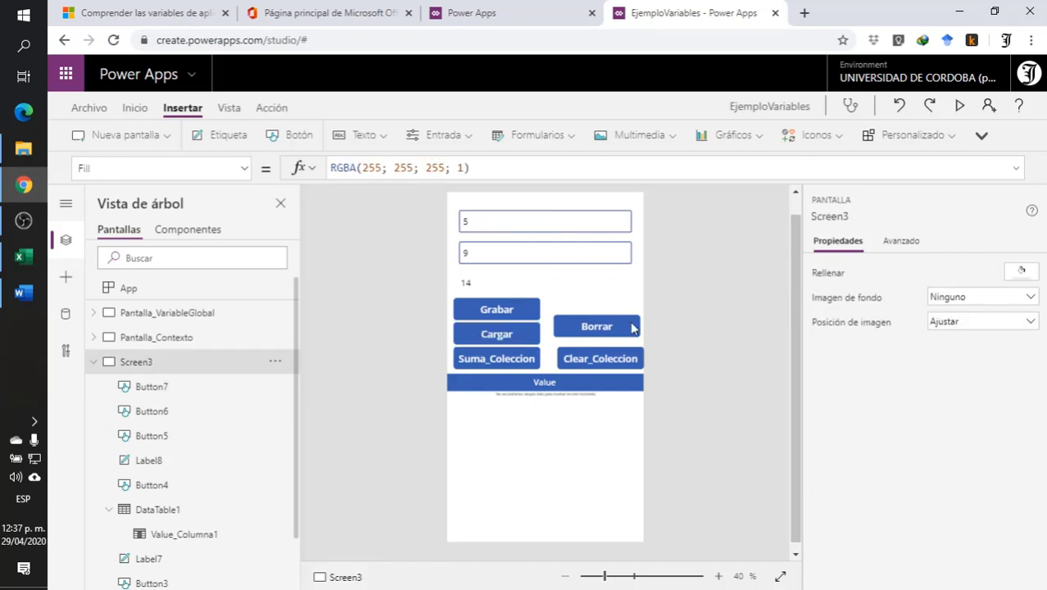
- Set the Grabar button's OnSelect formula to SaveData(SumaColeccion;"SumaEjemplo")
{"action": "left_click", "coordinate": [485, 315]}
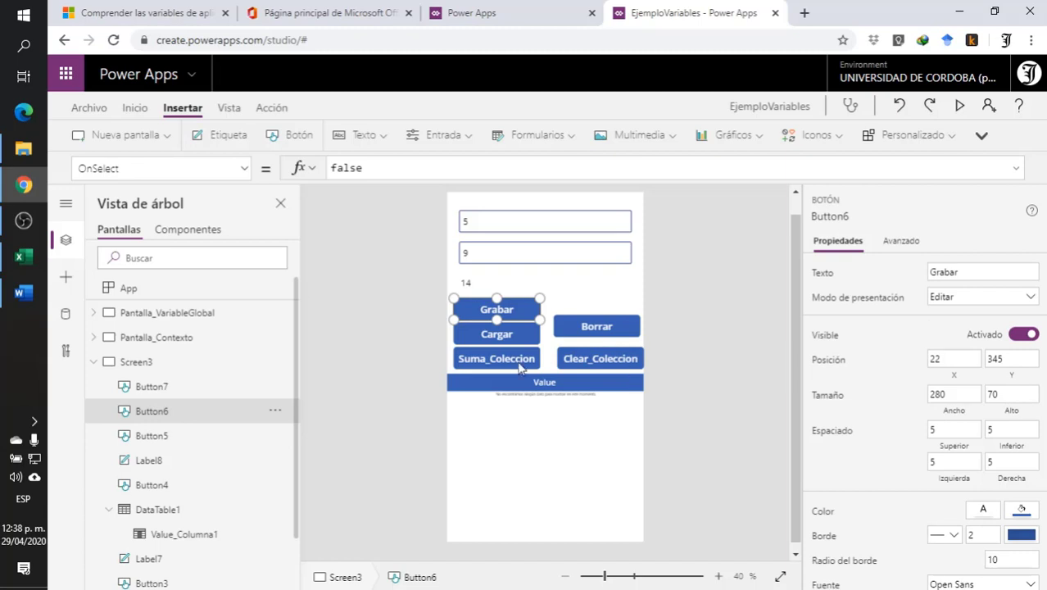
{"action": "left_click", "coordinate": [509, 336]}
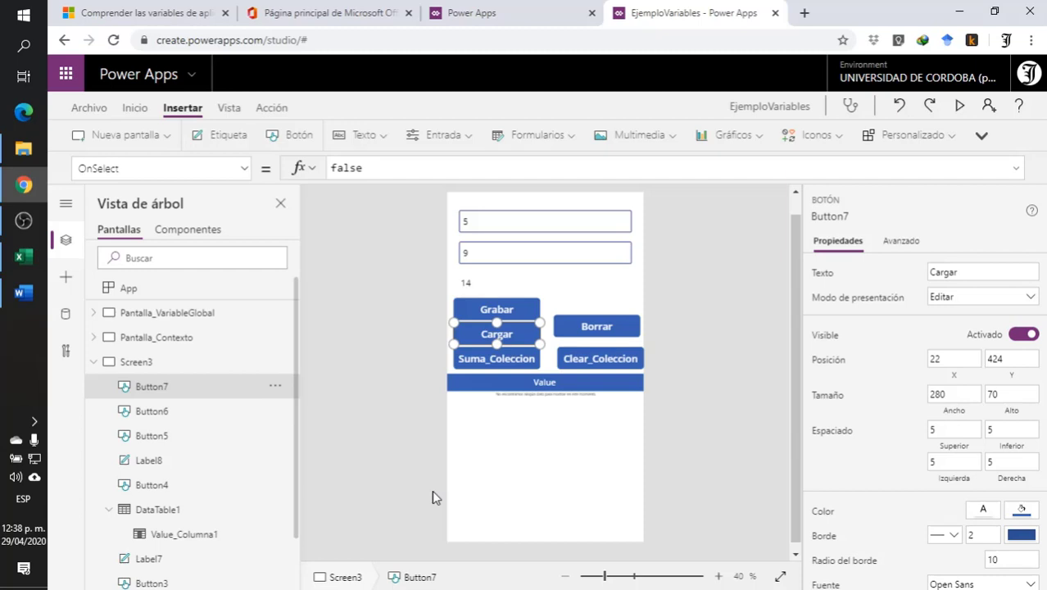
{"action": "left_click", "coordinate": [489, 308]}
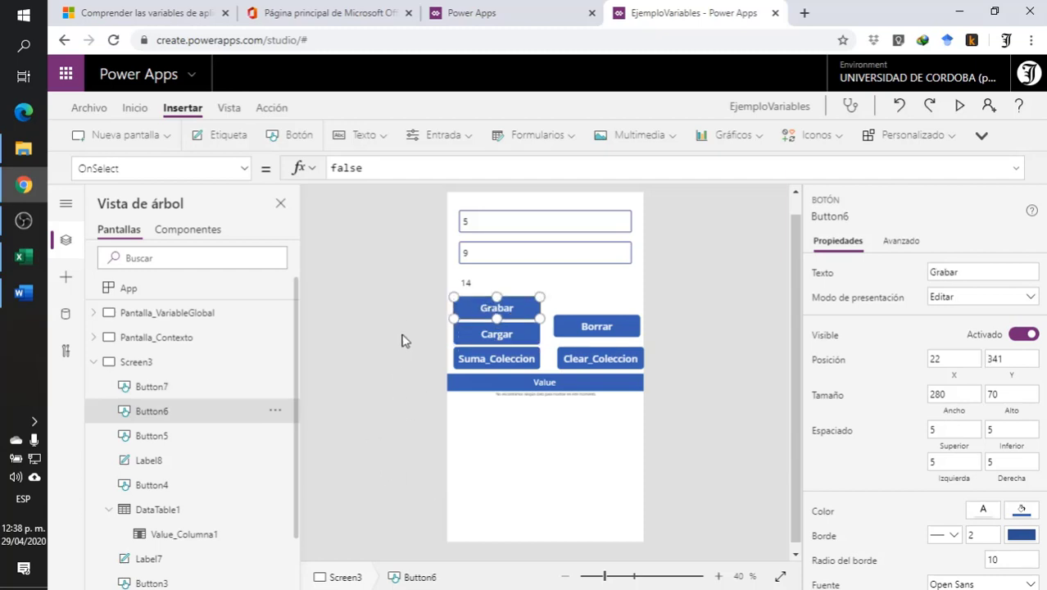
{"action": "left_click_drag", "start_coordinate": [379, 169], "coordinate": [271, 170]}
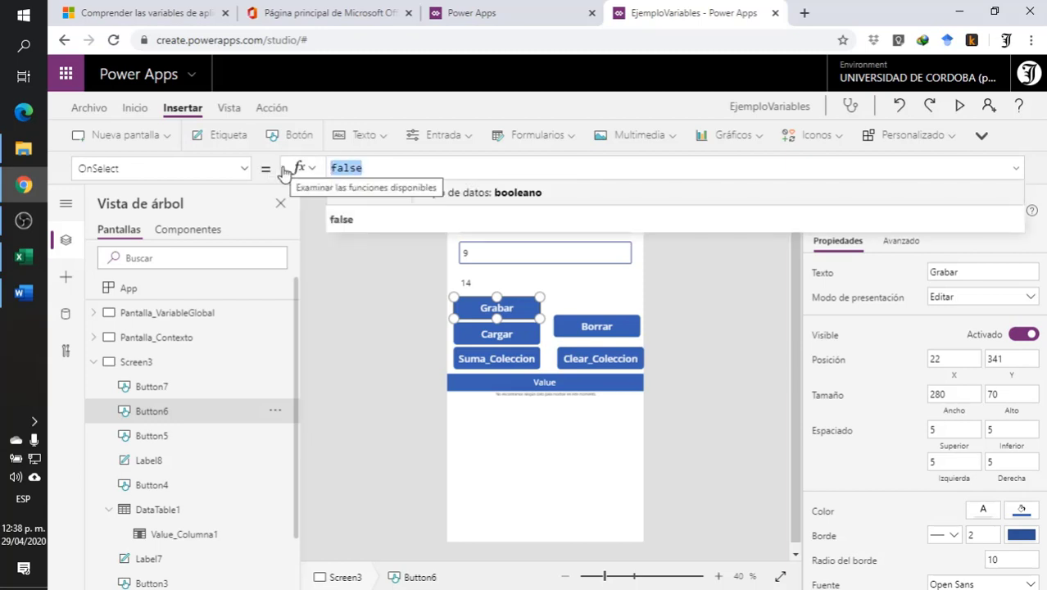
{"action": "type", "text": "Sa"}
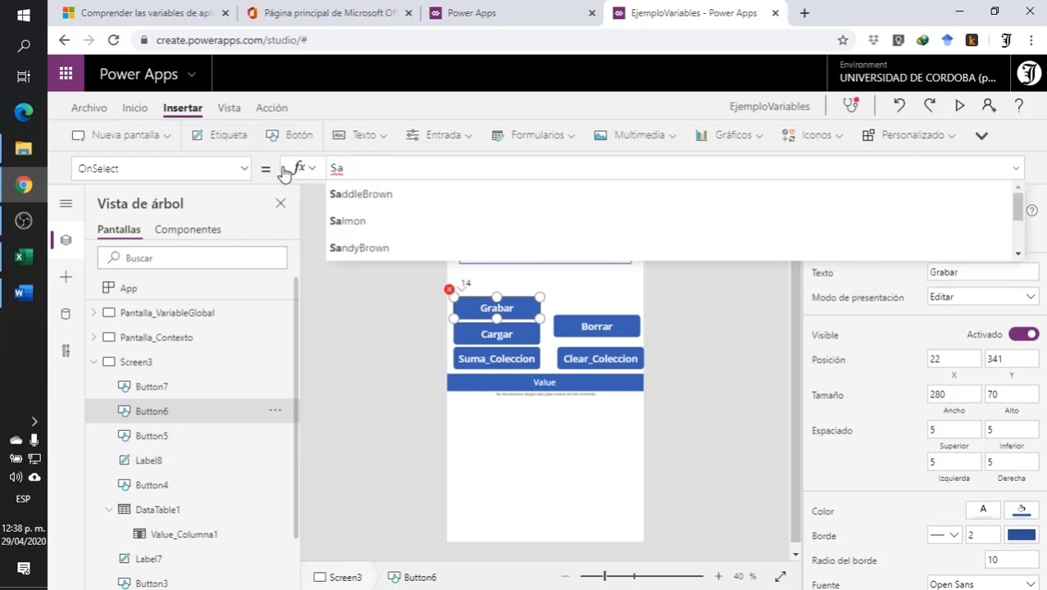
{"action": "type", "text": "ve"}
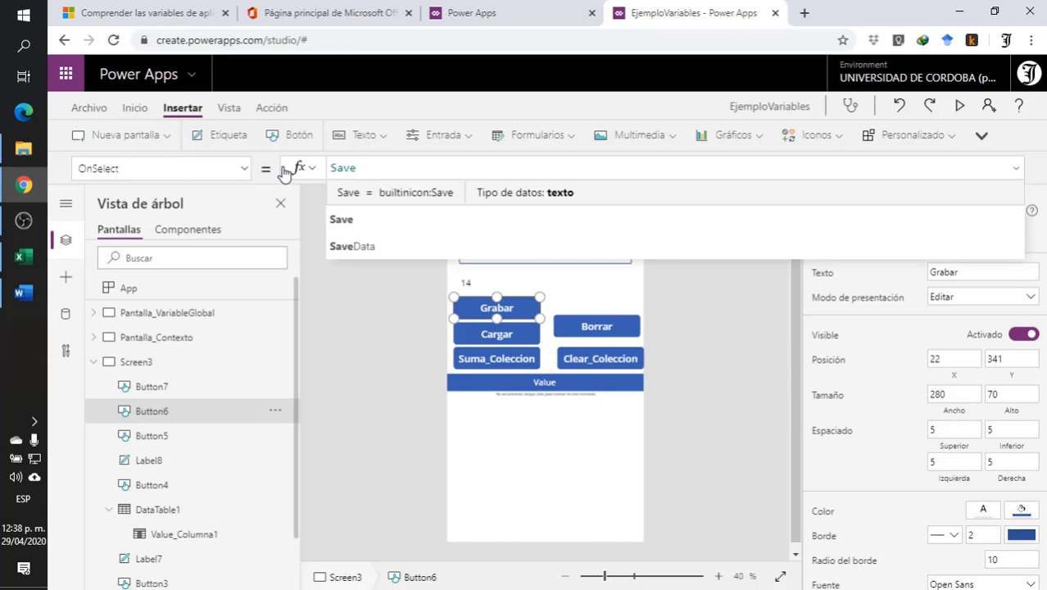
{"action": "left_click", "coordinate": [373, 246]}
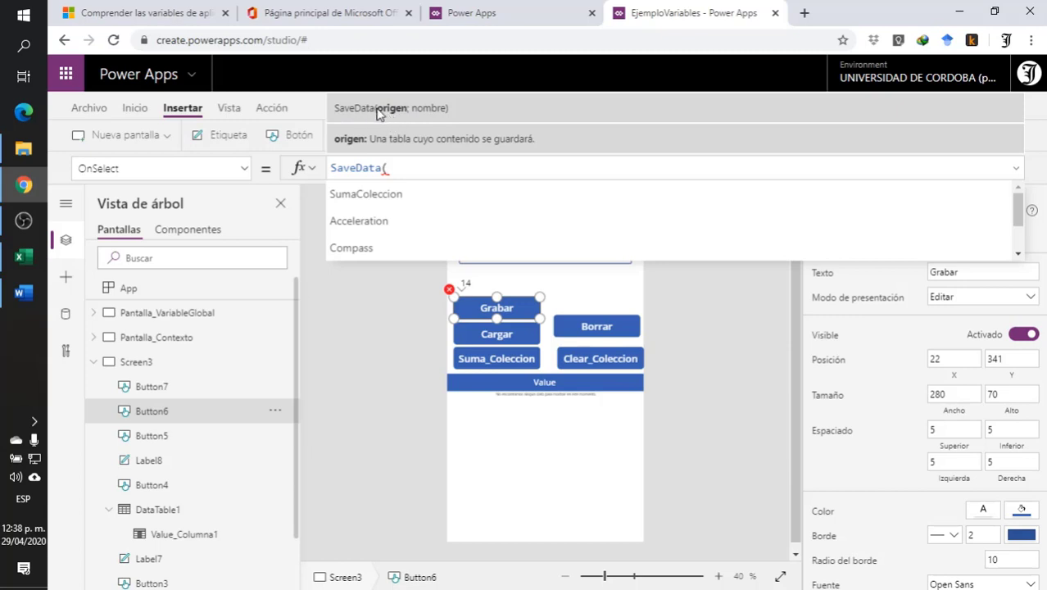
{"action": "left_click", "coordinate": [366, 194]}
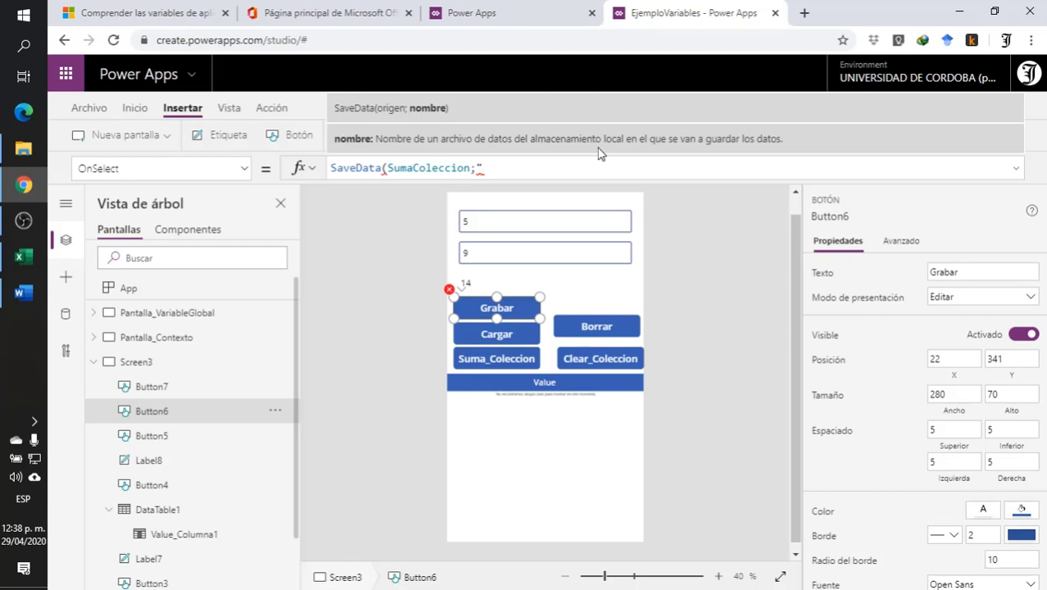
{"action": "type", "text": "SumaEjemplo\")"}
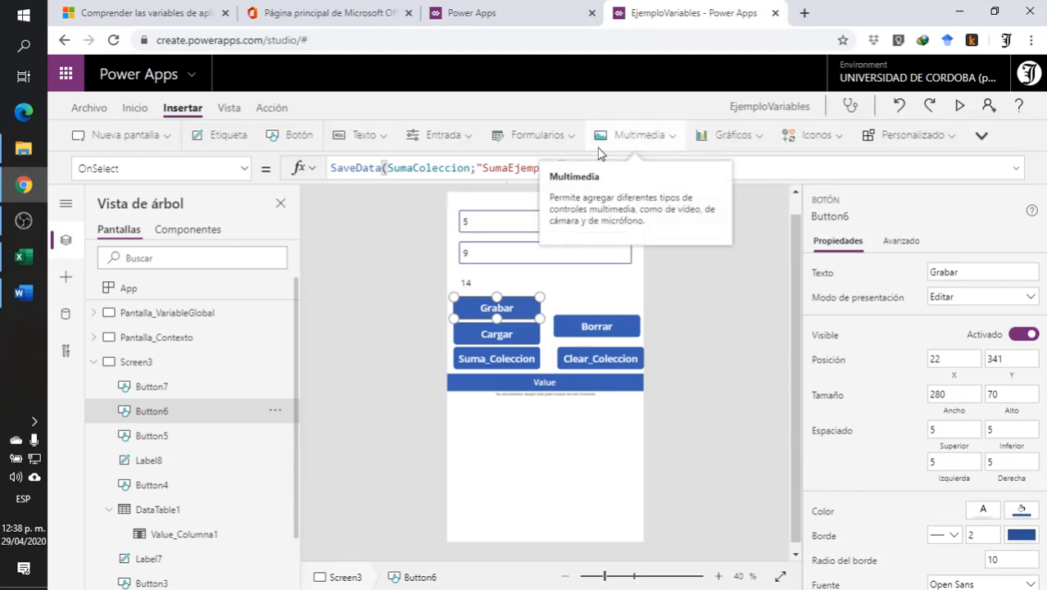
{"action": "left_click", "coordinate": [705, 287]}
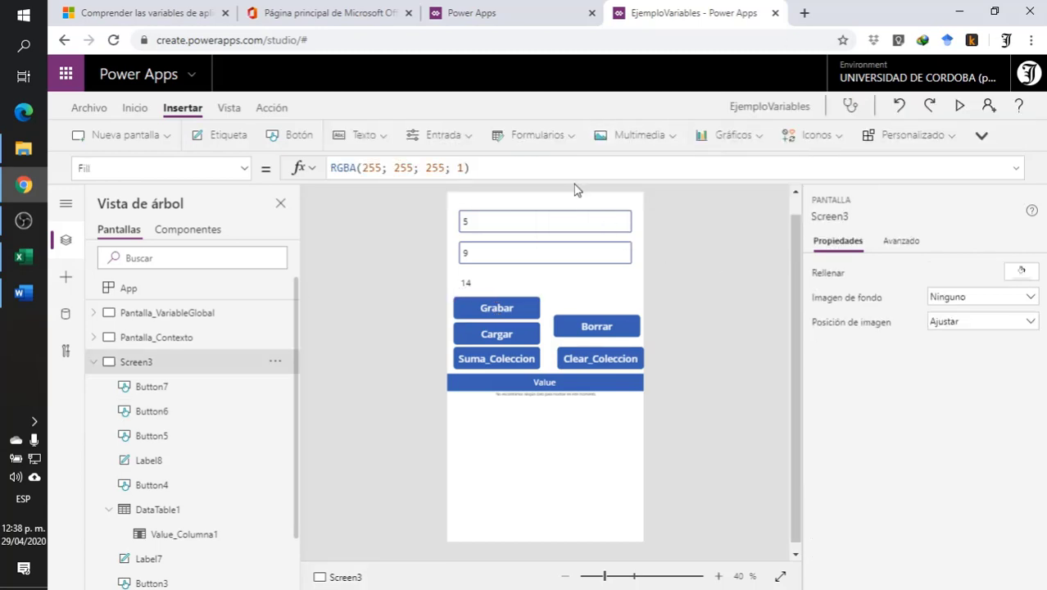
{"action": "left_click", "coordinate": [492, 309]}
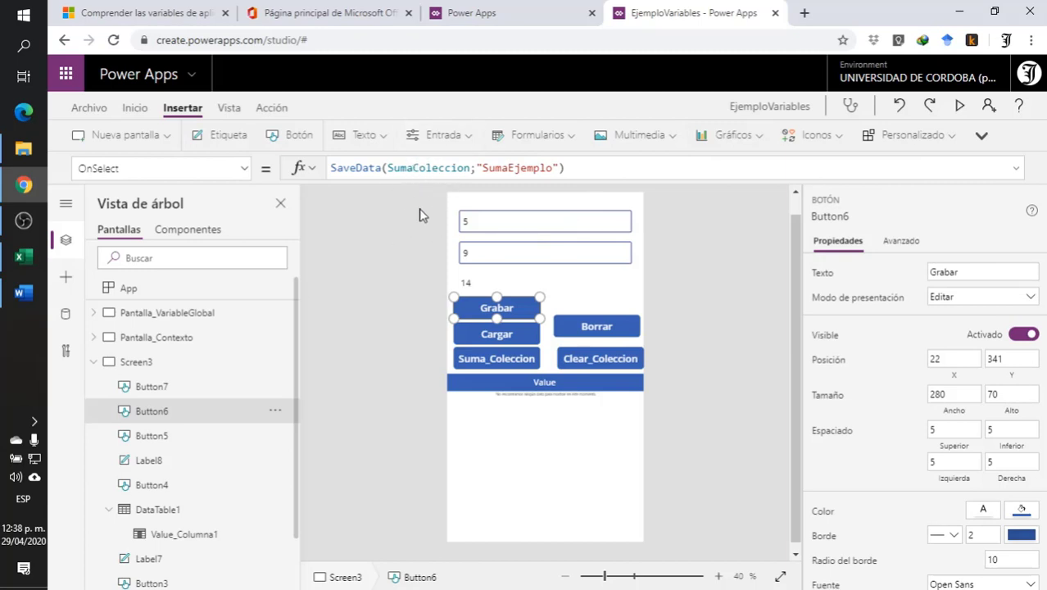
{"action": "left_click", "coordinate": [720, 253]}
- Start the Cargar button's OnSelect formula as LoadData(SumaColeccion; in place of false
{"action": "left_click", "coordinate": [492, 333]}
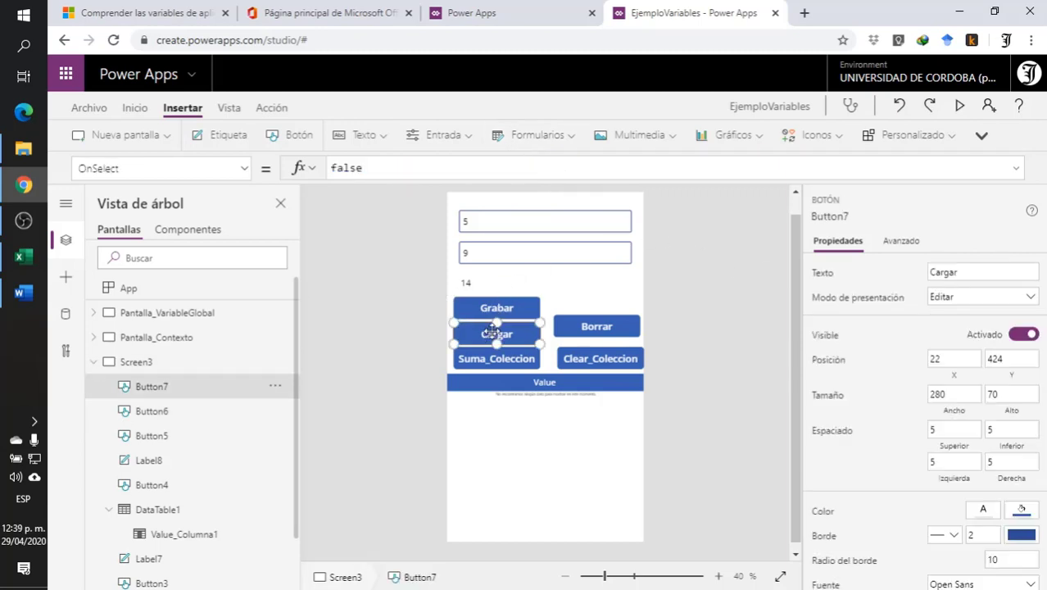
{"action": "double_click", "coordinate": [389, 168]}
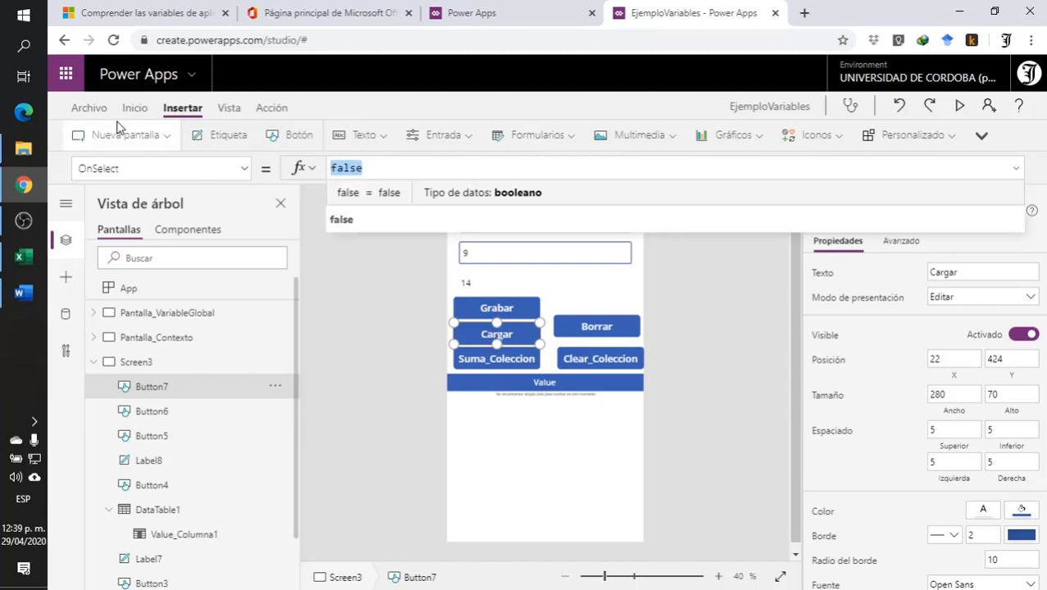
{"action": "type", "text": "loa"}
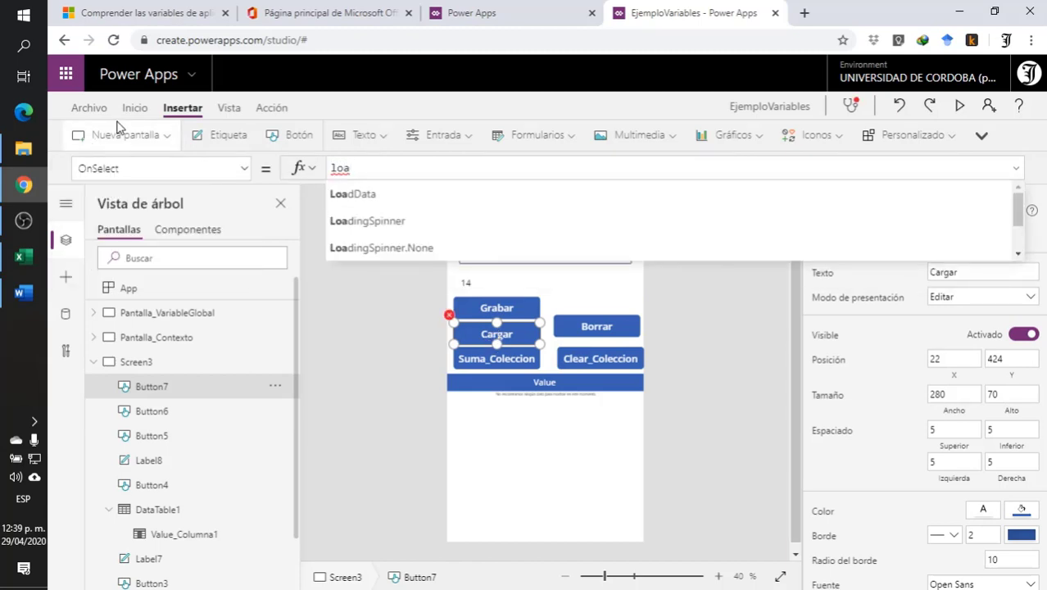
{"action": "left_click", "coordinate": [361, 193]}
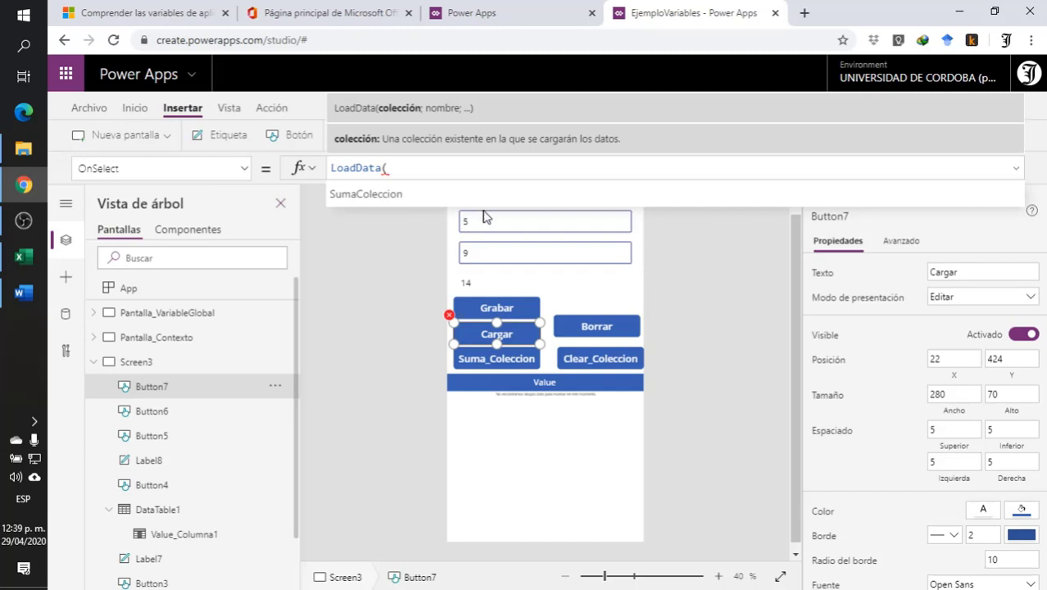
{"action": "left_click", "coordinate": [359, 199]}
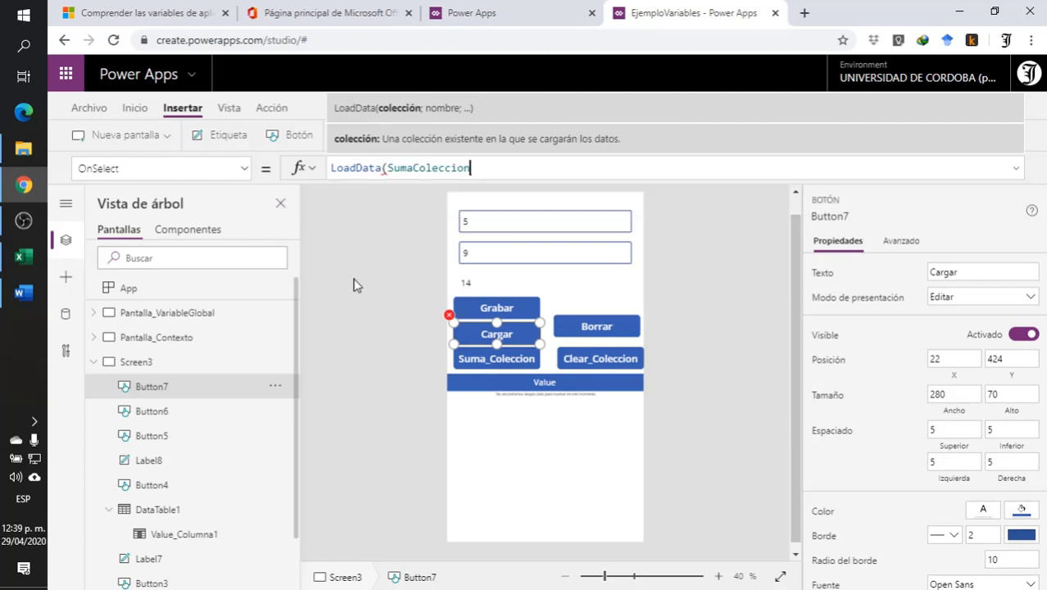
{"action": "type", "text": ";"}
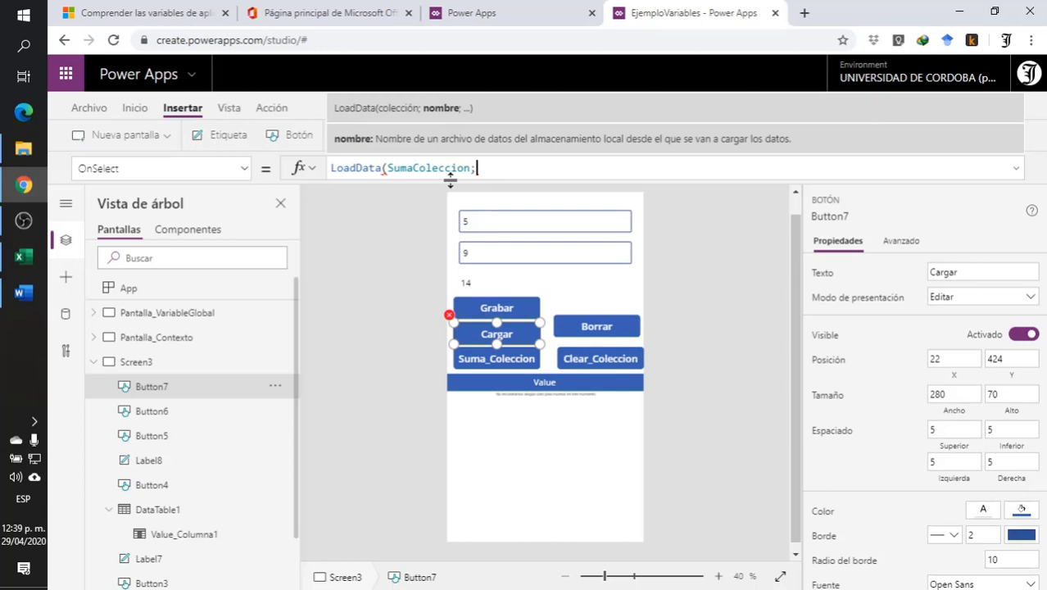
- Check the storage name in the Grabar button's formula and add SumaEjemplo as the second LoadData argument of Cargar
{"action": "left_click", "coordinate": [474, 304]}
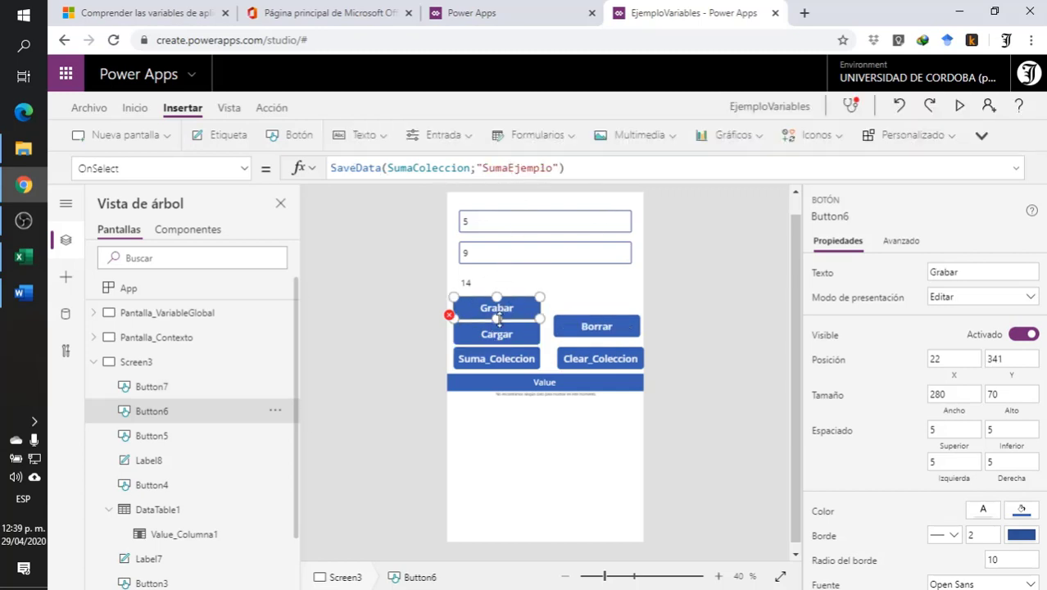
{"action": "left_click", "coordinate": [495, 336]}
{"action": "left_click", "coordinate": [490, 168]}
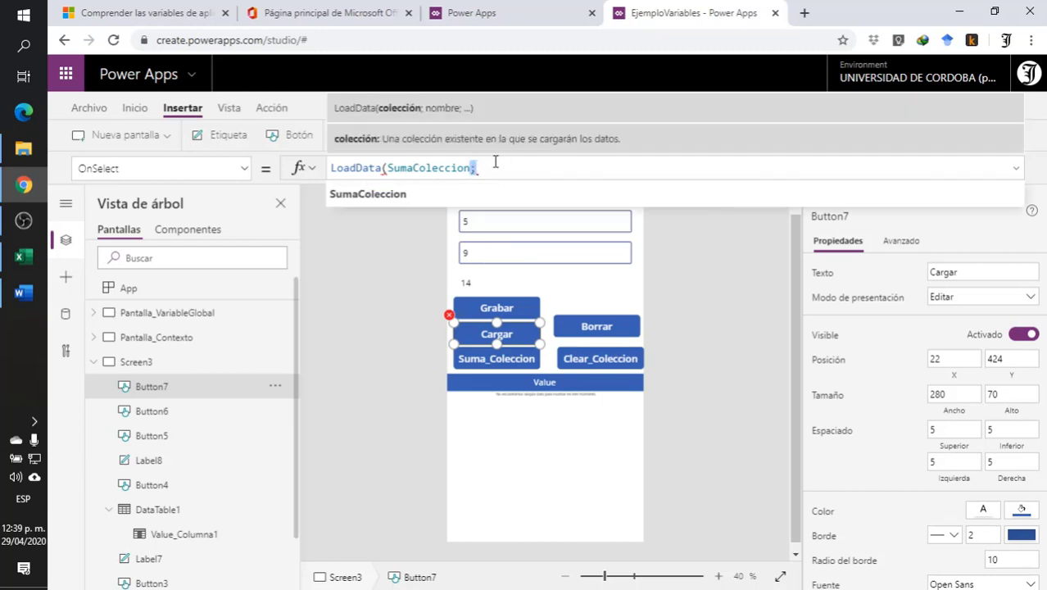
{"action": "type", "text": ";"}
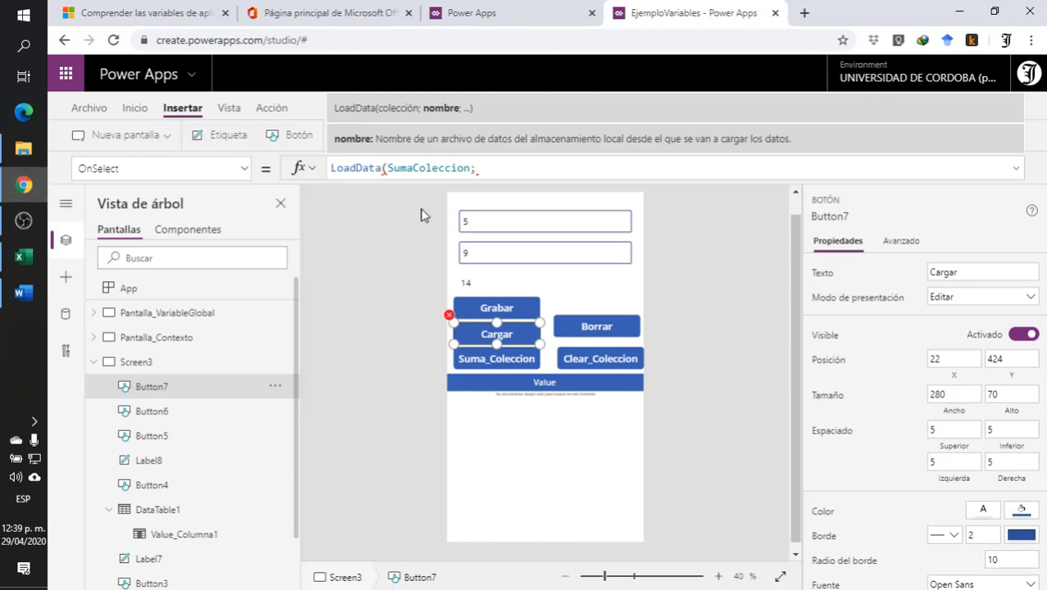
{"action": "type", "text": "Suma"}
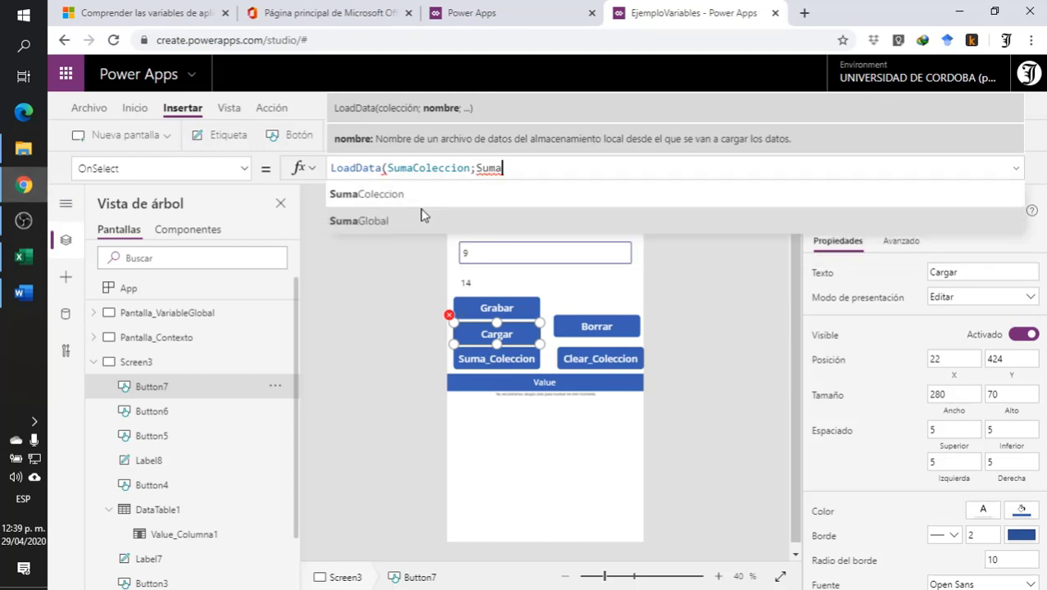
{"action": "type", "text": "Eje"}
{"action": "type", "text": "mplo"}
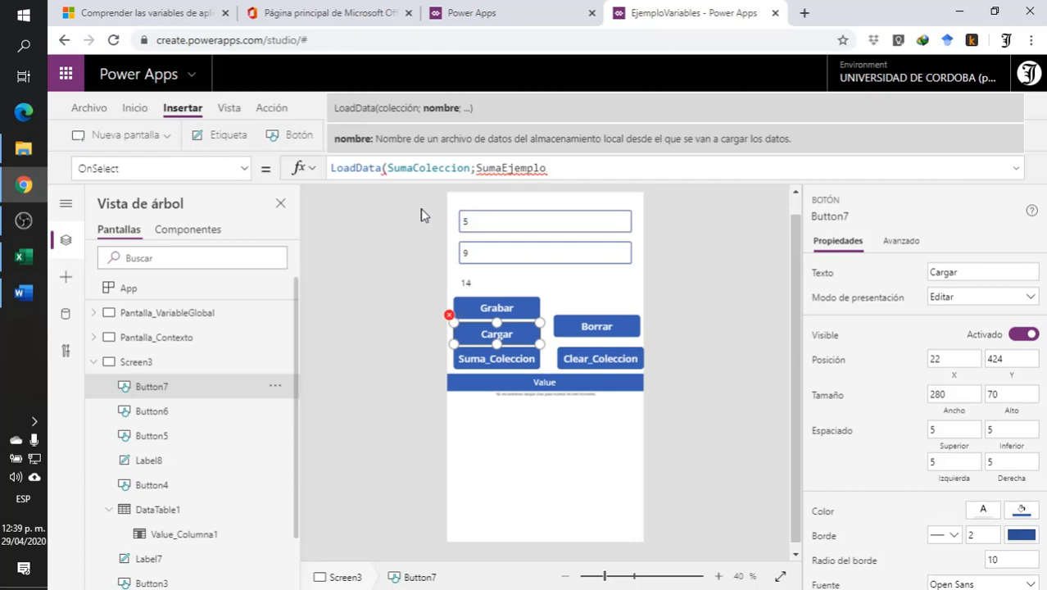
- Consult the LoadData example in the variables documentation and enclose SumaEjemplo in double quotes in the Cargar formula
{"action": "left_click", "coordinate": [333, 12]}
{"action": "left_click", "coordinate": [96, 14]}
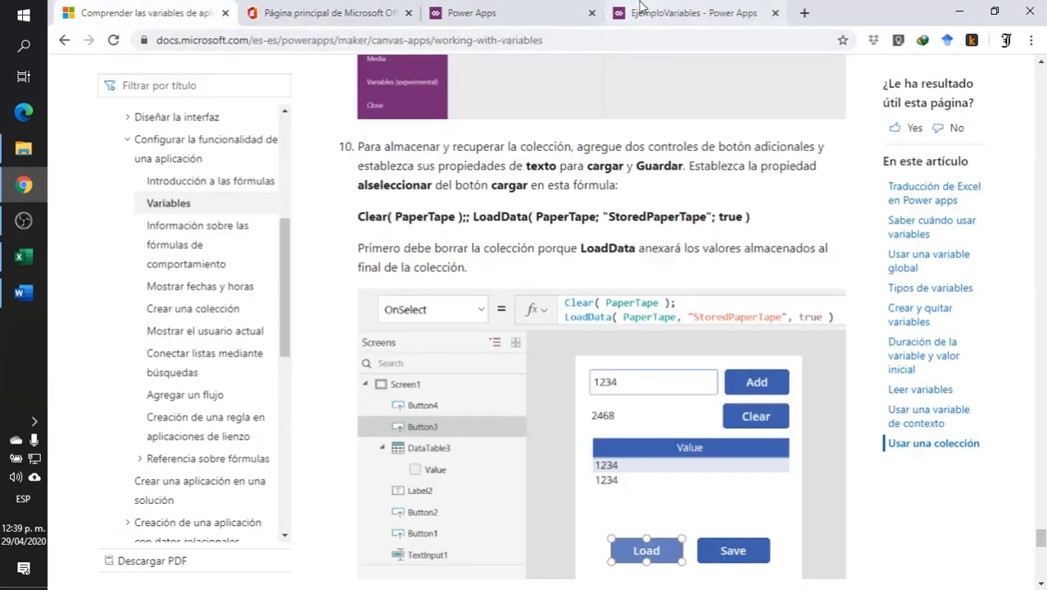
{"action": "left_click", "coordinate": [665, 16]}
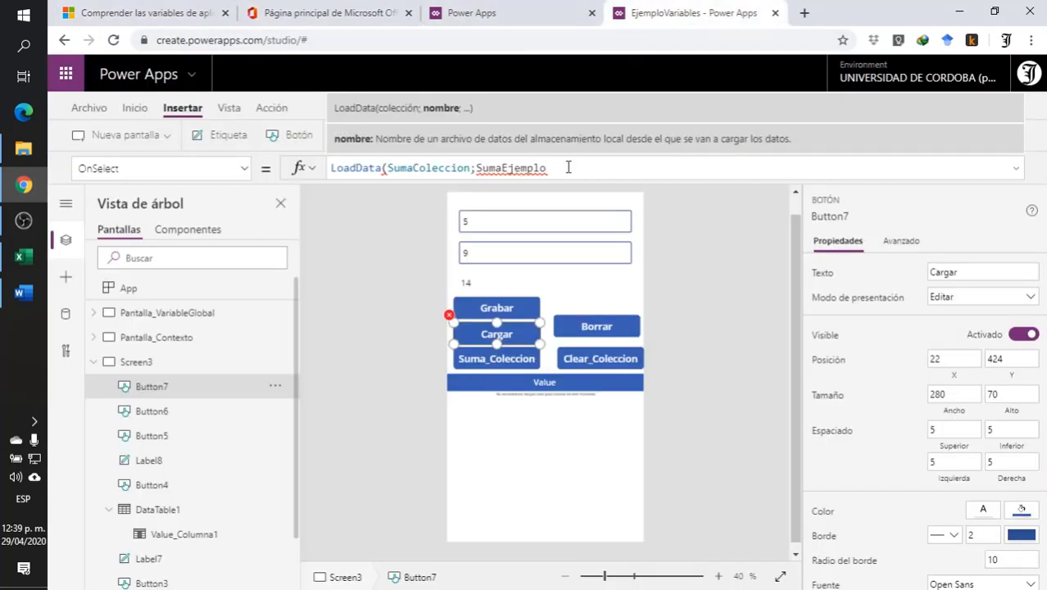
{"action": "type", "text": "\""}
{"action": "key", "text": "Left"}
{"action": "key", "text": "Left"}
{"action": "key", "text": "Left"}
{"action": "key", "text": "Left"}
{"action": "key", "text": "Left"}
{"action": "key", "text": "Left"}
{"action": "key", "text": "Left"}
{"action": "key", "text": "Left"}
{"action": "key", "text": "Left"}
{"action": "key", "text": "Left"}
{"action": "key", "text": "Left"}
{"action": "key", "text": "Left"}
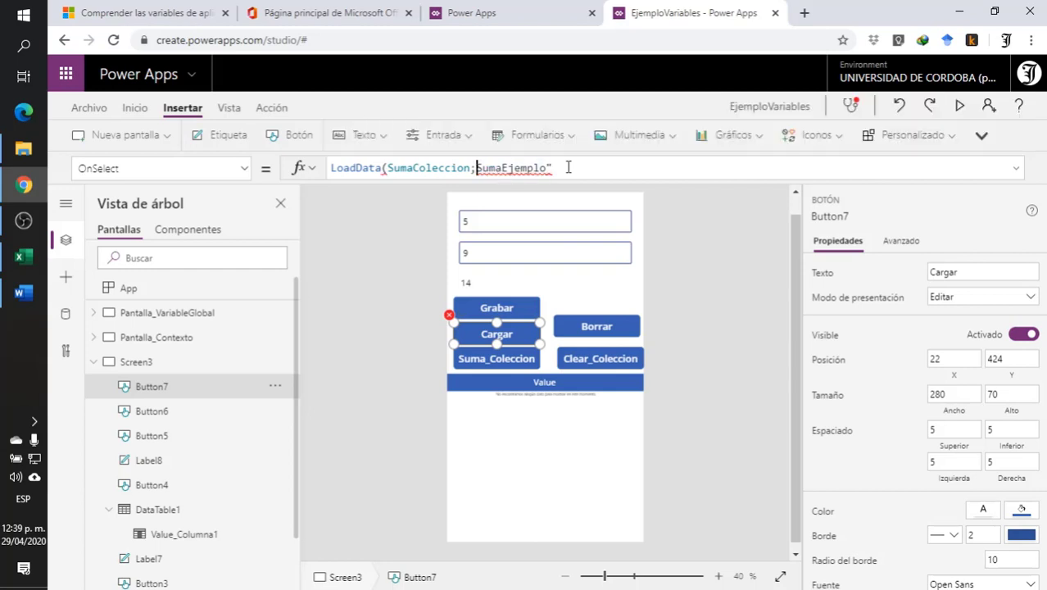
{"action": "type", "text": "\""}
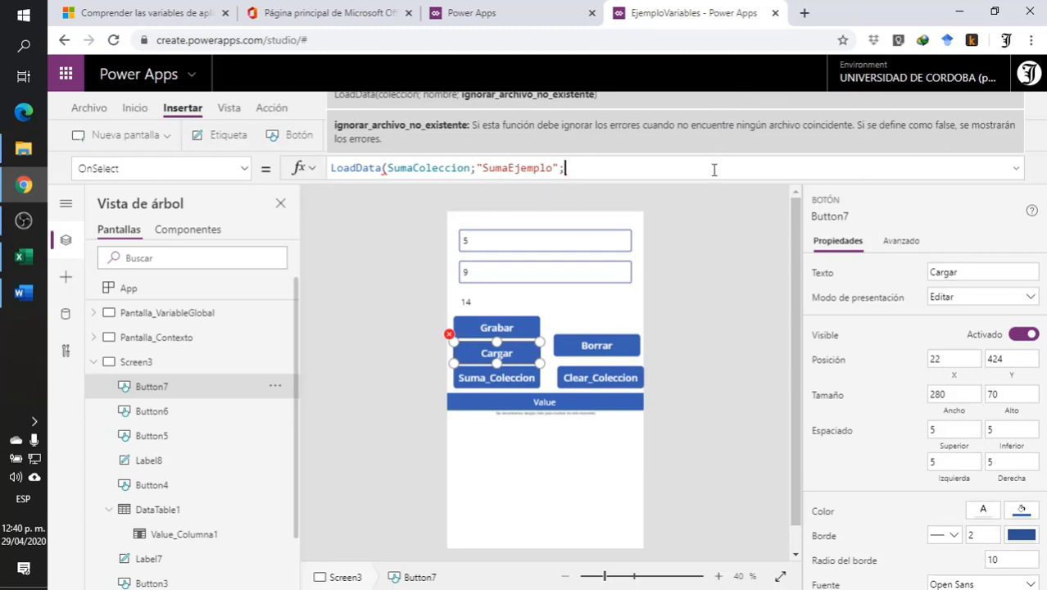
- Recheck the documentation example and complete the Cargar formula as LoadData(SumaColeccion;"SumaEjemplo"; true)
{"action": "left_click", "coordinate": [315, 13]}
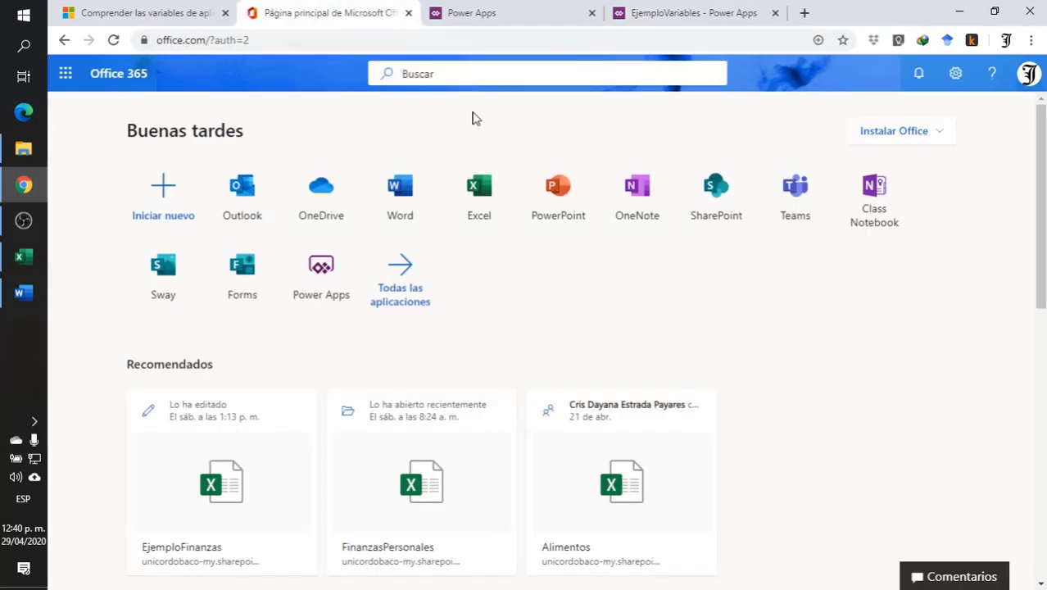
{"action": "left_click", "coordinate": [201, 21]}
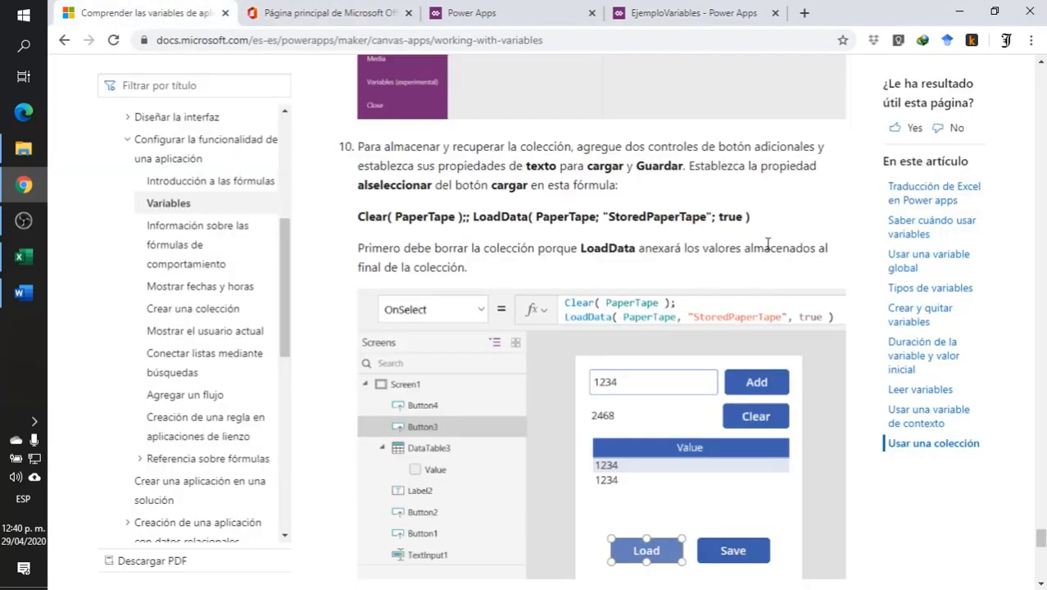
{"action": "left_click", "coordinate": [672, 13]}
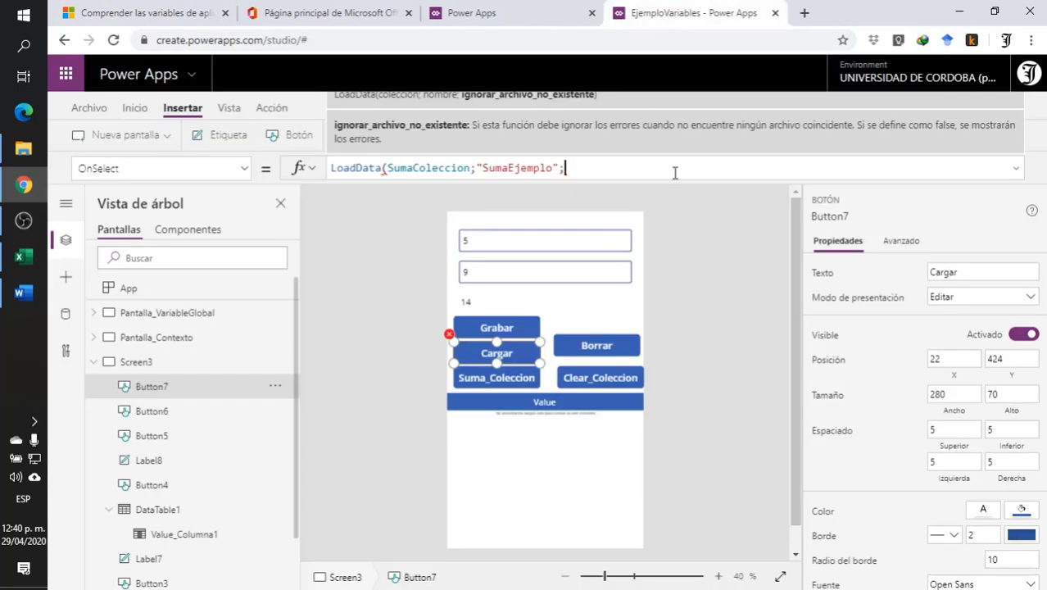
{"action": "type", "text": "e"}
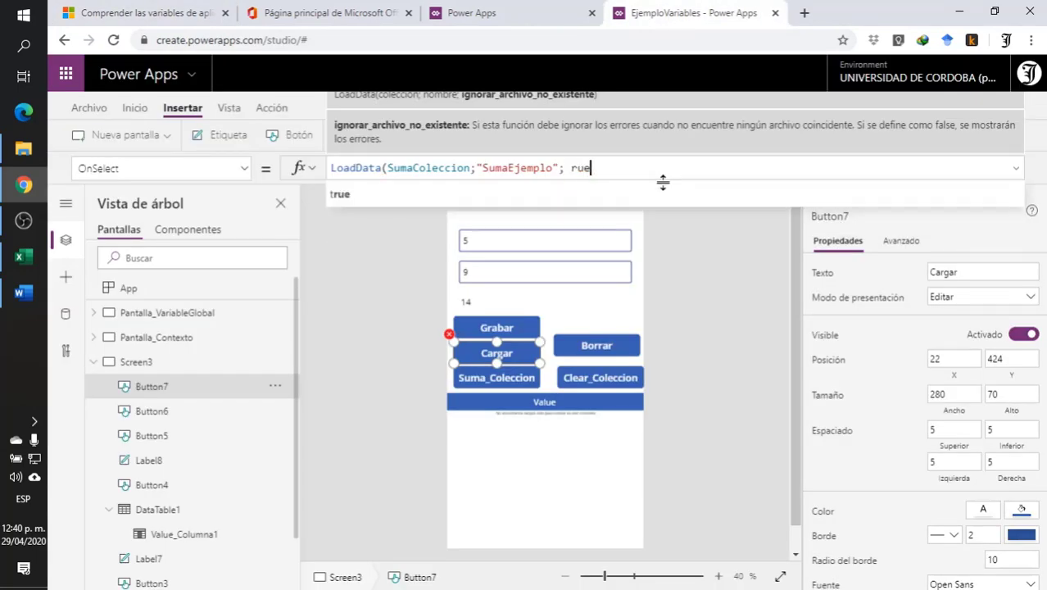
{"action": "key", "text": "BackSpace"}
{"action": "key", "text": "BackSpace"}
{"action": "key", "text": "BackSpace"}
{"action": "type", "text": "true"}
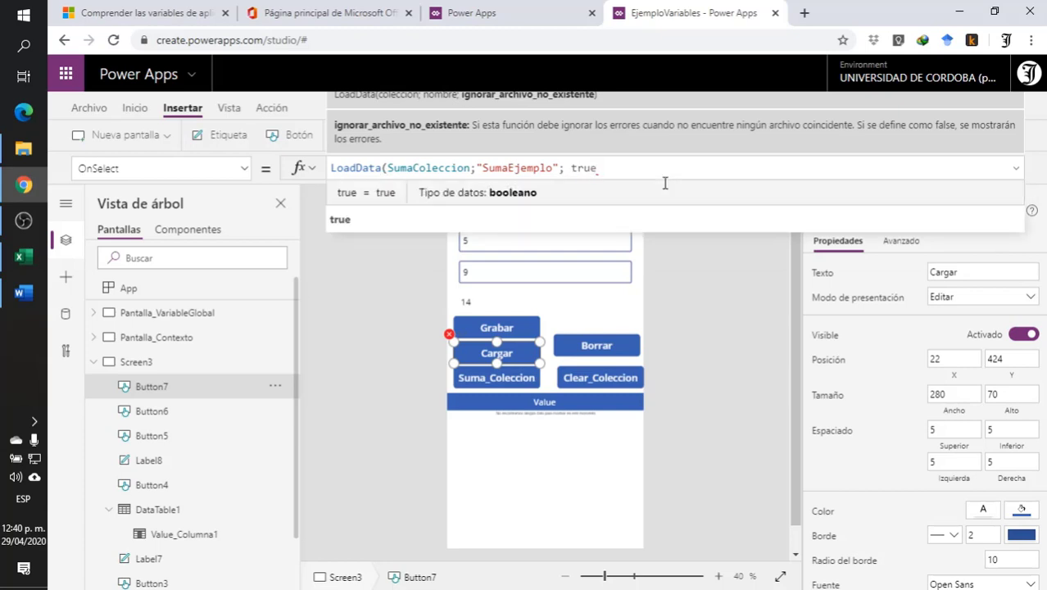
{"action": "type", "text": ")"}
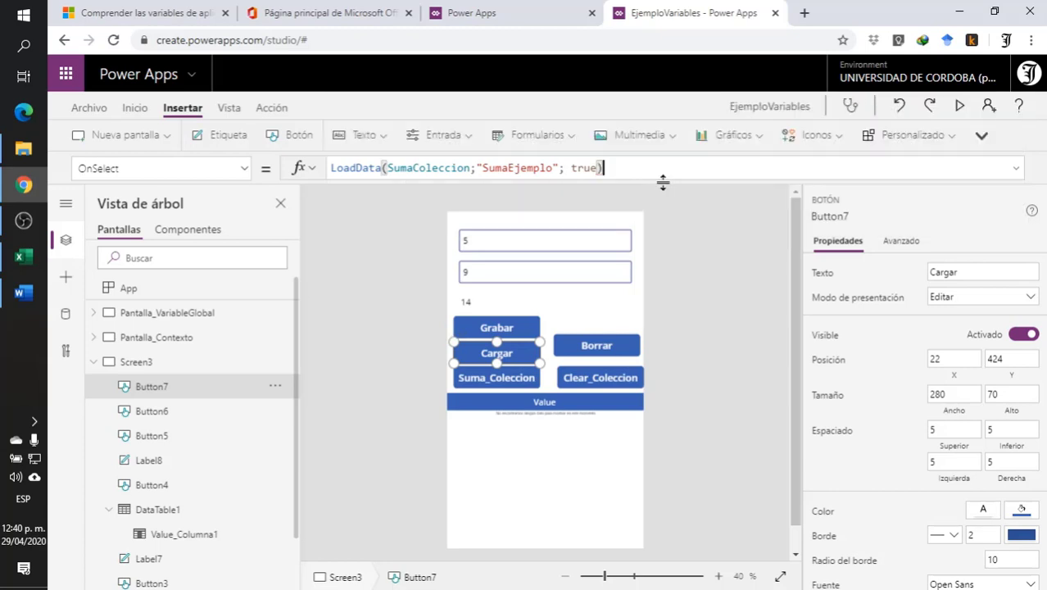
{"action": "left_click", "coordinate": [666, 250]}
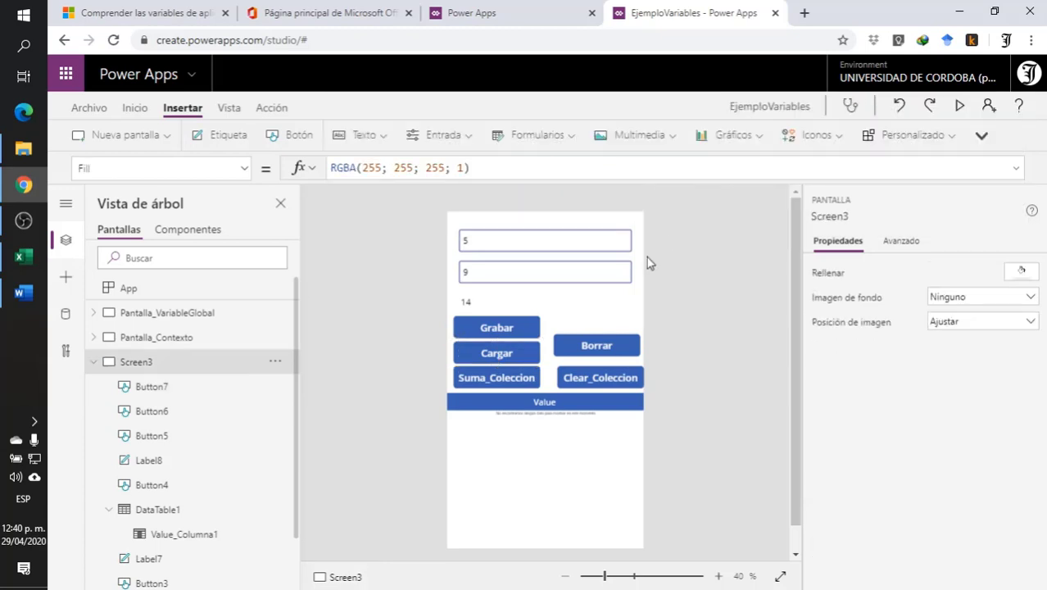
- Preview the app and add three sums to the collection, using 9, 90 and 900 as the second number
{"action": "left_click", "coordinate": [958, 108]}
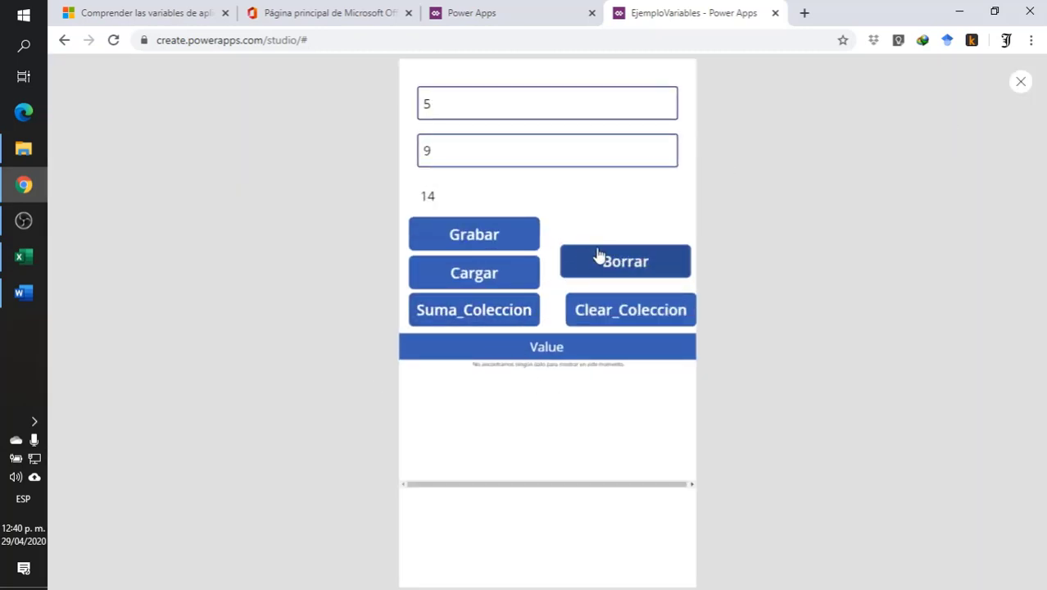
{"action": "left_click", "coordinate": [475, 312]}
{"action": "left_click", "coordinate": [440, 150]}
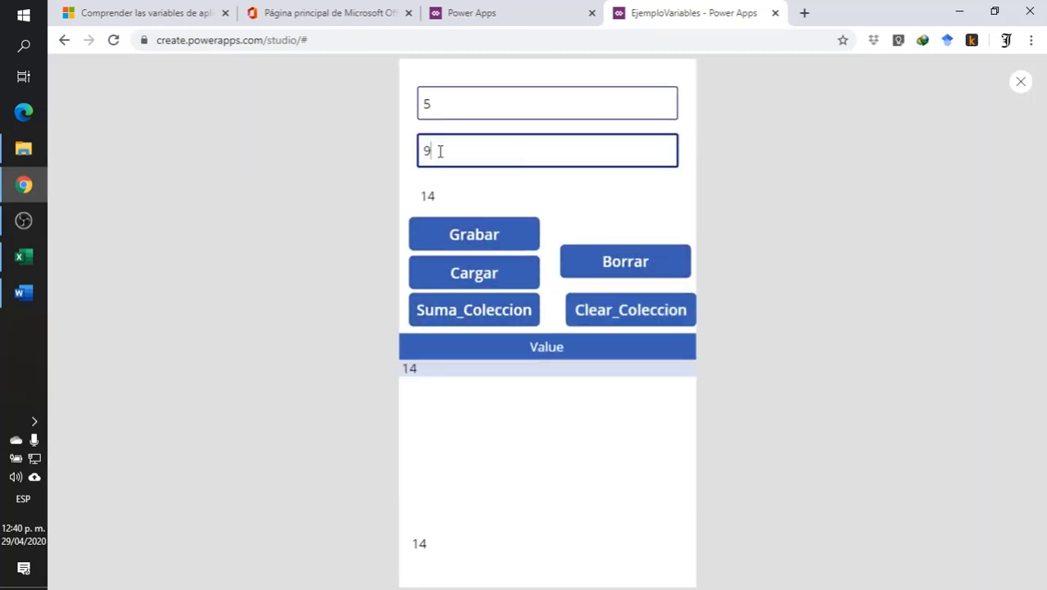
{"action": "type", "text": "0"}
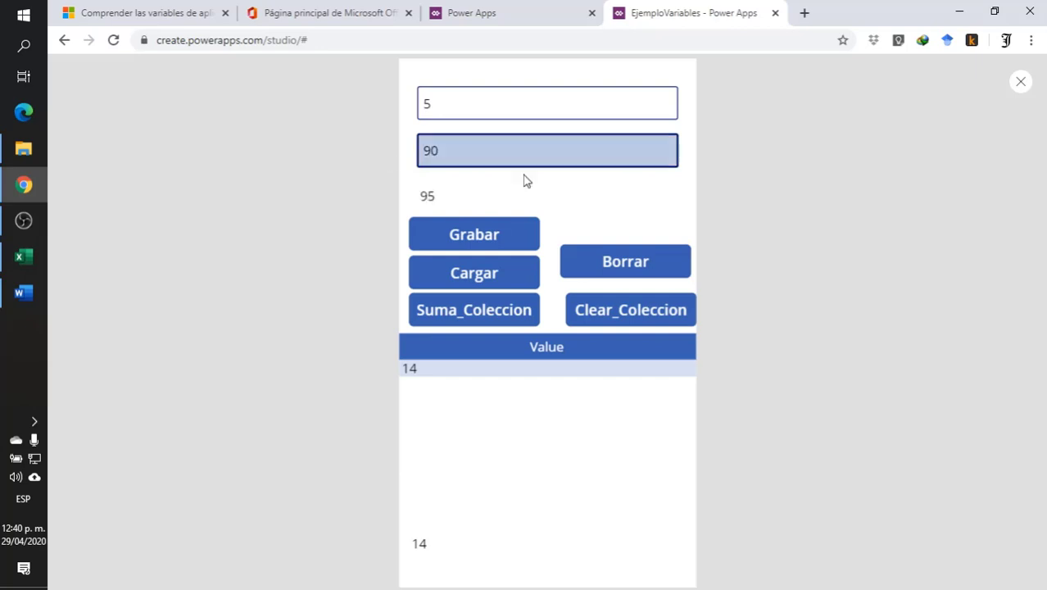
{"action": "left_click", "coordinate": [433, 315]}
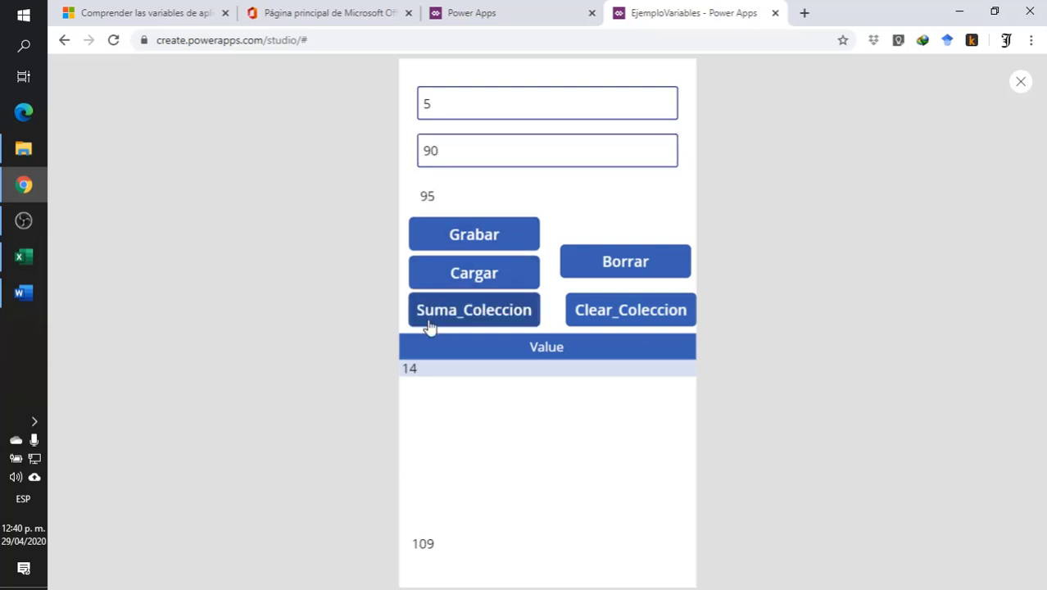
{"action": "left_click", "coordinate": [449, 153]}
{"action": "type", "text": "0"}
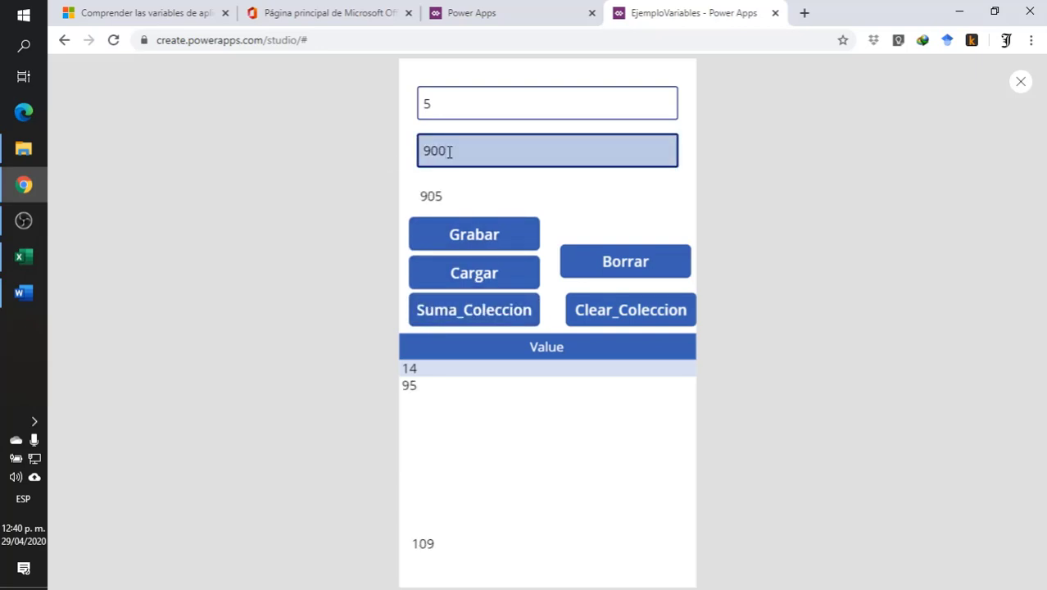
{"action": "left_click", "coordinate": [512, 321]}
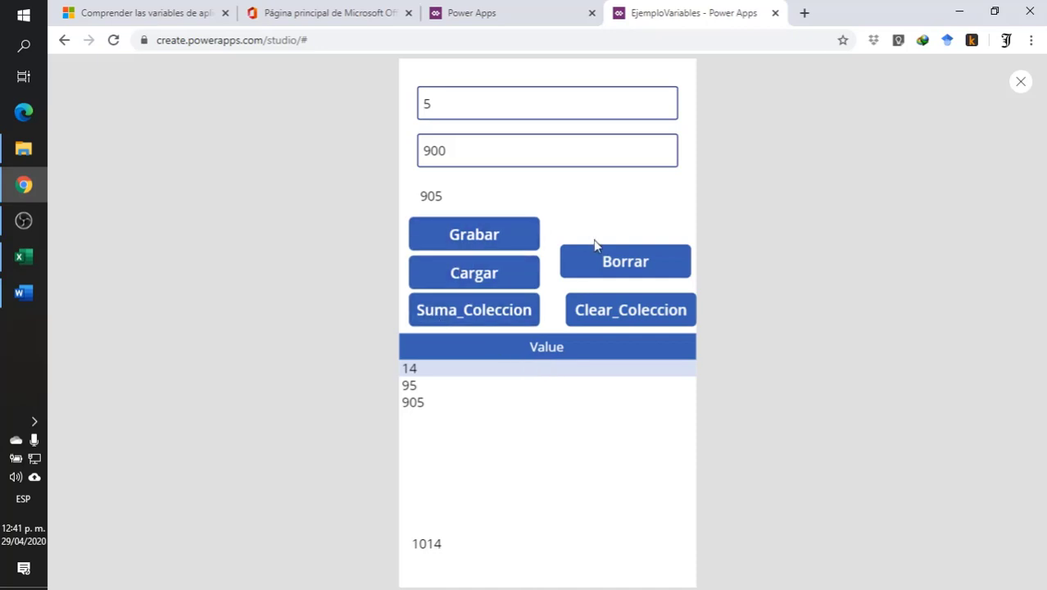
- Empty the collection with Borrar and try to reload the saved data with Cargar in the preview
{"action": "left_click", "coordinate": [603, 267]}
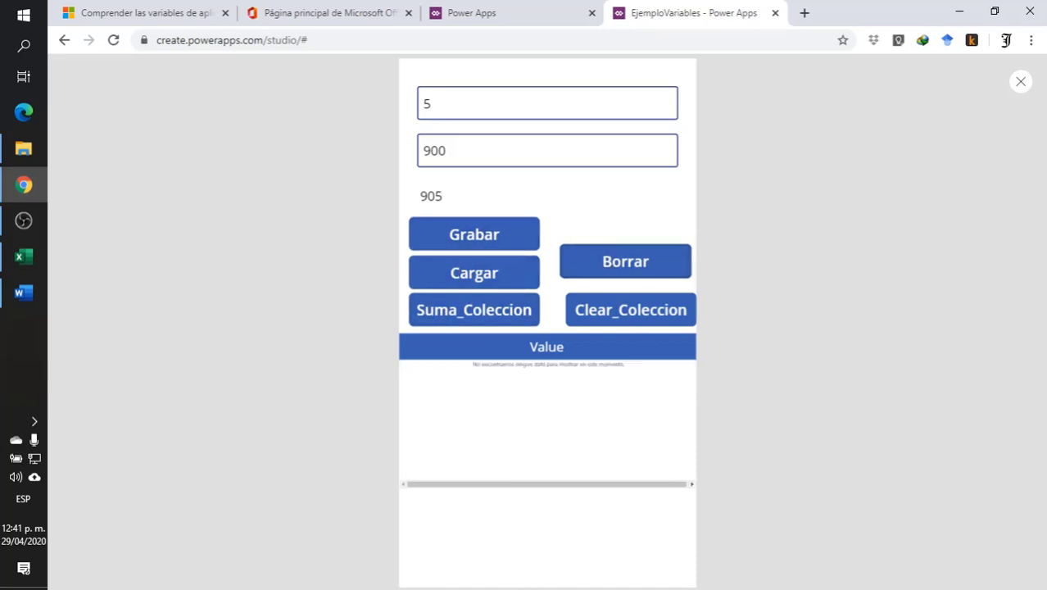
{"action": "left_click", "coordinate": [437, 281]}
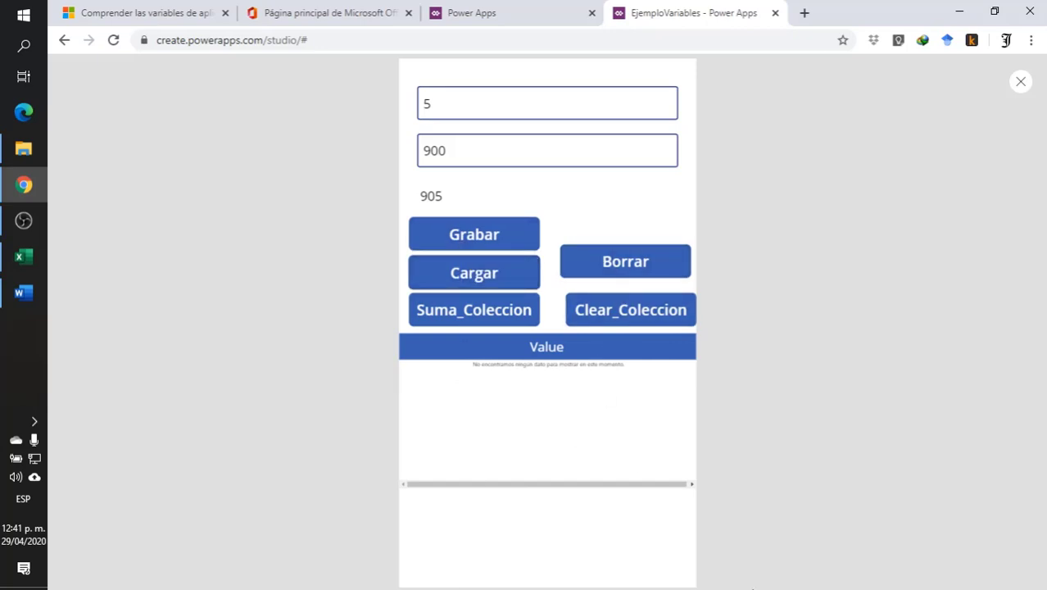
{"action": "left_click", "coordinate": [508, 277]}
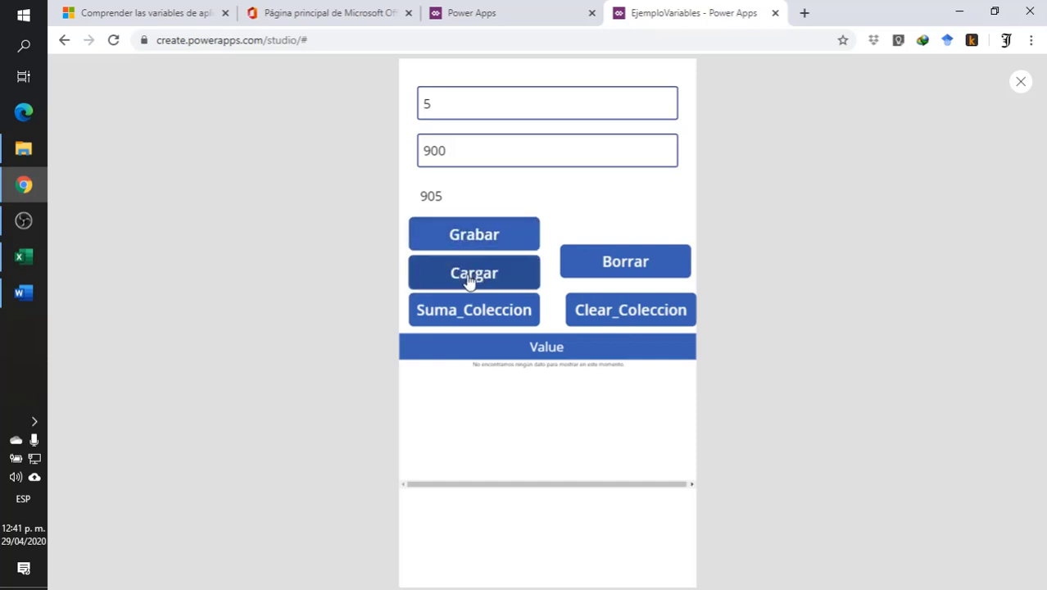
{"action": "left_click", "coordinate": [1019, 80]}
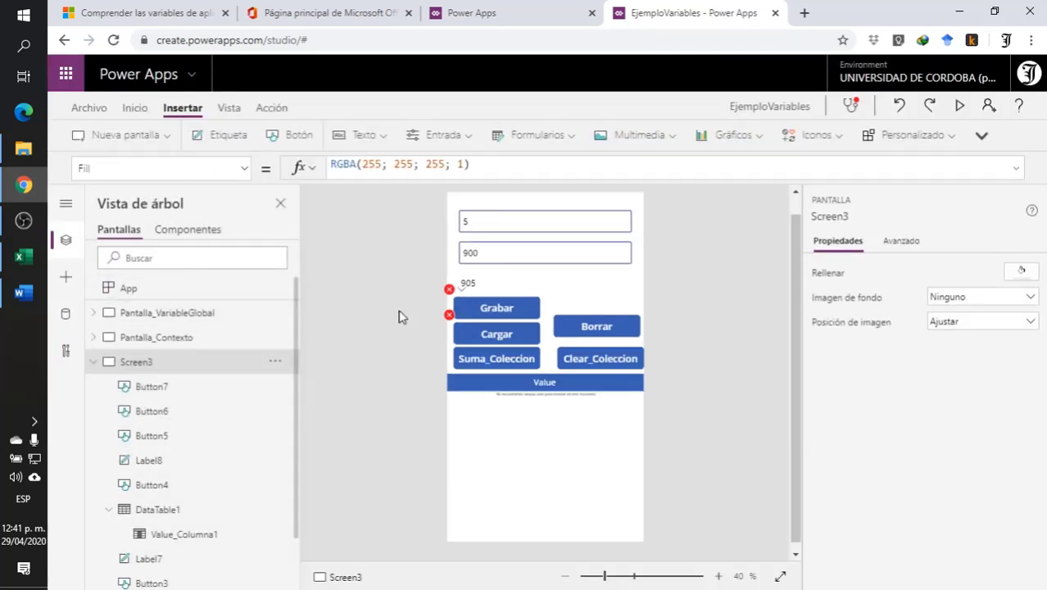
- Return to the Microsoft variables documentation and review the formula for storing and retrieving a collection
{"action": "left_click", "coordinate": [462, 289]}
{"action": "left_click", "coordinate": [323, 13]}
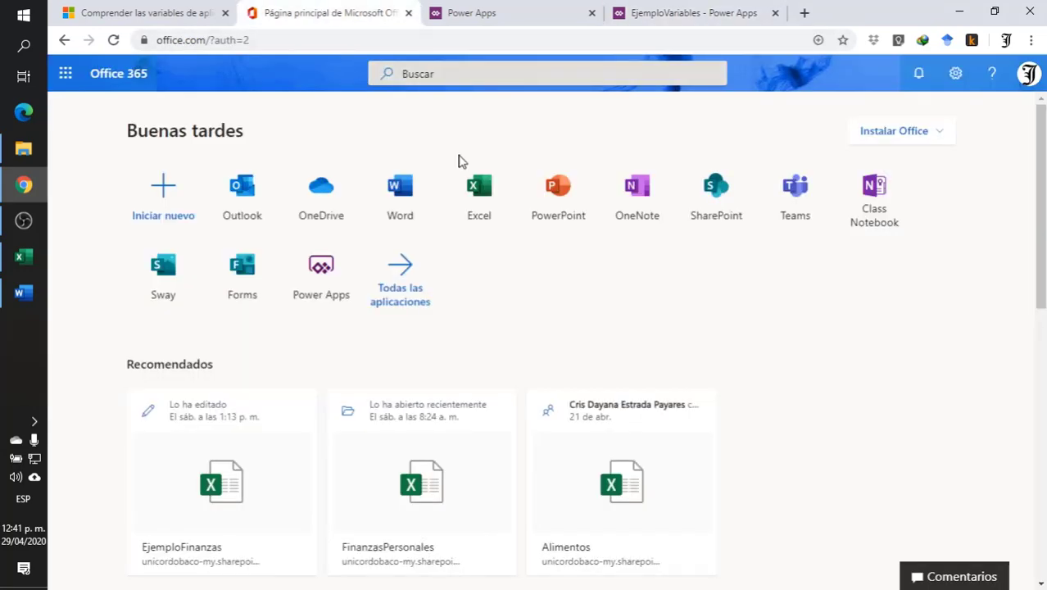
{"action": "left_click", "coordinate": [492, 13]}
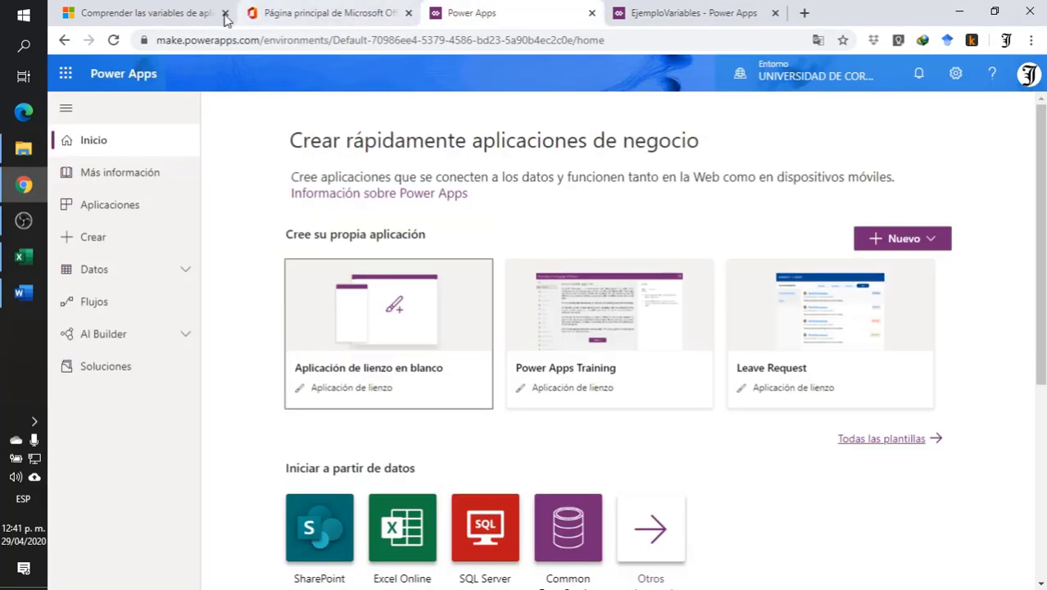
{"action": "left_click", "coordinate": [137, 10]}
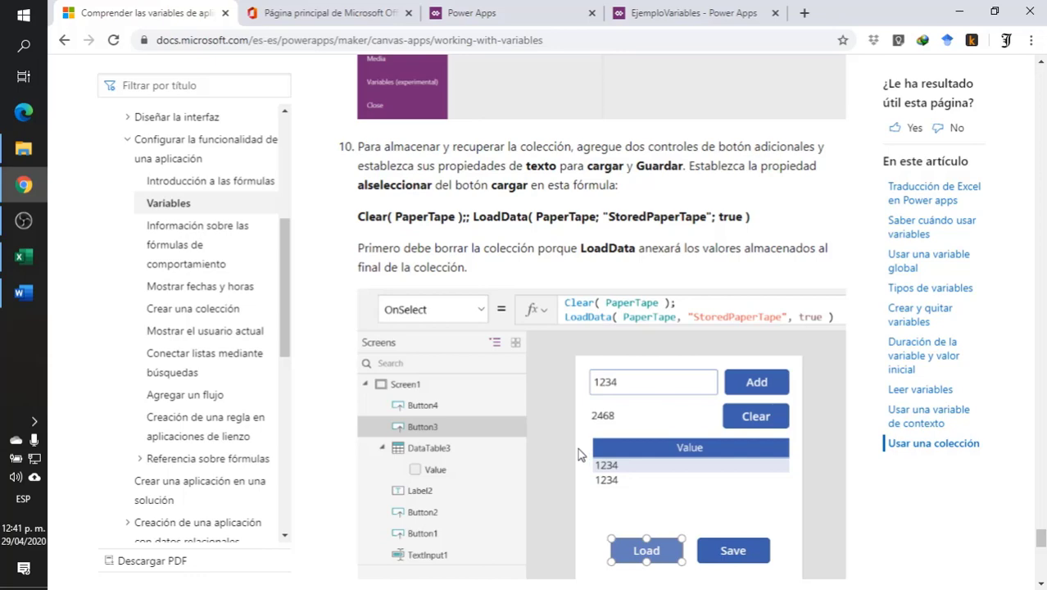
- Read the documentation's SaveData formula, the preview instructions and the note that follows them
{"action": "scroll", "coordinate": [580, 447], "scroll_direction": "down", "scroll_amount": 5}
{"action": "scroll", "coordinate": [579, 447], "scroll_direction": "down", "scroll_amount": 5}
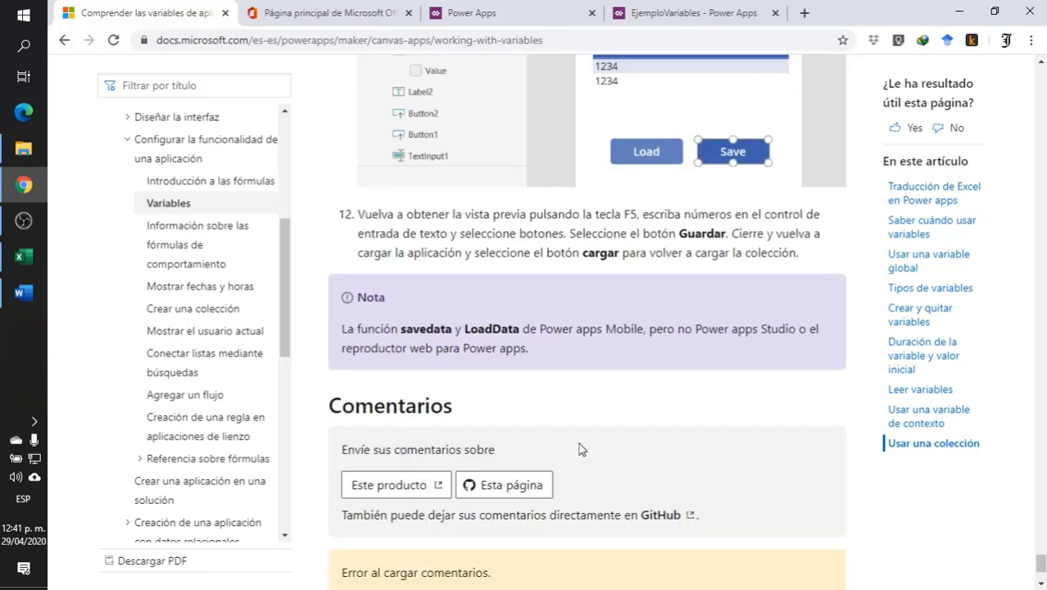
{"action": "scroll", "coordinate": [579, 449], "scroll_direction": "up", "scroll_amount": 4}
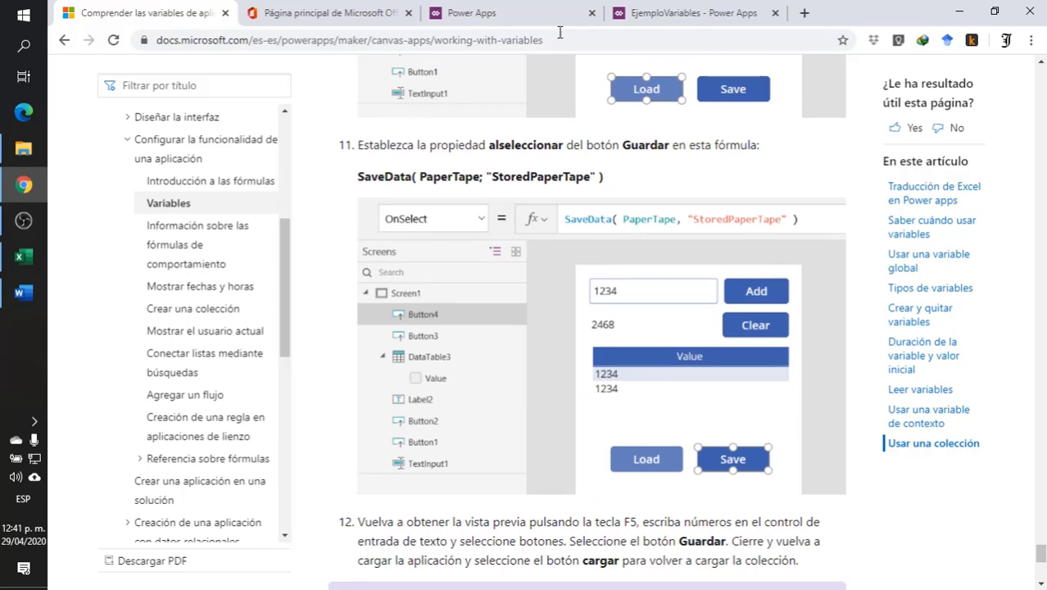
- Return to the EjemploVariables app and highlight the storage name "SumaEjemplo" in the Grabar button's SaveData formula
{"action": "left_click", "coordinate": [695, 18]}
{"action": "left_click", "coordinate": [483, 309]}
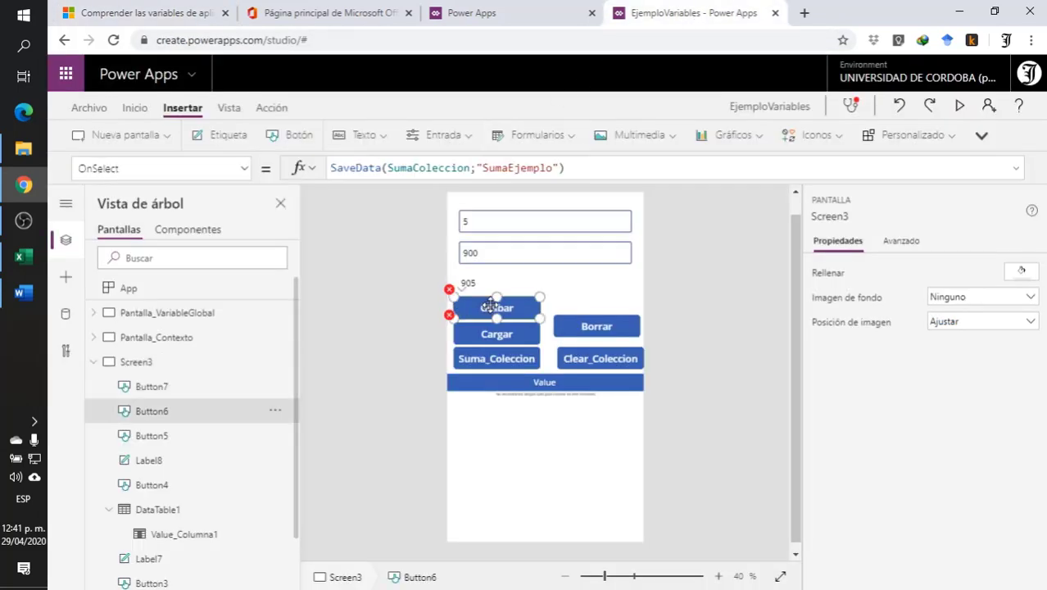
{"action": "left_click_drag", "start_coordinate": [478, 167], "coordinate": [561, 167]}
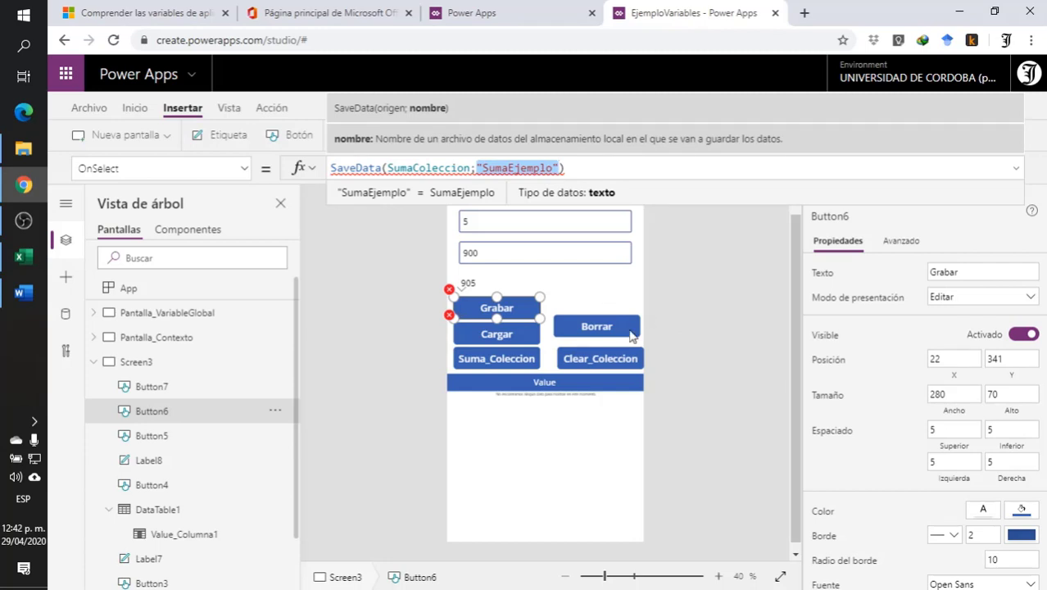
{"action": "left_click", "coordinate": [687, 338]}
- Delete the storage name "SumaEjemplo" from the Cargar button's LoadData formula and undo the deletion
{"action": "left_click", "coordinate": [526, 334]}
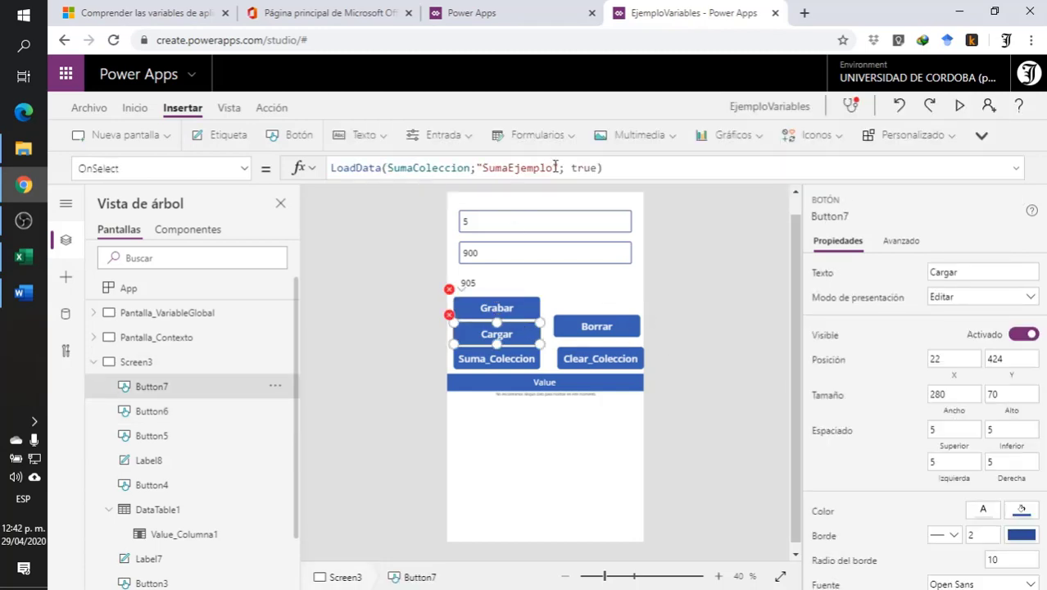
{"action": "left_click_drag", "start_coordinate": [560, 168], "coordinate": [477, 168]}
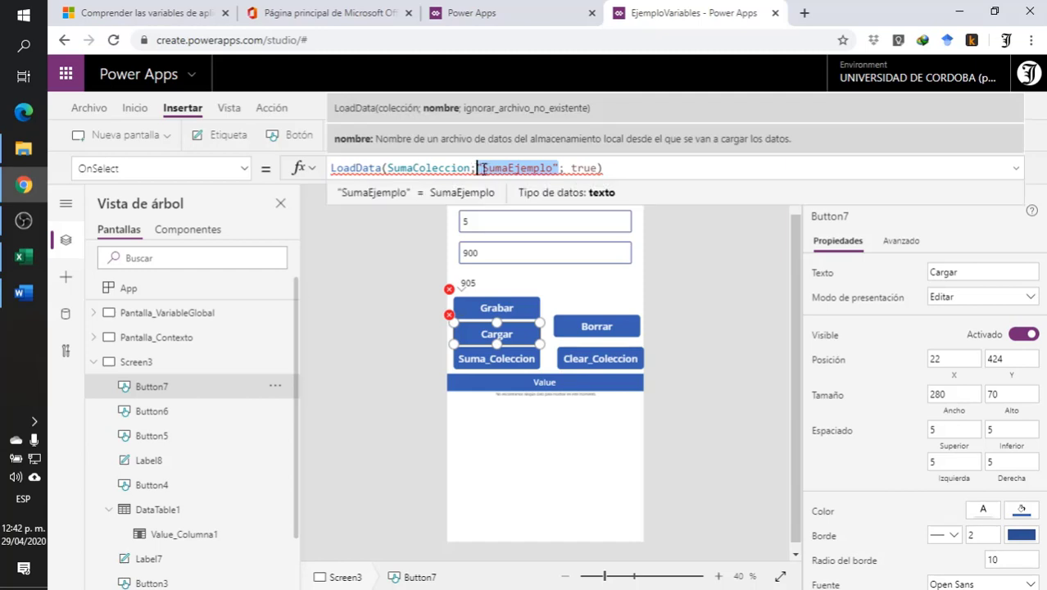
{"action": "key", "text": "BackSpace"}
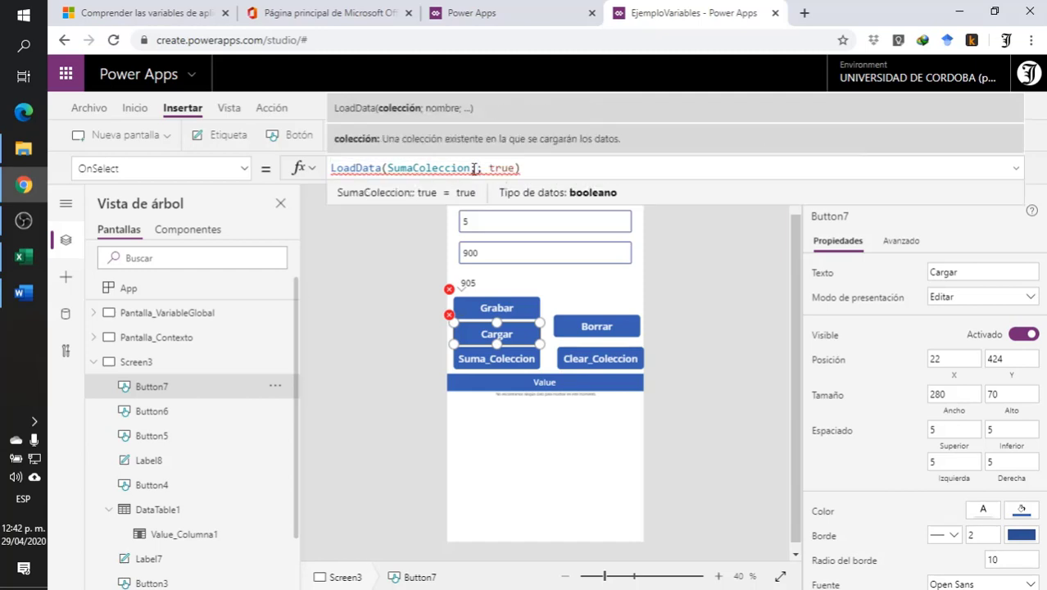
{"action": "key", "text": "ctrl+z"}
{"action": "left_click", "coordinate": [654, 232]}
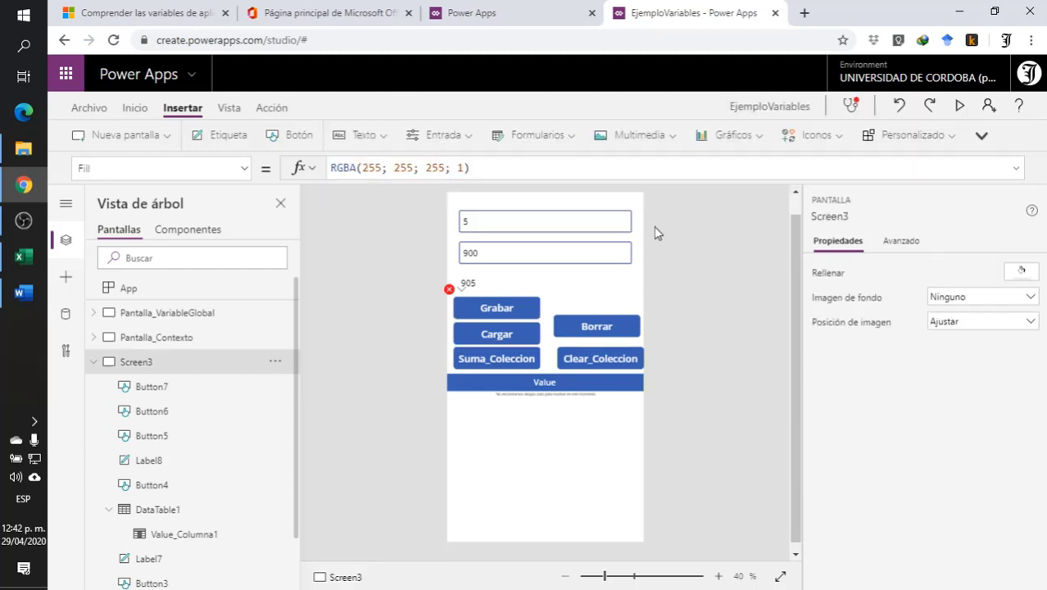
- Check the error on the Grabar button and open its SaveData formula for review
{"action": "left_click", "coordinate": [502, 308]}
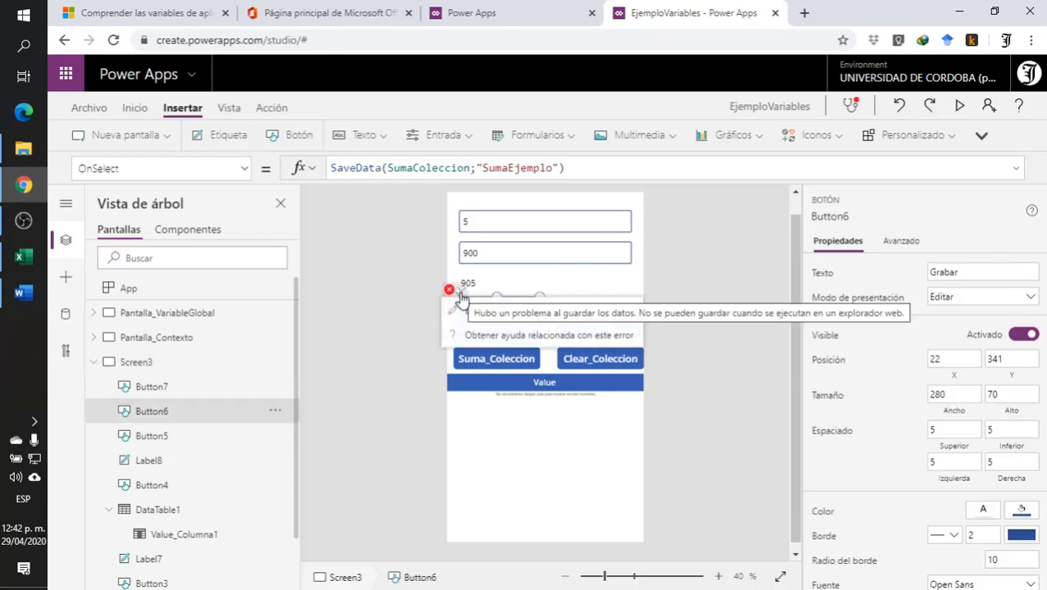
{"action": "left_click", "coordinate": [468, 309]}
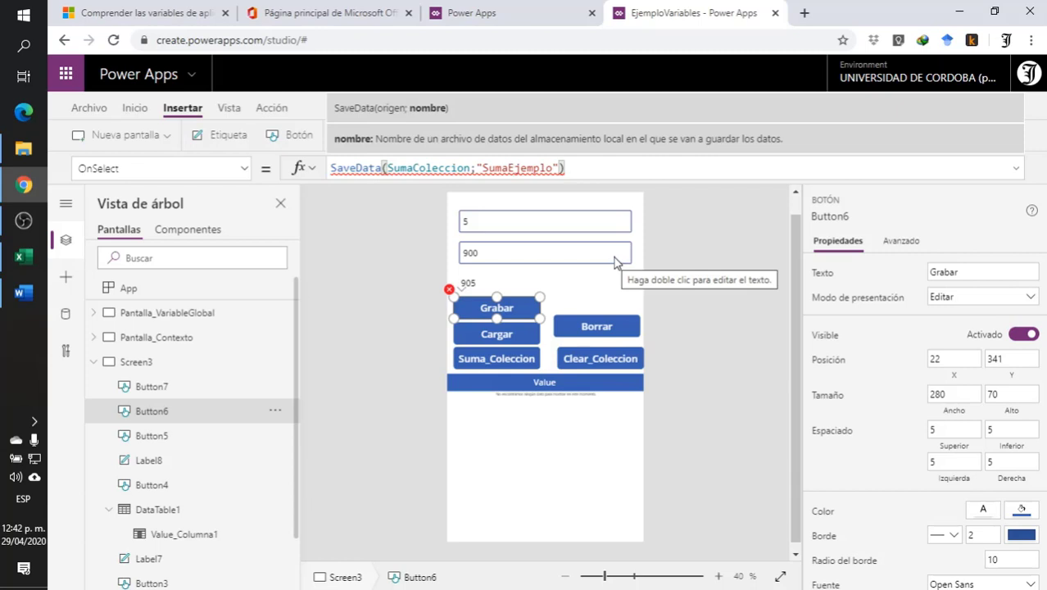
{"action": "mouse_move", "coordinate": [507, 168]}
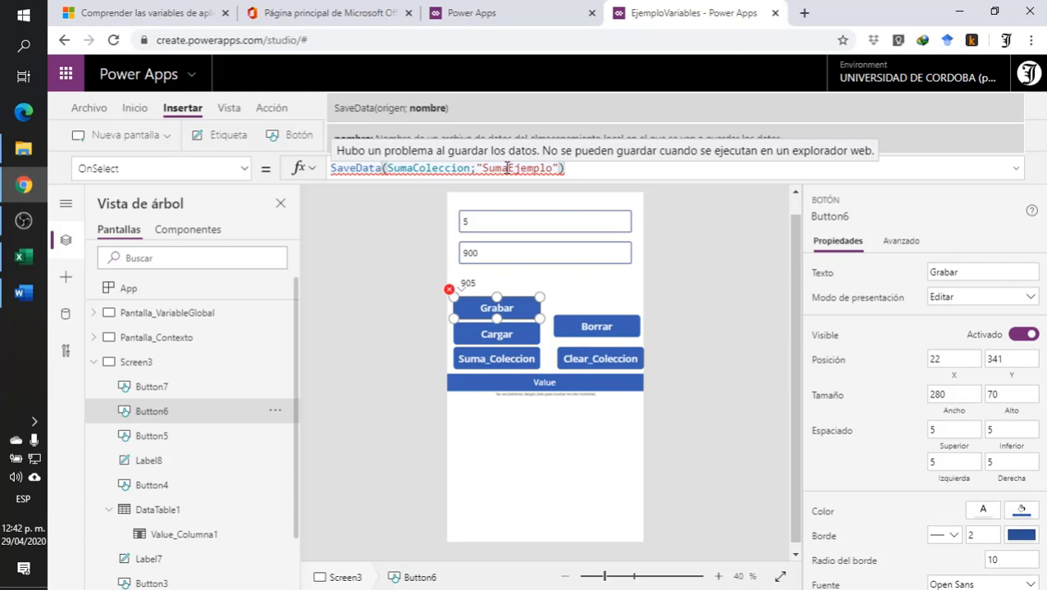
- Highlight the documentation note on where savedata and LoadData are supported, and return to Screen3 of the app
{"action": "left_click", "coordinate": [324, 13]}
{"action": "left_click", "coordinate": [113, 12]}
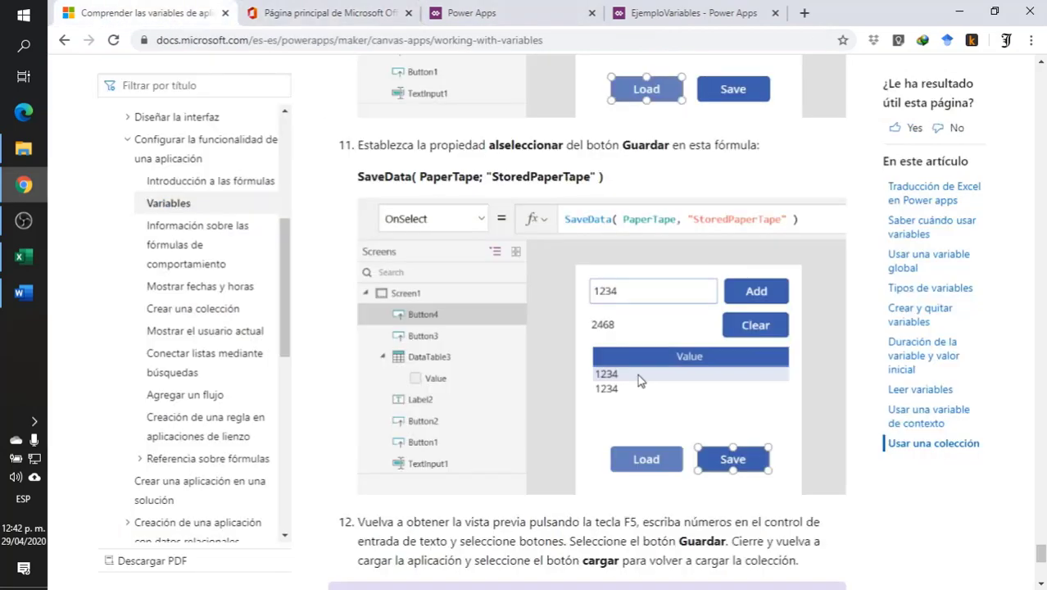
{"action": "scroll", "coordinate": [639, 386], "scroll_direction": "down", "scroll_amount": 5}
{"action": "scroll", "coordinate": [606, 422], "scroll_direction": "down", "scroll_amount": 1}
{"action": "scroll", "coordinate": [610, 421], "scroll_direction": "up", "scroll_amount": 1}
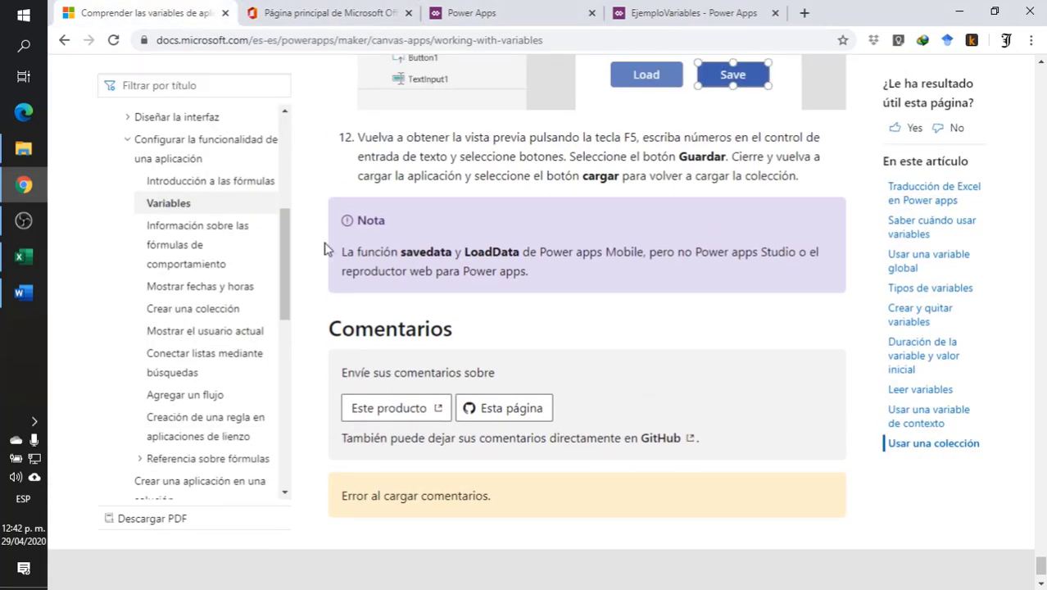
{"action": "left_click_drag", "start_coordinate": [347, 255], "coordinate": [645, 250]}
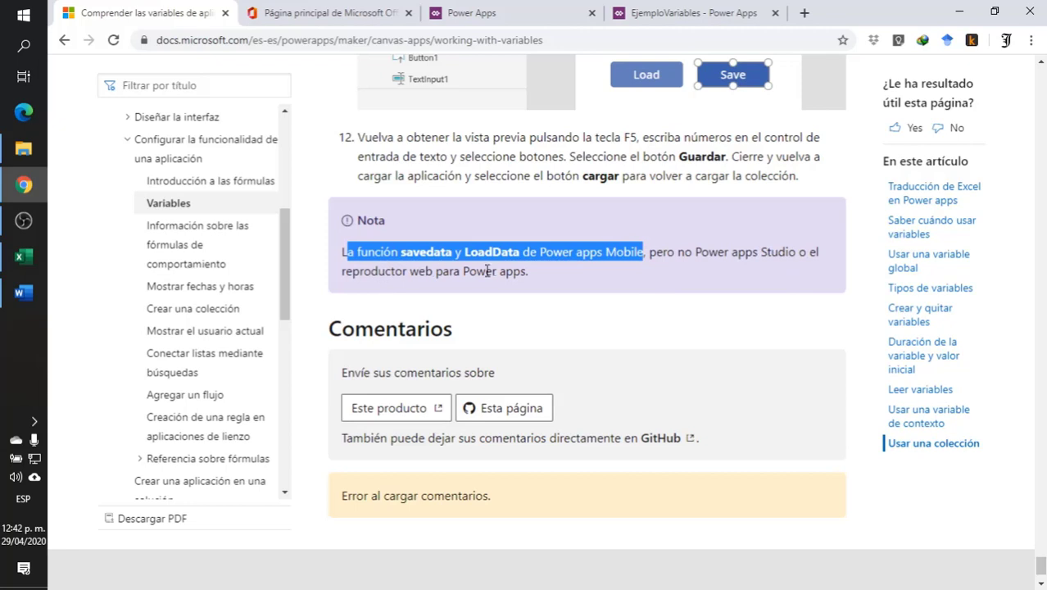
{"action": "left_click_drag", "start_coordinate": [527, 271], "coordinate": [345, 272]}
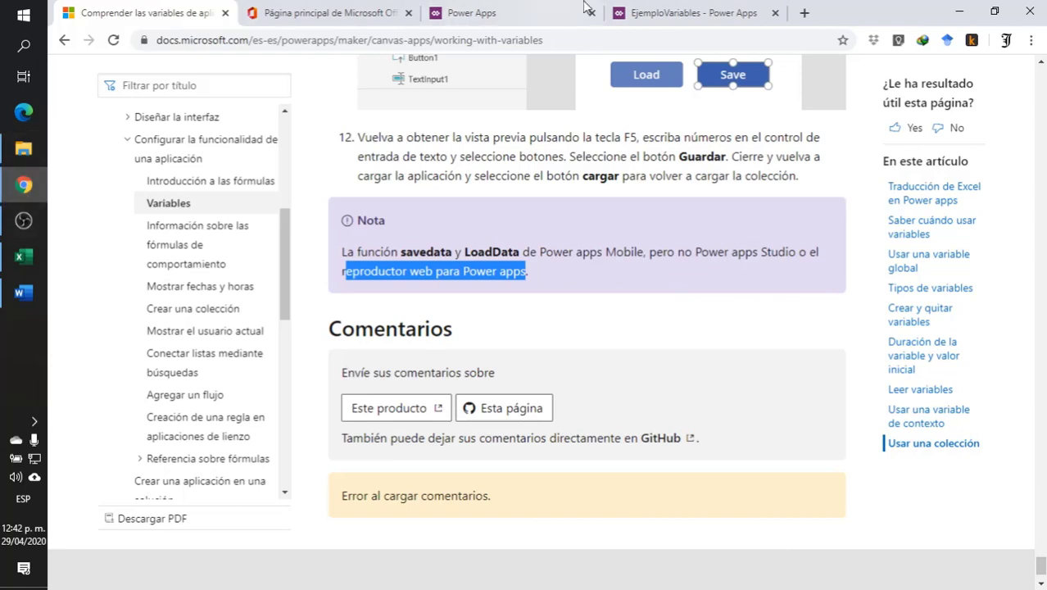
{"action": "left_click", "coordinate": [739, 25]}
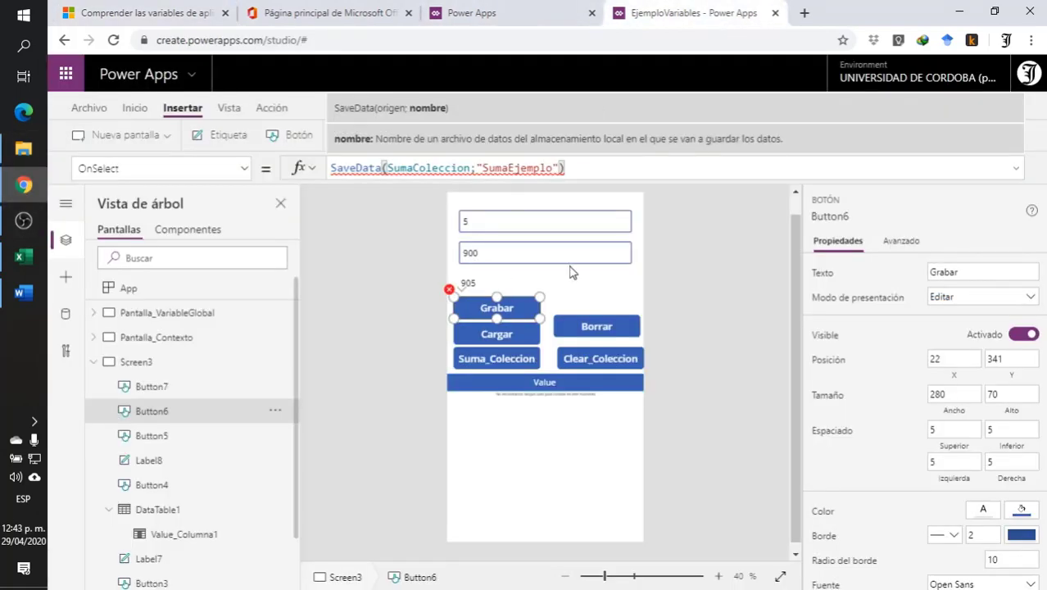
{"action": "left_click", "coordinate": [565, 473]}
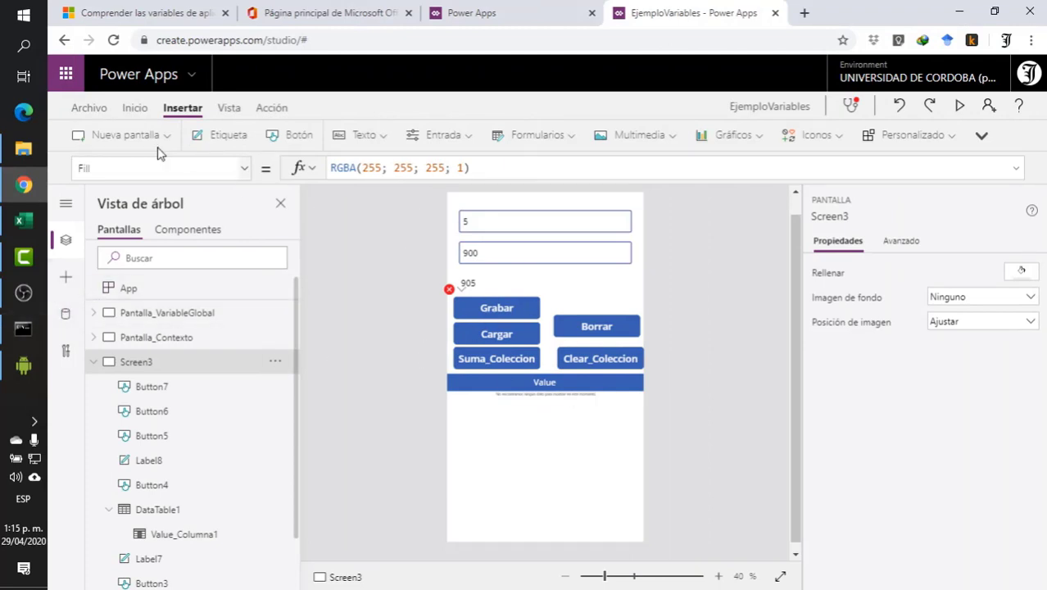
{"action": "left_click", "coordinate": [87, 109]}
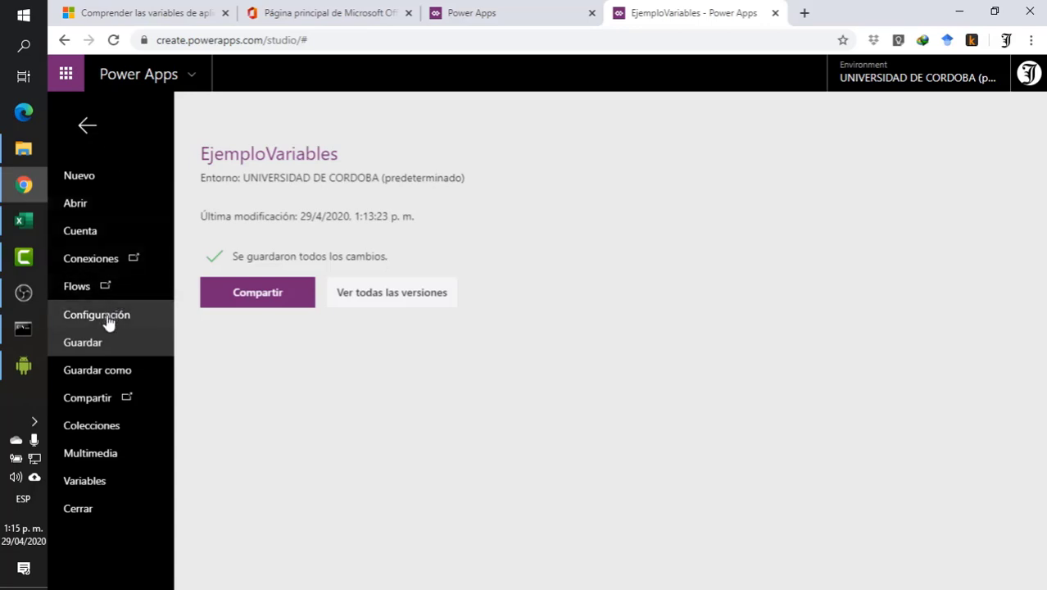
{"action": "left_click", "coordinate": [96, 368]}
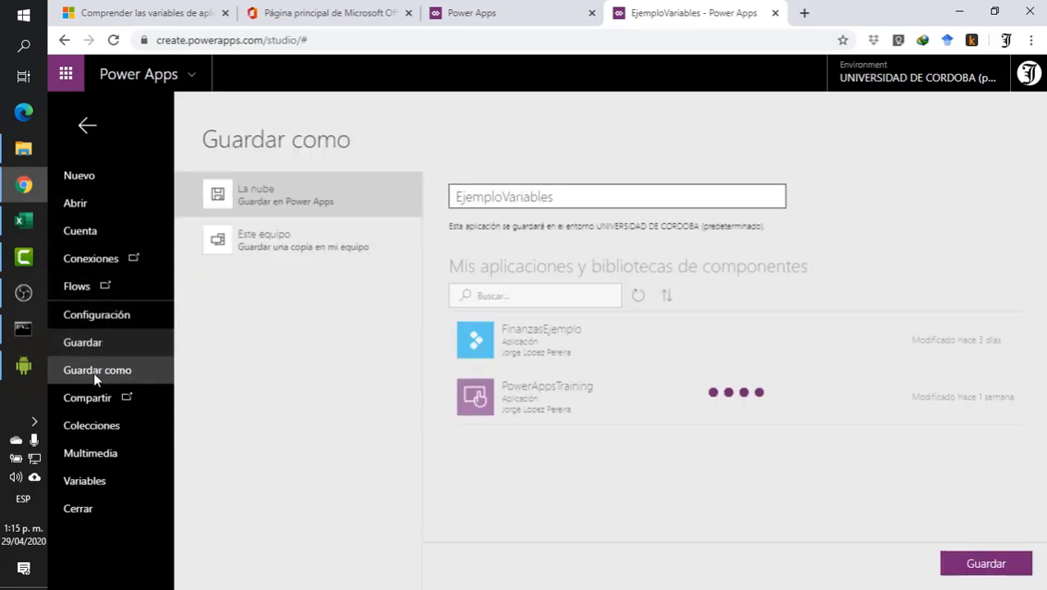
{"action": "left_click", "coordinate": [98, 346]}
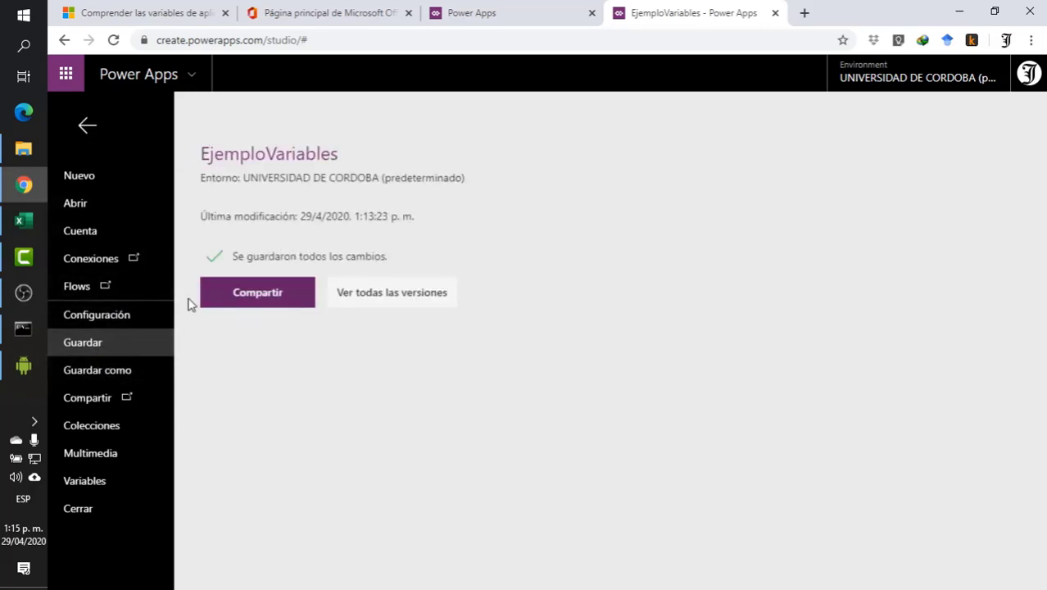
{"action": "left_click", "coordinate": [97, 370]}
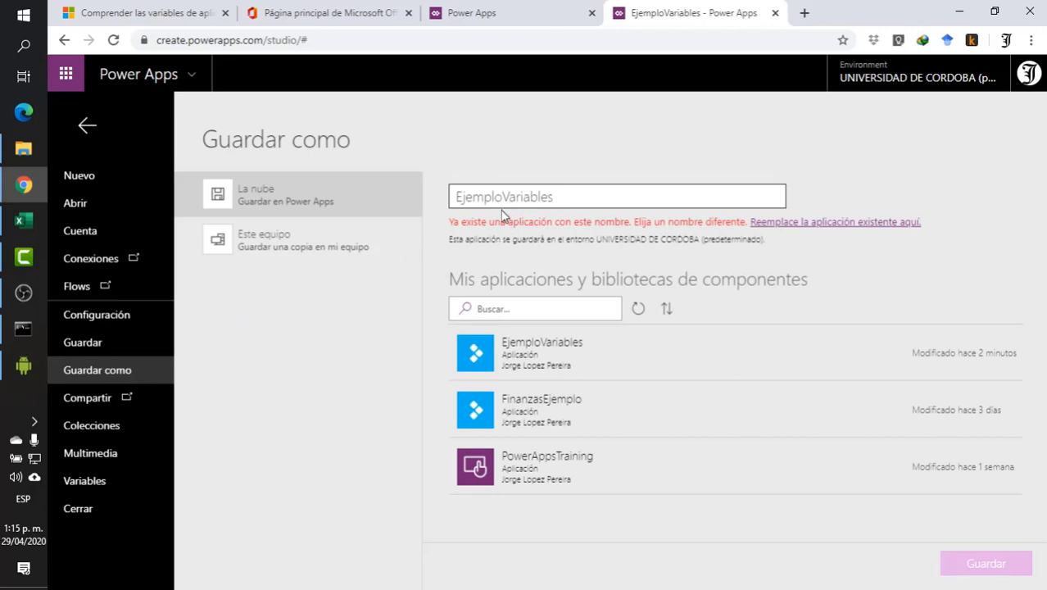
{"action": "double_click", "coordinate": [564, 197]}
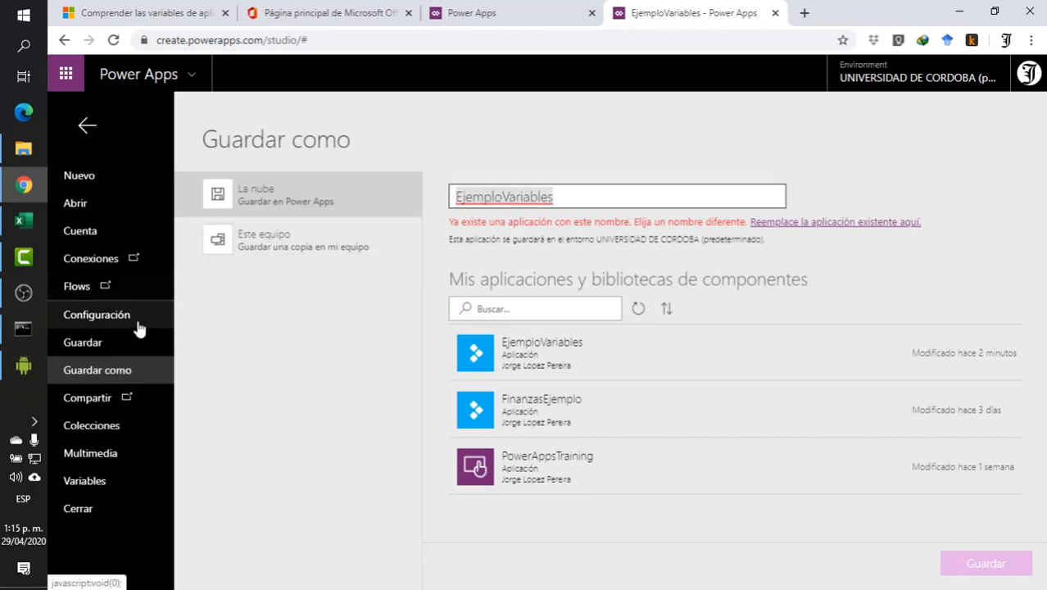
{"action": "left_click", "coordinate": [87, 126]}
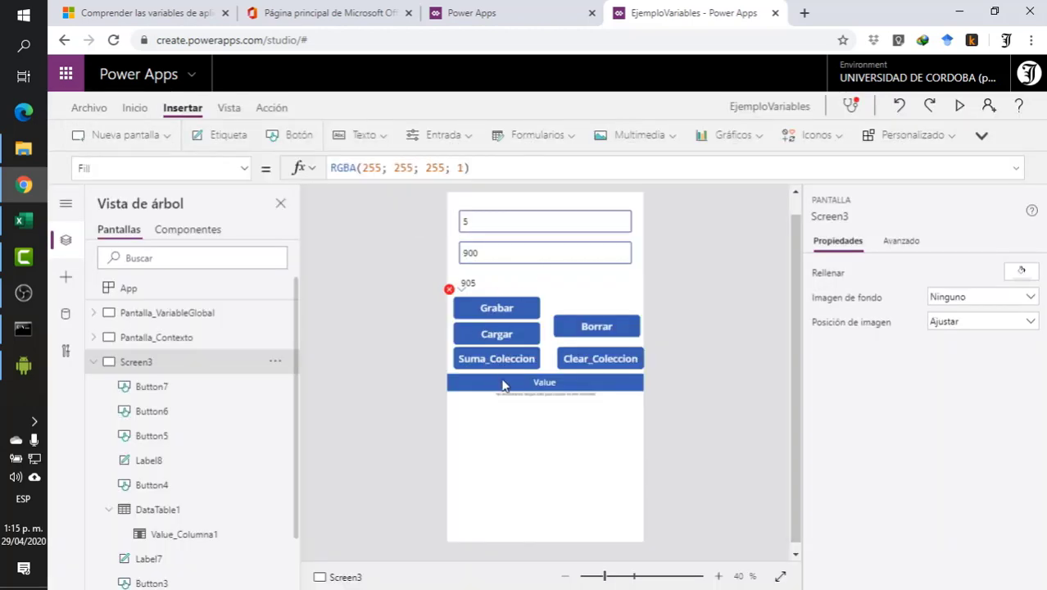
- Make the data table on Screen3 slightly taller and save the app to the cloud
{"action": "left_click", "coordinate": [548, 391]}
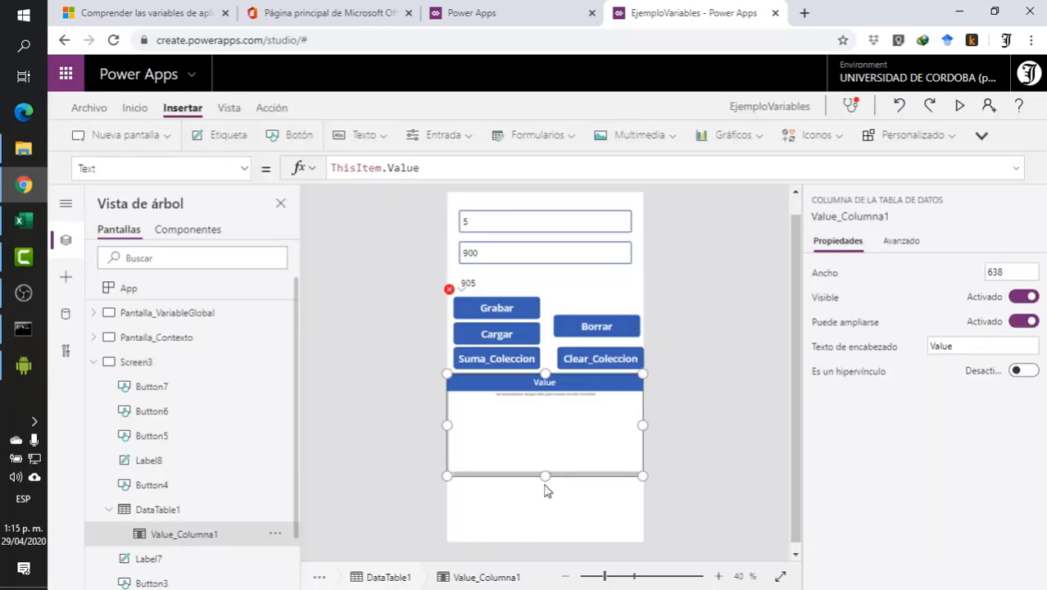
{"action": "left_click_drag", "start_coordinate": [547, 479], "coordinate": [549, 486]}
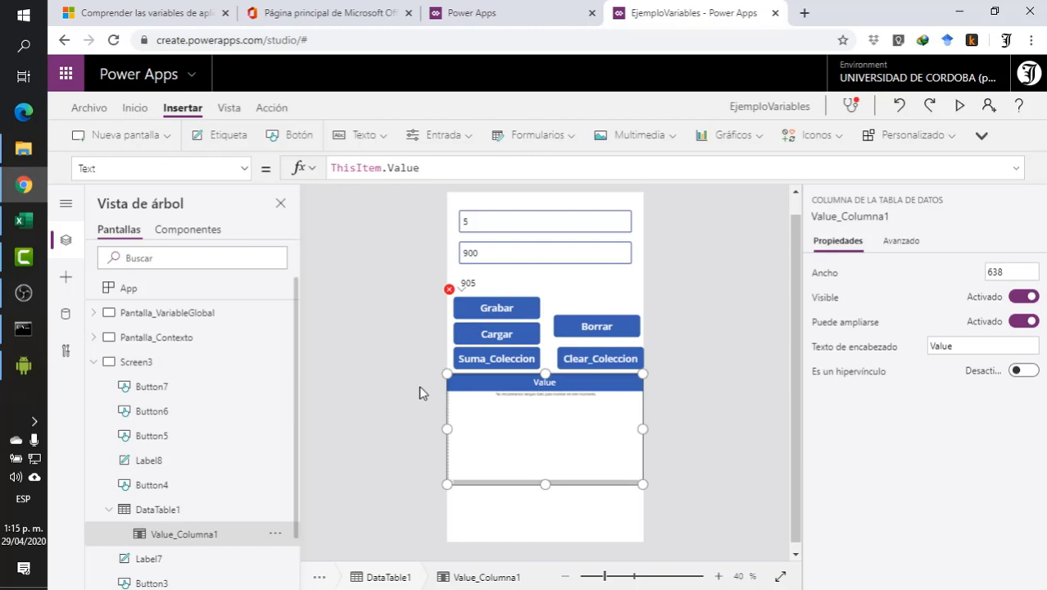
{"action": "left_click", "coordinate": [90, 108]}
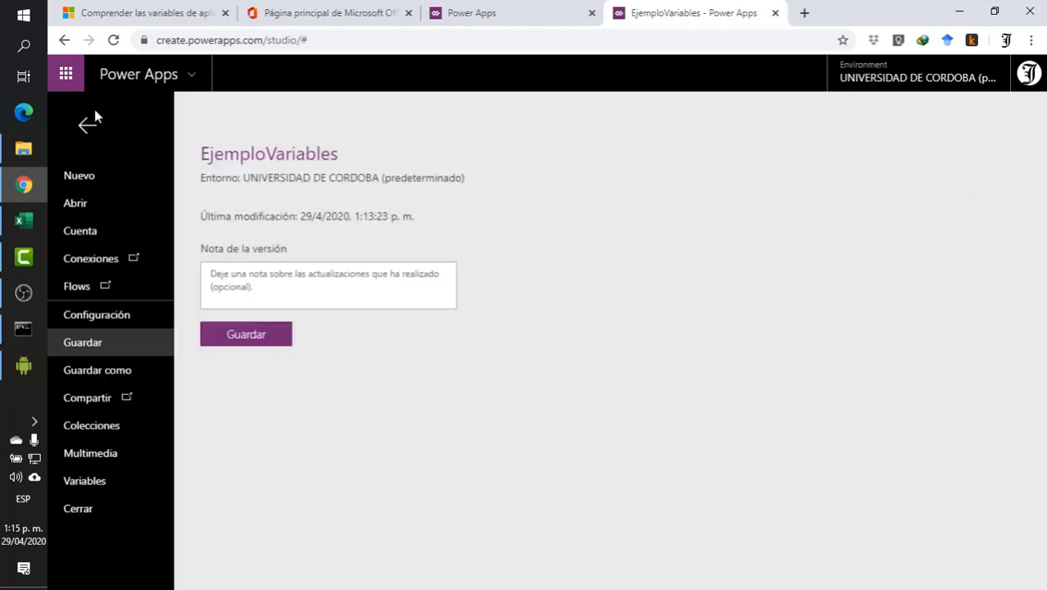
{"action": "left_click", "coordinate": [249, 336]}
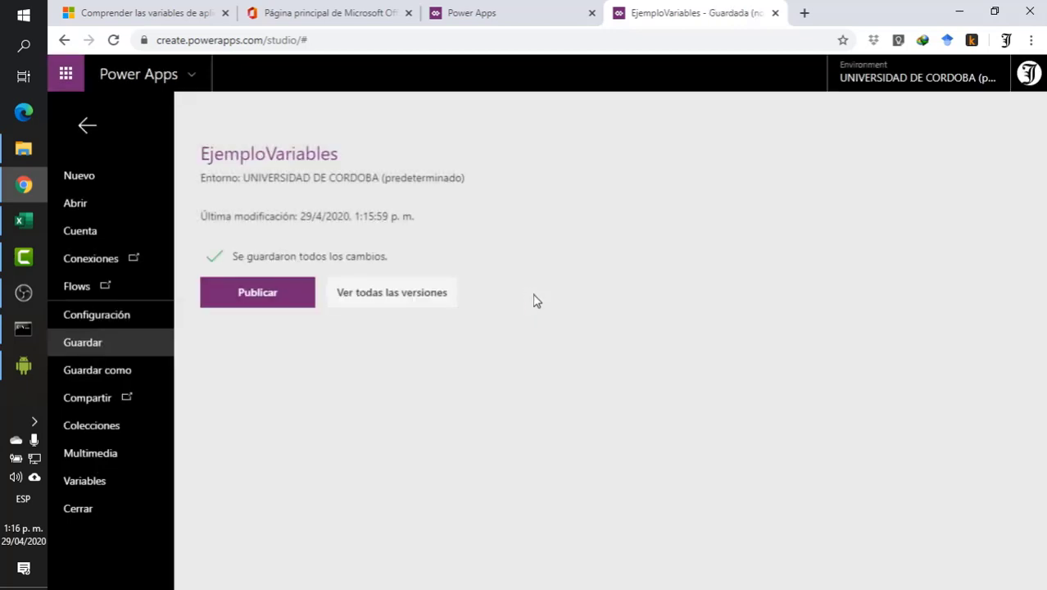
- Publish this version of EjemploVariables and return to the app editor
{"action": "left_click", "coordinate": [255, 296]}
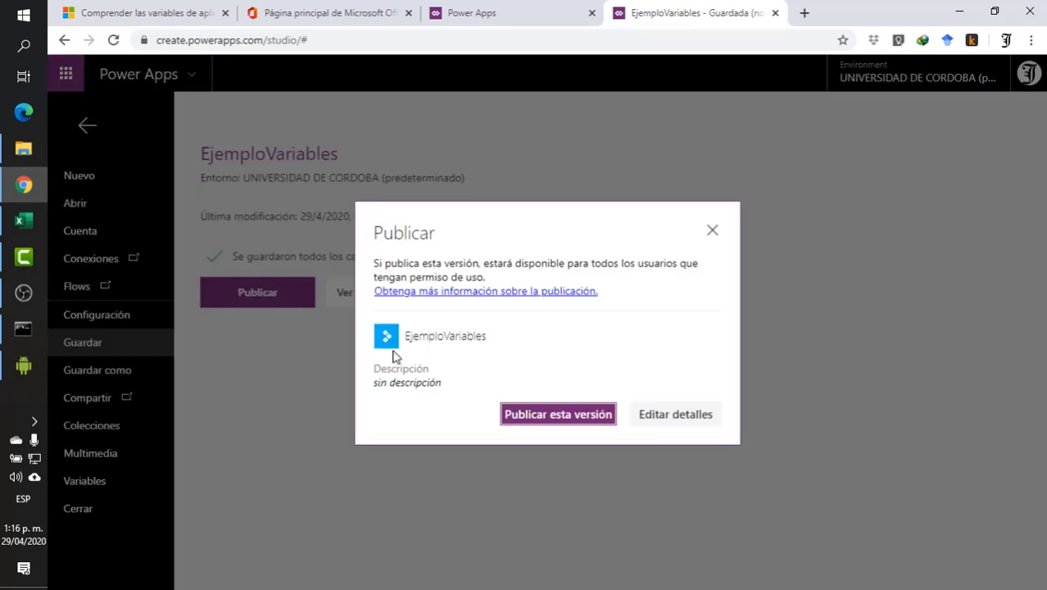
{"action": "left_click", "coordinate": [576, 420]}
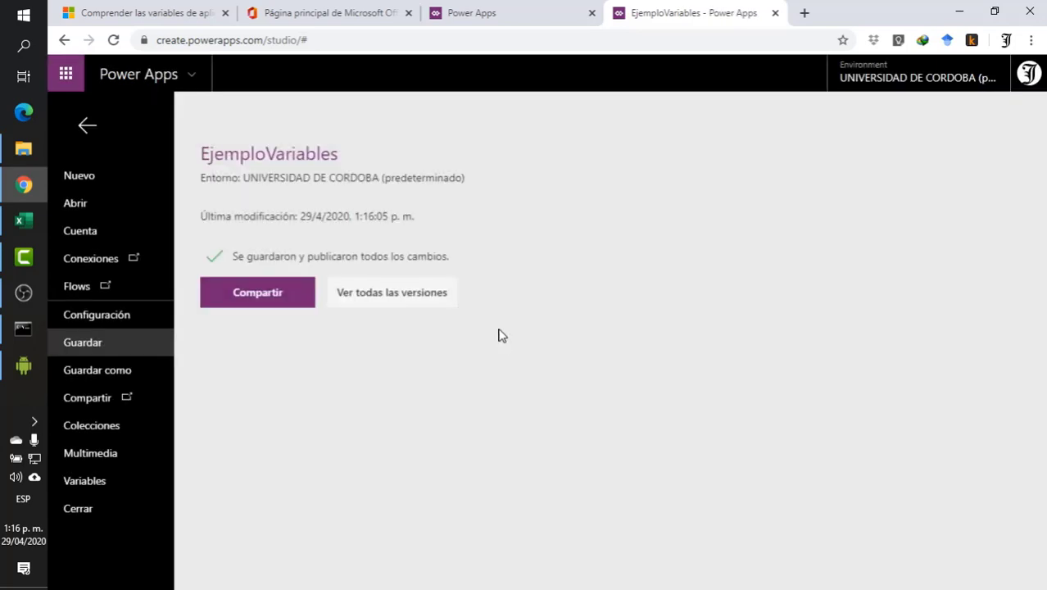
{"action": "left_click", "coordinate": [87, 128]}
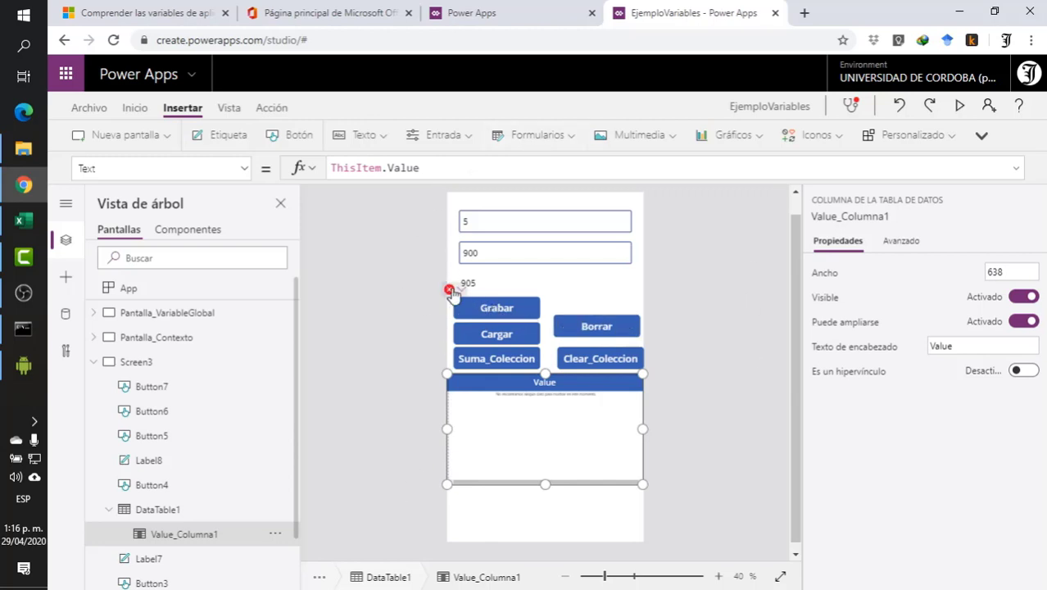
- Review the OnSelect formulas of the Grabar and Cargar buttons and deselect them
{"action": "left_click", "coordinate": [509, 320]}
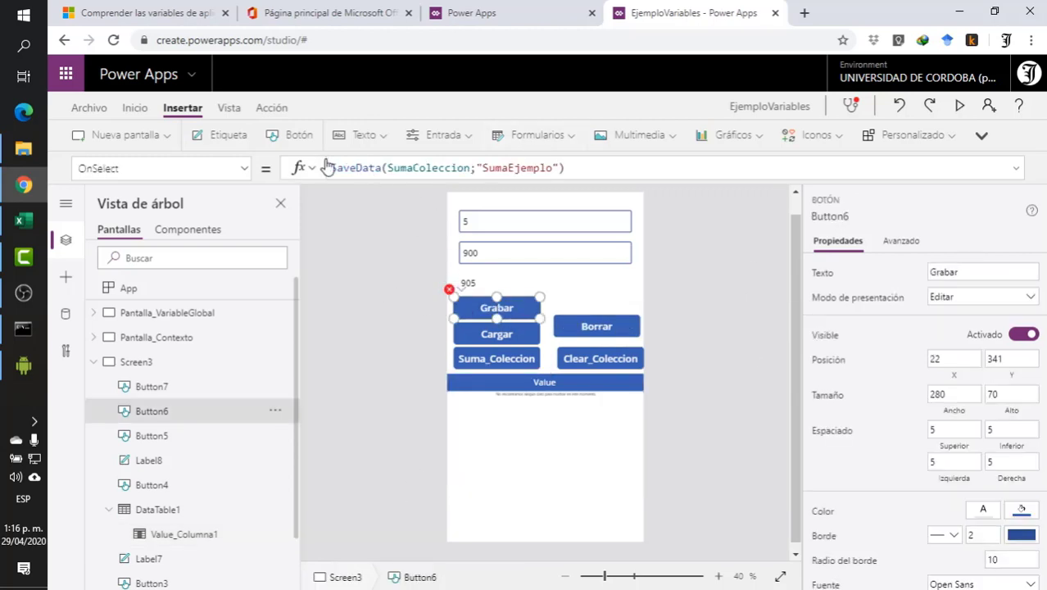
{"action": "left_click", "coordinate": [508, 336]}
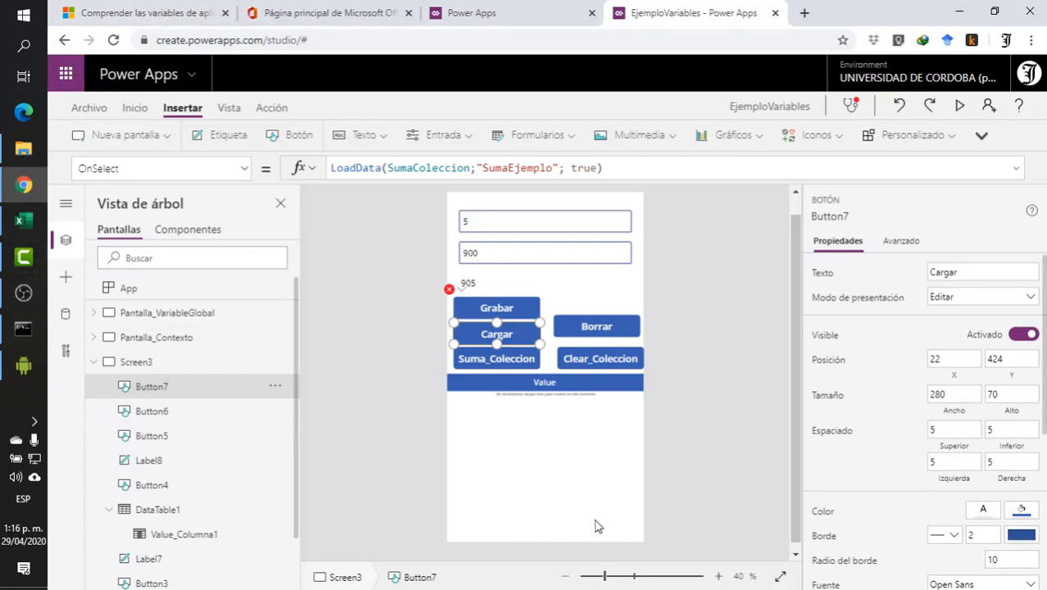
{"action": "left_click", "coordinate": [405, 317]}
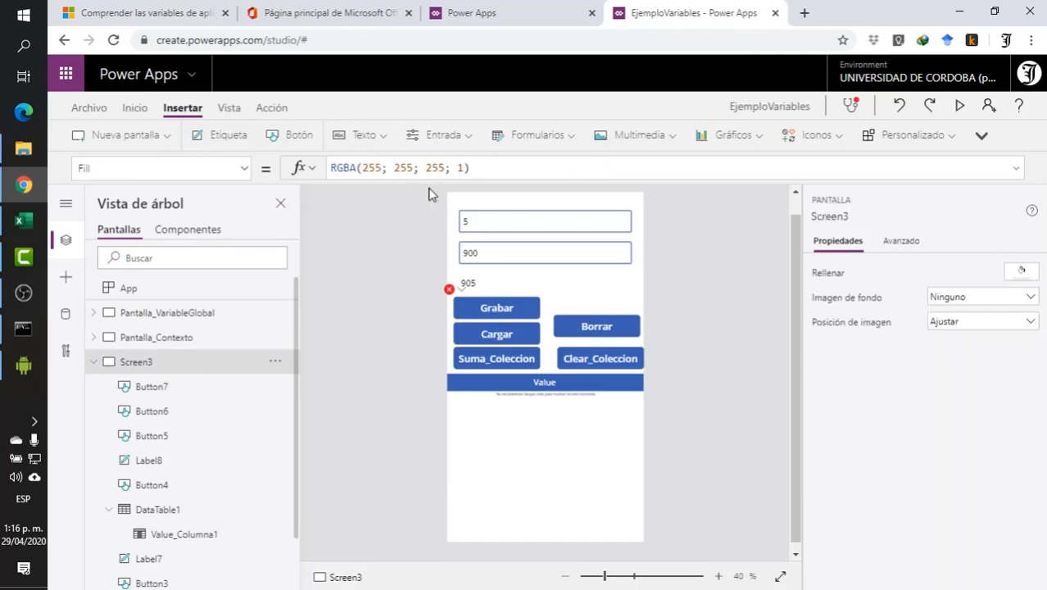
- Minimize the browser and bring up the mirrored phone window, motorola one action
{"action": "left_click", "coordinate": [958, 13]}
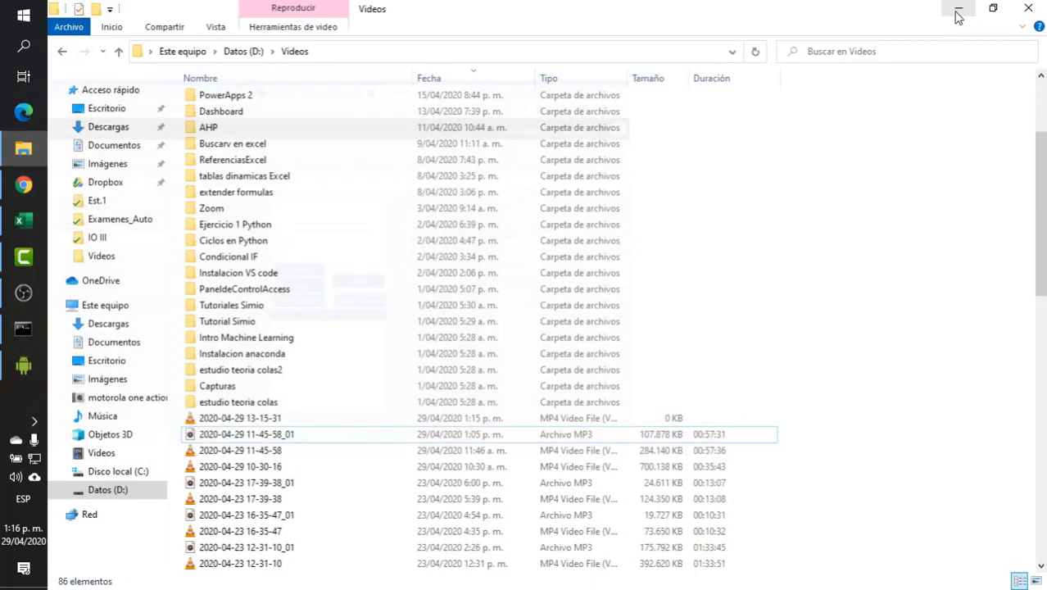
{"action": "left_click", "coordinate": [23, 370]}
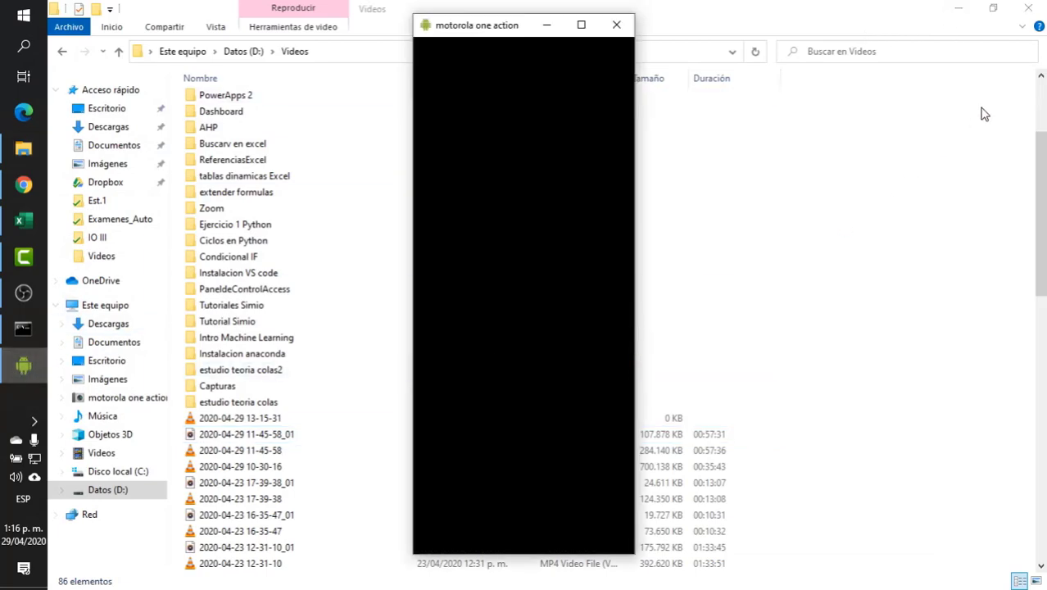
- Show the desktop behind the mirrored phone window, open EjemploVariables on the phone and exit the app again
{"action": "left_click", "coordinate": [20, 585]}
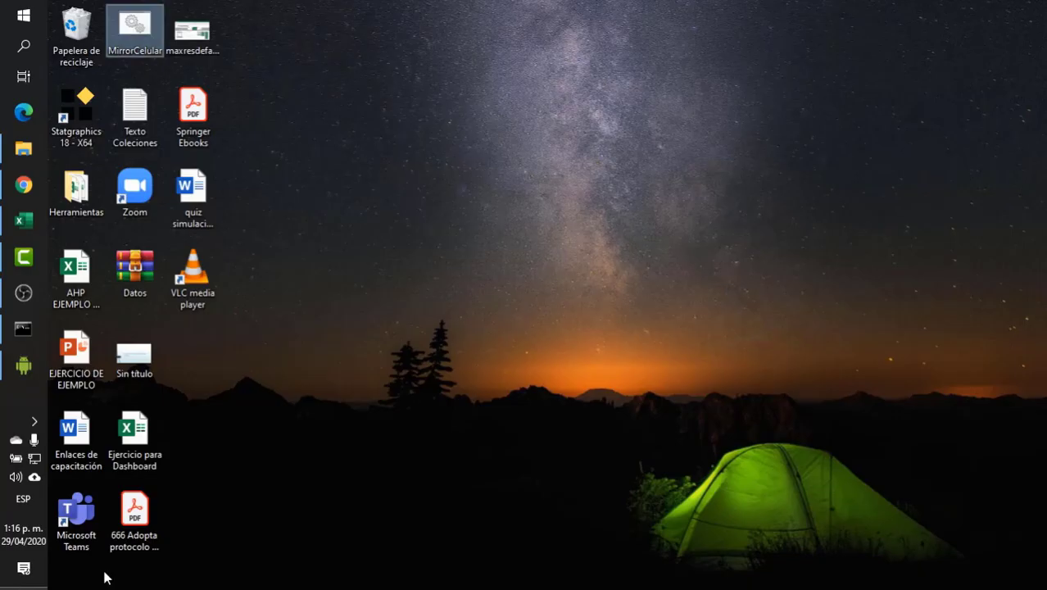
{"action": "left_click", "coordinate": [23, 365]}
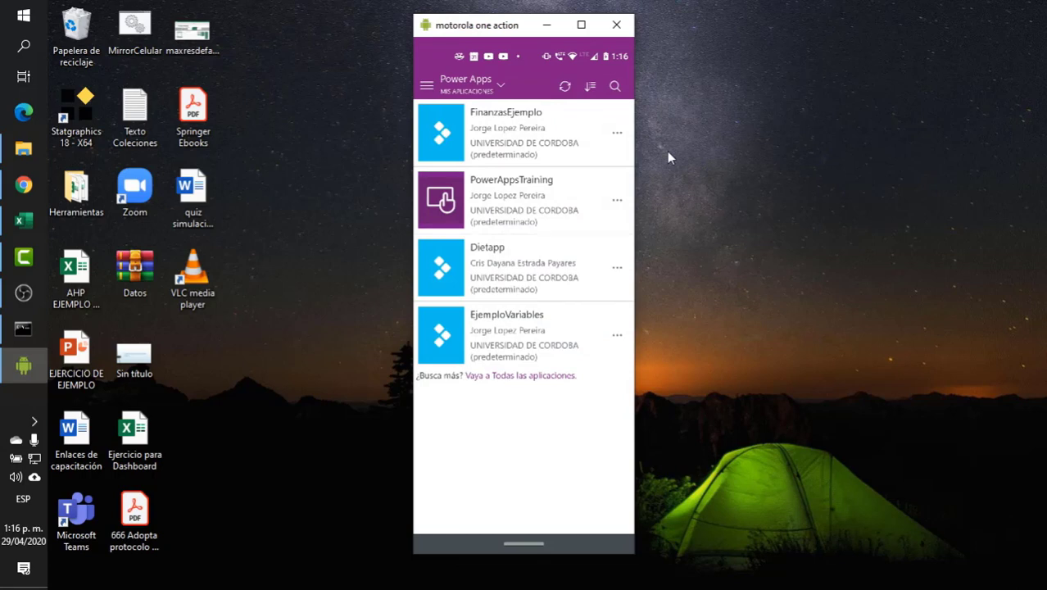
{"action": "left_click", "coordinate": [531, 326]}
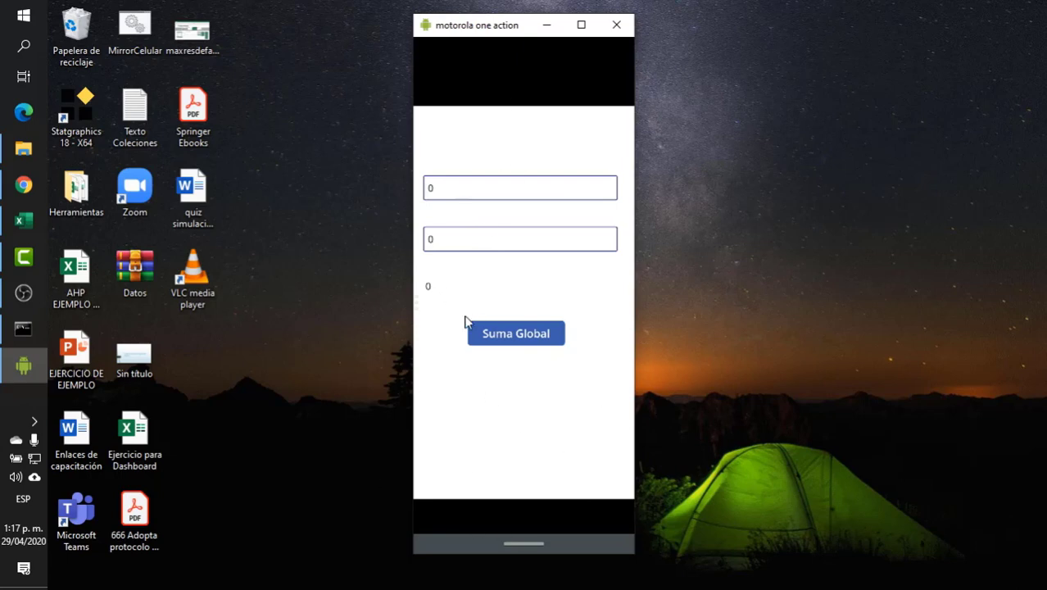
{"action": "left_click_drag", "start_coordinate": [523, 544], "coordinate": [430, 535]}
{"action": "left_click", "coordinate": [551, 328]}
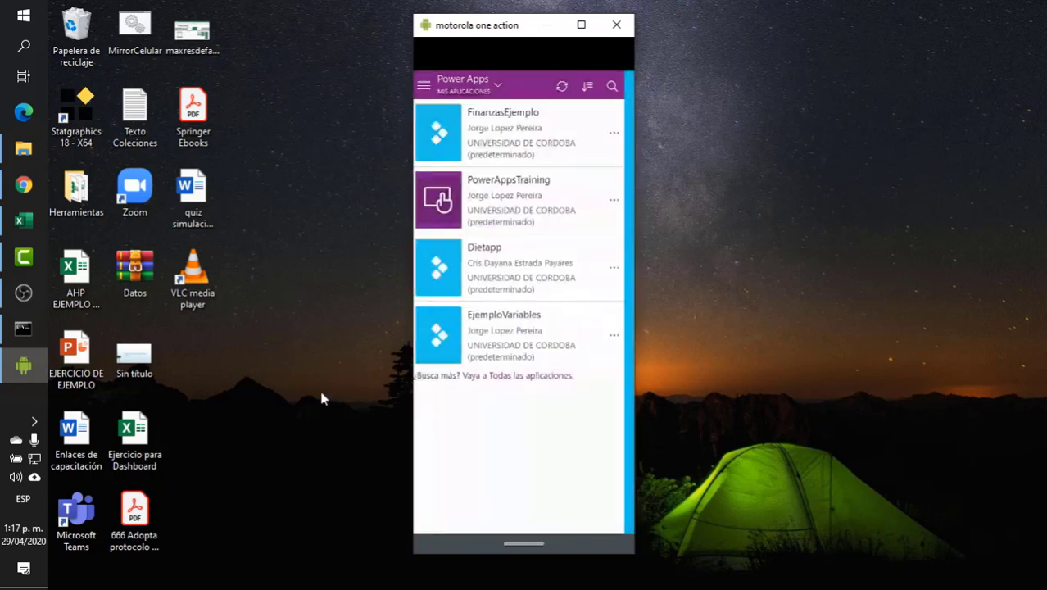
- Switch back to the Power Apps editor in Chrome and move Screen3 up to the first place among the screens
{"action": "left_click", "coordinate": [25, 186]}
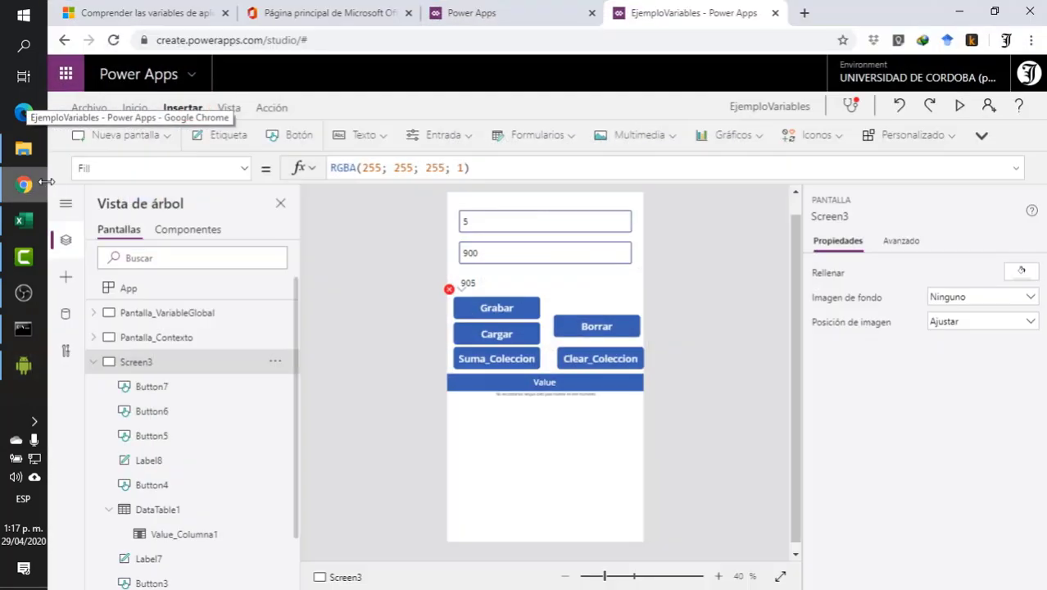
{"action": "left_click", "coordinate": [131, 314]}
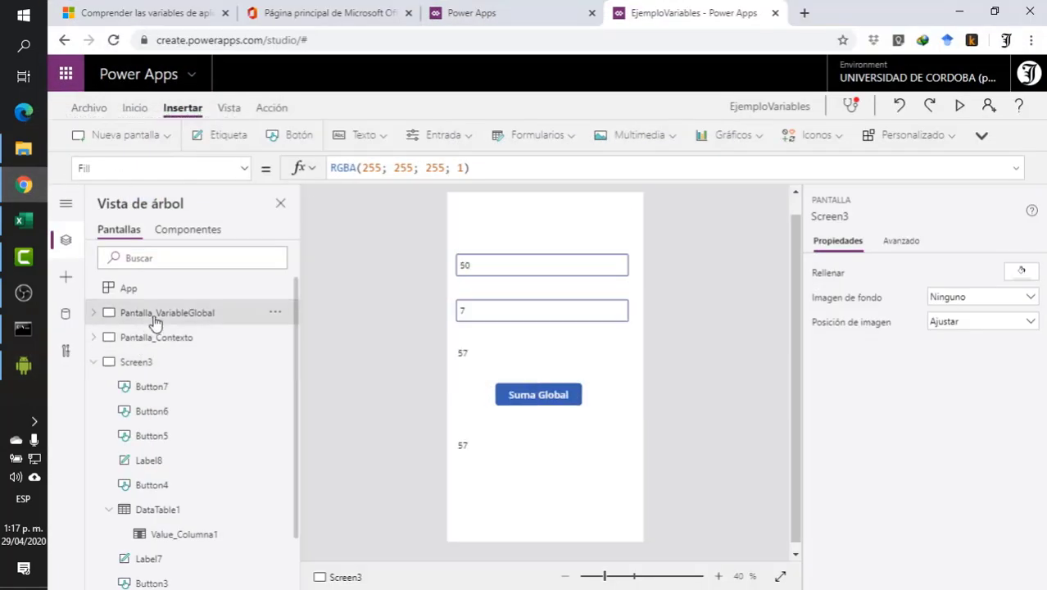
{"action": "left_click", "coordinate": [178, 363]}
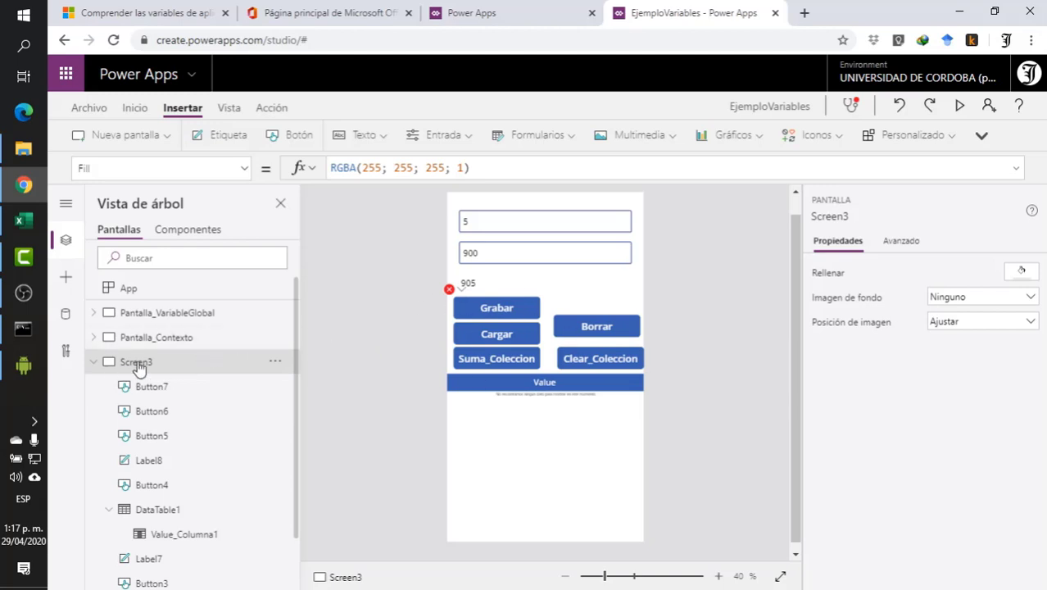
{"action": "left_click", "coordinate": [276, 363]}
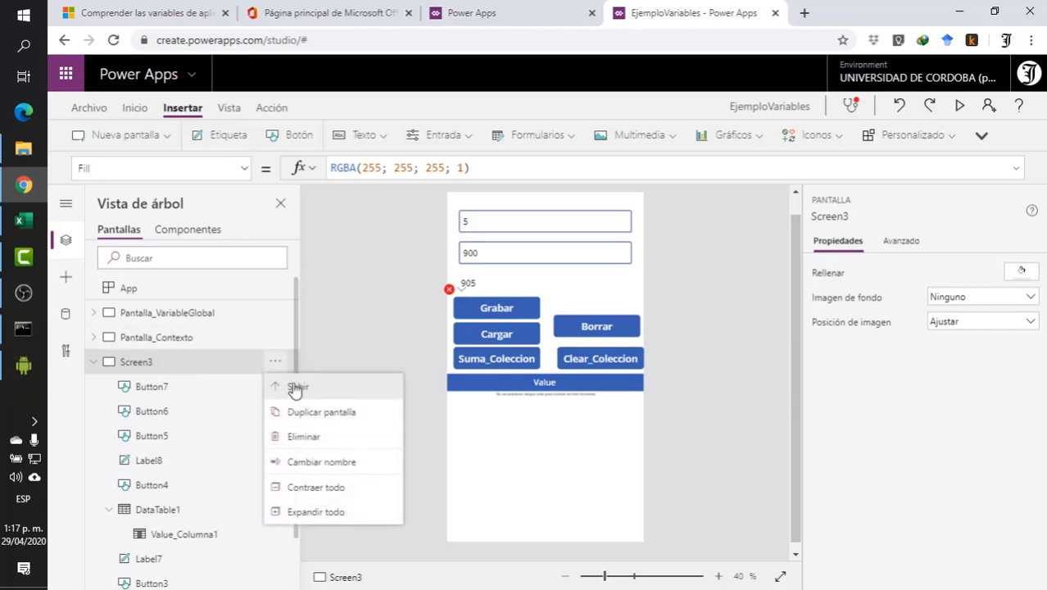
{"action": "left_click", "coordinate": [293, 386]}
{"action": "left_click", "coordinate": [276, 343]}
{"action": "left_click", "coordinate": [276, 360]}
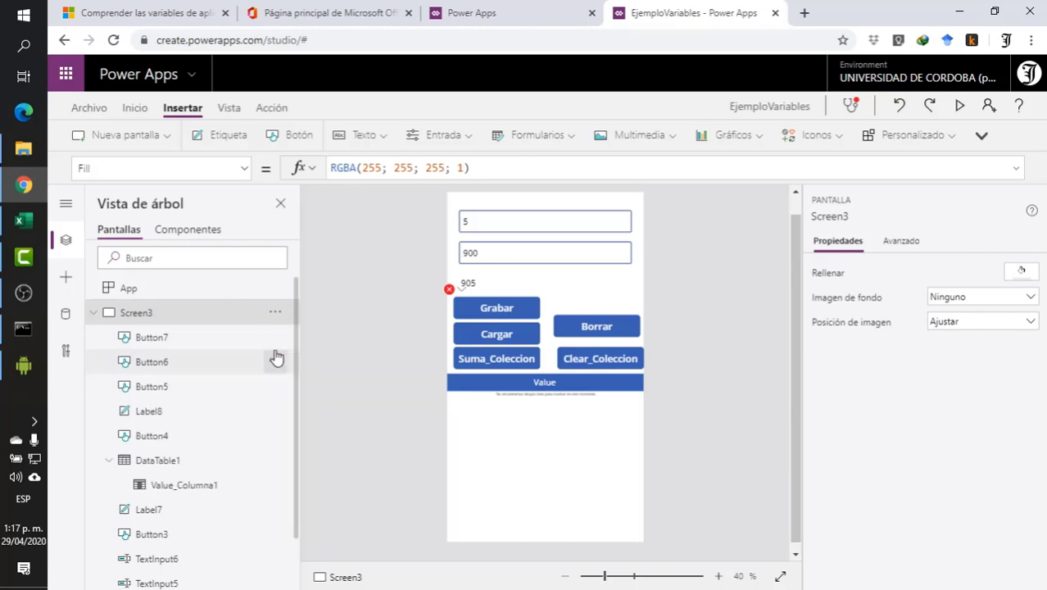
- Save EjemploVariables without a version note and publish this version
{"action": "left_click", "coordinate": [87, 108]}
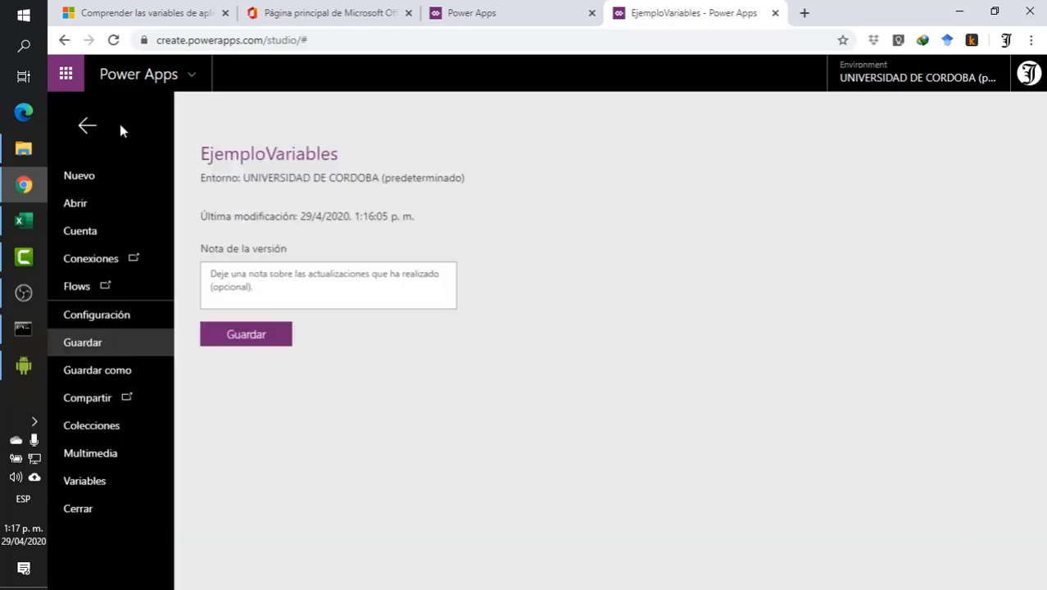
{"action": "left_click", "coordinate": [262, 344]}
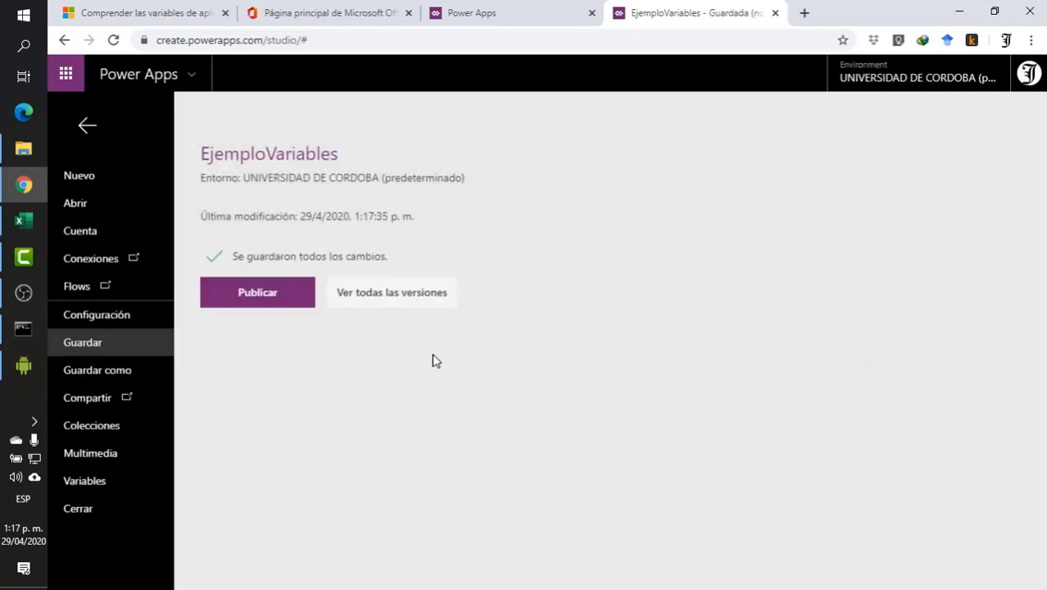
{"action": "left_click", "coordinate": [269, 297]}
{"action": "left_click", "coordinate": [545, 422]}
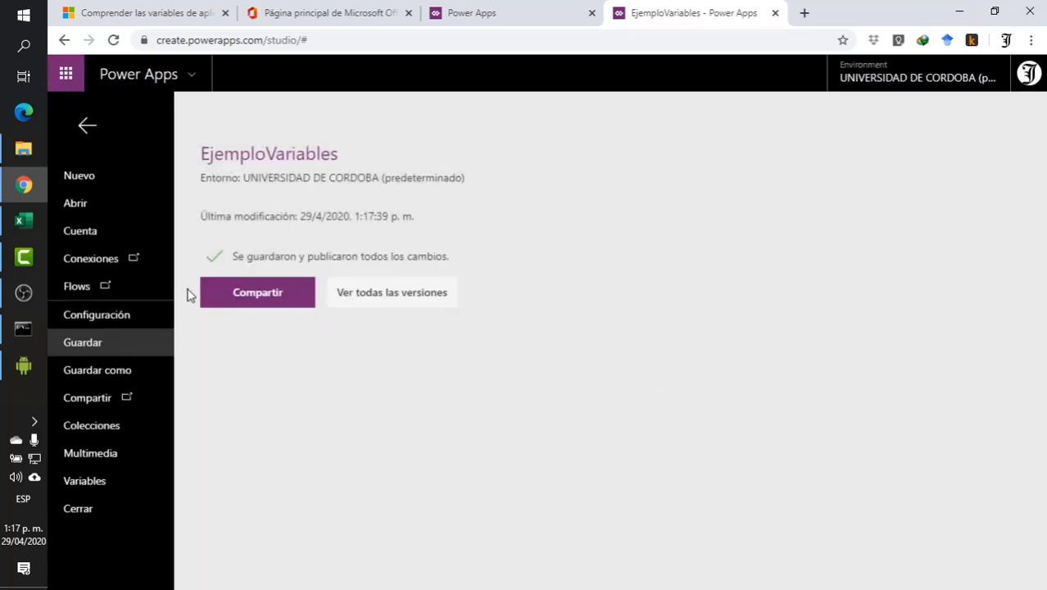
- Return to the mirrored phone, open EjemploVariables, exit the outdated version and update the app to the new one
{"action": "left_click", "coordinate": [23, 366]}
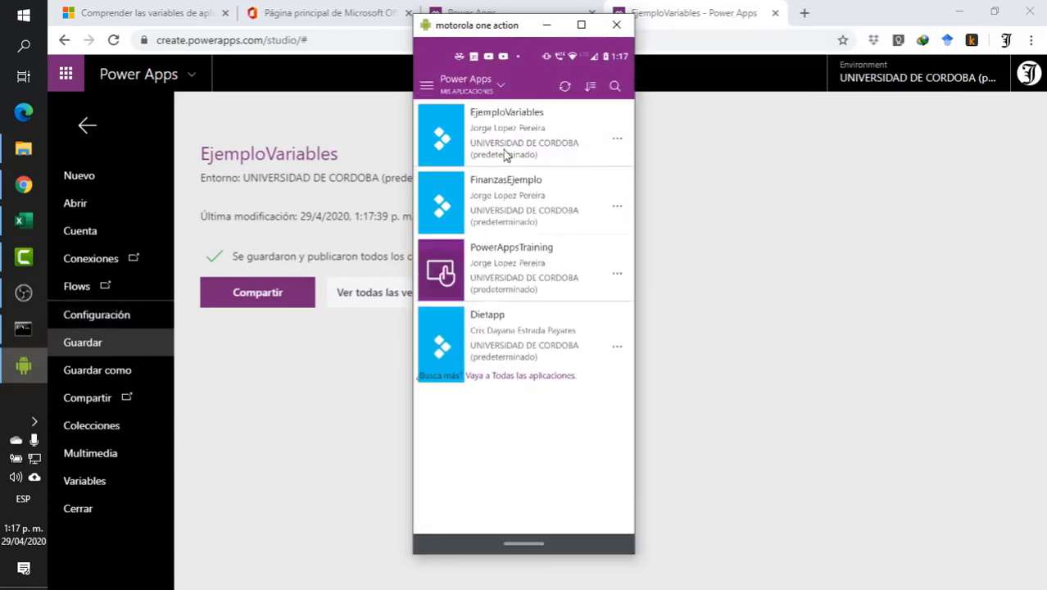
{"action": "left_click", "coordinate": [527, 144]}
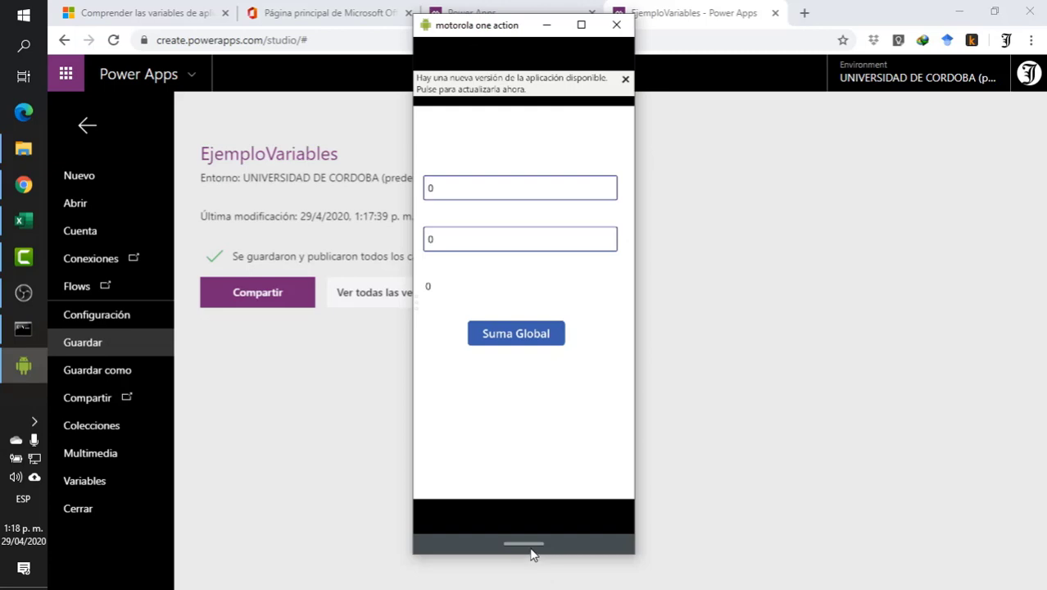
{"action": "left_click_drag", "start_coordinate": [531, 549], "coordinate": [465, 529]}
{"action": "left_click", "coordinate": [537, 326]}
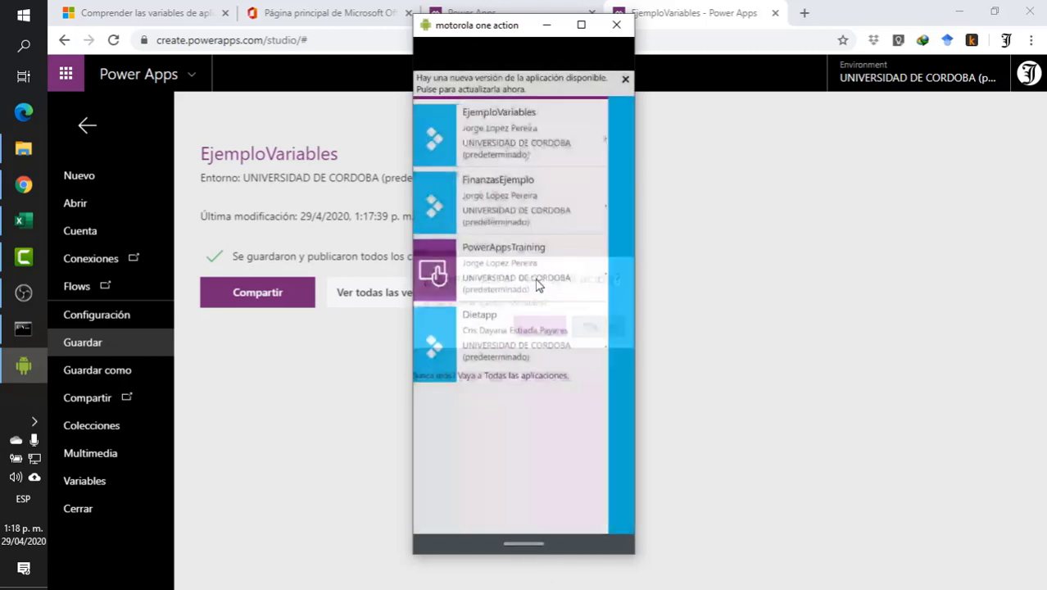
{"action": "left_click", "coordinate": [510, 90]}
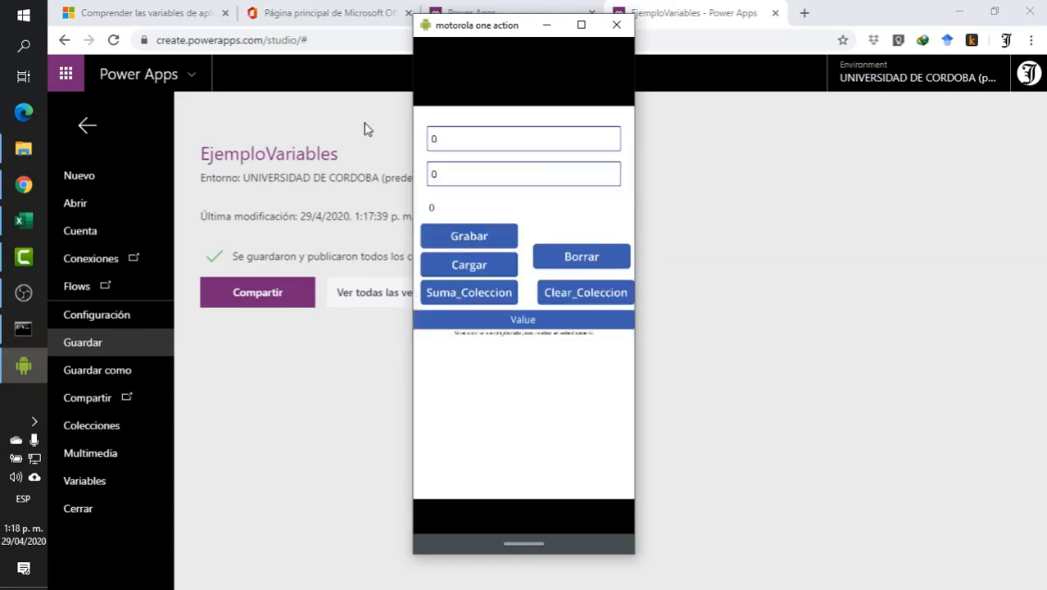
- On the phone, enter 5 and 8 in the two number fields and add their sum to the collection with Suma_Coleccion
{"action": "left_click", "coordinate": [442, 140]}
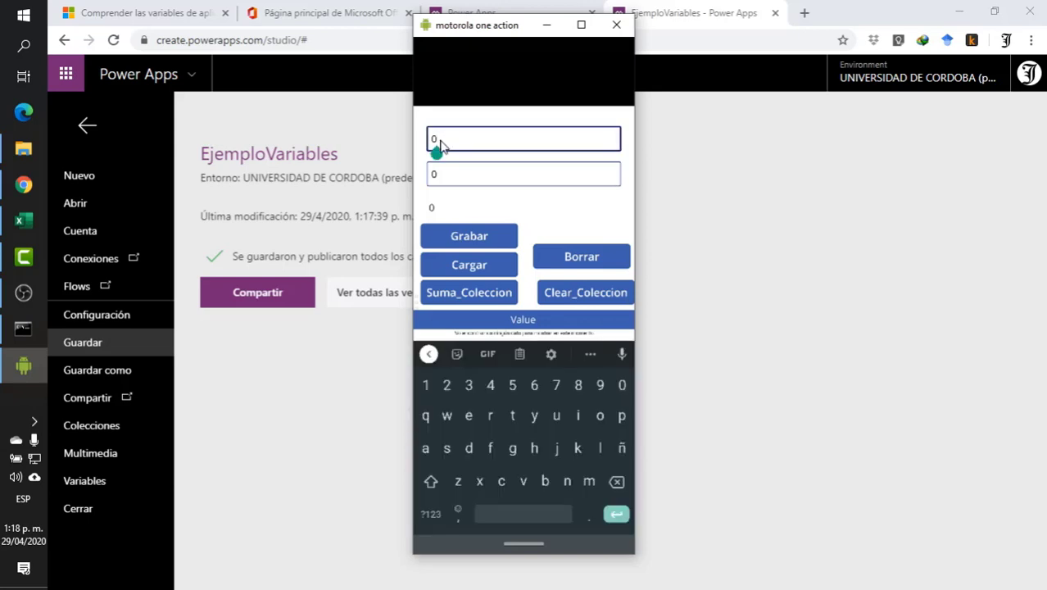
{"action": "type", "text": "5"}
{"action": "key", "text": "Tab"}
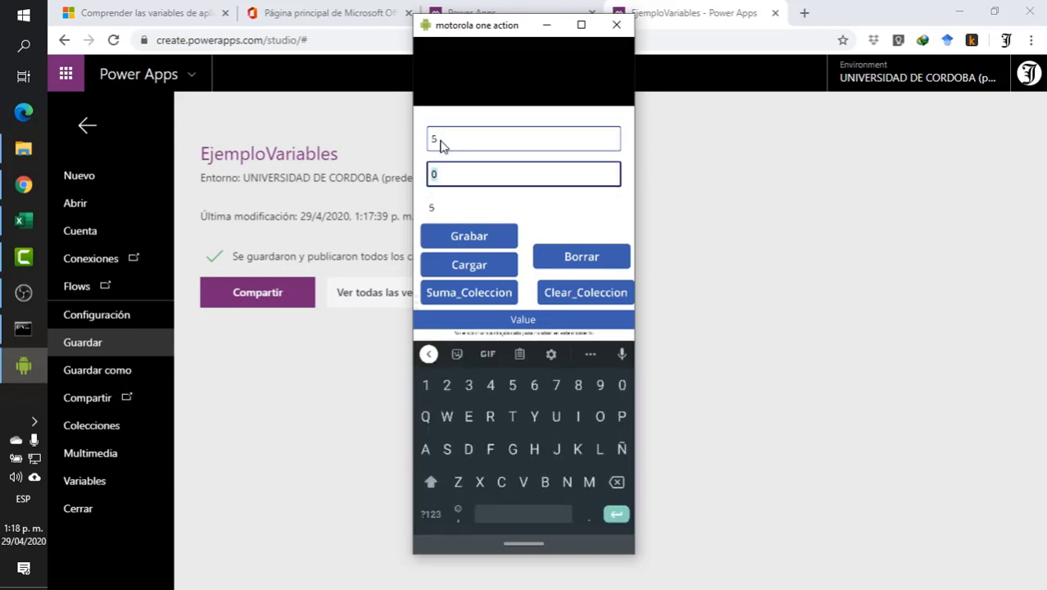
{"action": "type", "text": "8"}
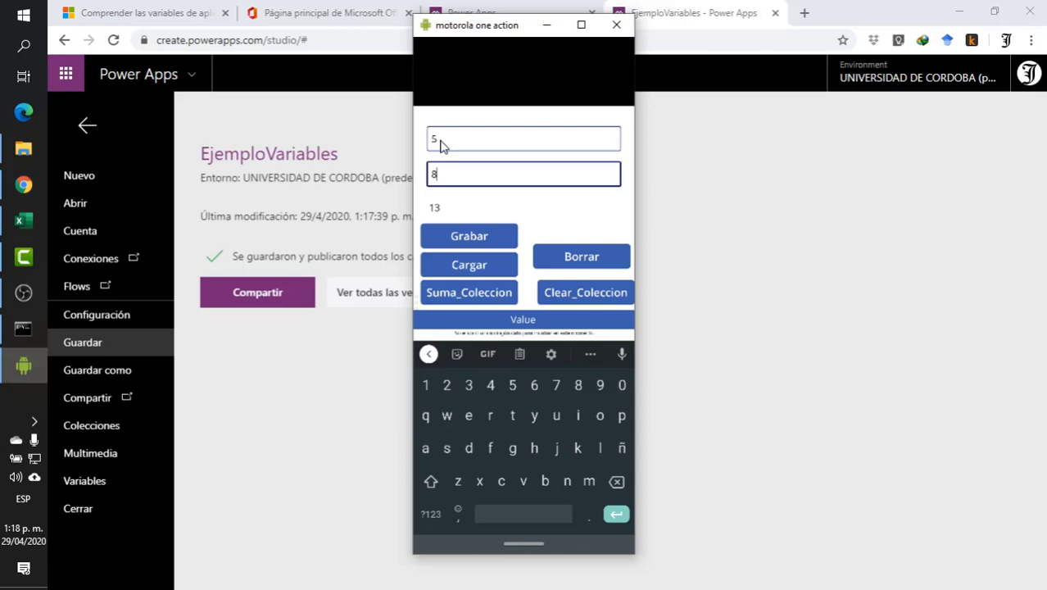
{"action": "left_click", "coordinate": [469, 295]}
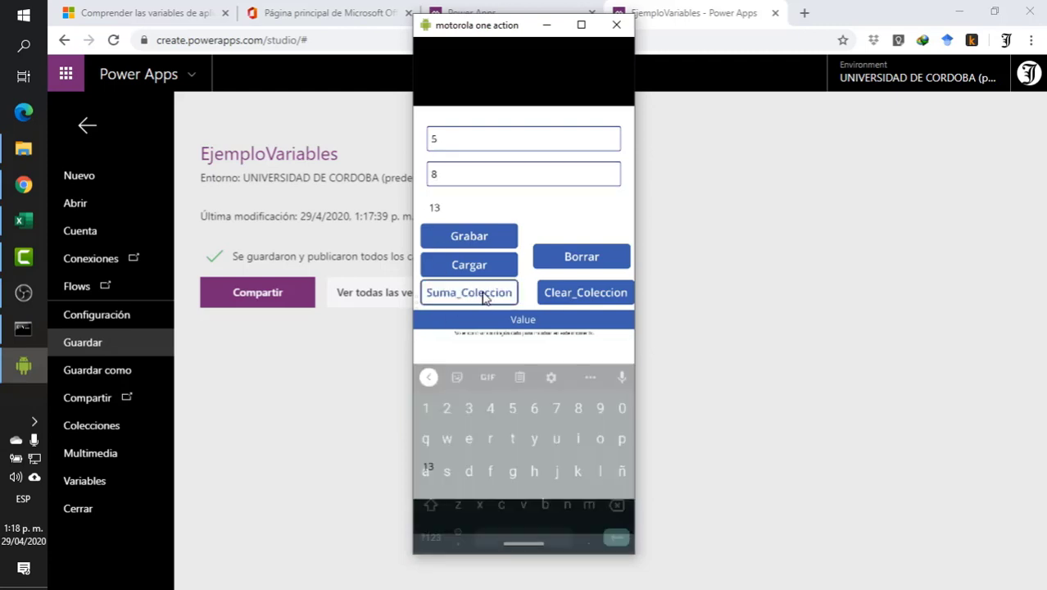
- Change the two numbers to 10 and 9 and add the new sum to the collection
{"action": "left_click", "coordinate": [445, 145]}
{"action": "key", "text": "BackSpace"}
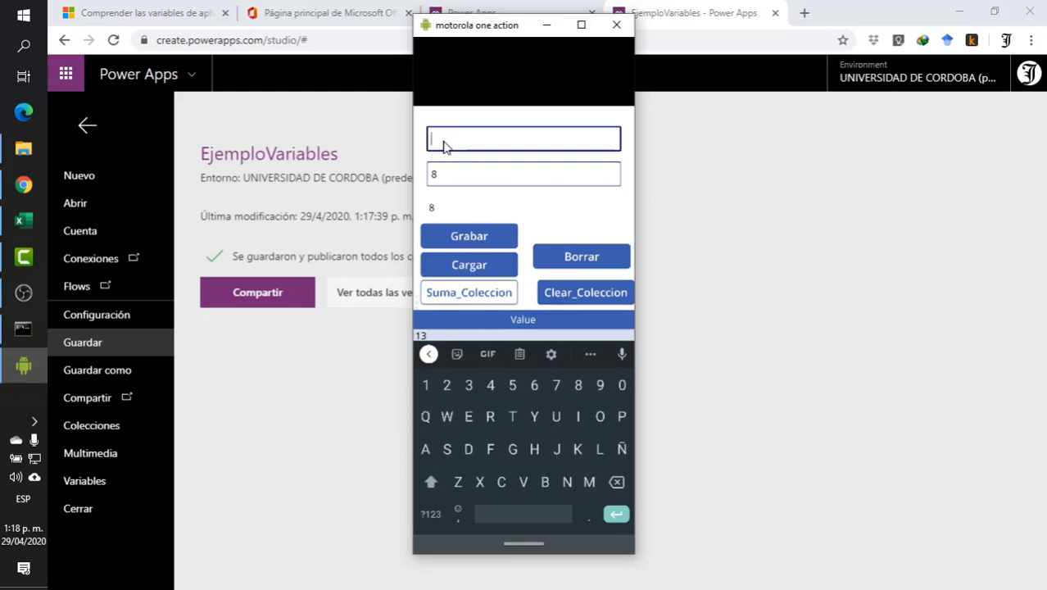
{"action": "type", "text": "10"}
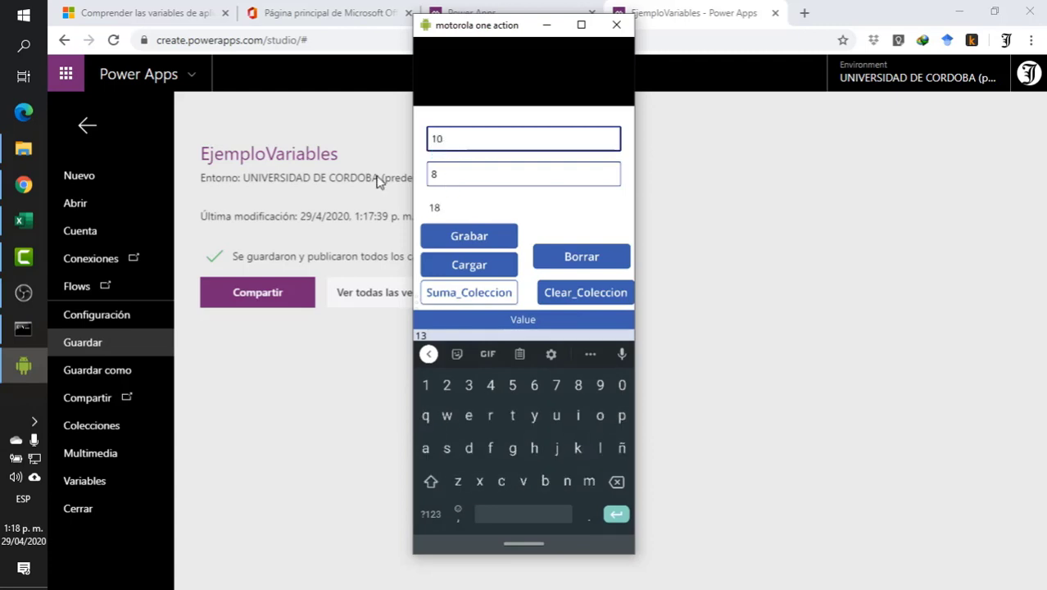
{"action": "left_click", "coordinate": [455, 173]}
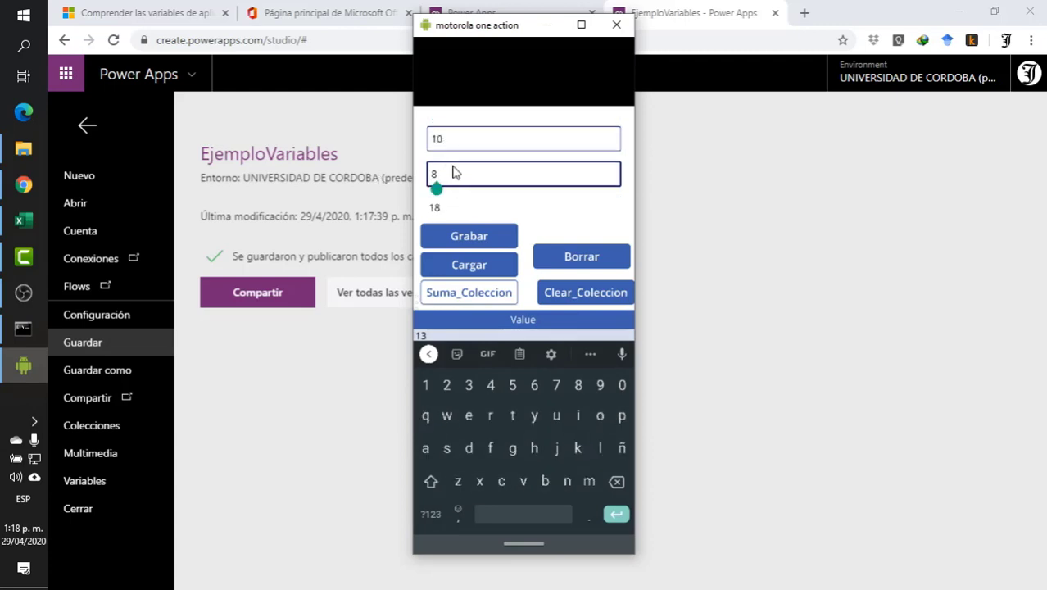
{"action": "key", "text": "BackSpace"}
{"action": "type", "text": "9"}
{"action": "left_click", "coordinate": [452, 299]}
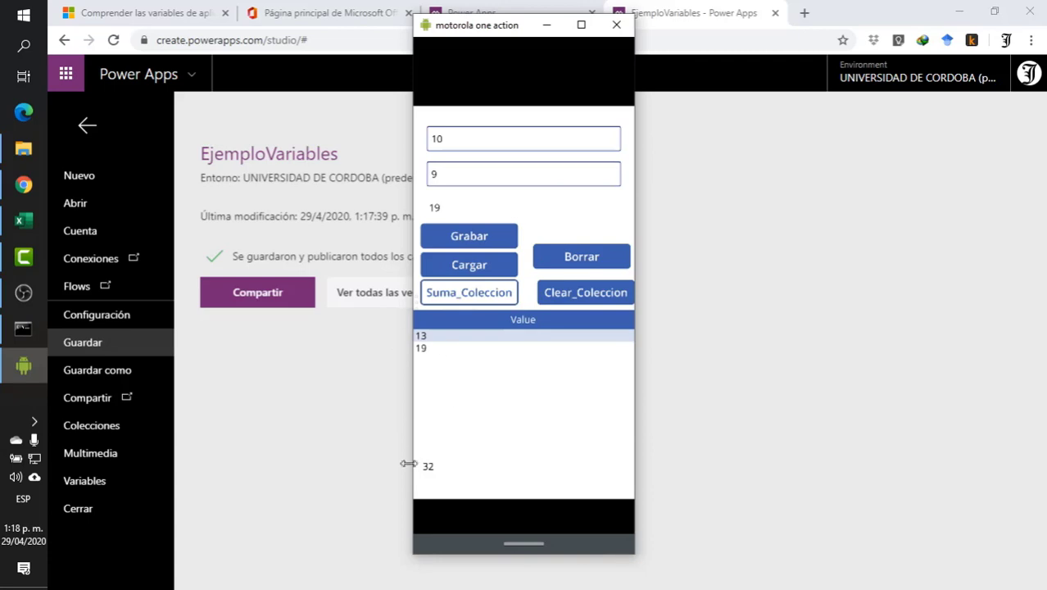
- Store the collection on the phone with Grabar, empty it with Borrar and reload it with Cargar
{"action": "left_click", "coordinate": [464, 239]}
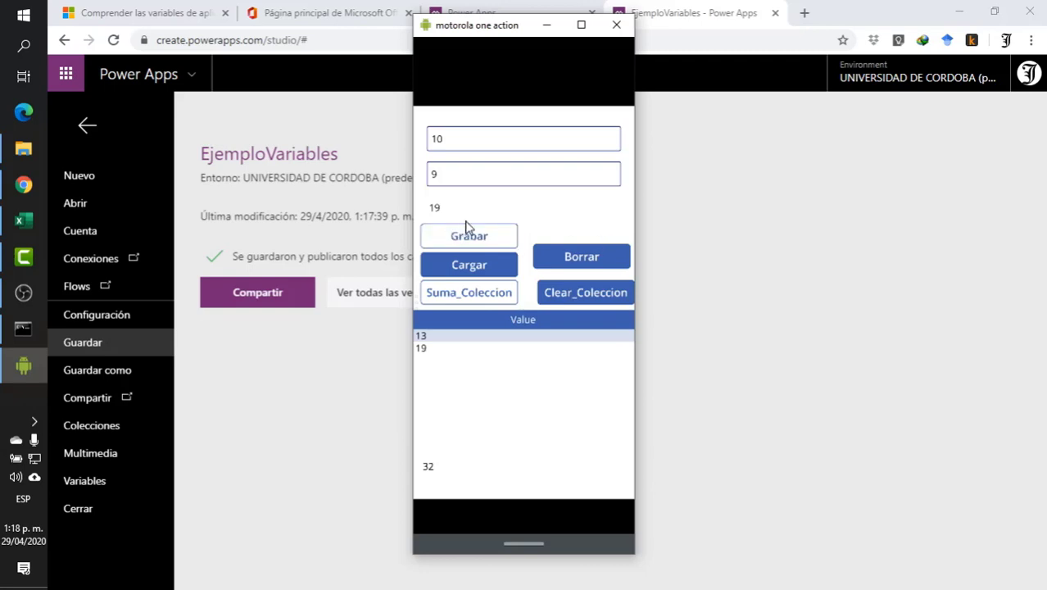
{"action": "left_click", "coordinate": [582, 257]}
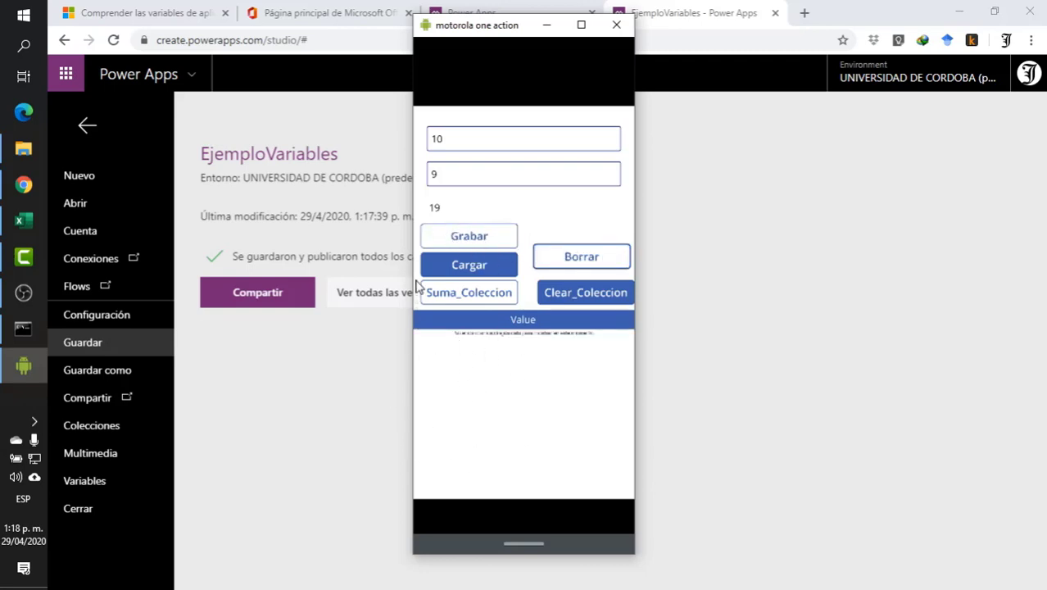
{"action": "left_click", "coordinate": [456, 266]}
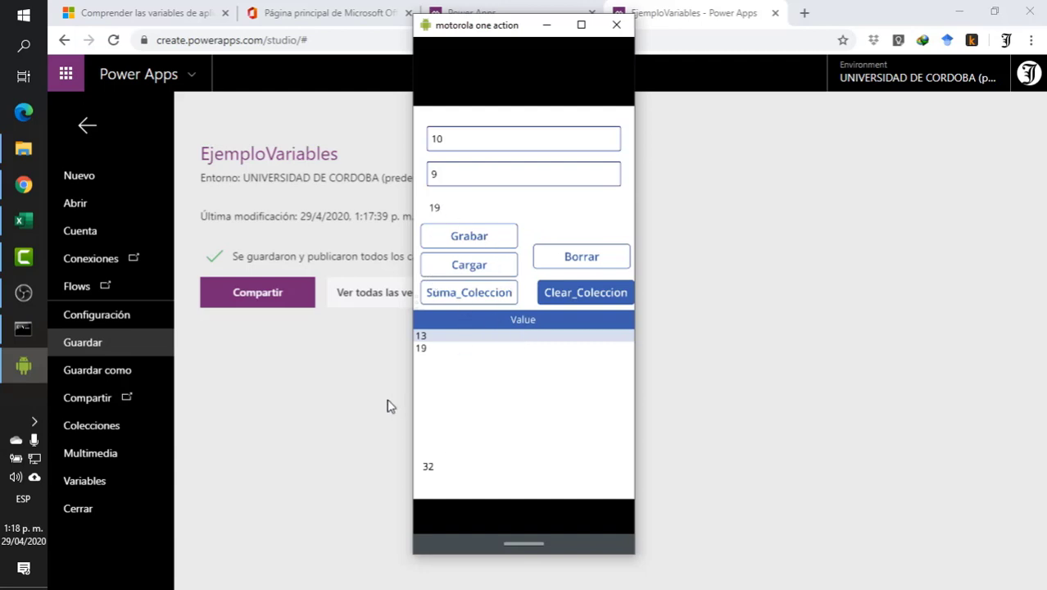
- Test Clear_Coleccion and add the current sum to the collection several times with Suma_Coleccion
{"action": "left_click", "coordinate": [616, 295]}
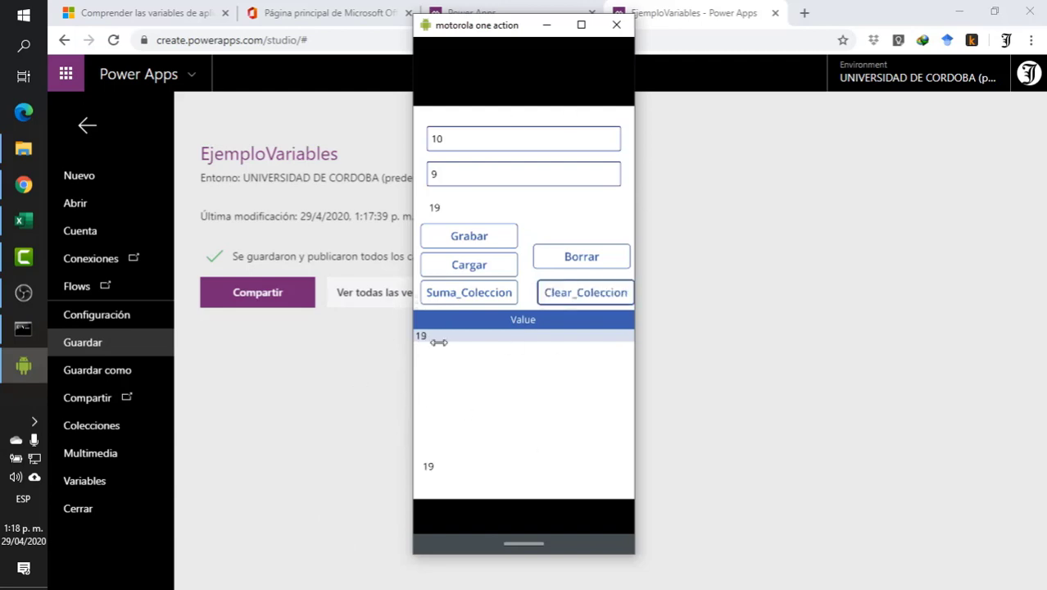
{"action": "left_click", "coordinate": [604, 295]}
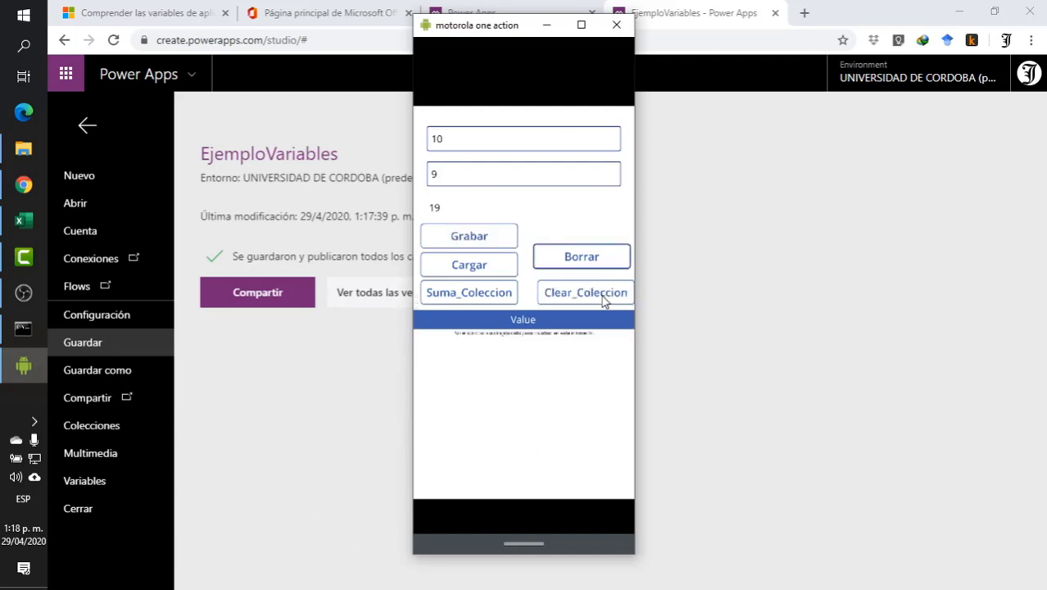
{"action": "left_click", "coordinate": [486, 294]}
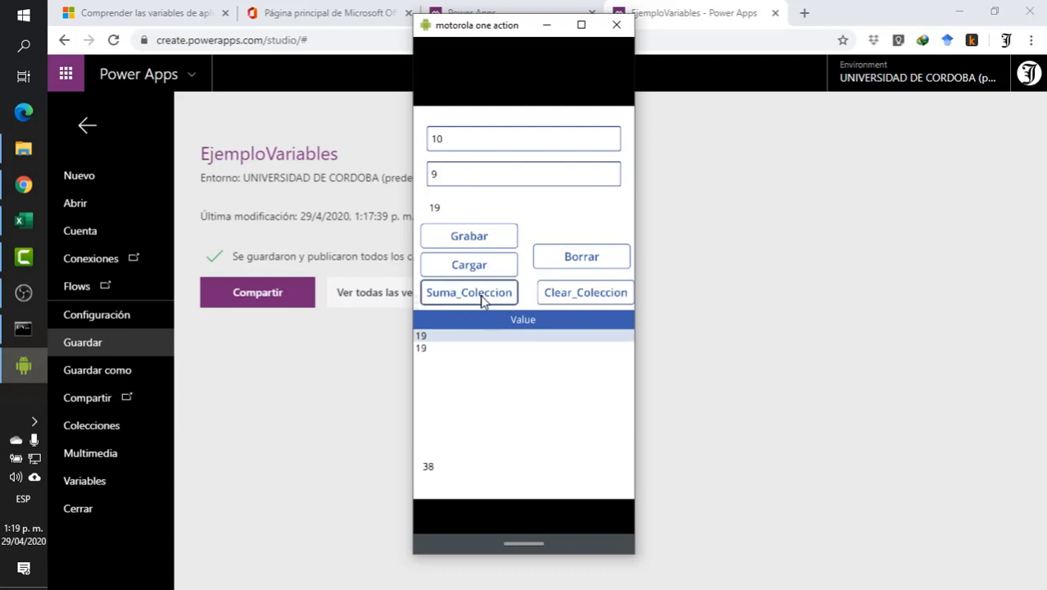
{"action": "left_click", "coordinate": [482, 296]}
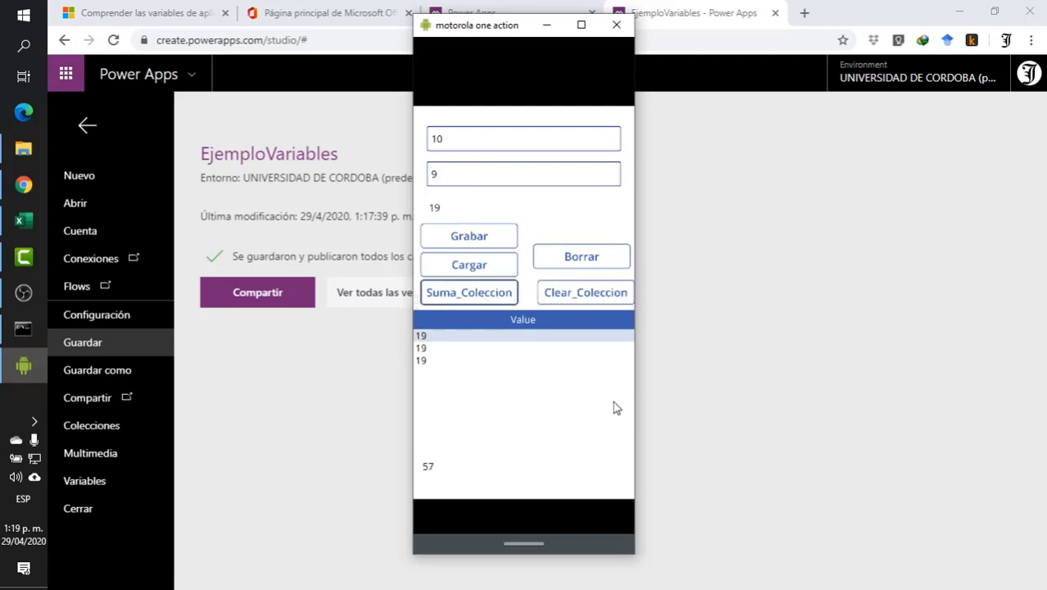
{"action": "left_click", "coordinate": [480, 297]}
- Empty the collection with Borrar and reload it with Cargar, repeating the test after adding sums with Suma_Coleccion
{"action": "left_click", "coordinate": [578, 256]}
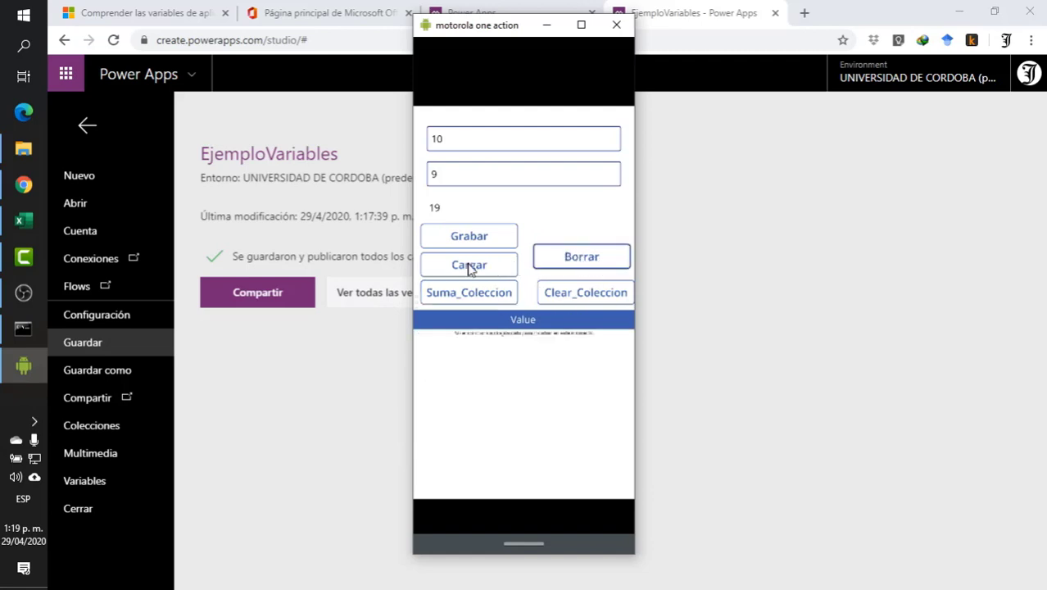
{"action": "left_click", "coordinate": [473, 275]}
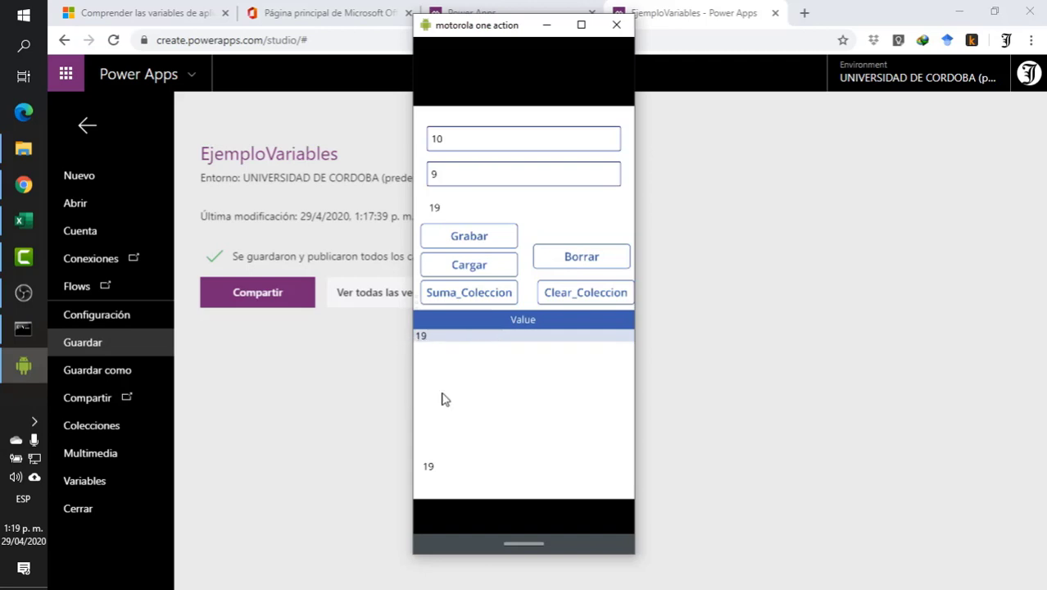
{"action": "left_click", "coordinate": [587, 262]}
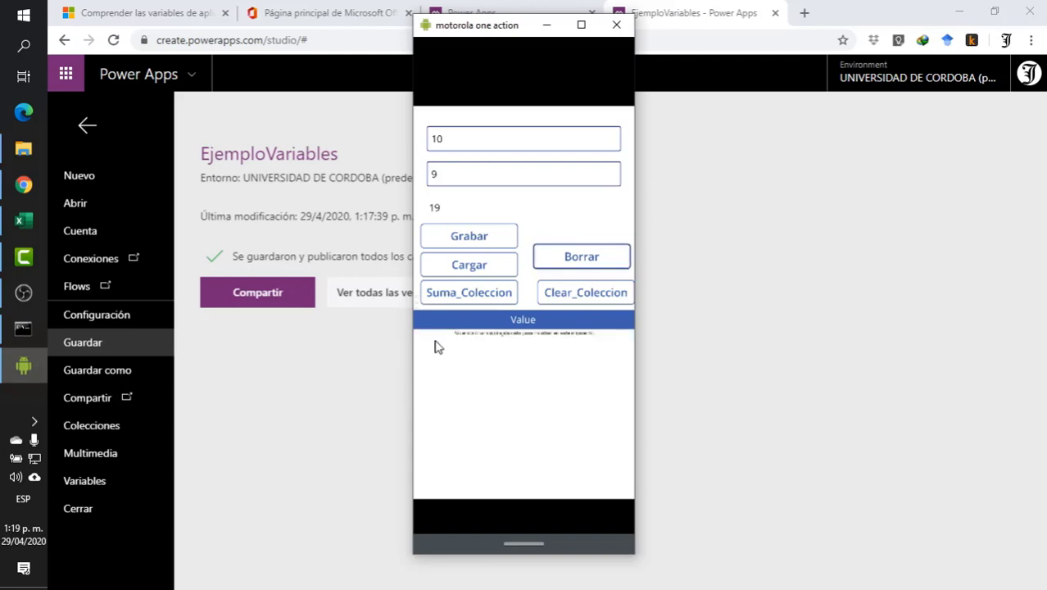
{"action": "left_click", "coordinate": [484, 299]}
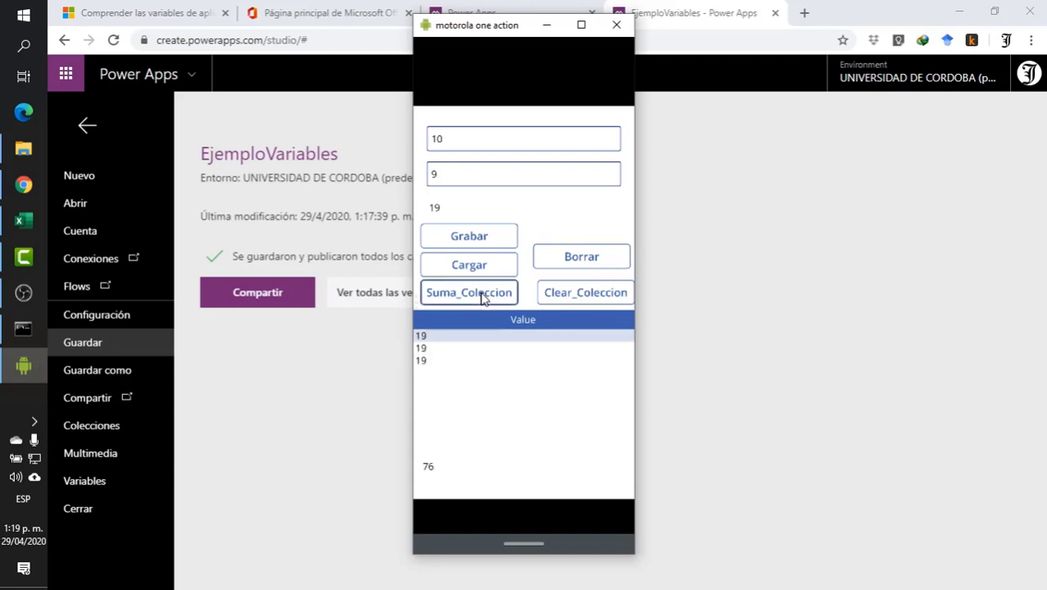
{"action": "left_click", "coordinate": [565, 264]}
{"action": "left_click", "coordinate": [451, 272]}
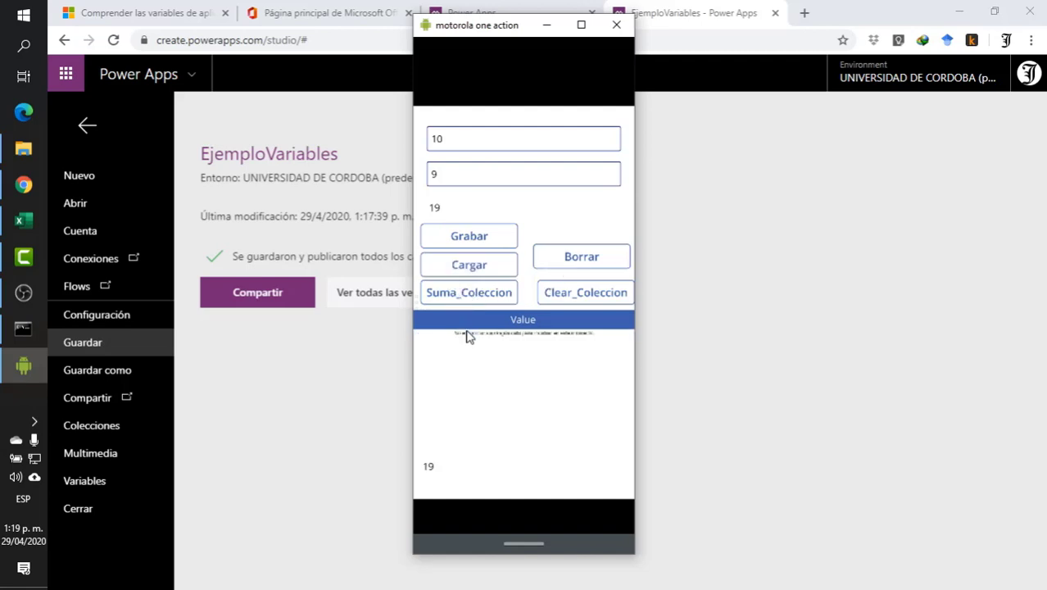
- Empty the collection with Borrar and refill it using Suma_Coleccion, before and after setting the second number to 91
{"action": "left_click", "coordinate": [580, 267]}
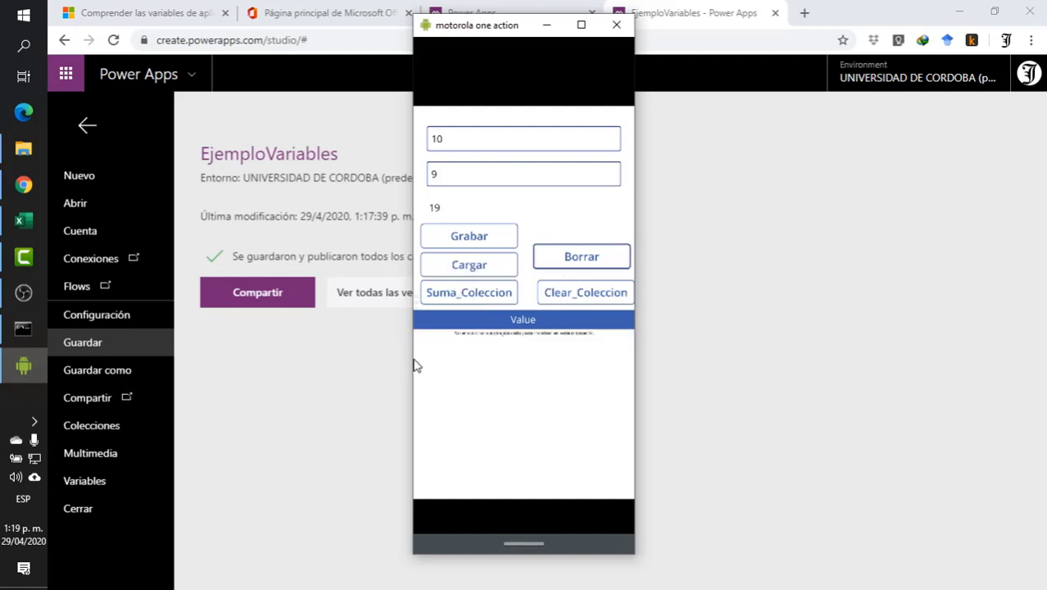
{"action": "left_click", "coordinate": [473, 296]}
{"action": "left_click", "coordinate": [445, 175]}
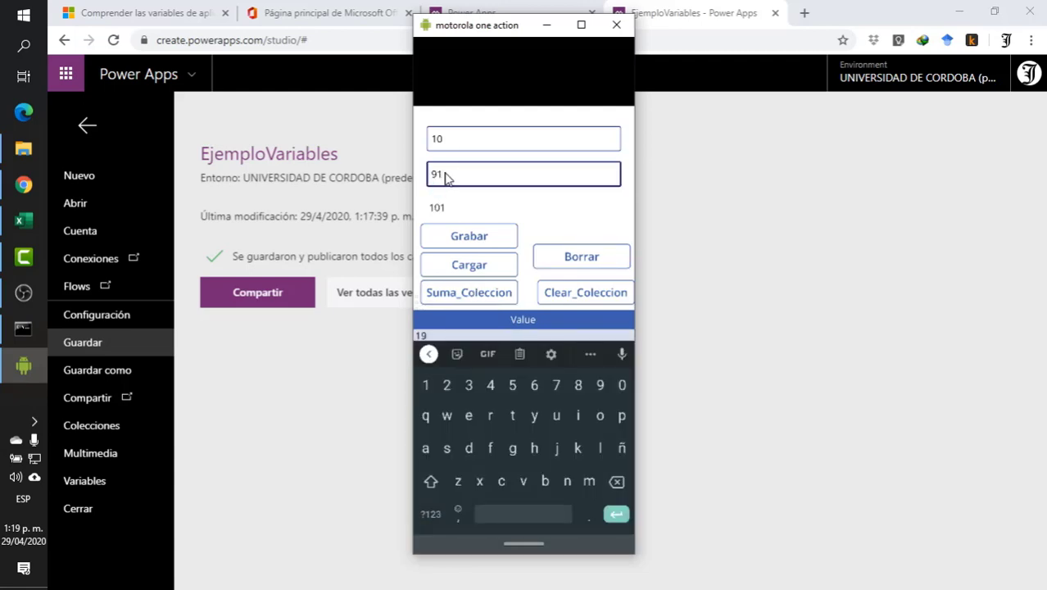
{"action": "left_click", "coordinate": [491, 301]}
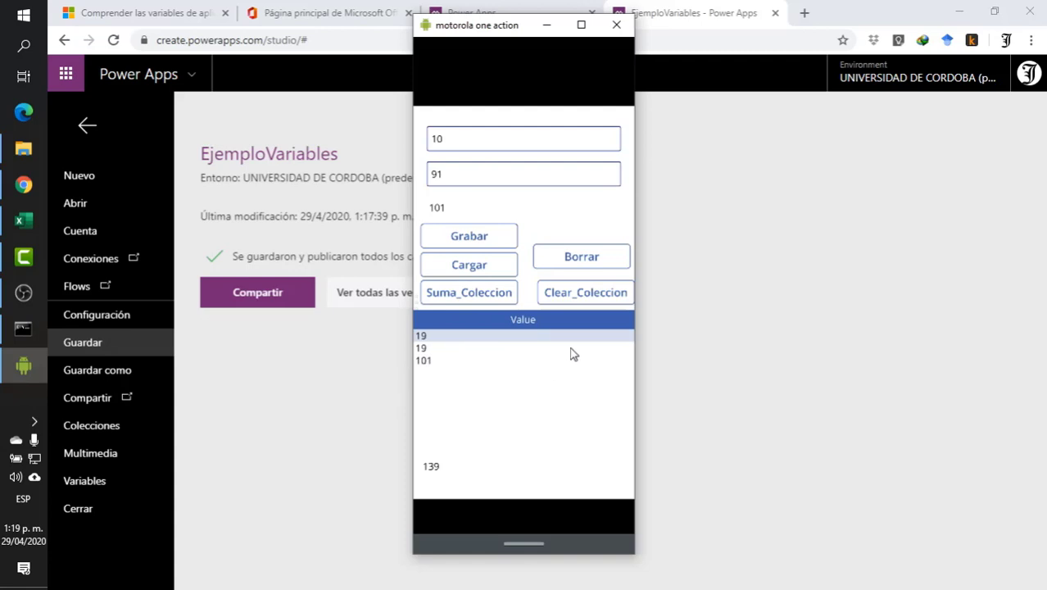
- Test clearing the collection with Borrar and restoring it with Cargar two times in a row
{"action": "left_click", "coordinate": [601, 258]}
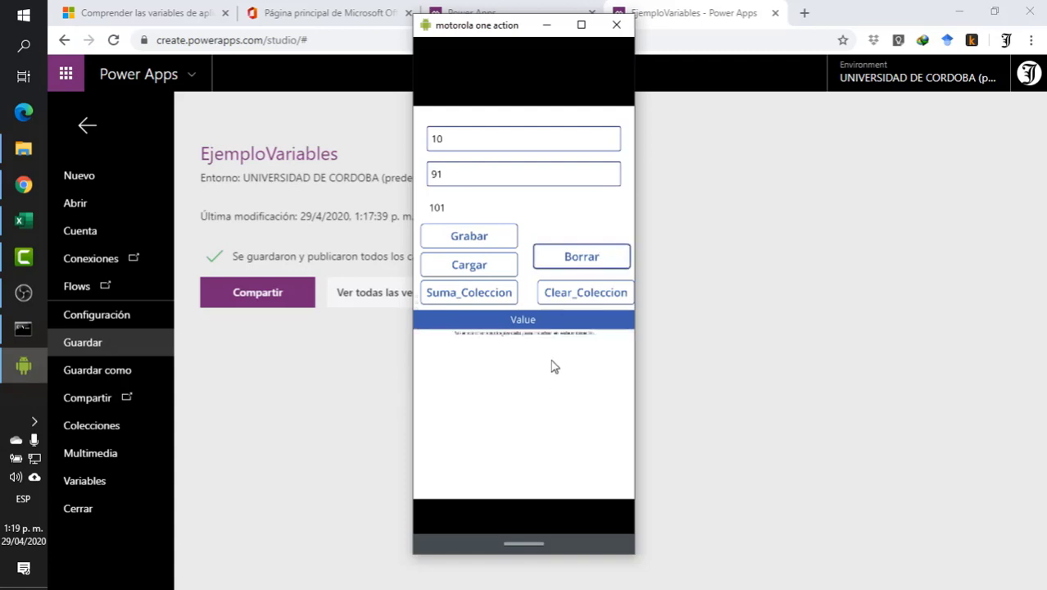
{"action": "left_click", "coordinate": [443, 268]}
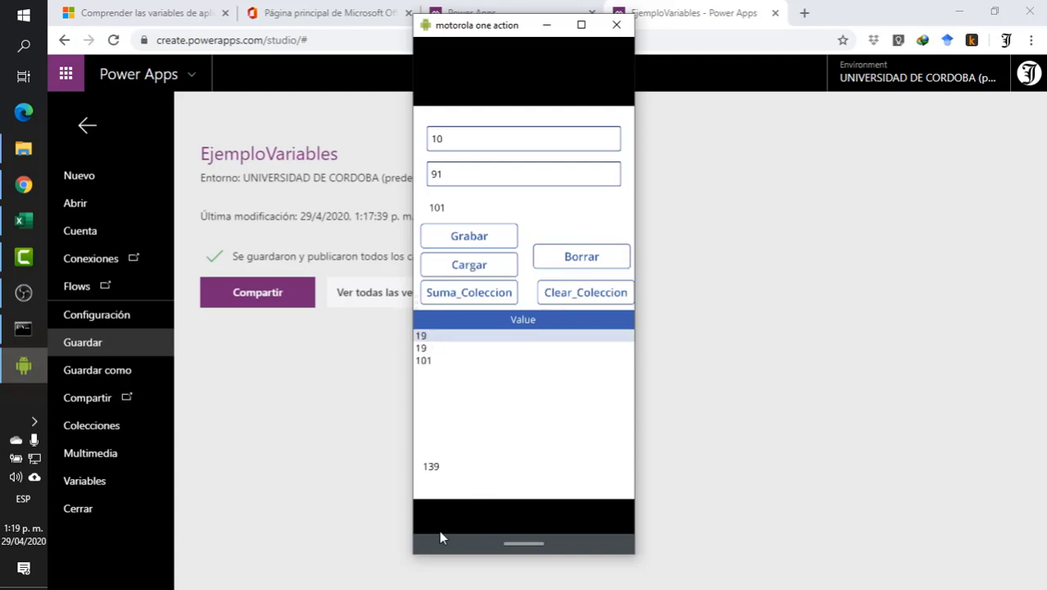
{"action": "left_click", "coordinate": [568, 261]}
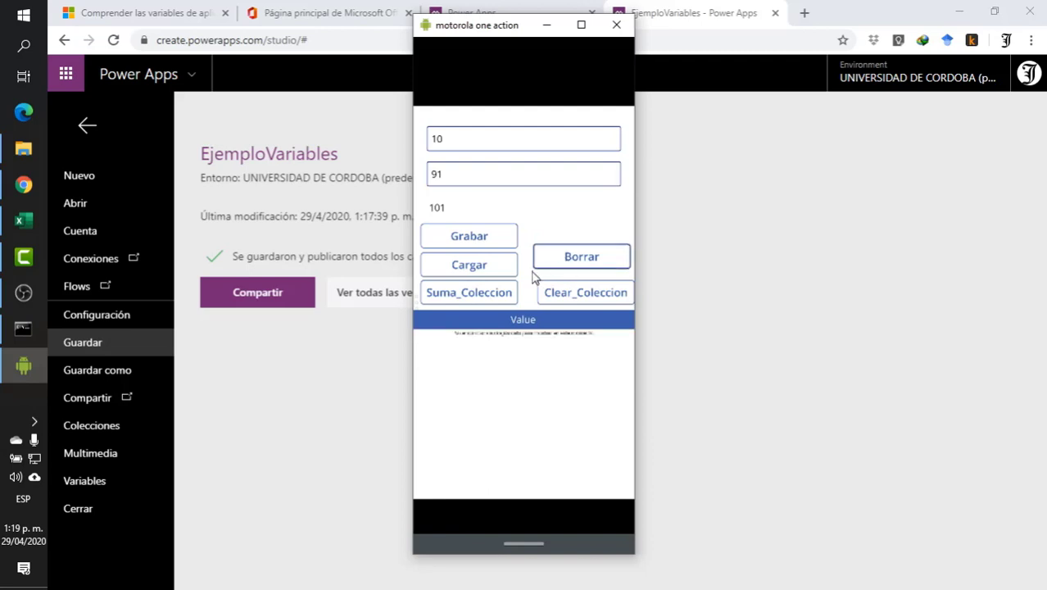
{"action": "left_click", "coordinate": [492, 270]}
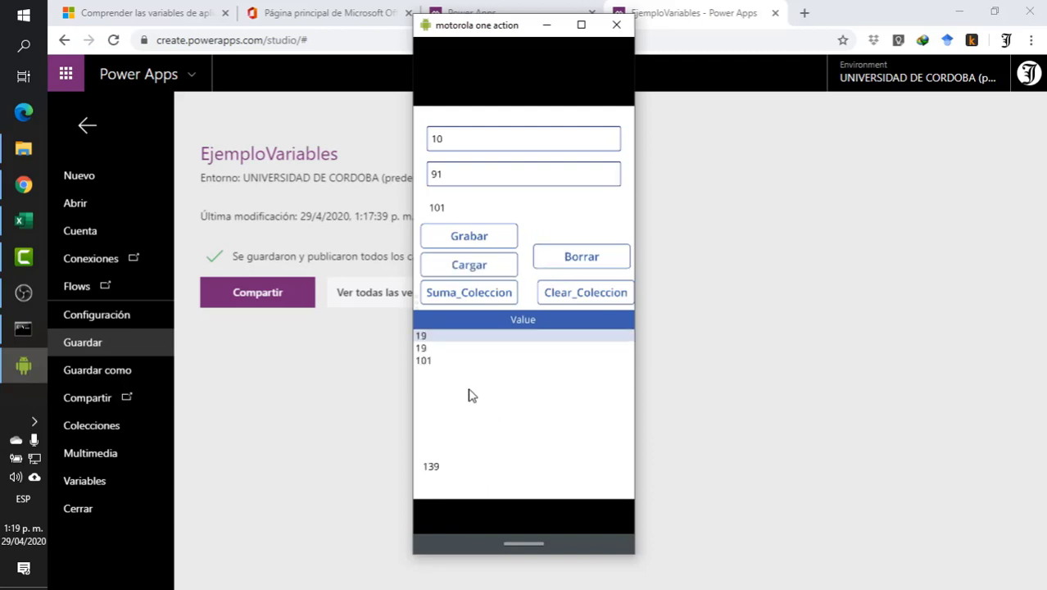
- Empty the collection with Borrar, then alternate Suma_Coleccion and Cargar to append the stored values to newly added sums
{"action": "left_click", "coordinate": [607, 264]}
{"action": "left_click", "coordinate": [485, 291]}
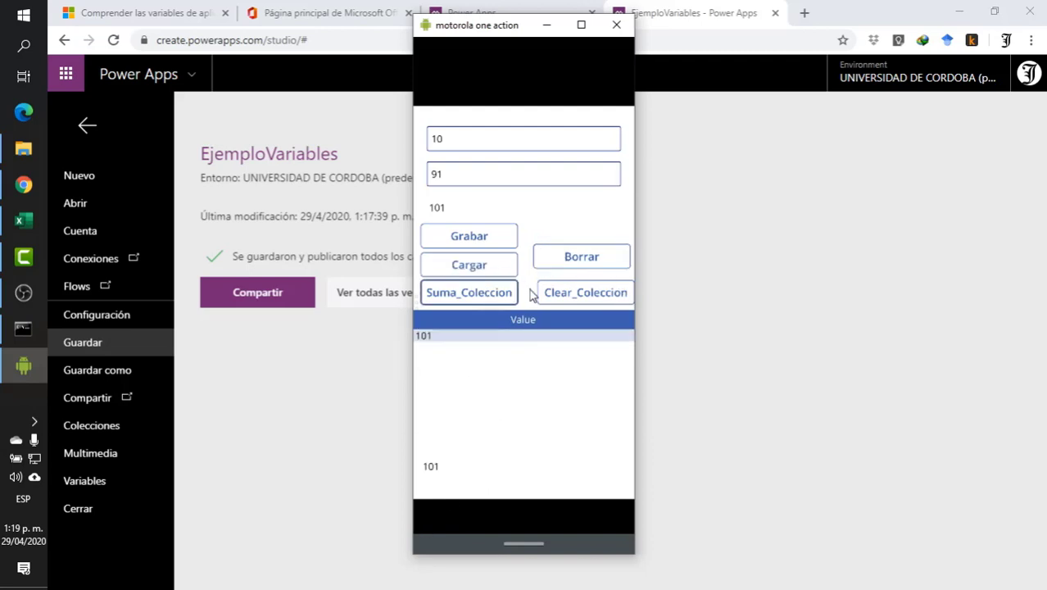
{"action": "left_click", "coordinate": [480, 271]}
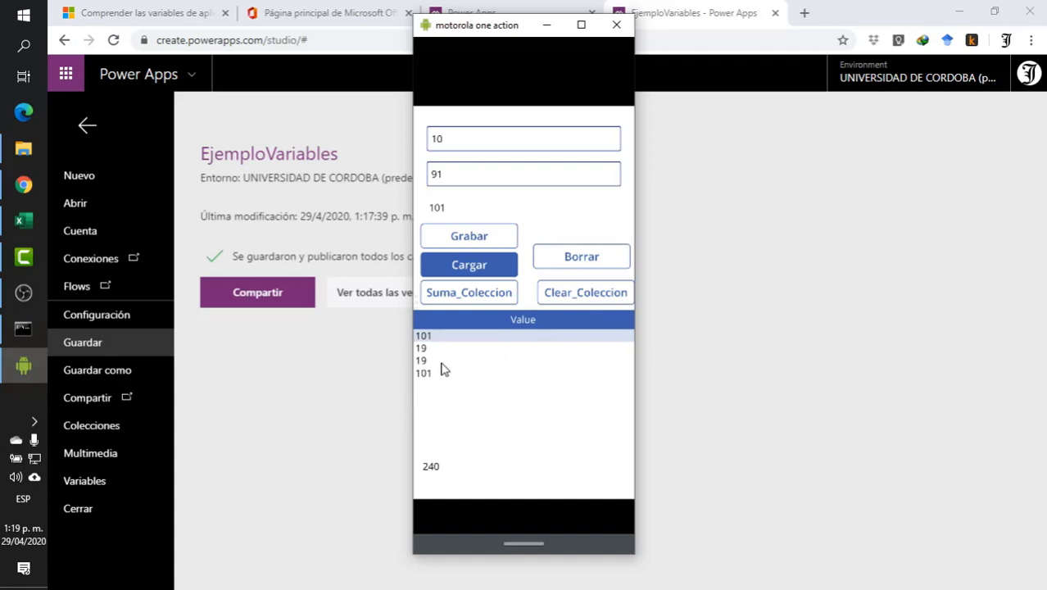
{"action": "left_click", "coordinate": [463, 301]}
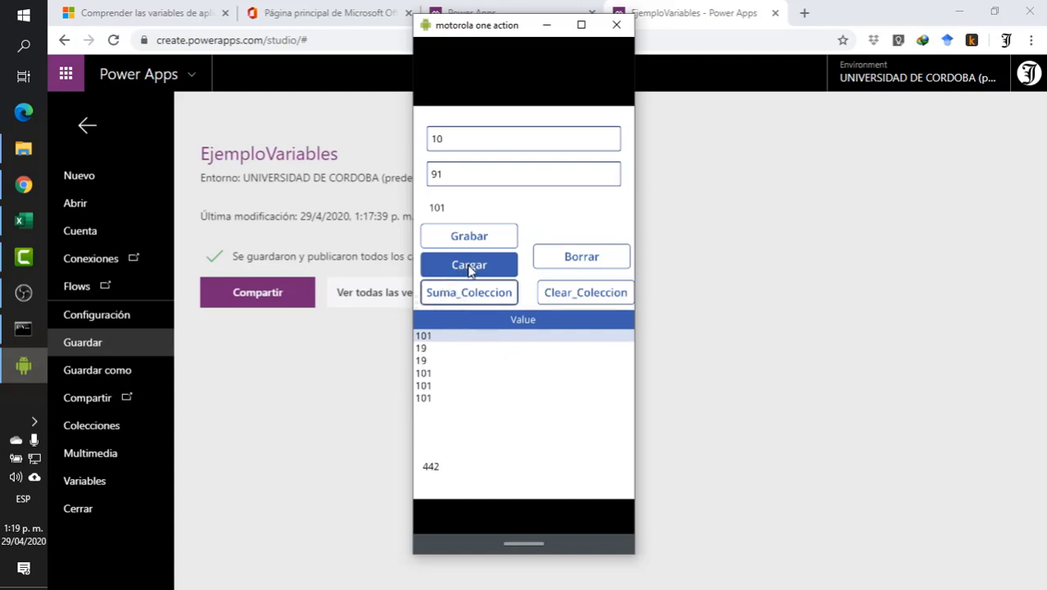
{"action": "left_click", "coordinate": [470, 270]}
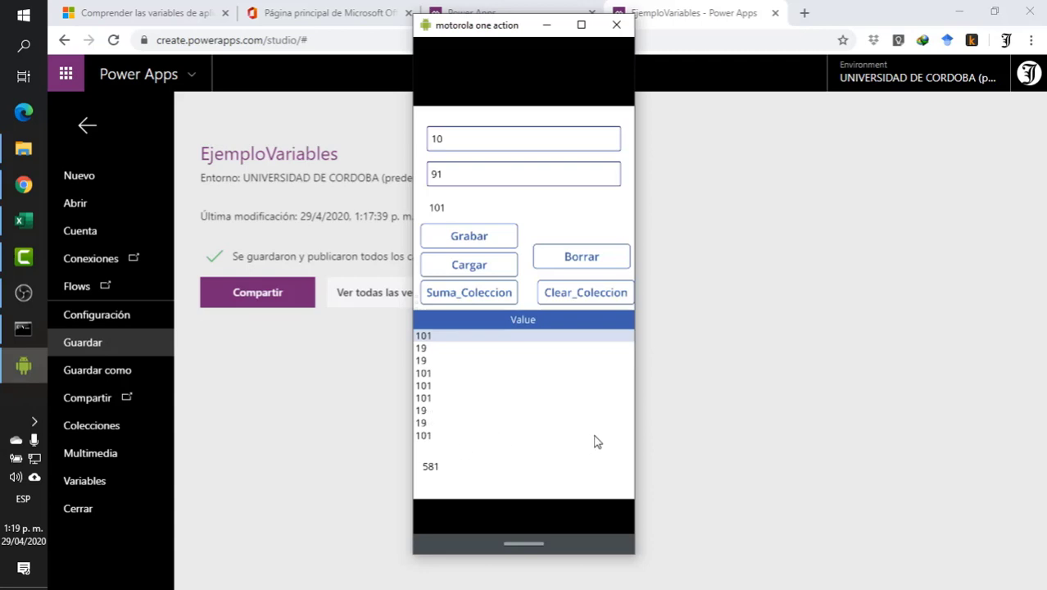